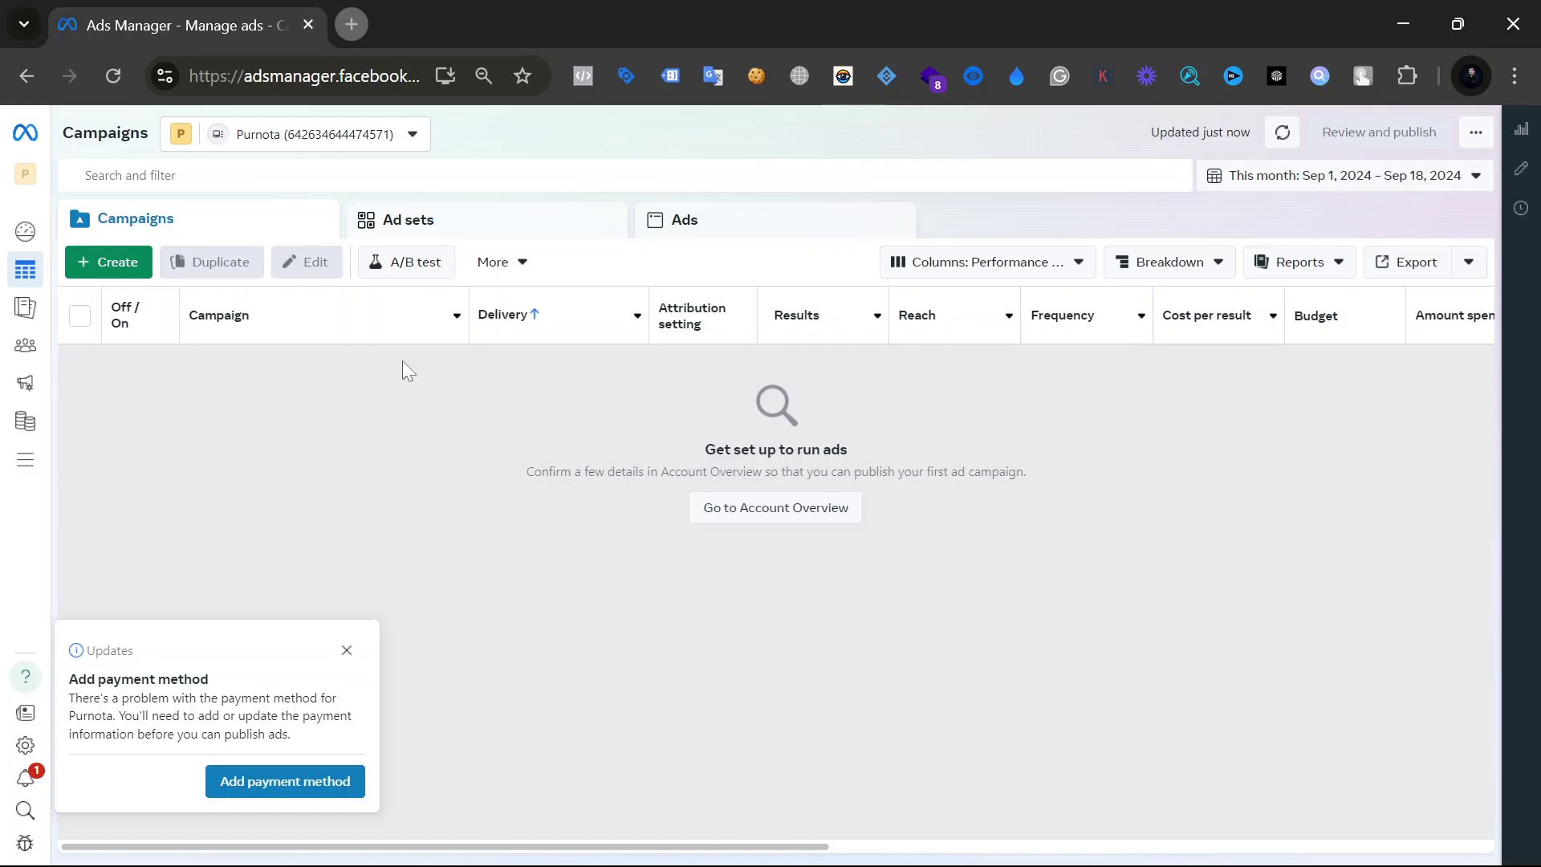
# Dismiss the payment method notice and create a new campaign with the Engagement objective, using the Manual engagement campaign setup.
pyautogui.click(361, 660)
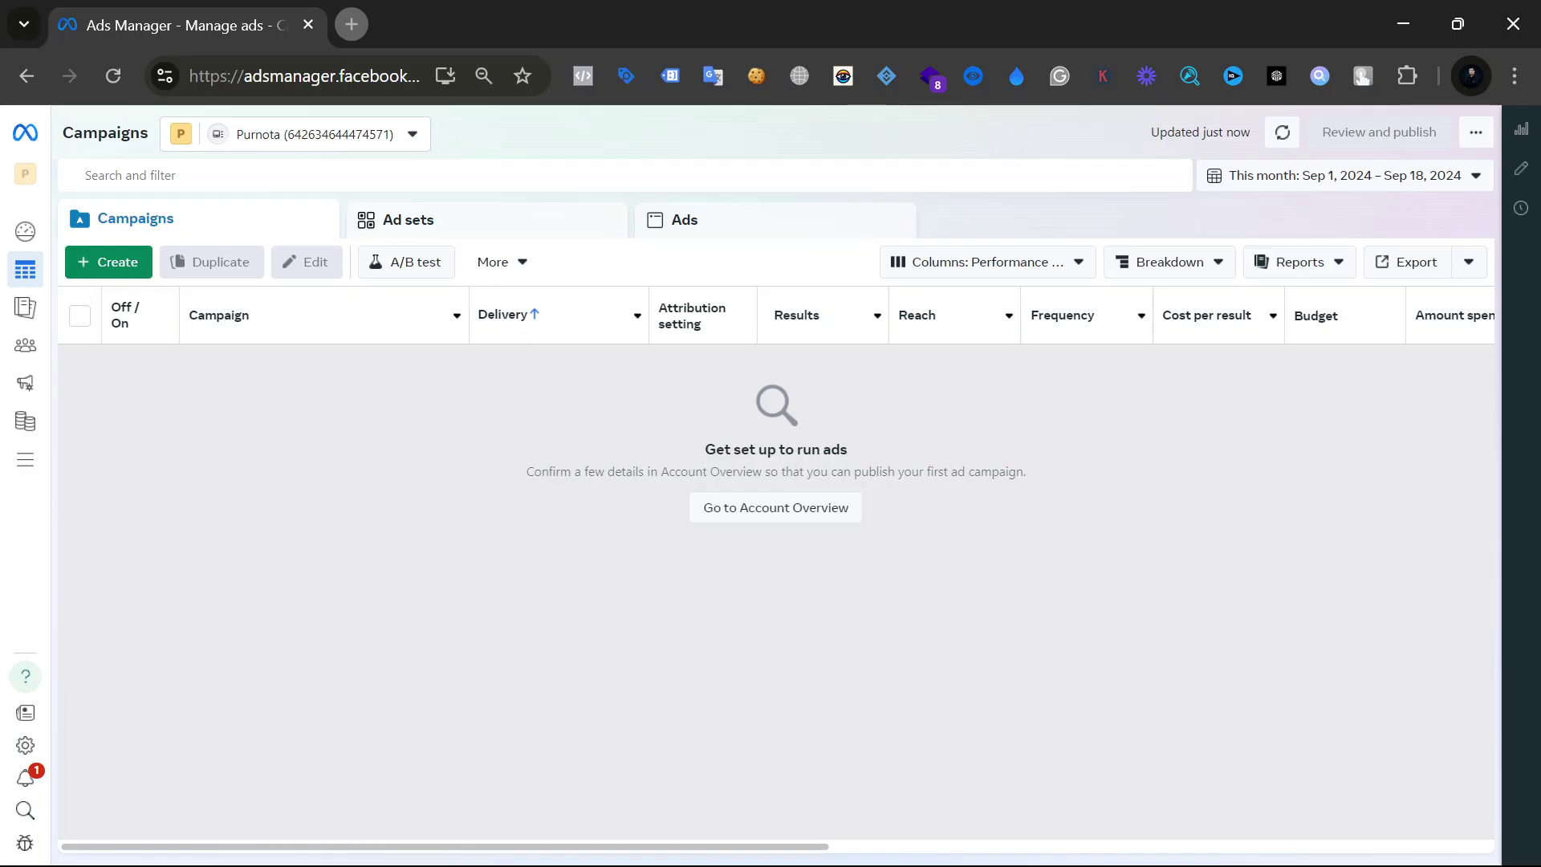
pyautogui.click(113, 262)
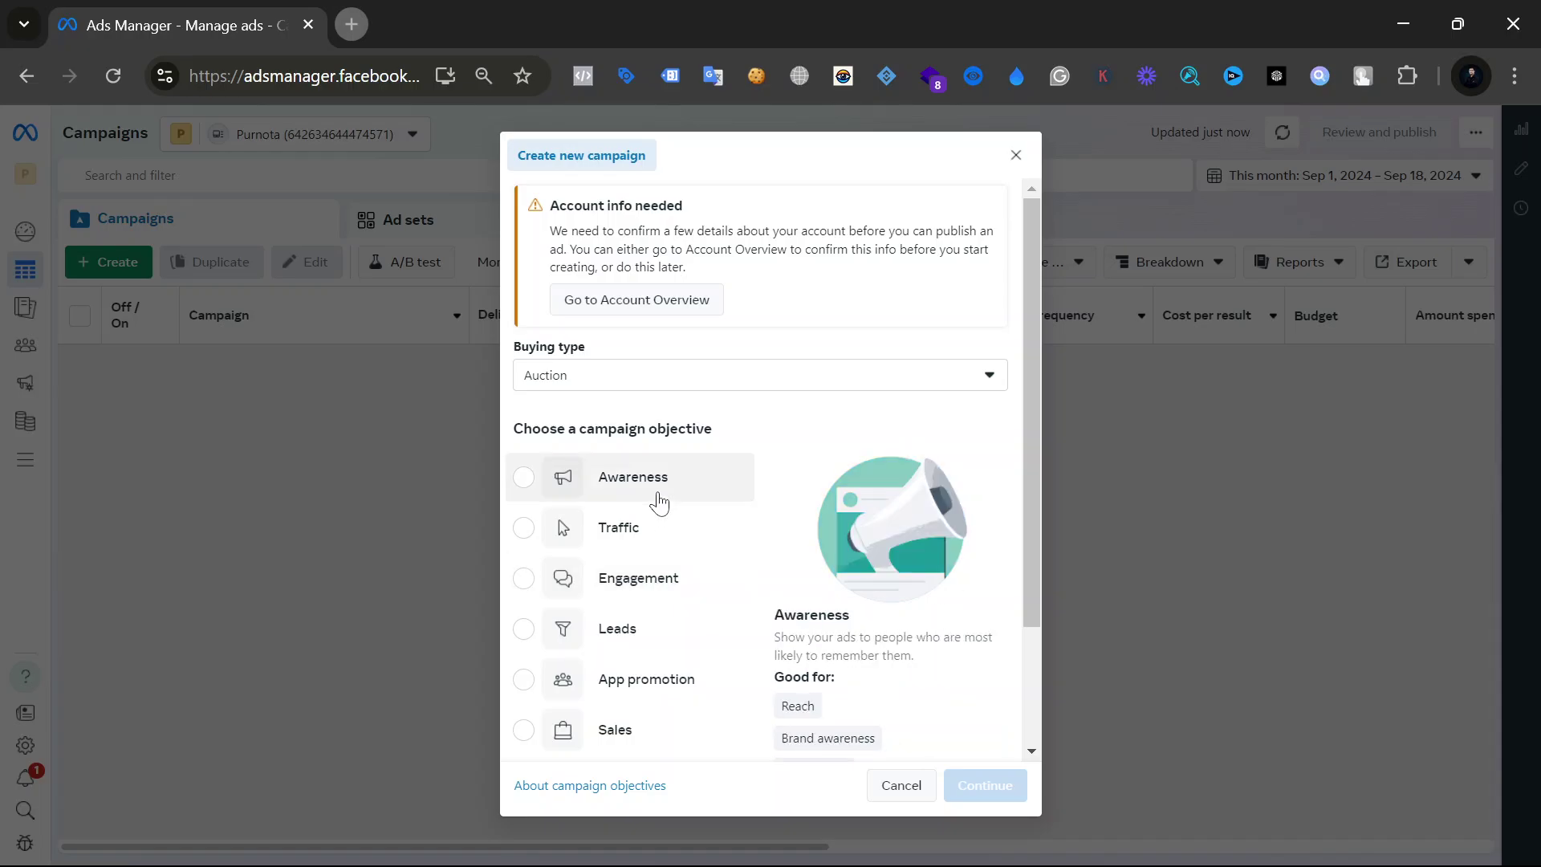
pyautogui.click(658, 602)
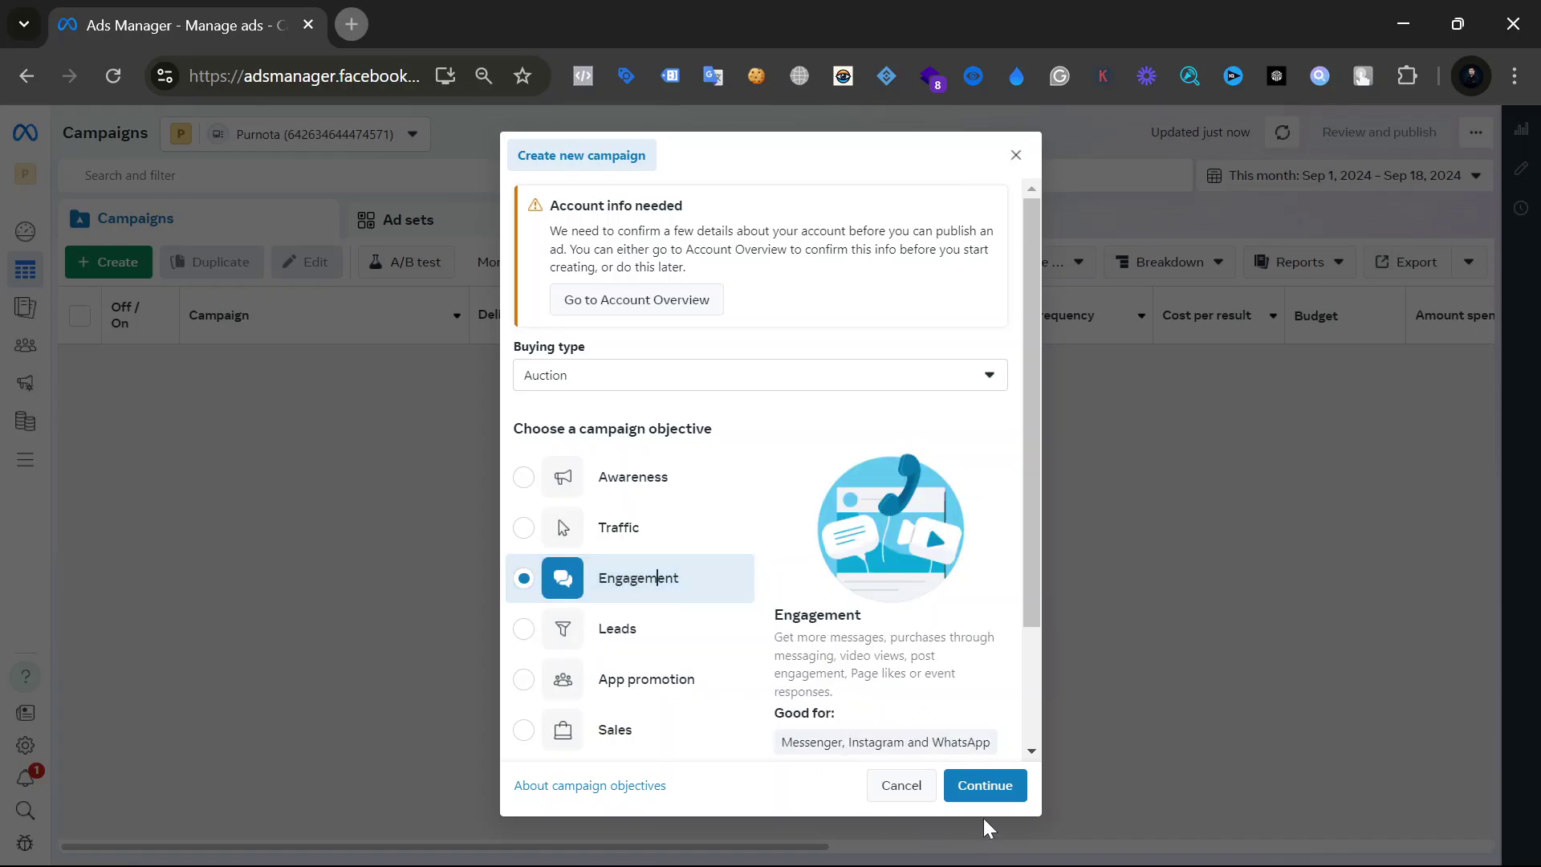
pyautogui.click(1010, 782)
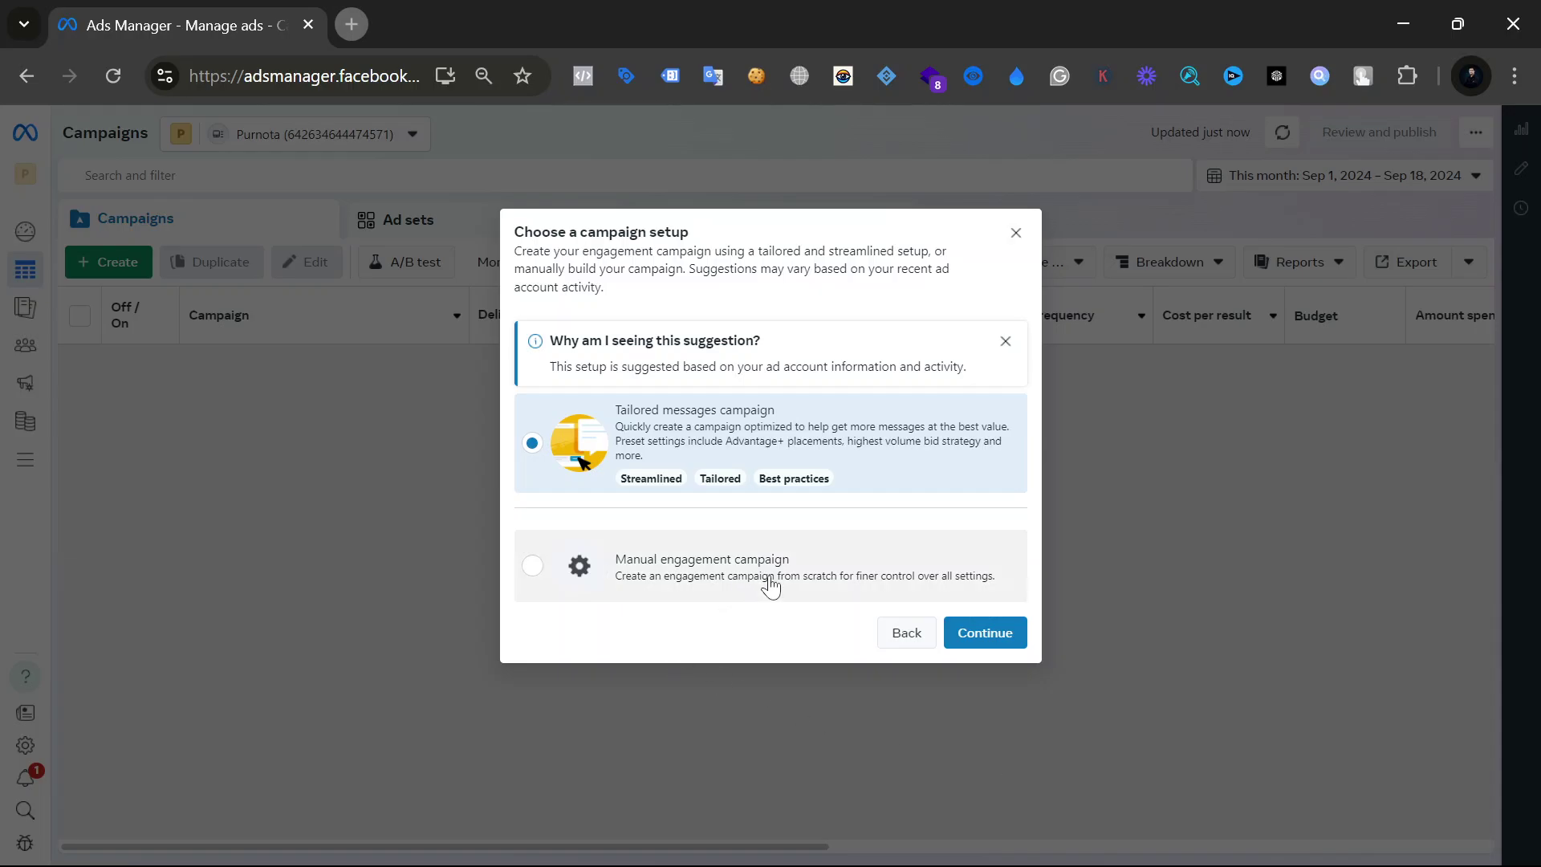
pyautogui.click(698, 577)
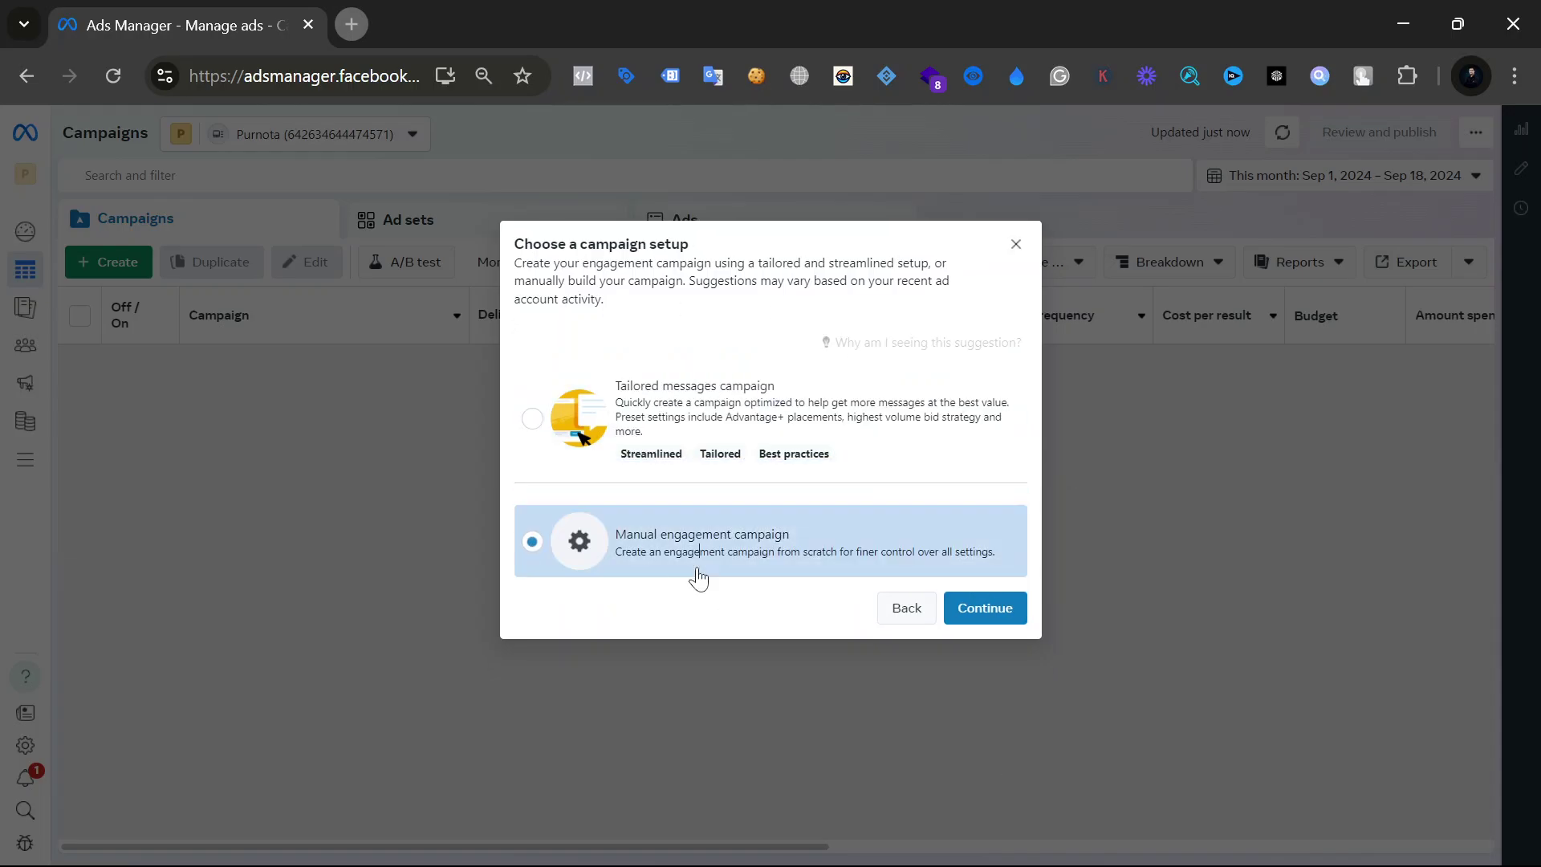
pyautogui.click(993, 611)
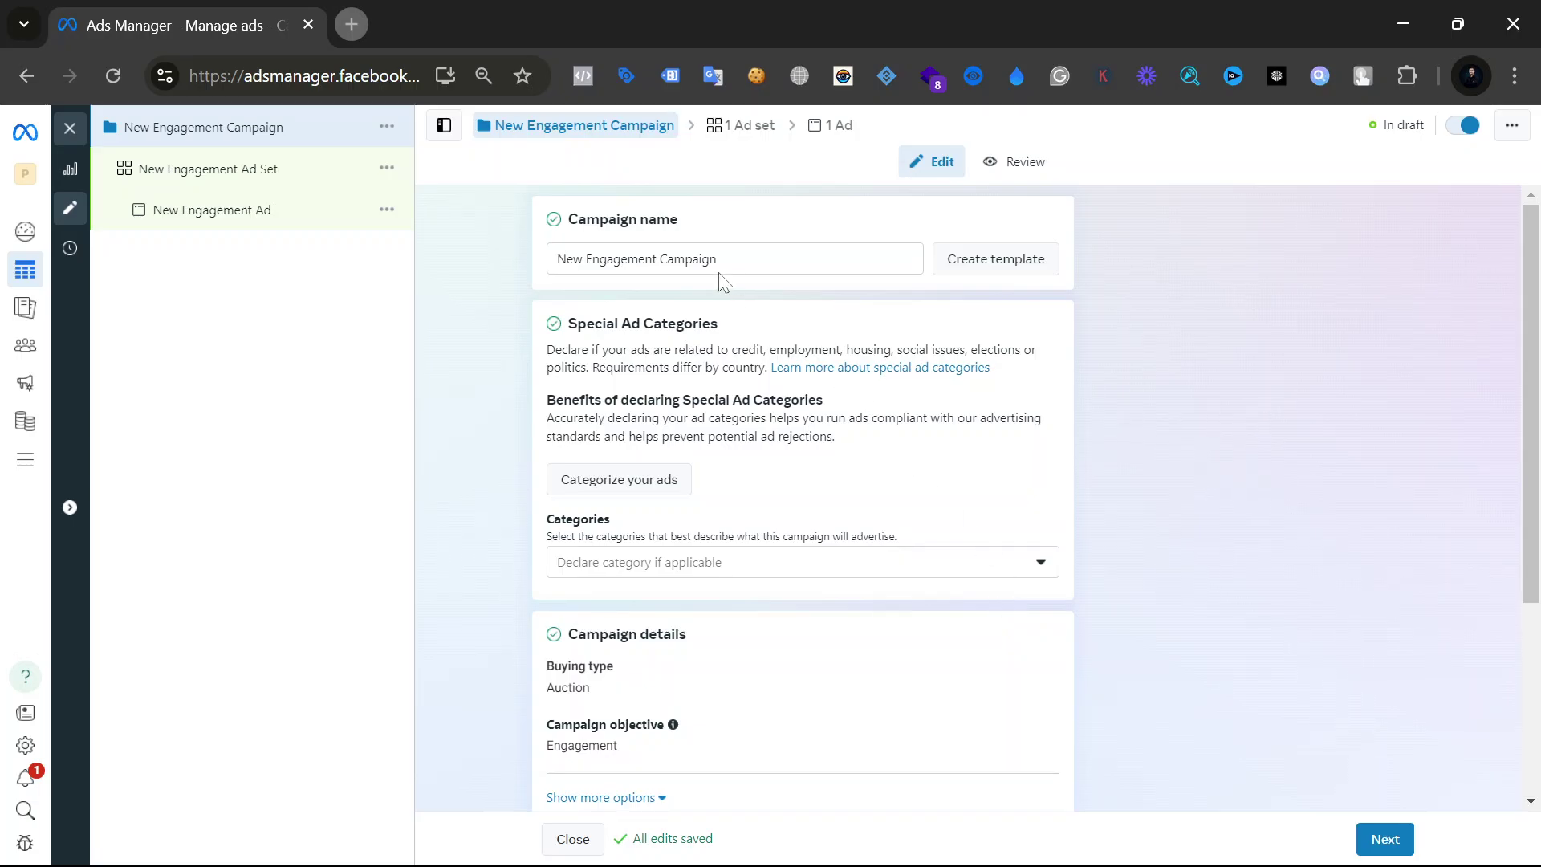
# Rename the campaign, replacing "New Engagement" with the owner's name in possessive form followed by "C - 6D -" before "Campaign".
pyautogui.moveTo(657, 259); pyautogui.dragTo(380, 284)
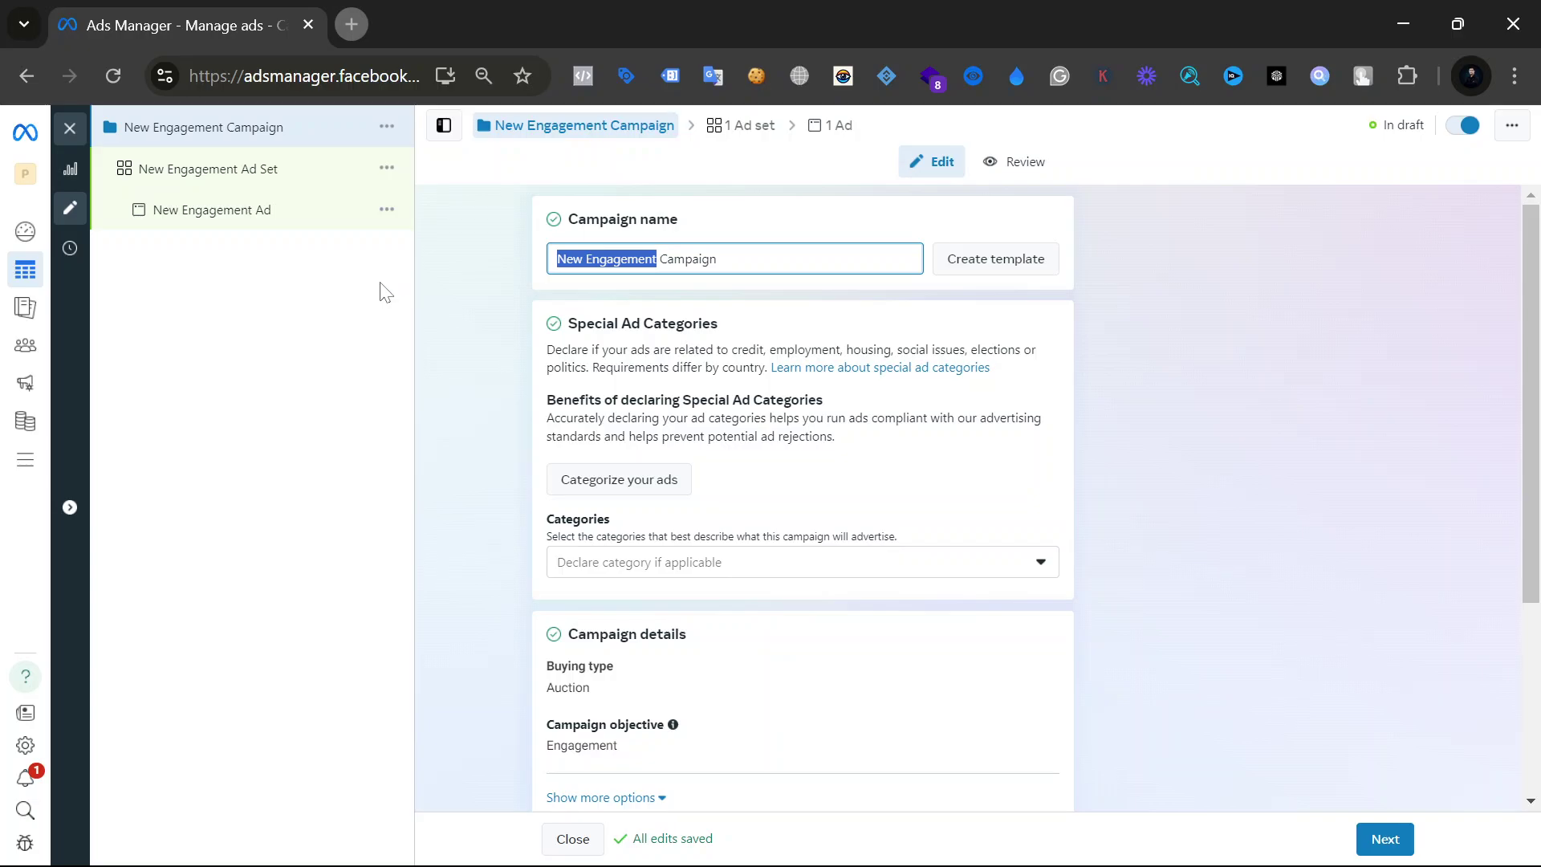
pyautogui.write('Rafia')
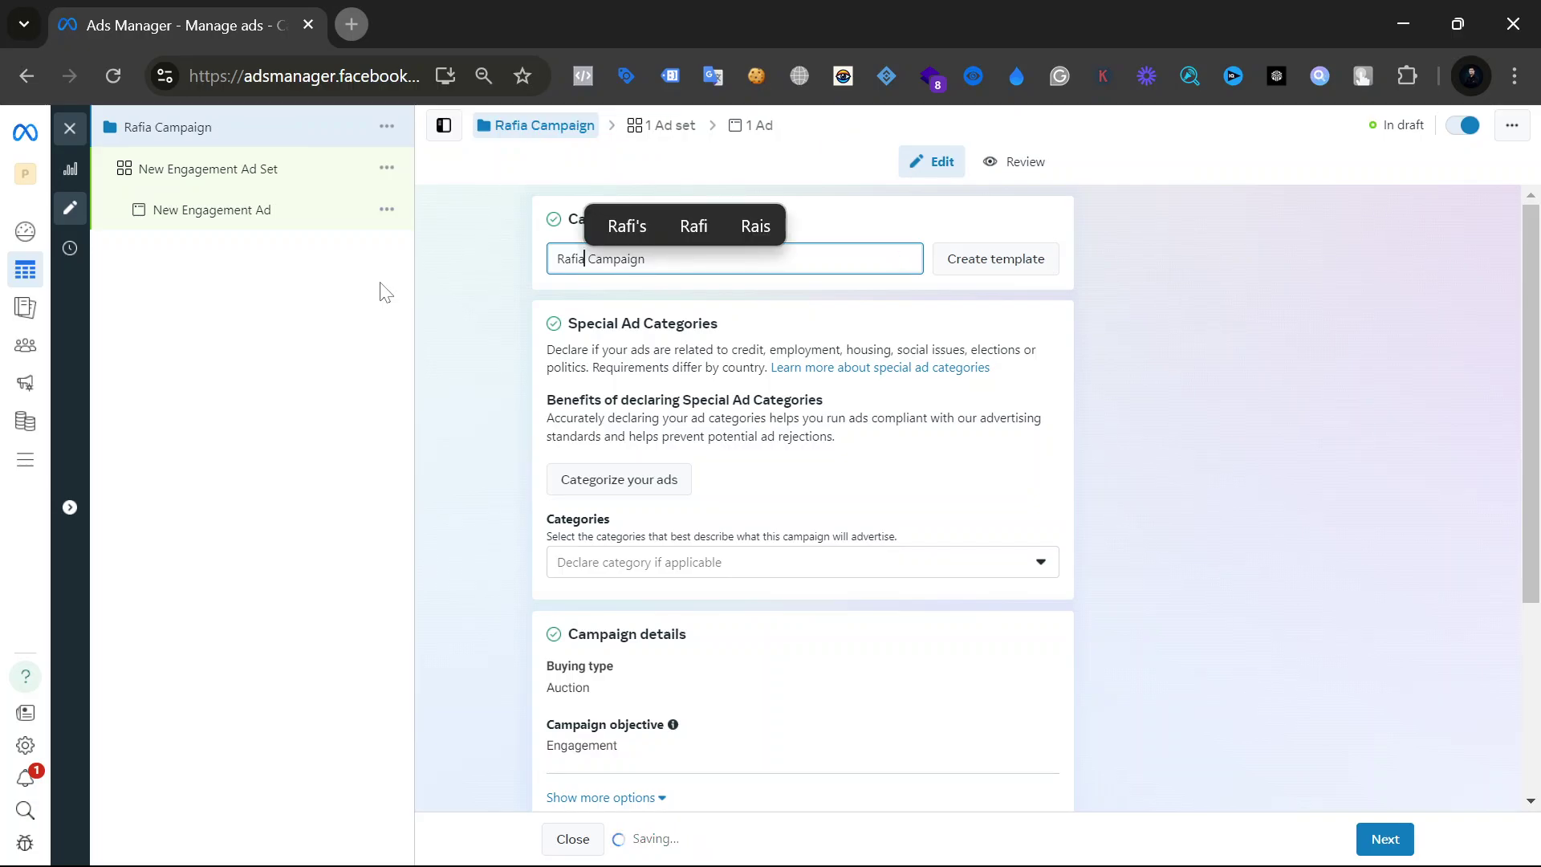
pyautogui.write("'s")
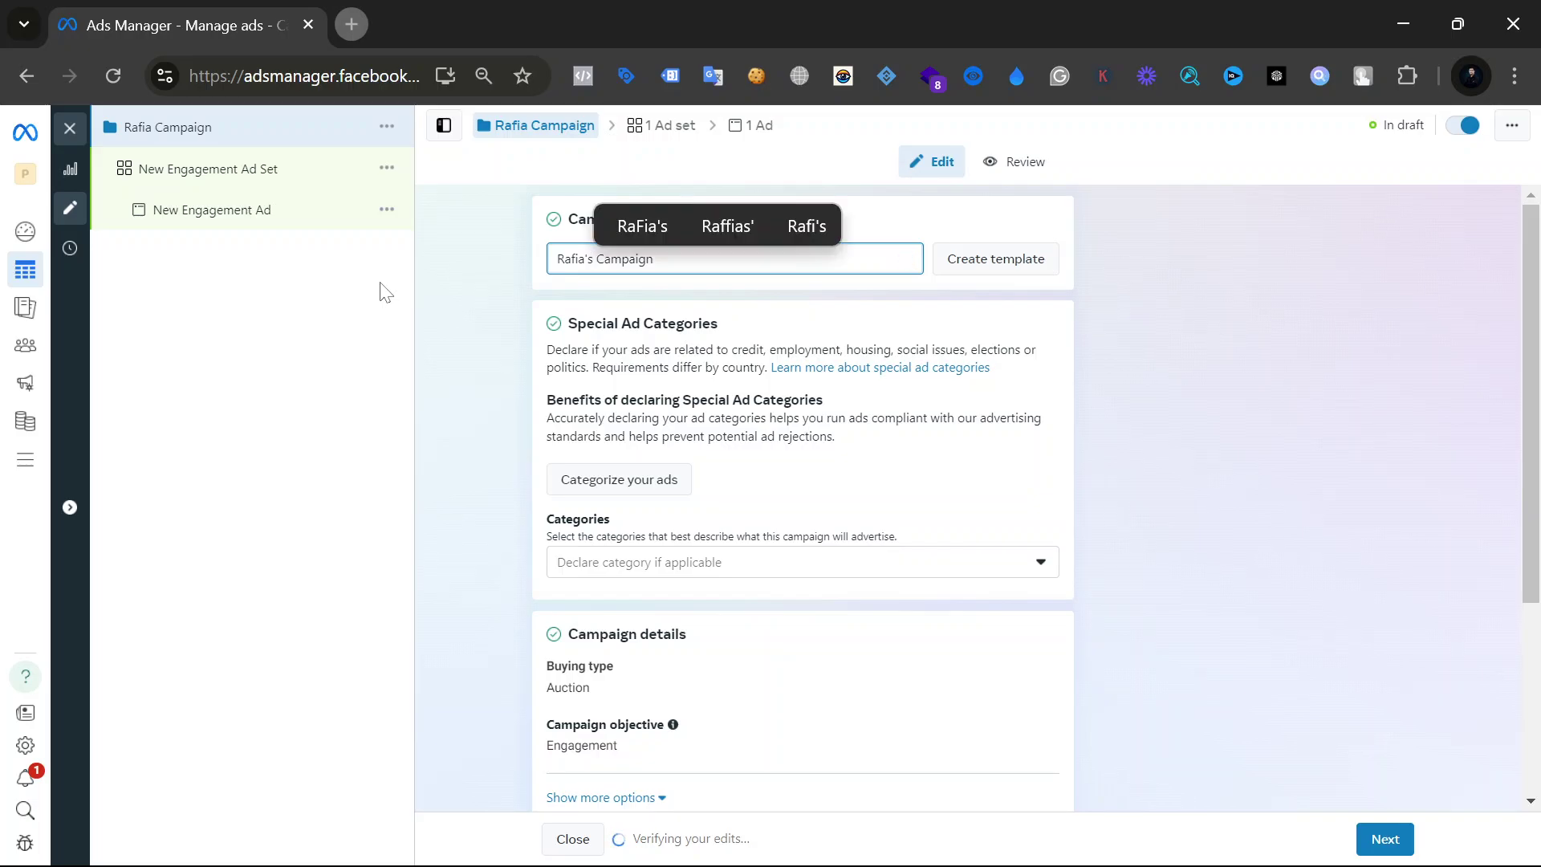
pyautogui.write(' c')
pyautogui.press('BackSpace')
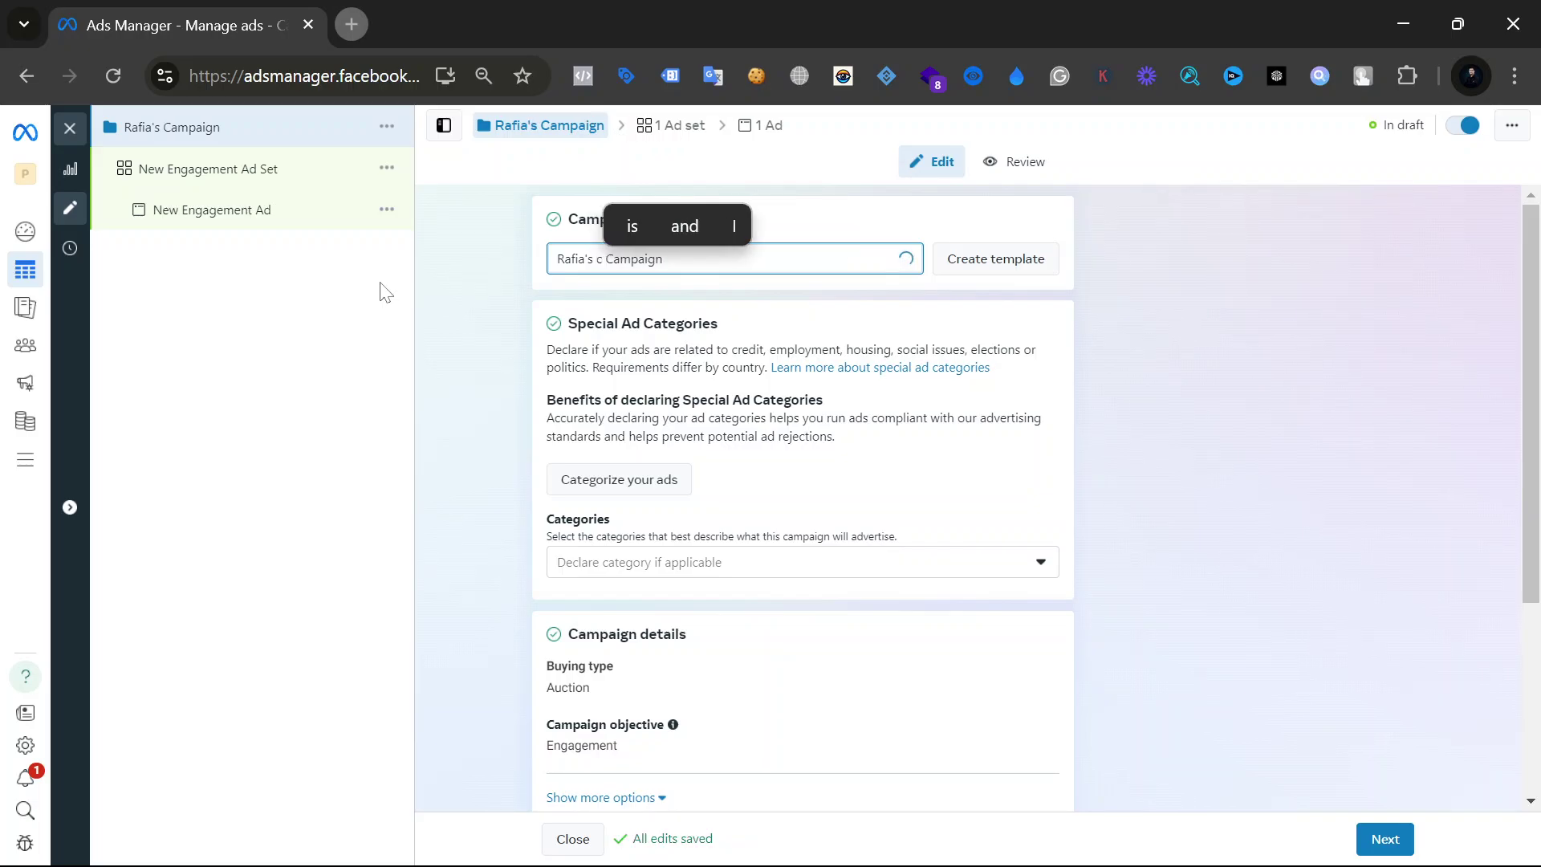
pyautogui.write('C')
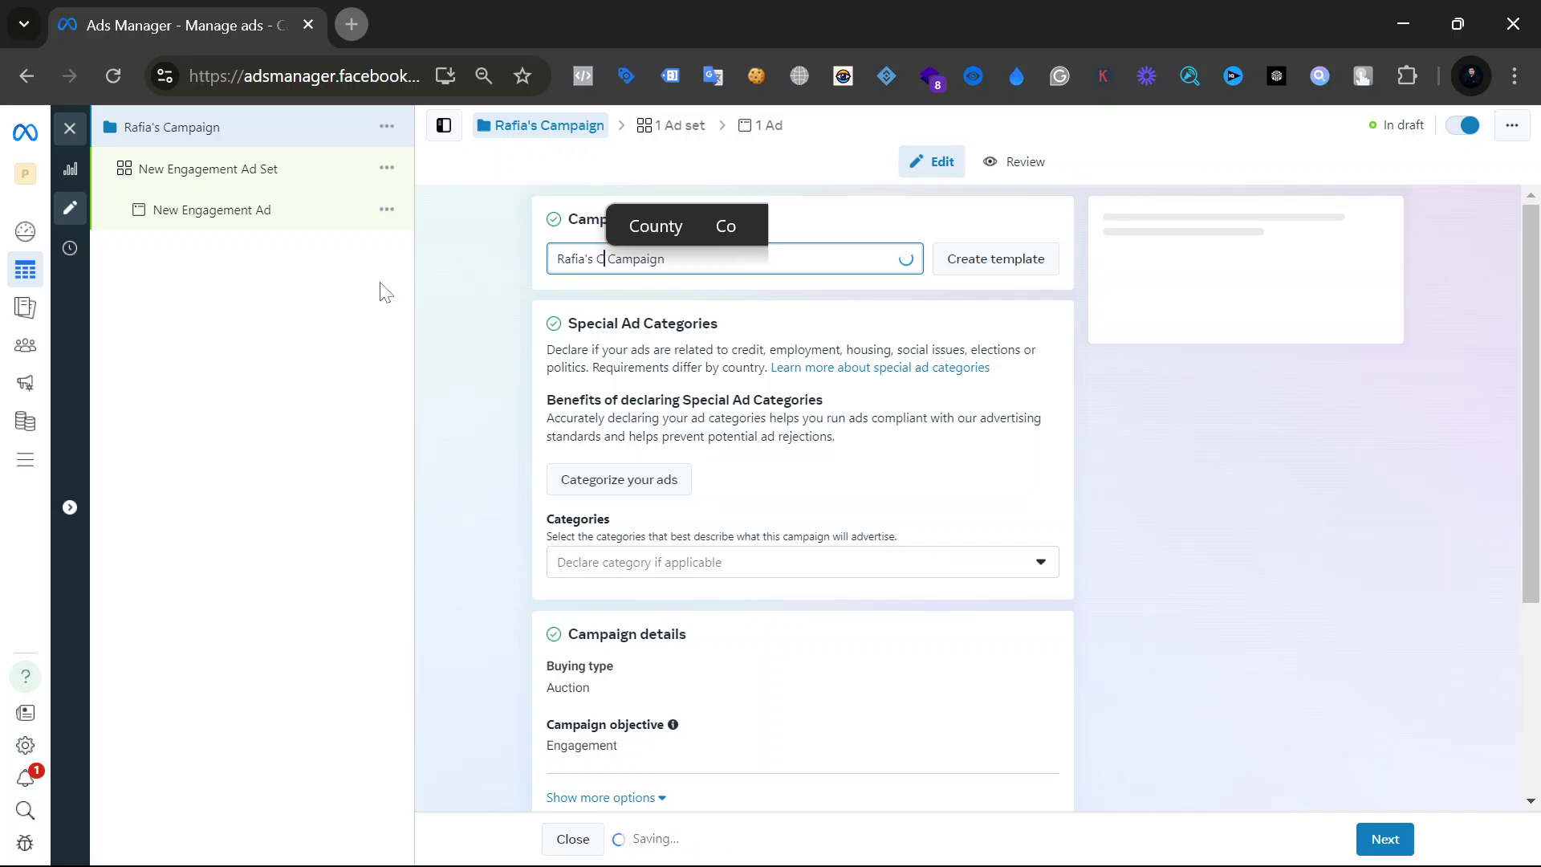
pyautogui.write(' -')
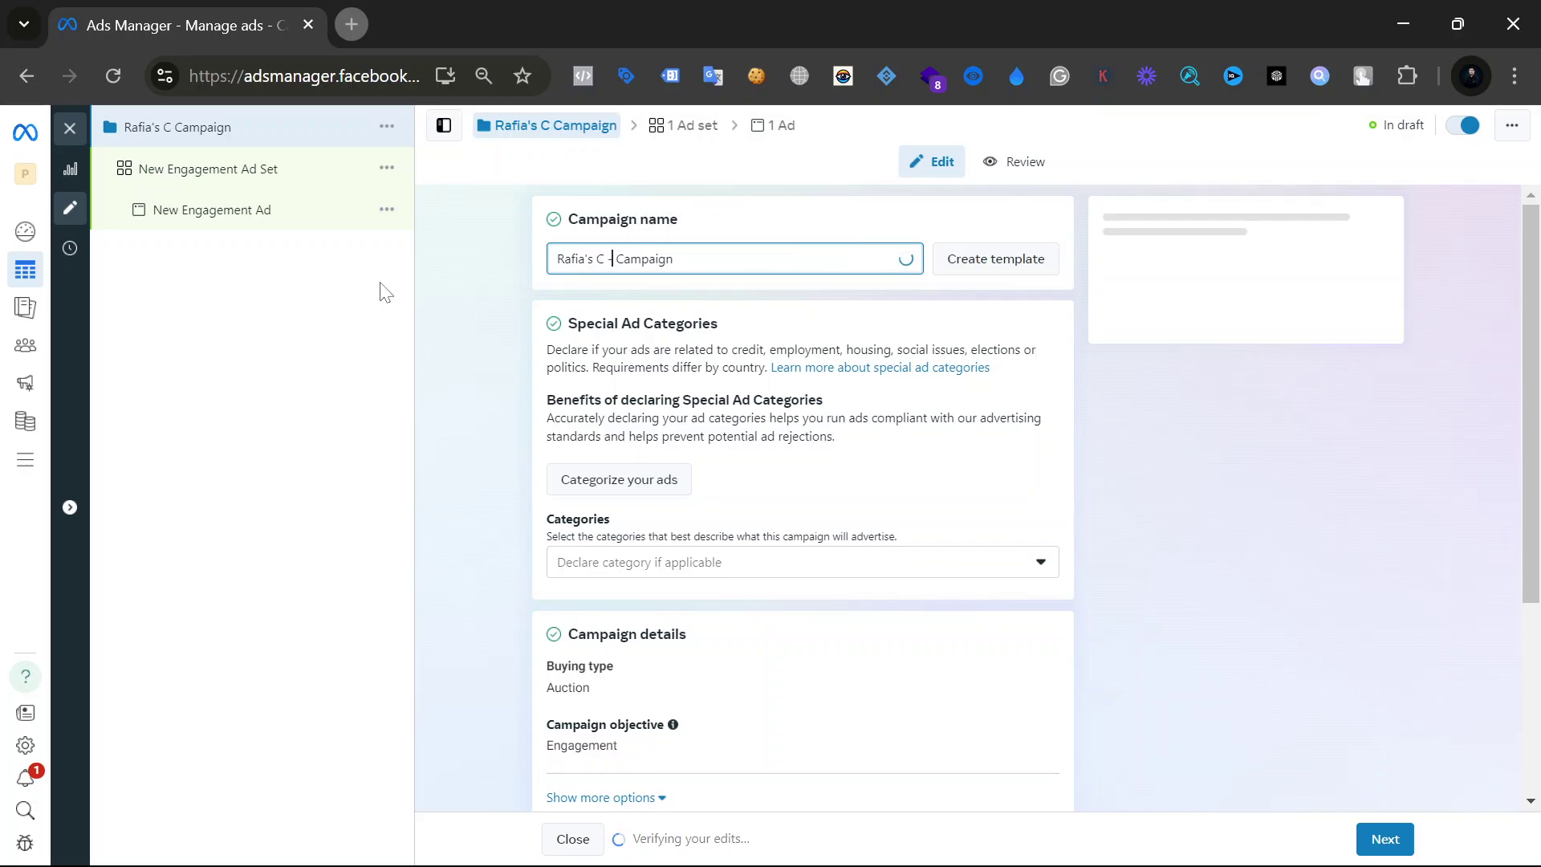
pyautogui.scroll(-3, 680, 418)
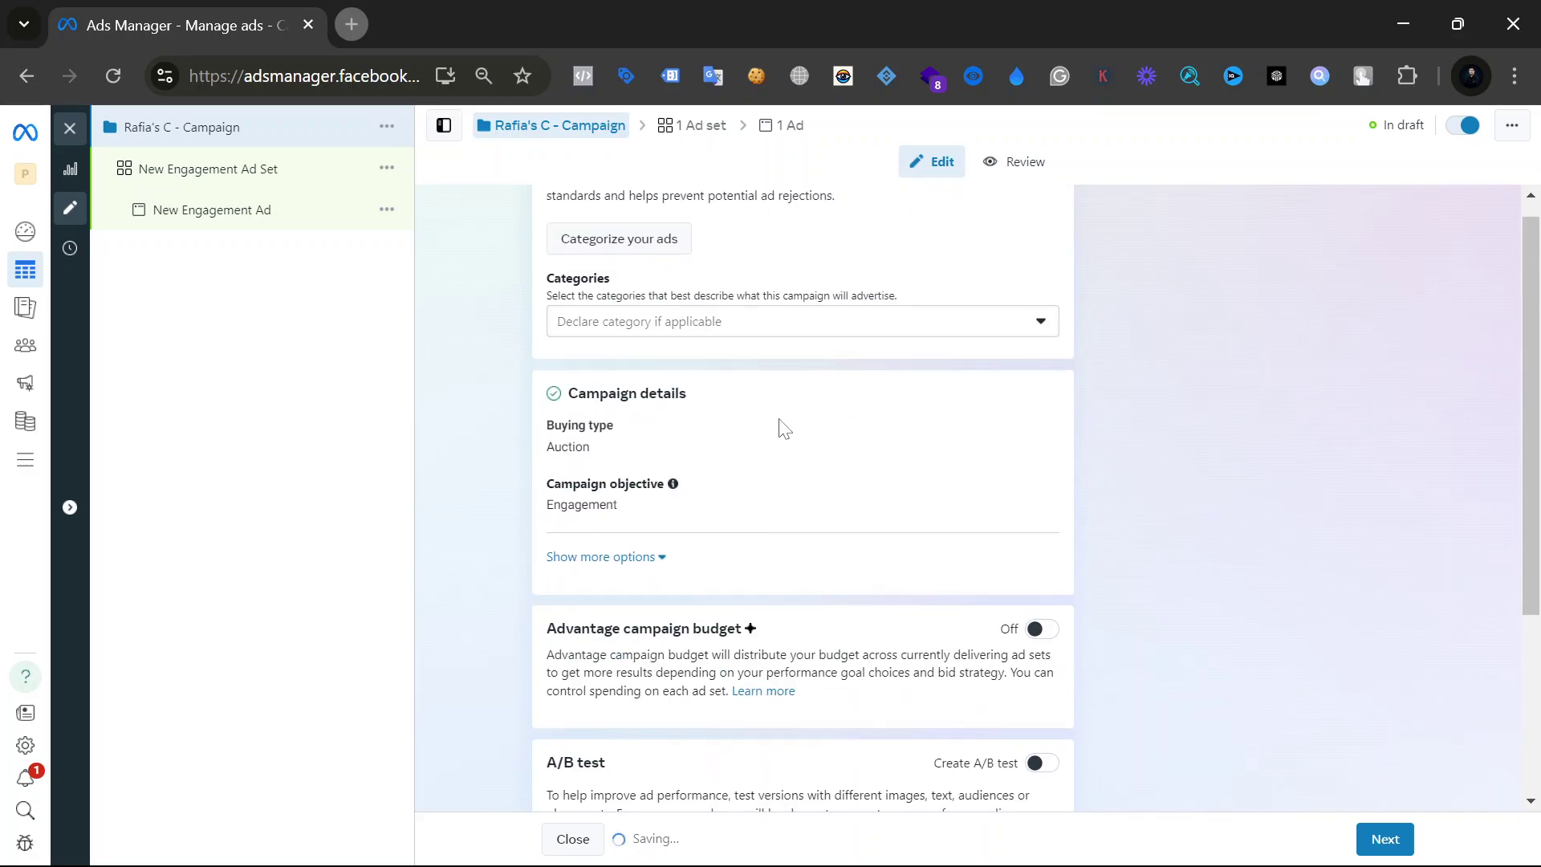
pyautogui.scroll(3, 777, 426)
pyautogui.write('5 Campaign')
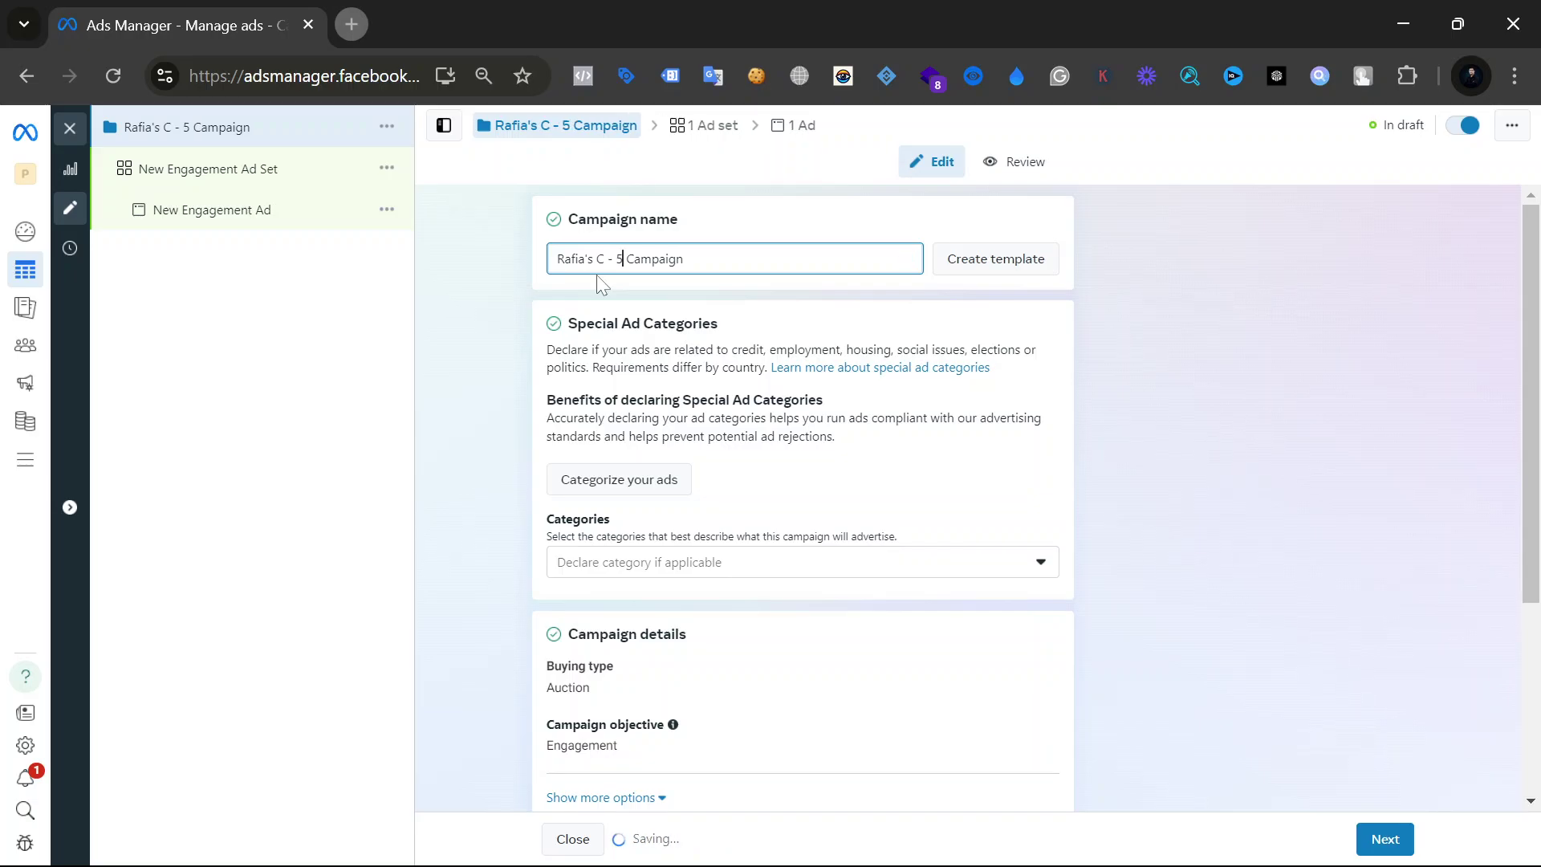
pyautogui.press('BackSpace')
pyautogui.write('6')
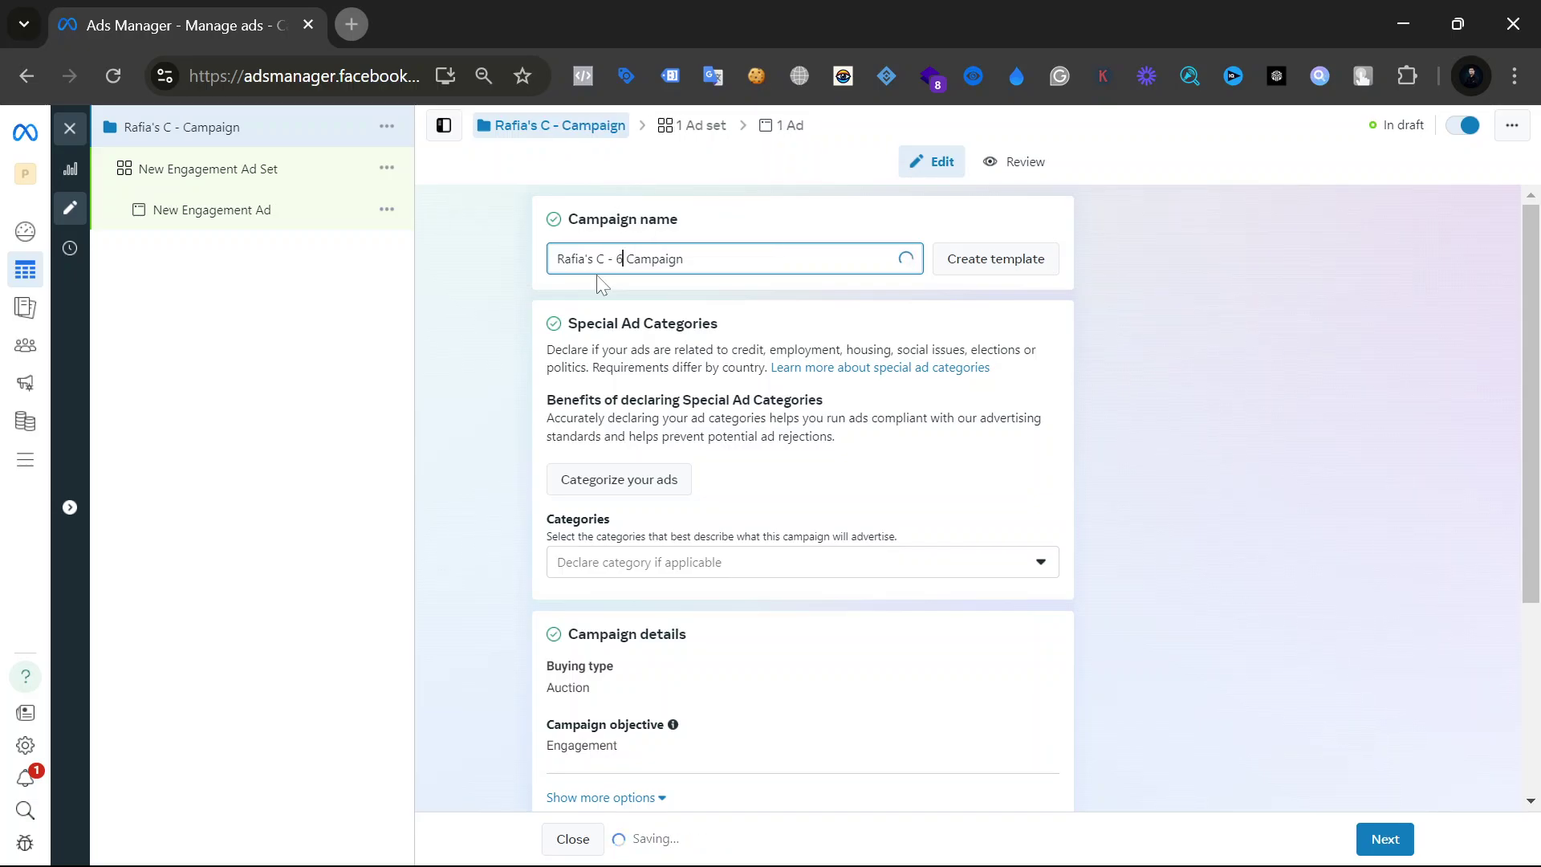
pyautogui.write('D ')
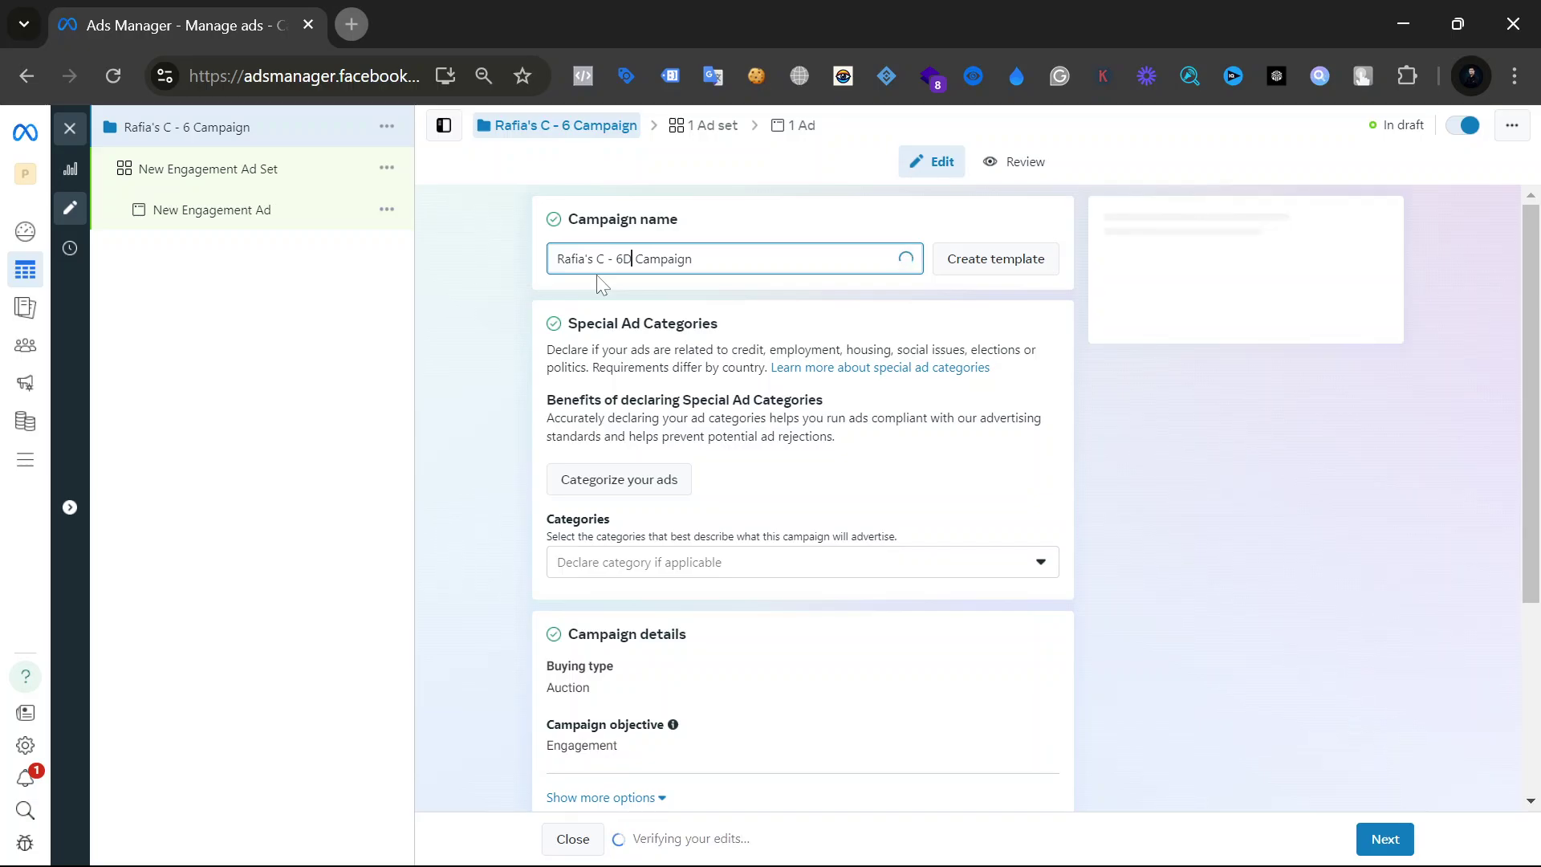
pyautogui.write('-')
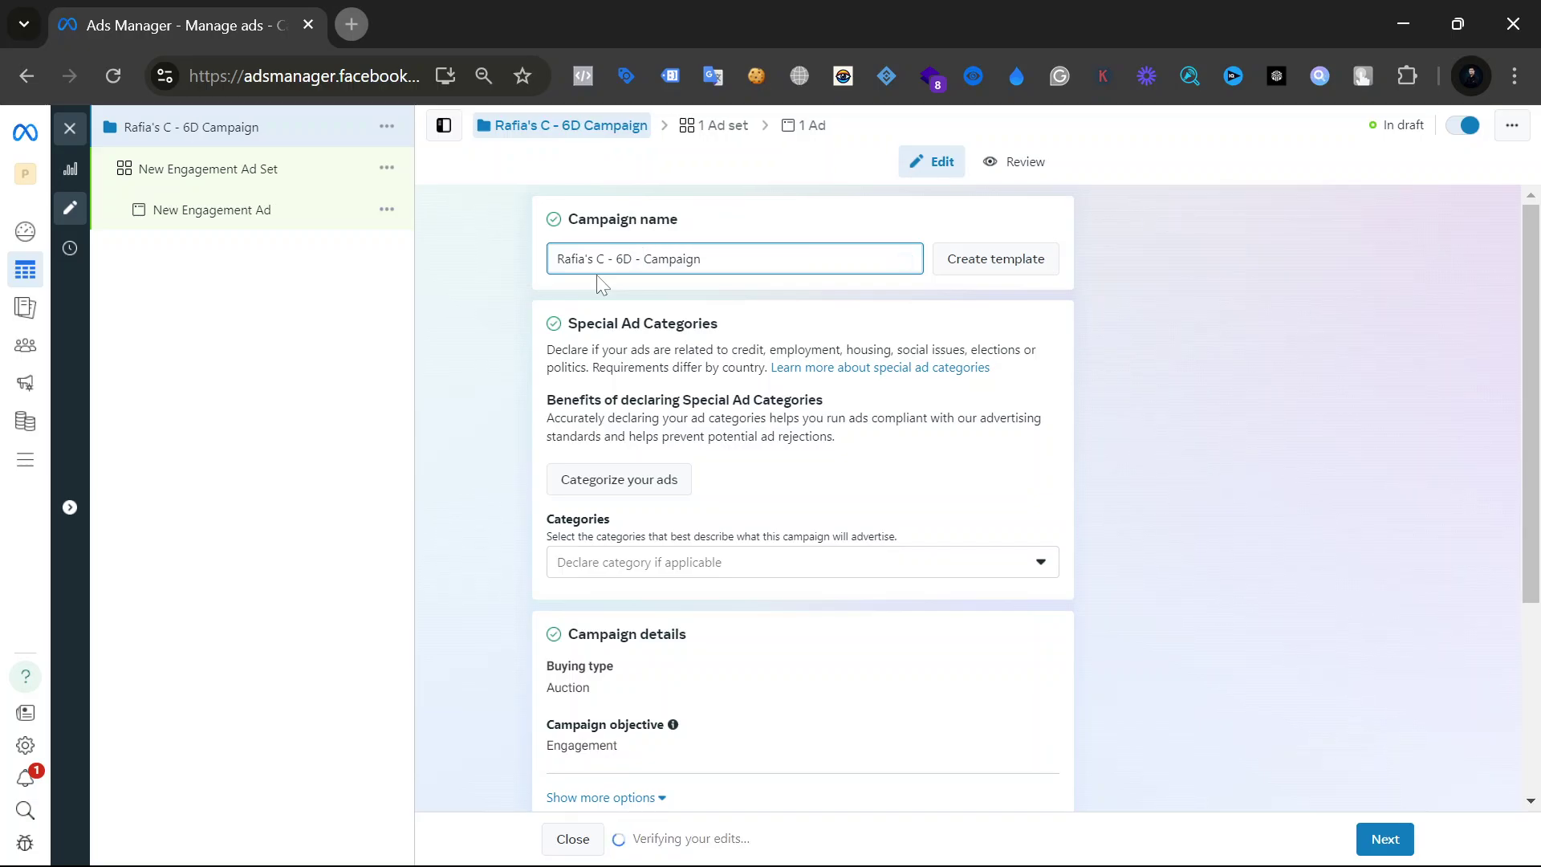
# Turn on Advantage campaign budget for the campaign and review its budget and scheduling options.
pyautogui.scroll(-1, 653, 309)
pyautogui.scroll(-4, 709, 383)
pyautogui.scroll(5, 756, 327)
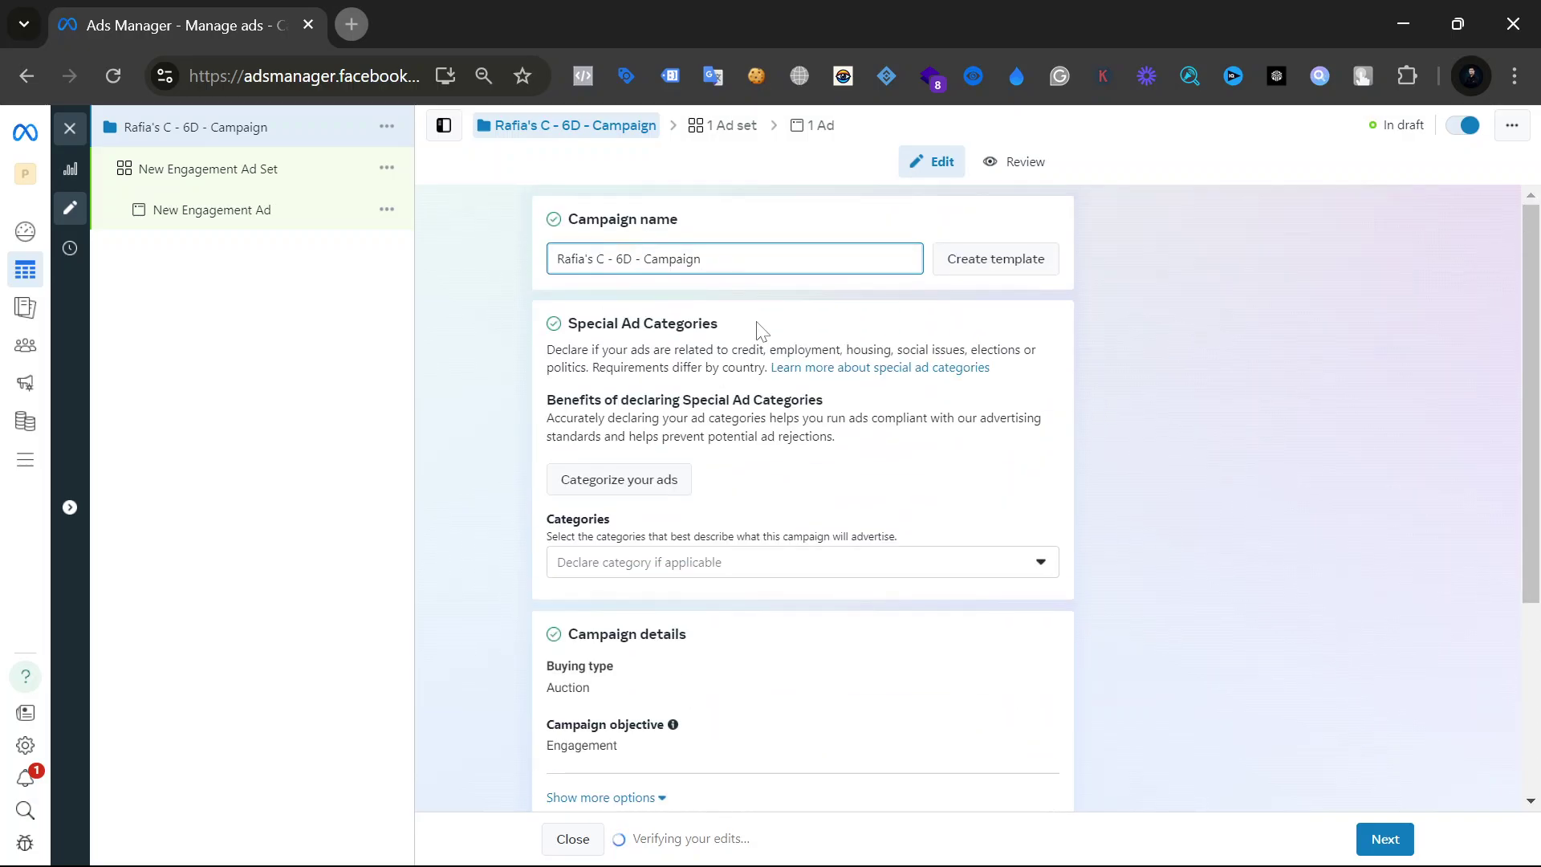
pyautogui.scroll(-4, 616, 452)
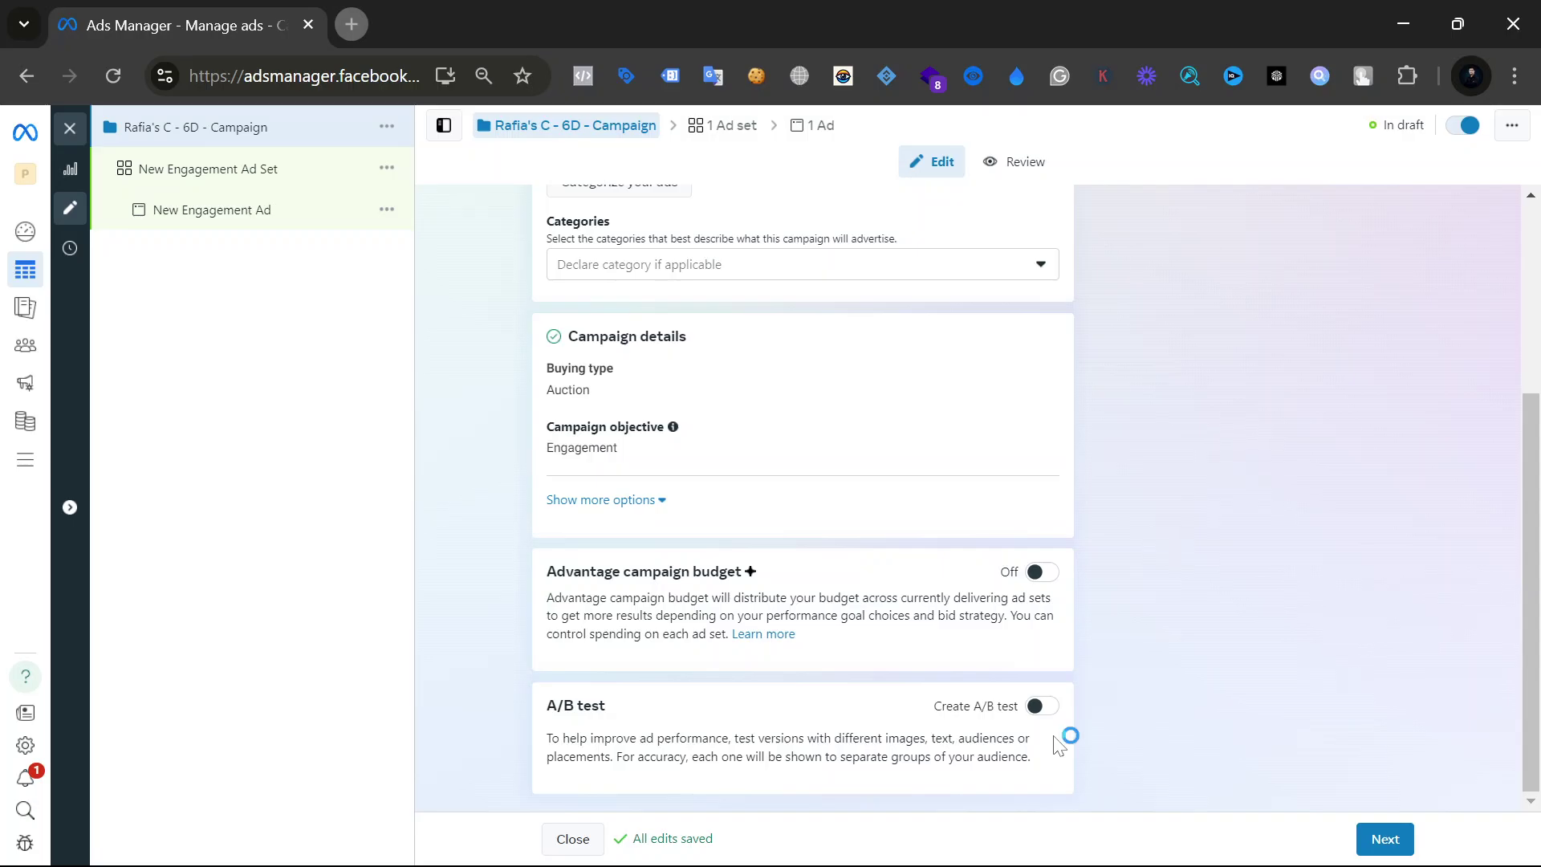
pyautogui.click(1040, 573)
pyautogui.scroll(-2, 1042, 578)
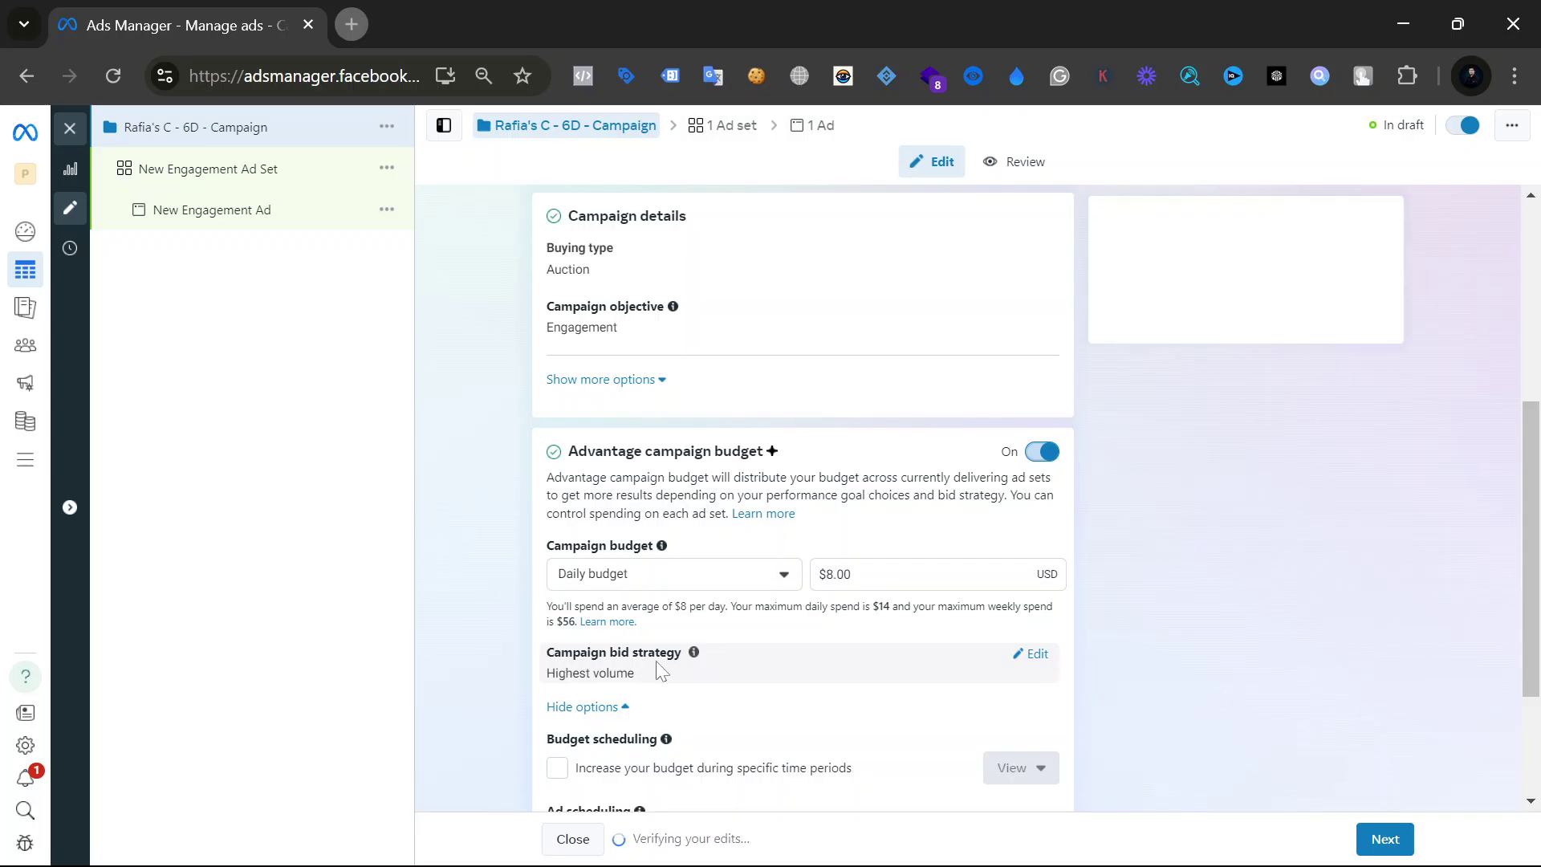
pyautogui.scroll(-2, 883, 671)
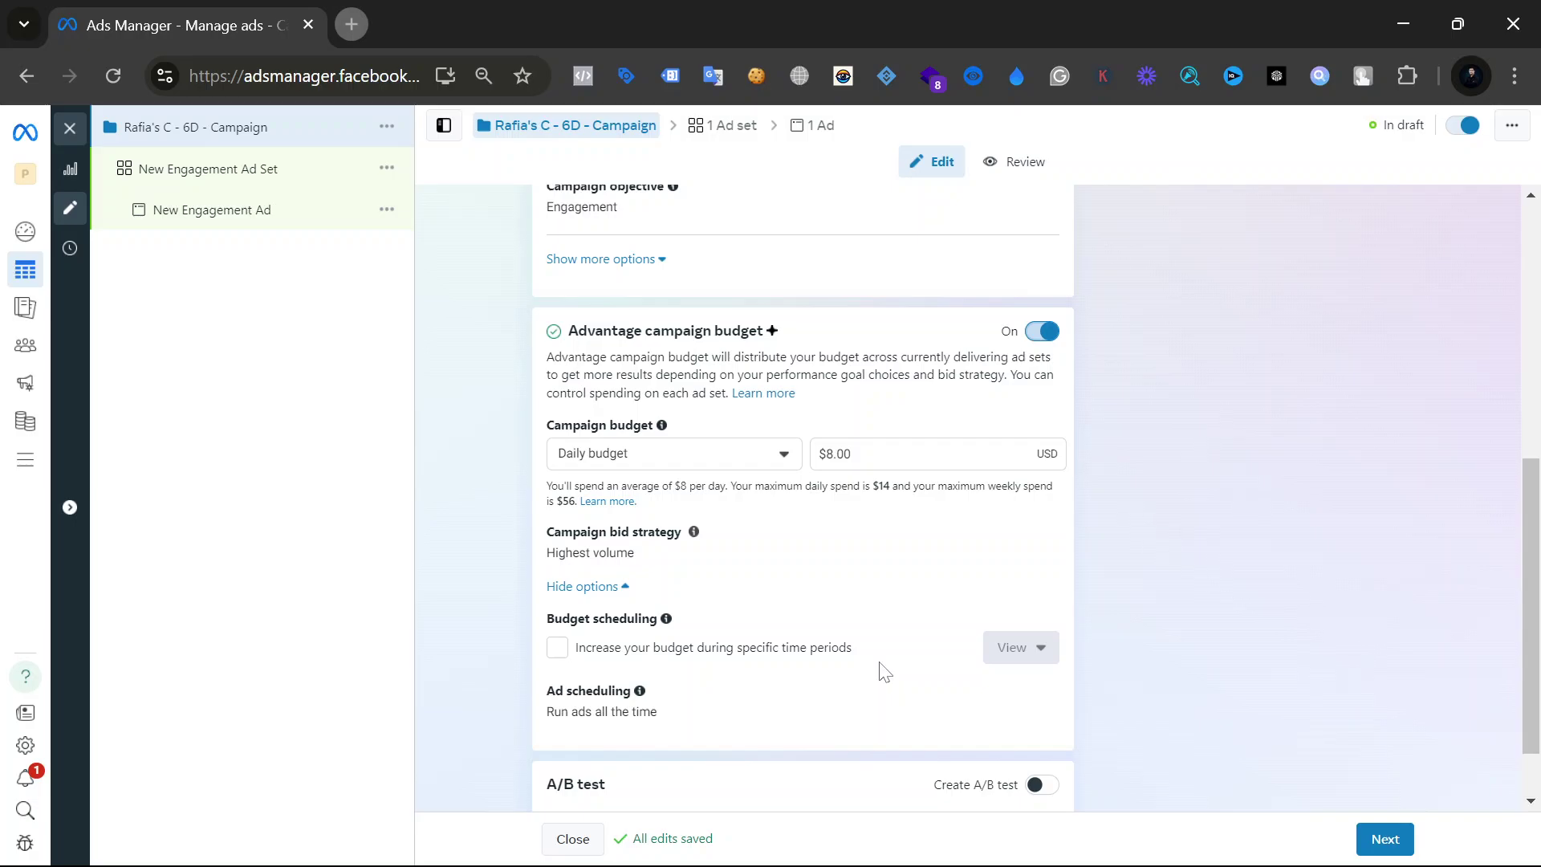
pyautogui.scroll(6, 883, 671)
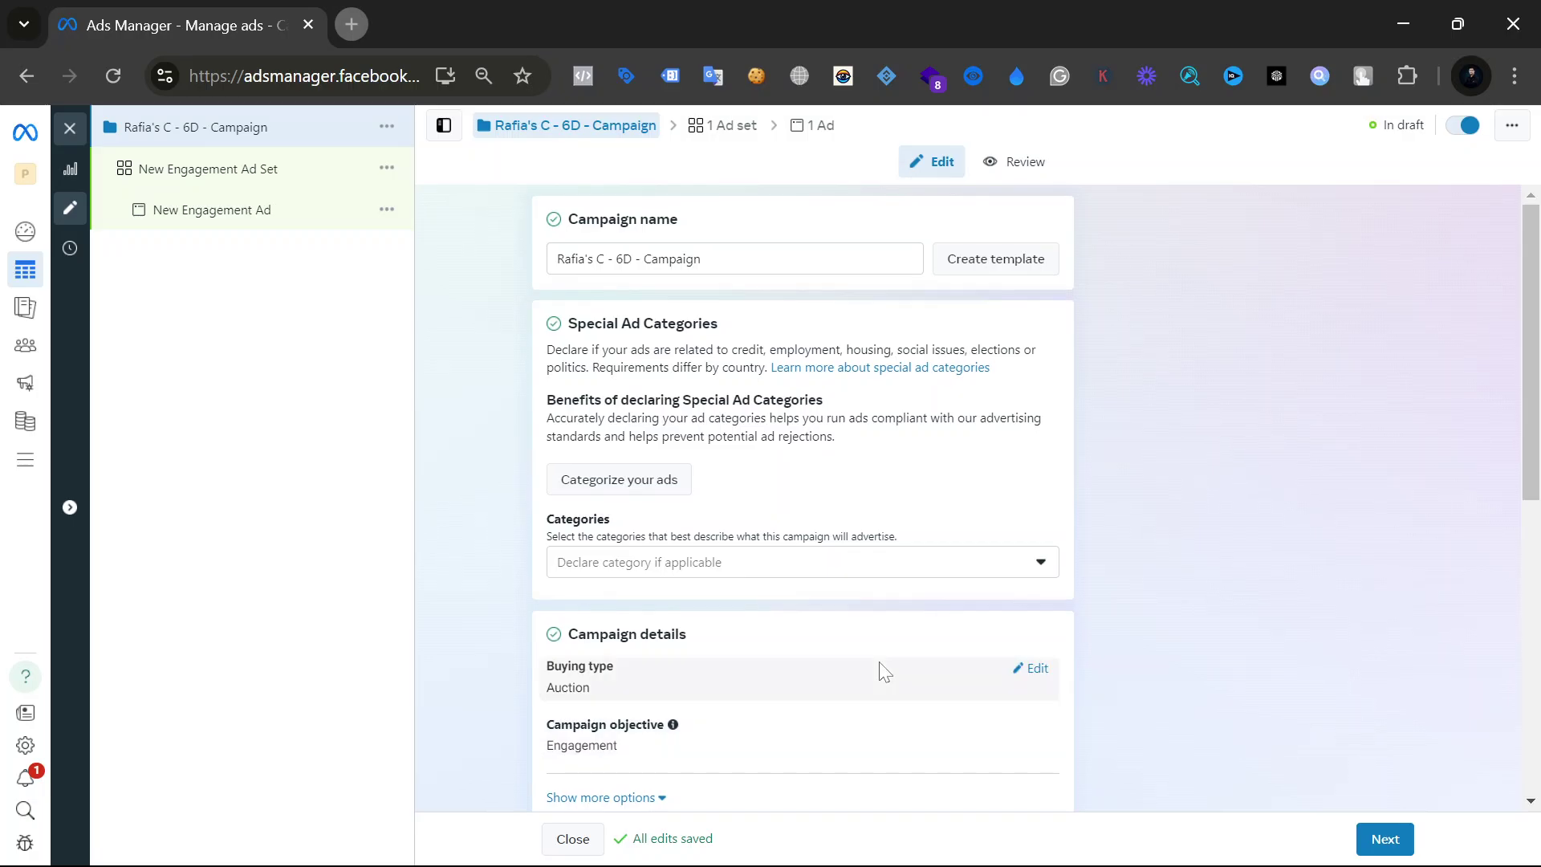
pyautogui.scroll(-8, 883, 671)
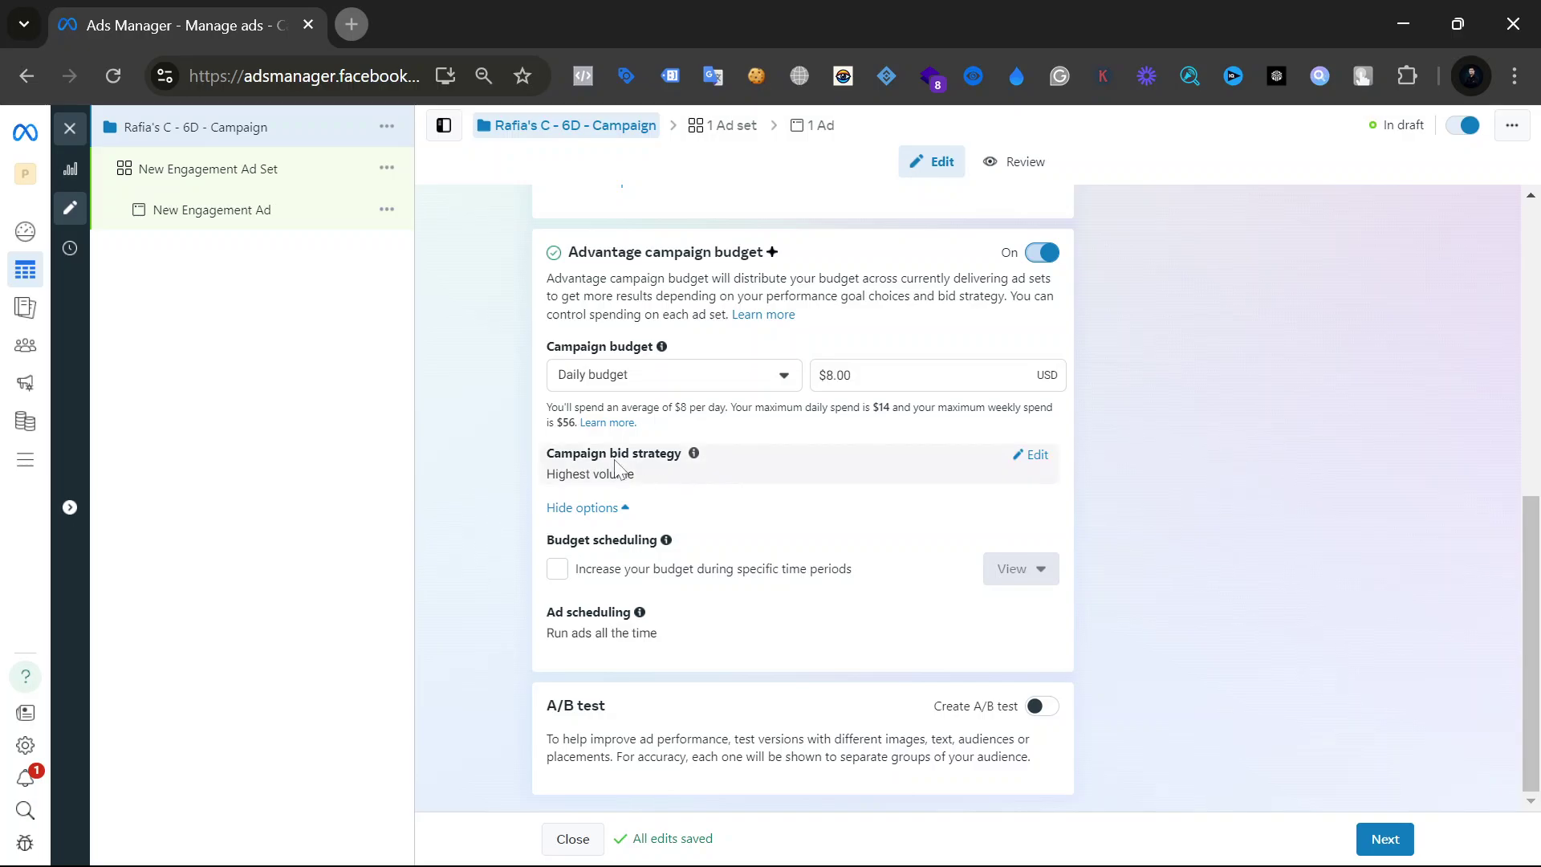
# Review the campaign bid strategy choices and set the strategy to Bid cap.
pyautogui.moveTo(610, 458); pyautogui.dragTo(683, 457)
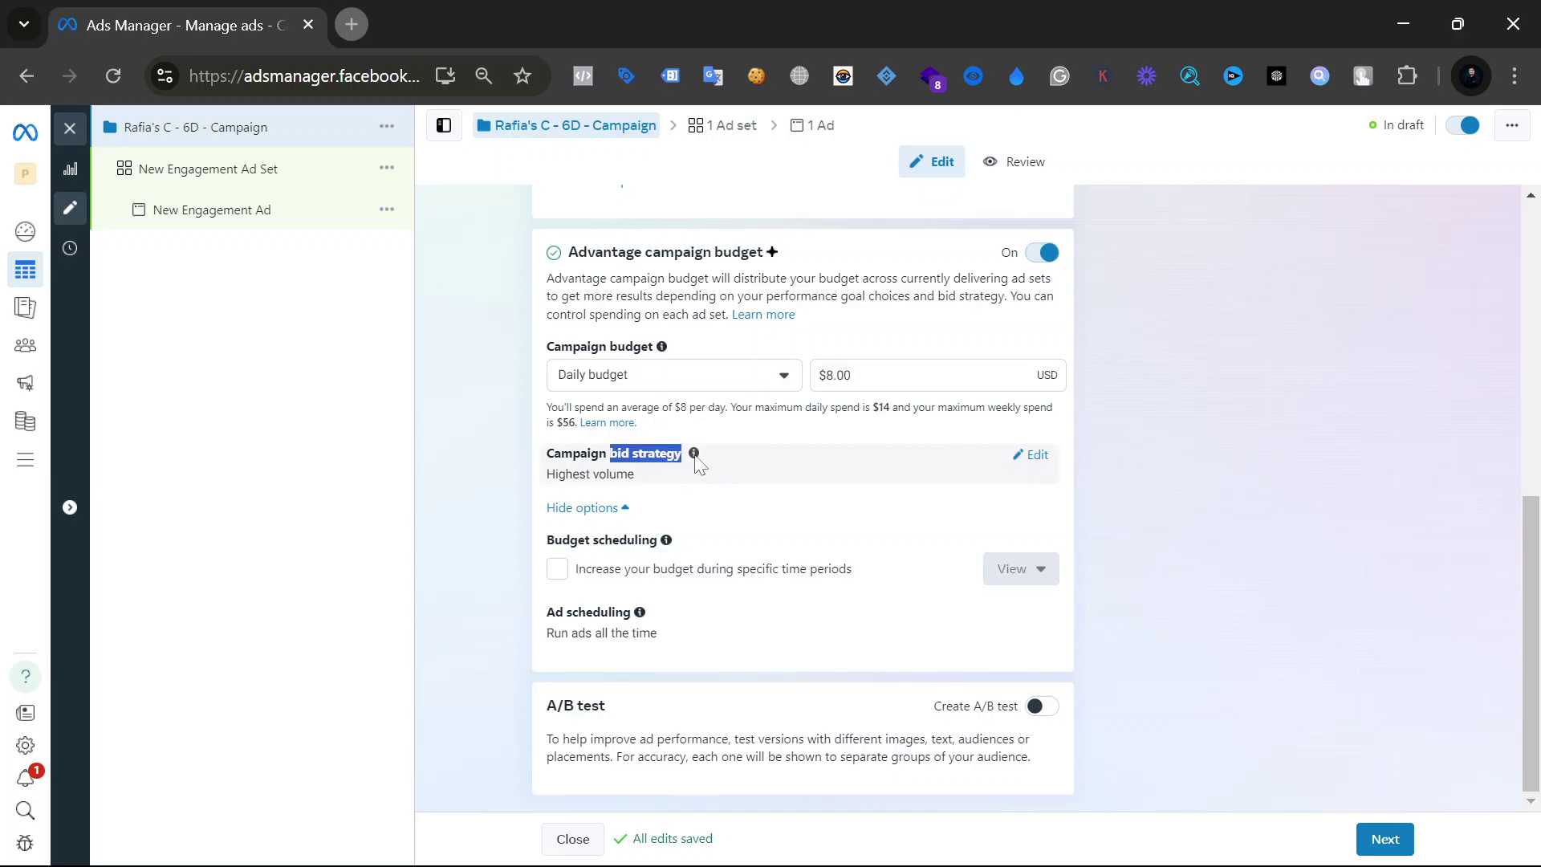
pyautogui.click(1035, 459)
pyautogui.click(647, 487)
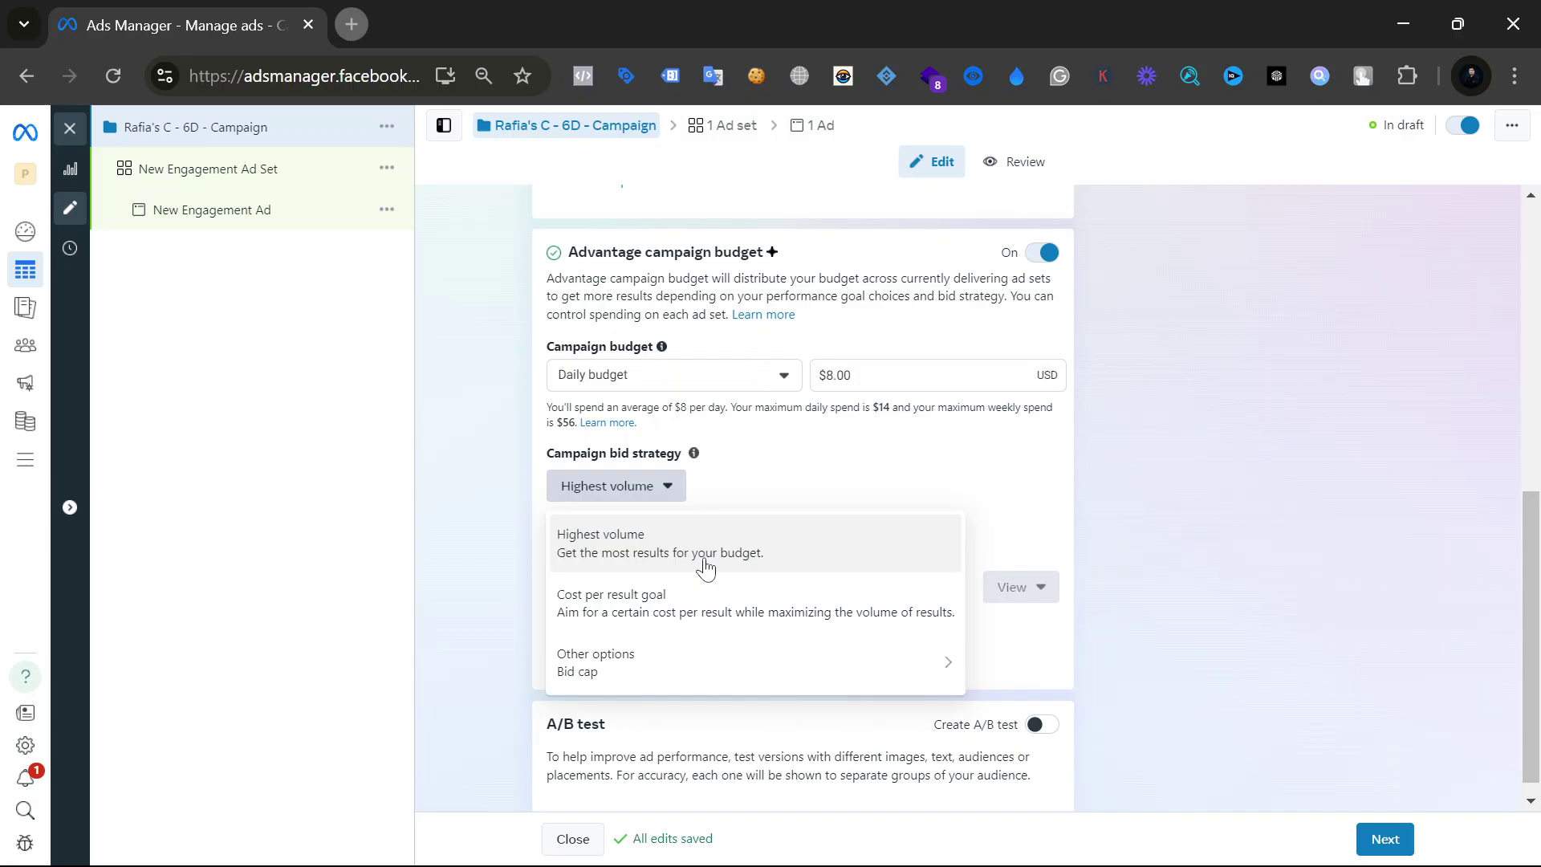
pyautogui.scroll(8, 963, 482)
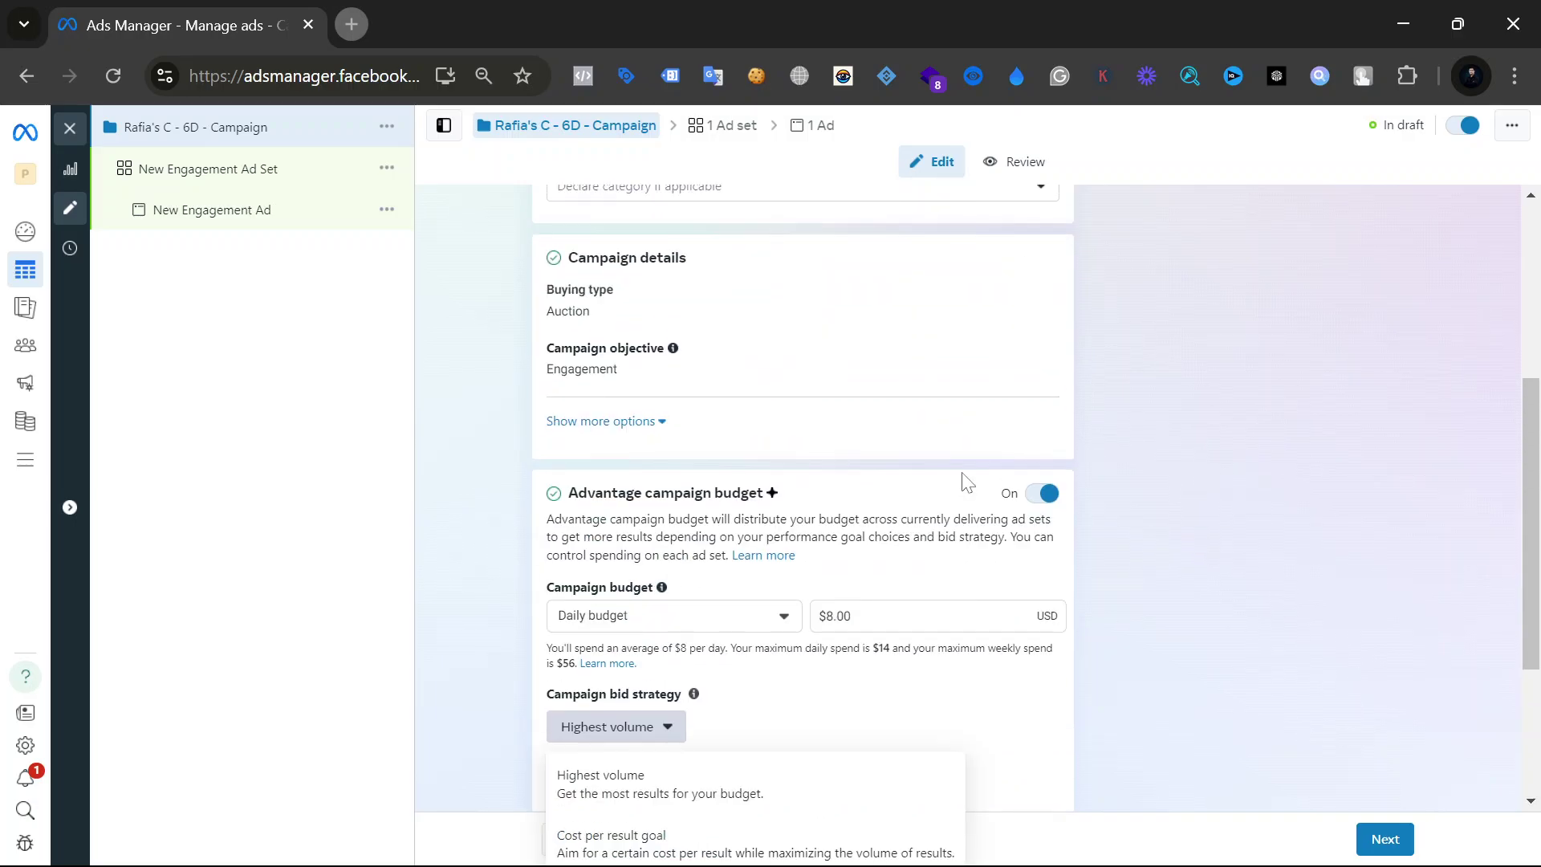
pyautogui.scroll(-8, 967, 481)
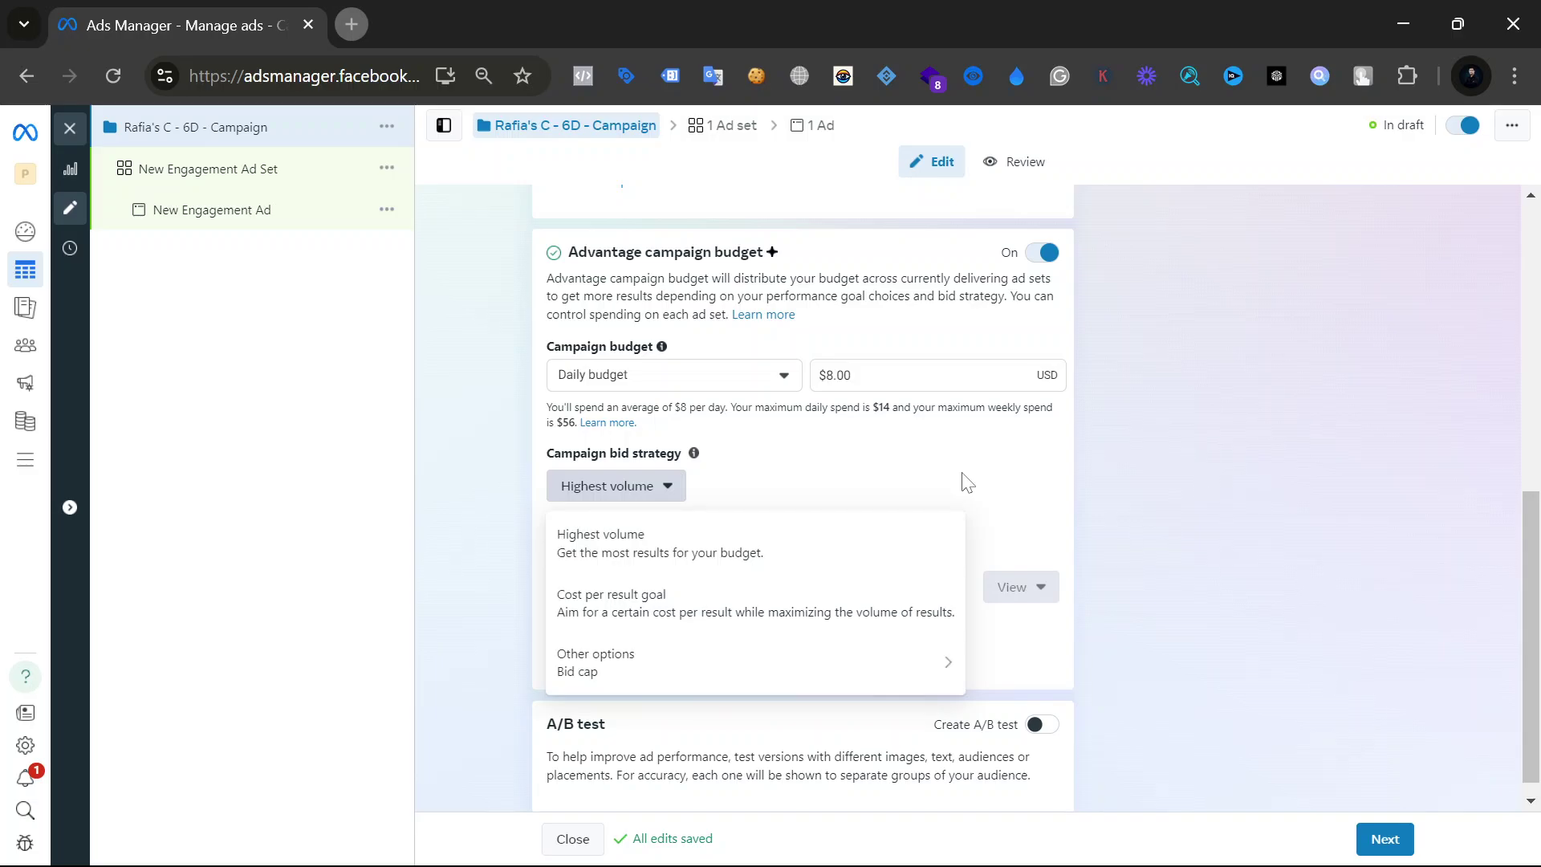
pyautogui.scroll(-1, 967, 482)
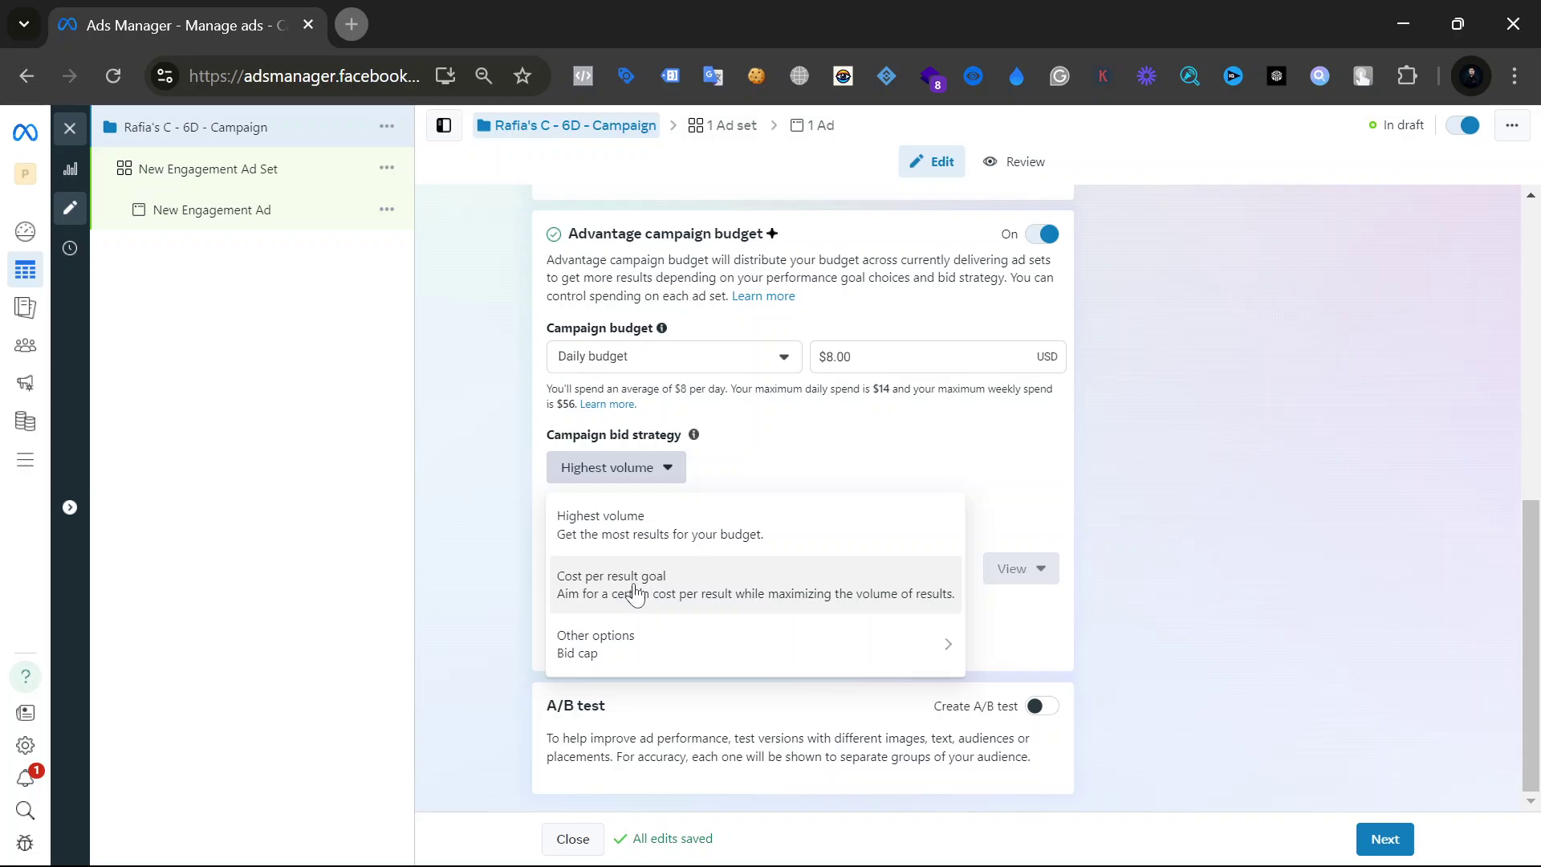
pyautogui.moveTo(642, 630)
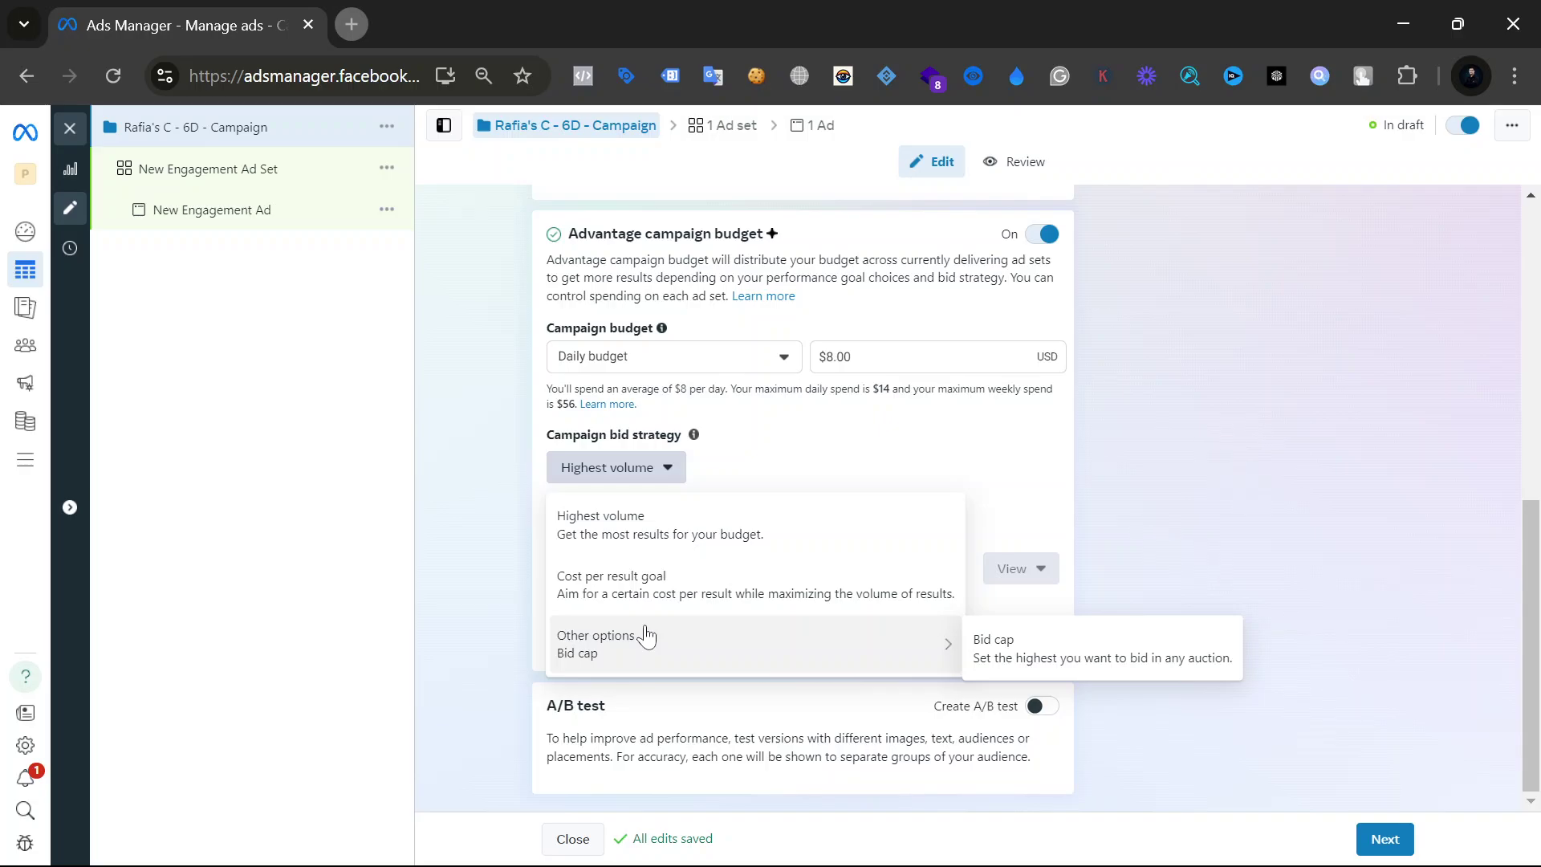
pyautogui.click(996, 640)
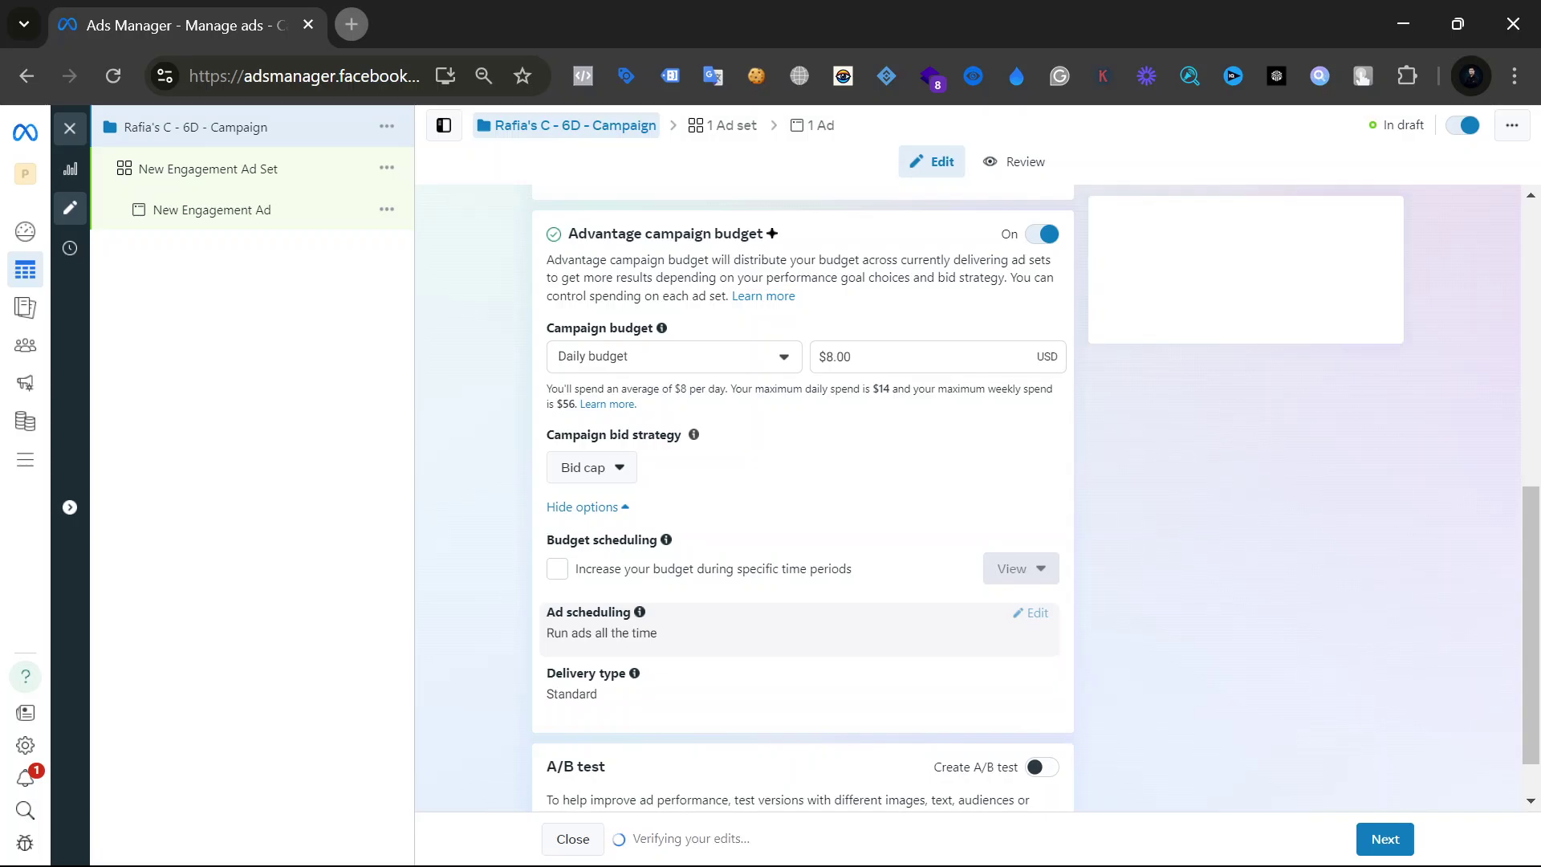
# Set the campaign bid strategy to Highest volume and accept the reset of ad set bid amounts.
pyautogui.click(603, 476)
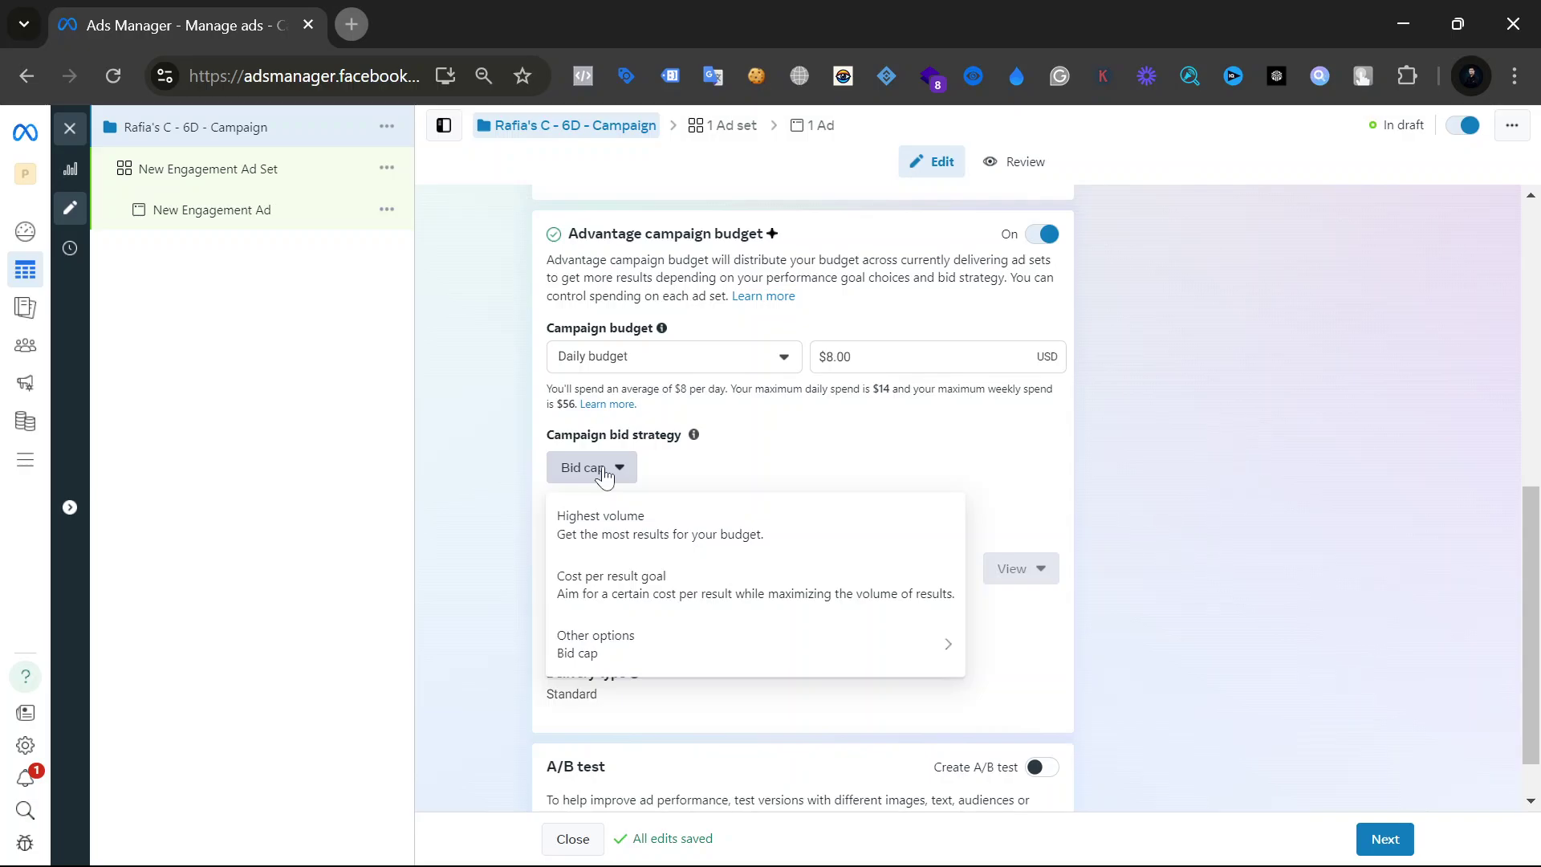
pyautogui.click(598, 531)
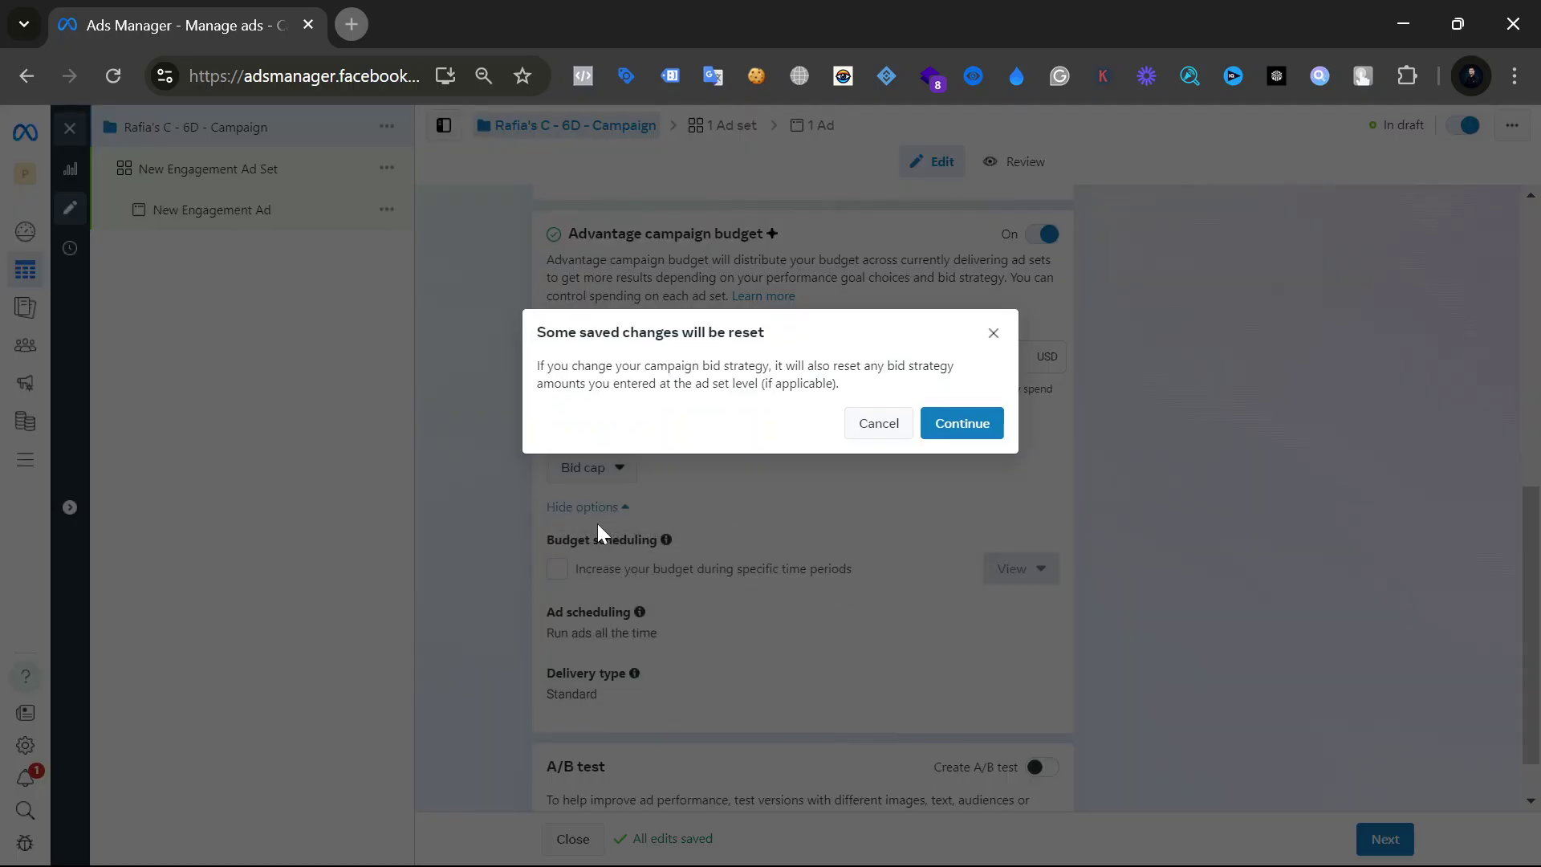
pyautogui.click(973, 420)
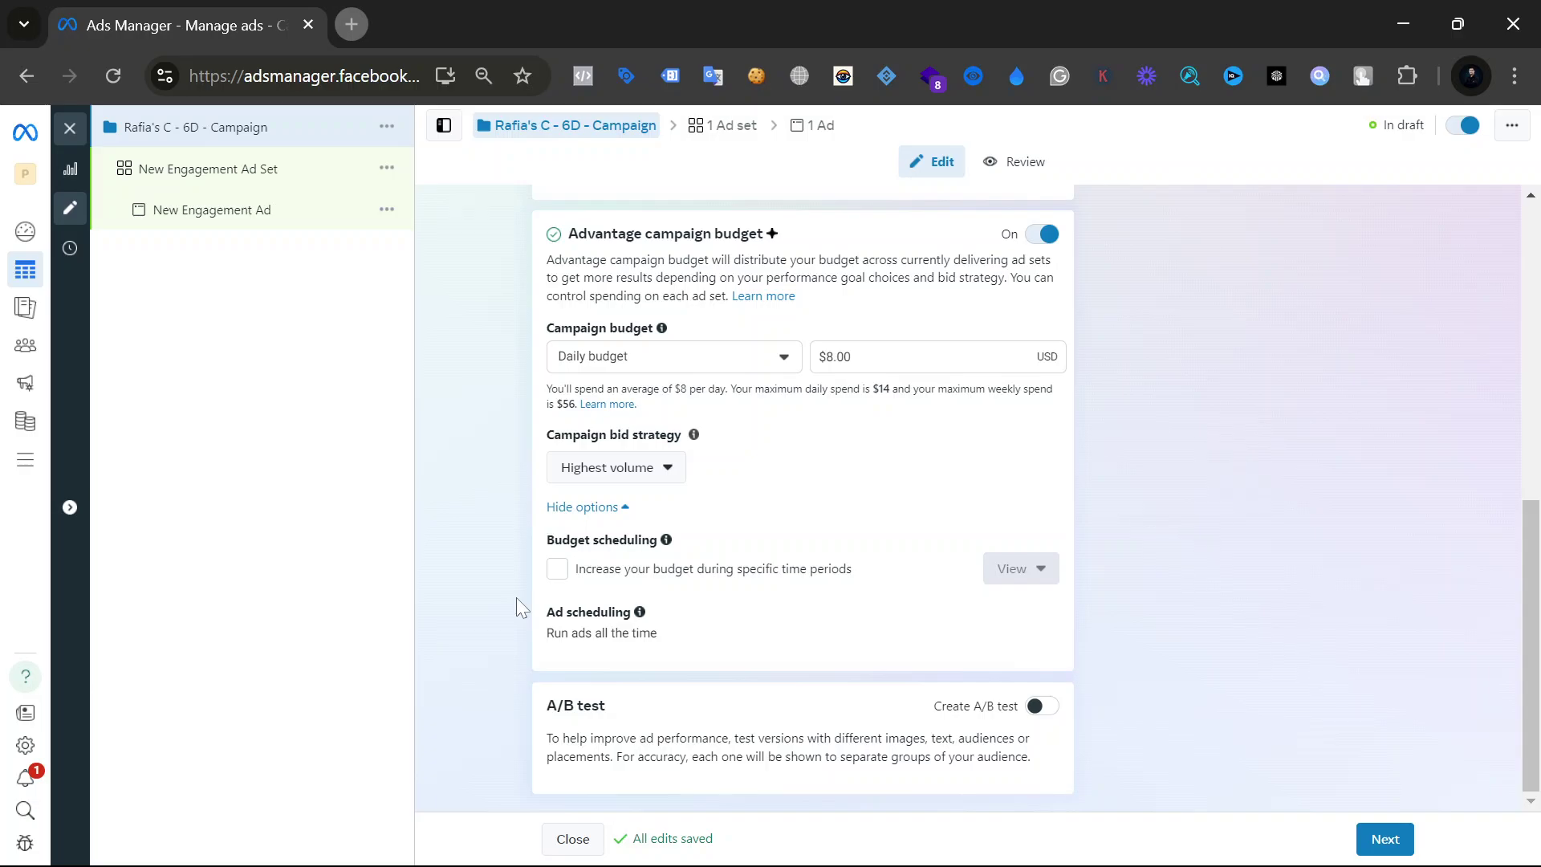
pyautogui.click(621, 357)
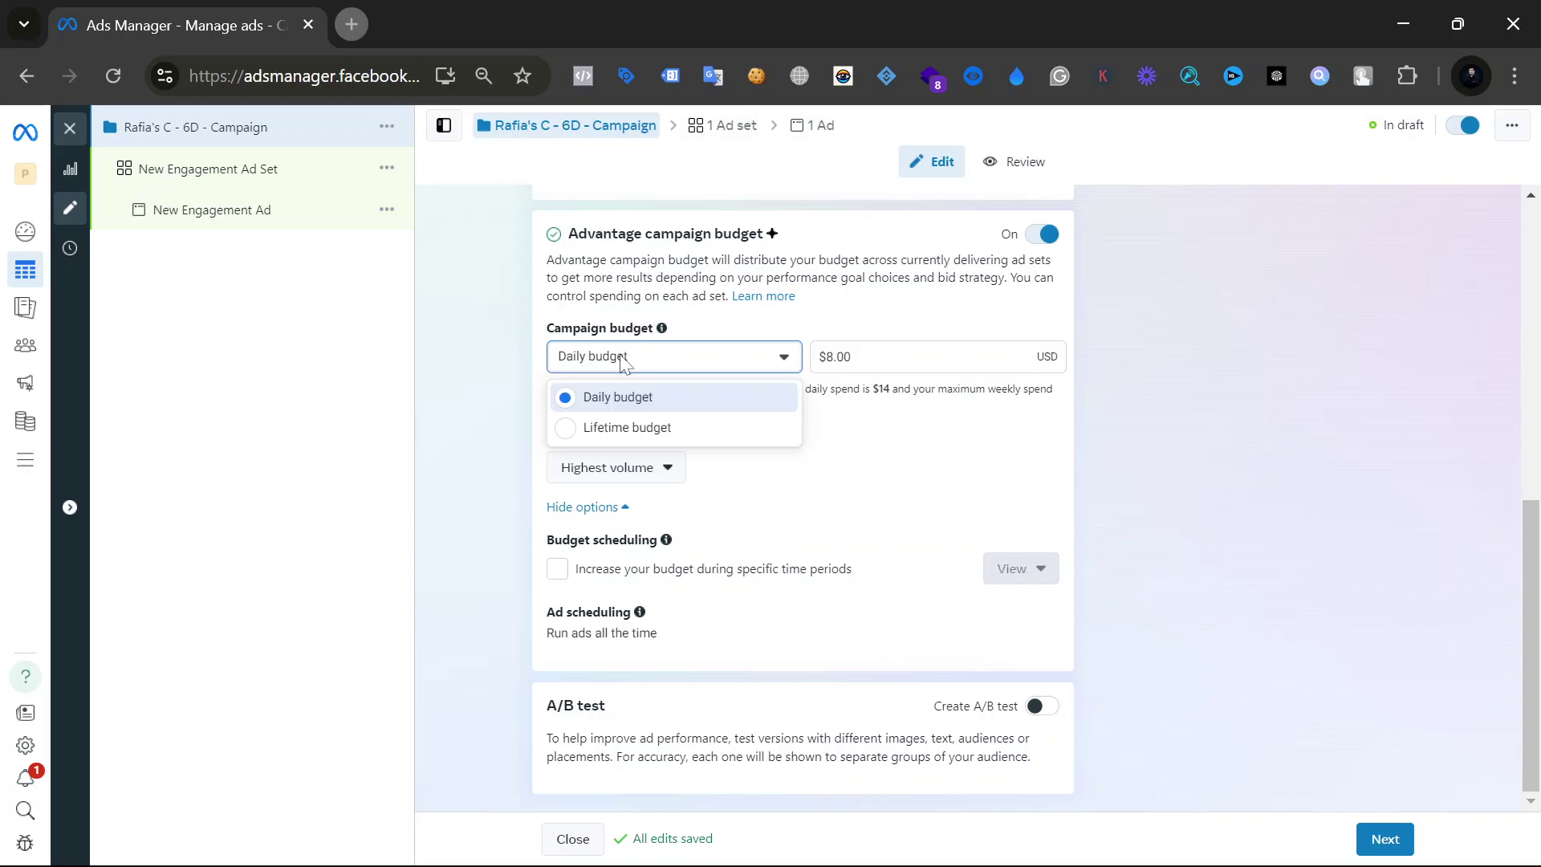
pyautogui.click(625, 362)
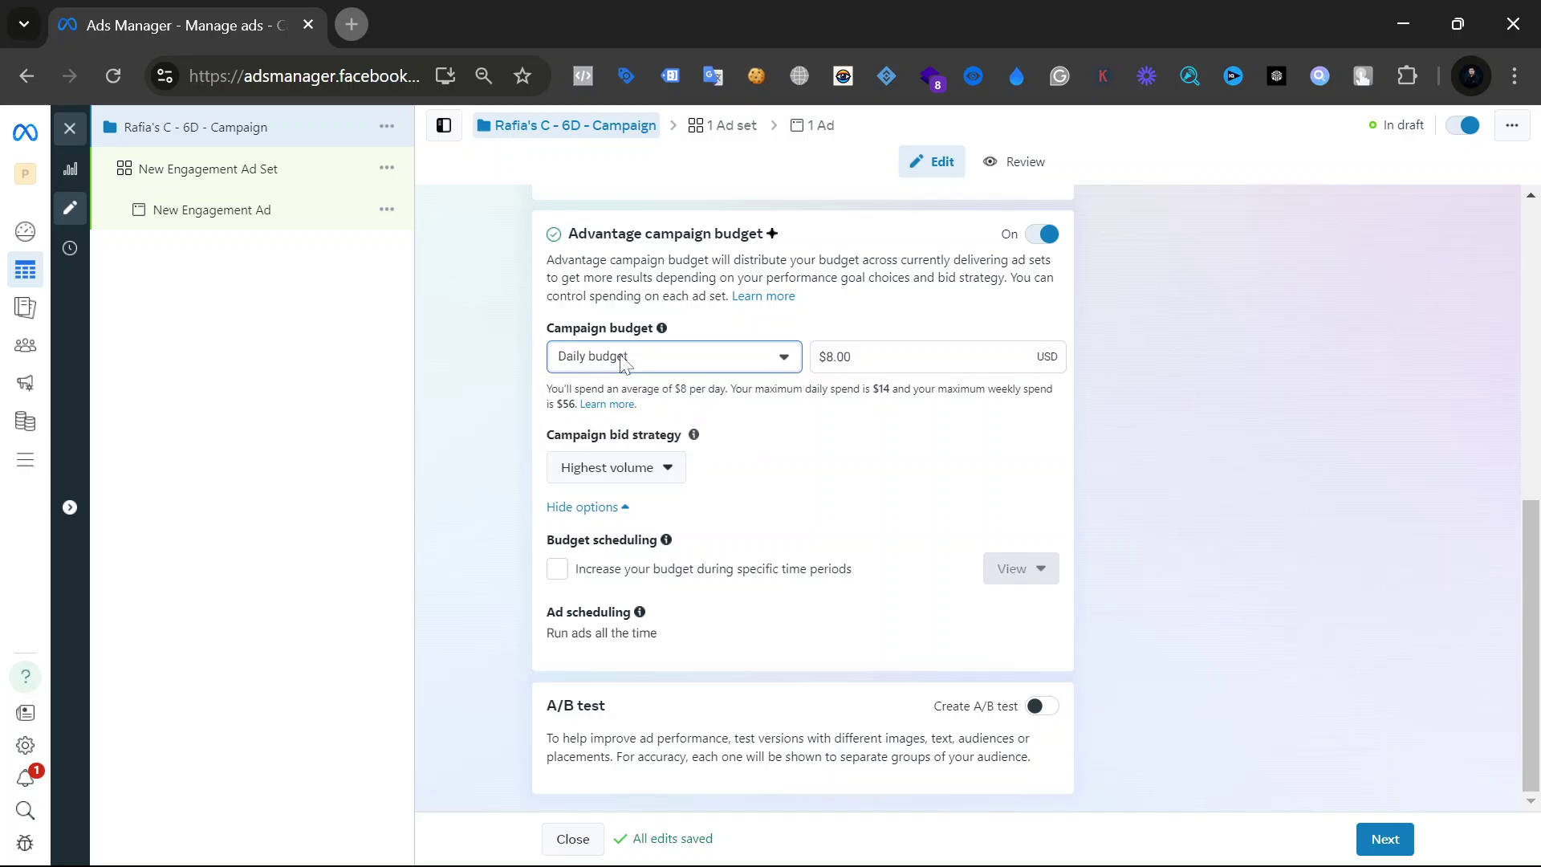
# Try a Lifetime budget for the campaign with its ad scheduling options open, and restore the Daily budget.
pyautogui.click(625, 362)
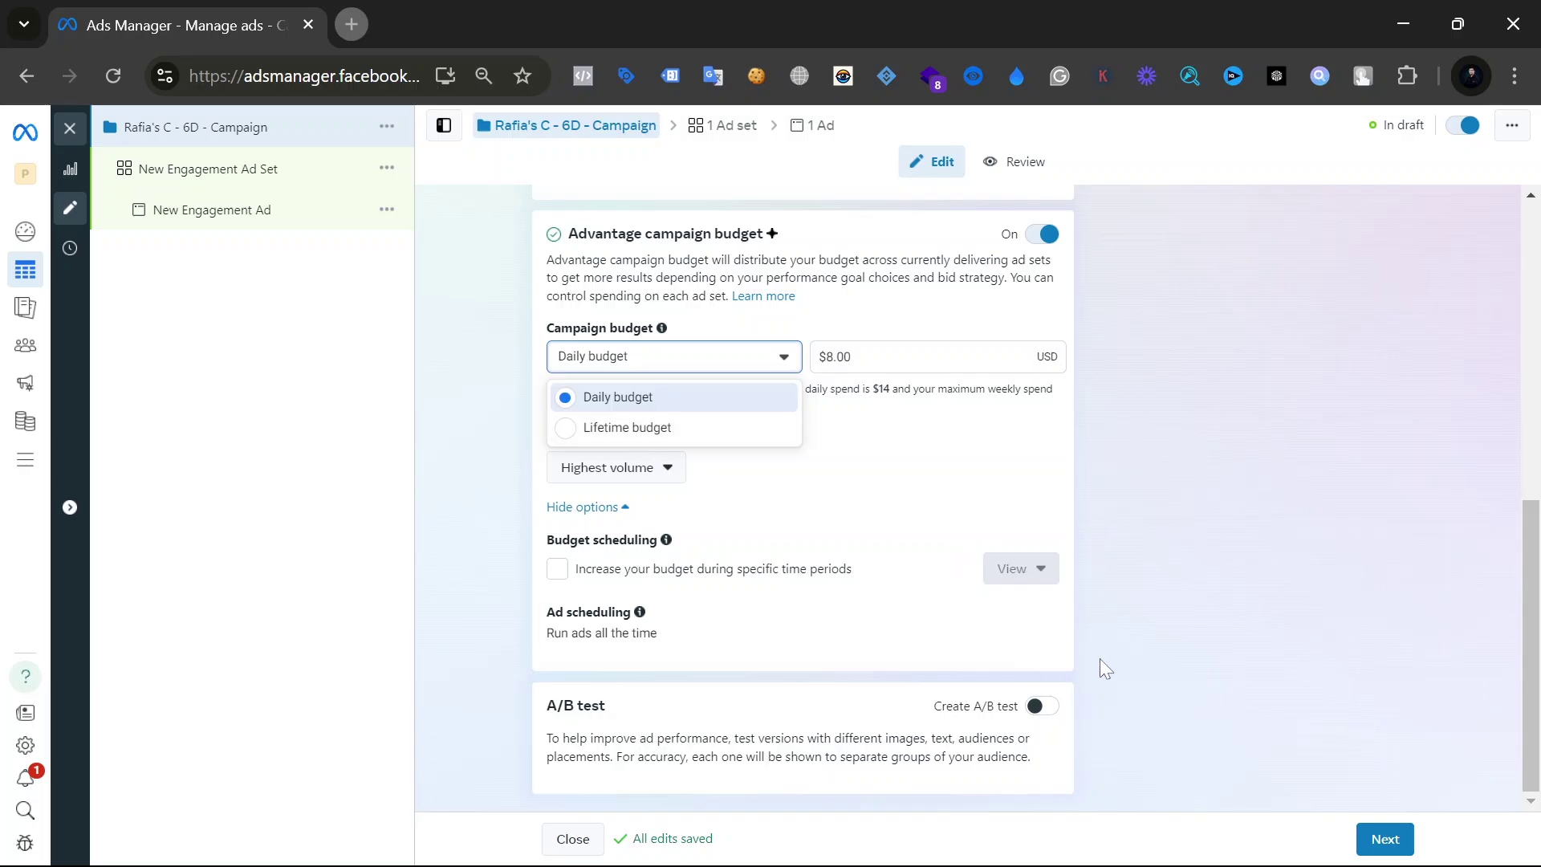
pyautogui.click(666, 428)
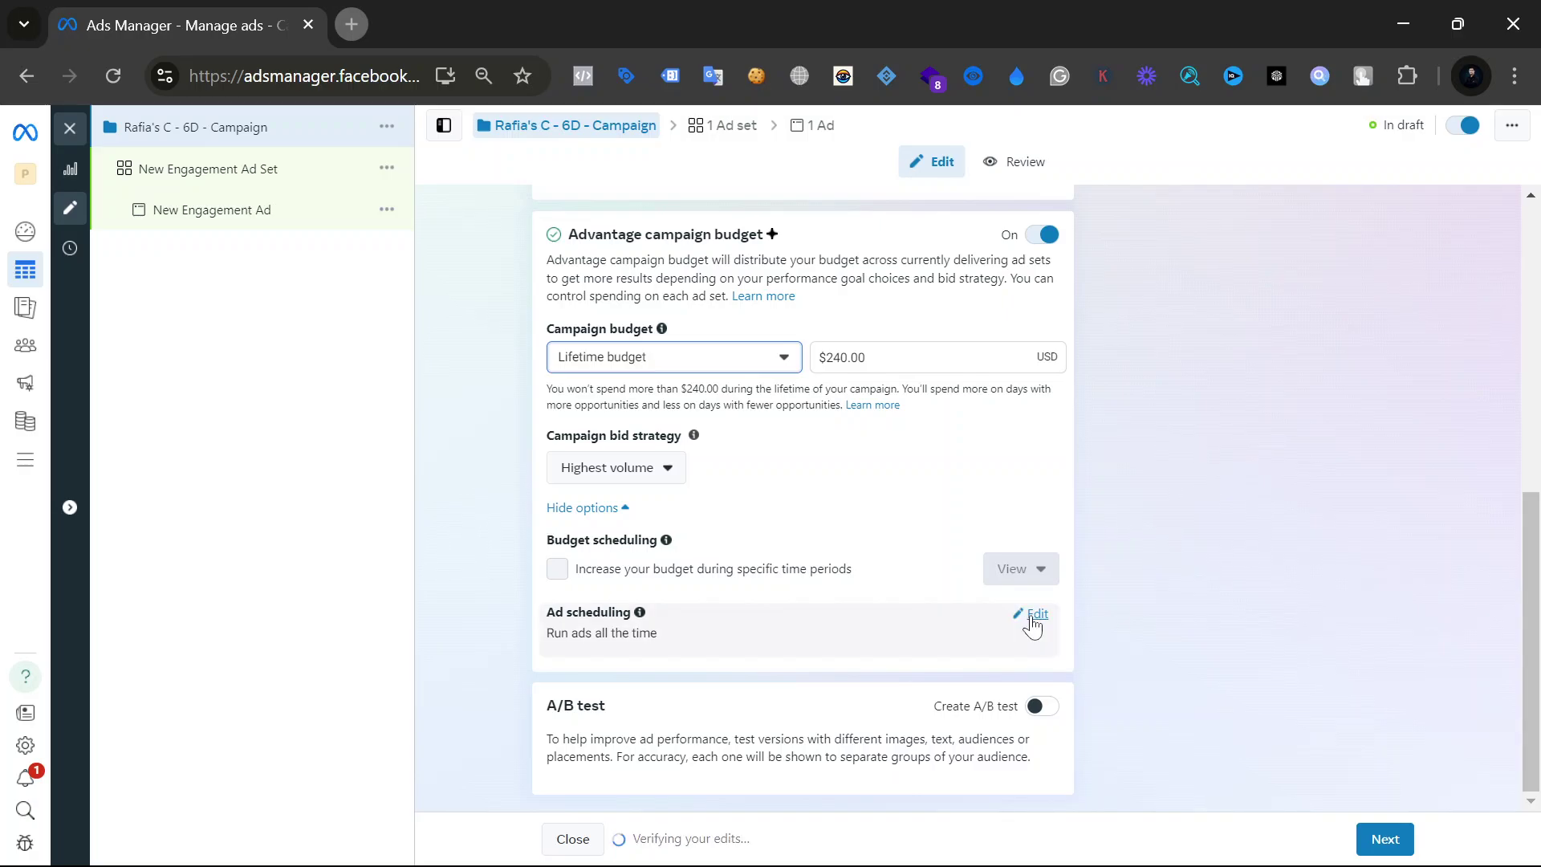
pyautogui.click(1033, 615)
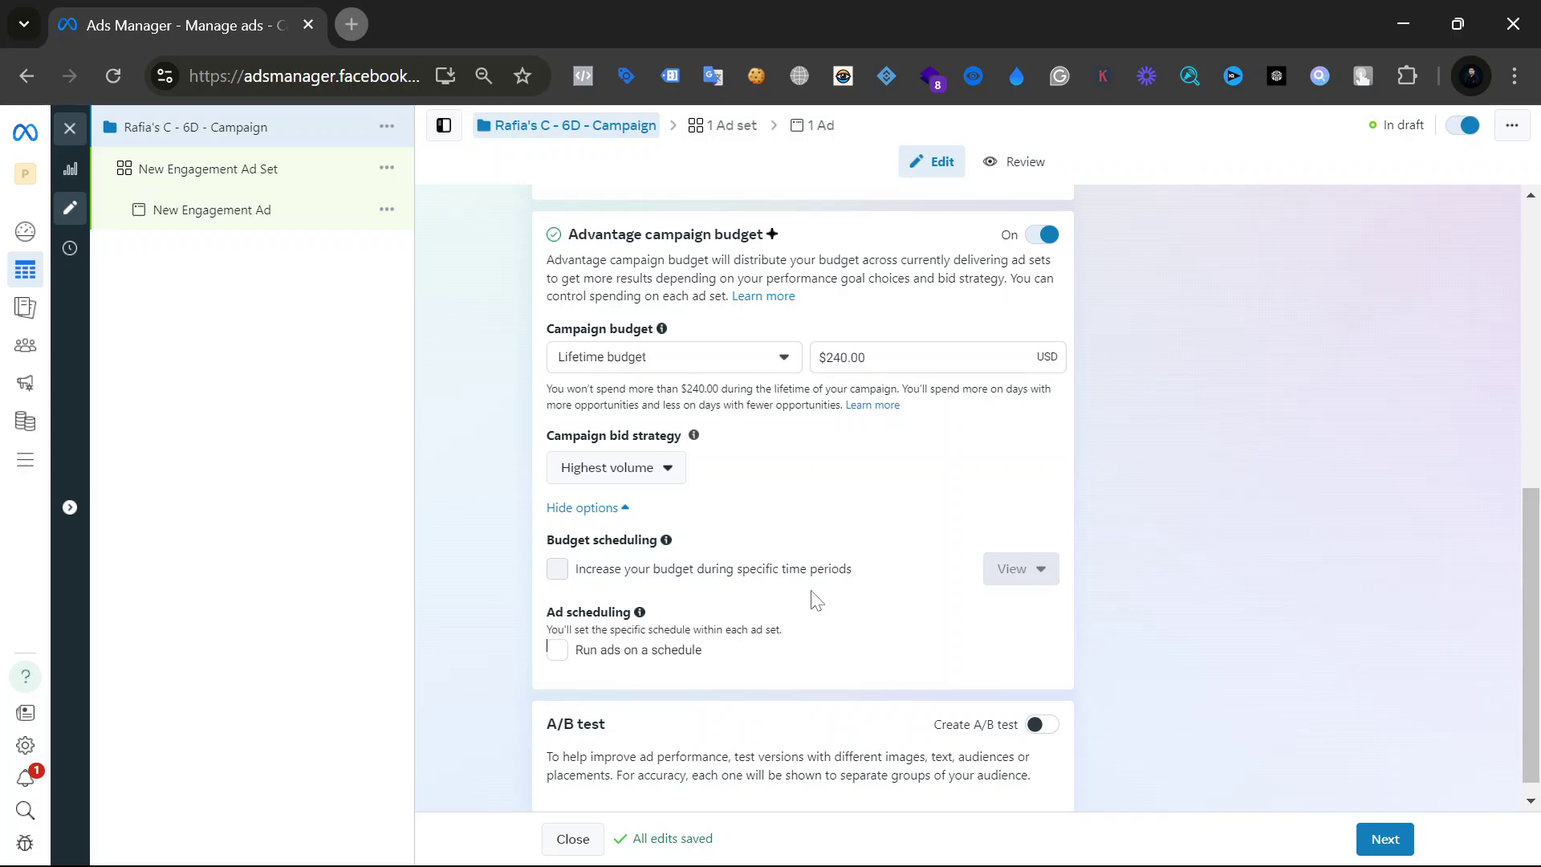
pyautogui.scroll(2, 812, 601)
pyautogui.scroll(-2, 812, 601)
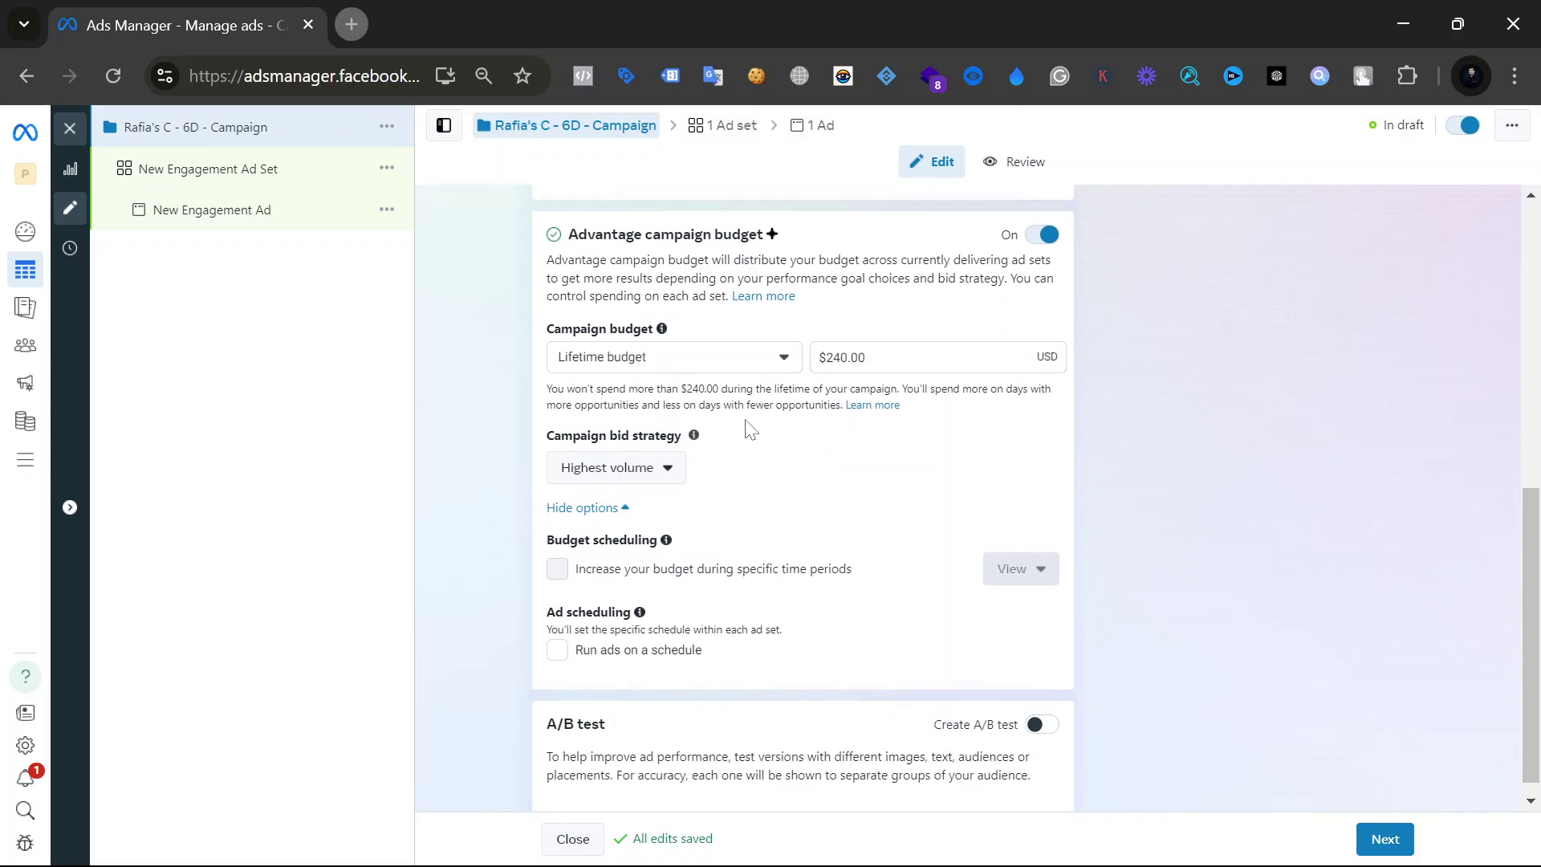
pyautogui.click(727, 368)
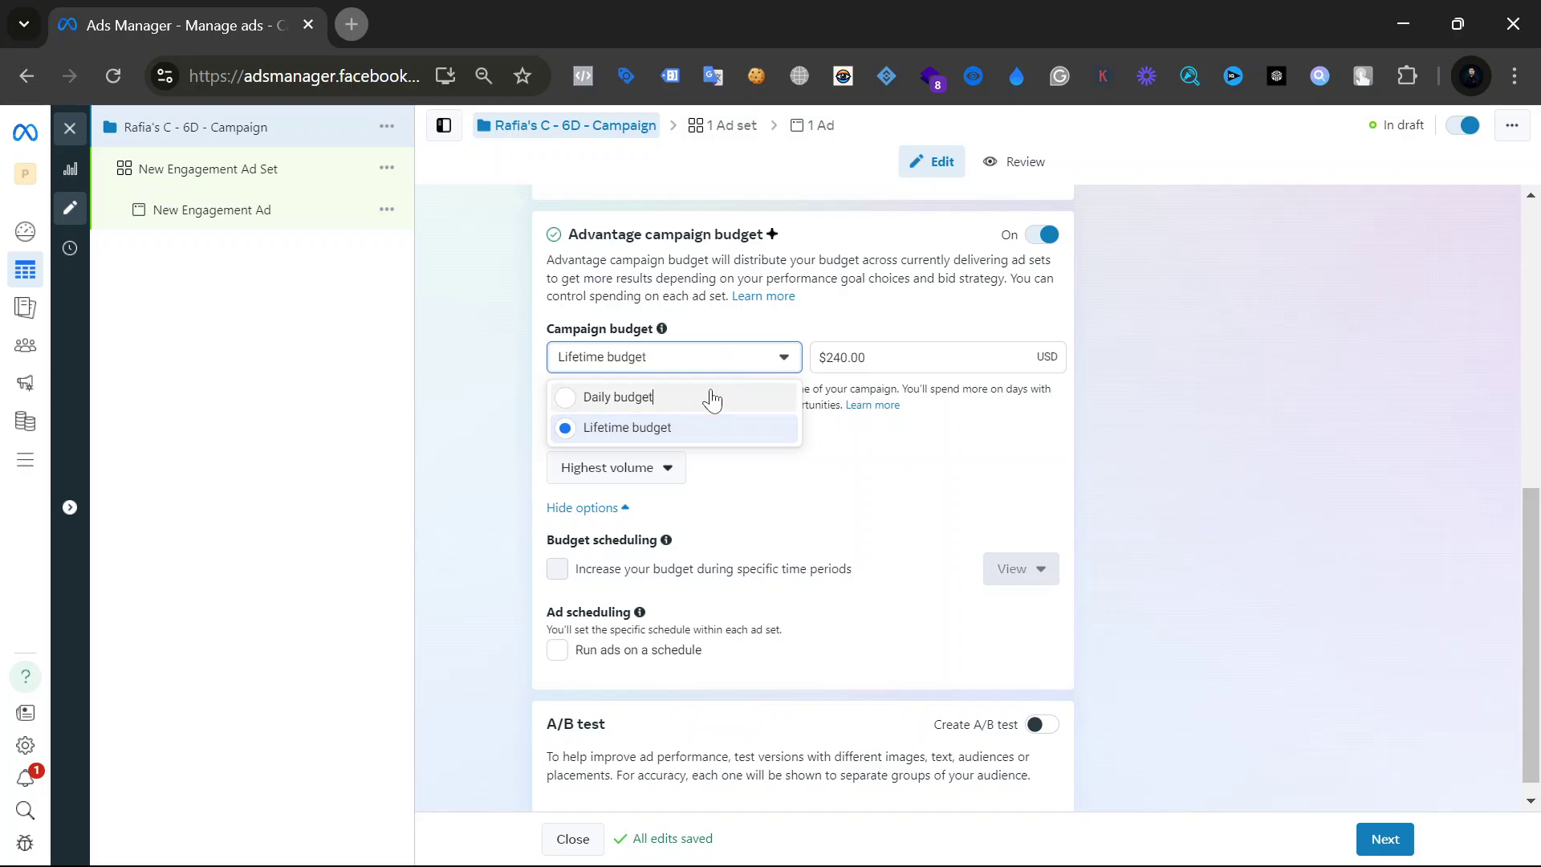
pyautogui.click(710, 396)
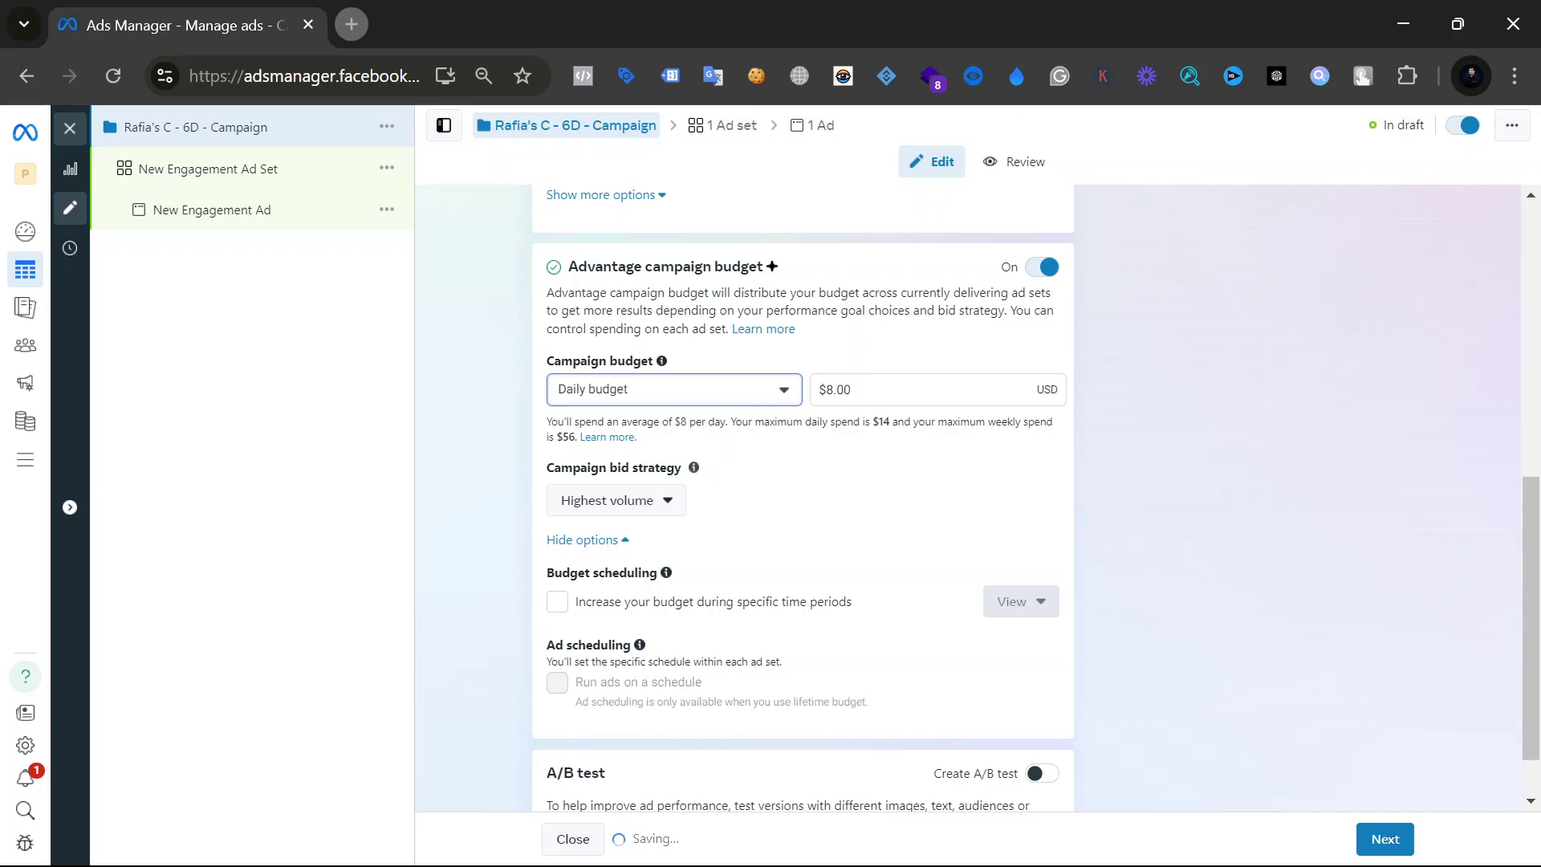
# Set the campaign's daily budget to $2.00 and continue to the ad set settings.
pyautogui.doubleClick(831, 390)
pyautogui.click(877, 468)
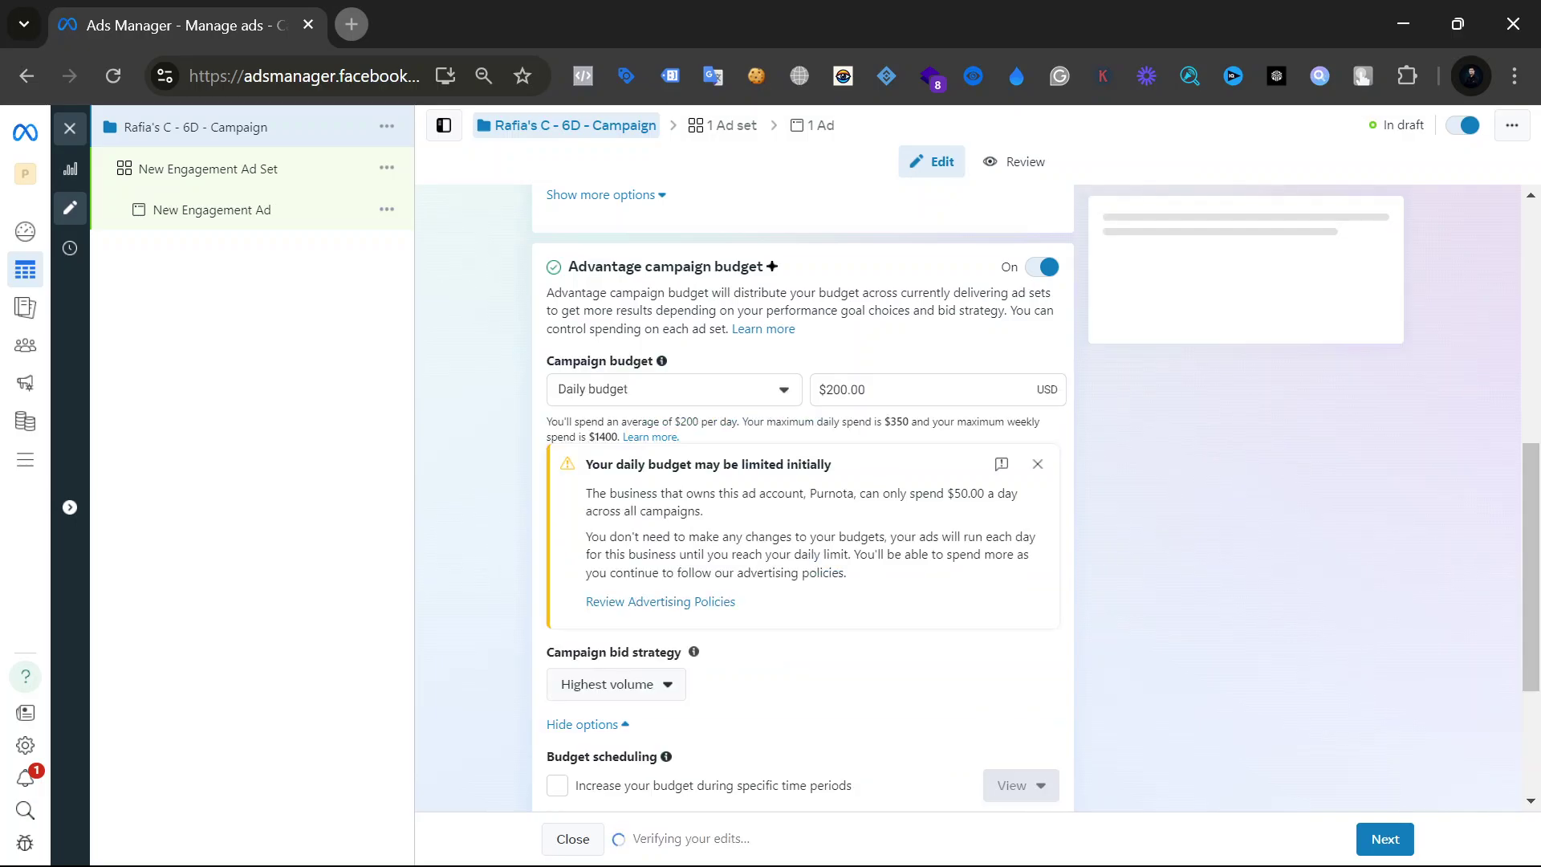
pyautogui.moveTo(832, 390); pyautogui.dragTo(847, 390)
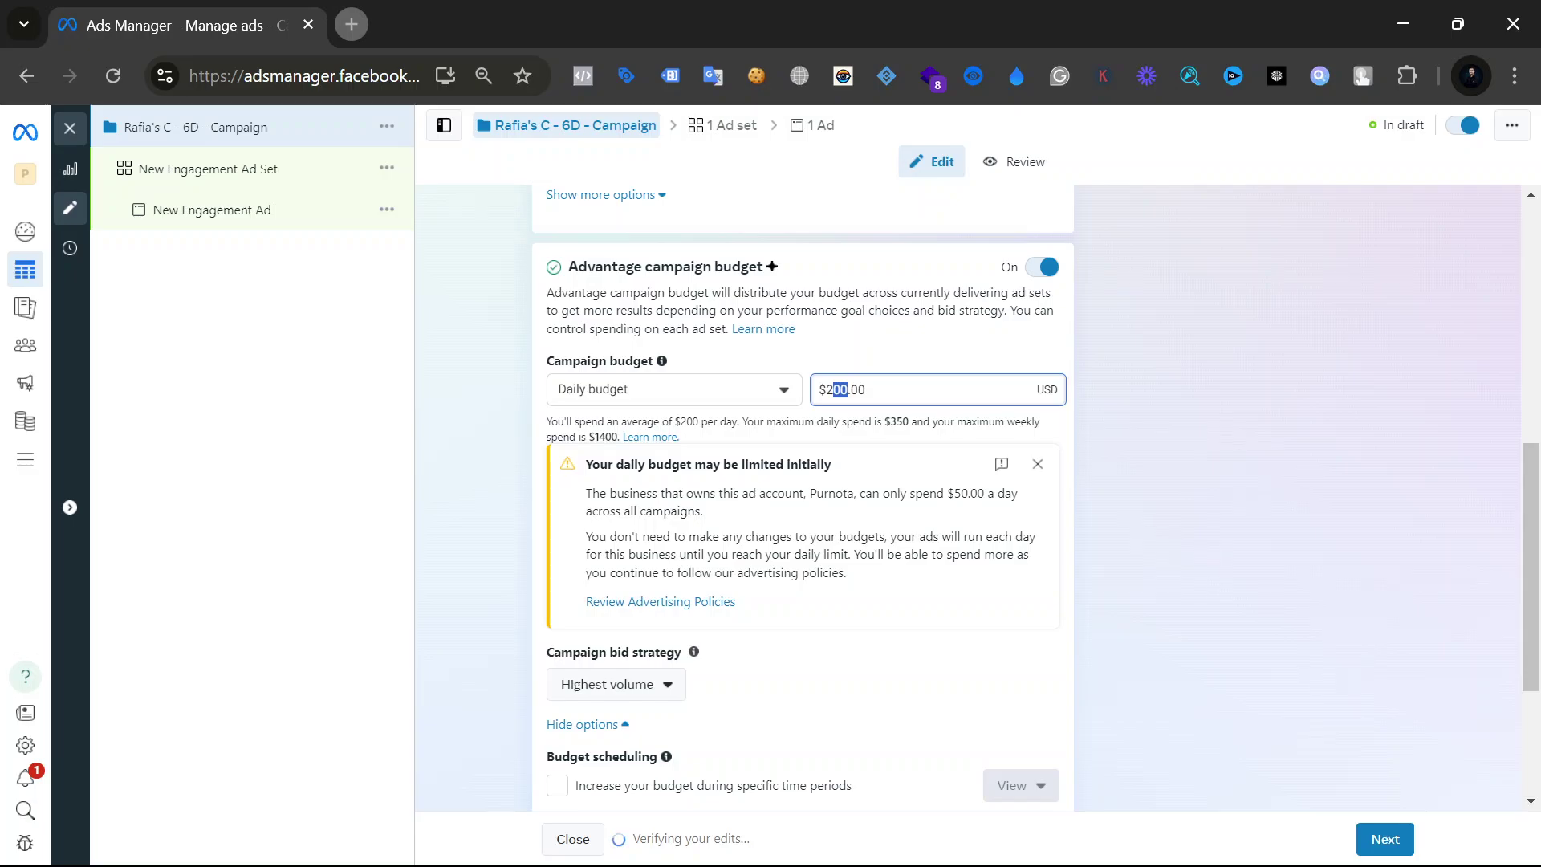
pyautogui.press('BackSpace')
pyautogui.click(869, 473)
pyautogui.scroll(-2, 863, 473)
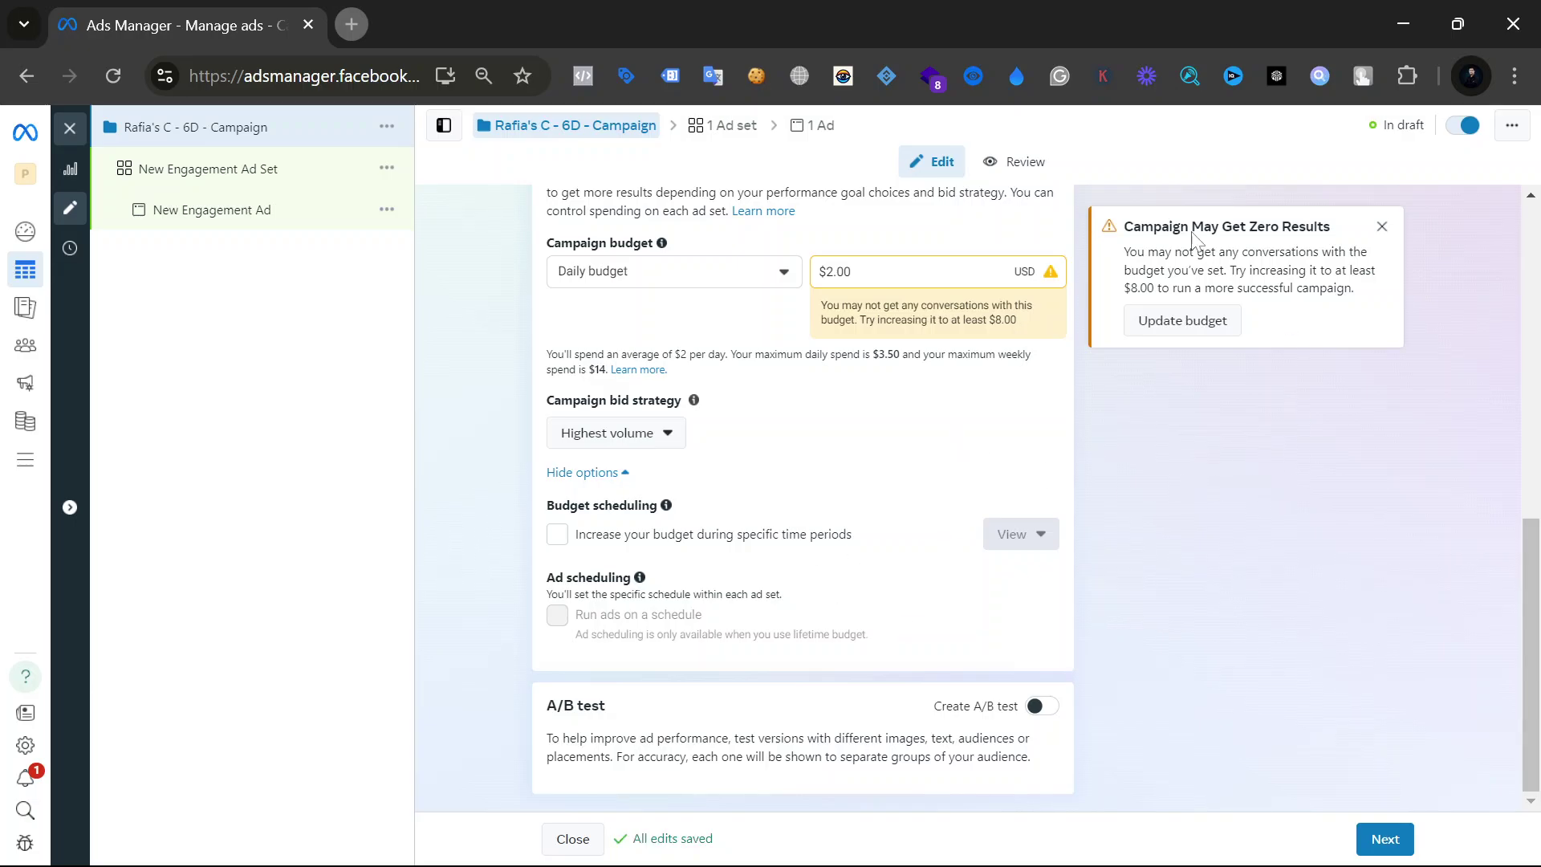
pyautogui.moveTo(1133, 226); pyautogui.dragTo(1351, 229)
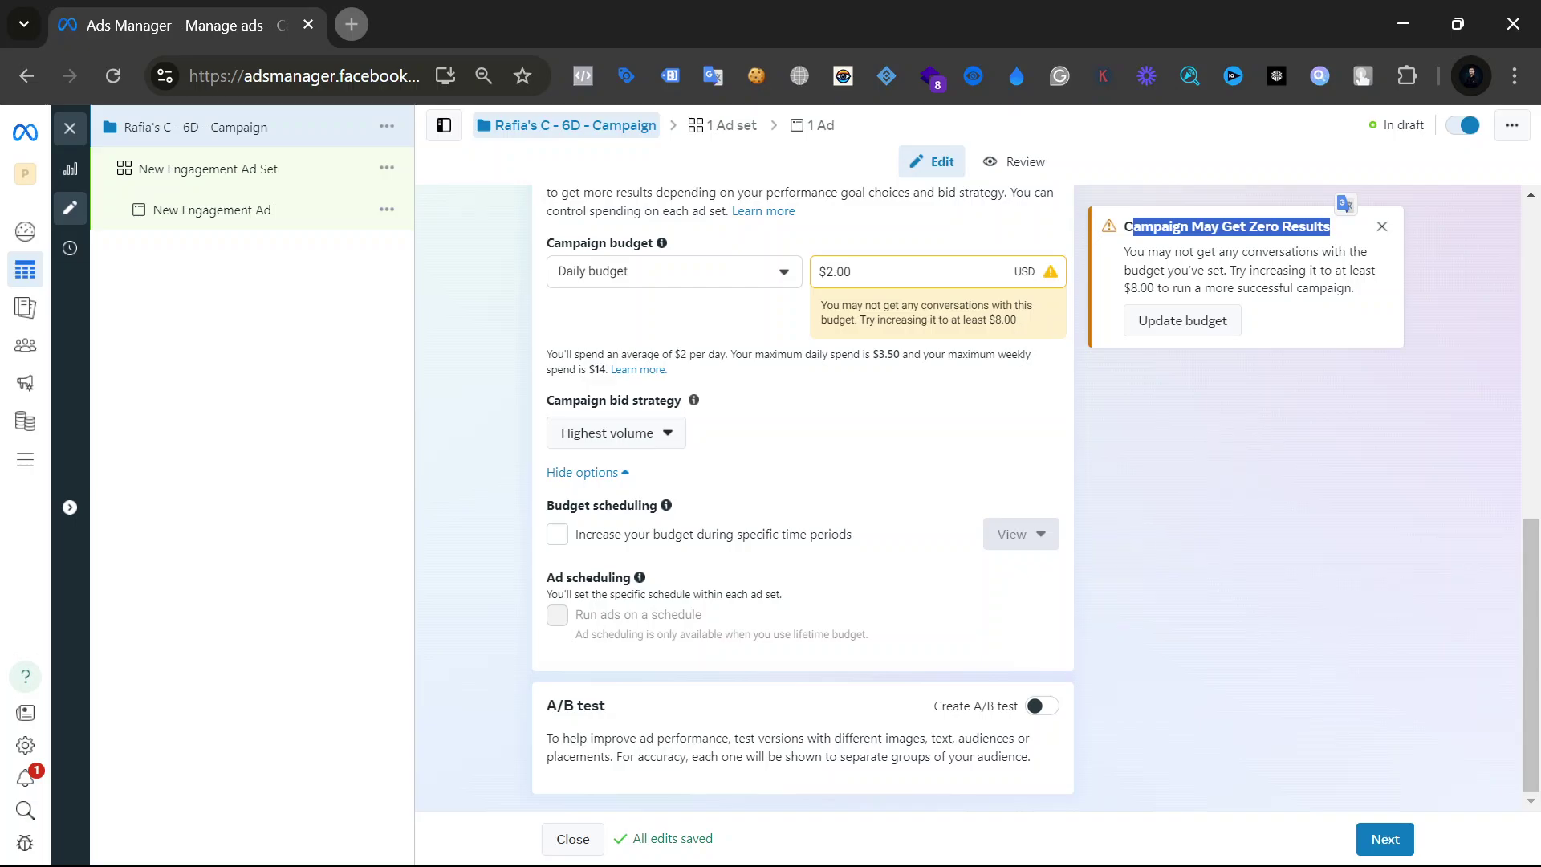
pyautogui.click(1385, 838)
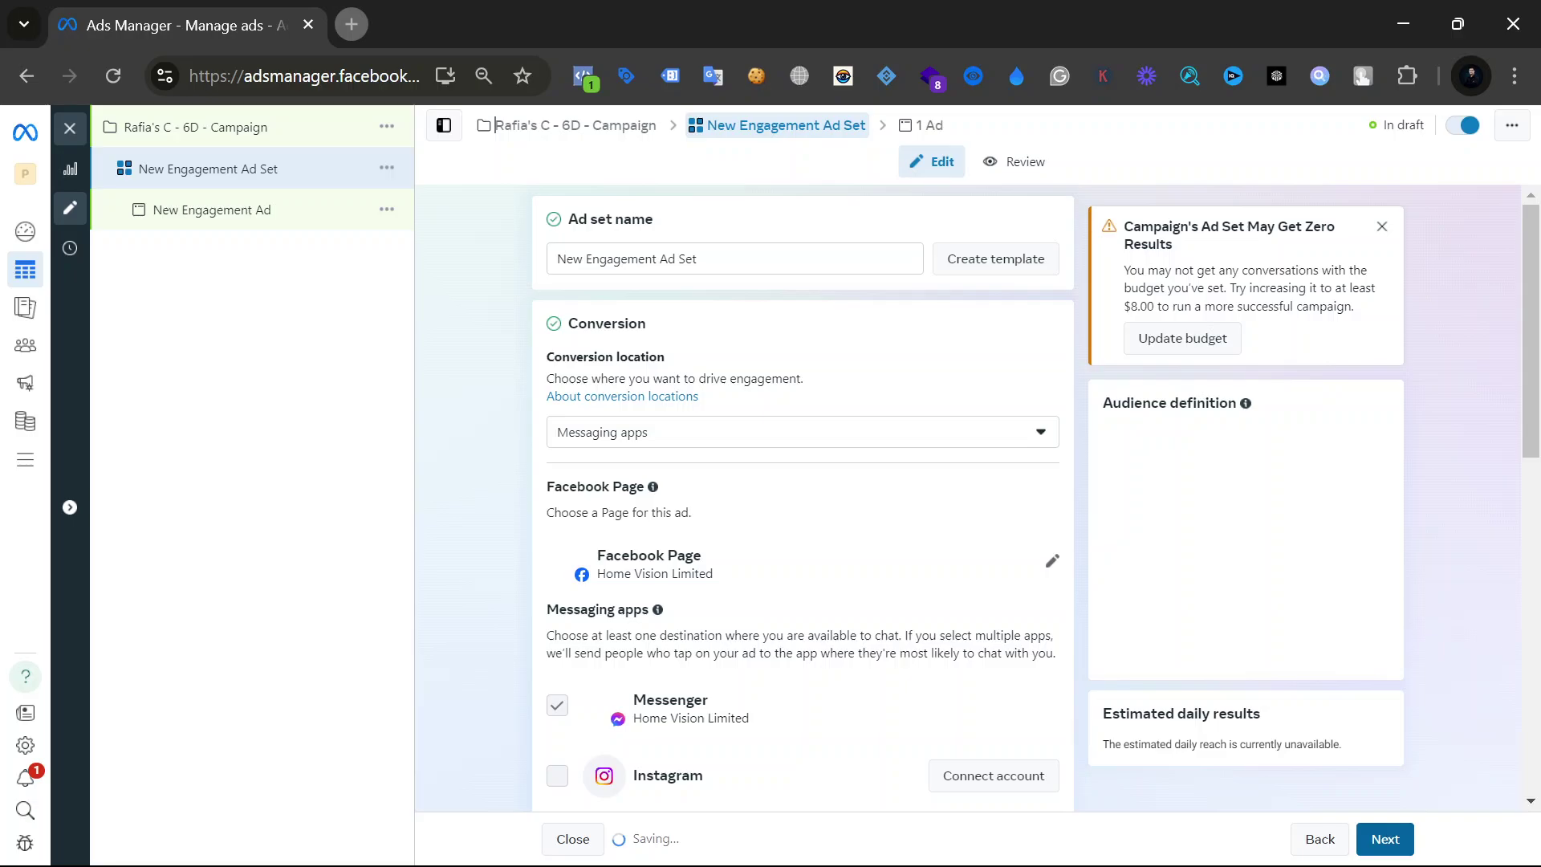
# Change the Facebook Page of the ad set to Rafia's Collection.
pyautogui.scroll(-1, 791, 574)
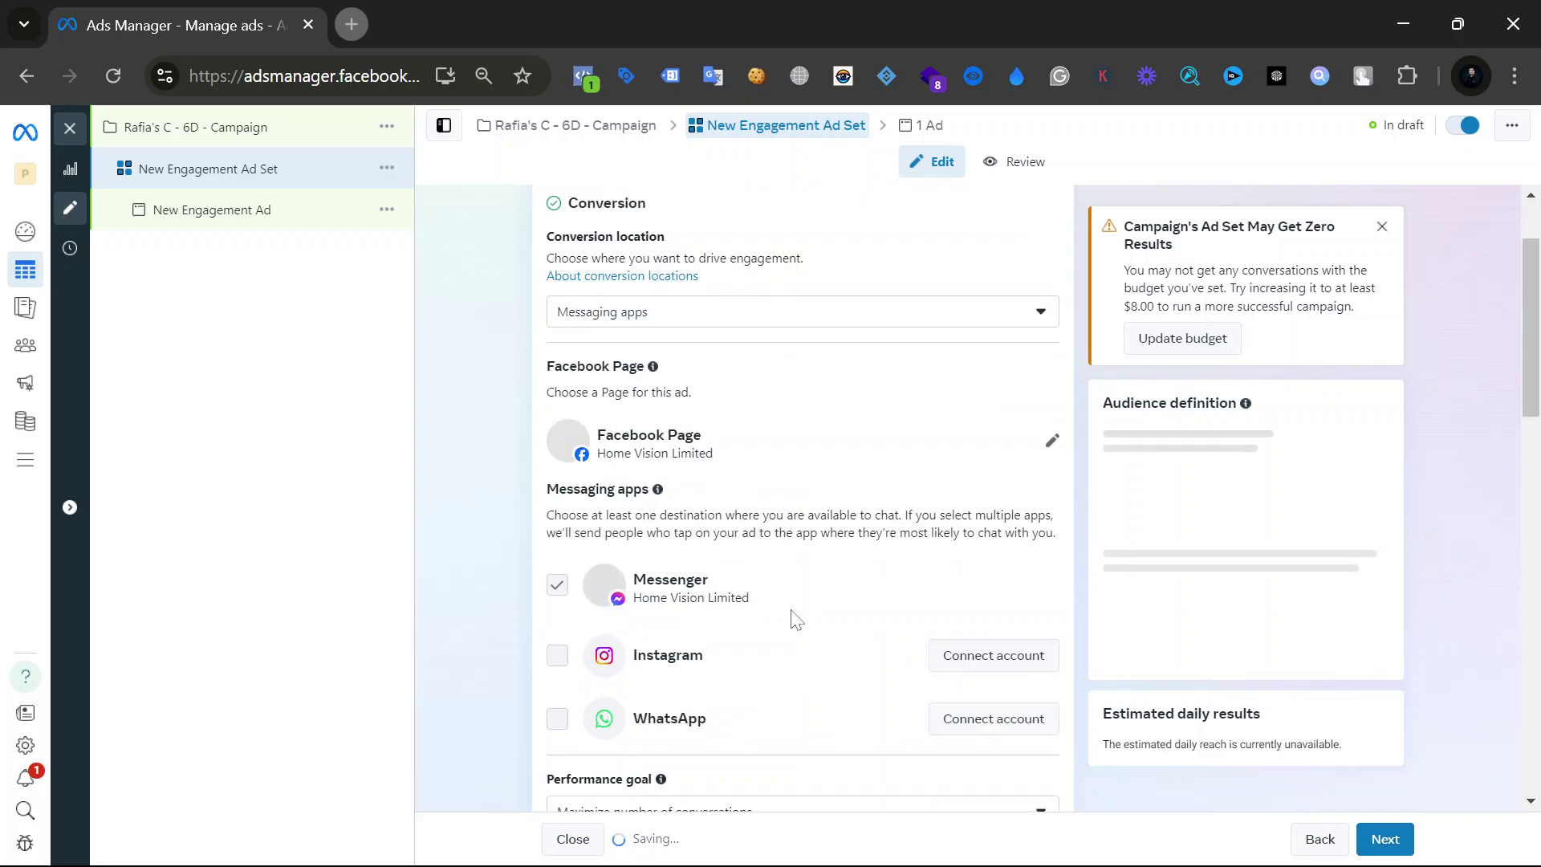
pyautogui.click(1053, 443)
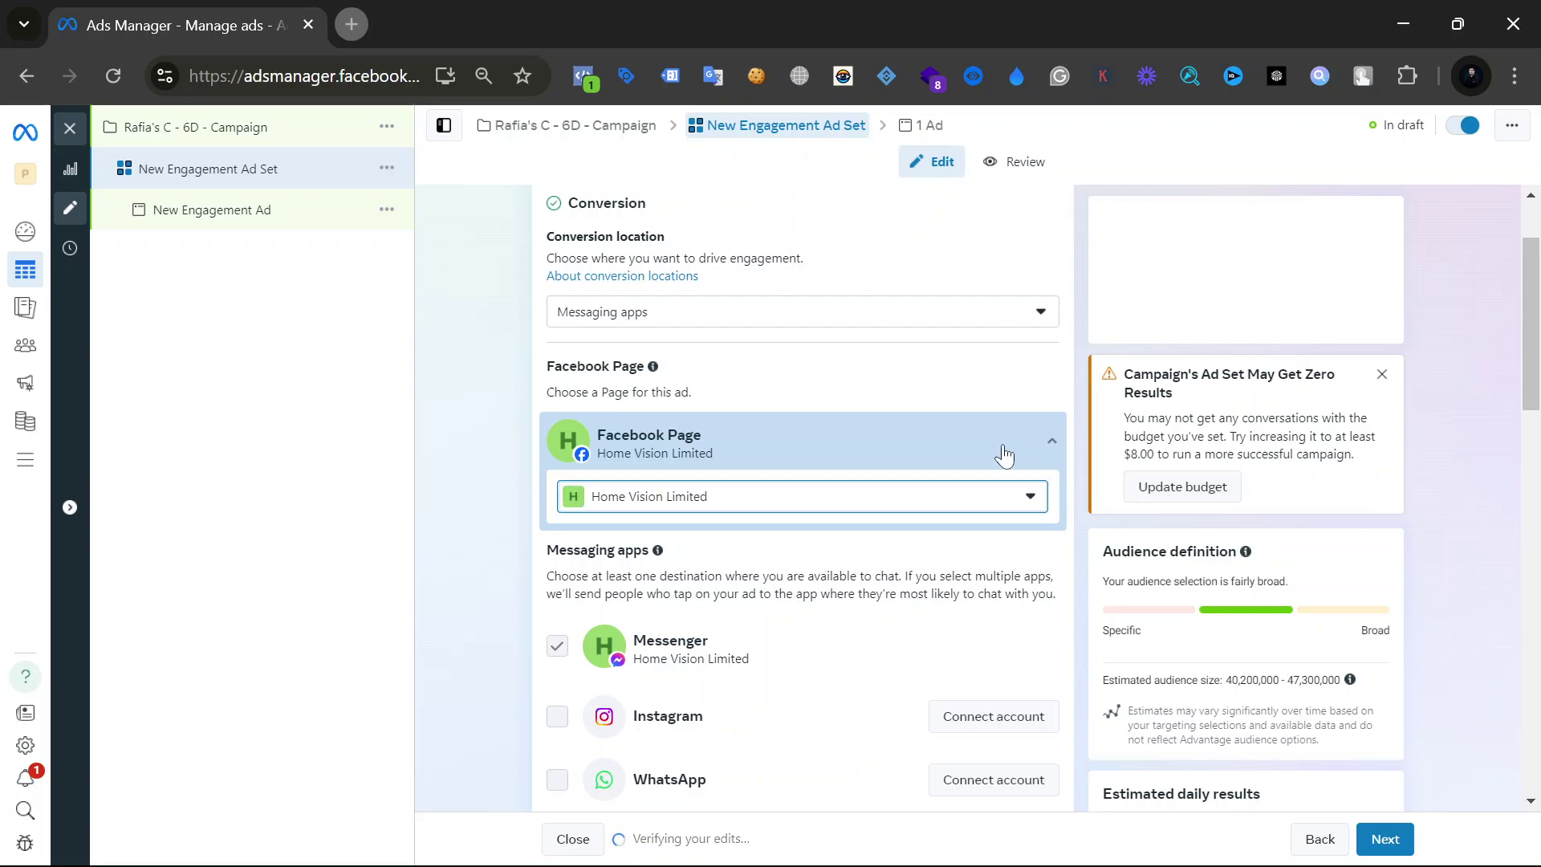
pyautogui.click(766, 501)
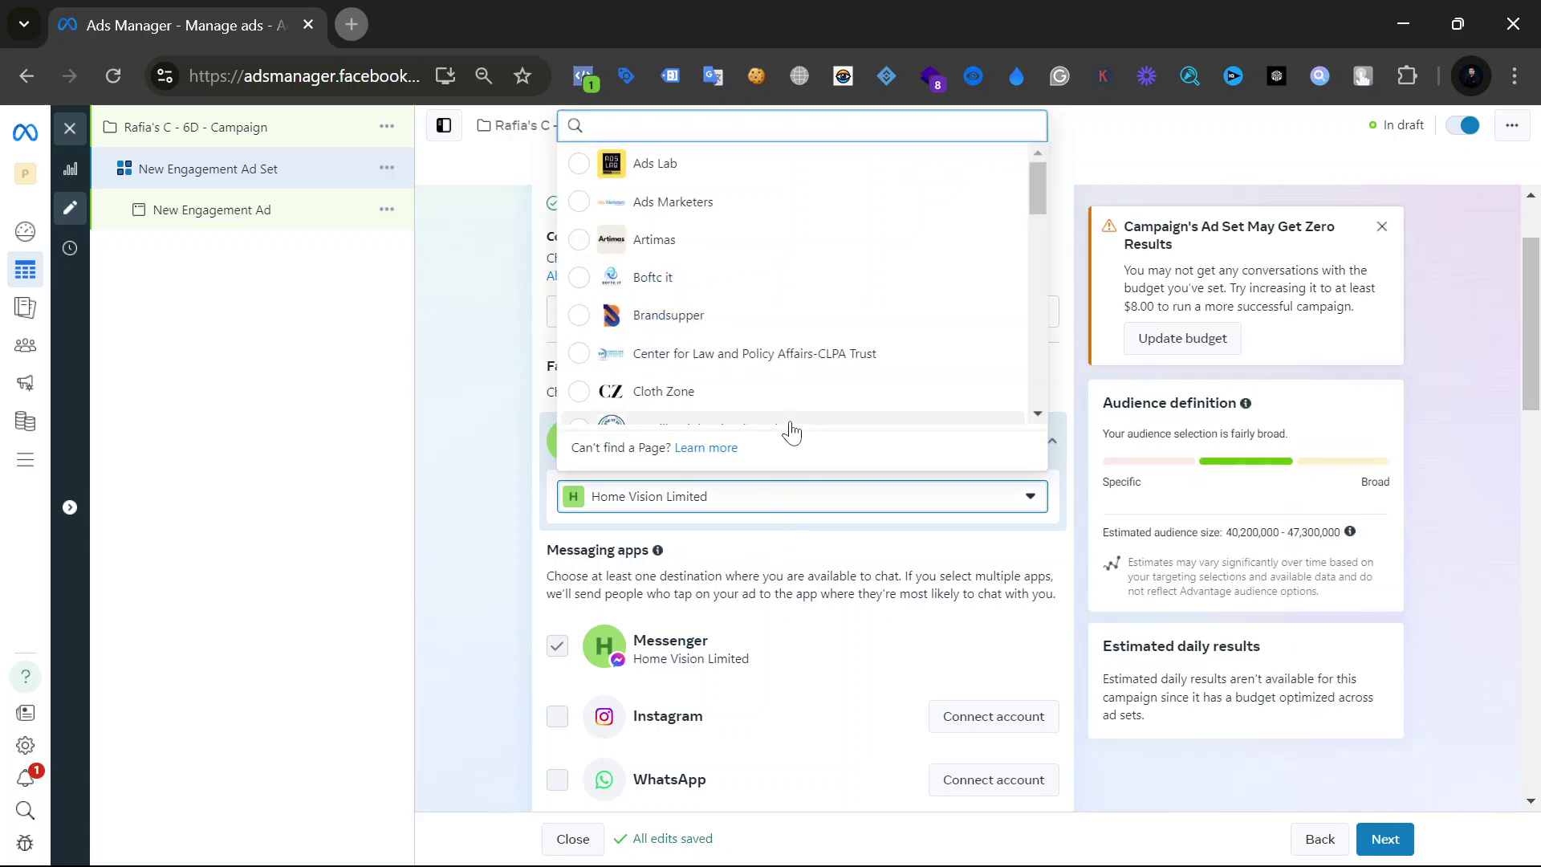
pyautogui.scroll(-2, 819, 405)
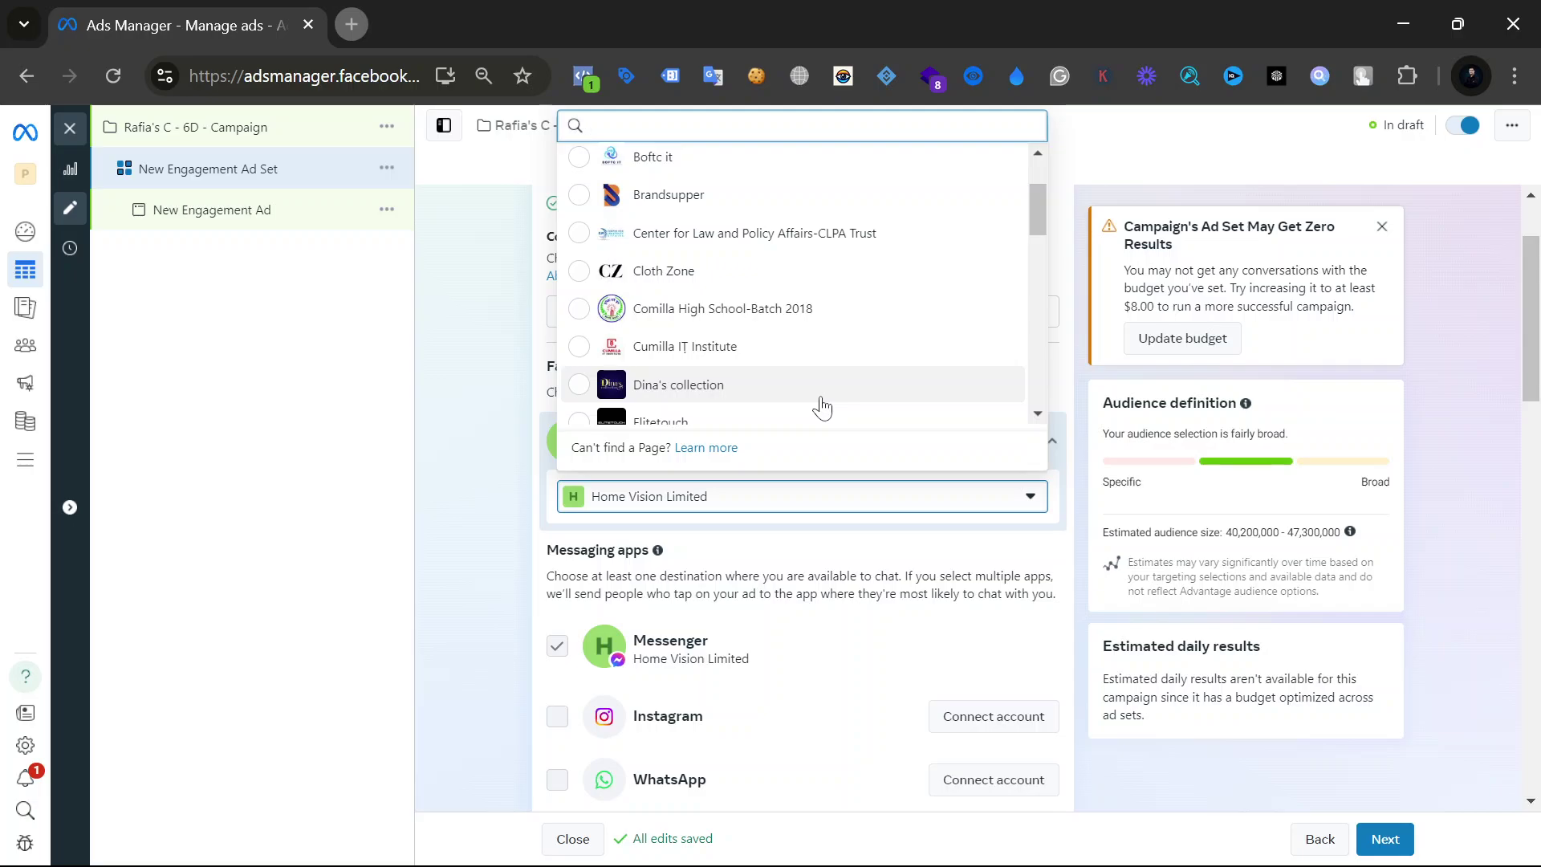
pyautogui.scroll(-3, 822, 408)
pyautogui.scroll(-8, 821, 408)
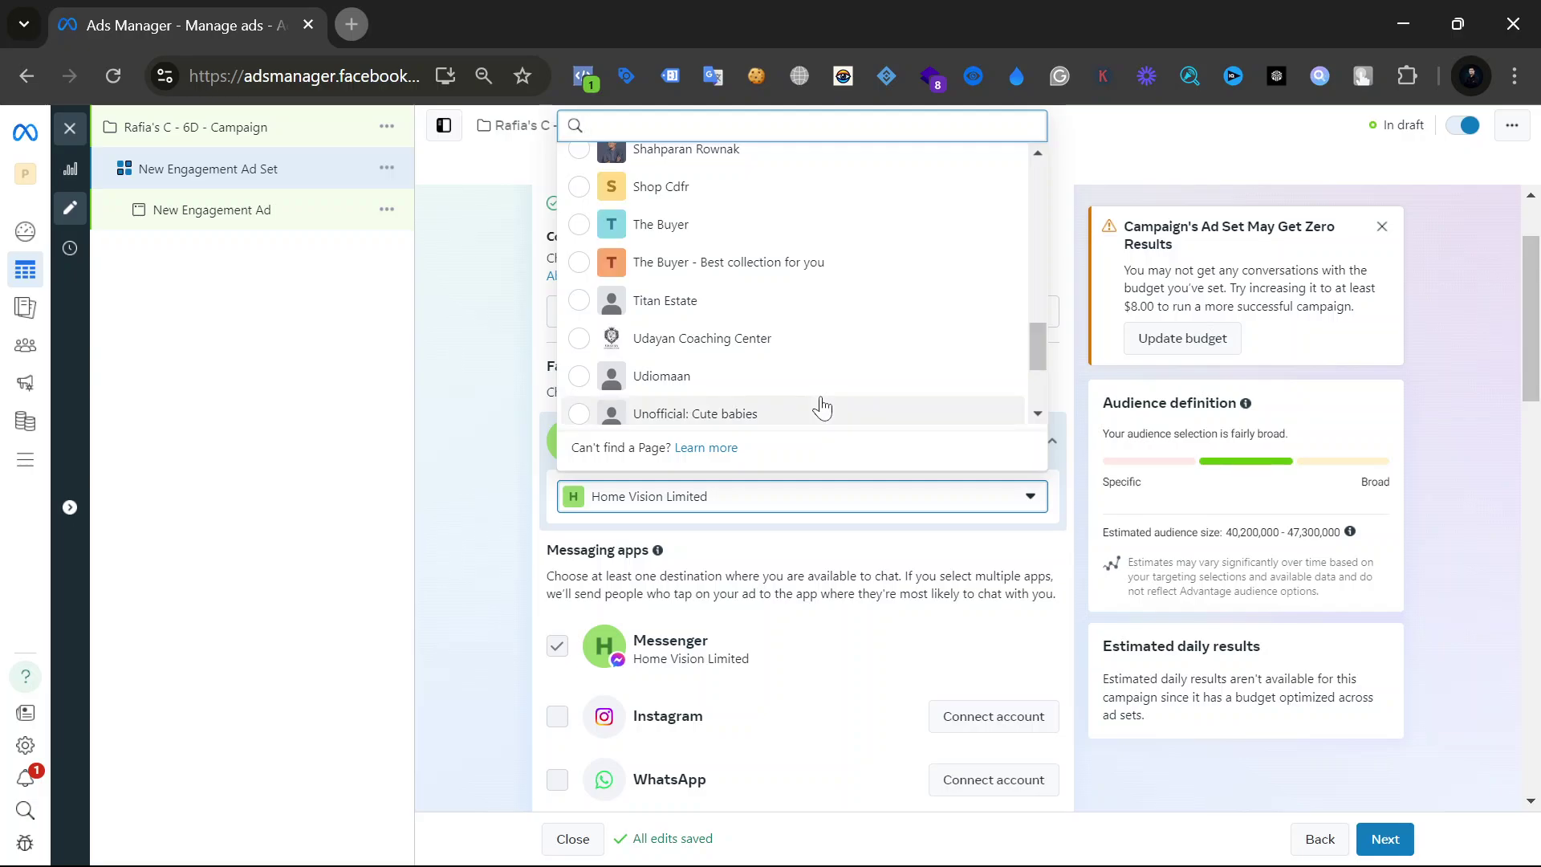
pyautogui.scroll(-3, 822, 407)
pyautogui.scroll(5, 822, 408)
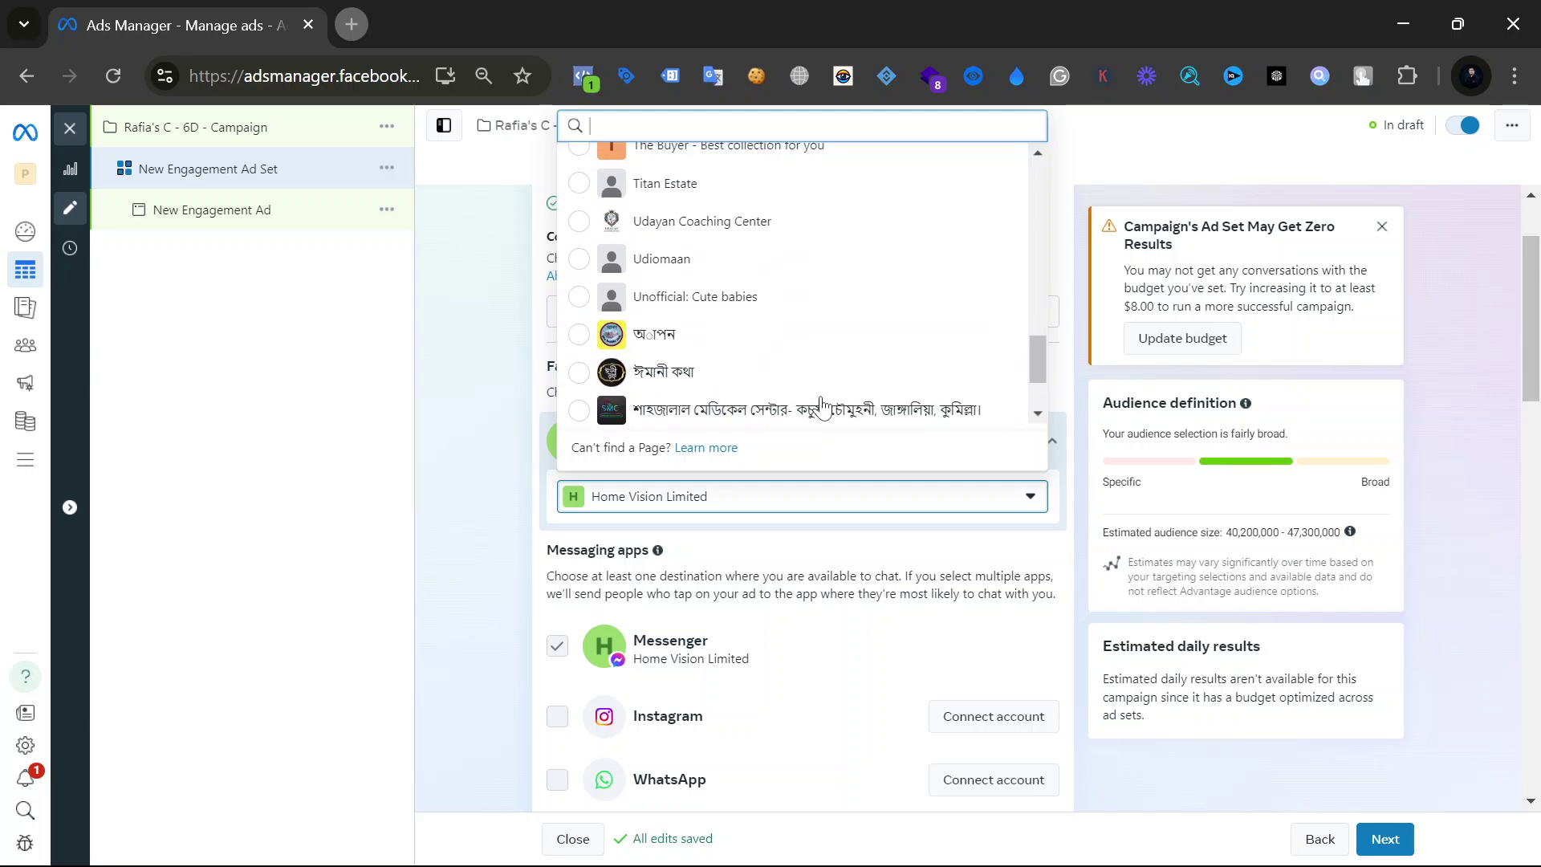
pyautogui.scroll(2, 820, 385)
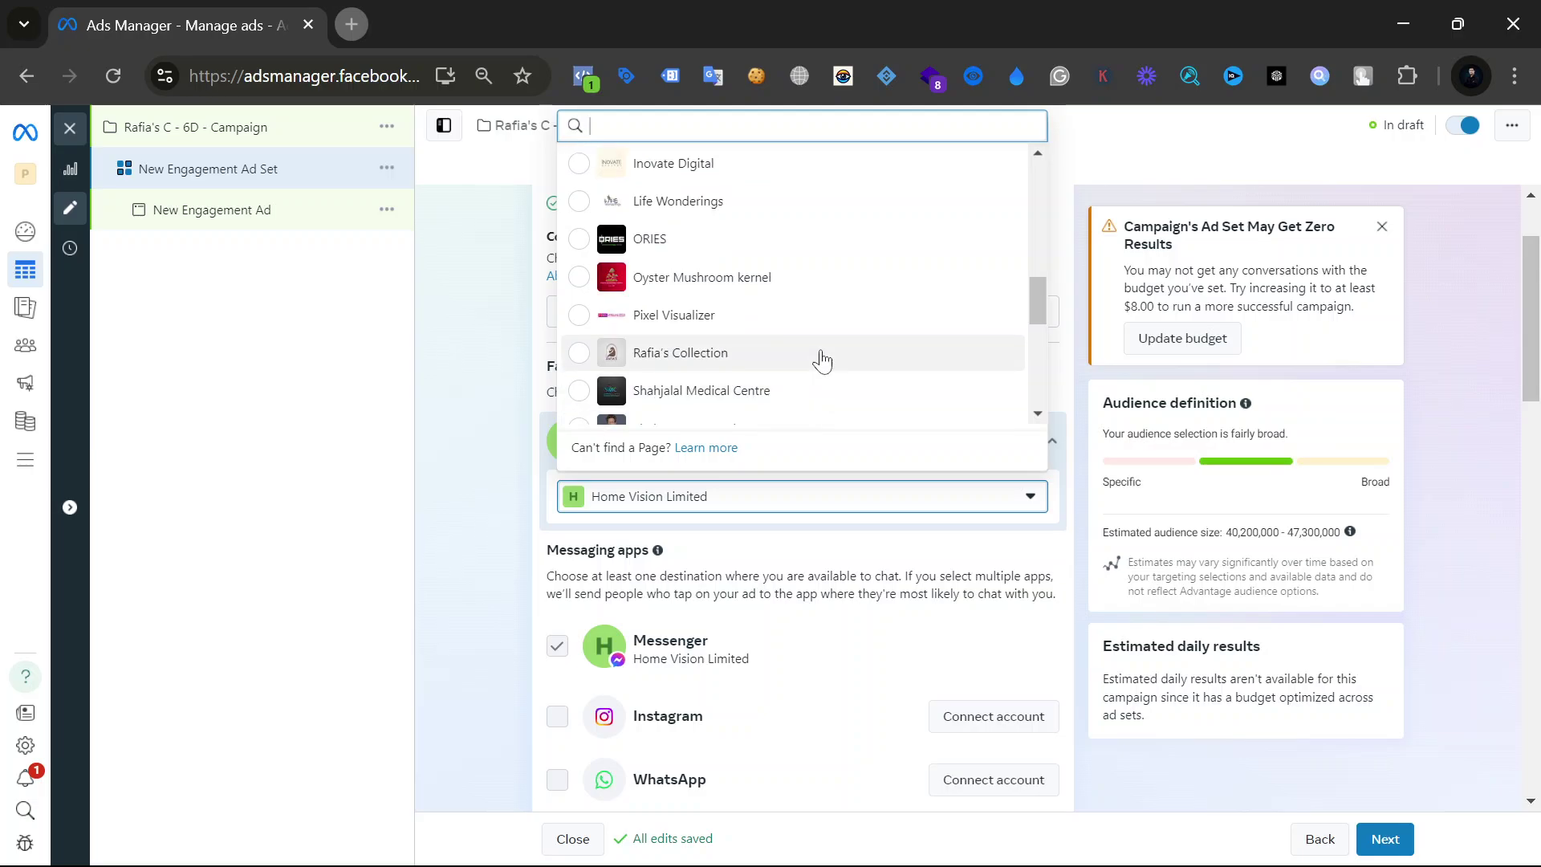
pyautogui.click(819, 363)
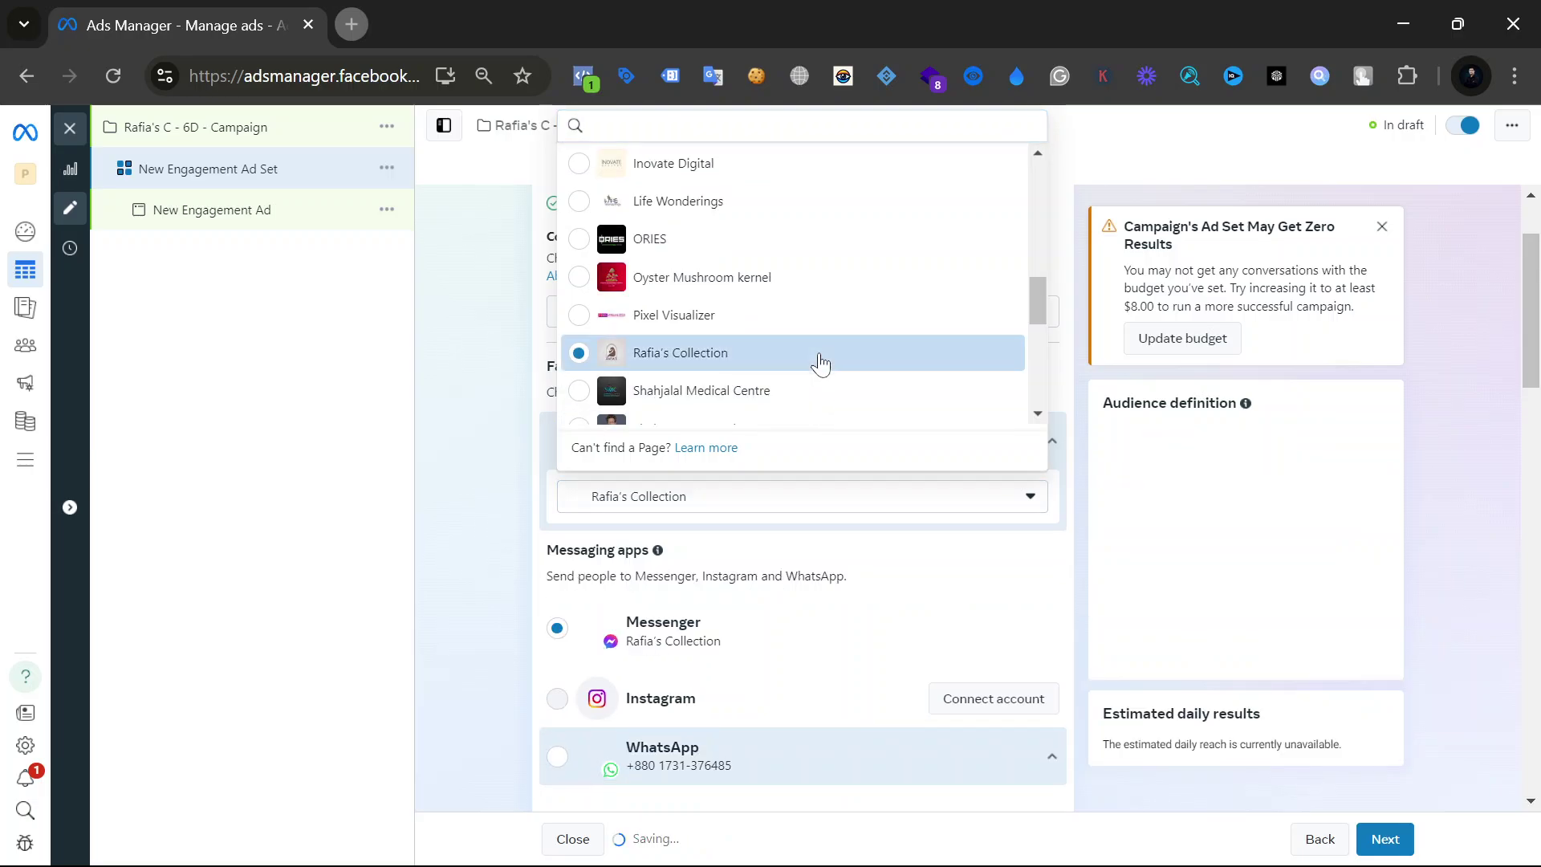
pyautogui.click(504, 374)
# Examine the messaging app destinations and the available performance goals of the ad set.
pyautogui.scroll(-2, 504, 370)
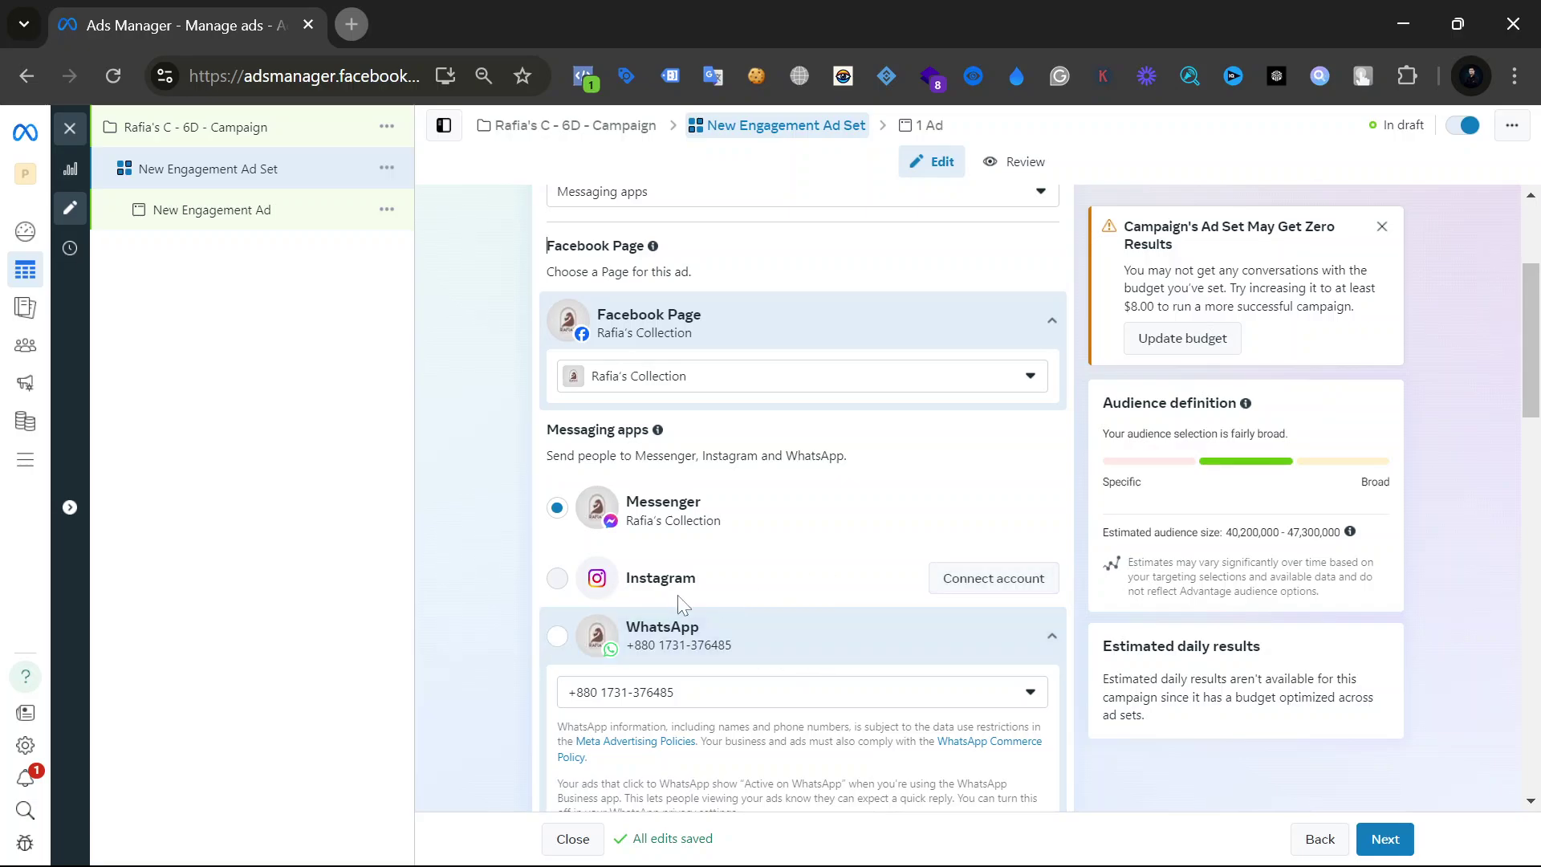
pyautogui.scroll(-3, 677, 598)
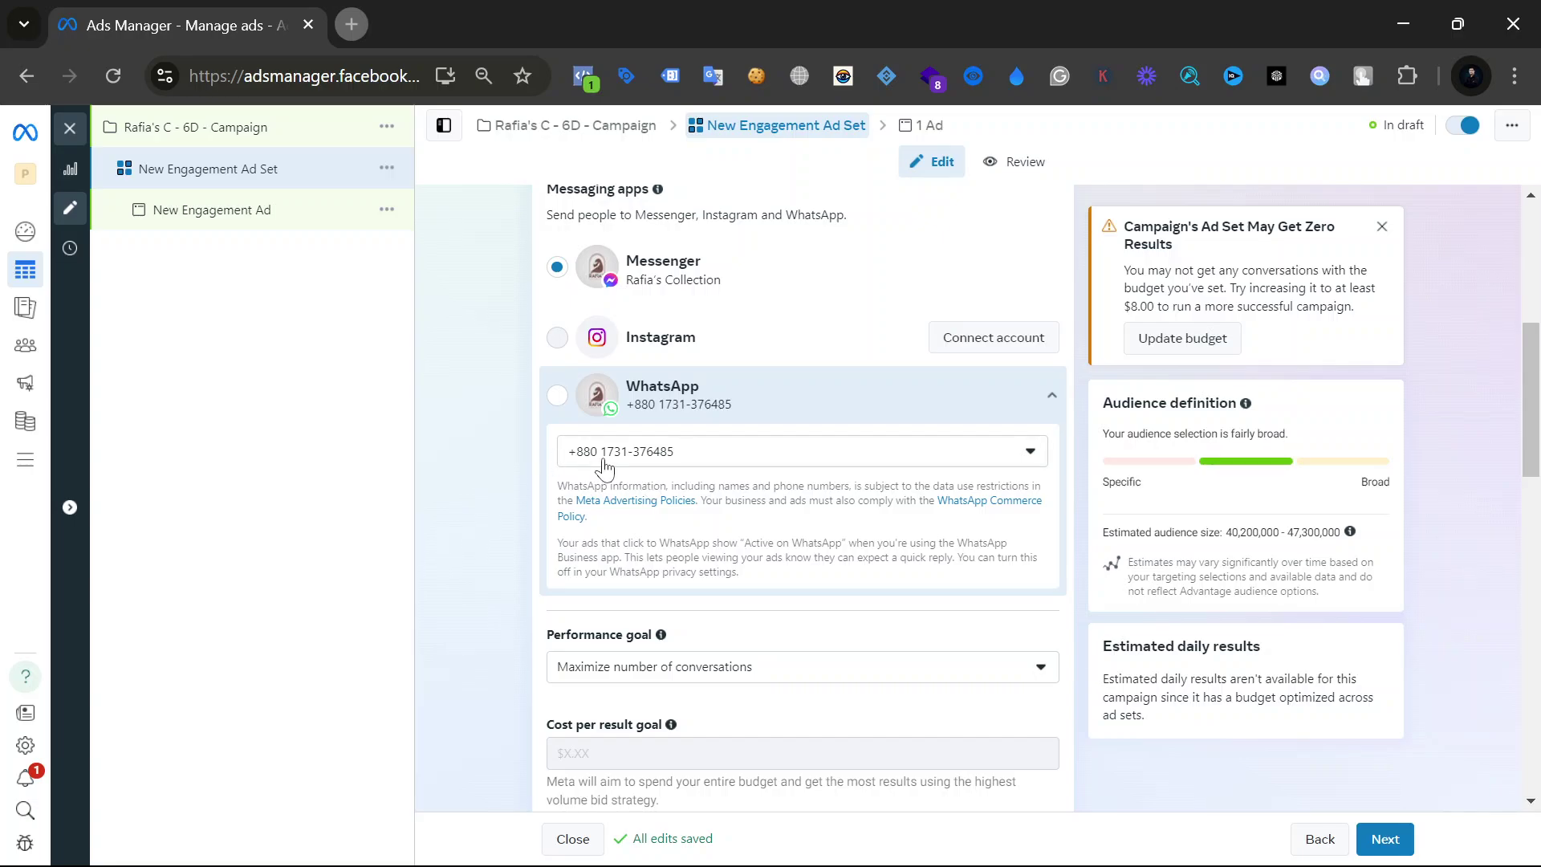
pyautogui.scroll(-2, 695, 479)
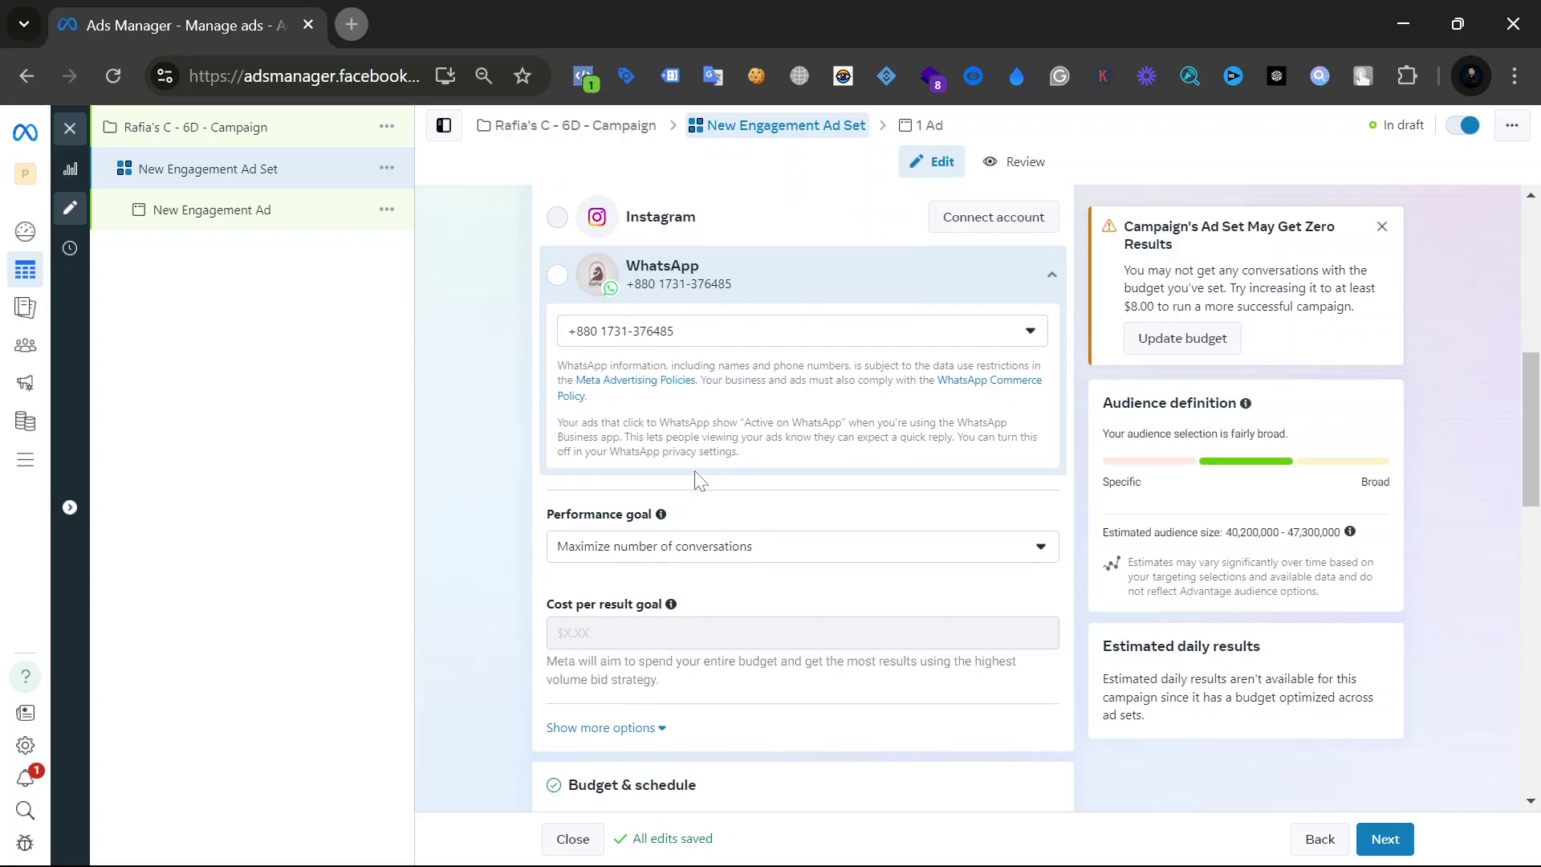
pyautogui.scroll(-2, 695, 479)
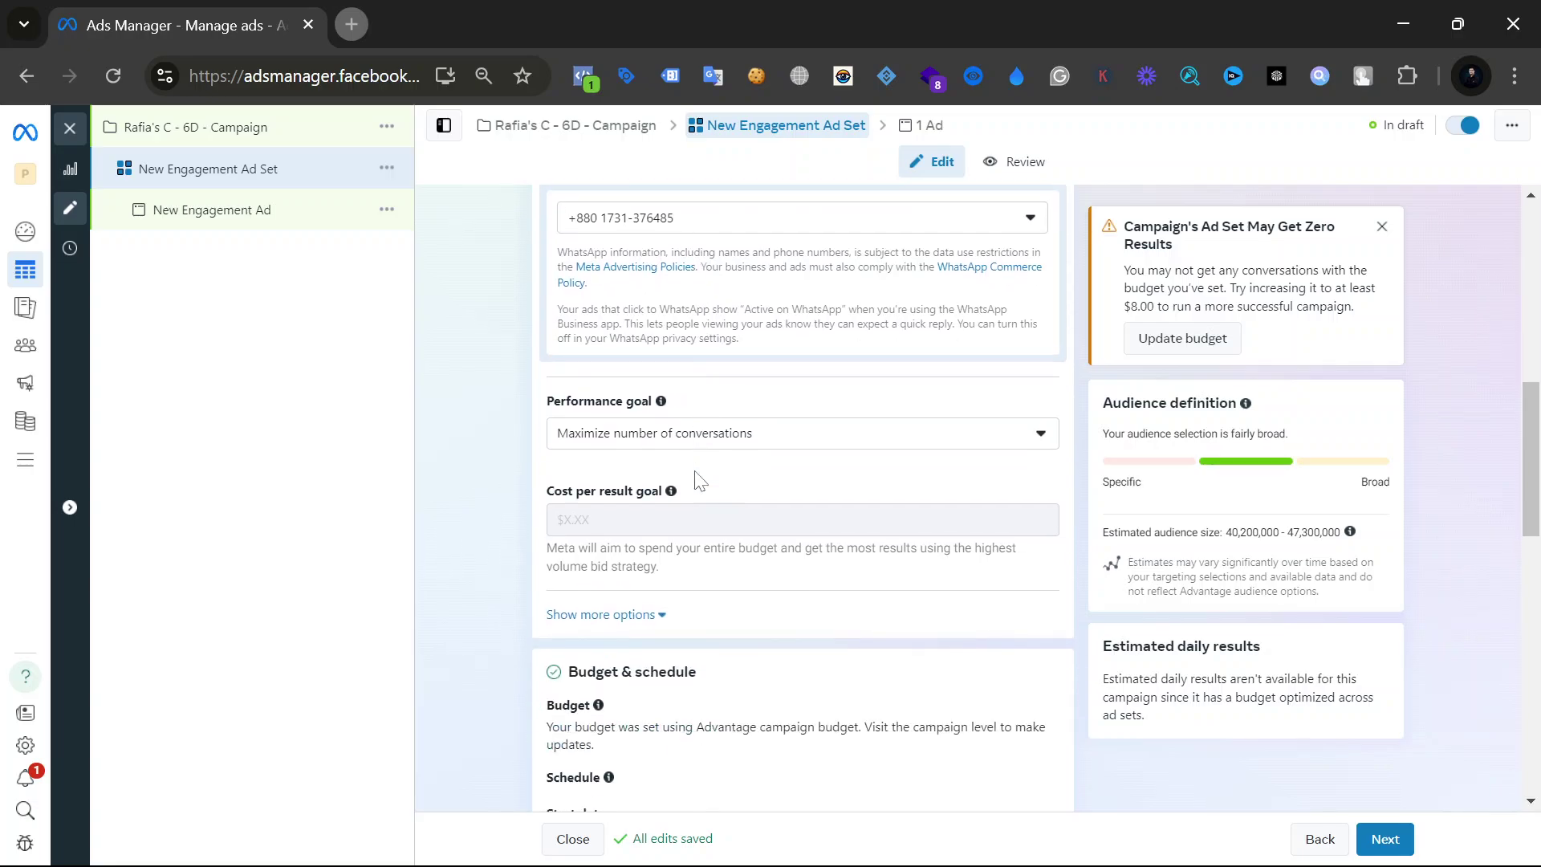
pyautogui.click(791, 441)
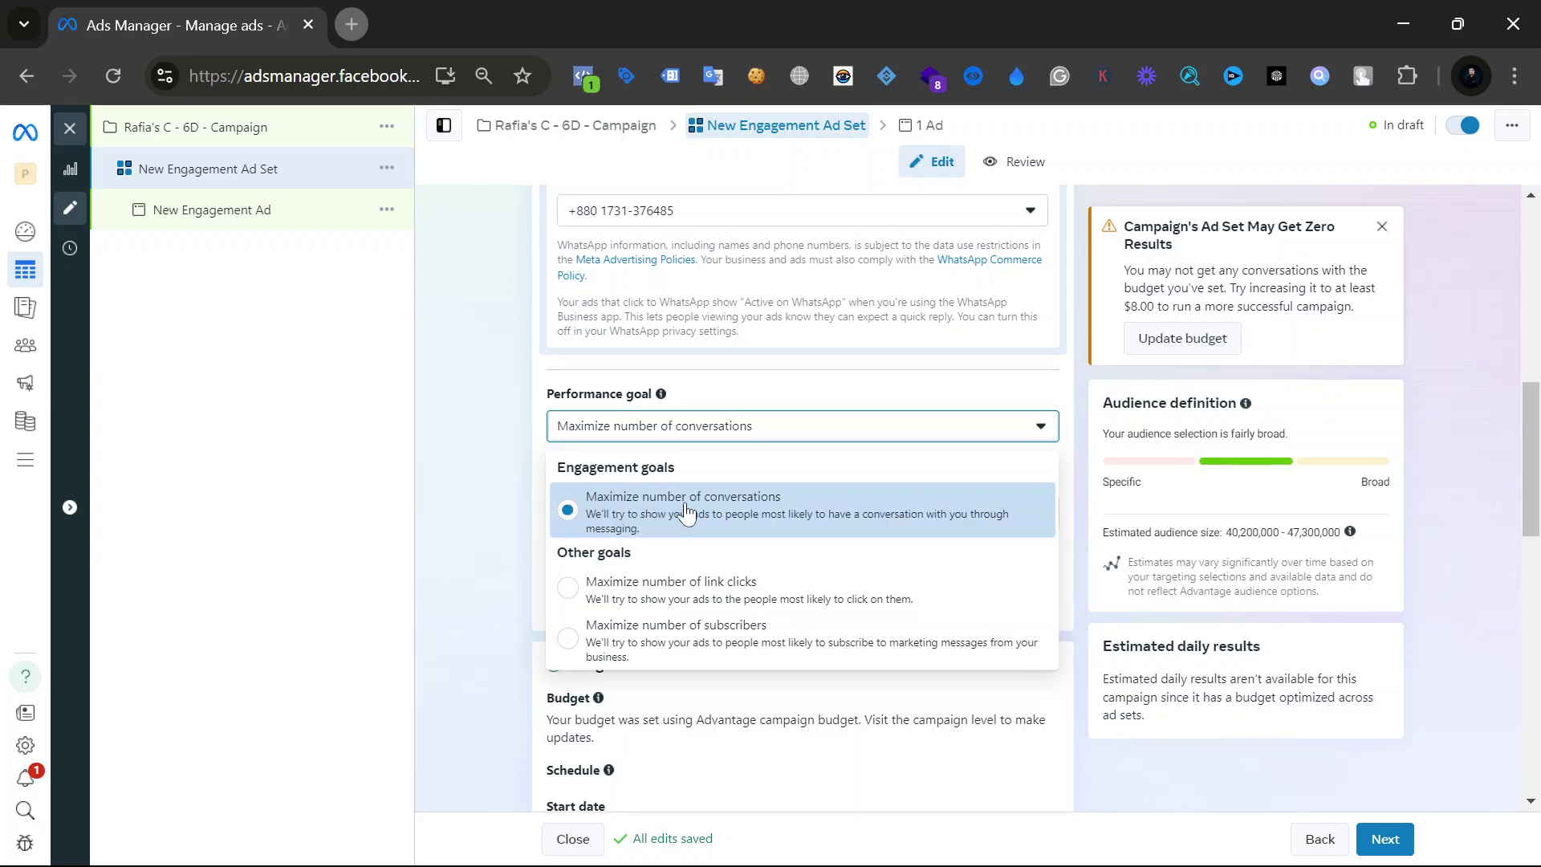
pyautogui.click(460, 509)
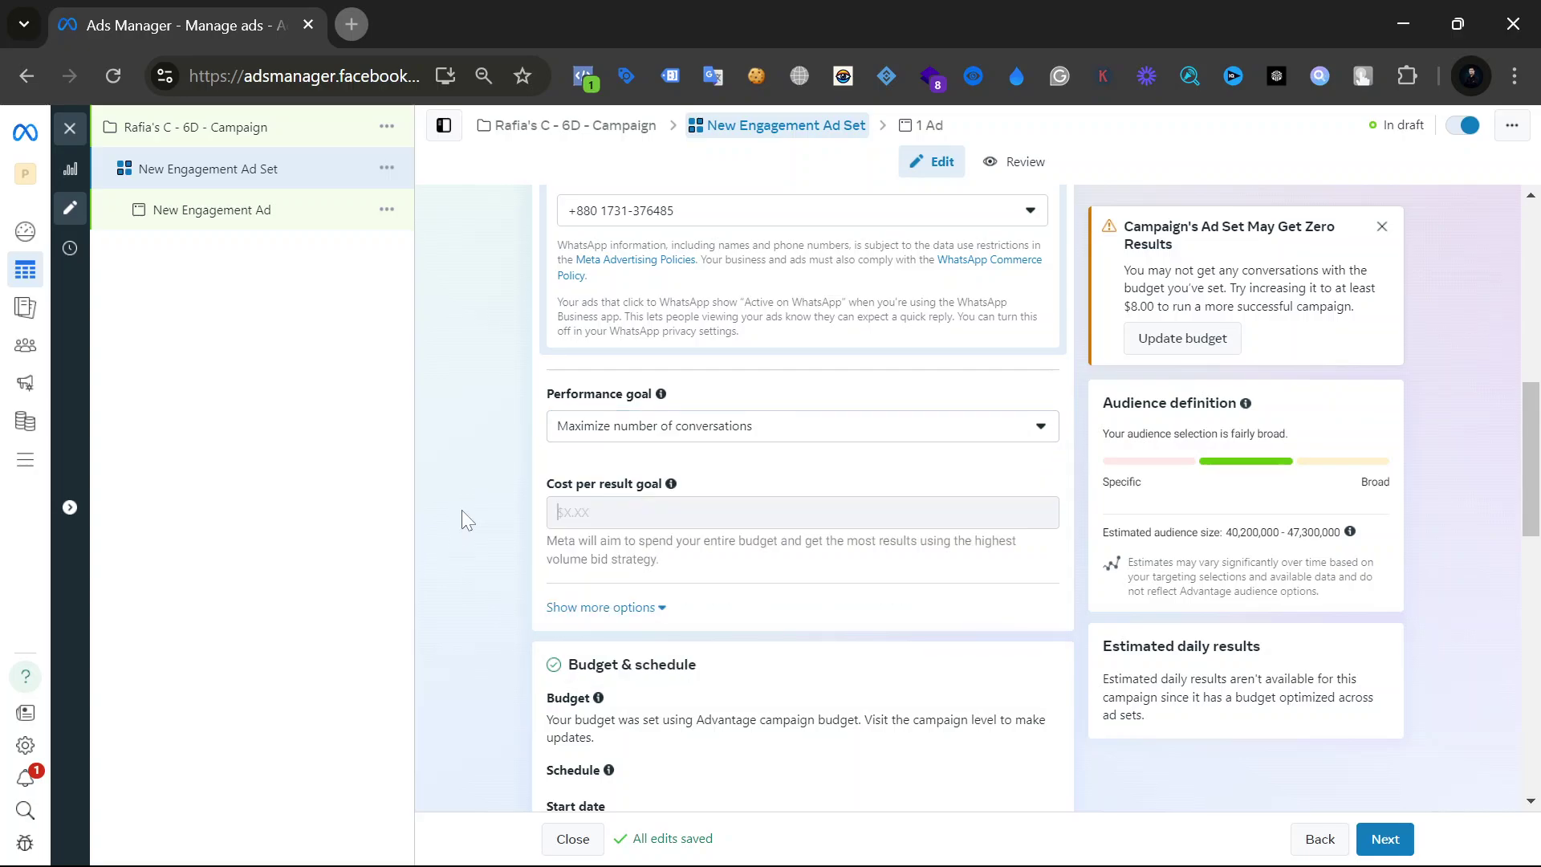
# Enable an end date in the ad set schedule and set it to September 25, 2024.
pyautogui.scroll(-1, 460, 509)
pyautogui.scroll(-3, 461, 509)
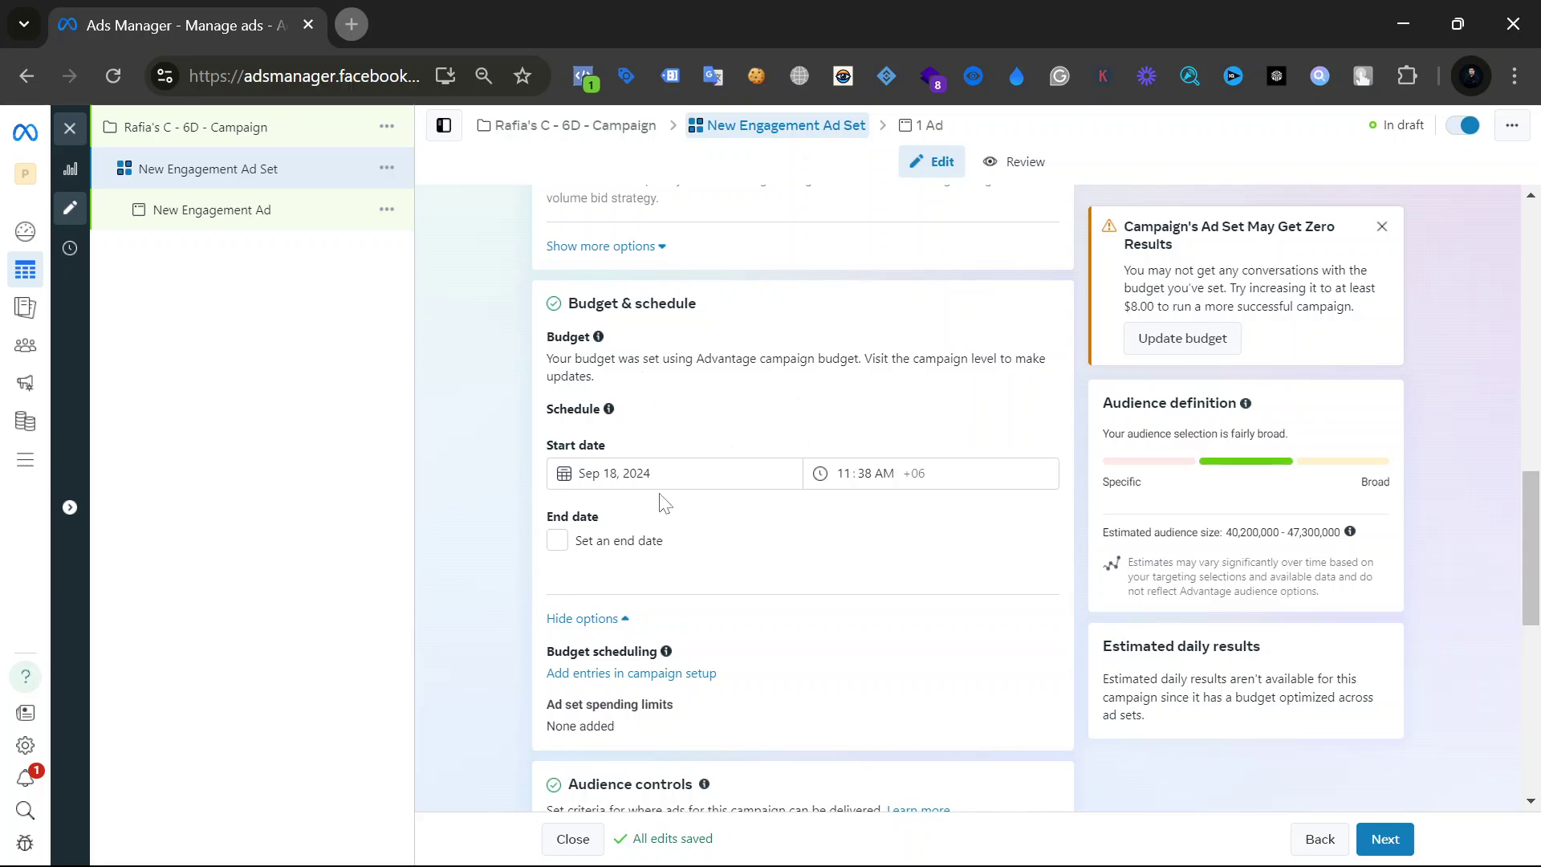
pyautogui.click(557, 540)
pyautogui.click(610, 581)
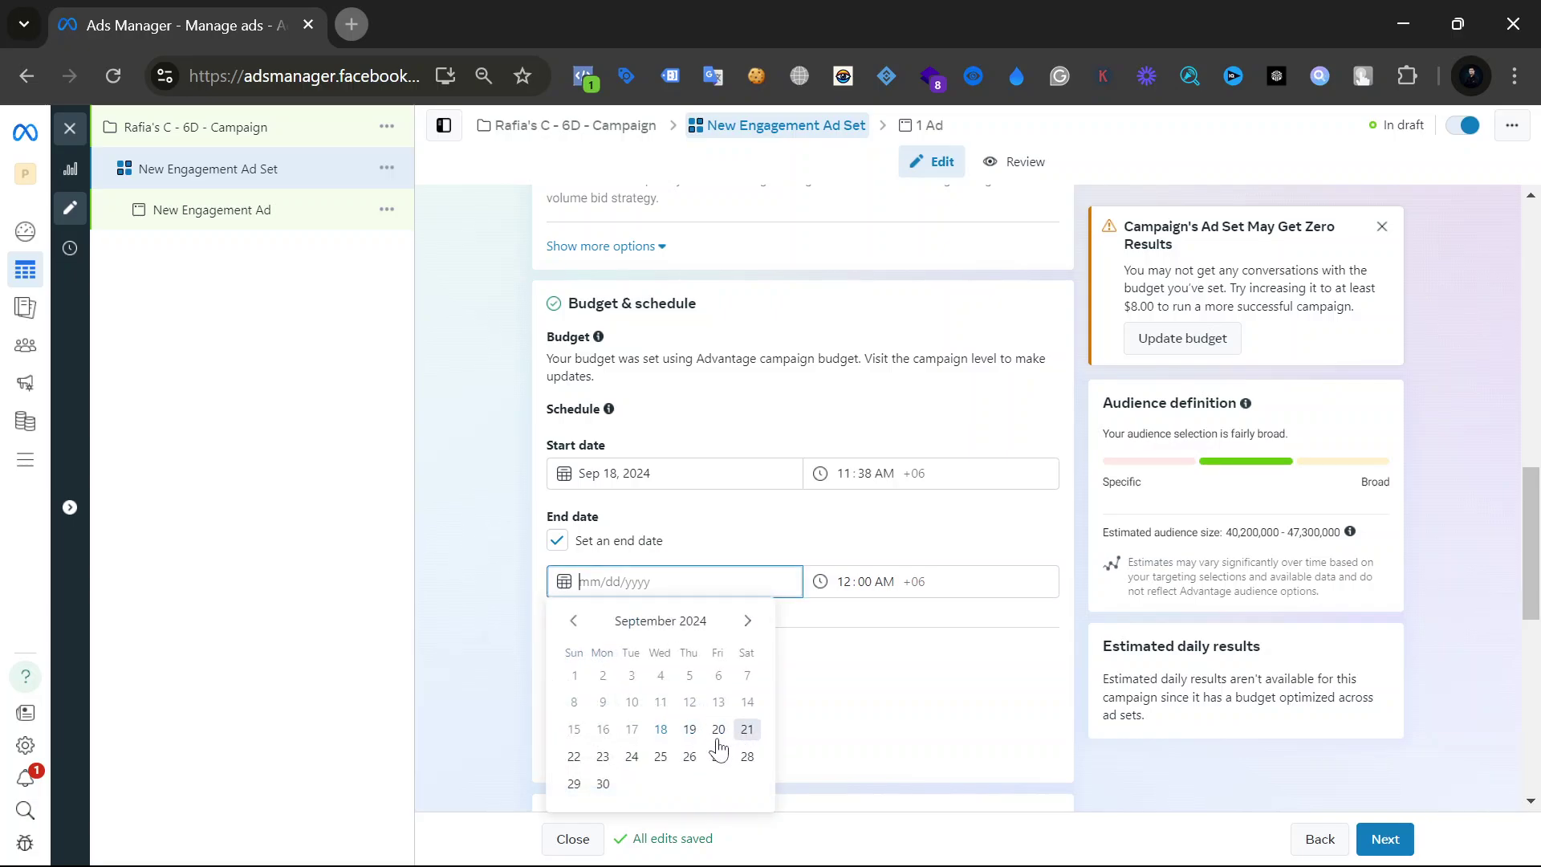
pyautogui.click(662, 757)
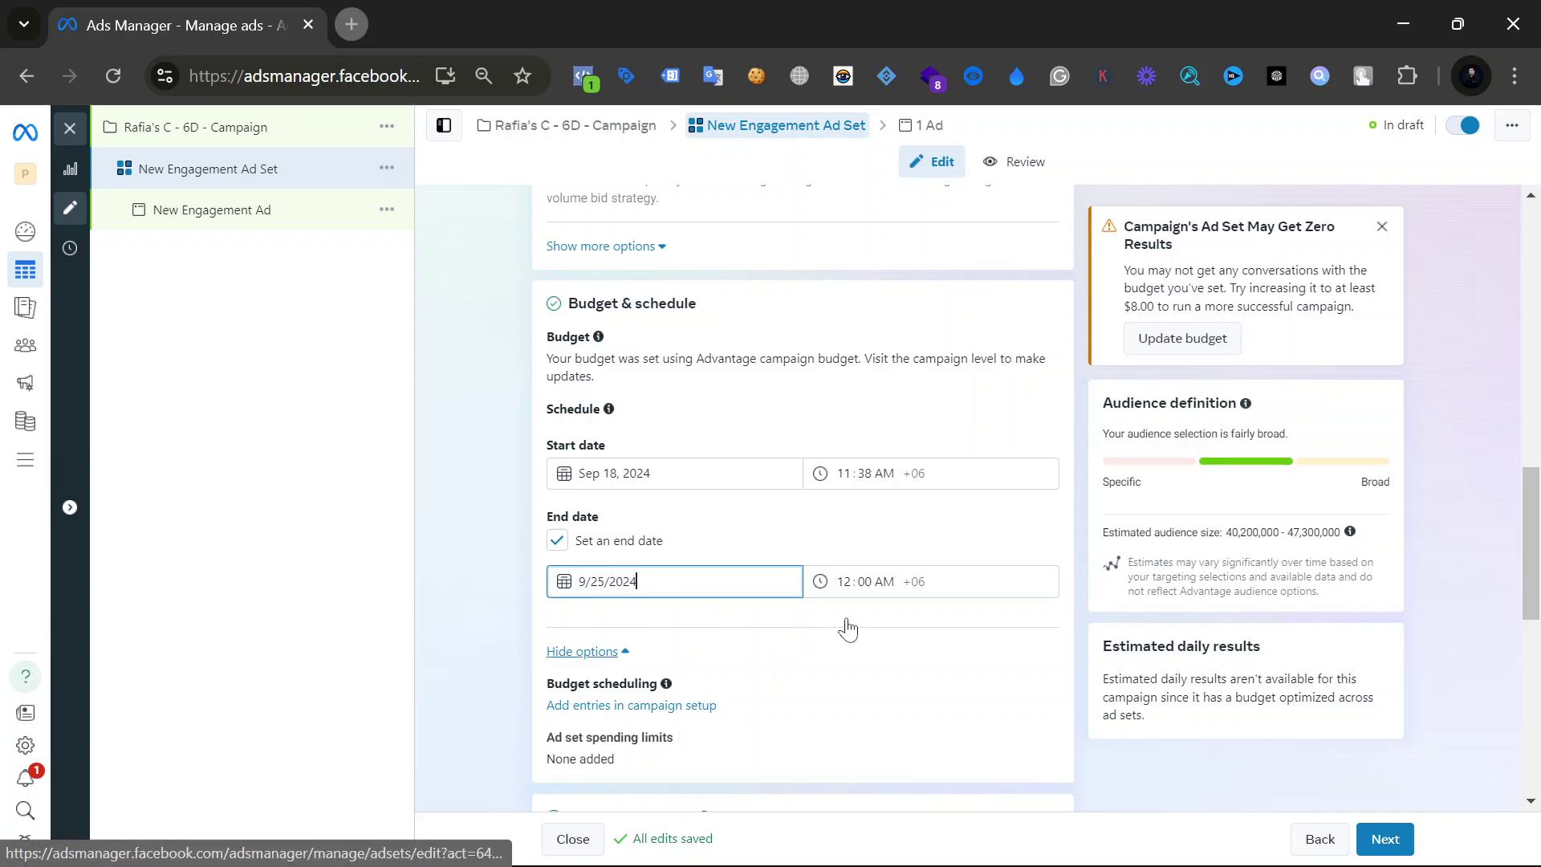
# Turn on ad set spending limits to examine the daily minimum and maximum fields, and turn the limits off again.
pyautogui.scroll(-2, 847, 630)
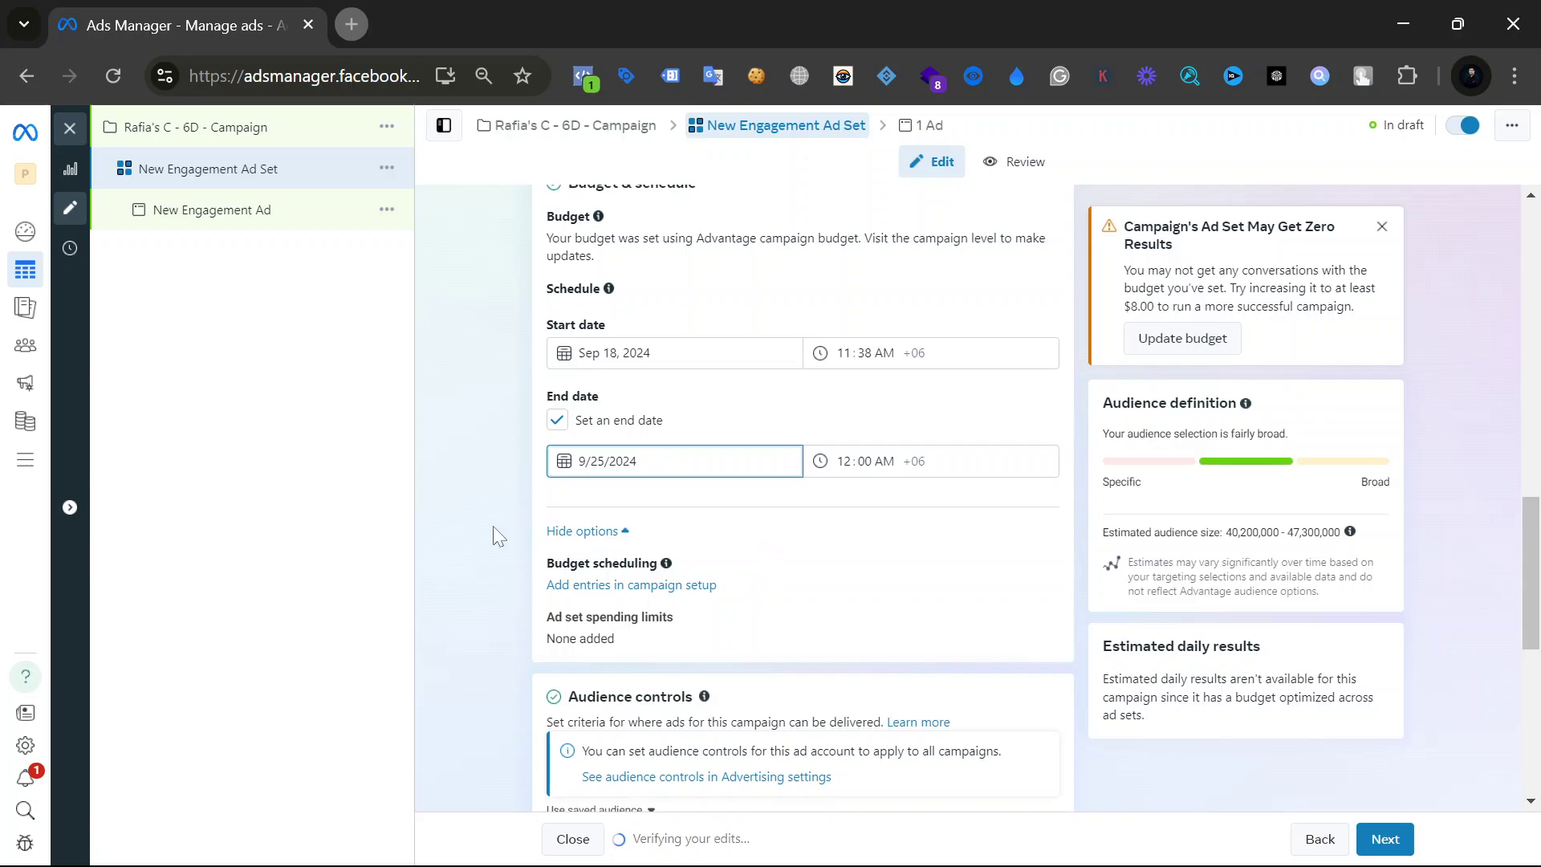
pyautogui.scroll(-2, 493, 528)
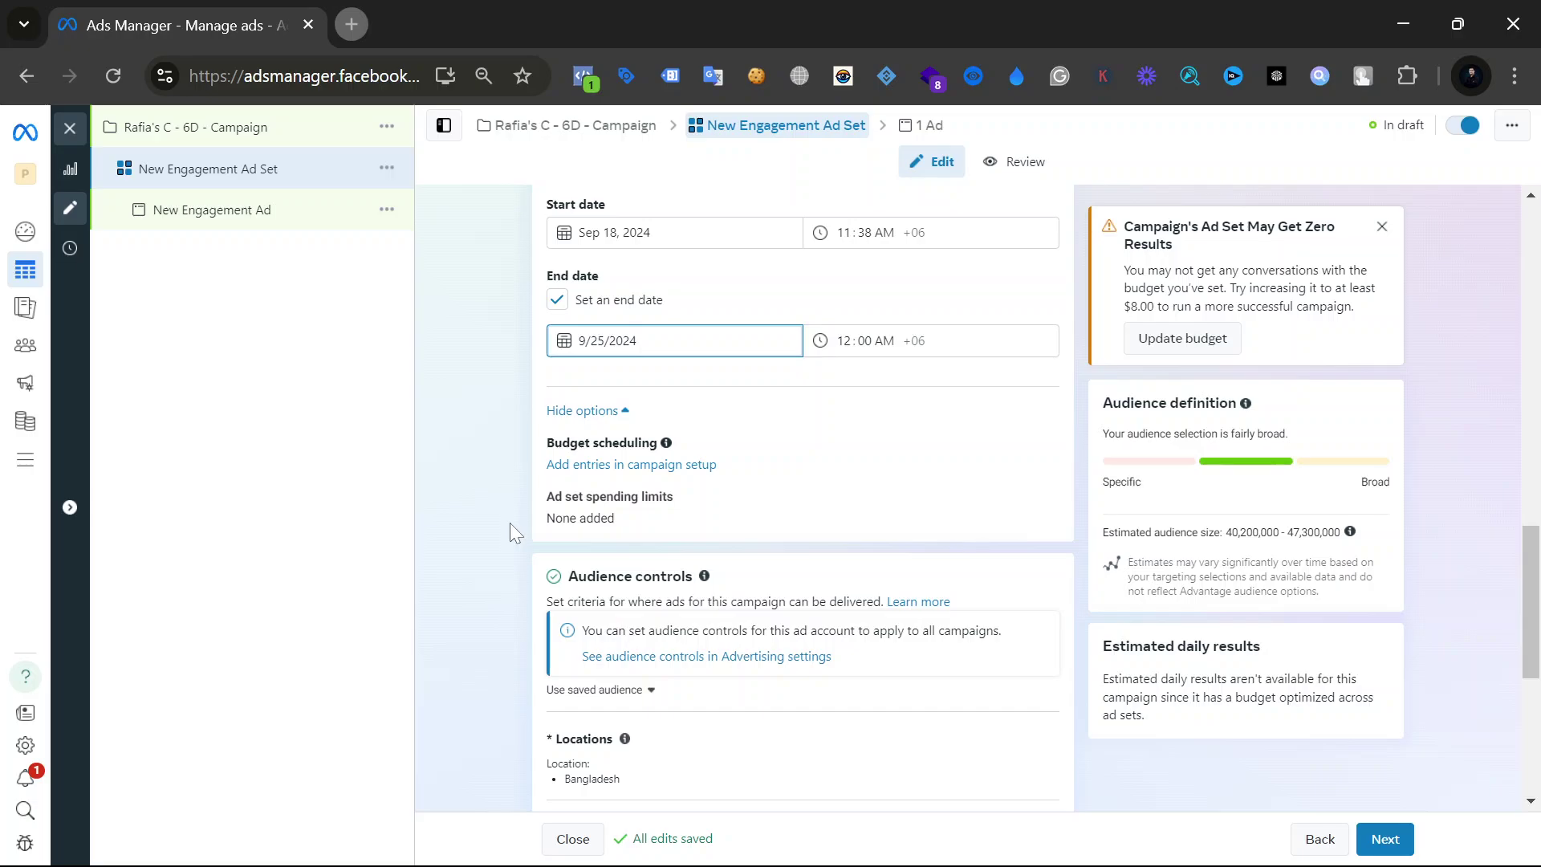
pyautogui.scroll(-2, 509, 522)
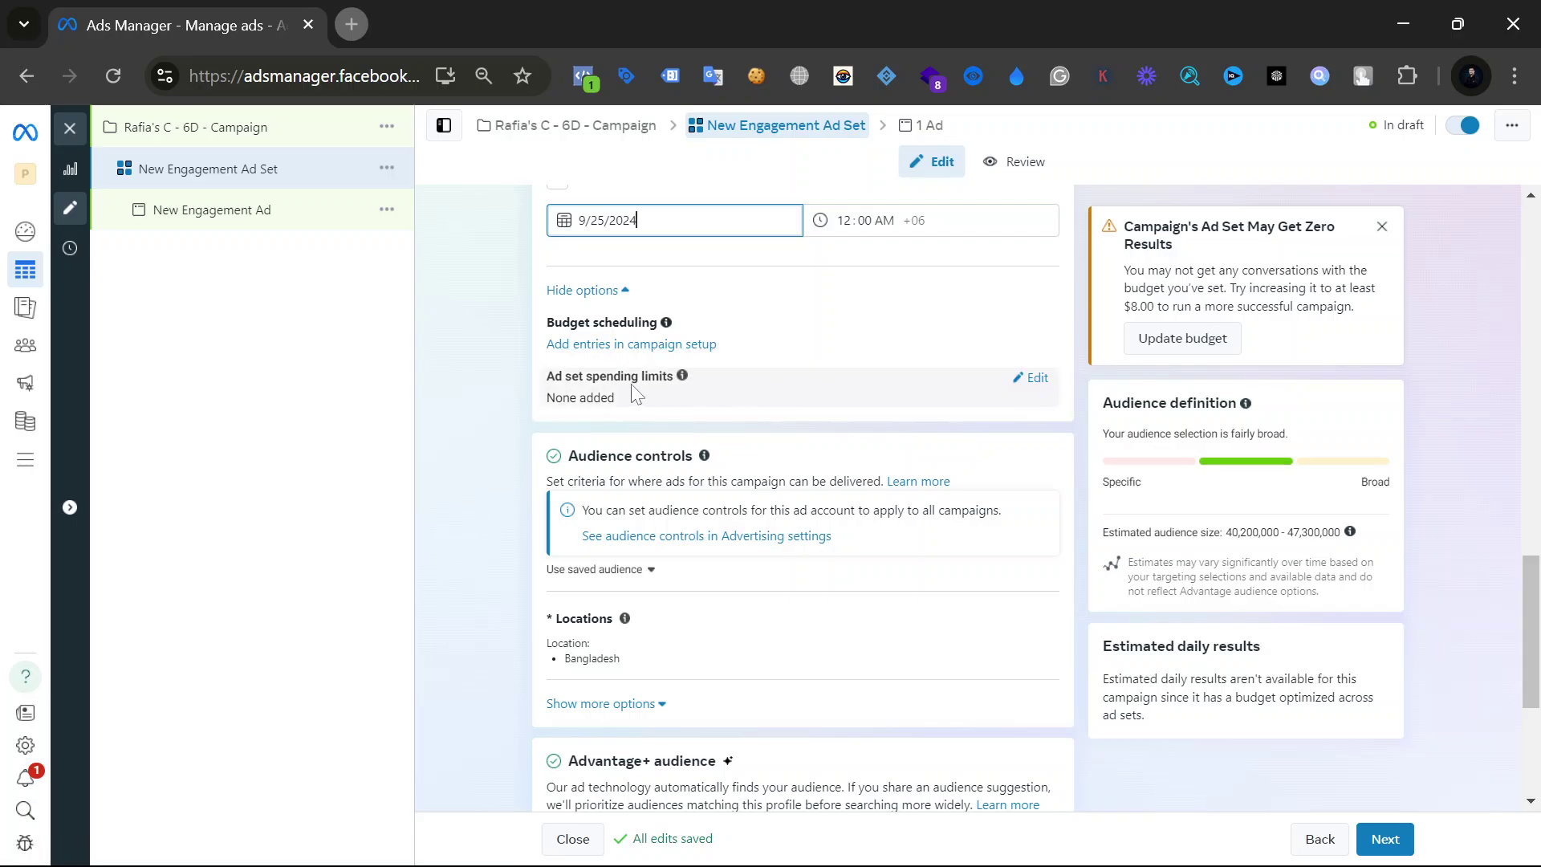
pyautogui.click(1020, 379)
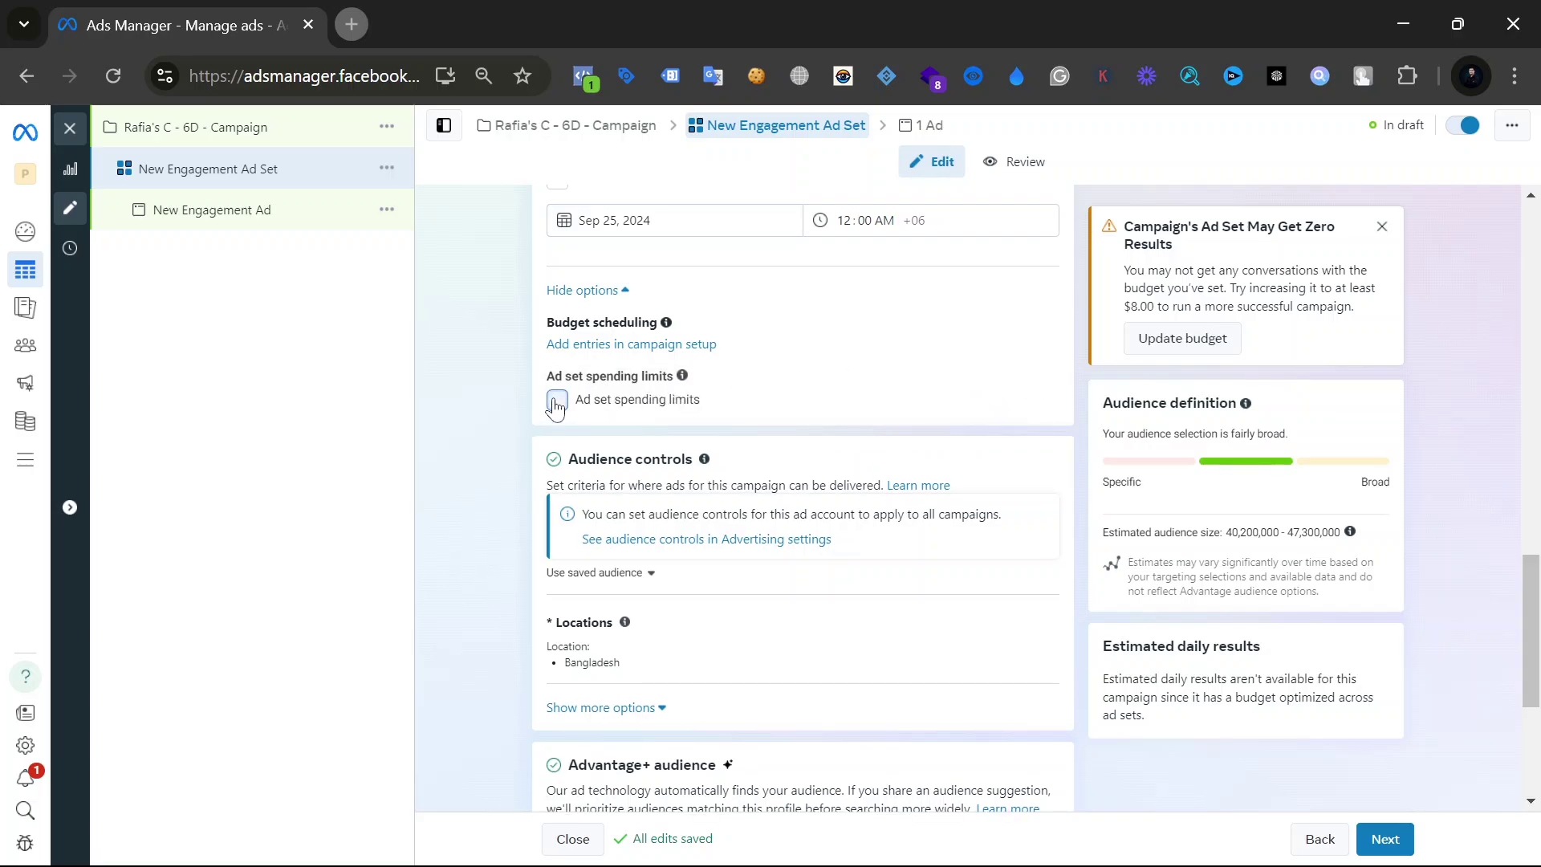
pyautogui.click(555, 402)
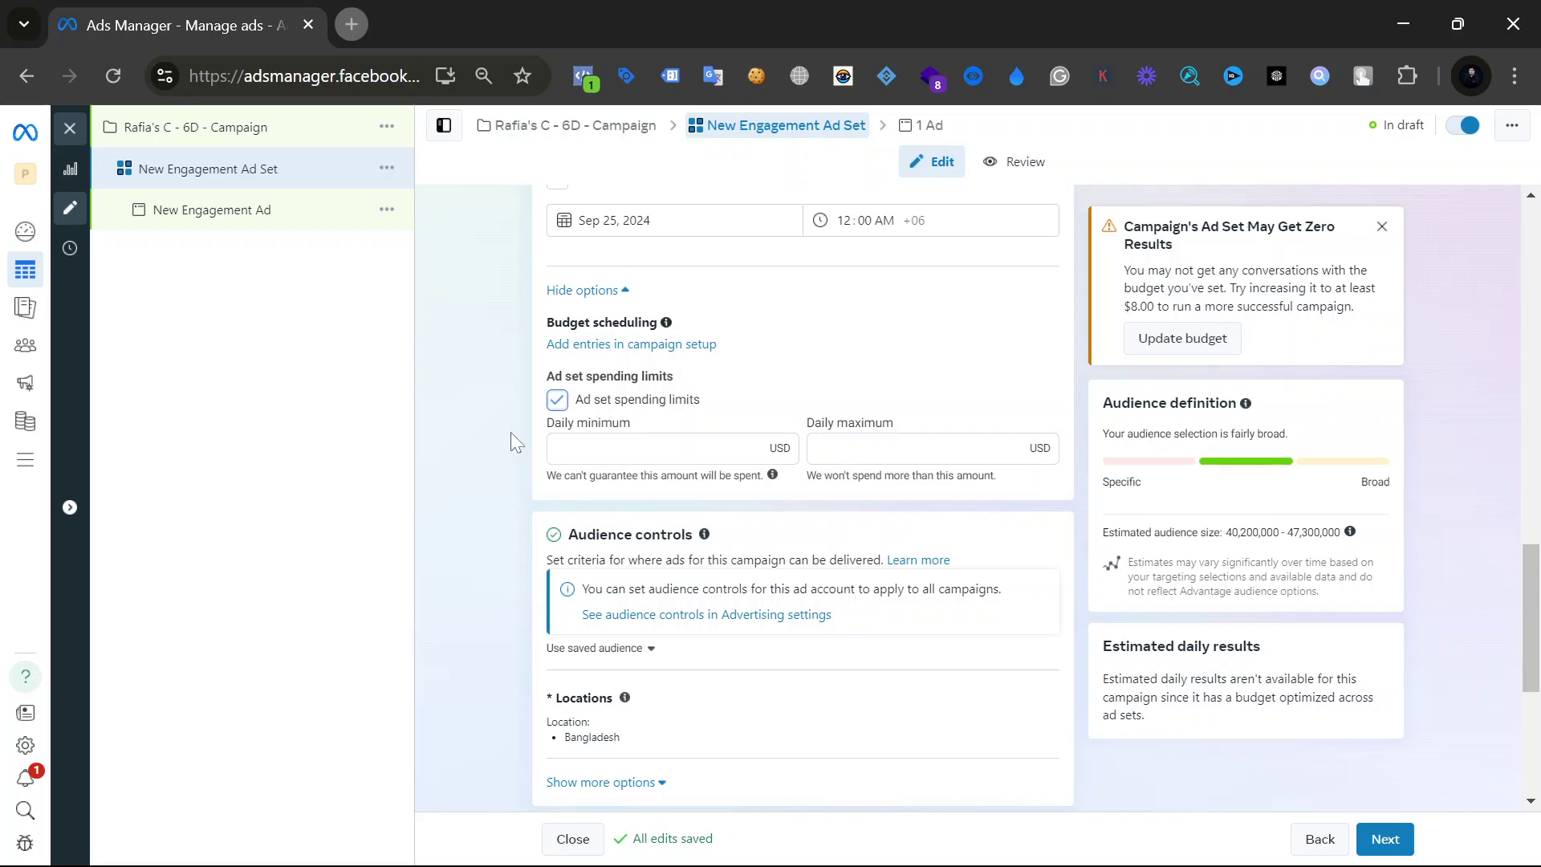
pyautogui.scroll(-2, 554, 385)
pyautogui.click(556, 280)
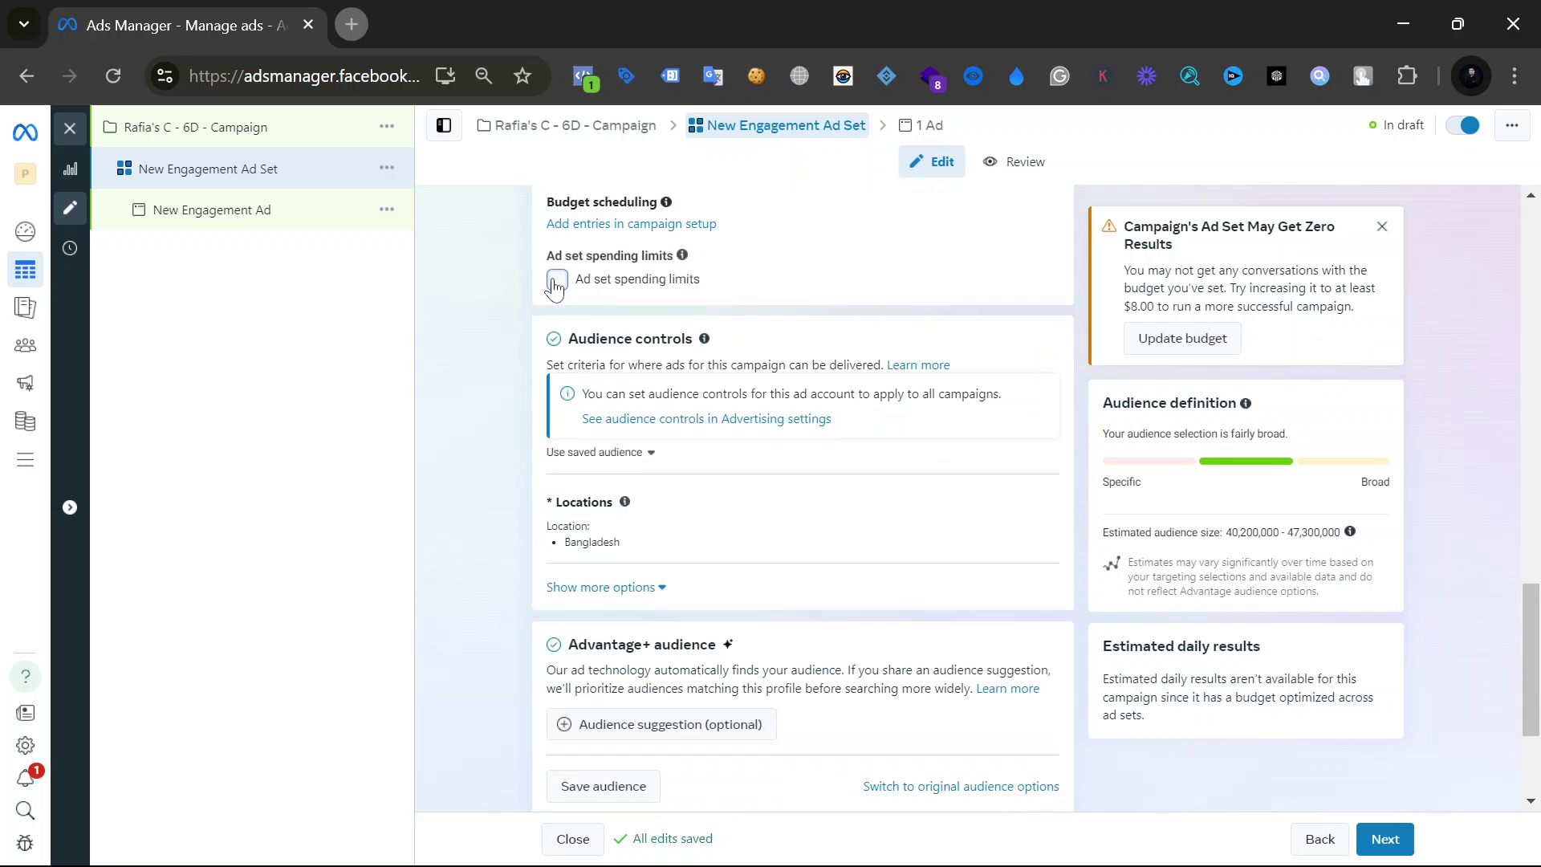
pyautogui.scroll(-2, 509, 374)
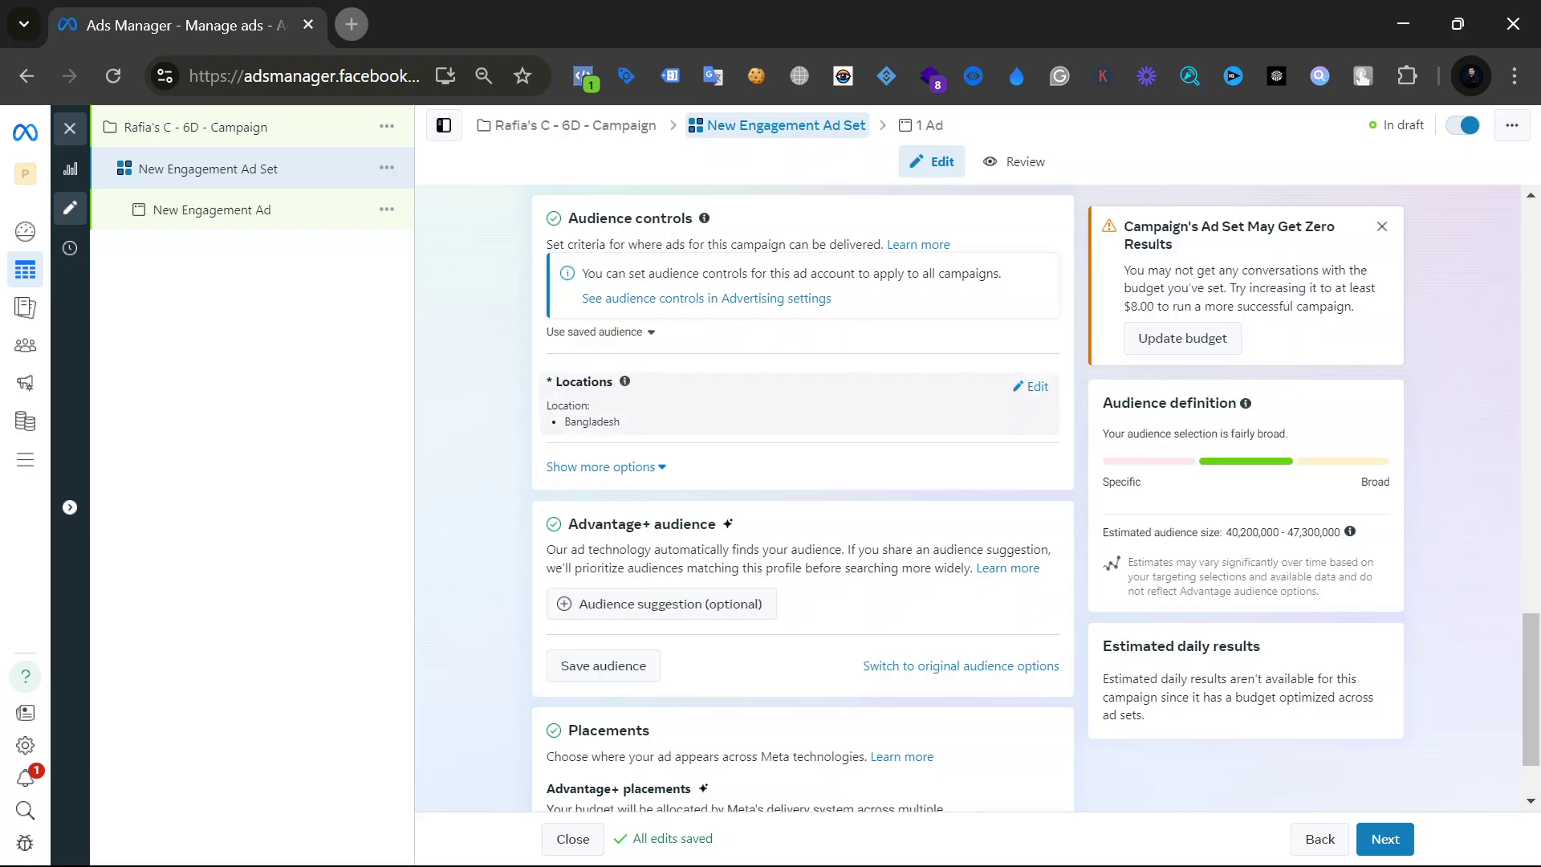
# Open the ad set's audience location setting for editing and look over the sections below it.
pyautogui.click(1033, 396)
pyautogui.scroll(-2, 734, 442)
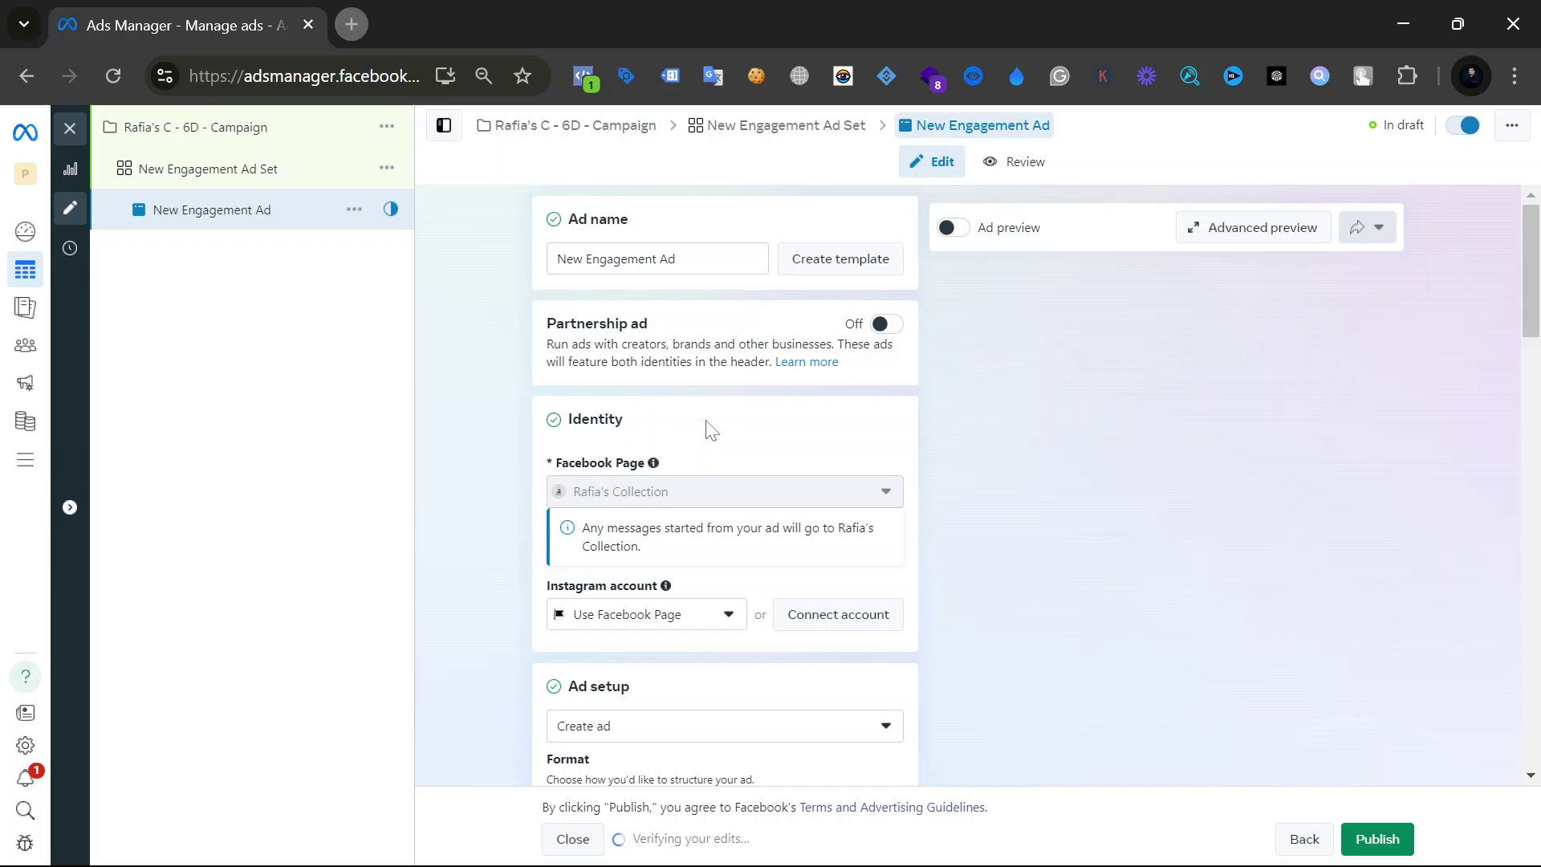
# Switch the ad setup of the engagement ad to Use existing post to examine its options, and return it to Create ad.
pyautogui.scroll(-3, 709, 431)
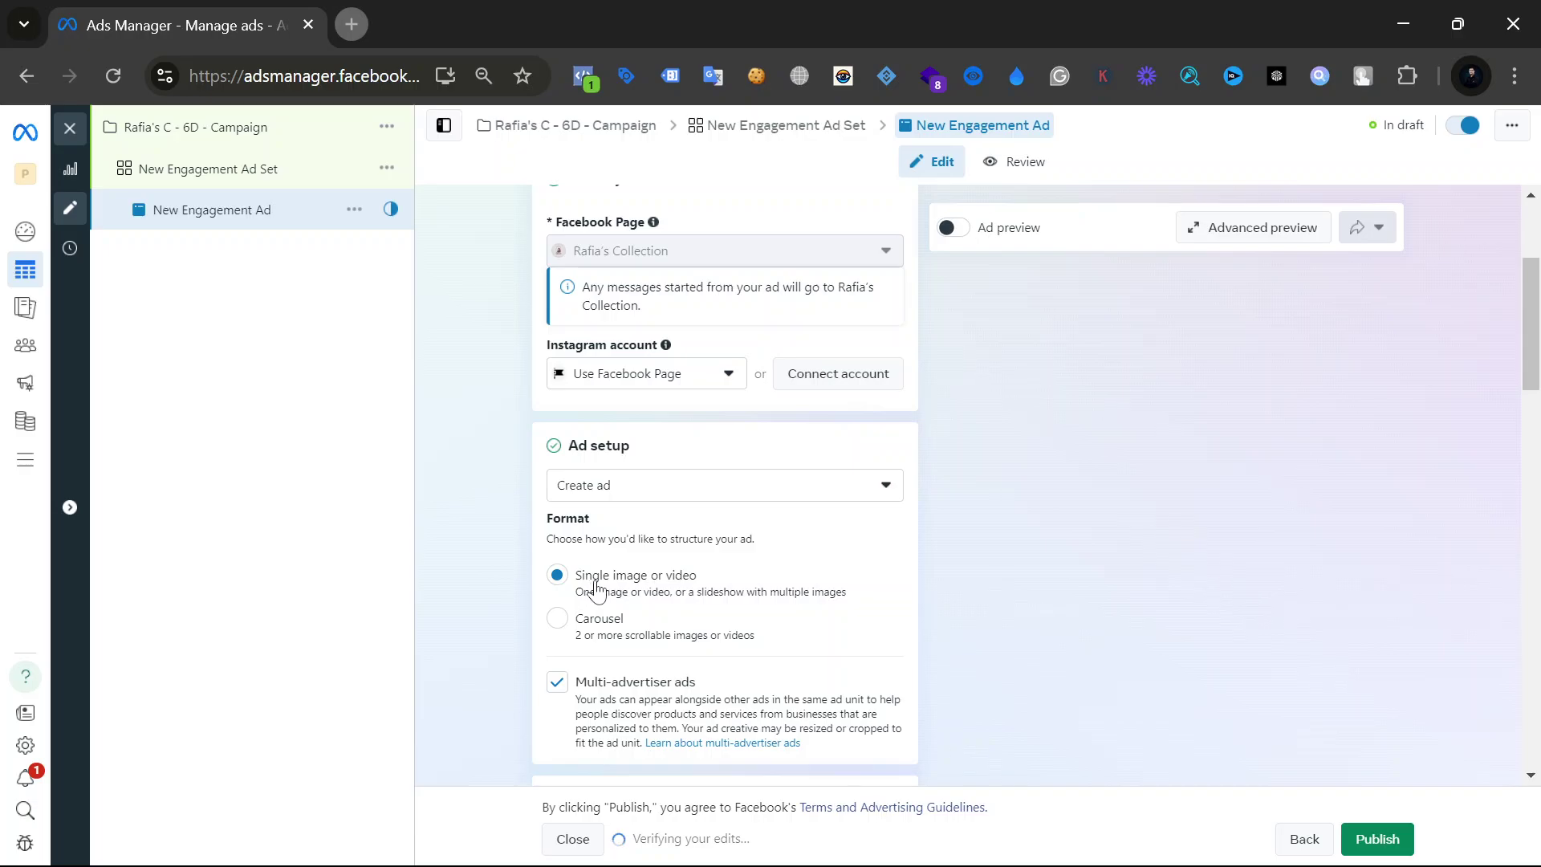
pyautogui.scroll(-1, 598, 586)
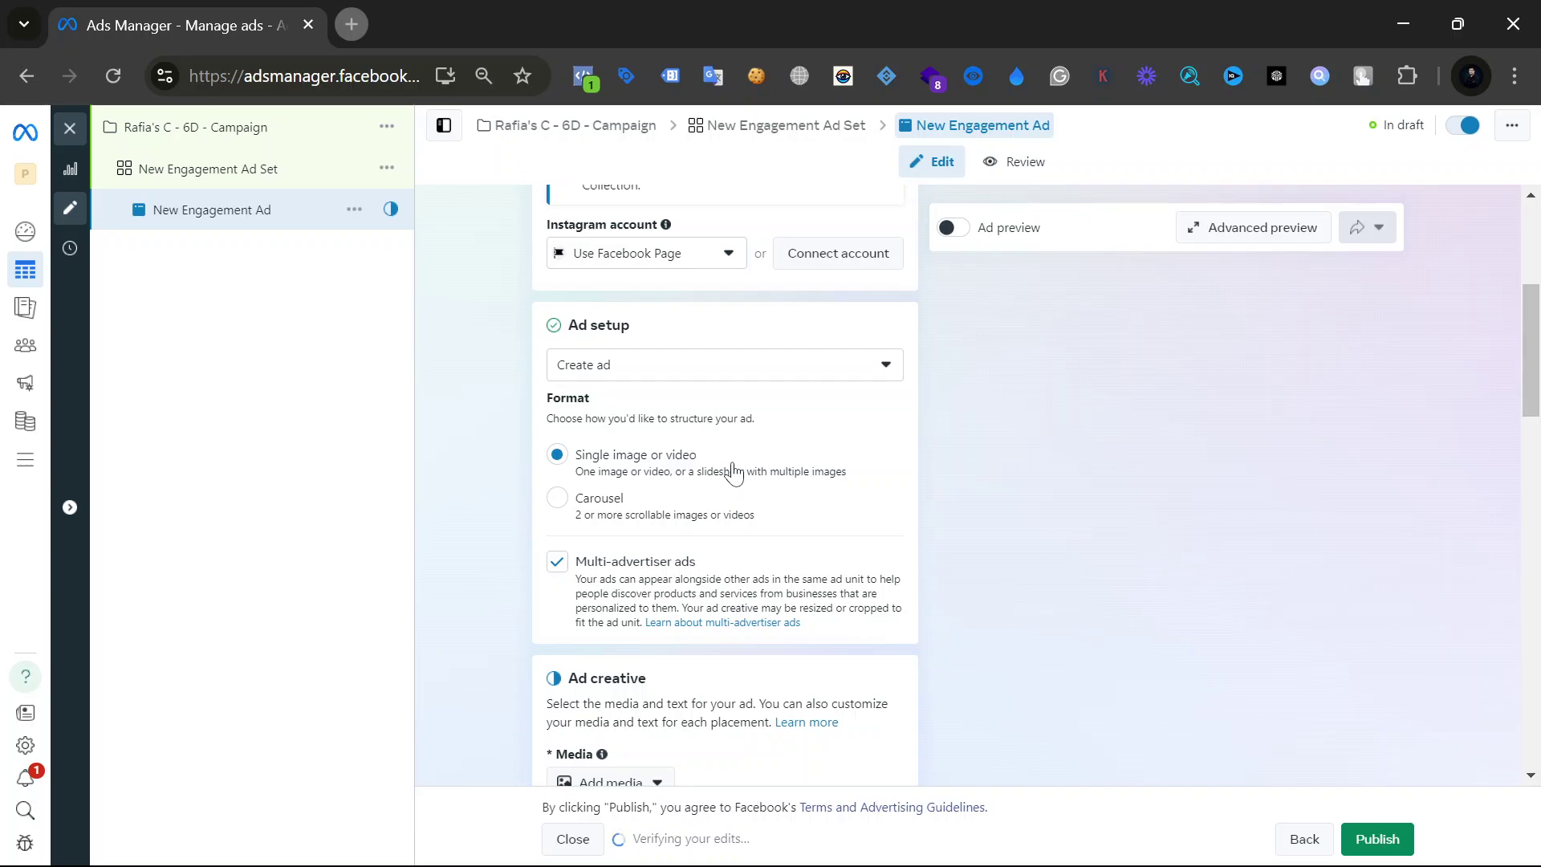
pyautogui.scroll(-1, 733, 472)
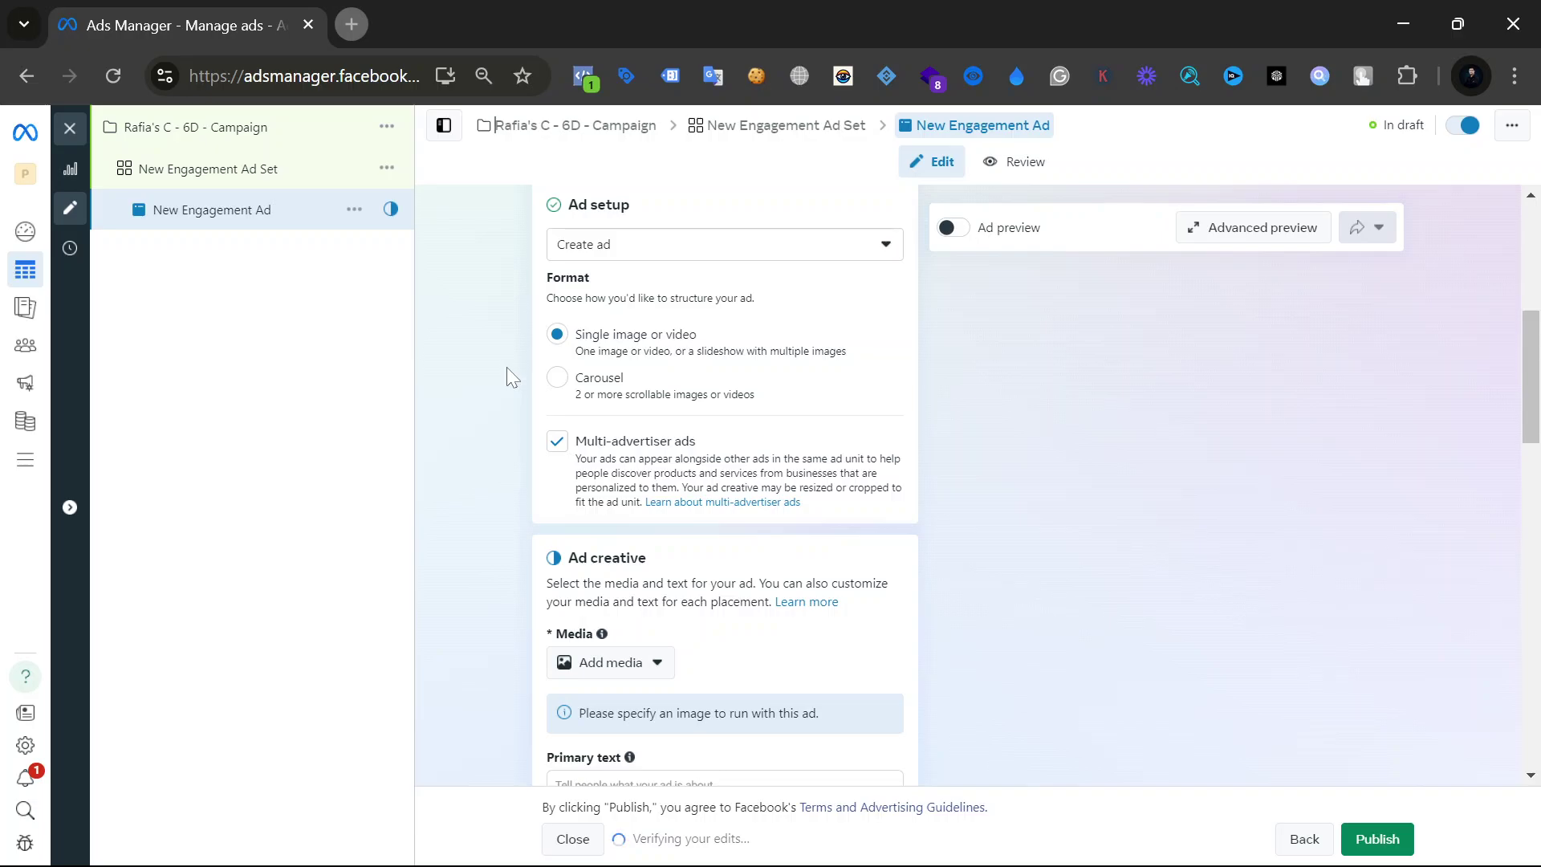
pyautogui.click(718, 253)
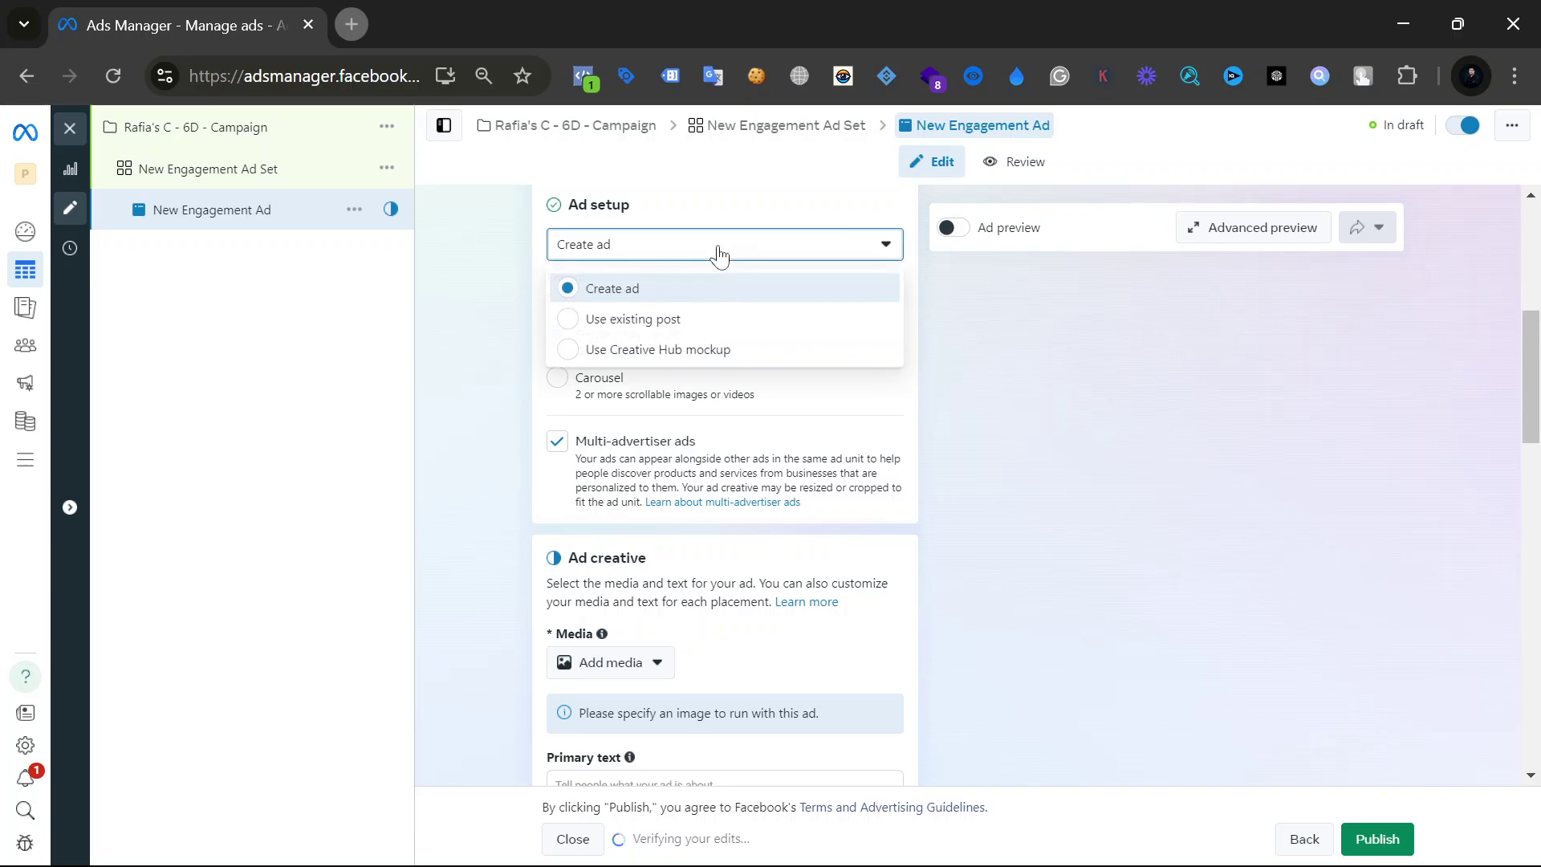
pyautogui.click(681, 325)
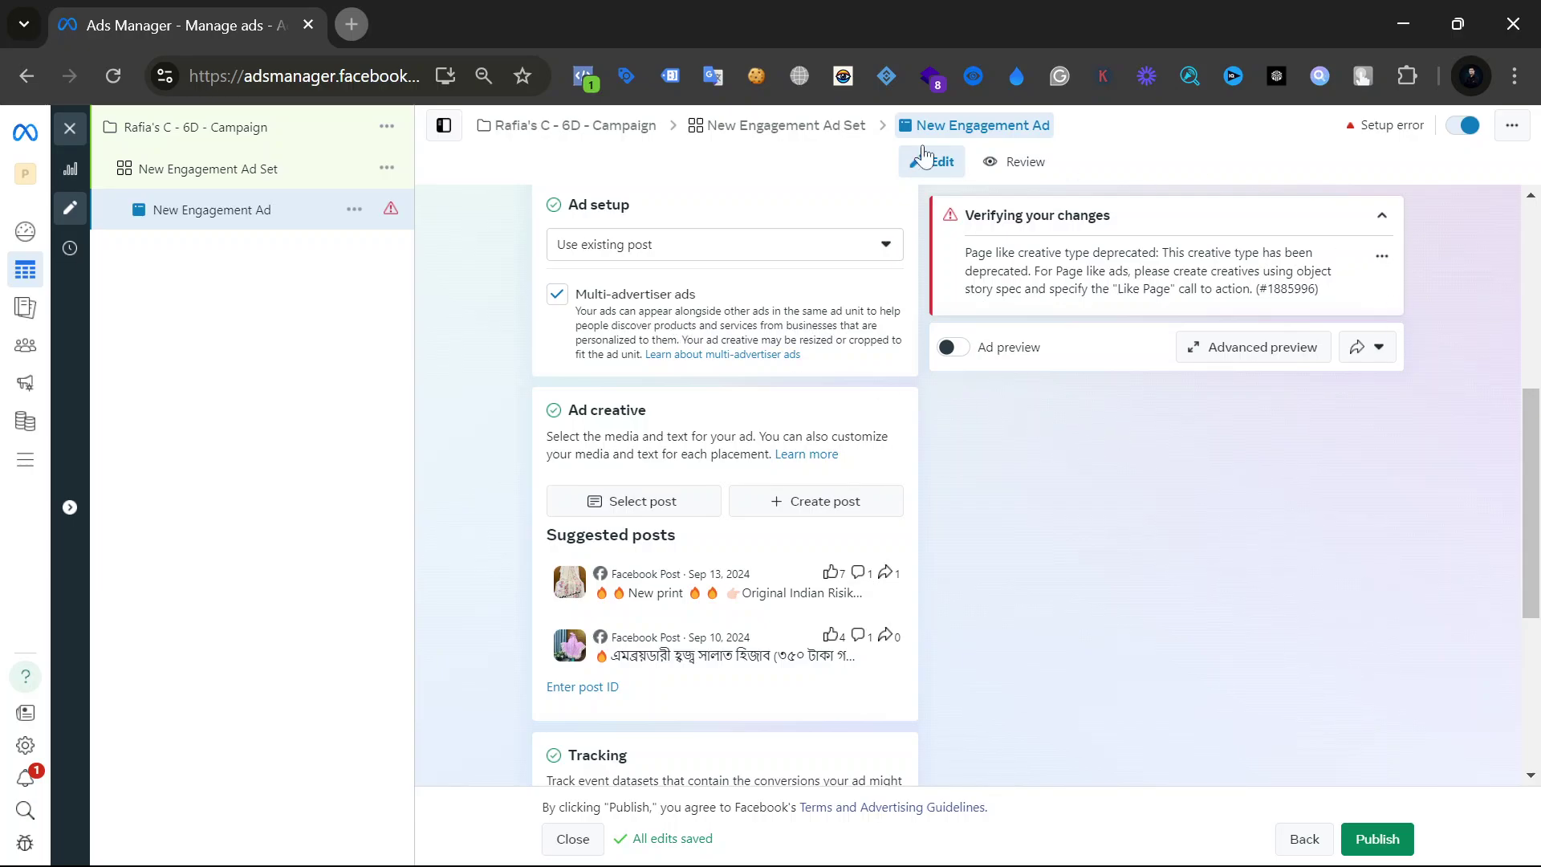
pyautogui.click(698, 244)
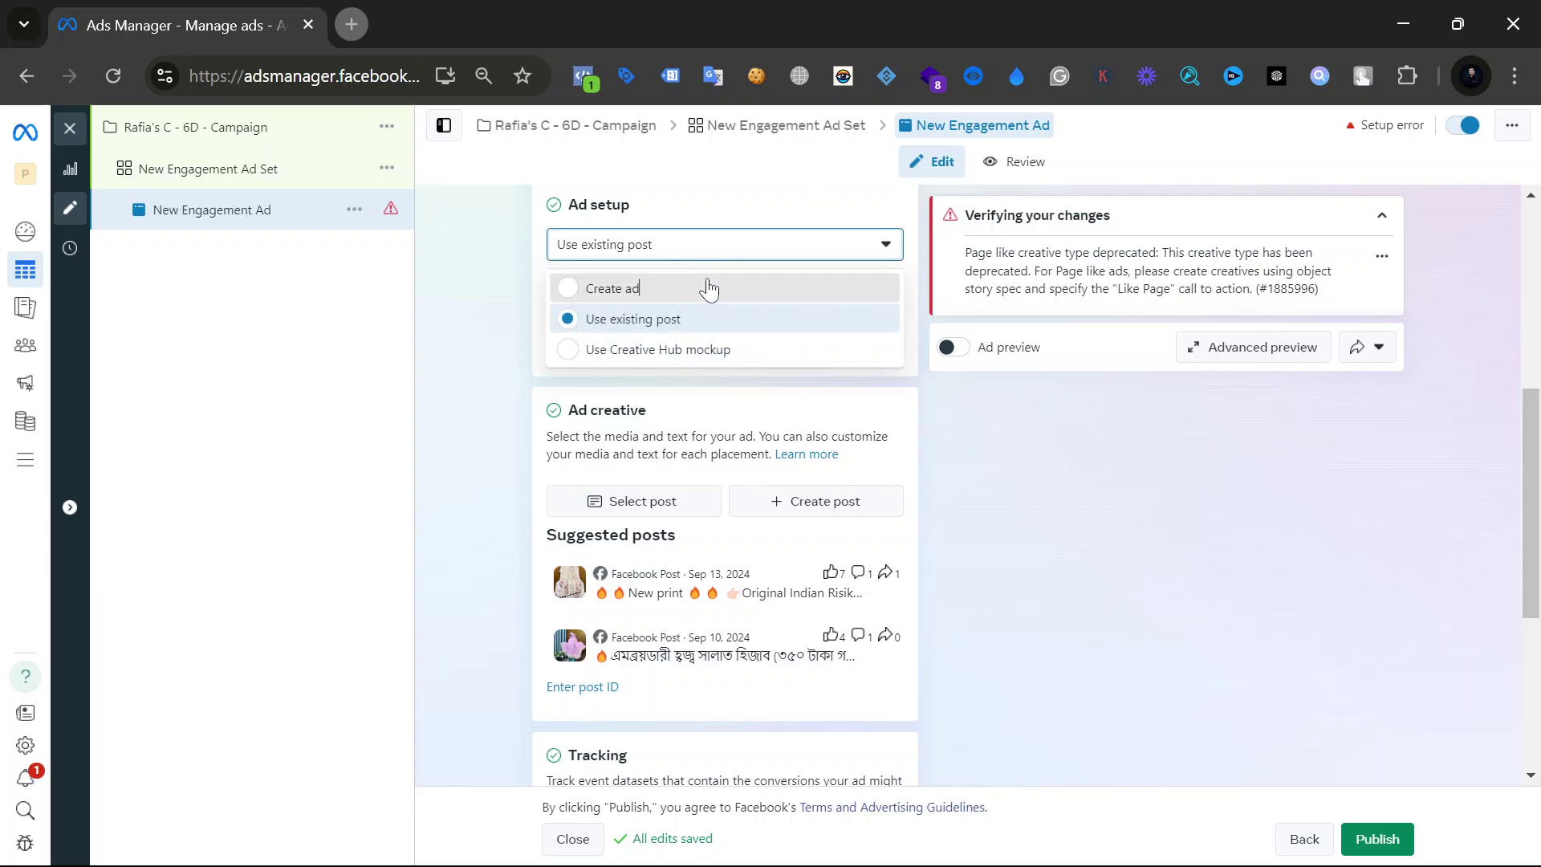
pyautogui.click(706, 289)
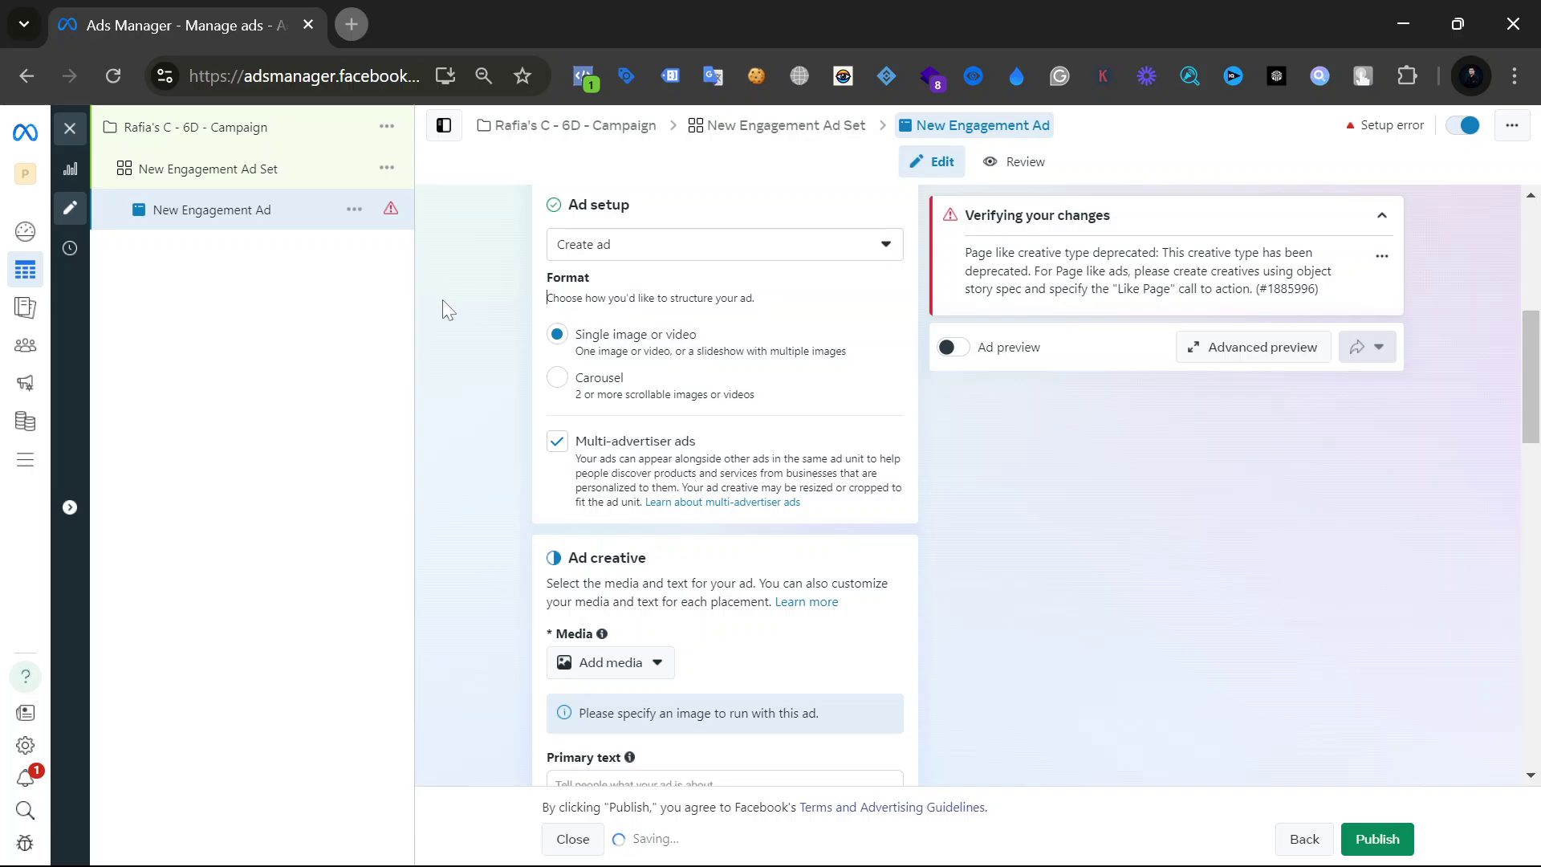
# Choose the account image ADS 2.jpg as the media for the ad creative and proceed to its placement crops.
pyautogui.scroll(-1, 785, 389)
pyautogui.scroll(-1, 784, 390)
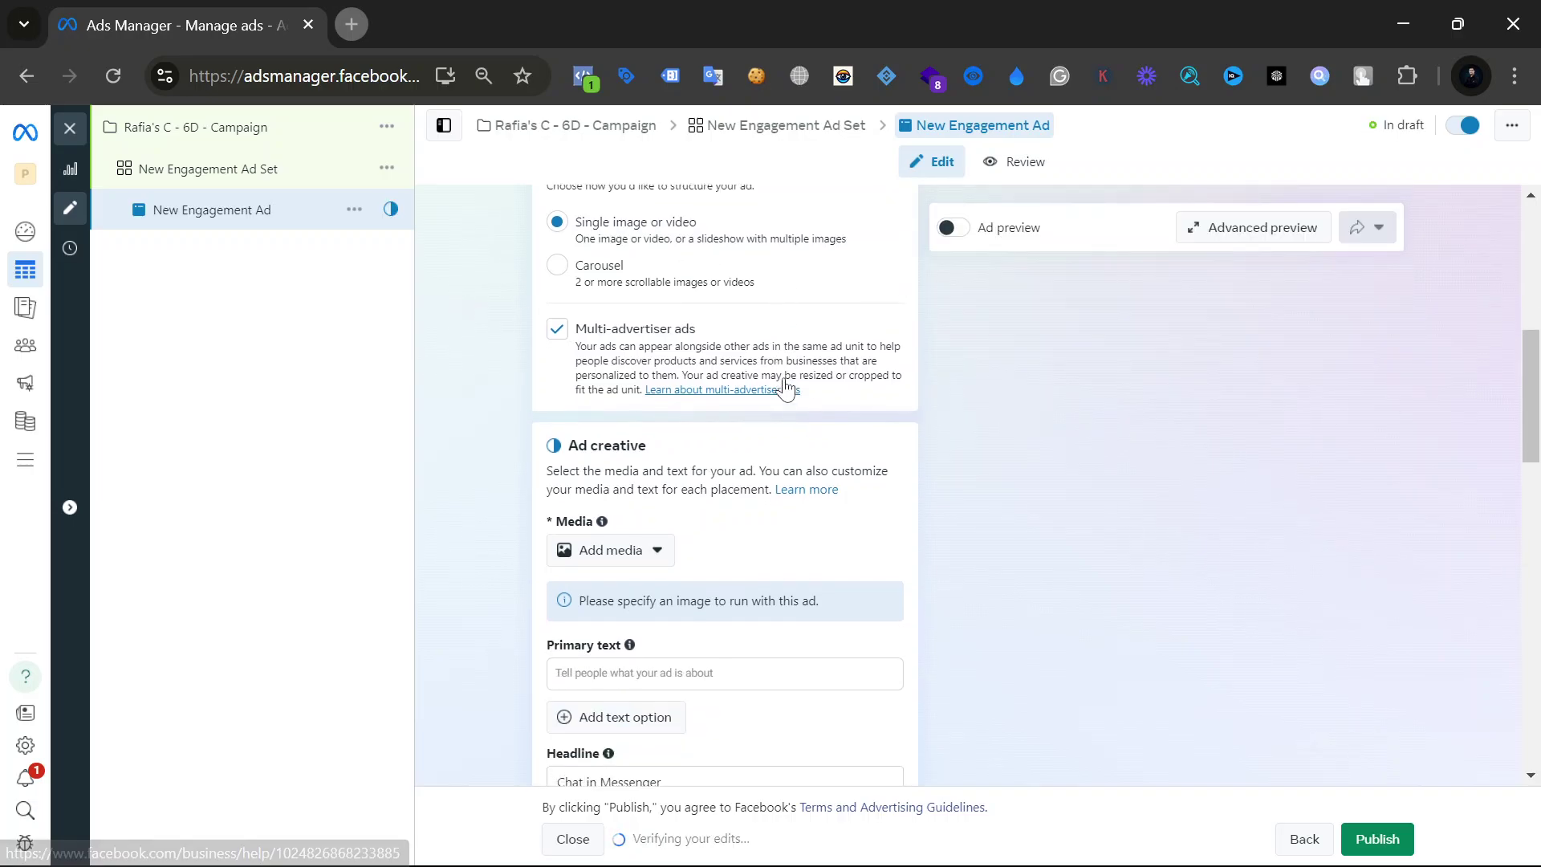
pyautogui.scroll(2, 785, 386)
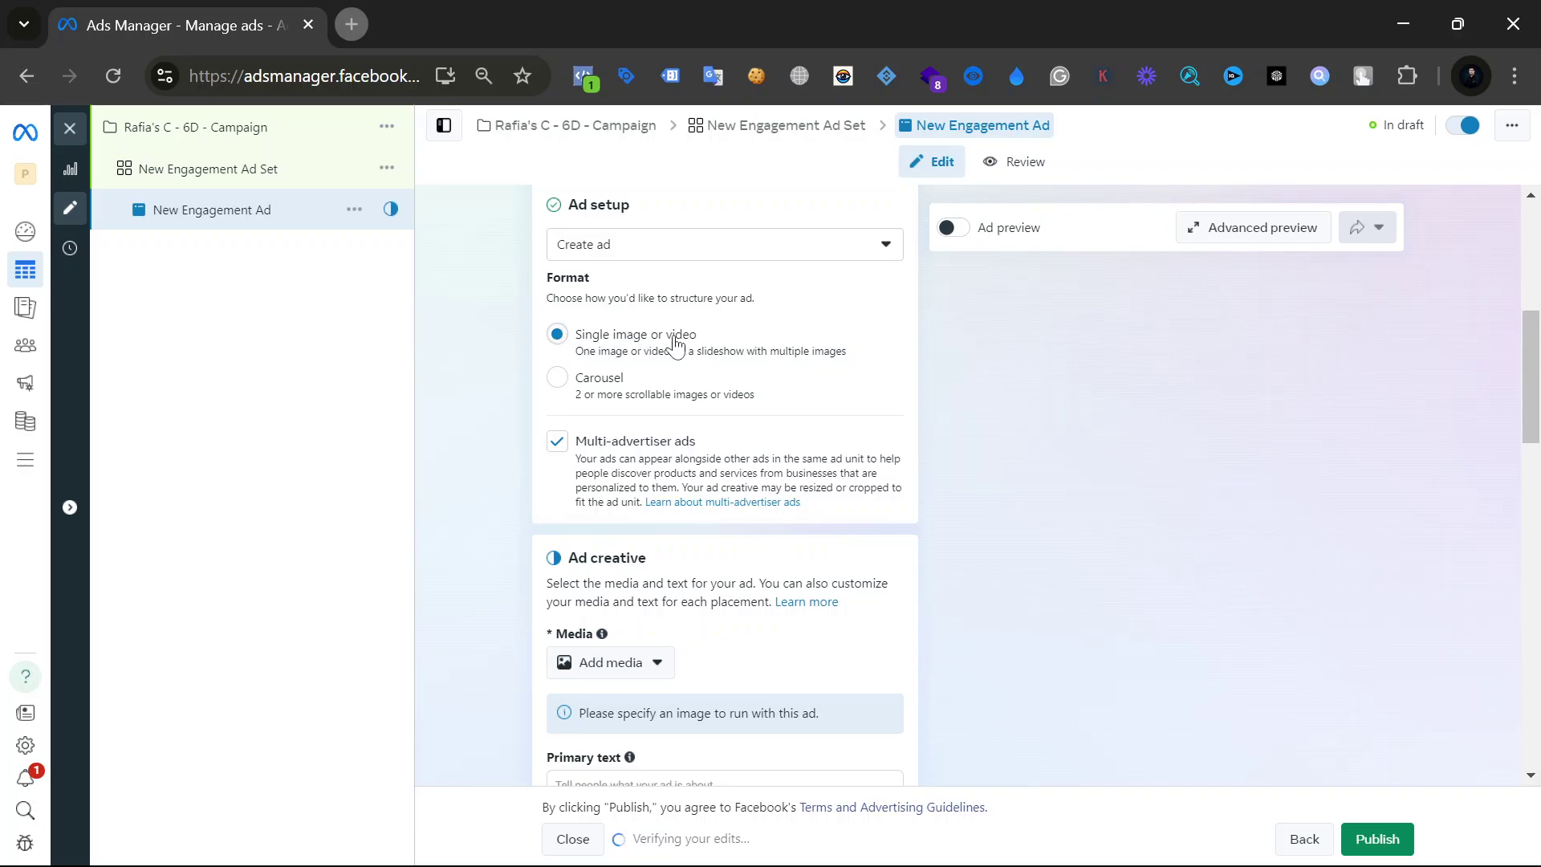
pyautogui.scroll(-2, 491, 549)
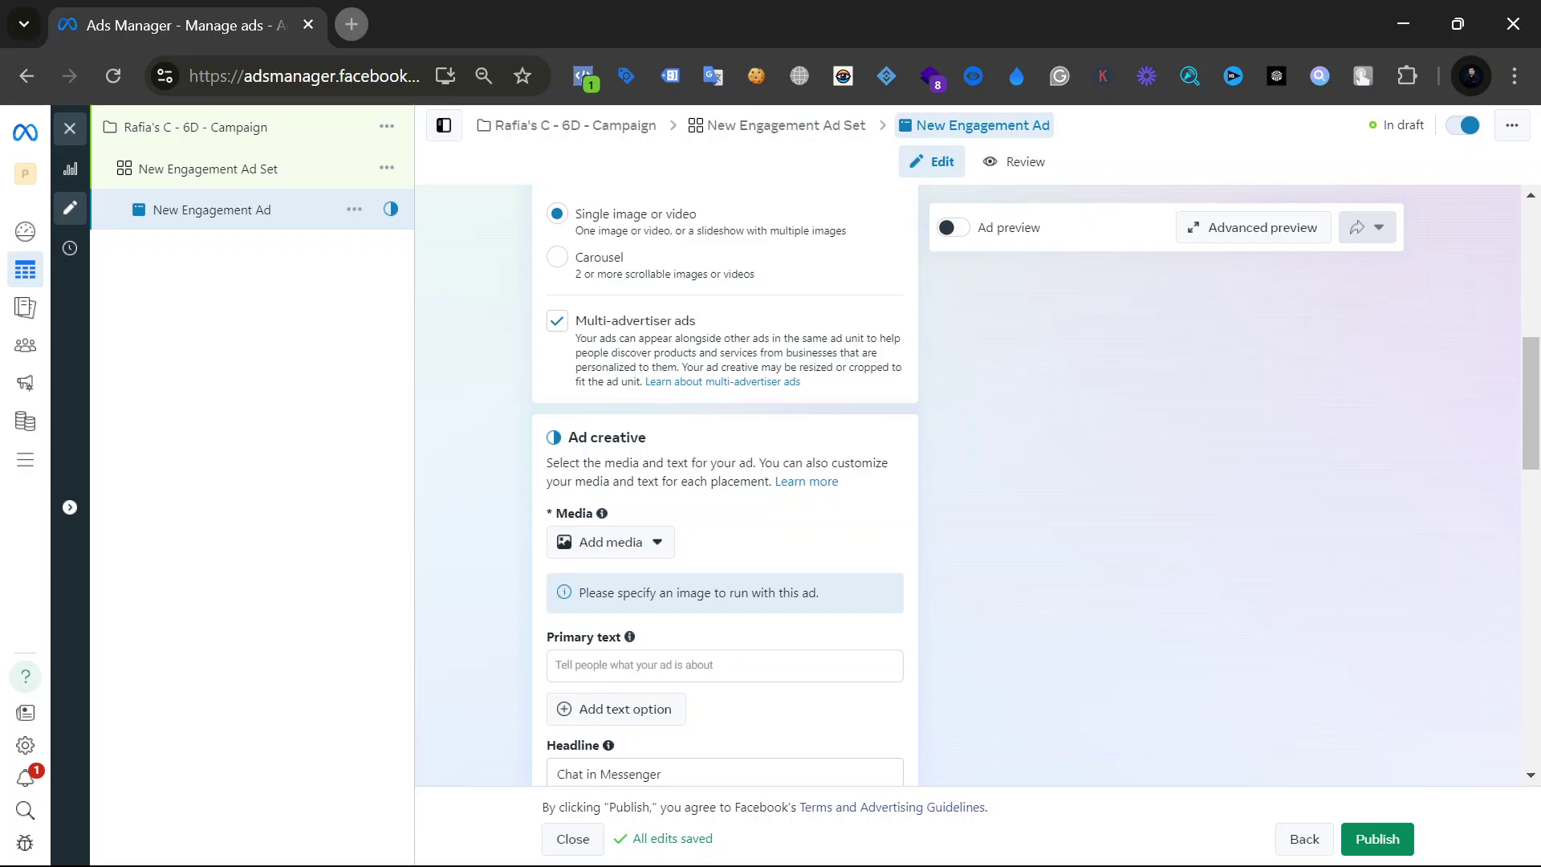
pyautogui.moveTo(567, 438); pyautogui.dragTo(659, 448)
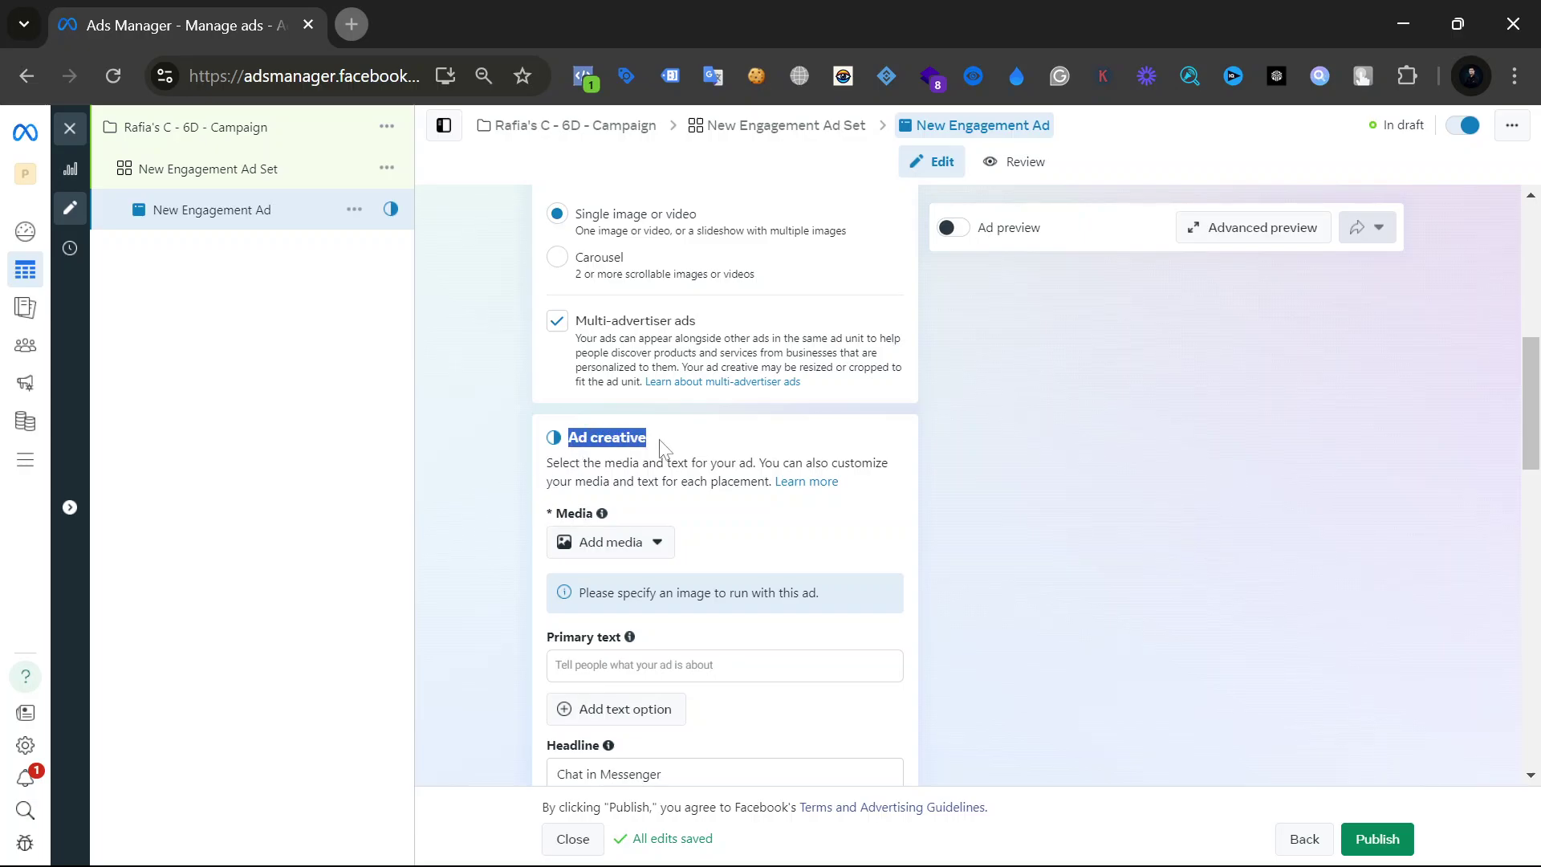
pyautogui.scroll(-2, 662, 445)
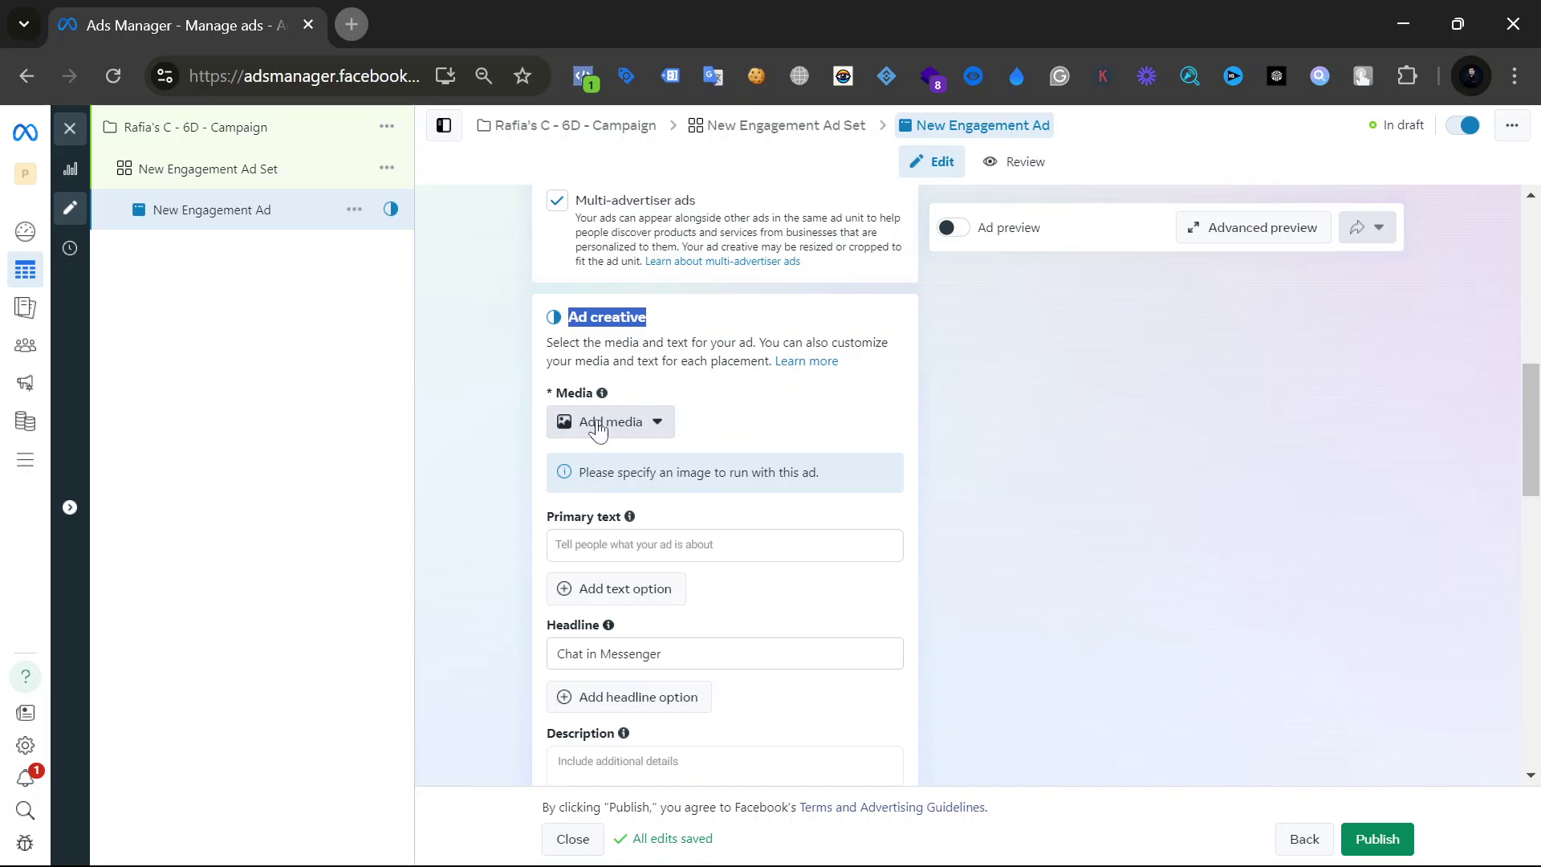
pyautogui.click(600, 425)
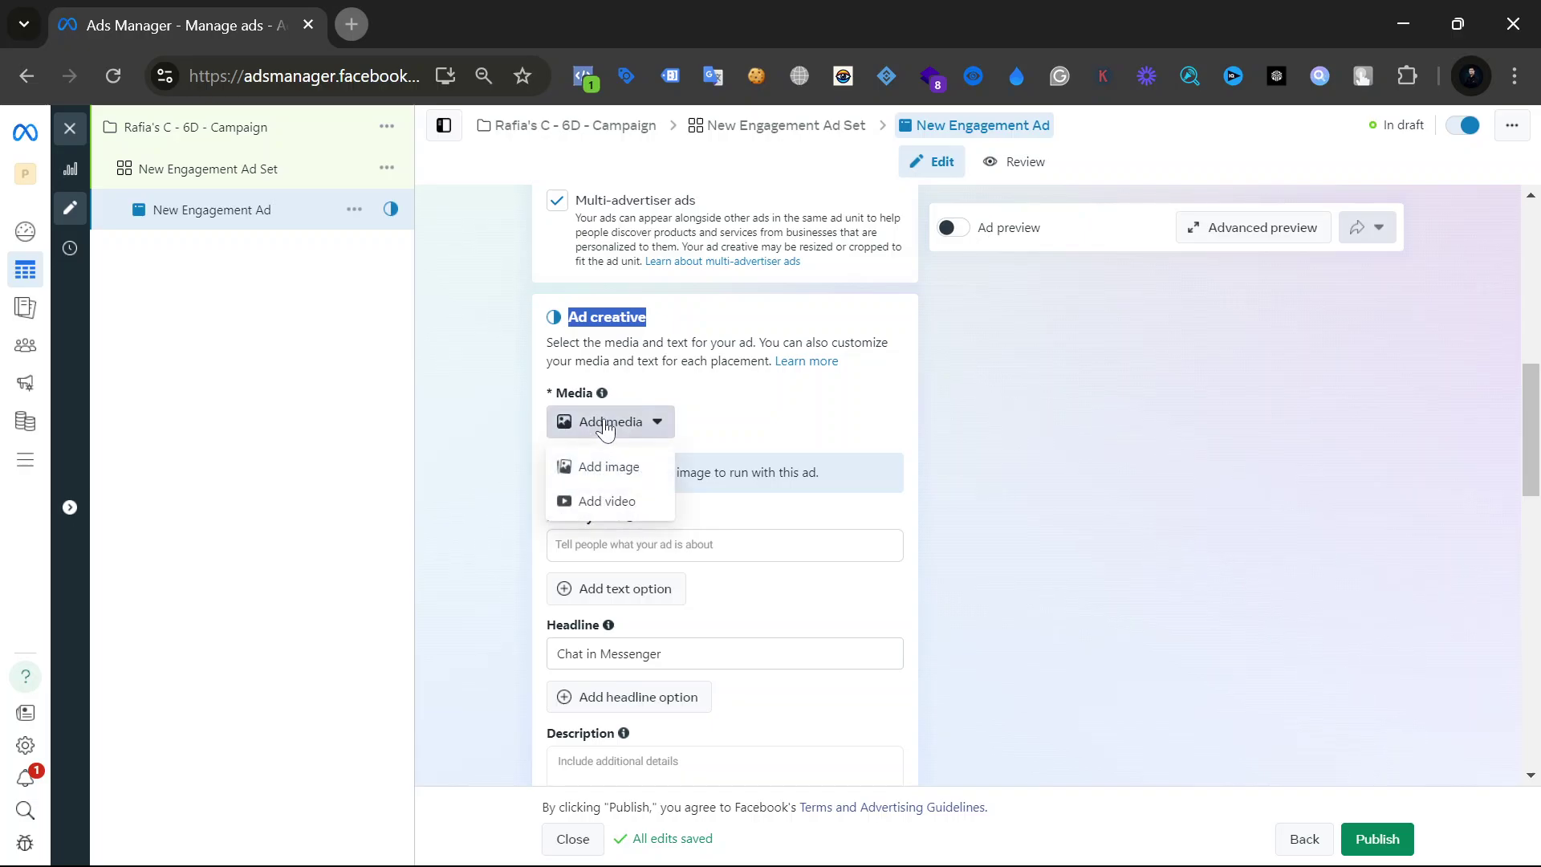
pyautogui.click(610, 468)
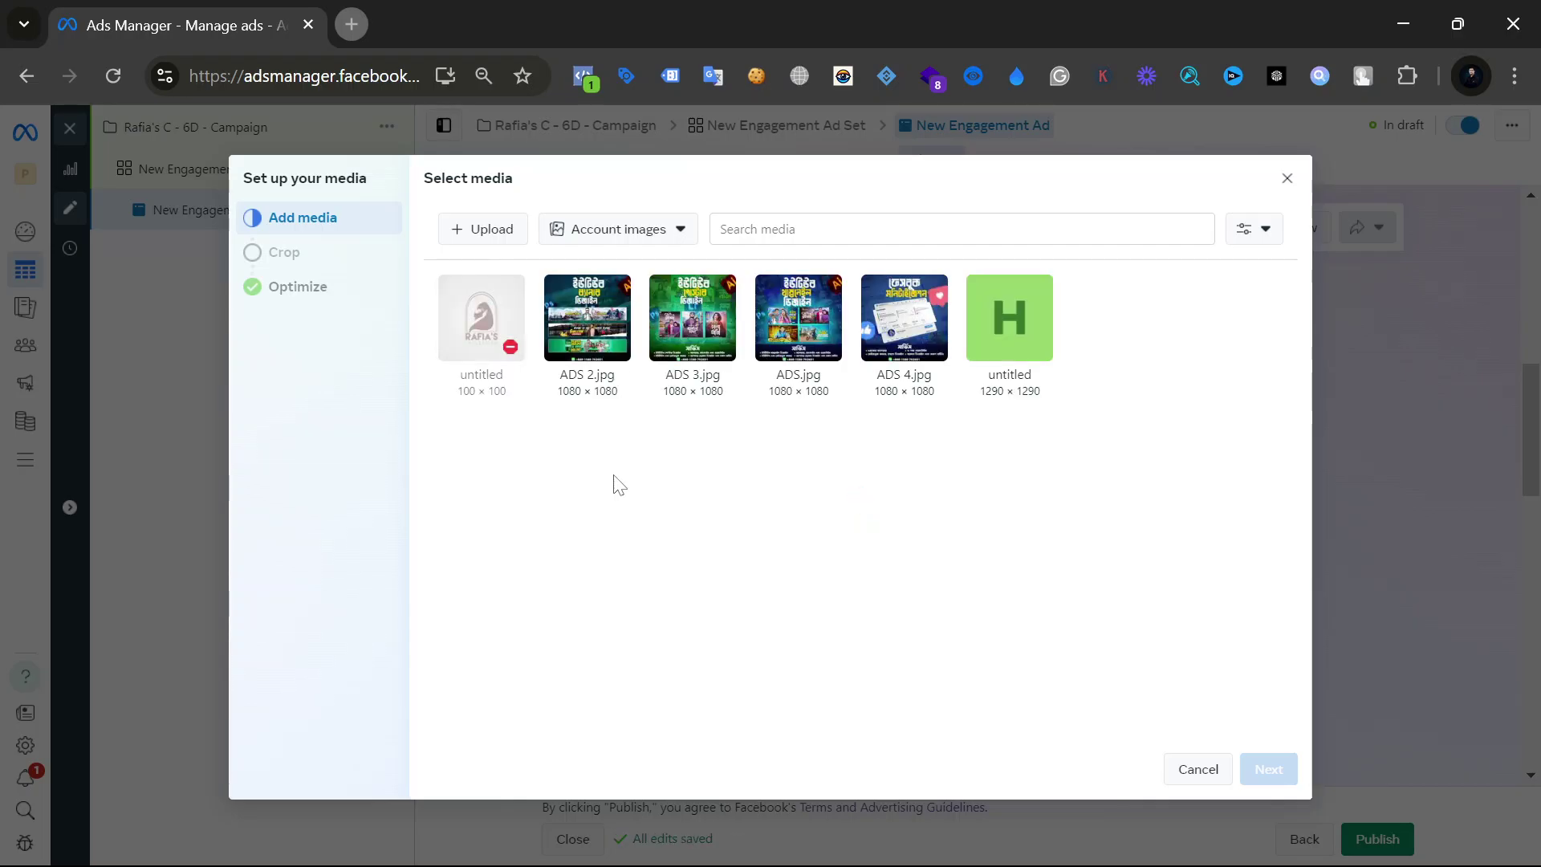
pyautogui.click(603, 337)
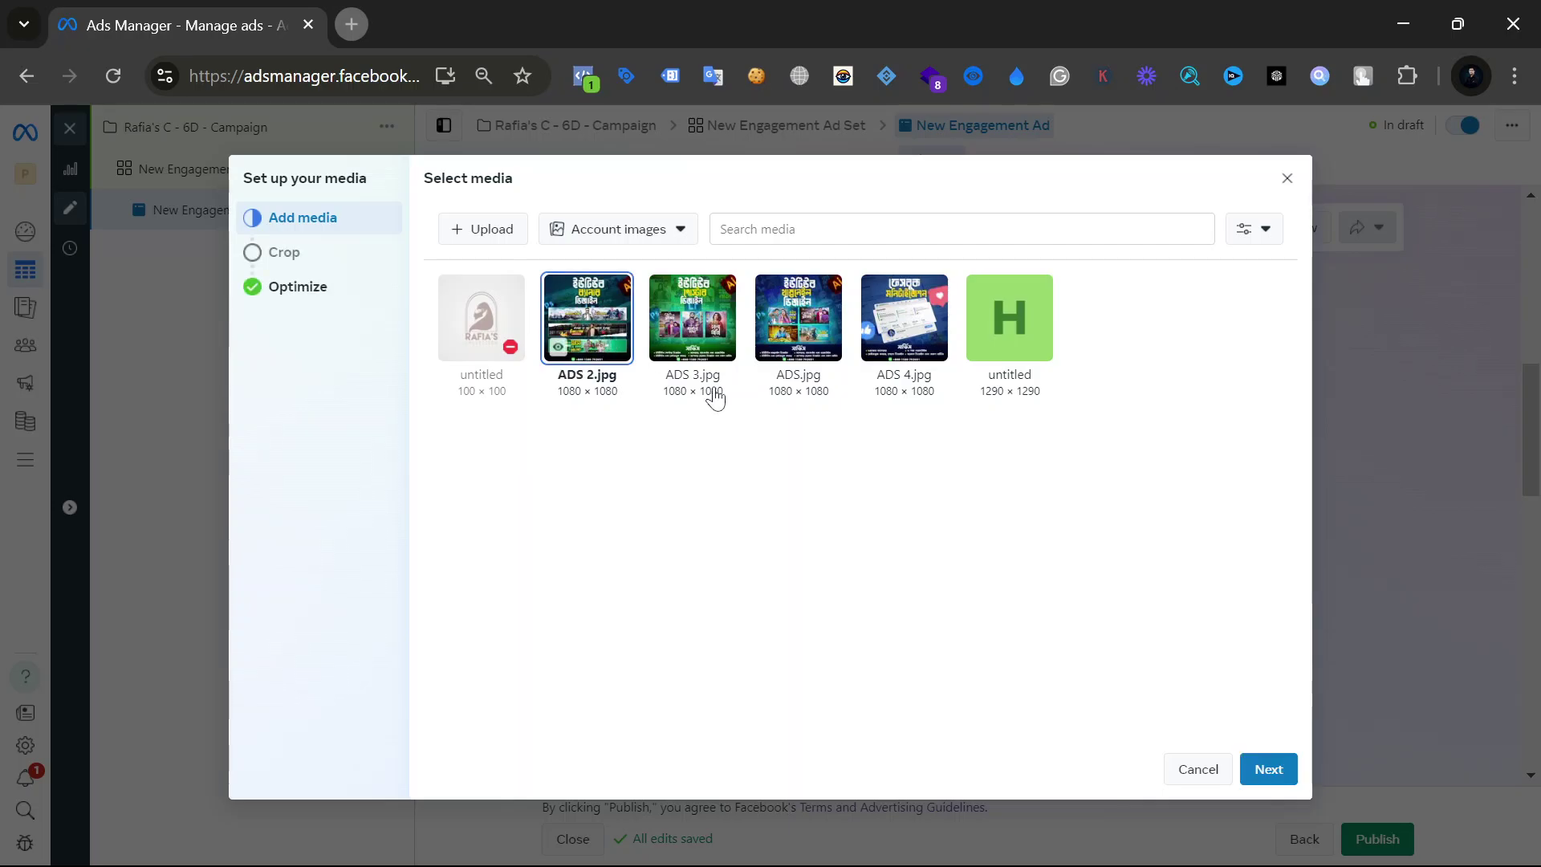
pyautogui.click(1266, 770)
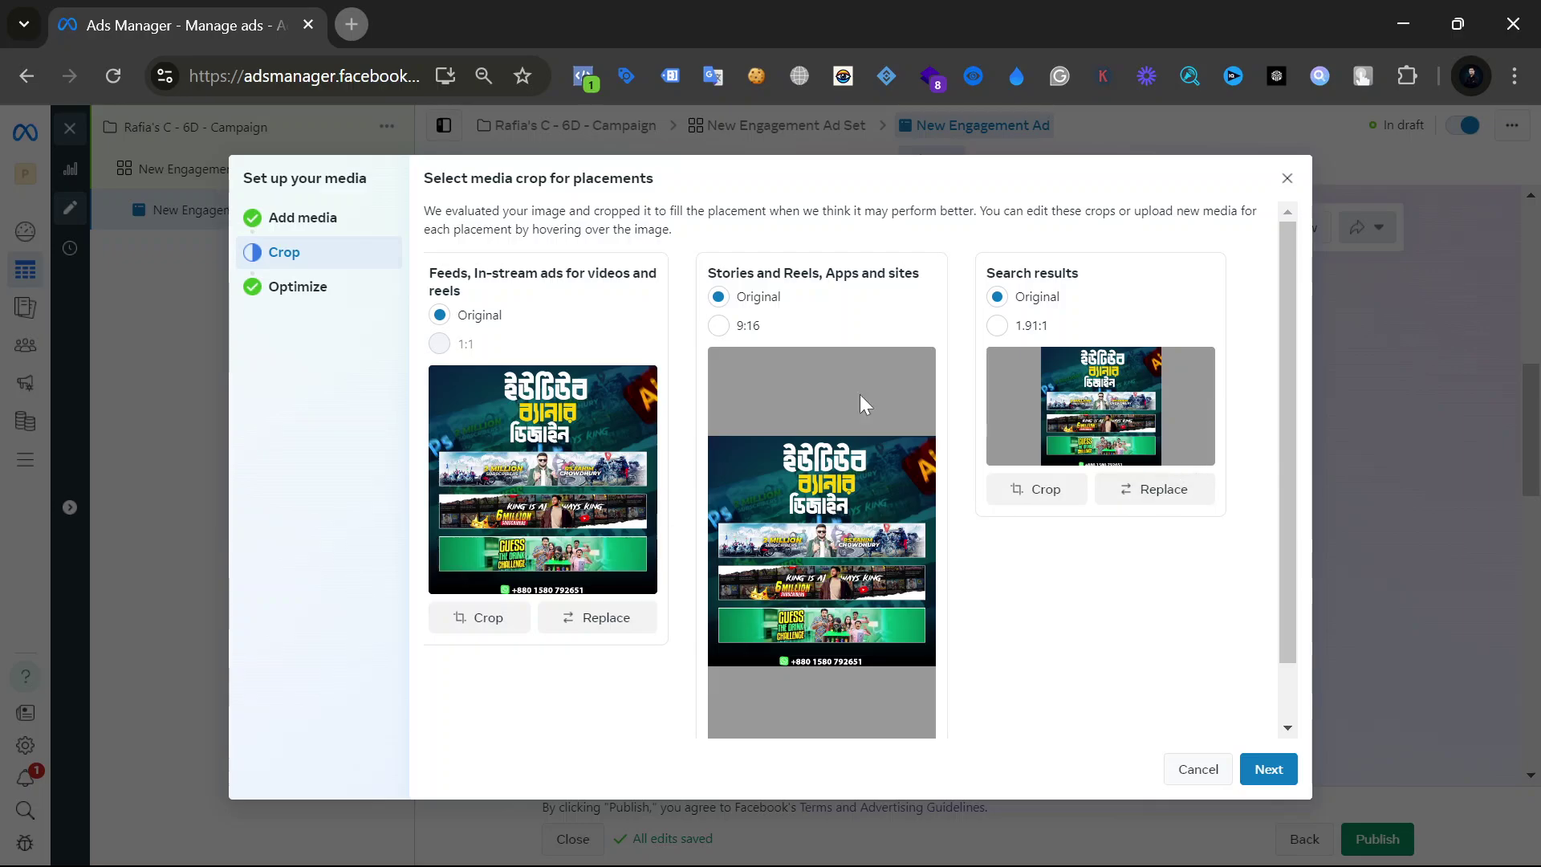
# Compare the 9:16 crop for Stories and Reels and the 1.91:1 crop for Search results with Original, leaving both on Original.
pyautogui.click(1000, 330)
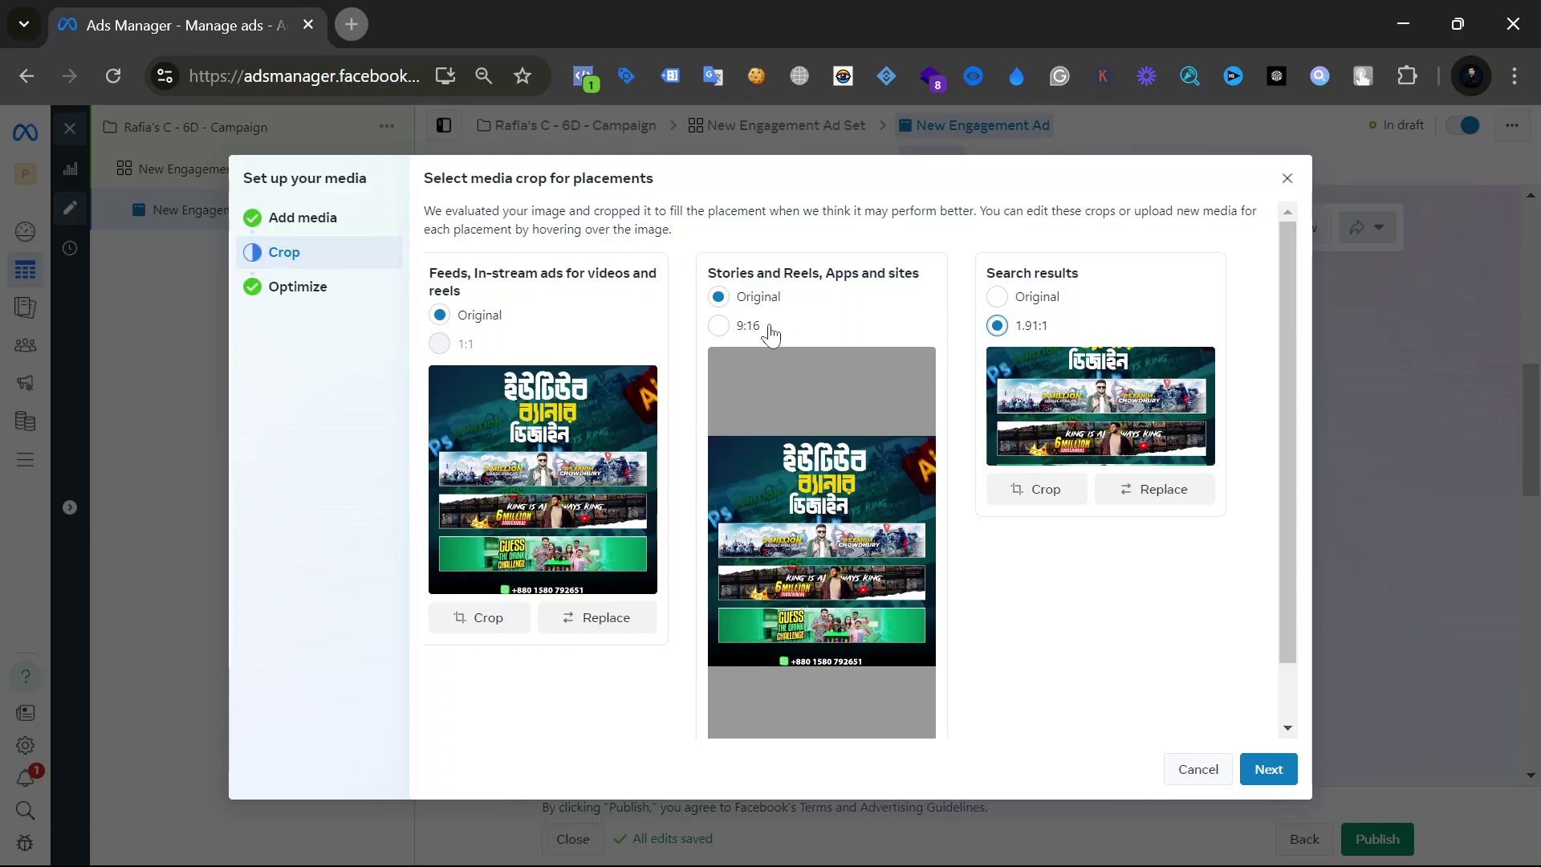
pyautogui.click(740, 331)
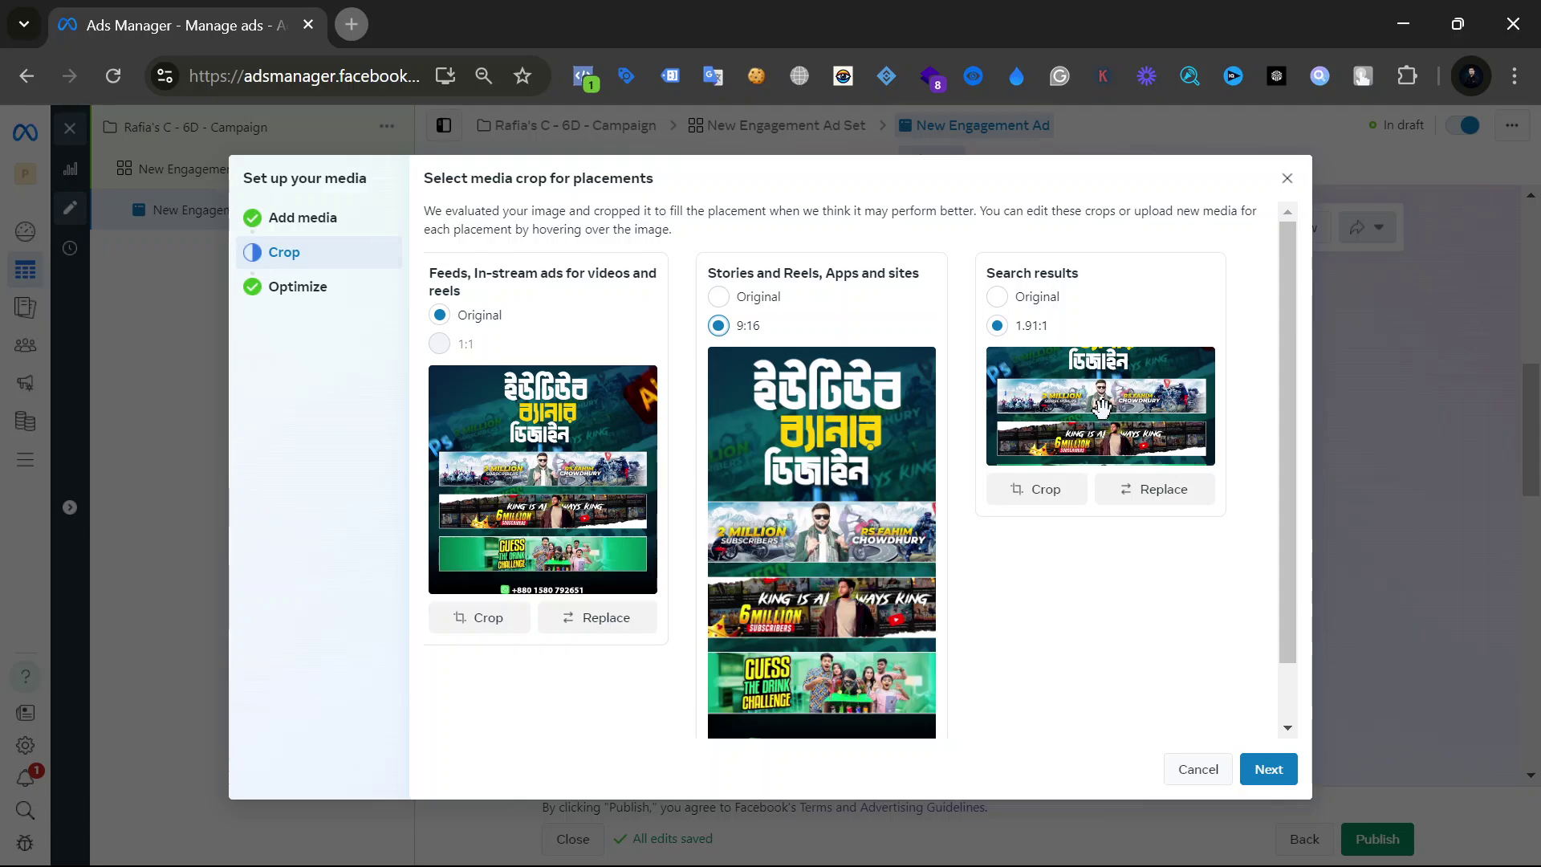
pyautogui.click(1003, 299)
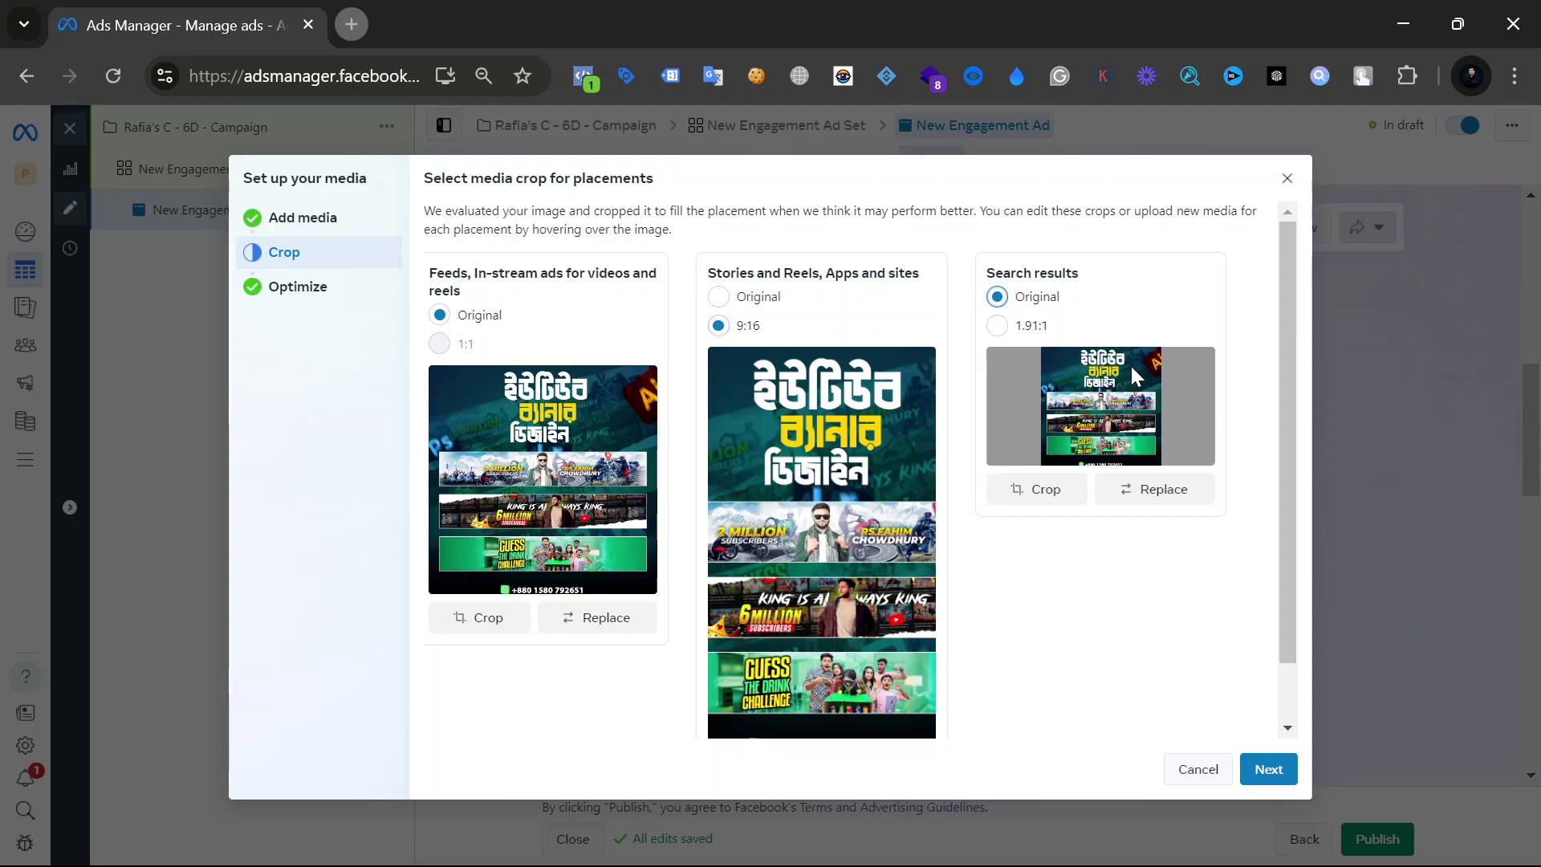
pyautogui.click(998, 337)
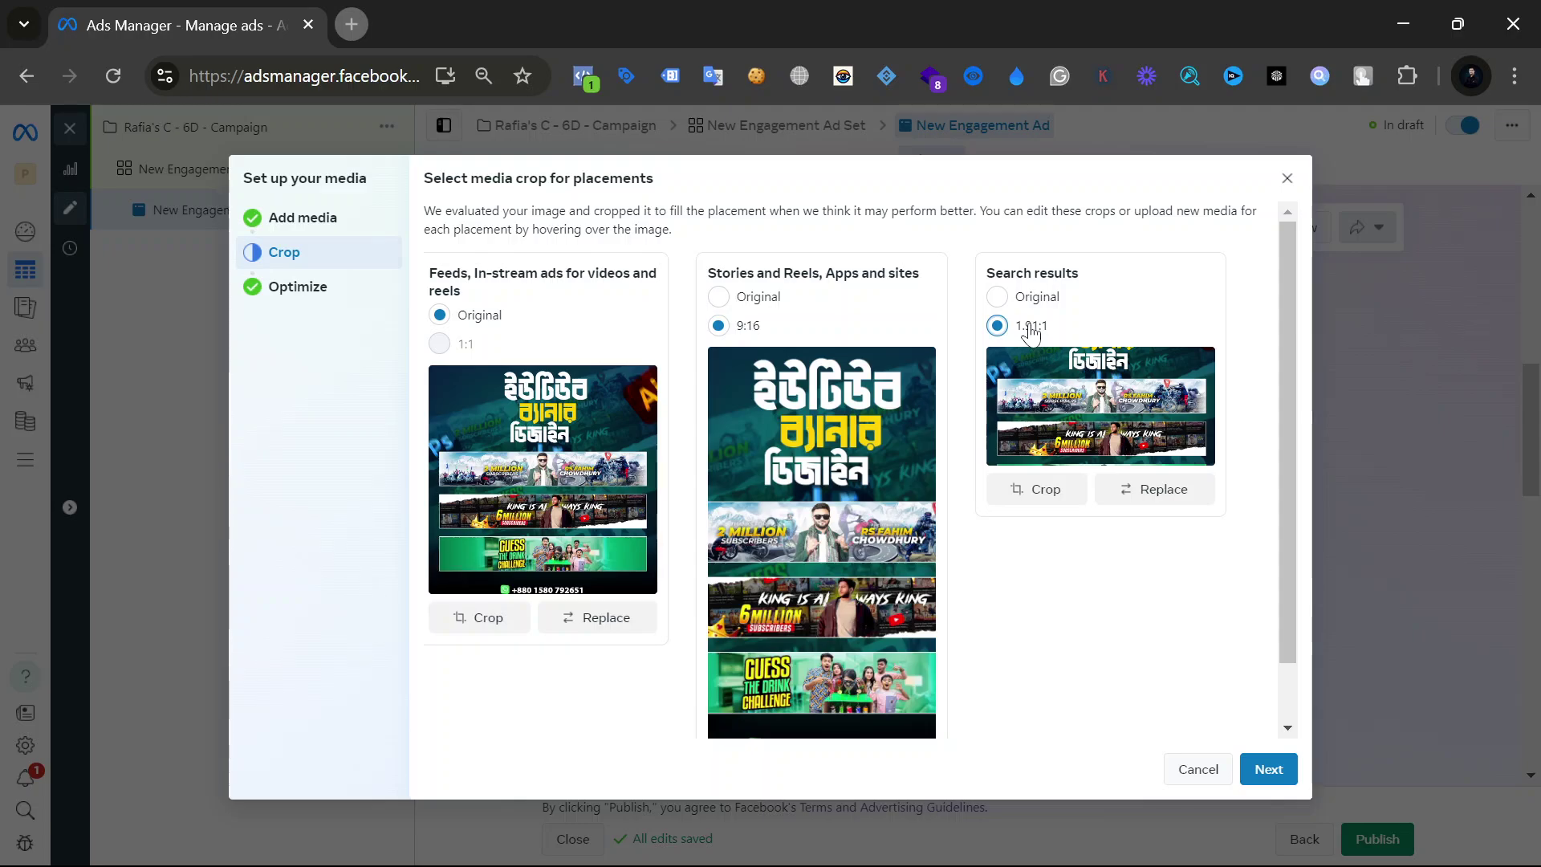
pyautogui.click(998, 298)
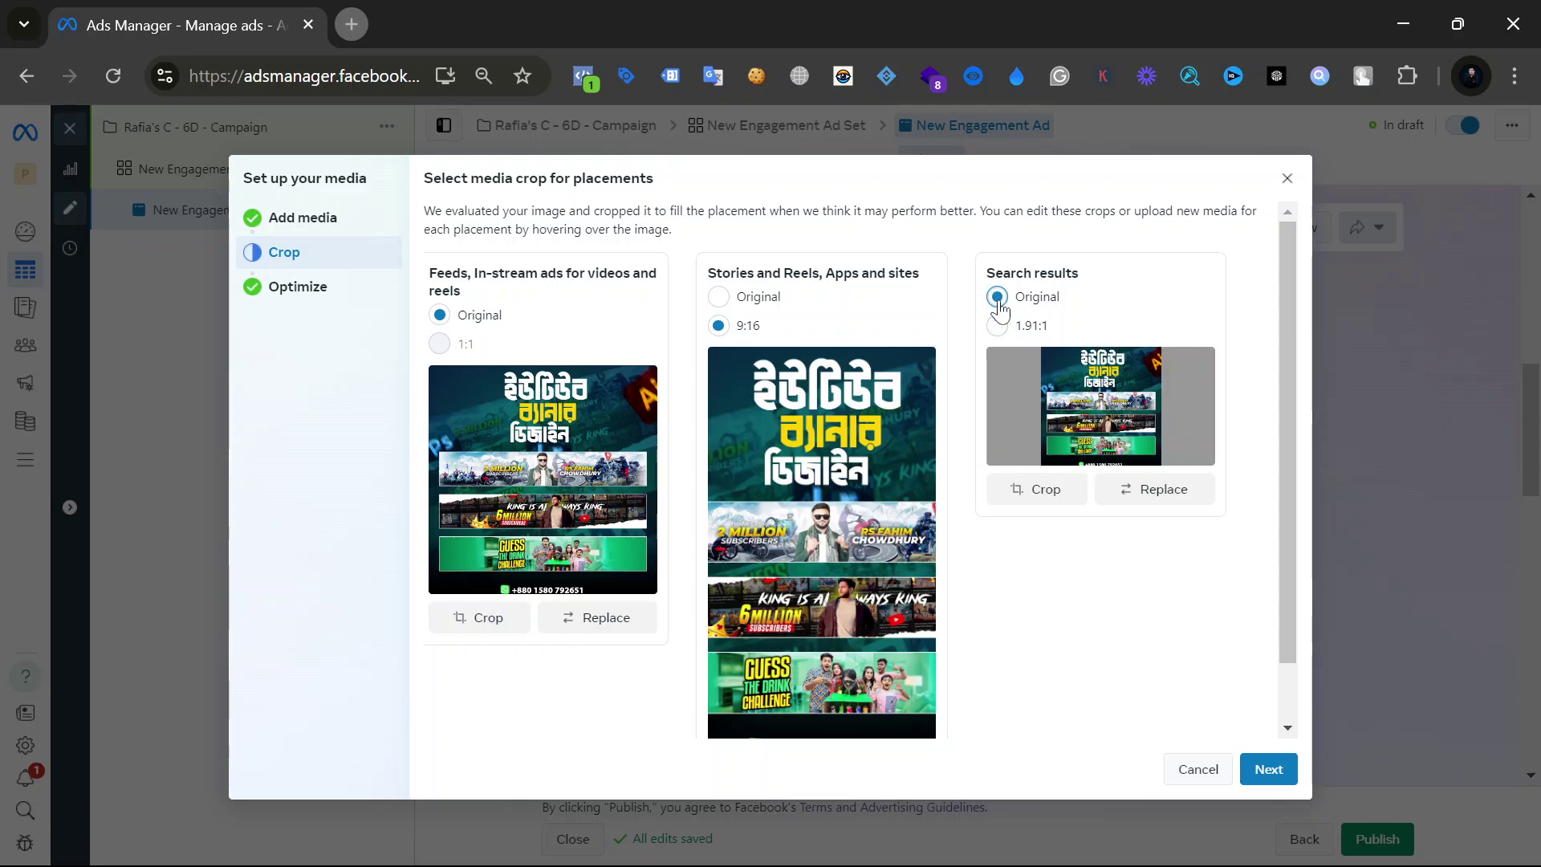
pyautogui.click(719, 297)
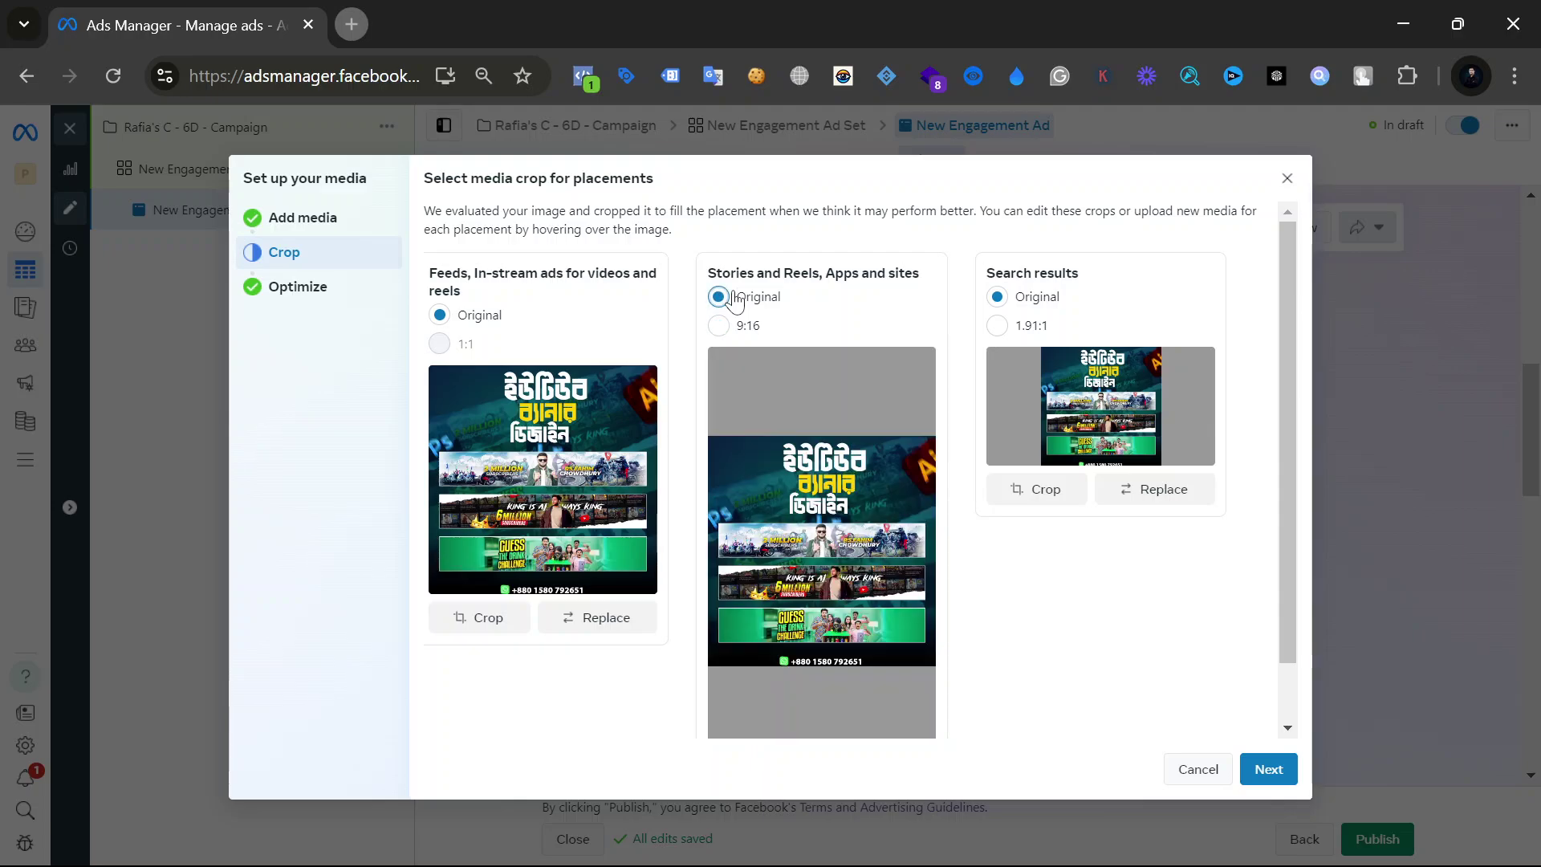
pyautogui.click(720, 327)
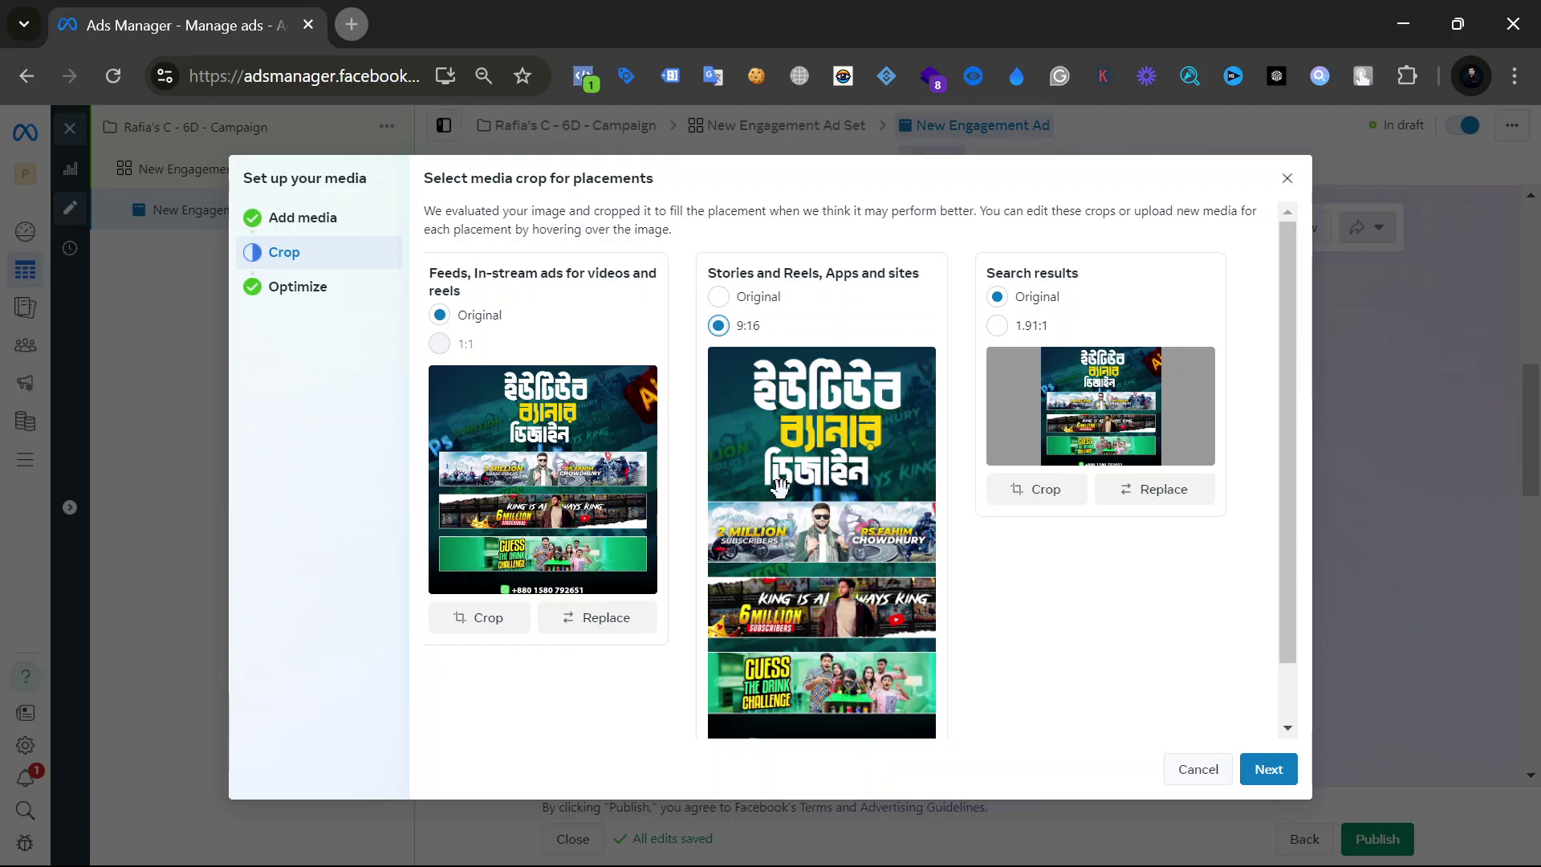
pyautogui.click(718, 297)
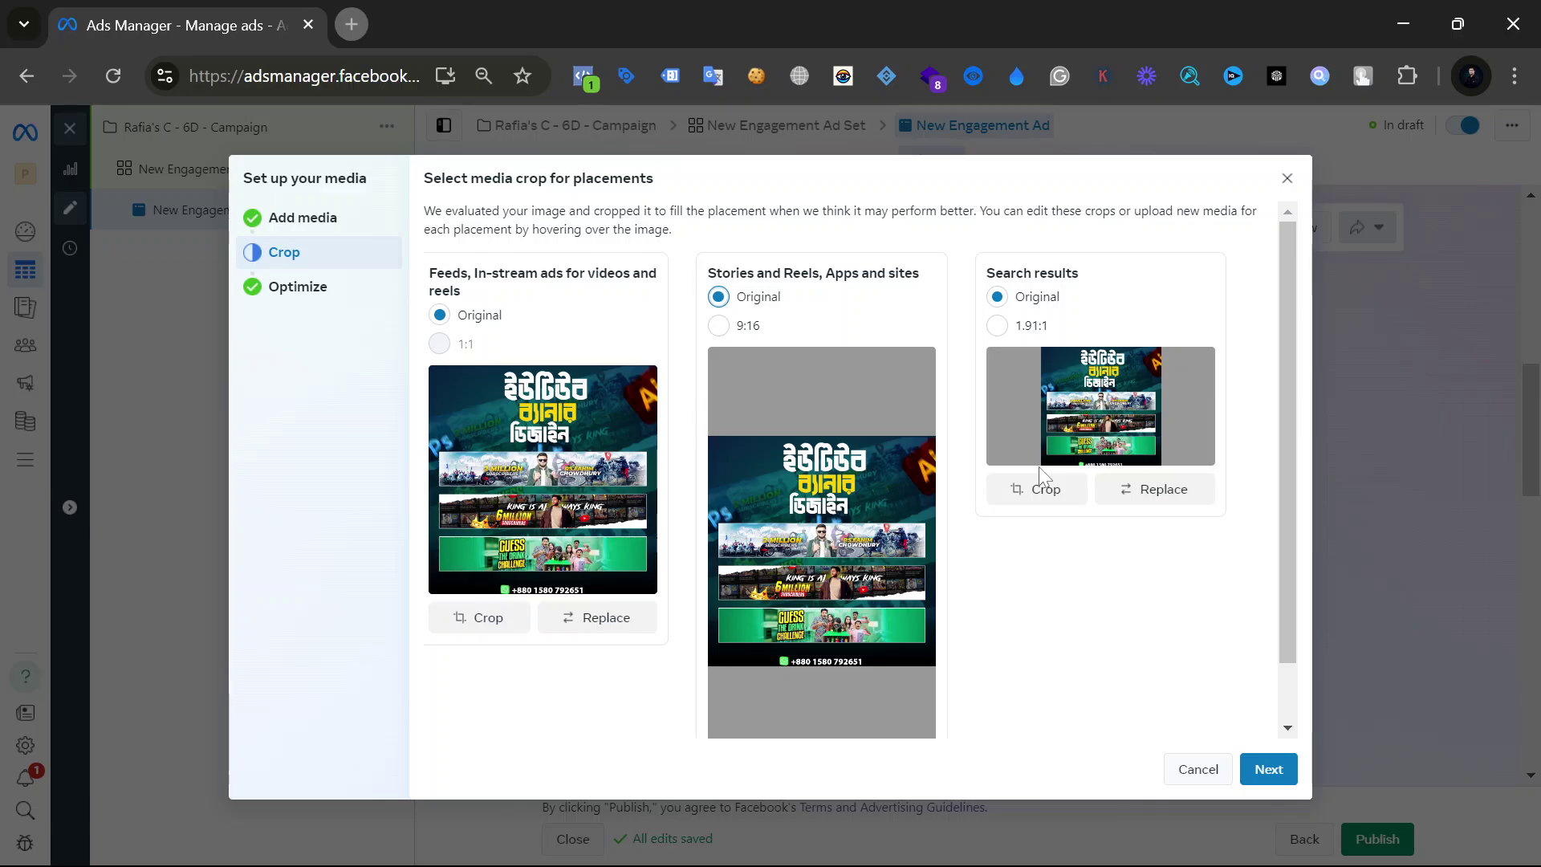
# Accept the placement crops and the default Advantage+ creative enhancements to finish setting up the ad's media.
pyautogui.click(1266, 765)
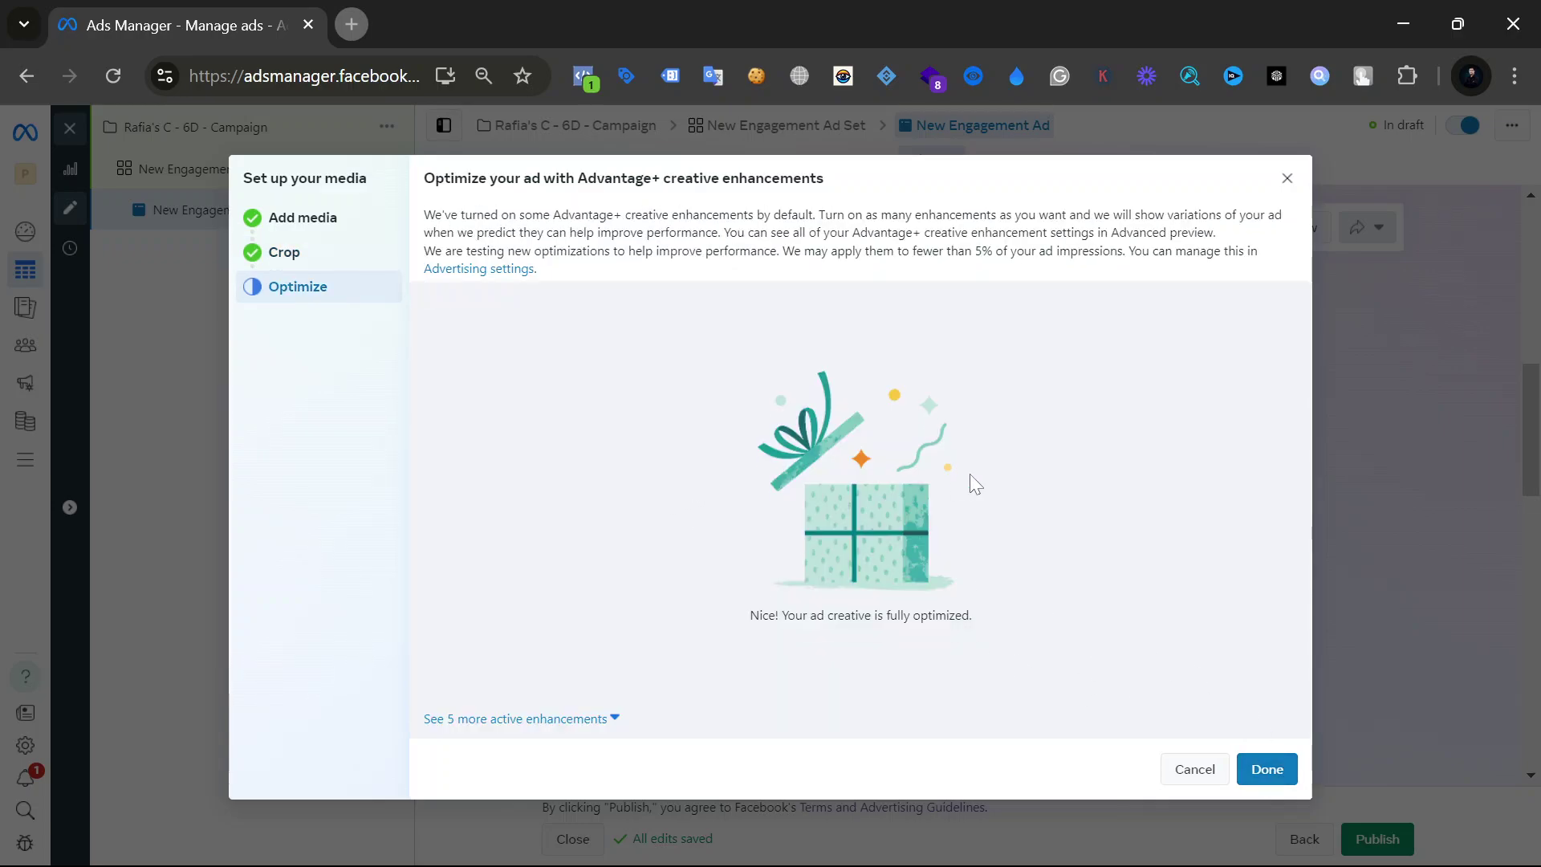
pyautogui.click(1268, 772)
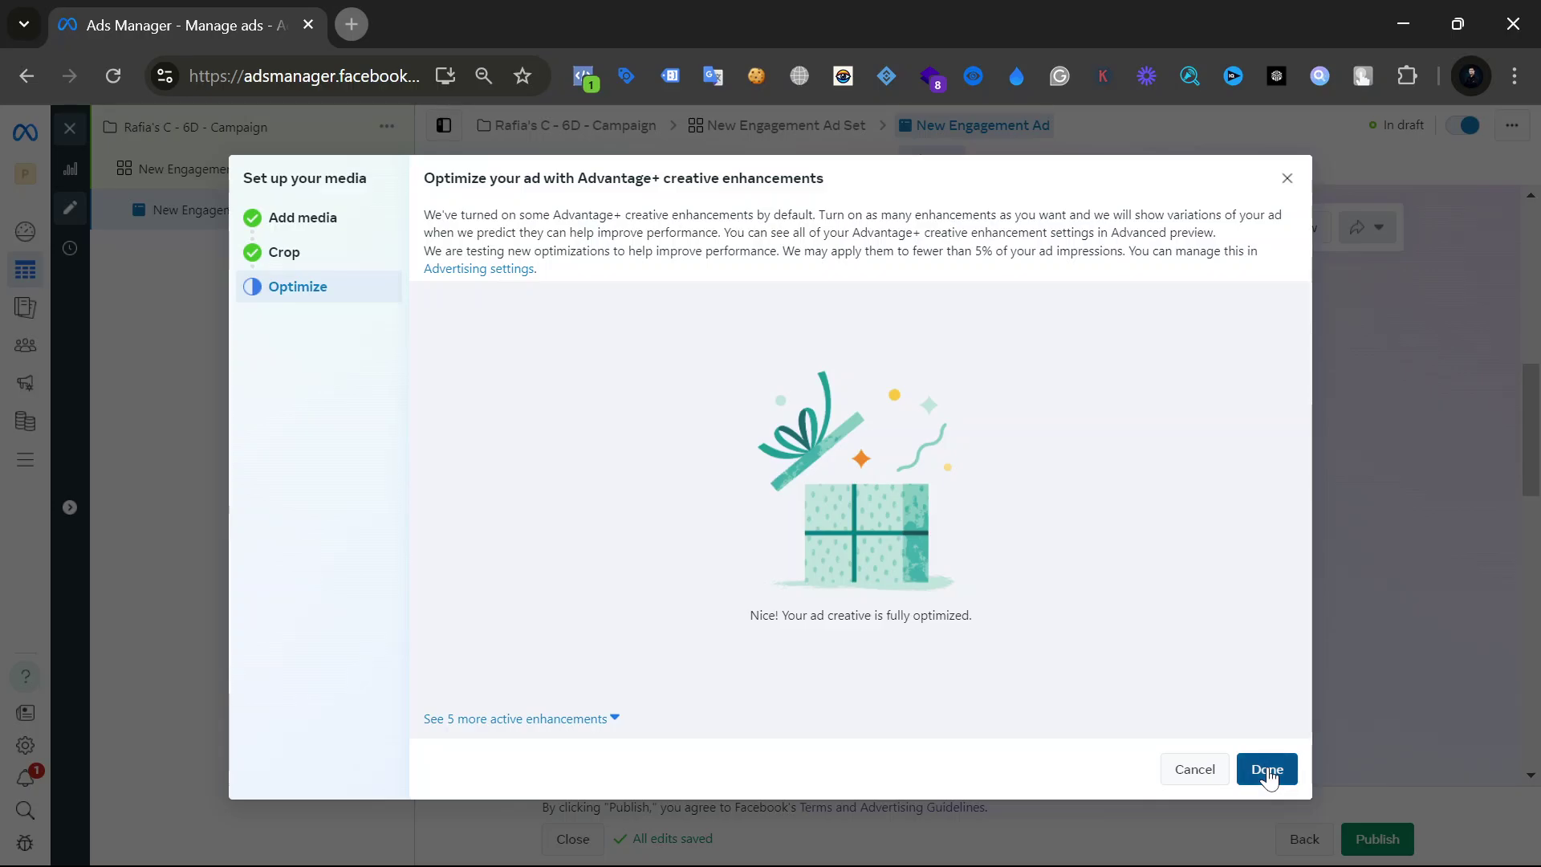
pyautogui.click(1268, 772)
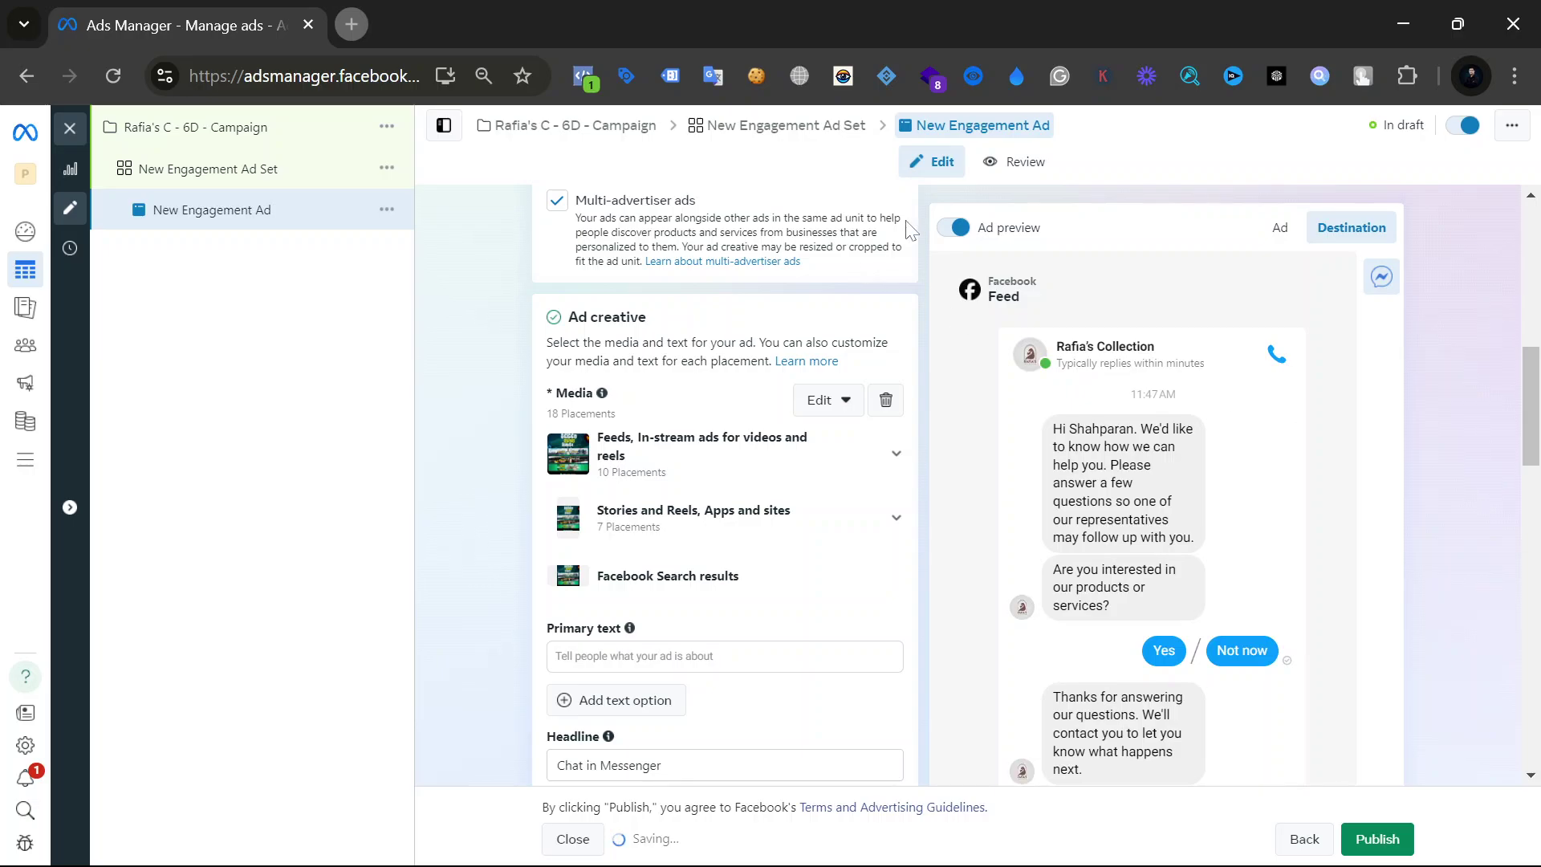
# Show the ad version of the preview and examine the warnings about placements the ad won't deliver to.
pyautogui.click(1279, 228)
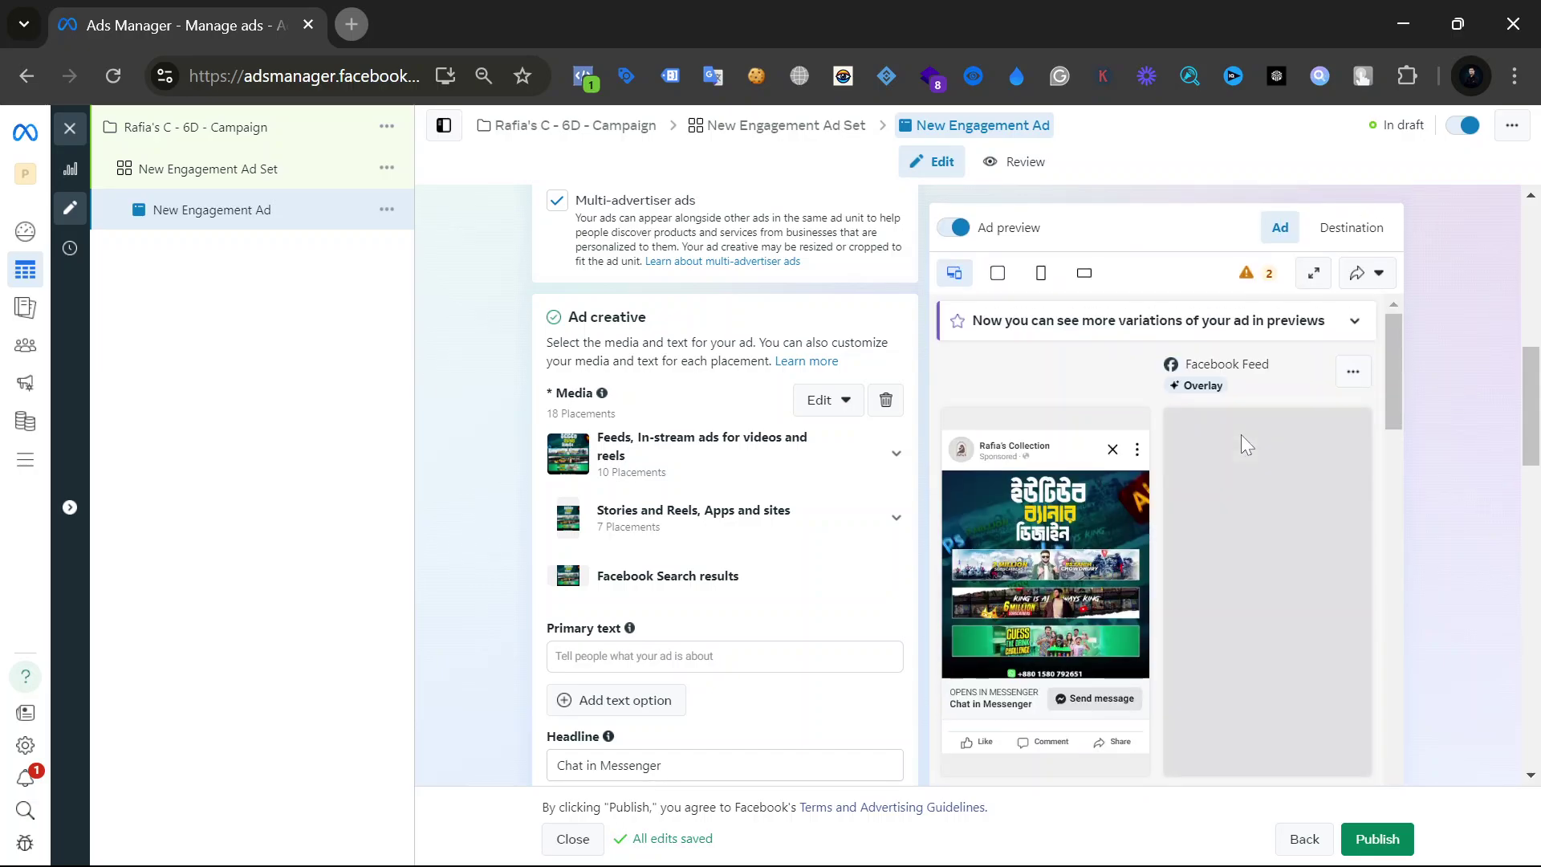
pyautogui.click(1256, 277)
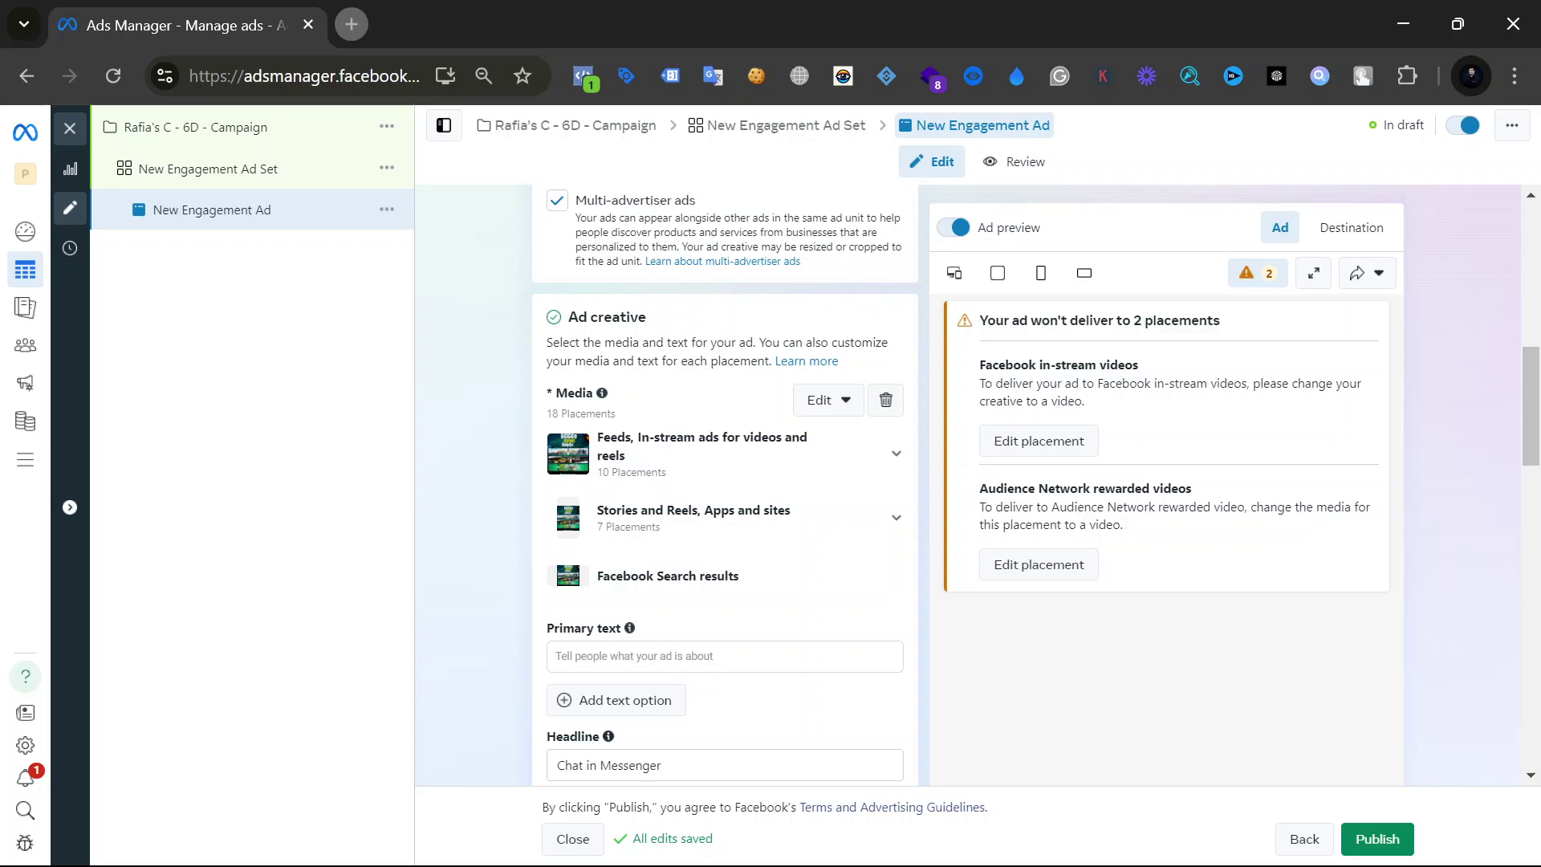
pyautogui.moveTo(1038, 487); pyautogui.dragTo(1231, 498)
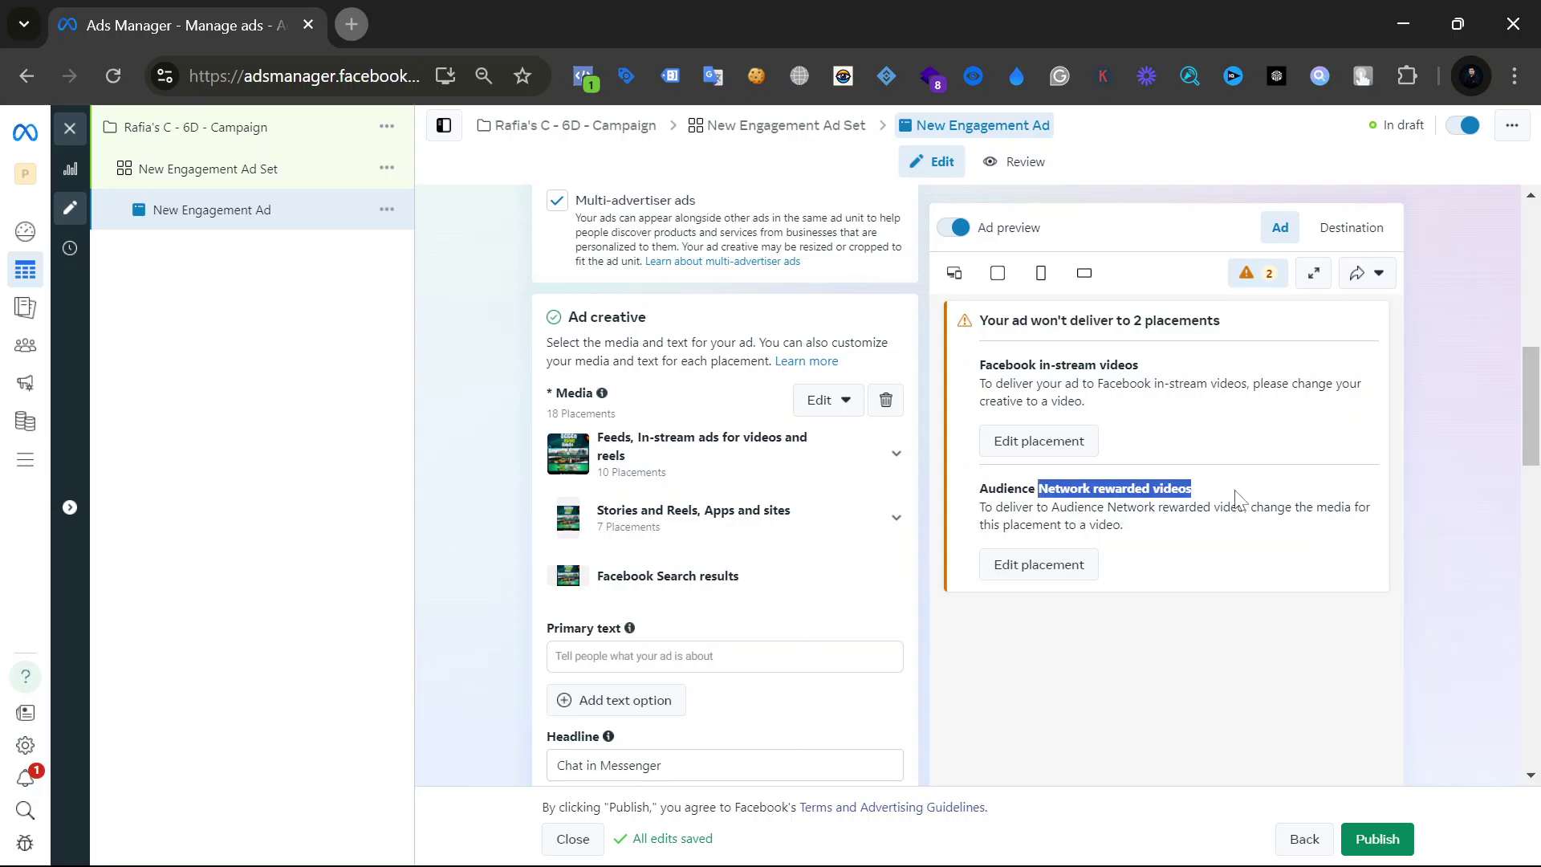
pyautogui.click(1304, 507)
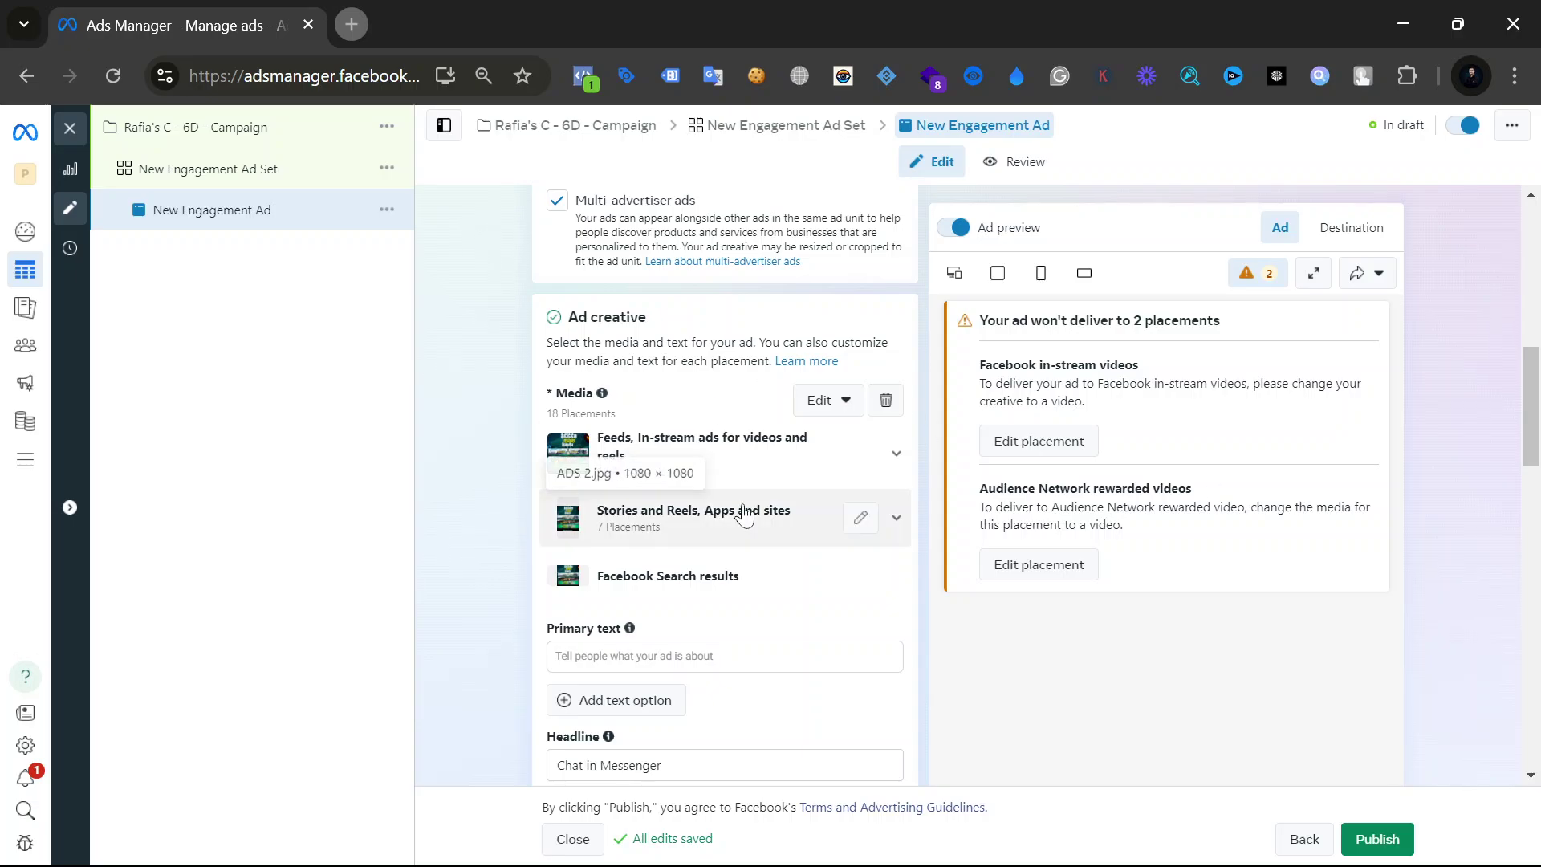
# Add four more primary text options to the ad creative so it has five, and start editing the first one.
pyautogui.scroll(-2, 739, 514)
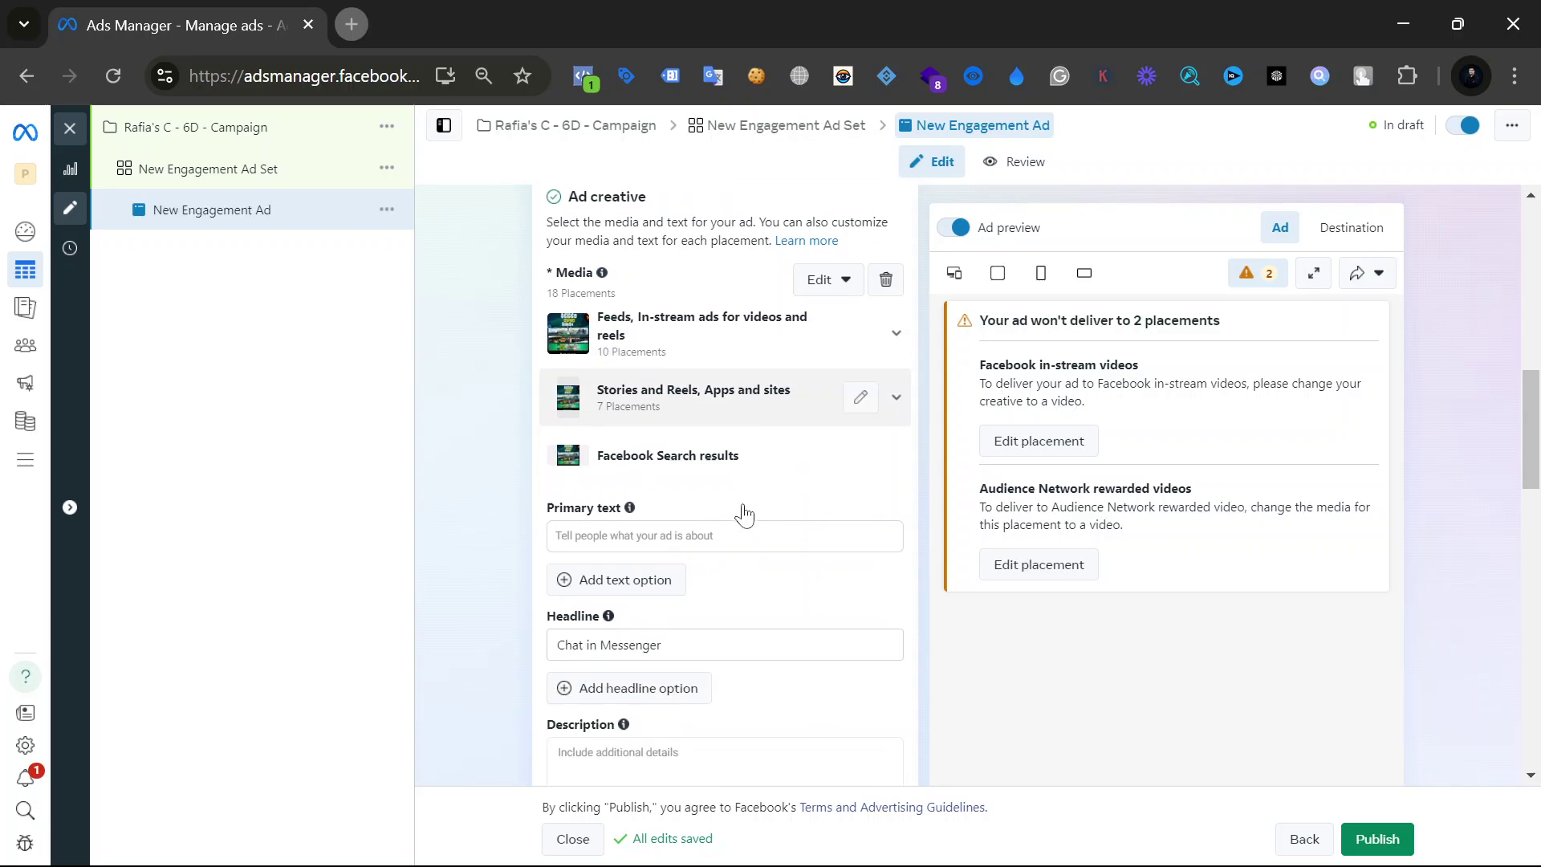
pyautogui.click(714, 535)
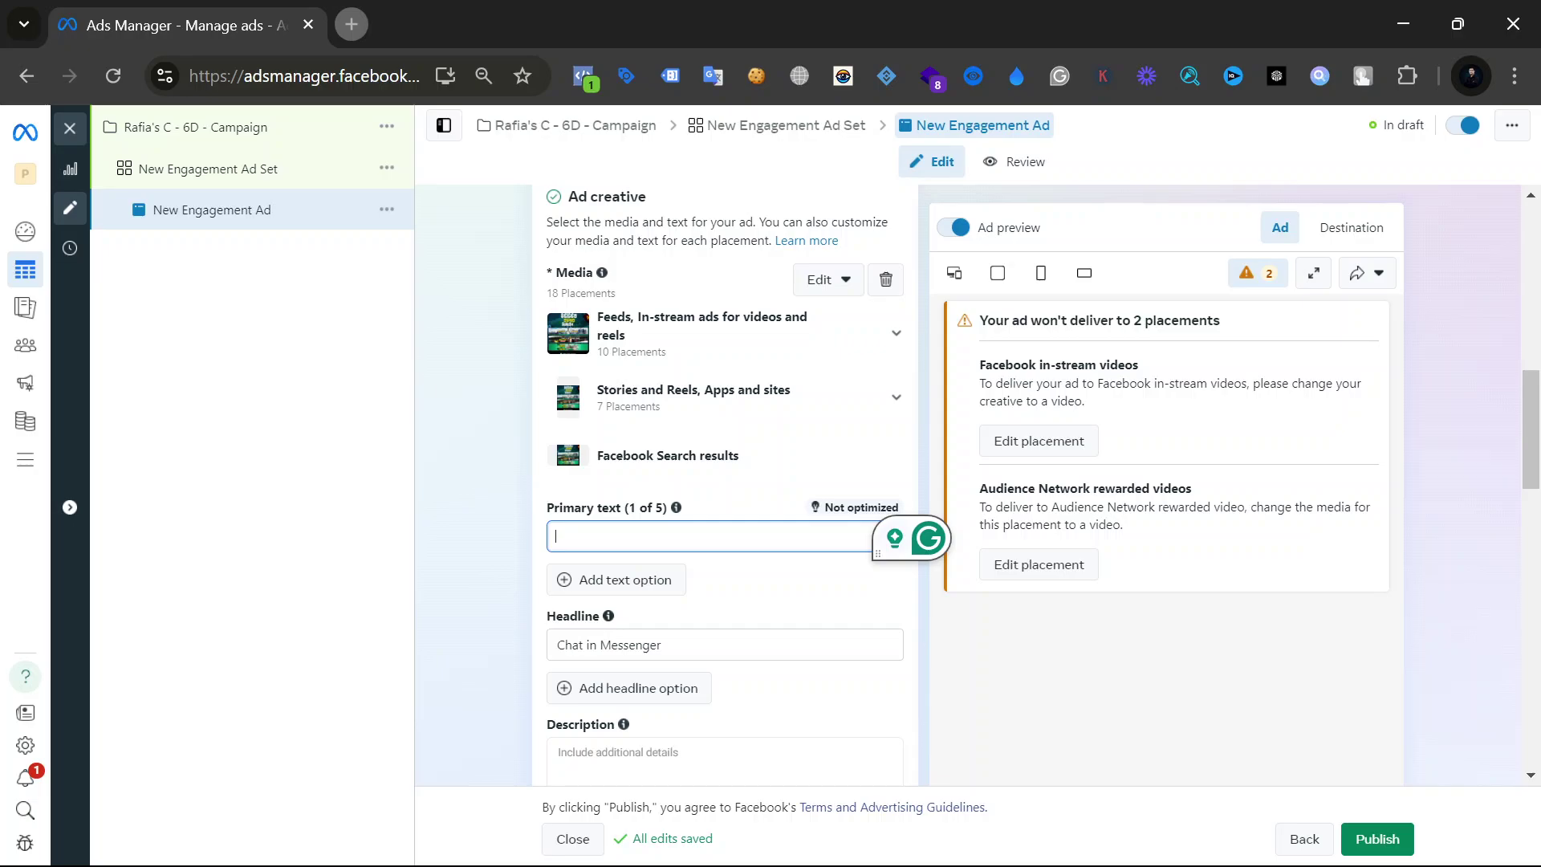
pyautogui.click(617, 593)
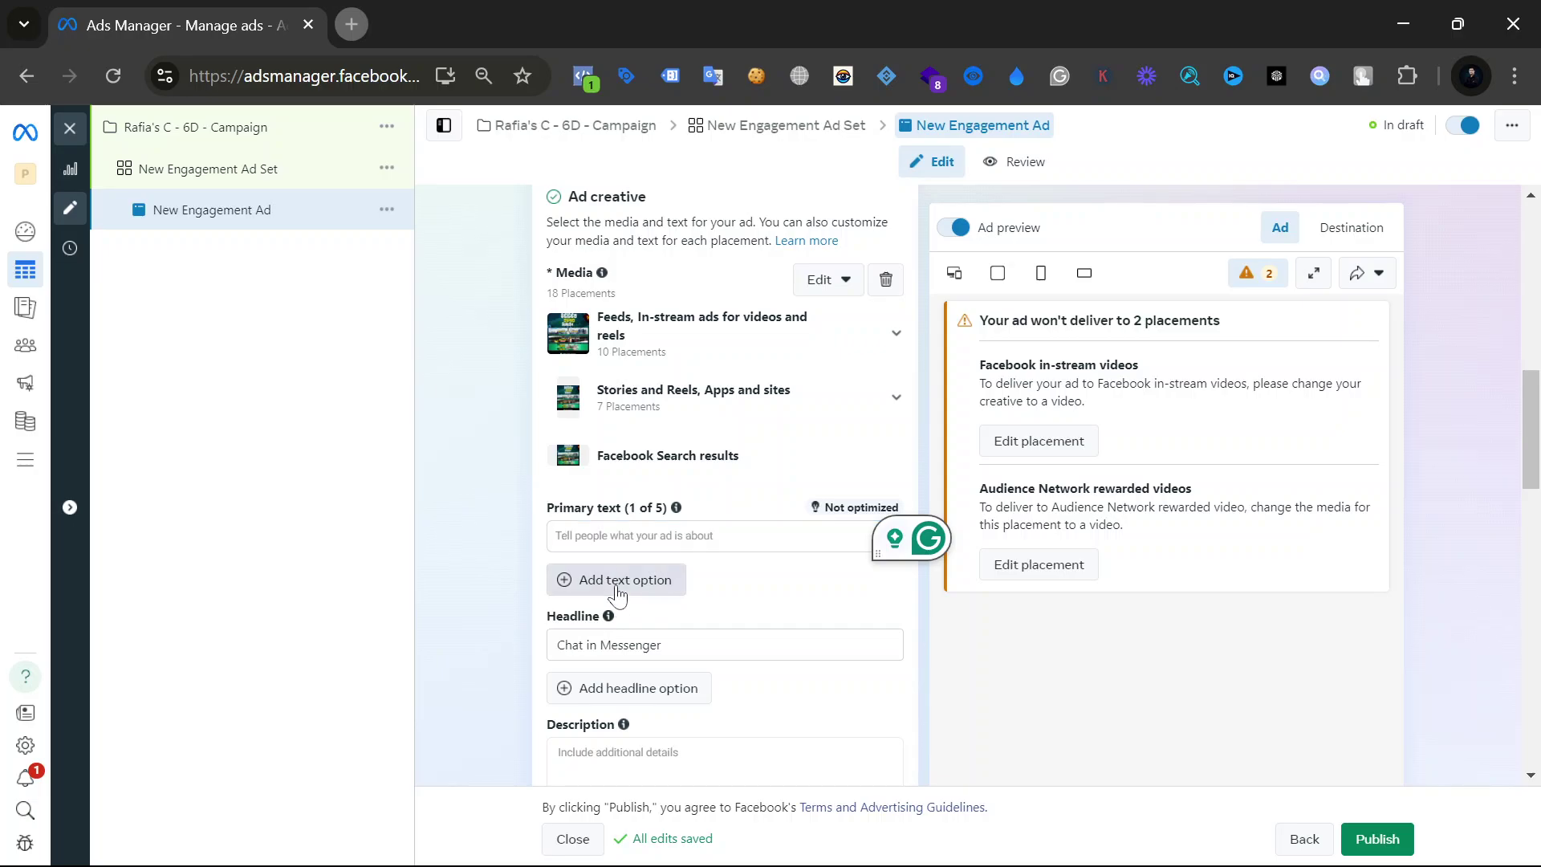
pyautogui.click(617, 593)
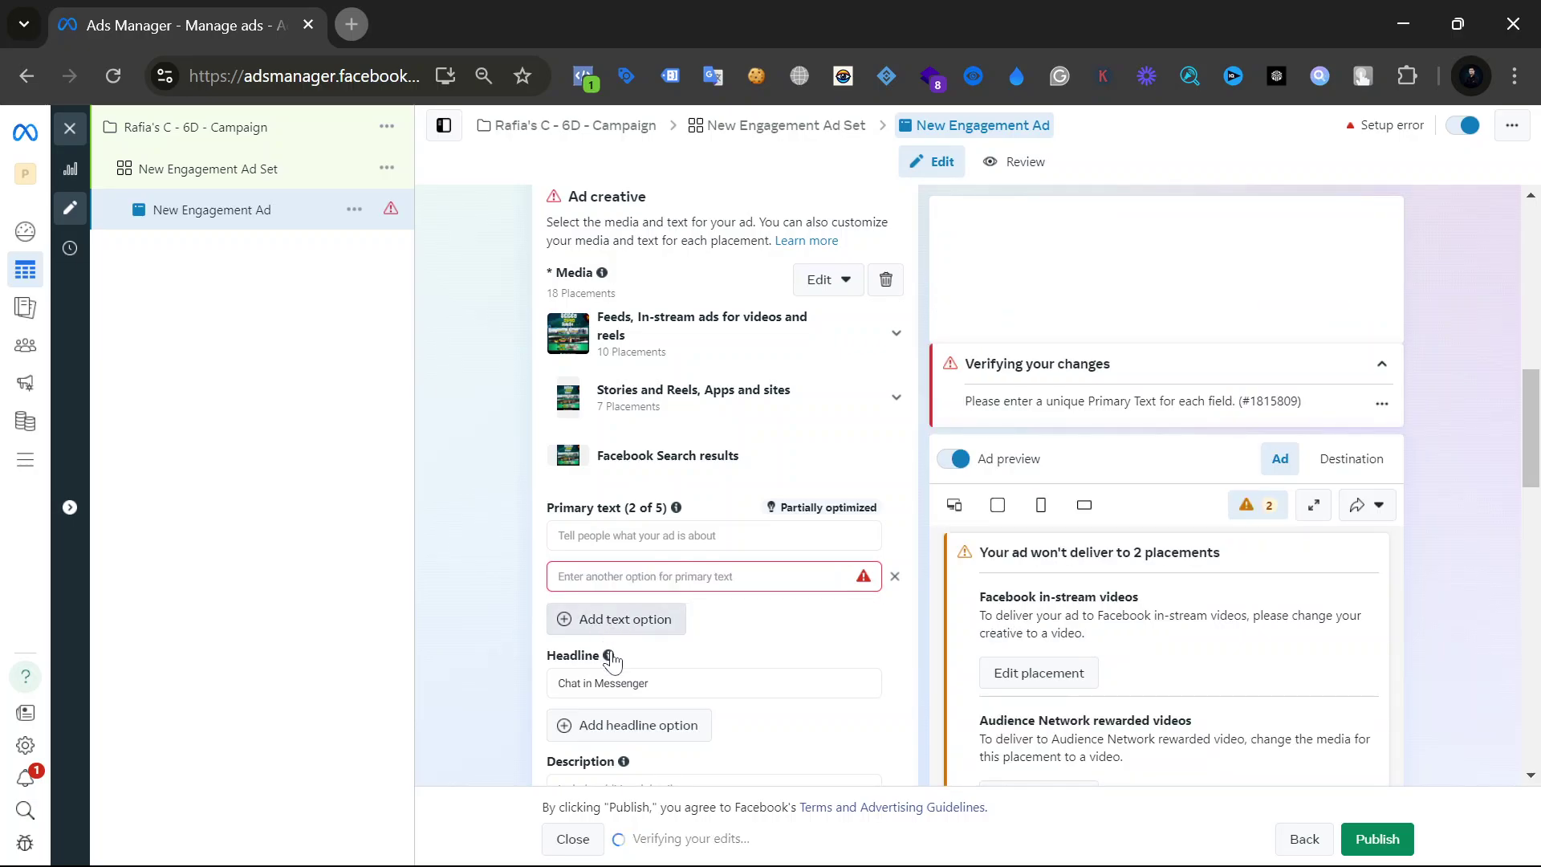
pyautogui.click(654, 631)
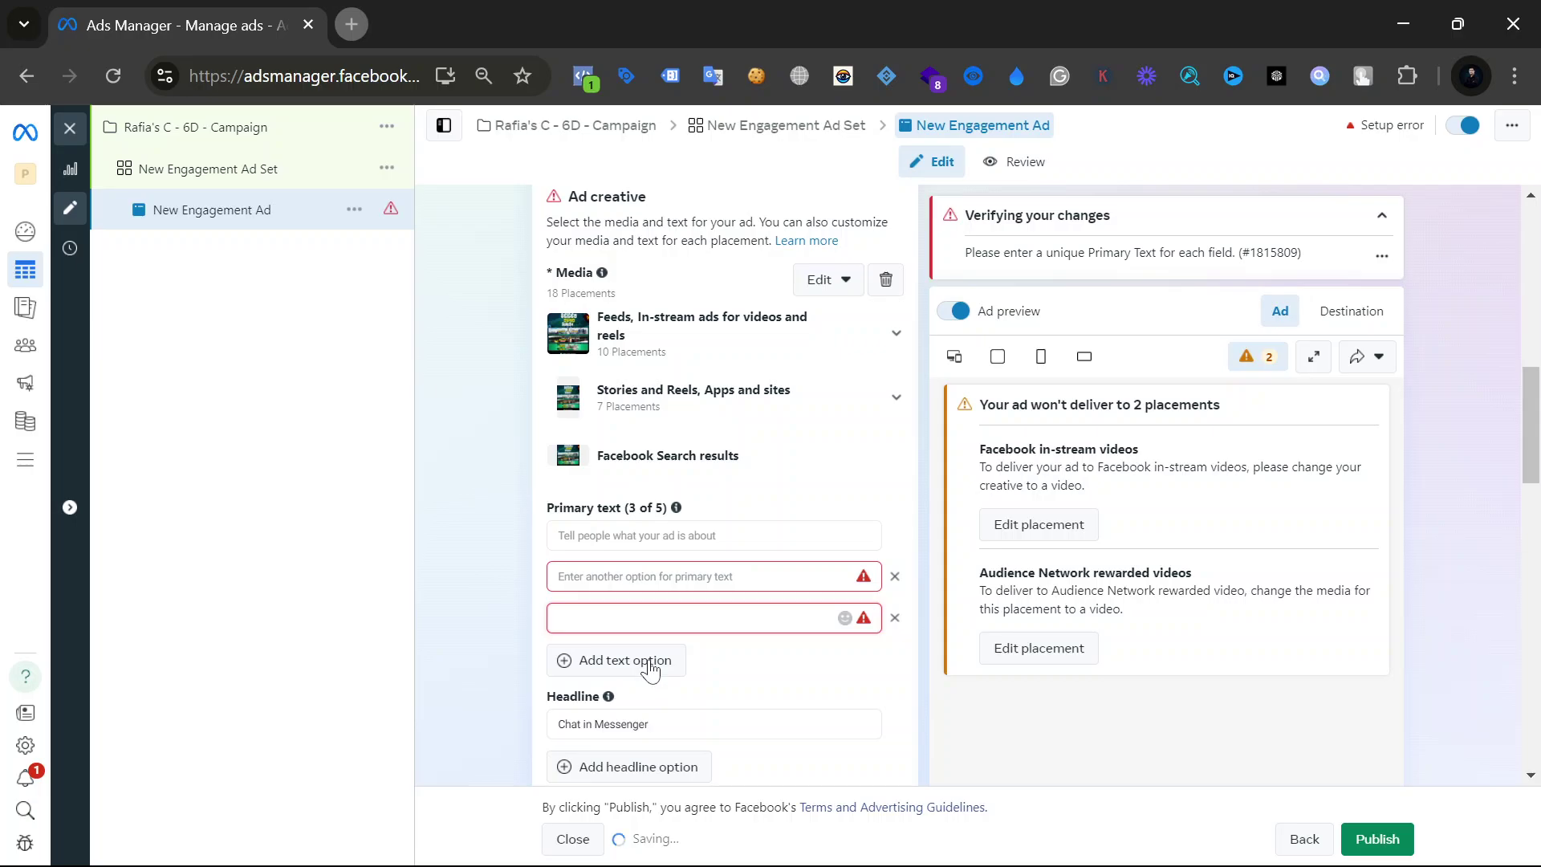
pyautogui.click(654, 671)
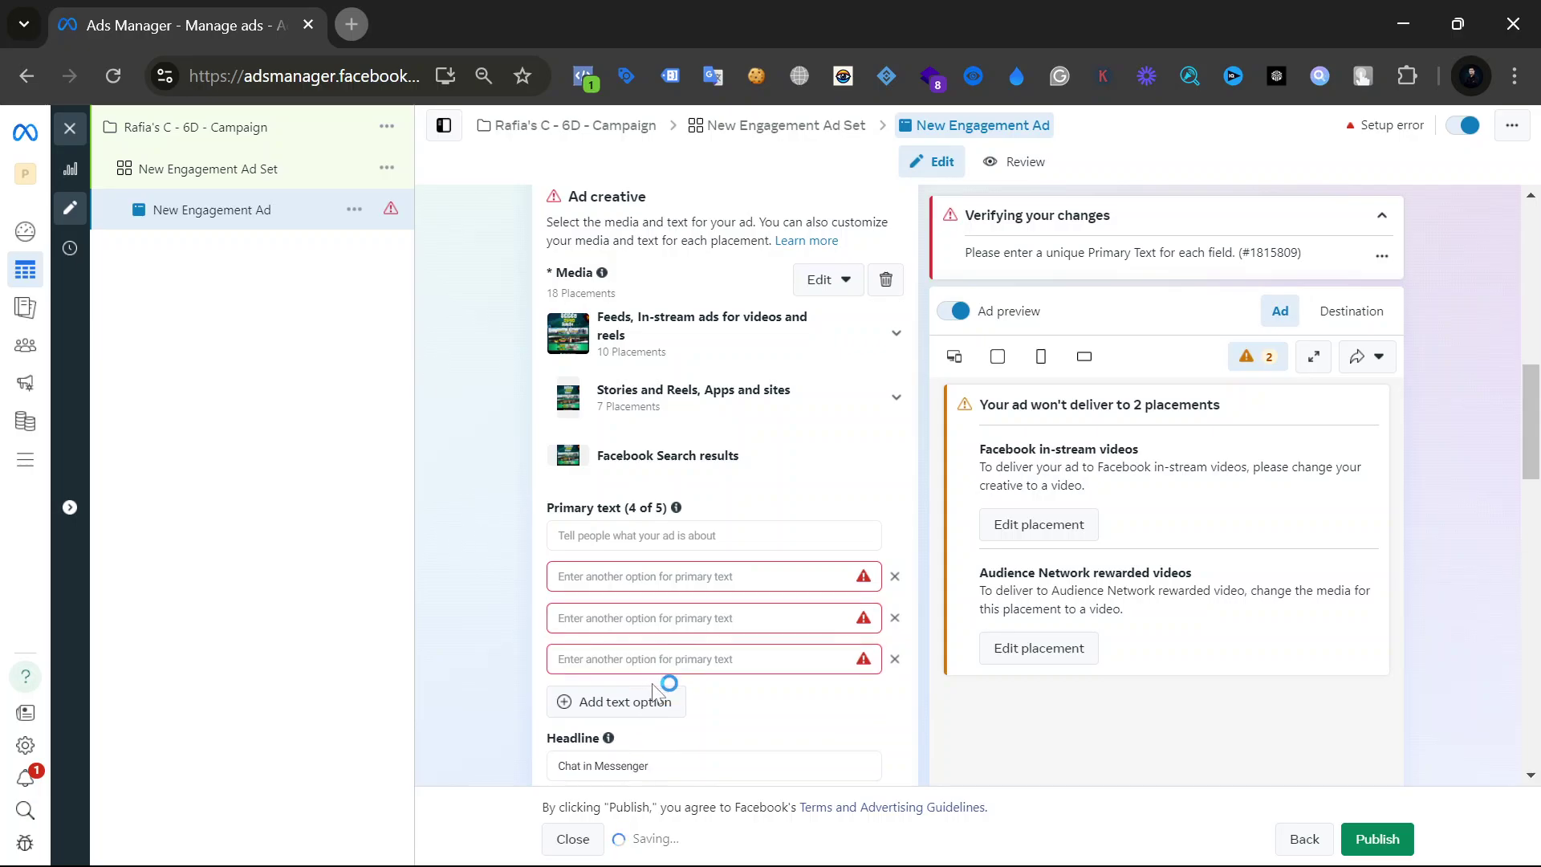
pyautogui.click(653, 706)
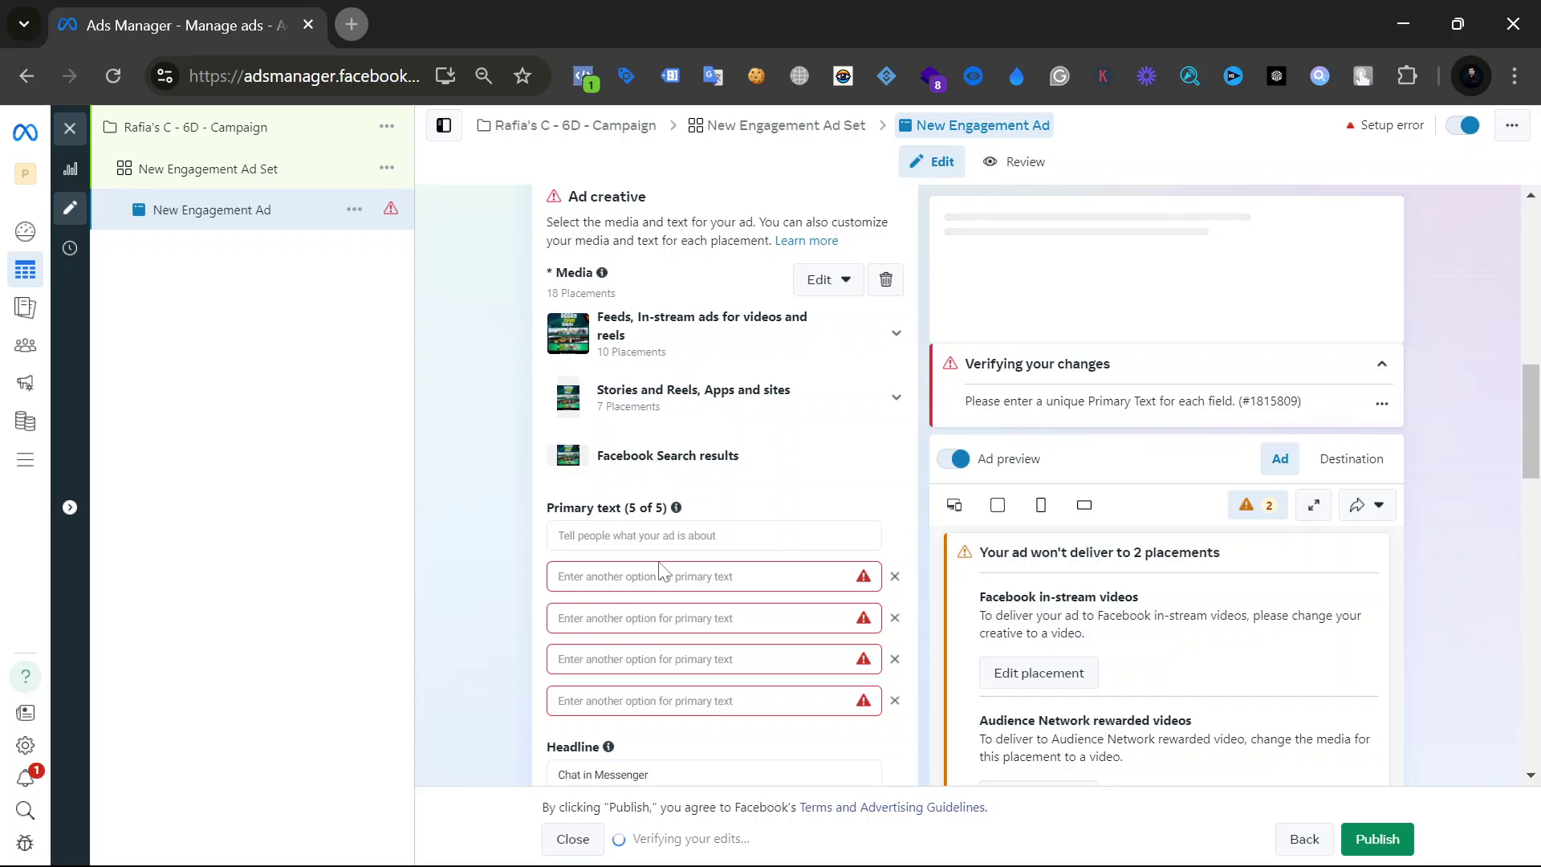
pyautogui.click(664, 536)
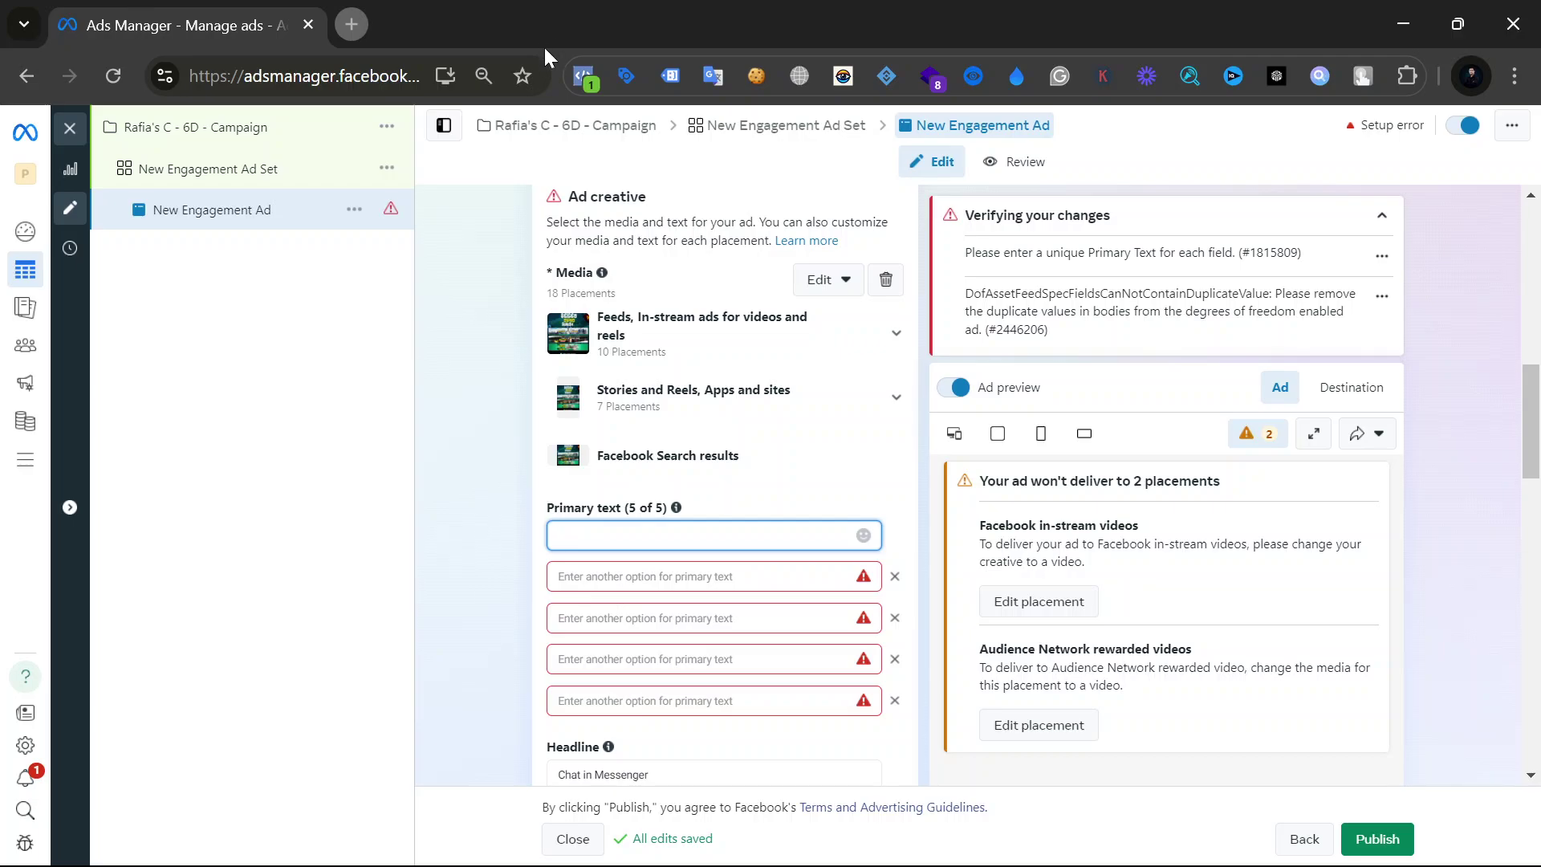
# Switch to ChatGPT in a new browser tab.
pyautogui.click(361, 20)
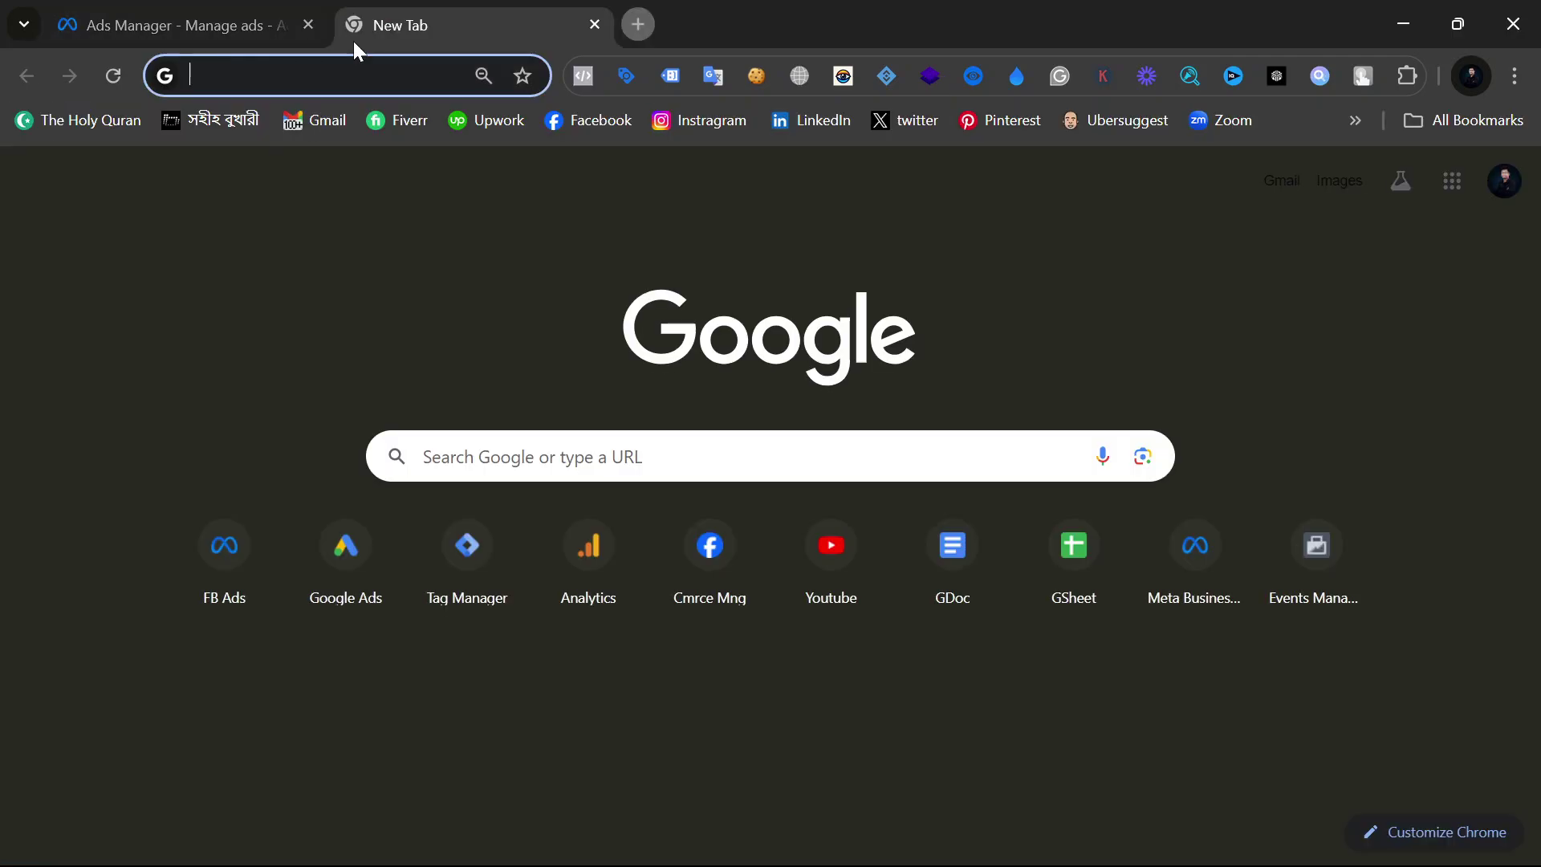
pyautogui.write('chat')
pyautogui.press('Return')
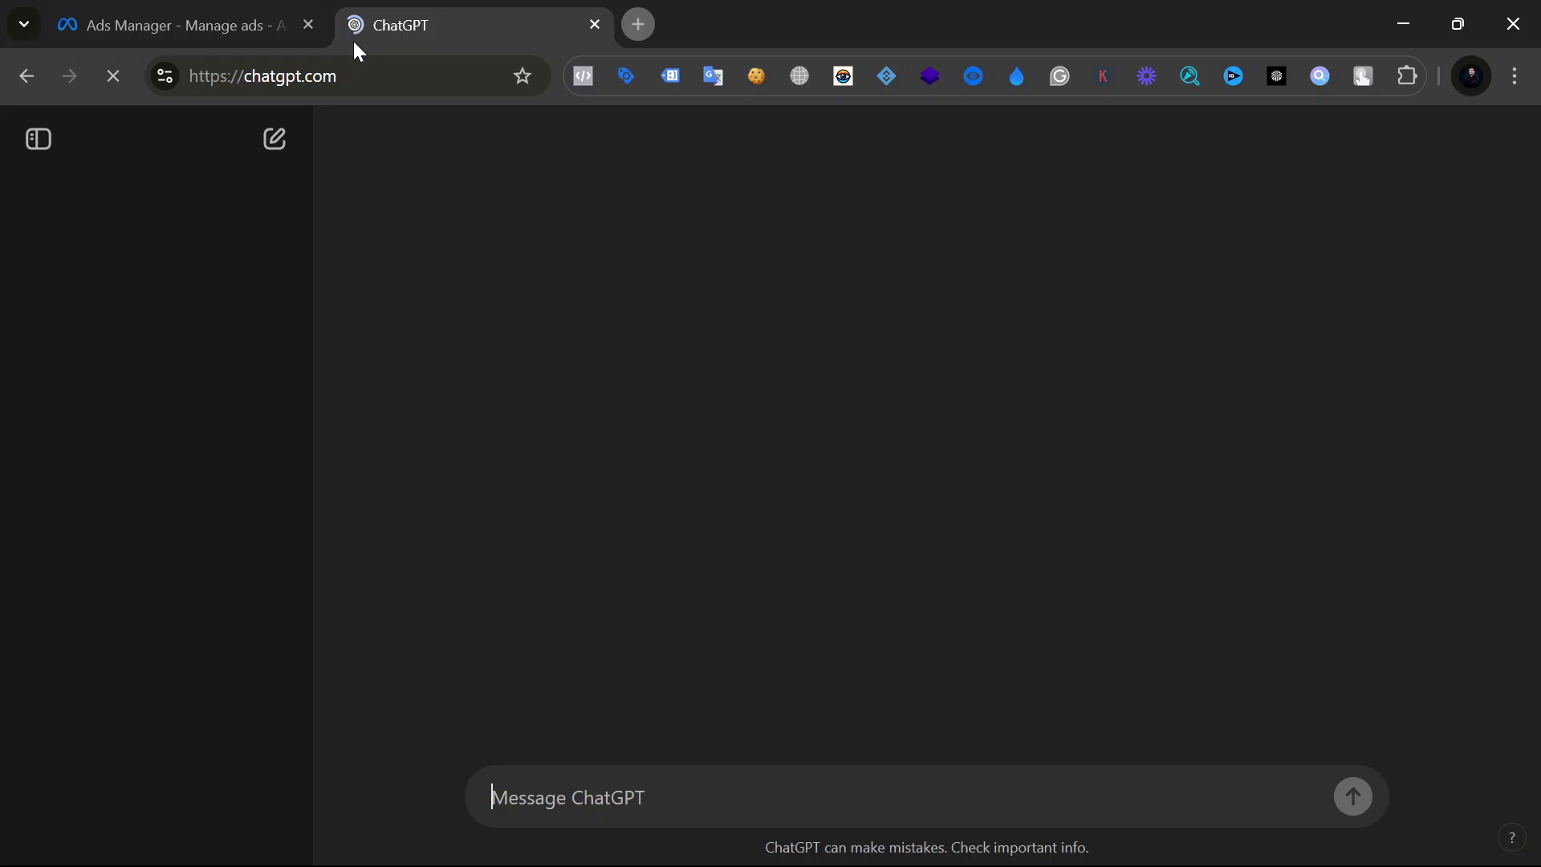
# Return to Ads Manager, show the ad's placement previews and capture a screenshot of the banner image in the first Facebook Feed preview.
pyautogui.click(273, 34)
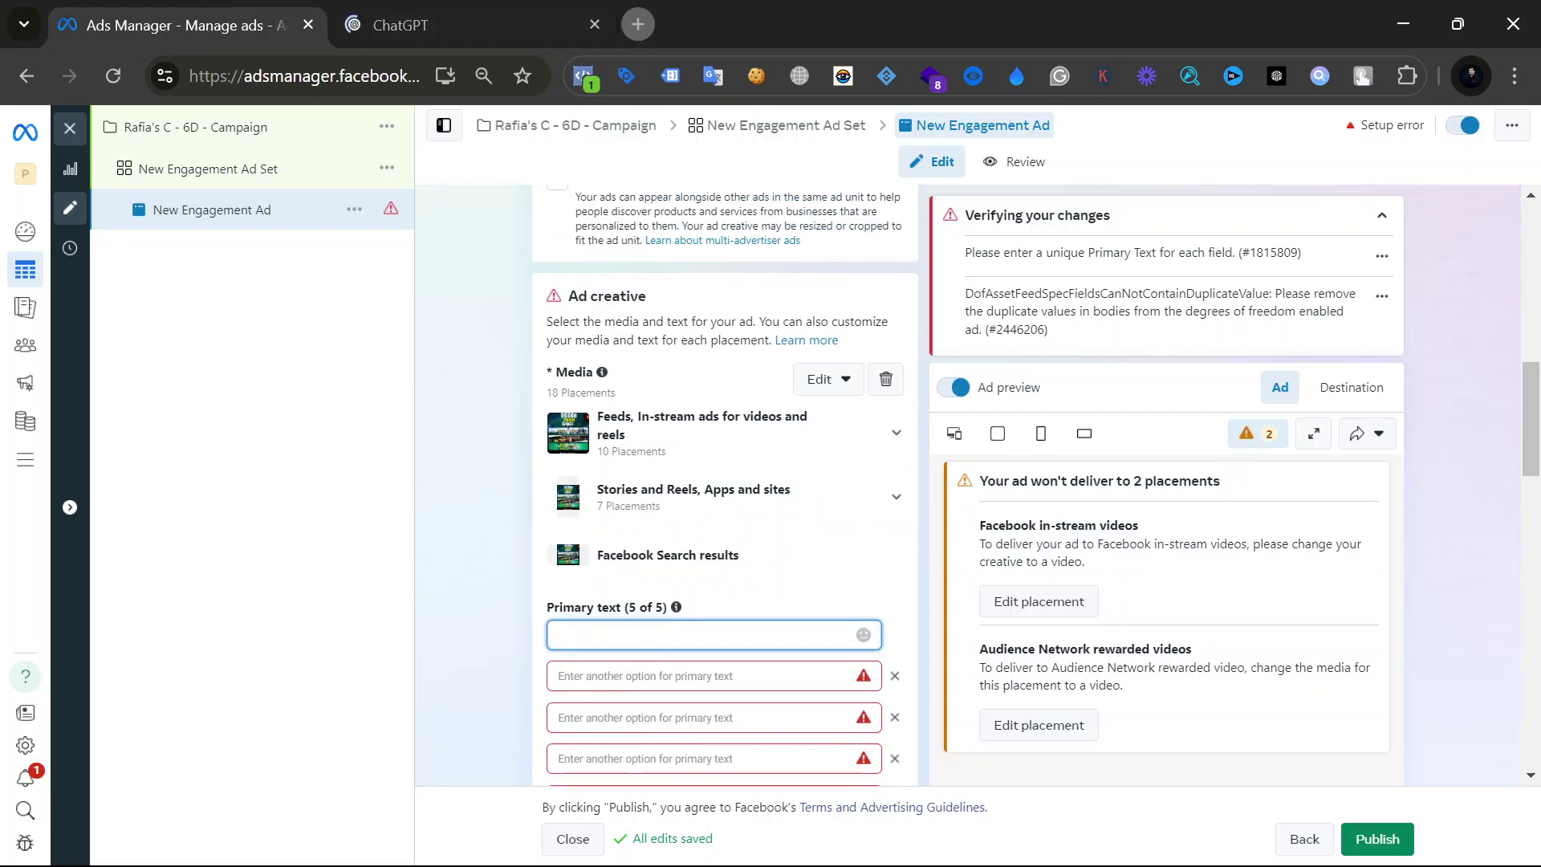
pyautogui.scroll(-2, 723, 481)
pyautogui.scroll(-1, 722, 482)
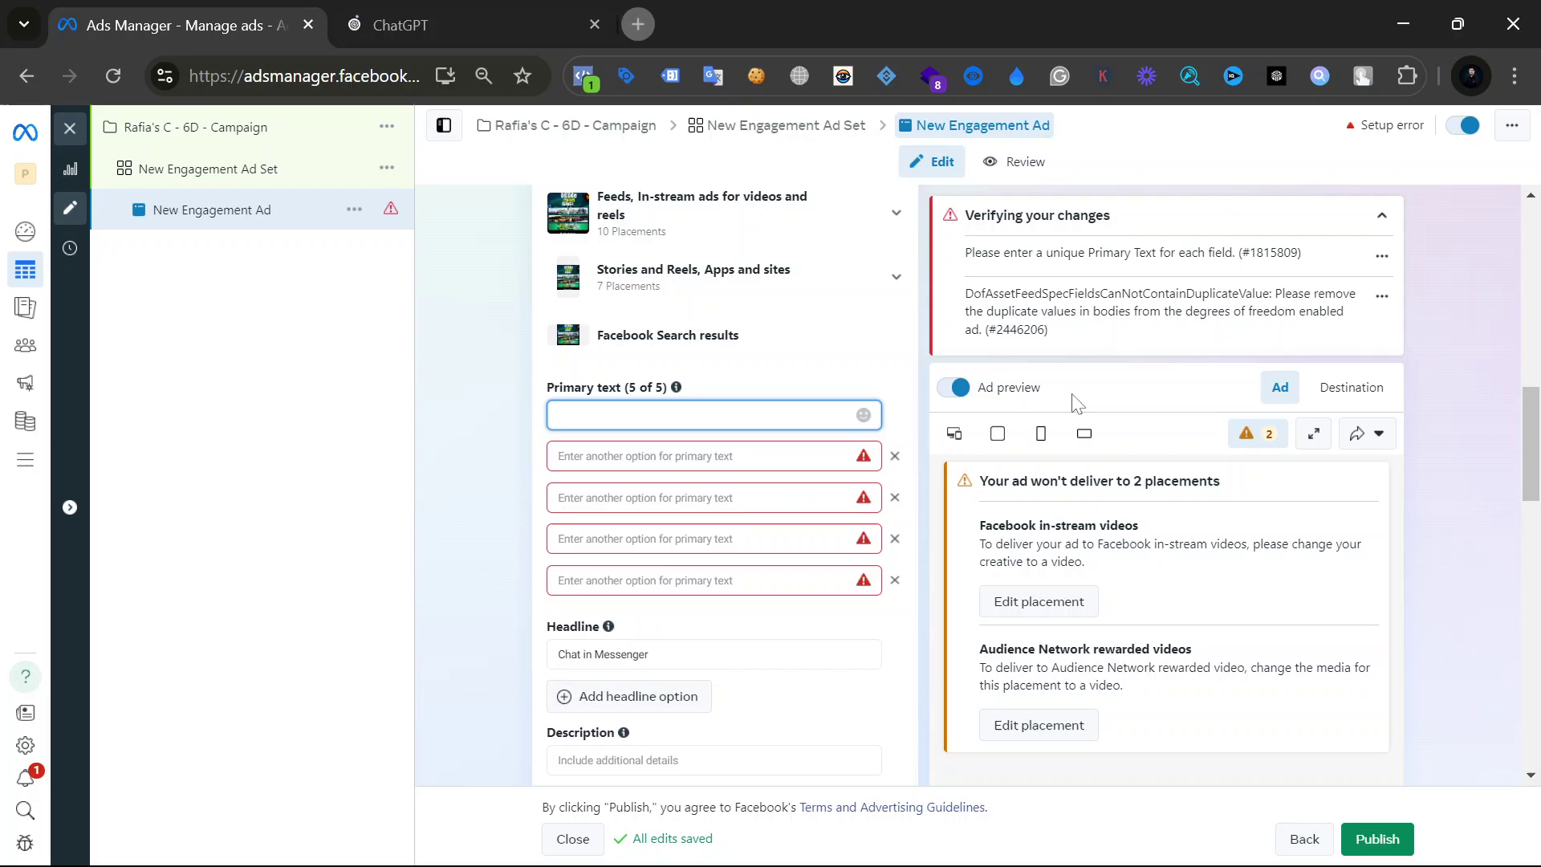
pyautogui.click(963, 438)
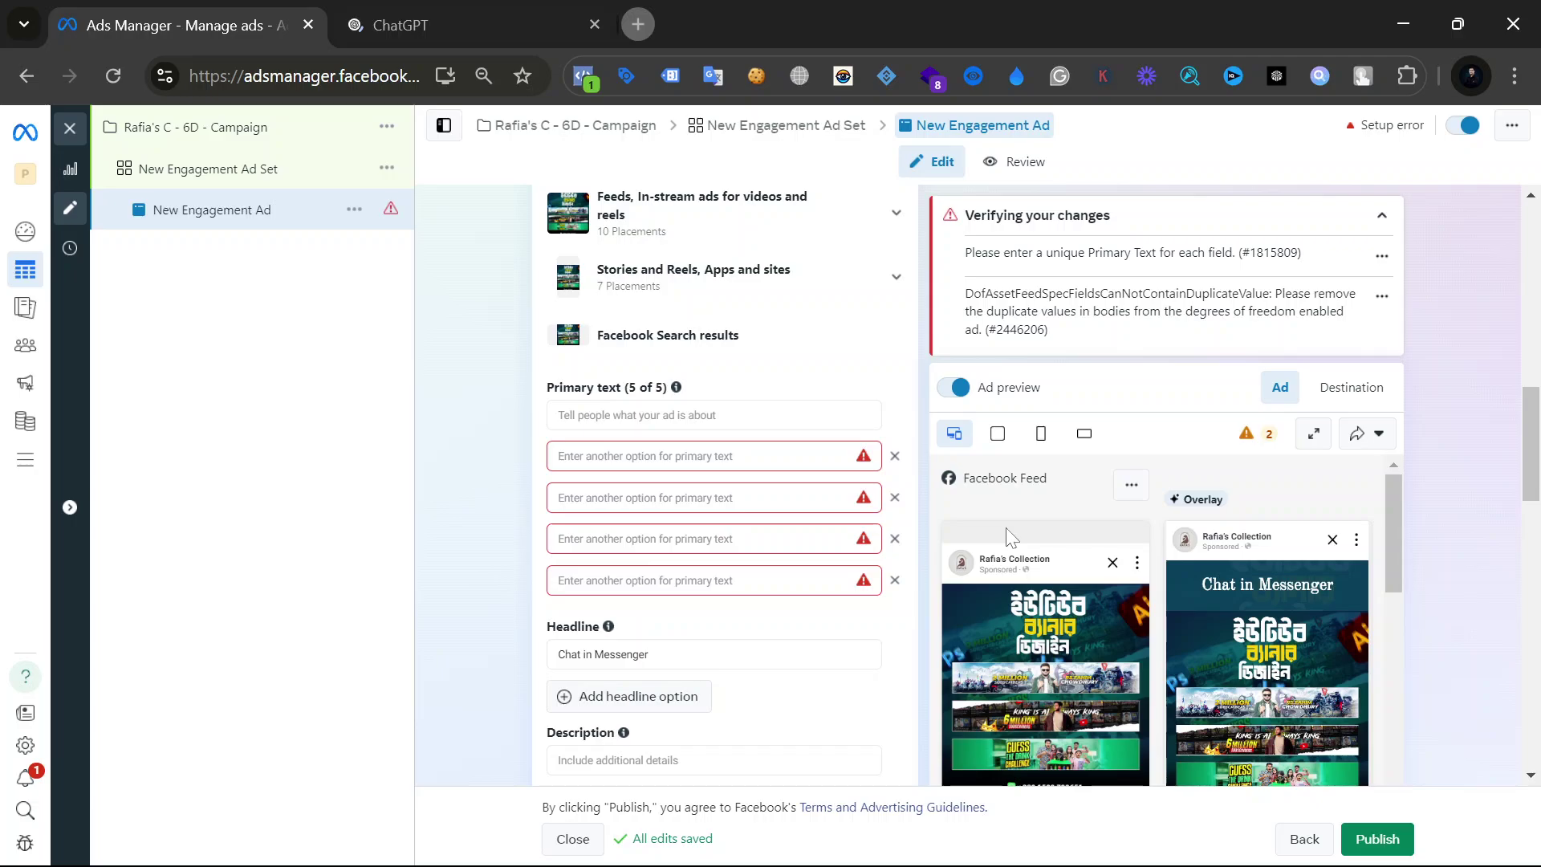
pyautogui.scroll(-1, 1008, 536)
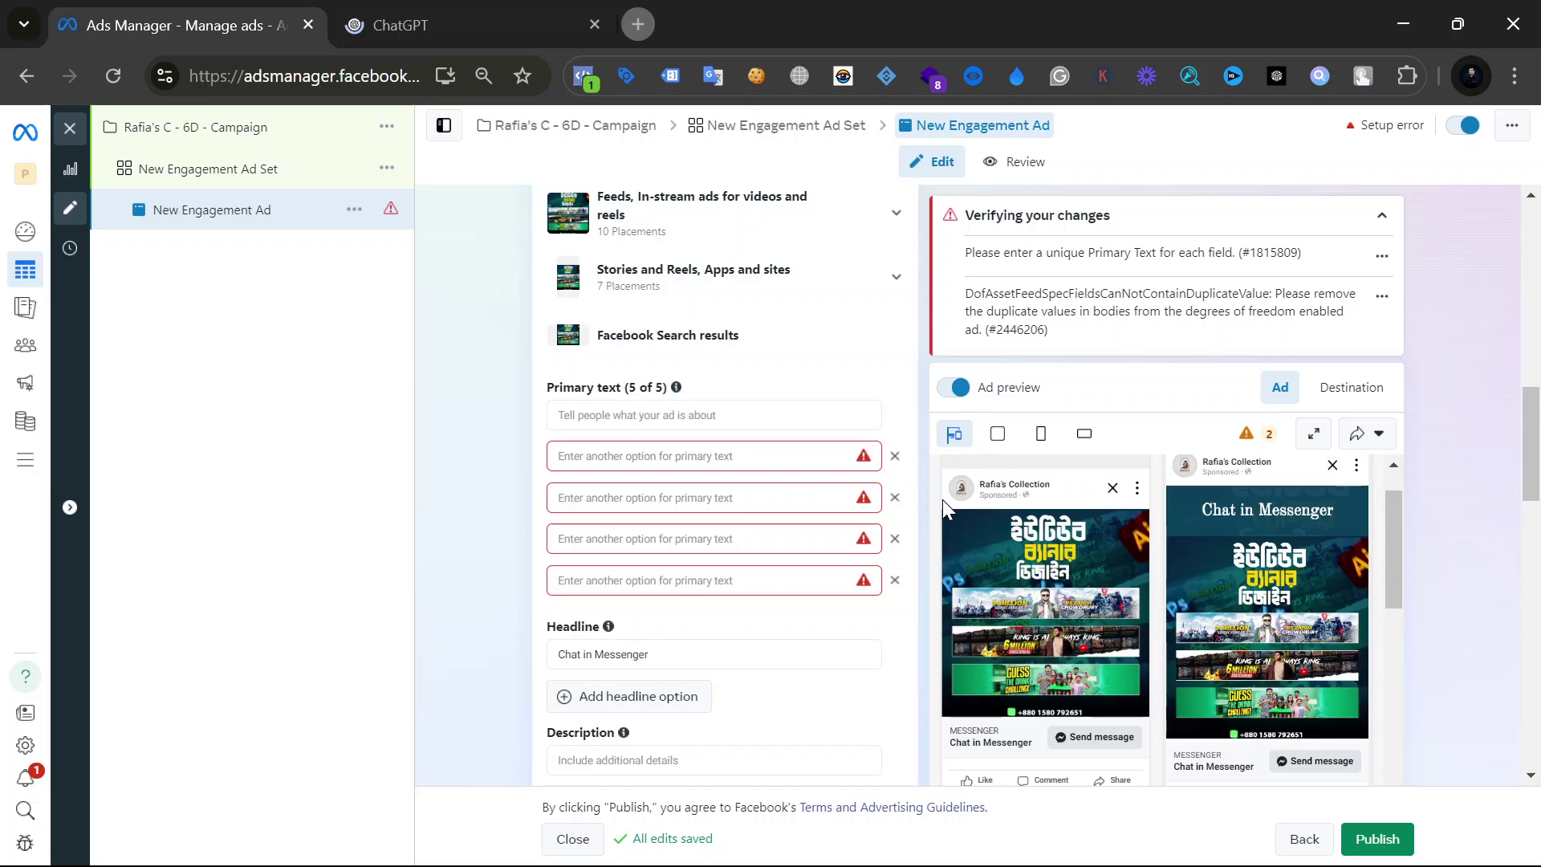
pyautogui.press('super+shift+s')
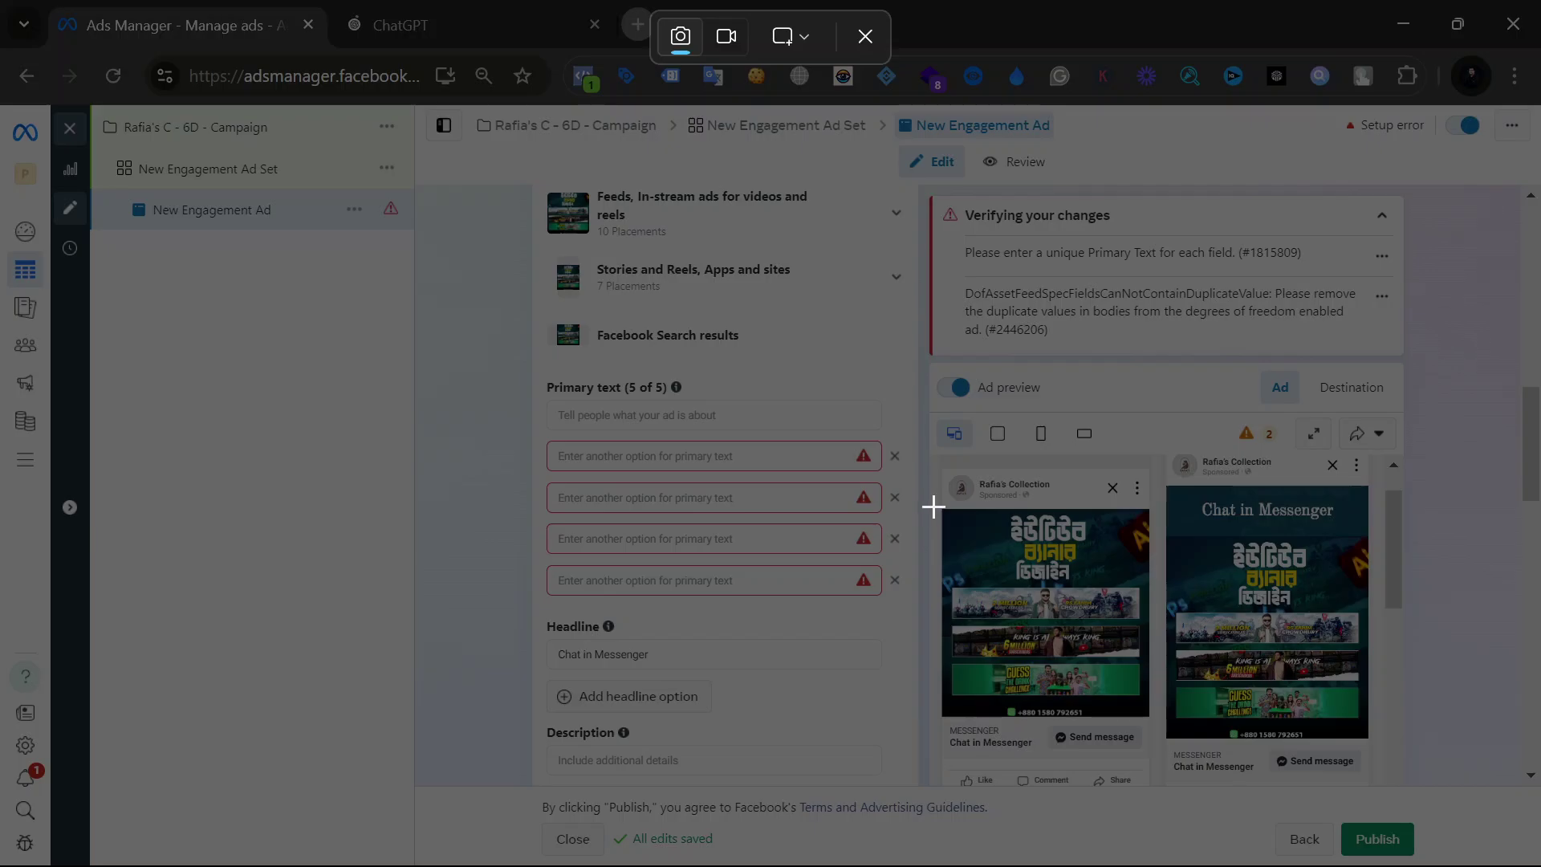
pyautogui.moveTo(932, 499); pyautogui.dragTo(1167, 724)
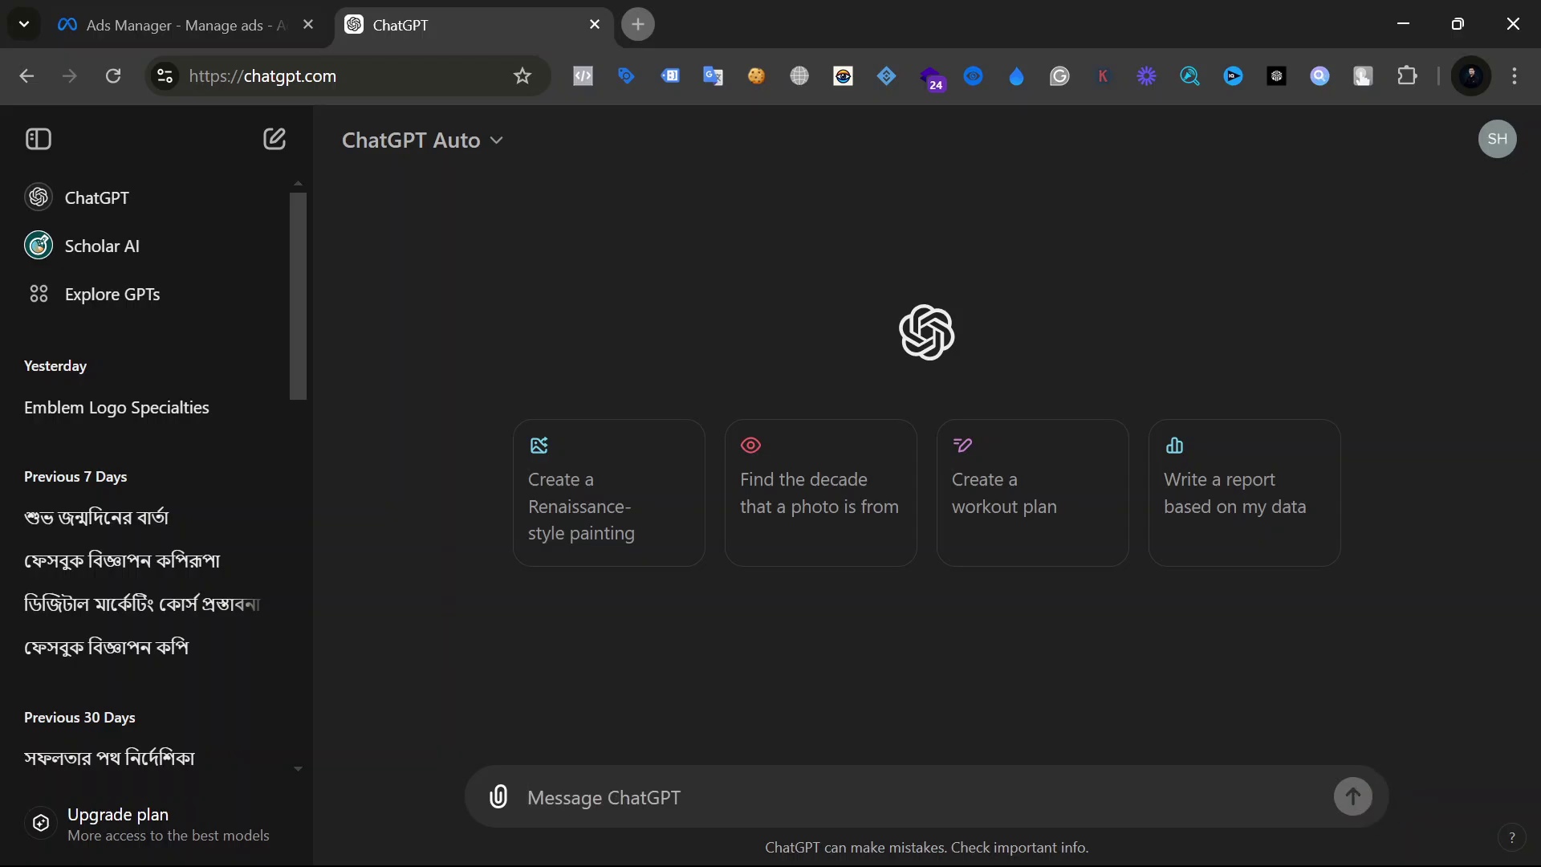
# In ChatGPT, attach the captured ad image, write the prompt "Give me a ad copy for this post" and dismiss the AIPRM account connection offer.
pyautogui.hotkey('ctrl', 'v')
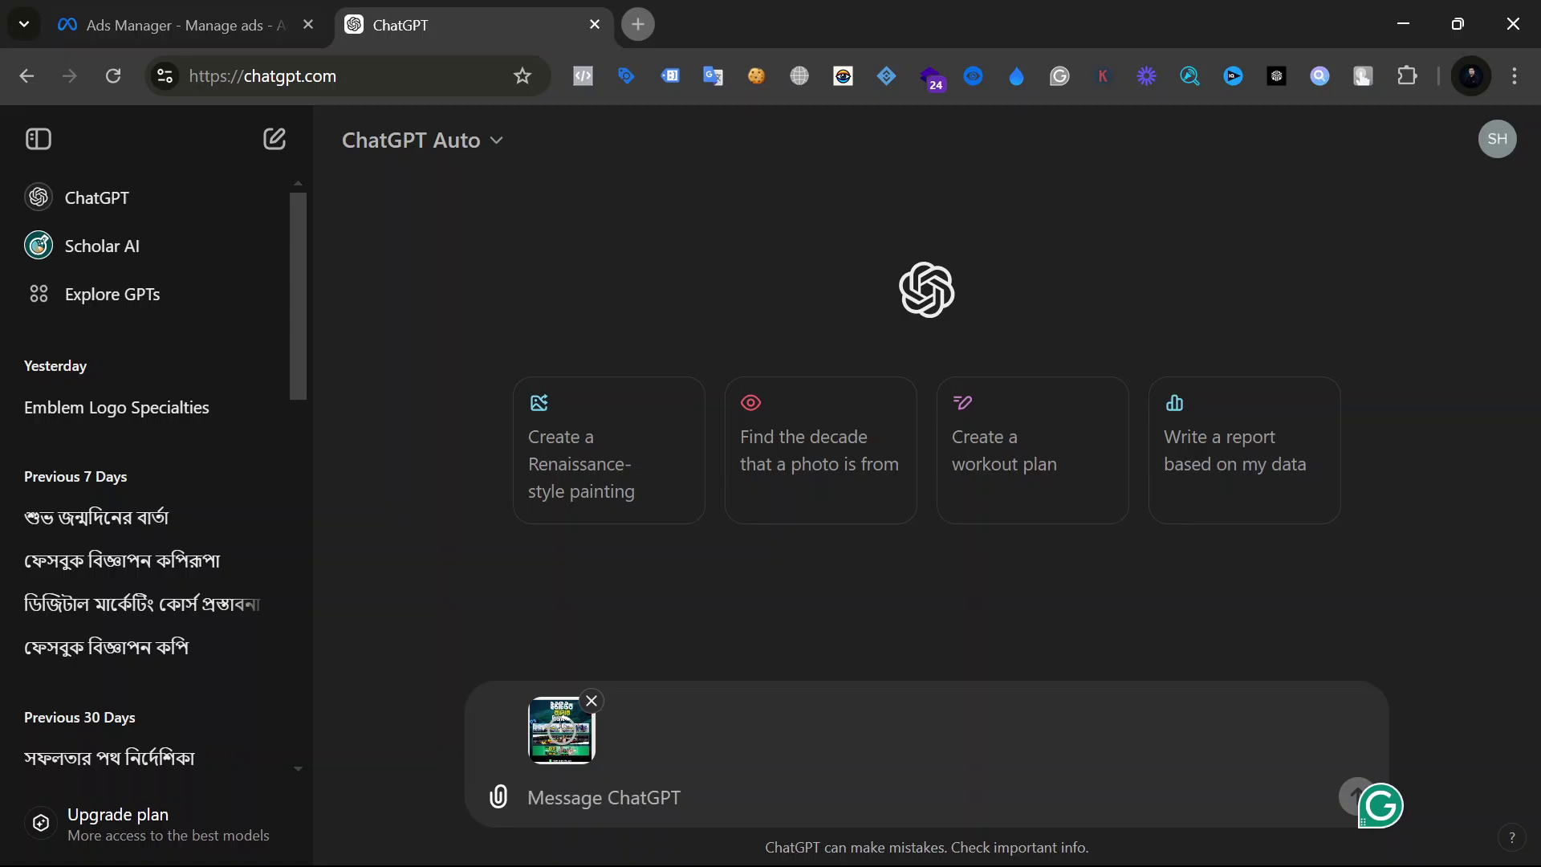
pyautogui.write('Give mw a')
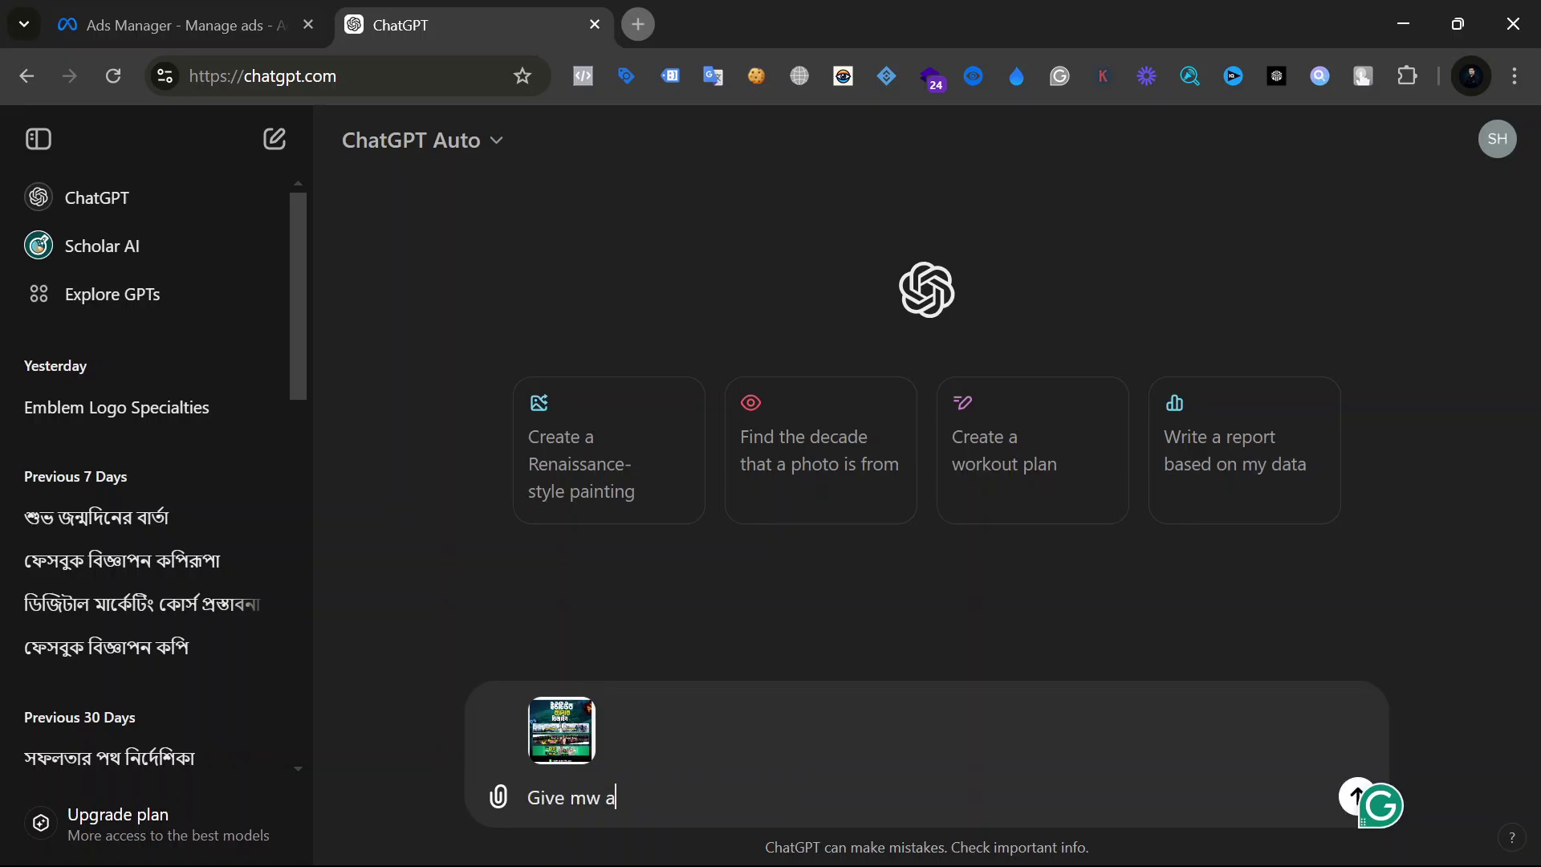
pyautogui.press('BackSpace')
pyautogui.press('BackSpace')
pyautogui.press('BackSpace')
pyautogui.write('e a ')
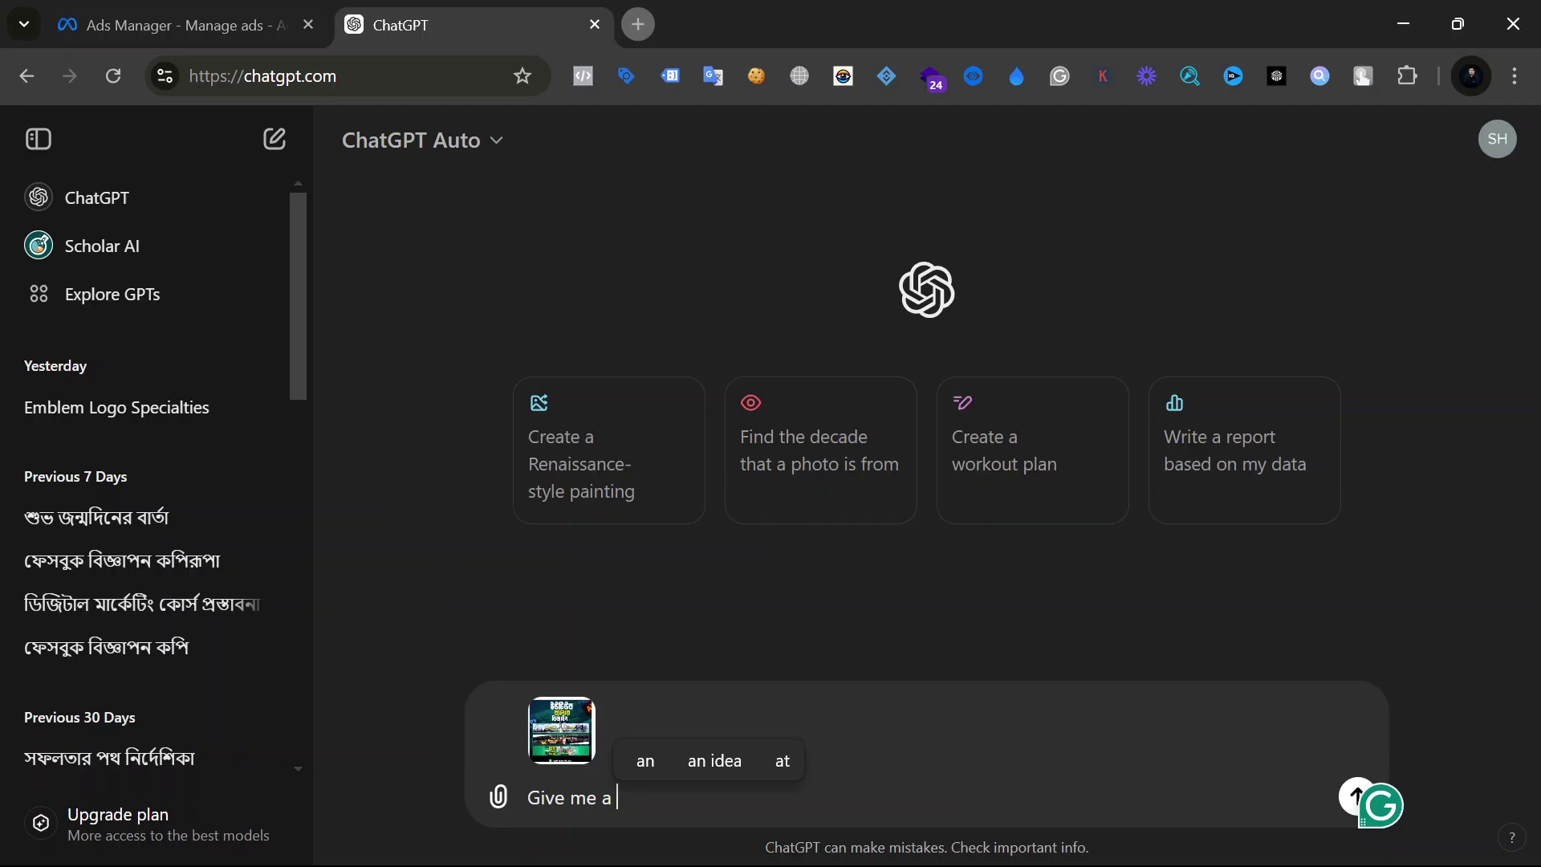
pyautogui.write('ad copy')
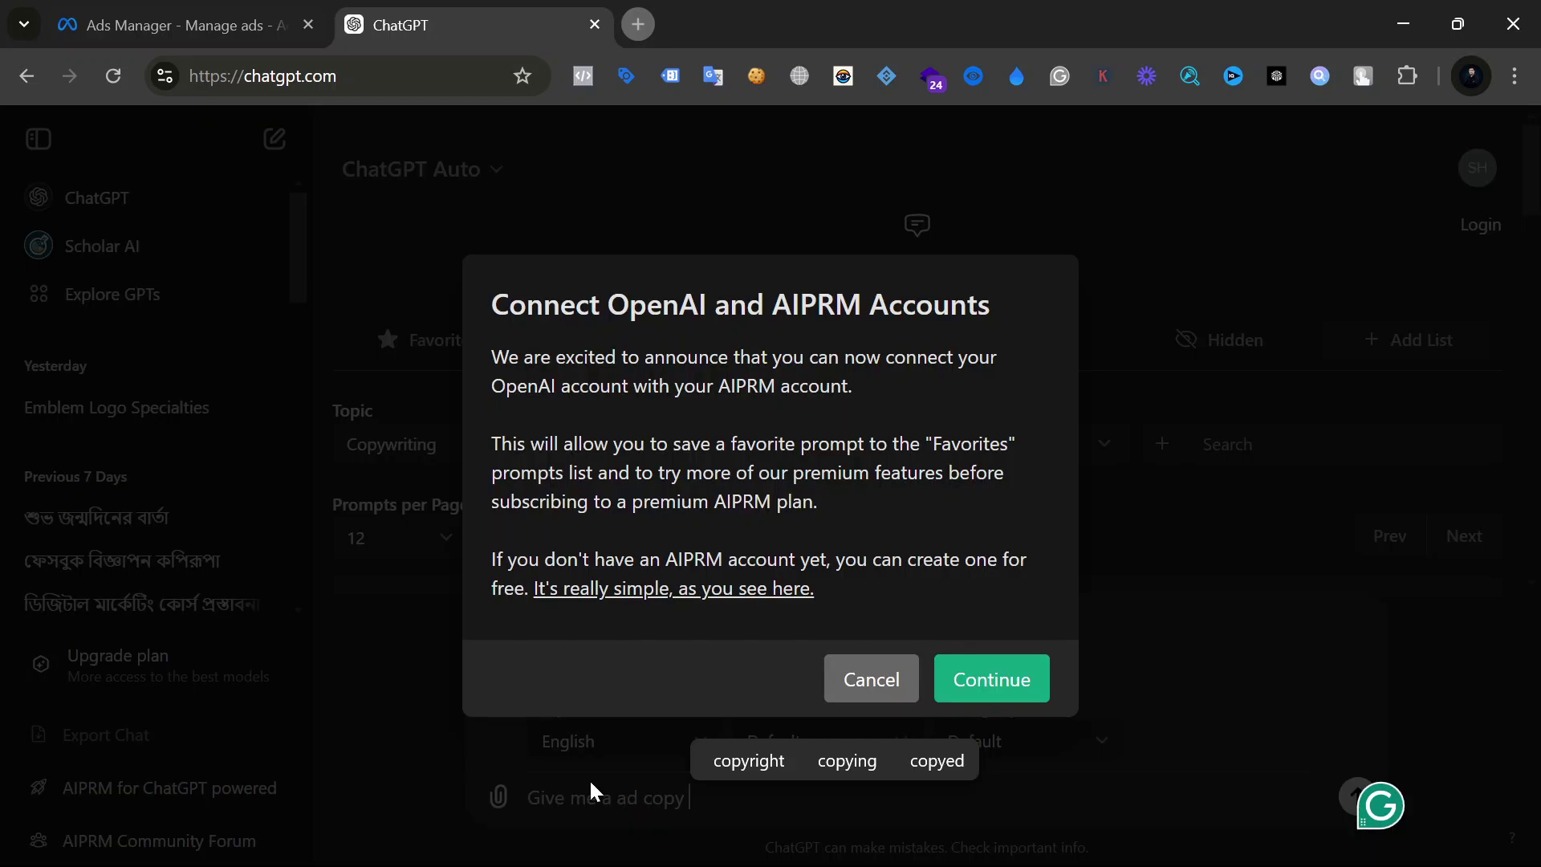
pyautogui.click(860, 678)
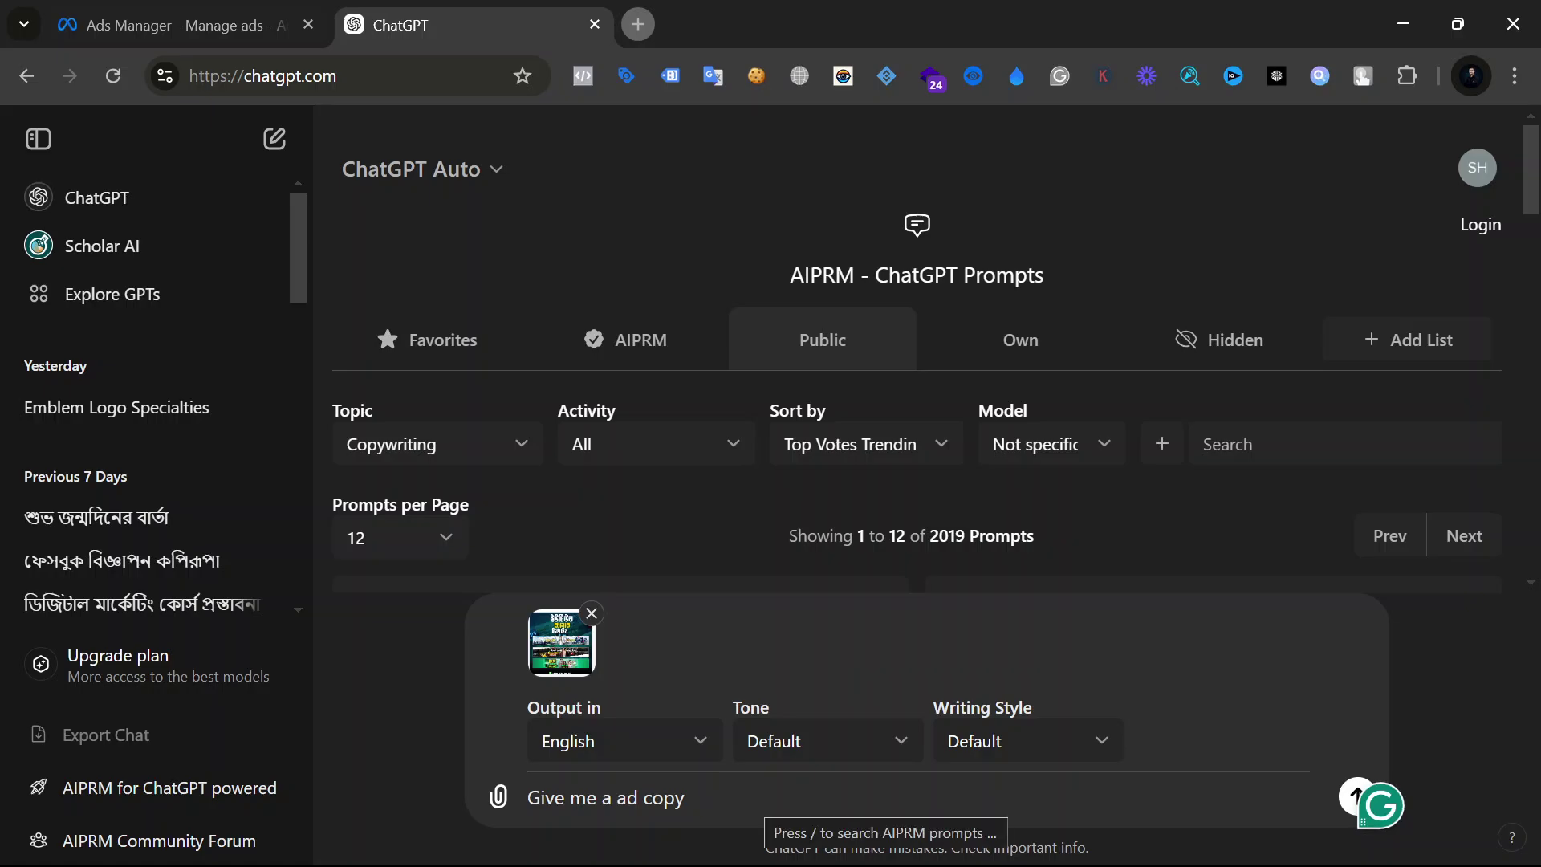
pyautogui.write('for this p')
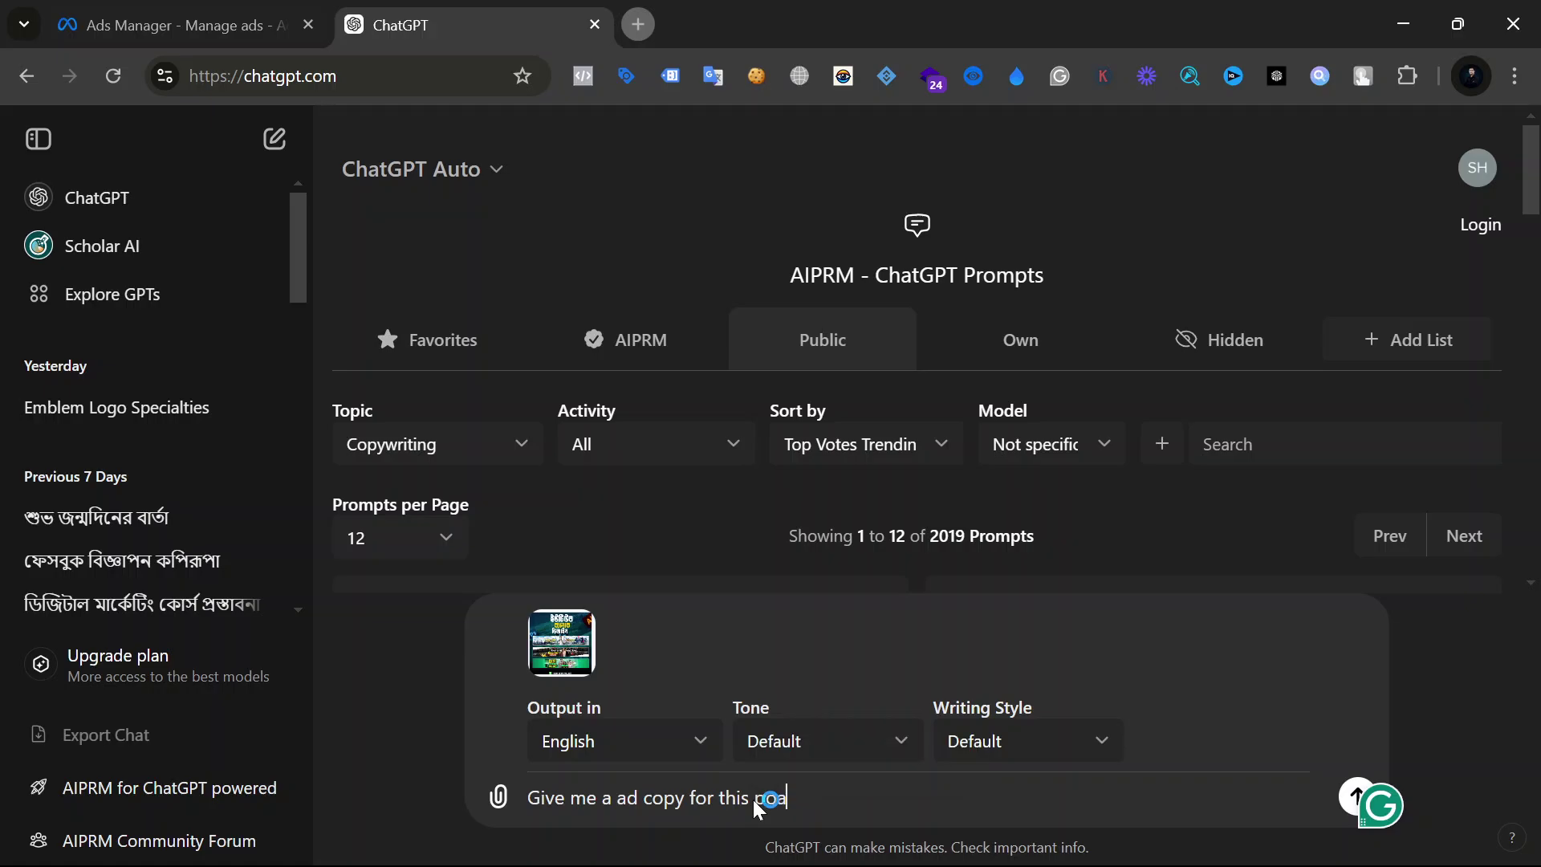
pyautogui.write('ost')
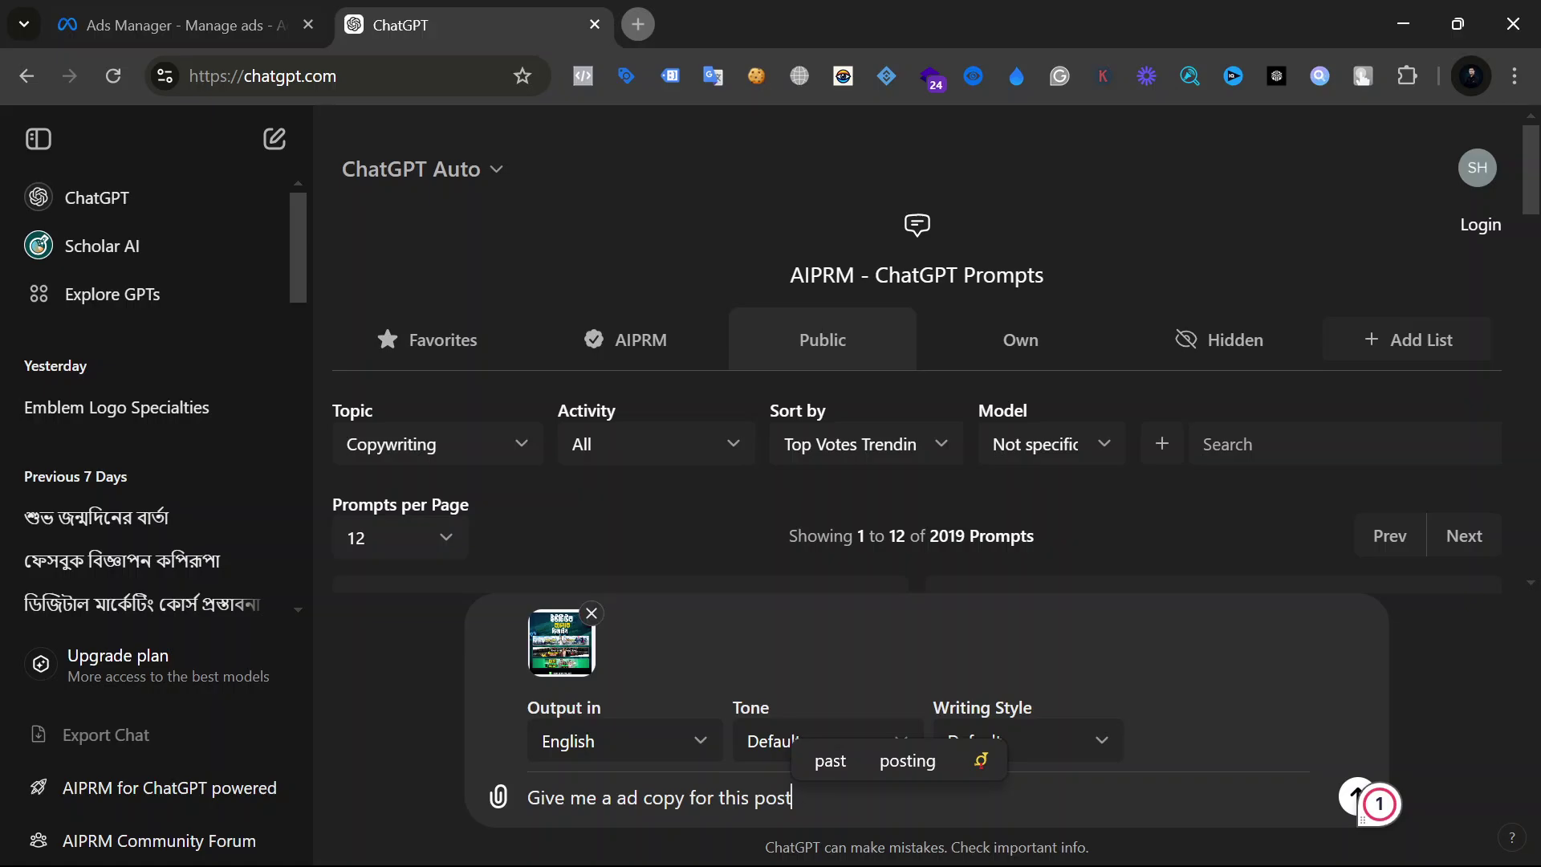
# Set the output language to বাংলা and send the prompt with the attached image.
pyautogui.click(637, 726)
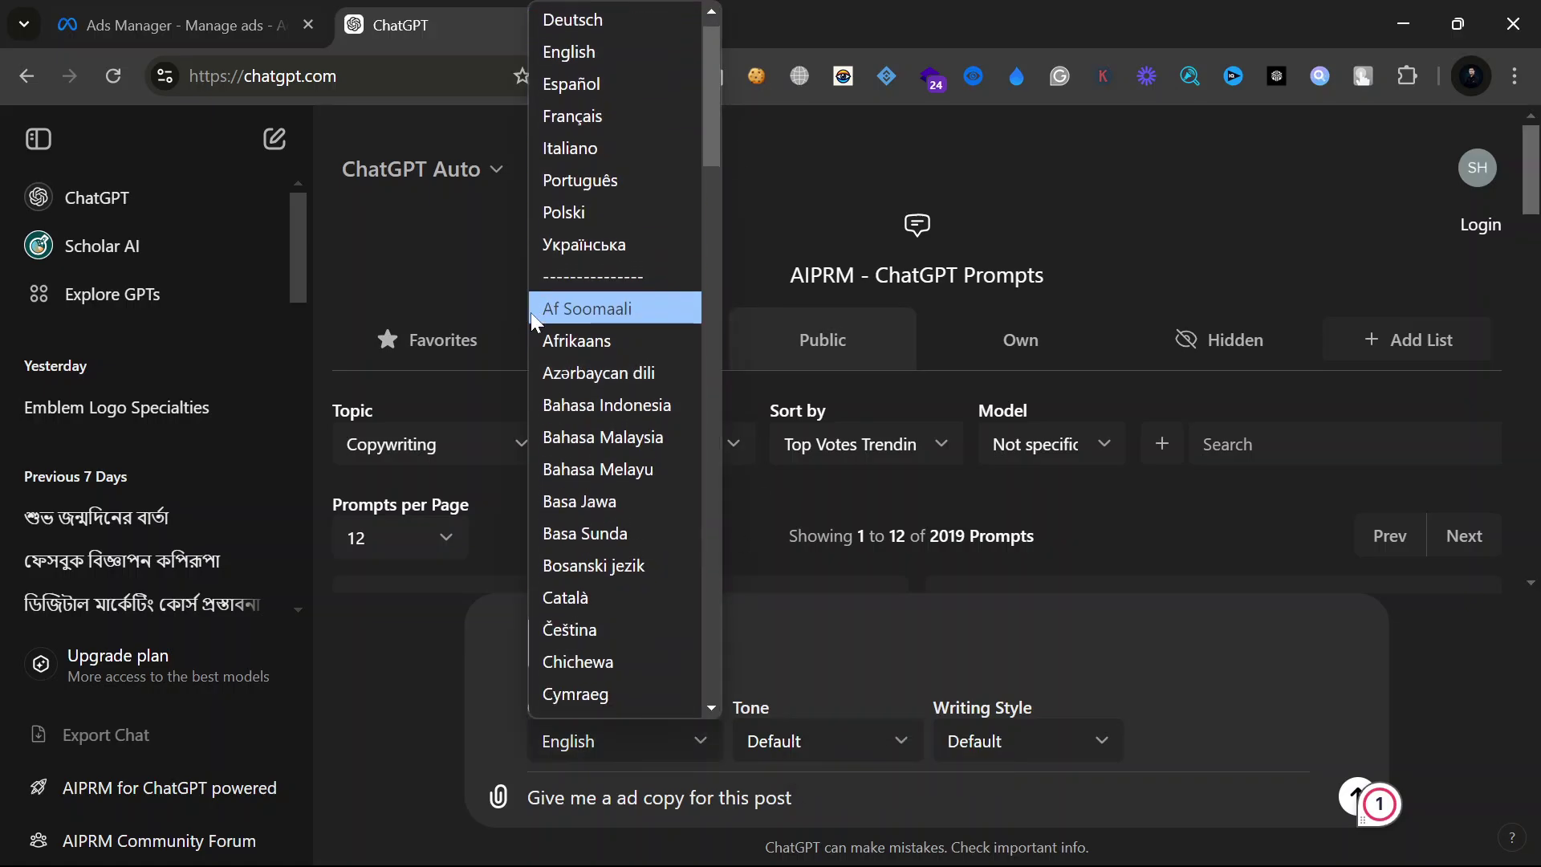
pyautogui.scroll(-20, 531, 311)
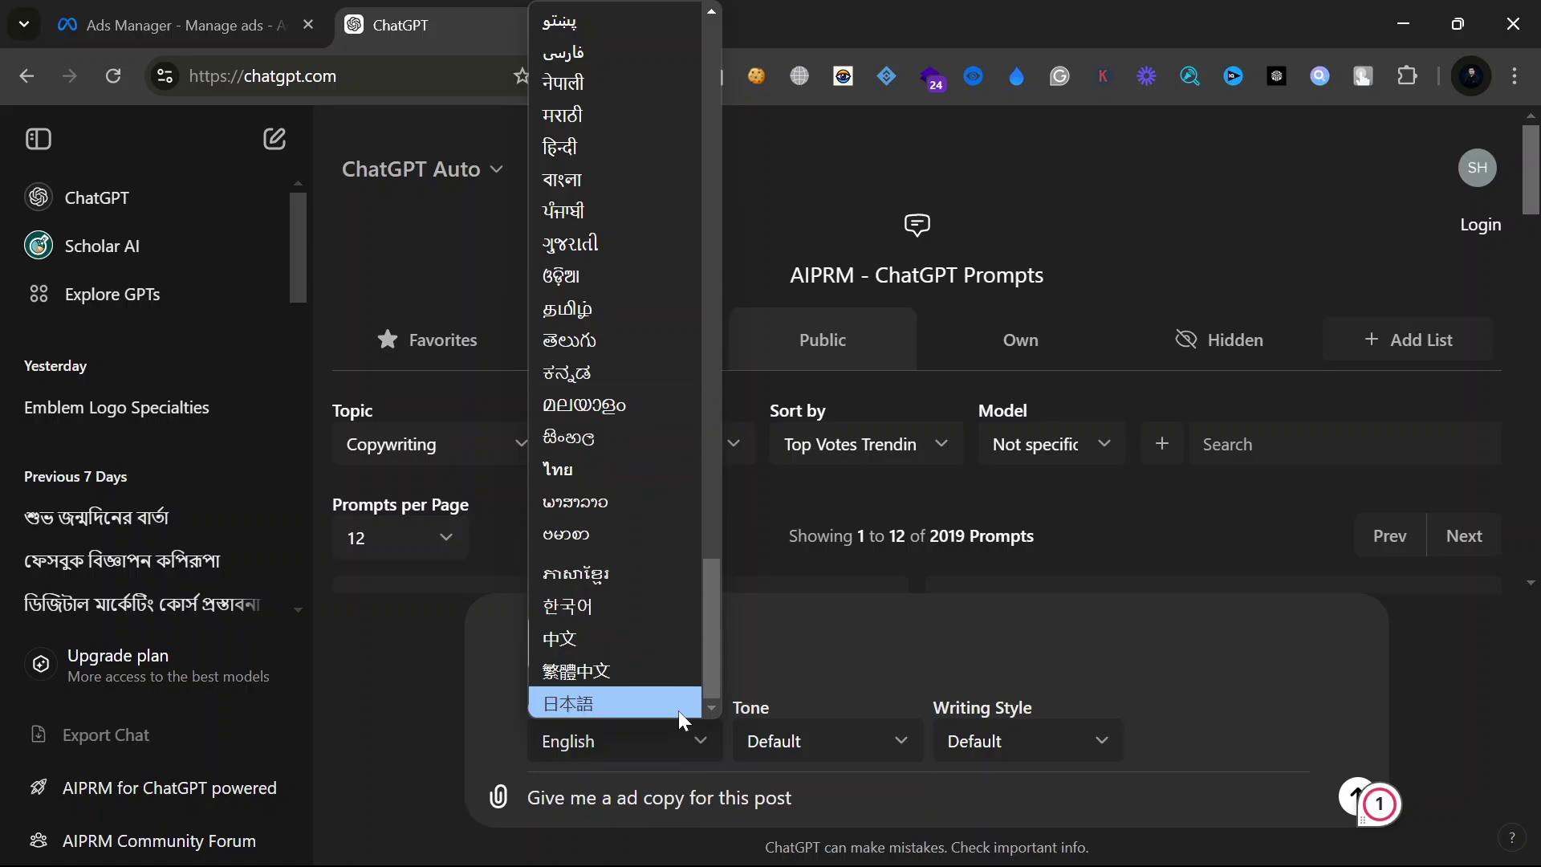
pyautogui.click(674, 183)
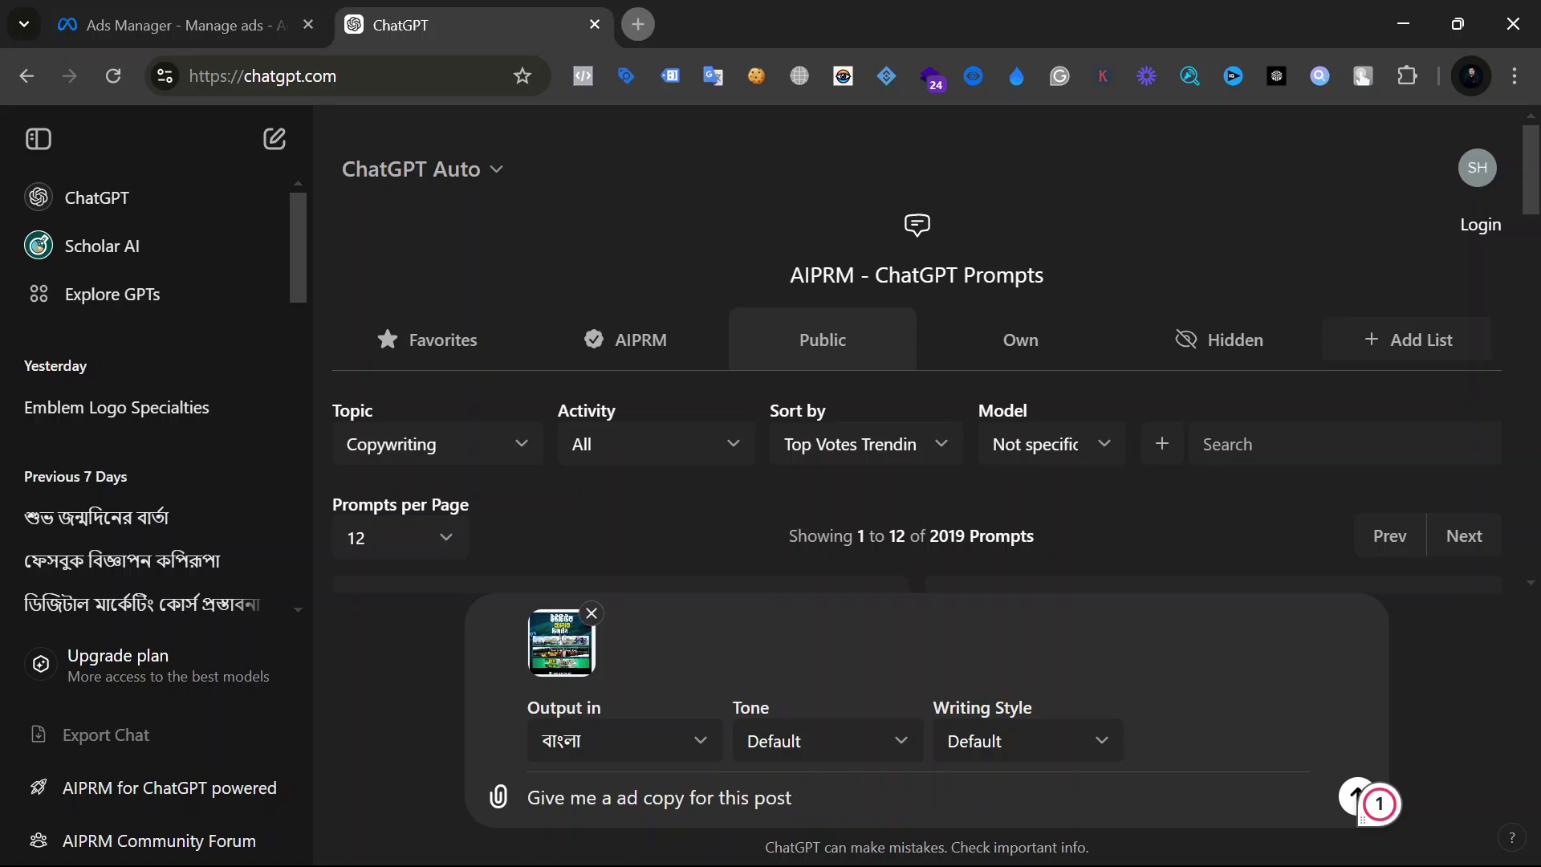
pyautogui.click(1356, 796)
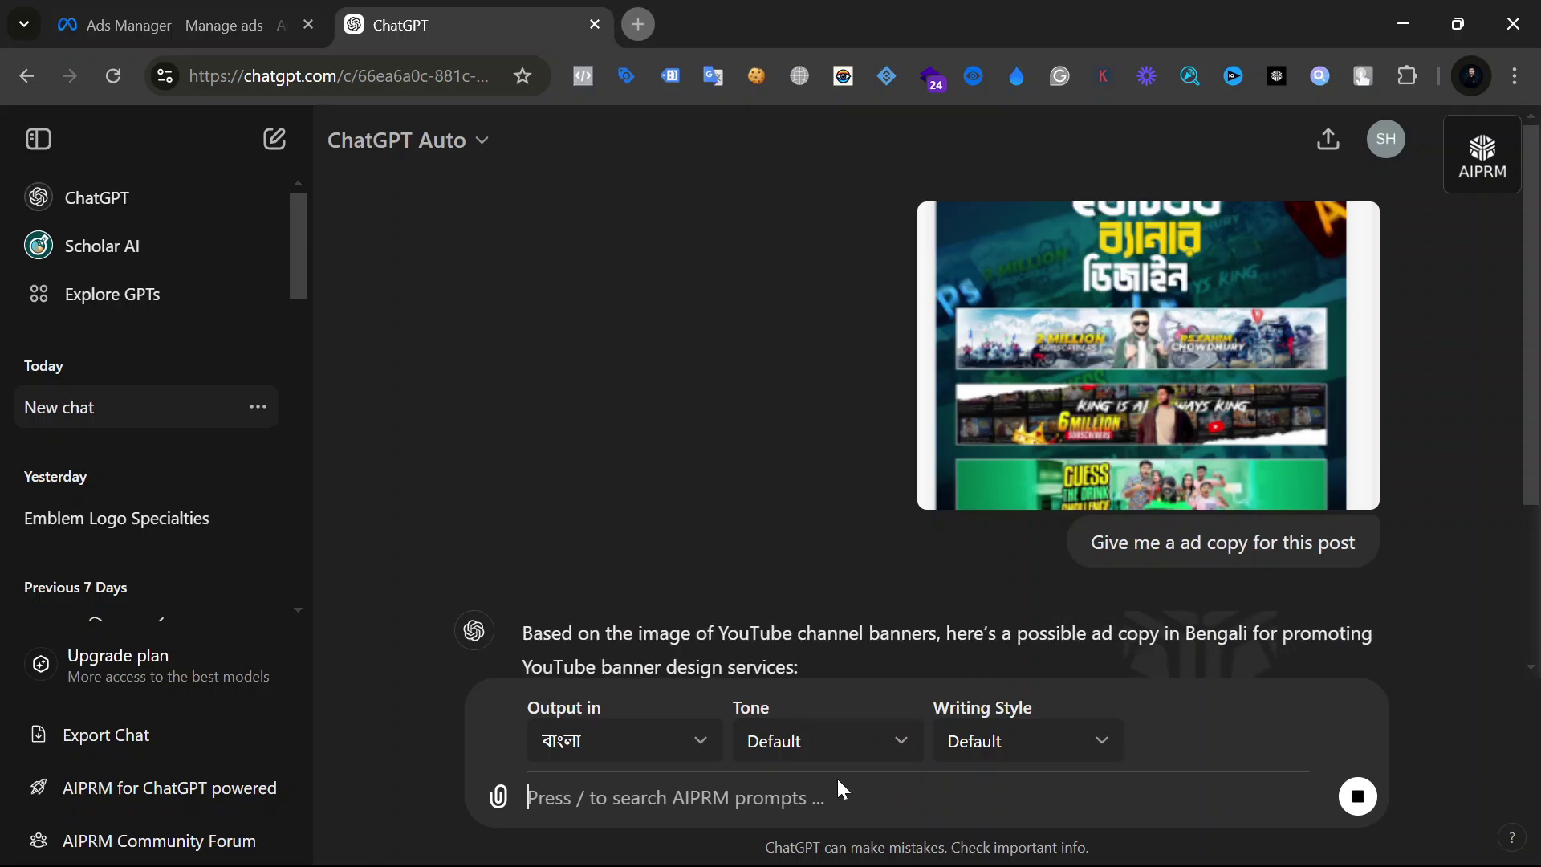
# Read through the generated Bengali ad copy and copy it from its headline through the closing hashtags.
pyautogui.scroll(-4, 923, 446)
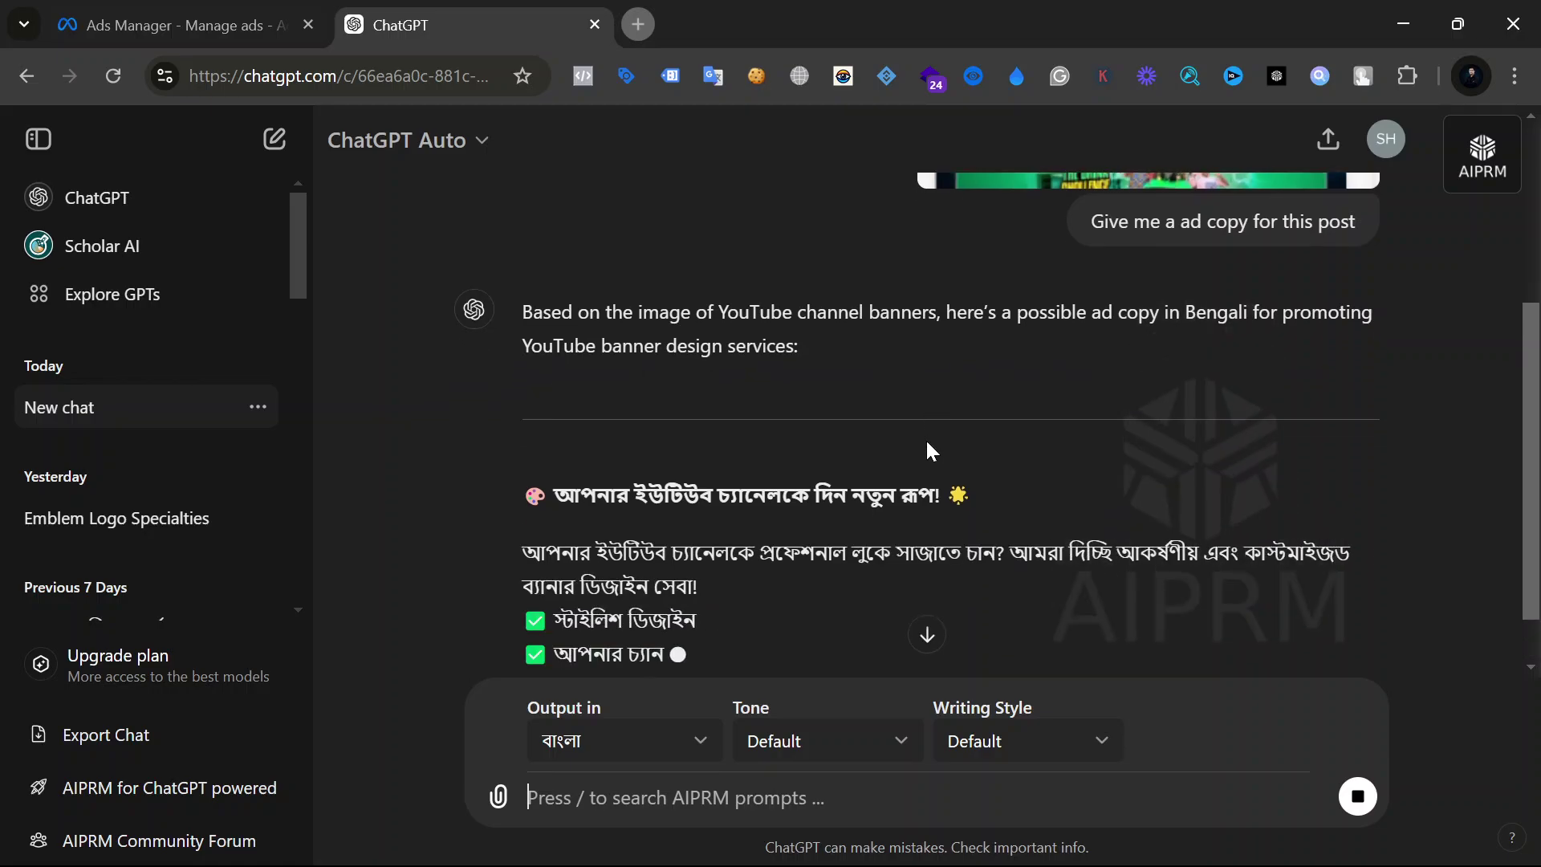
pyautogui.scroll(-1, 926, 438)
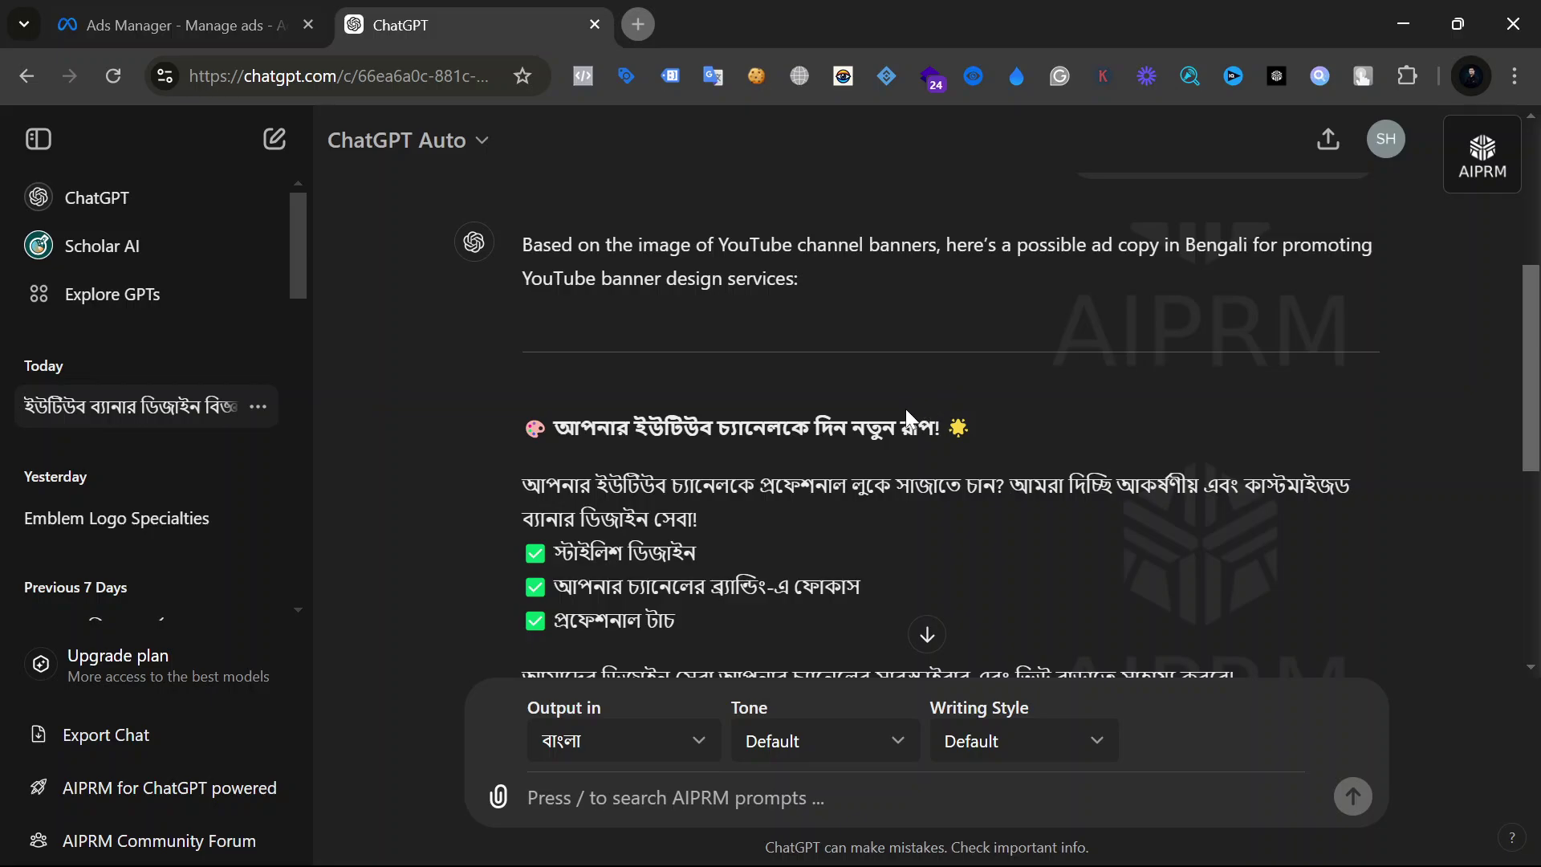
pyautogui.scroll(-5, 905, 407)
pyautogui.scroll(2, 903, 407)
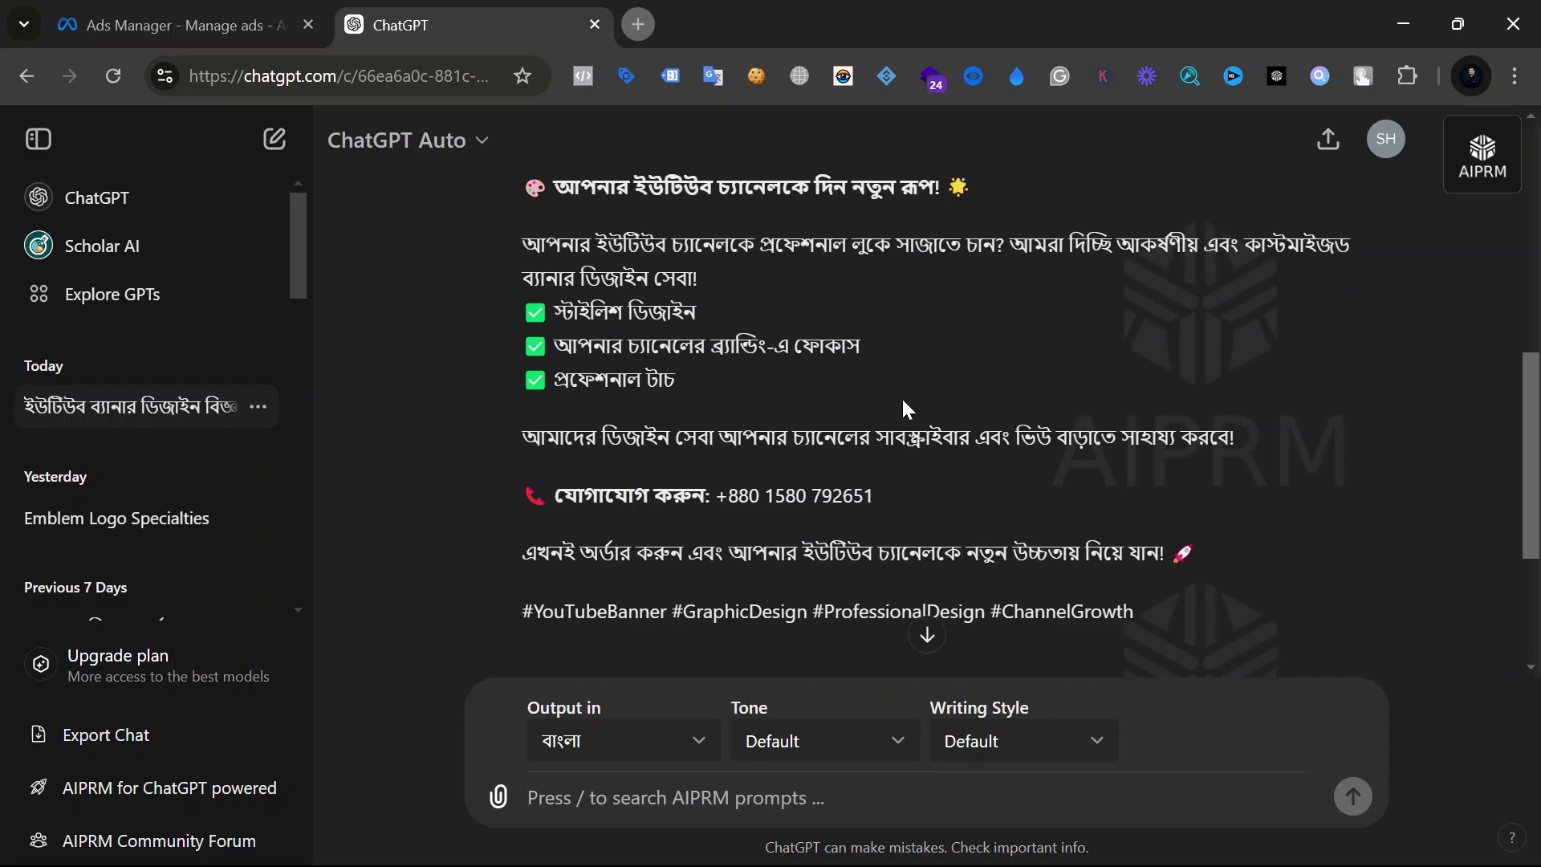
pyautogui.scroll(2, 902, 408)
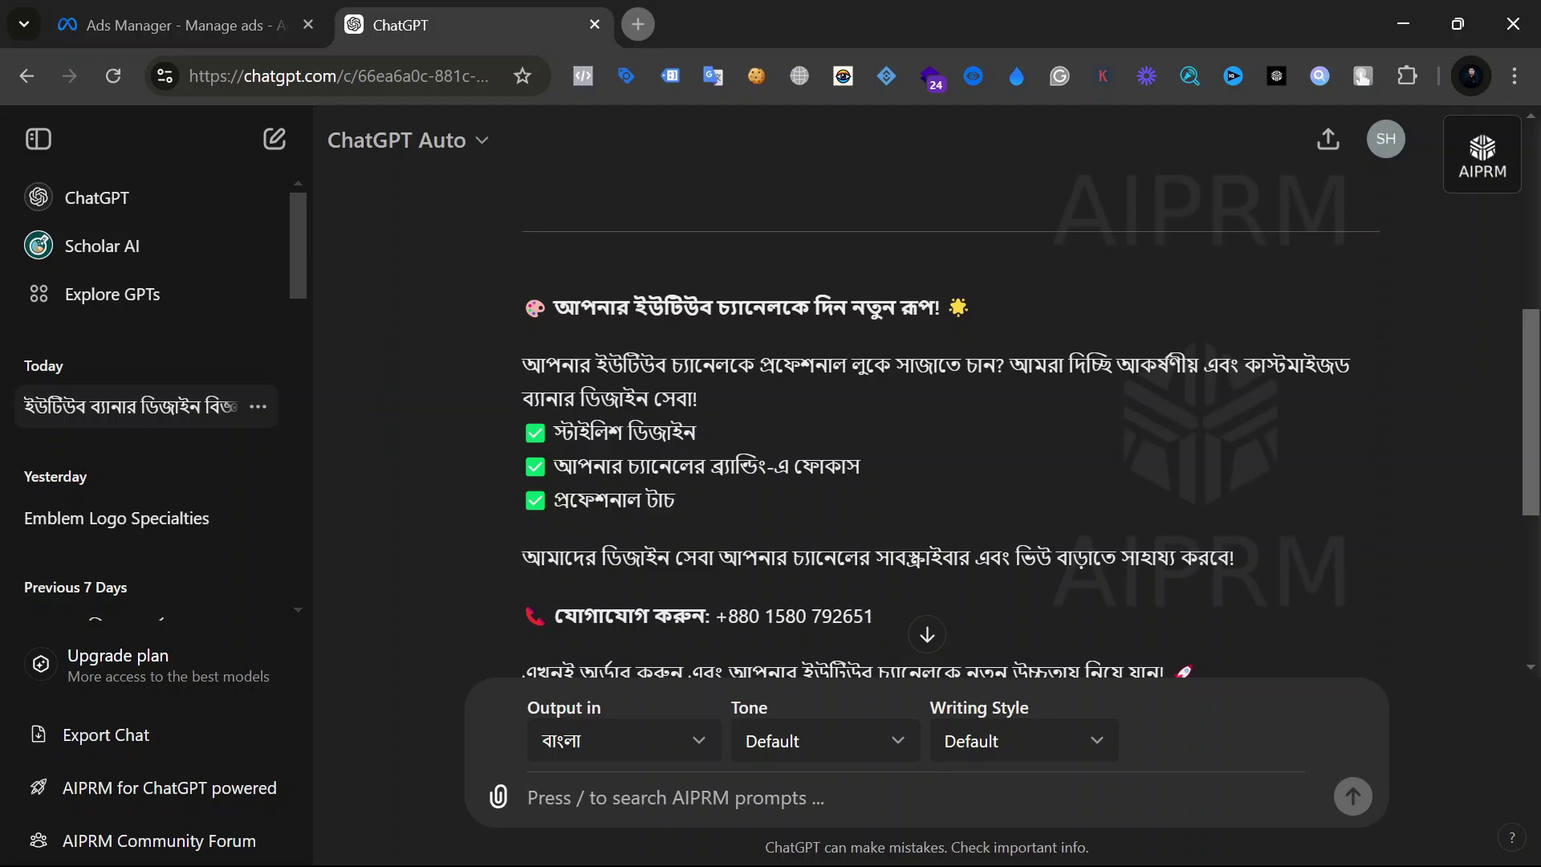
pyautogui.moveTo(523, 307); pyautogui.dragTo(1043, 409)
pyautogui.hotkey('ctrl', 'c')
pyautogui.scroll(-4, 685, 441)
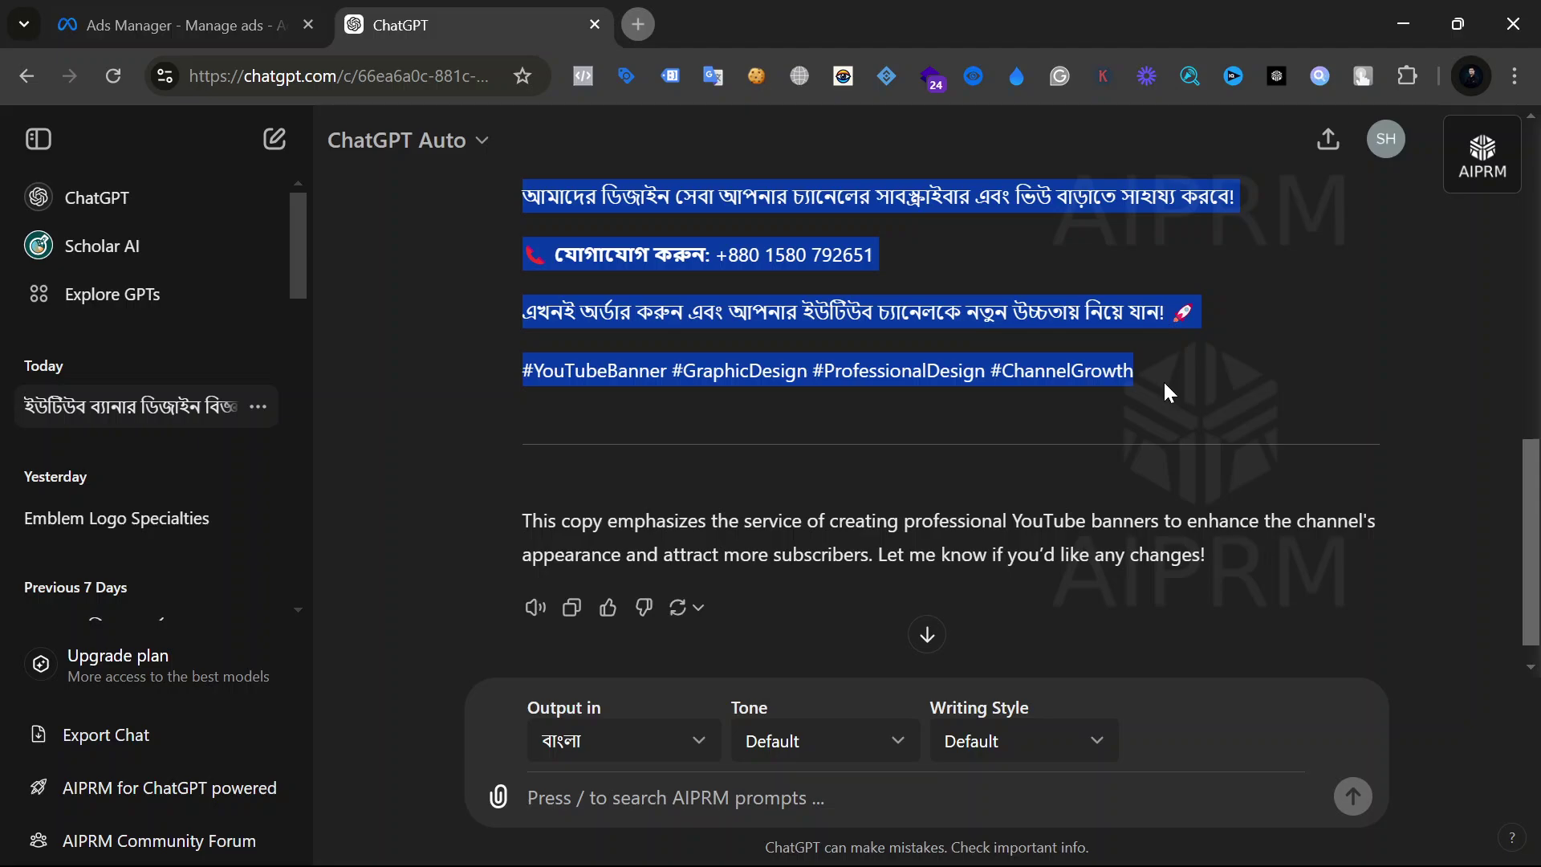
pyautogui.scroll(3, 1165, 385)
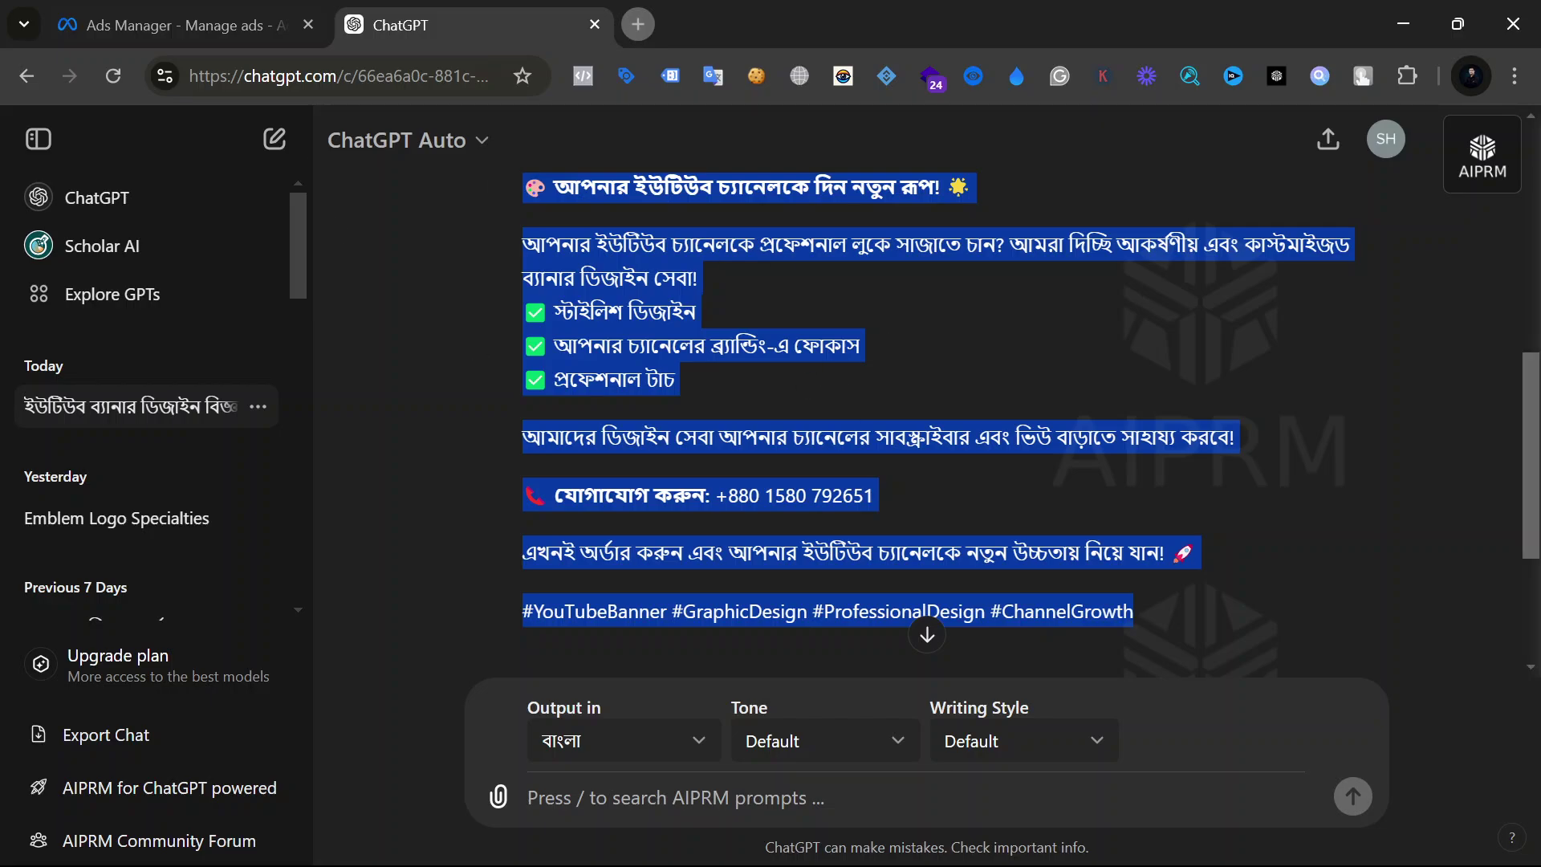
# Switch to Ads Manager and paste the copied Bengali ad copy into the first primary text option.
pyautogui.click(121, 15)
pyautogui.click(638, 419)
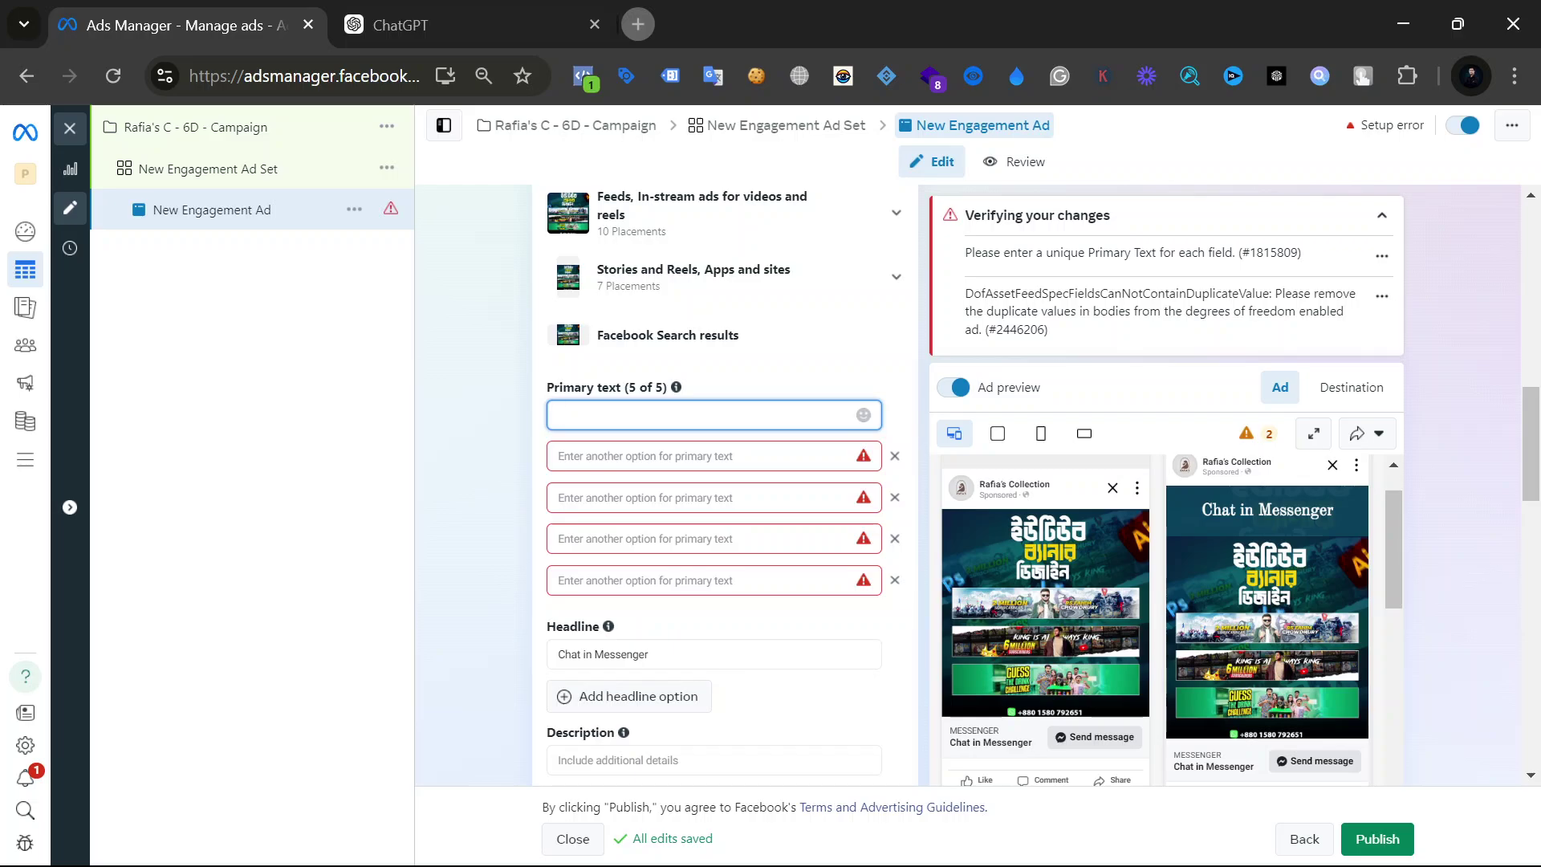
pyautogui.hotkey('ctrl', 'v')
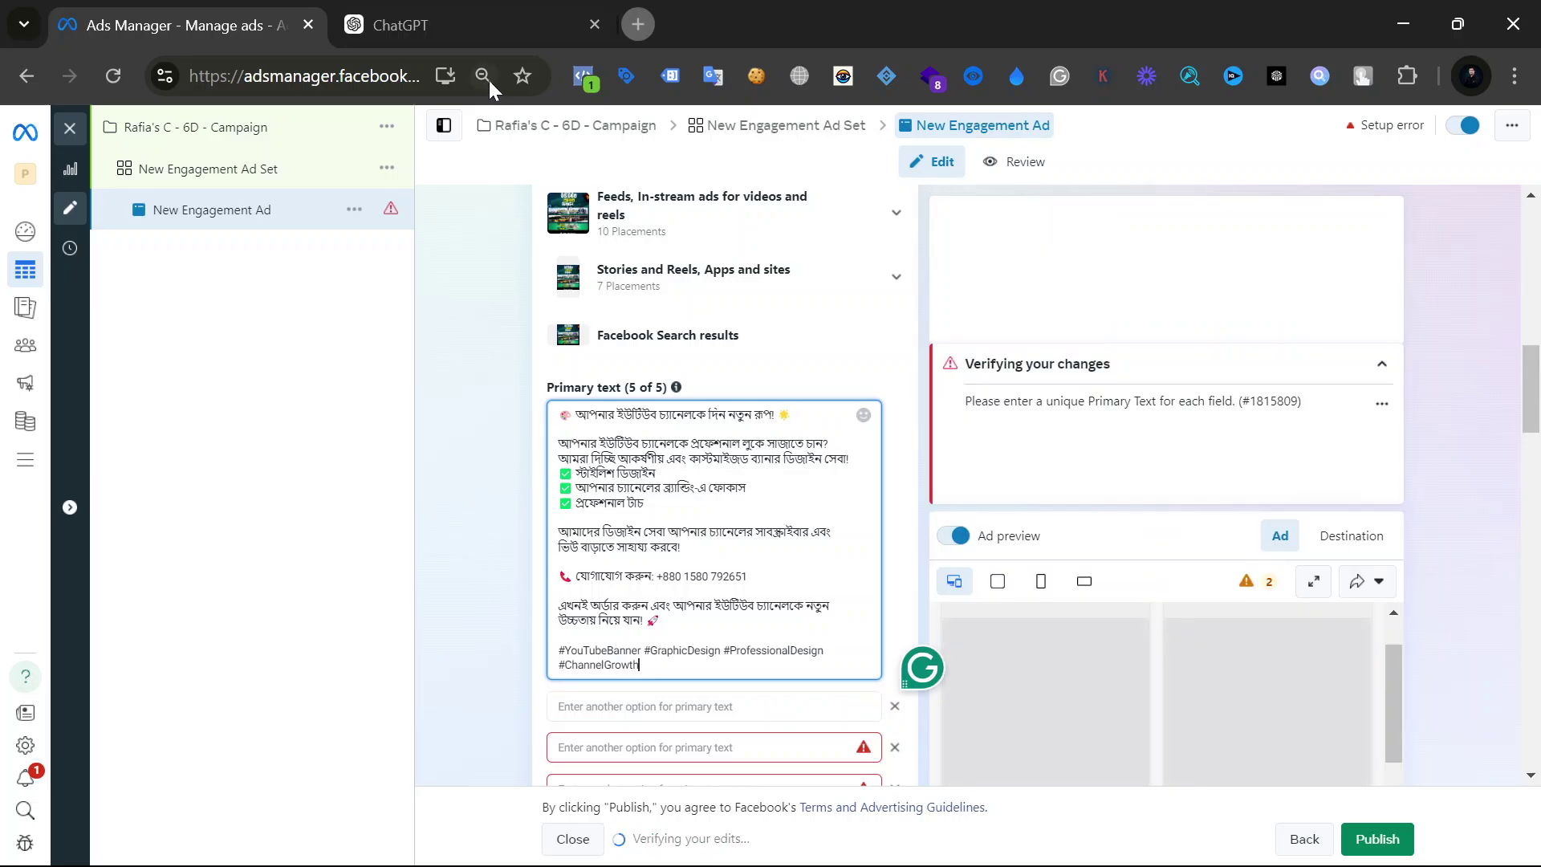
# Switch to ChatGPT and send the follow-up prompt "Make this content for Youtube contant creators".
pyautogui.click(483, 25)
pyautogui.click(667, 795)
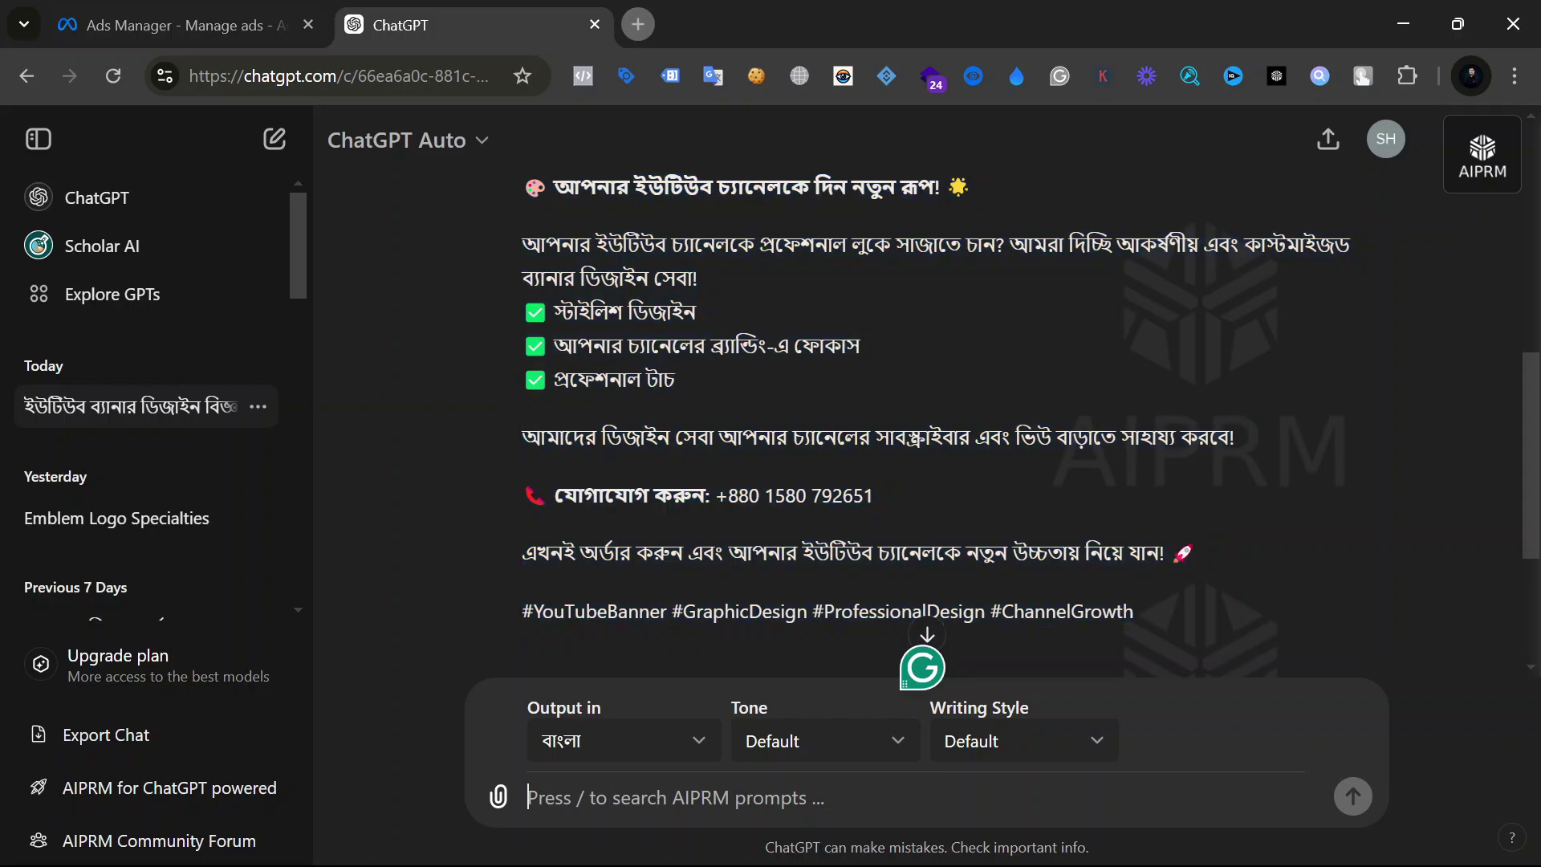
pyautogui.write('n')
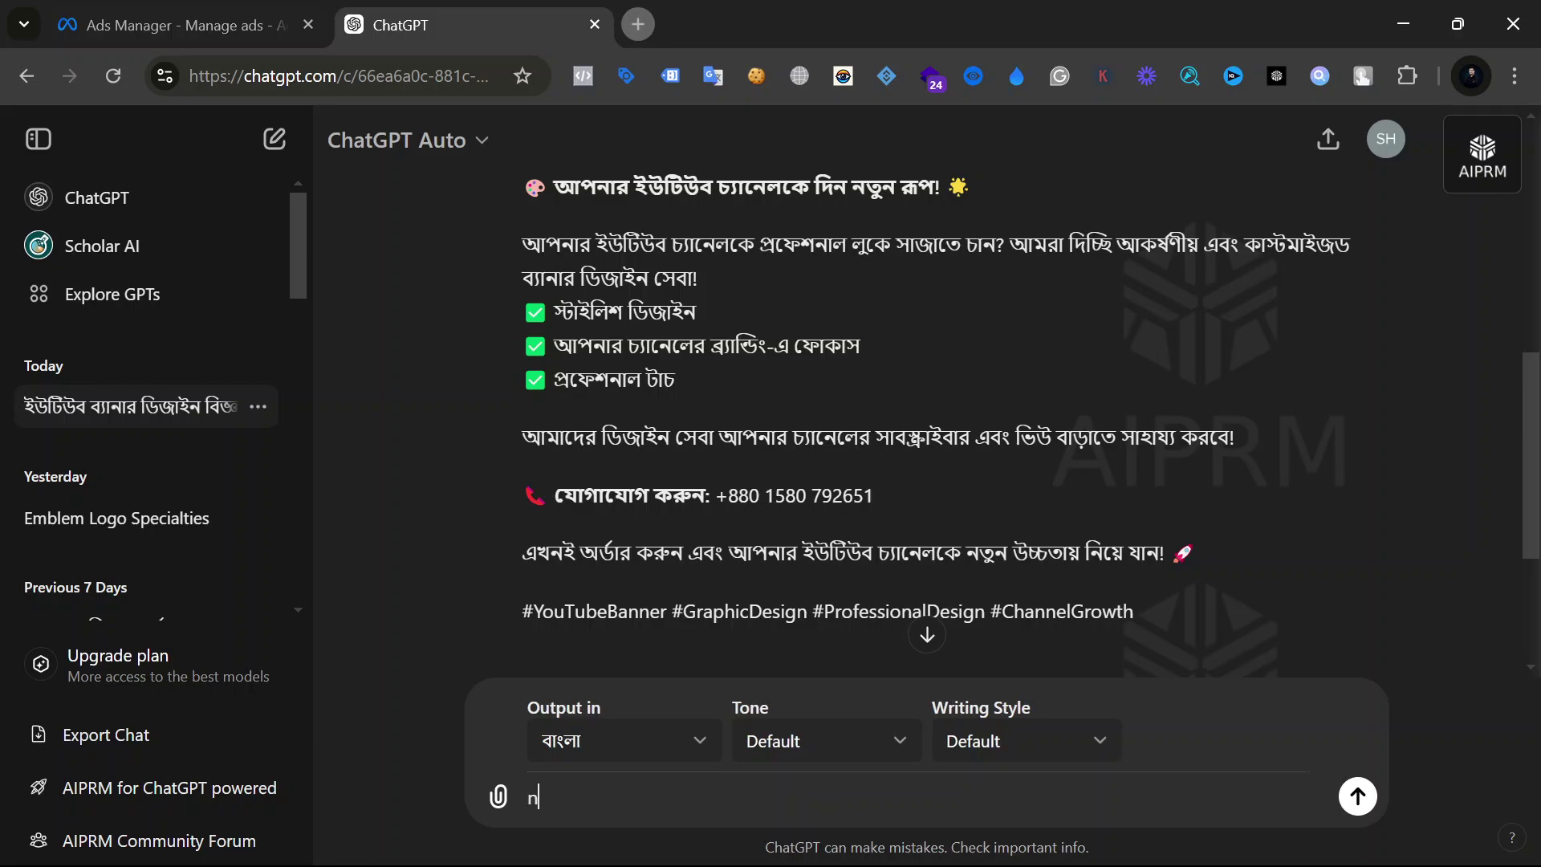
pyautogui.press('BackSpace')
pyautogui.write('MAKE')
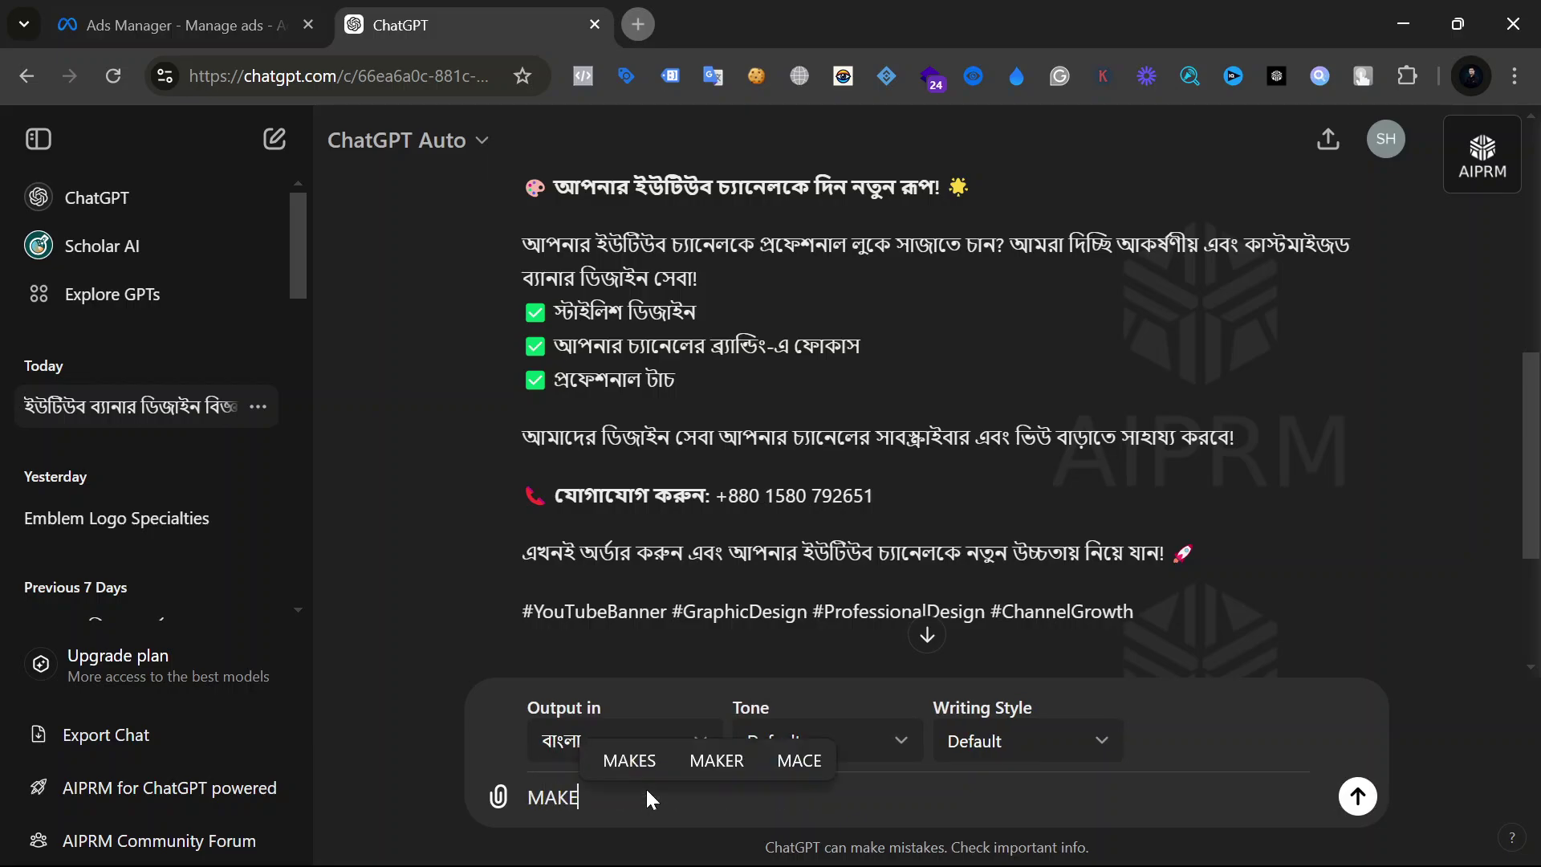
pyautogui.press('BackSpace')
pyautogui.press('BackSpace')
pyautogui.press('BackSpace')
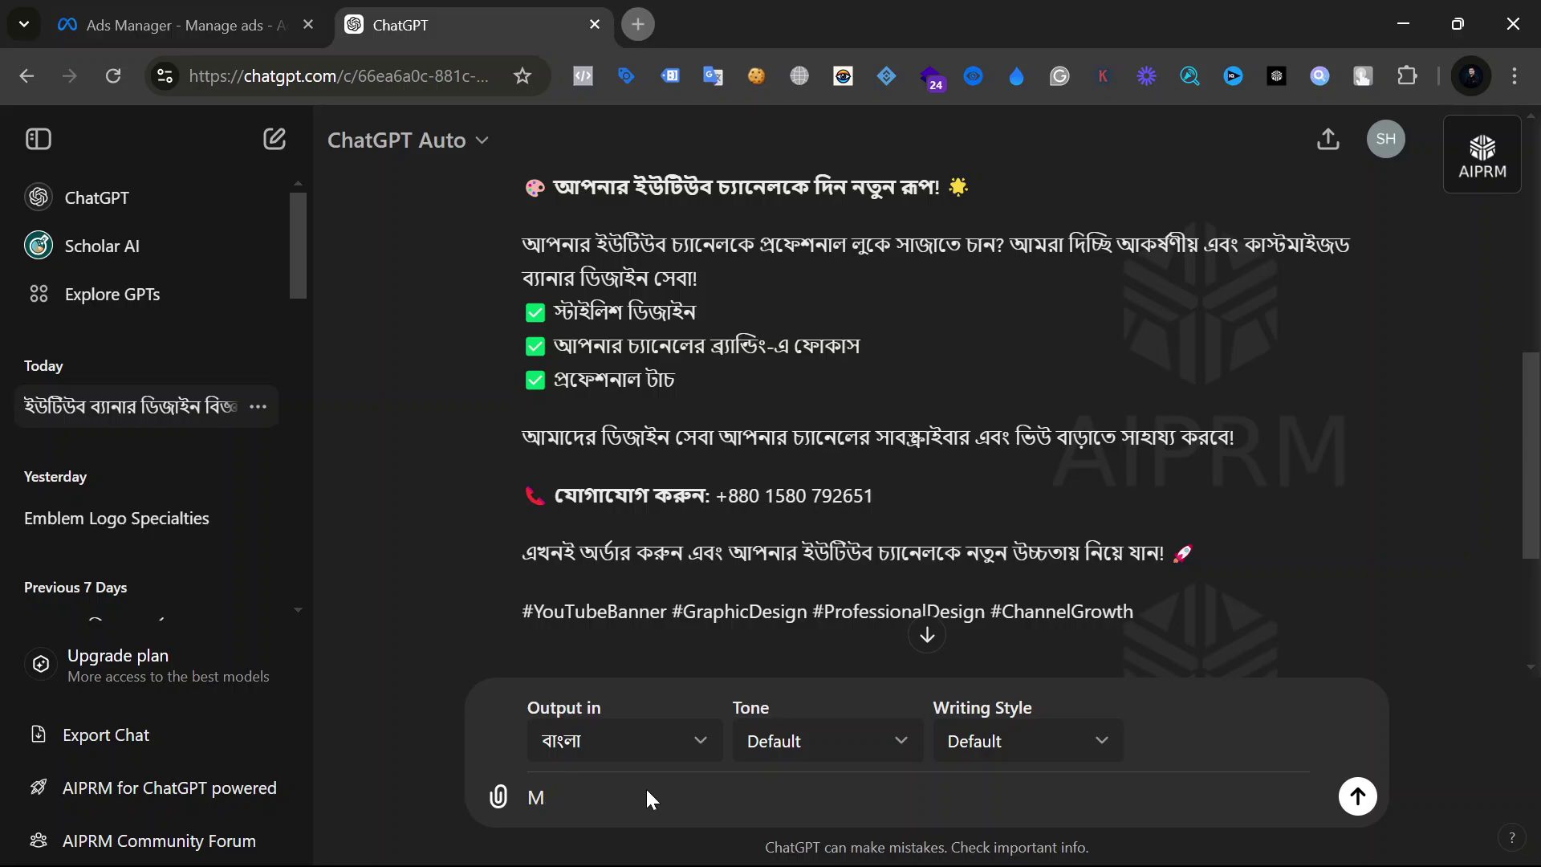
pyautogui.write('a')
pyautogui.press('BackSpace')
pyautogui.write('ke thsiis con')
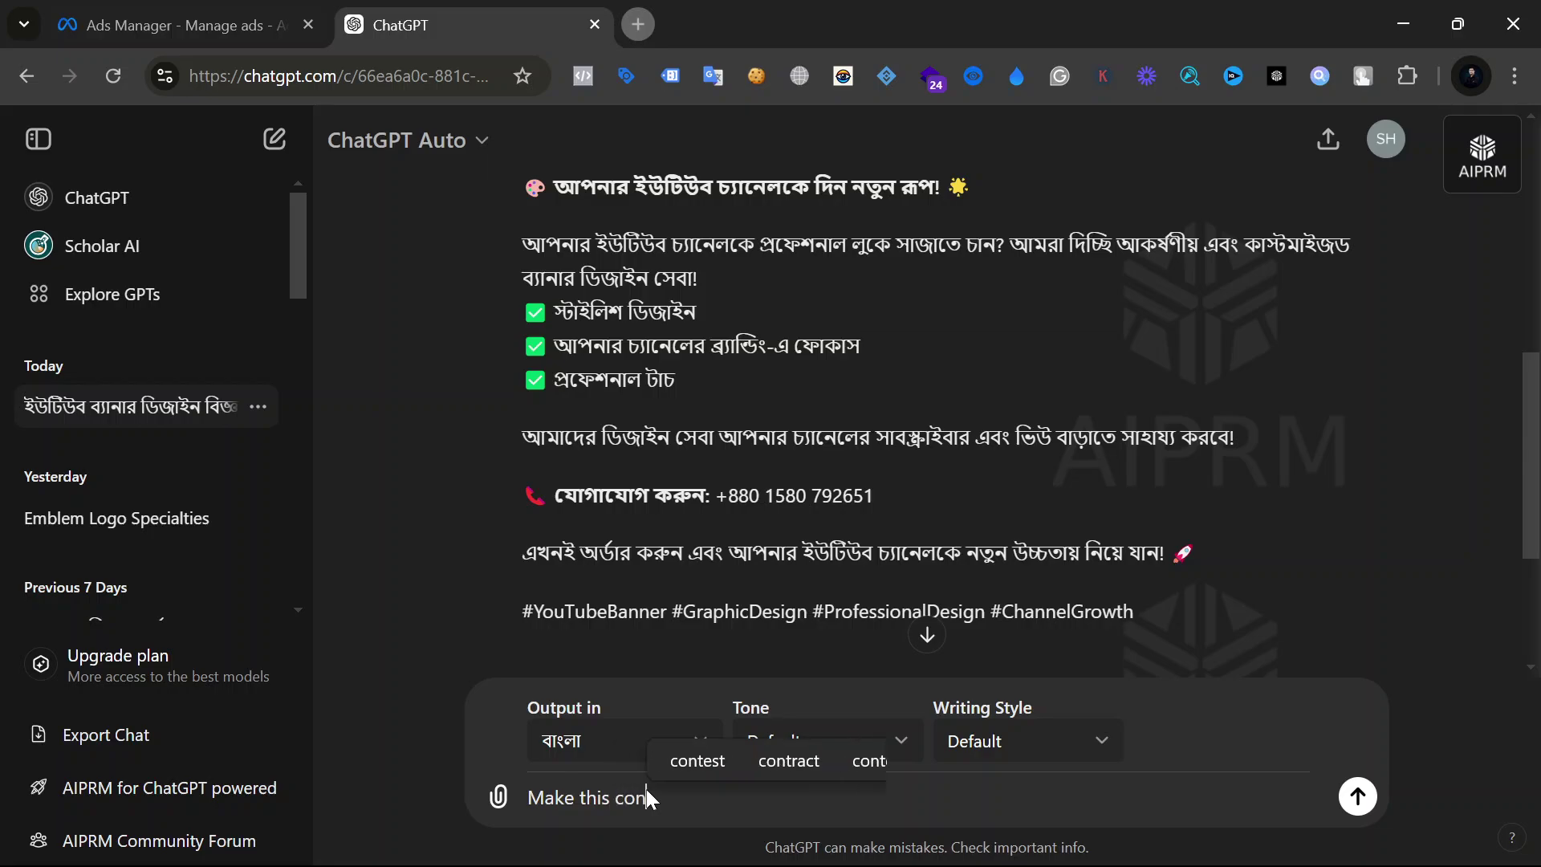
pyautogui.write('tet')
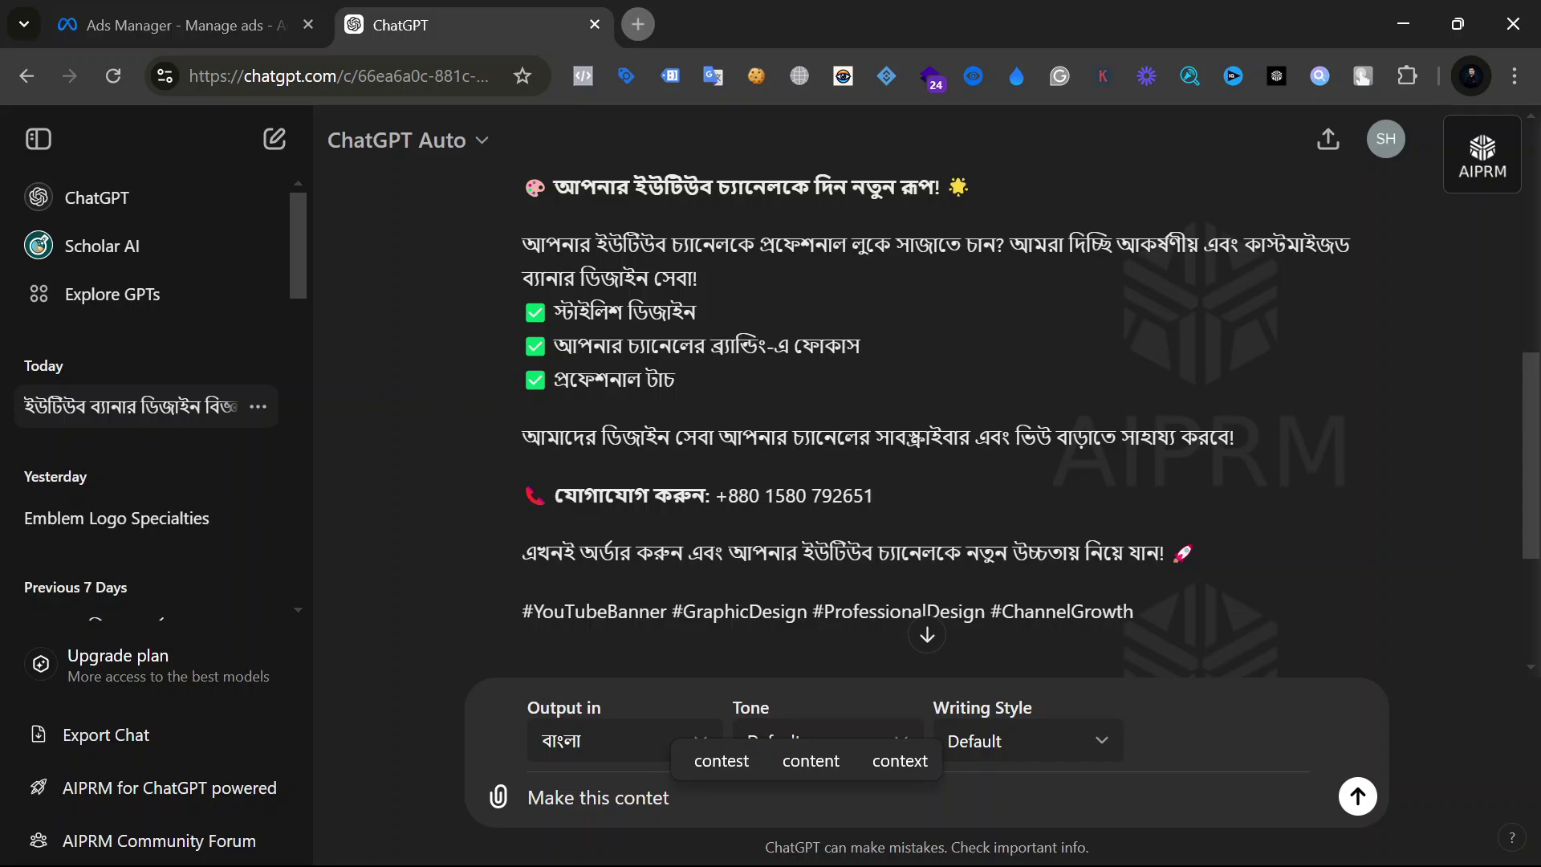
pyautogui.press('BackSpace')
pyautogui.press('BackSpace')
pyautogui.press('BackSpace')
pyautogui.write('tt')
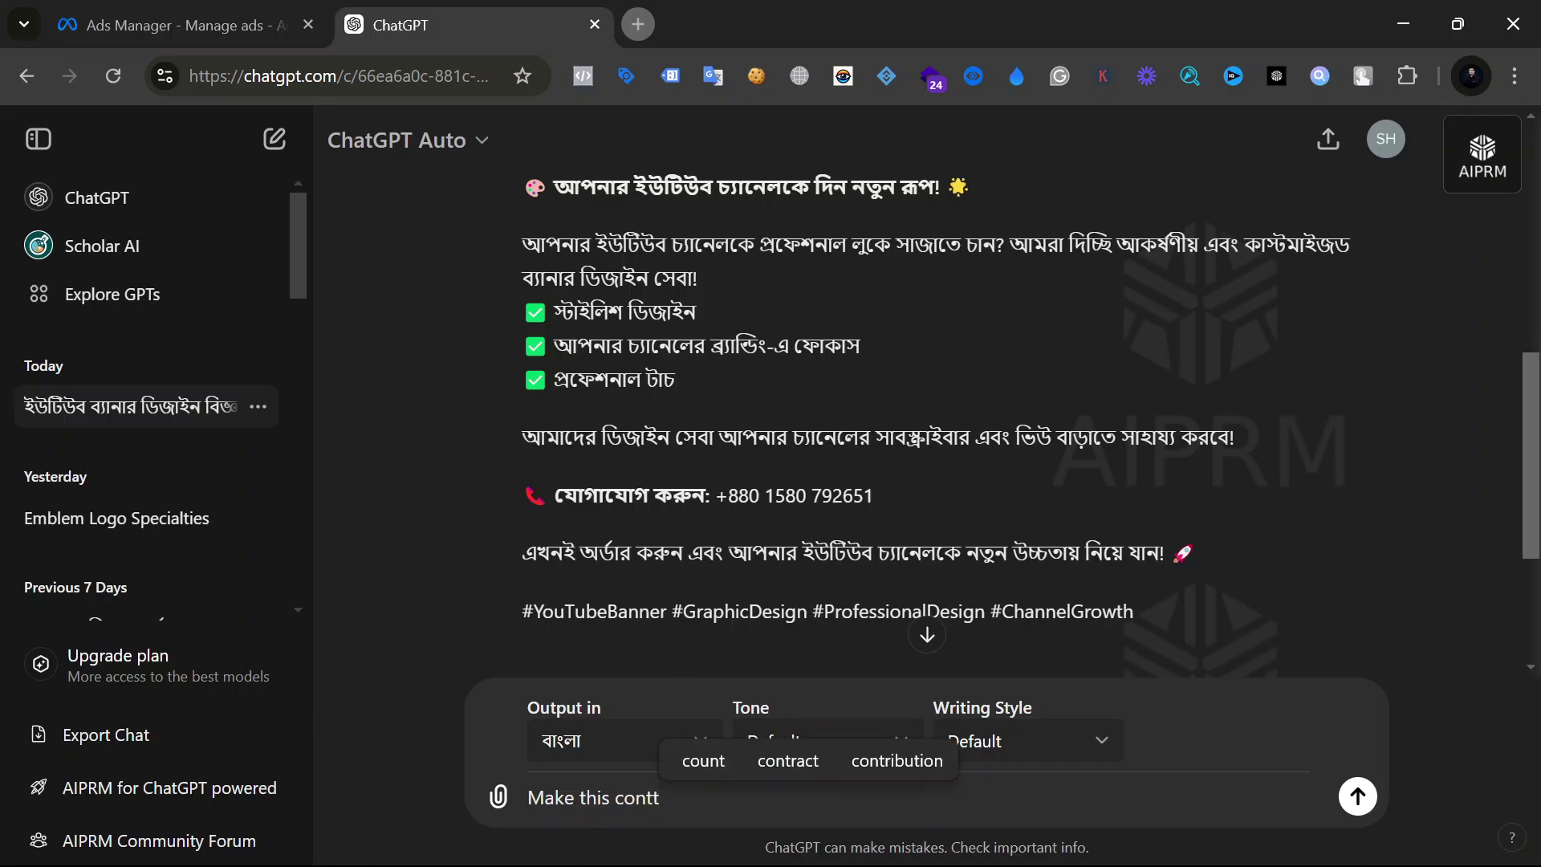
pyautogui.press('BackSpace')
pyautogui.write('ent dis')
pyautogui.press('BackSpace')
pyautogui.press('BackSpace')
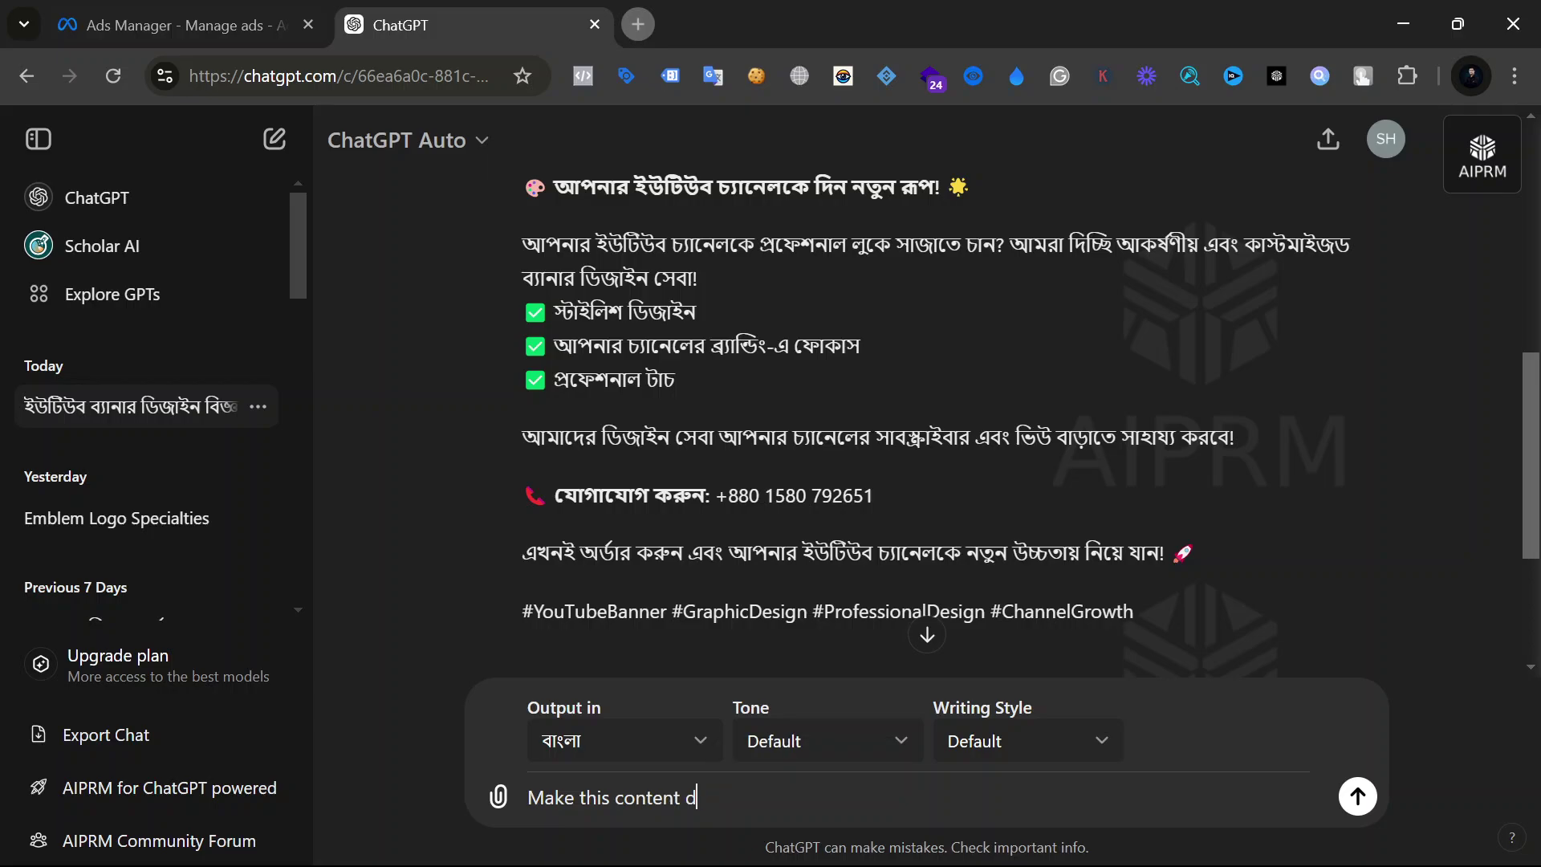
pyautogui.write('is')
pyautogui.press('BackSpace')
pyautogui.press('BackSpace')
pyautogui.press('BackSpace')
pyautogui.write('for')
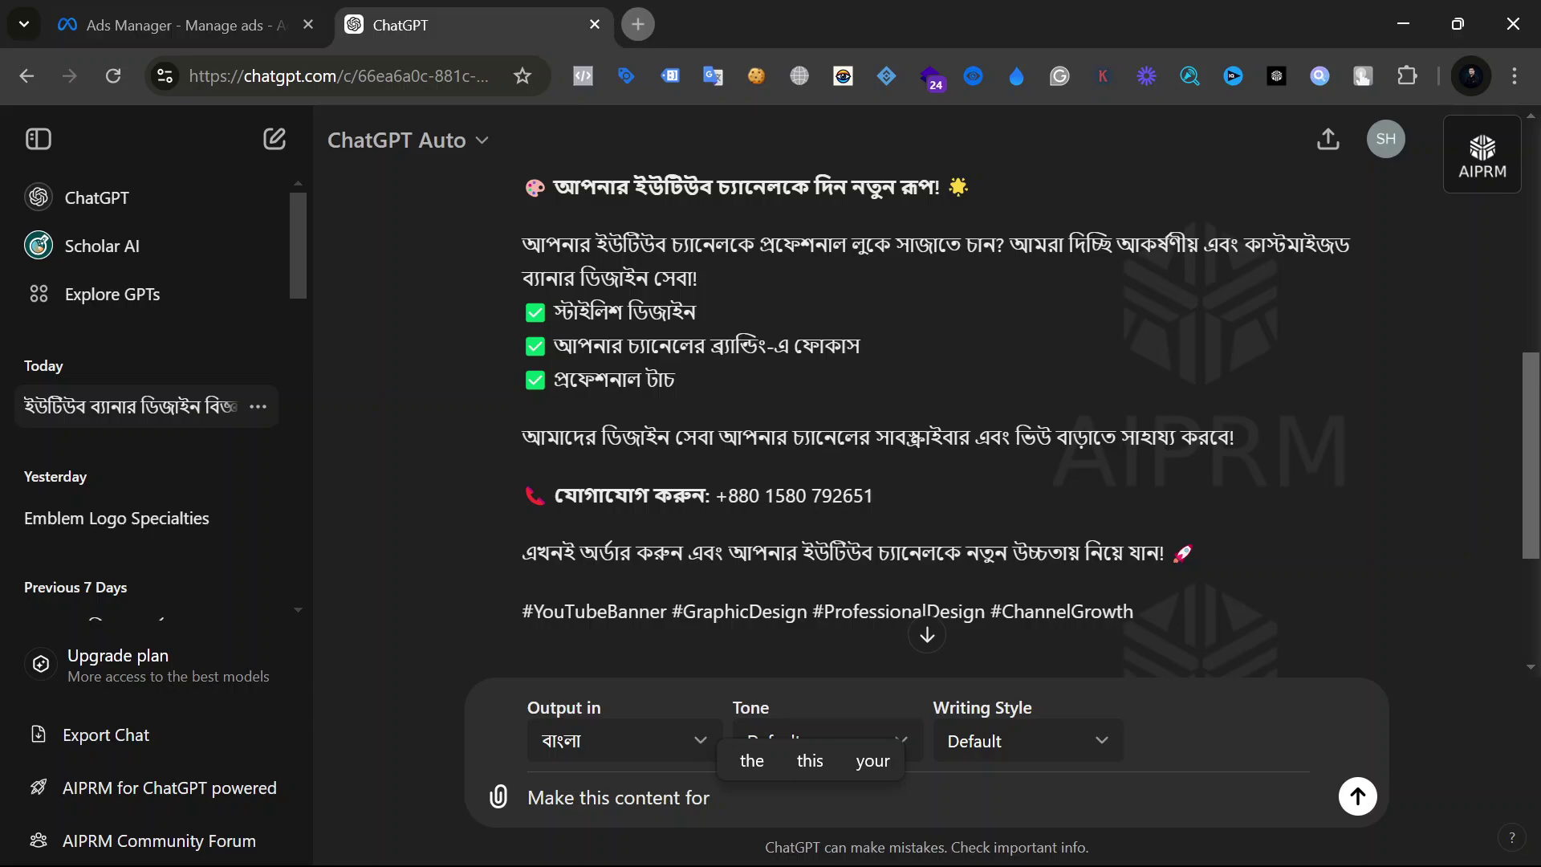
pyautogui.write('Youtu')
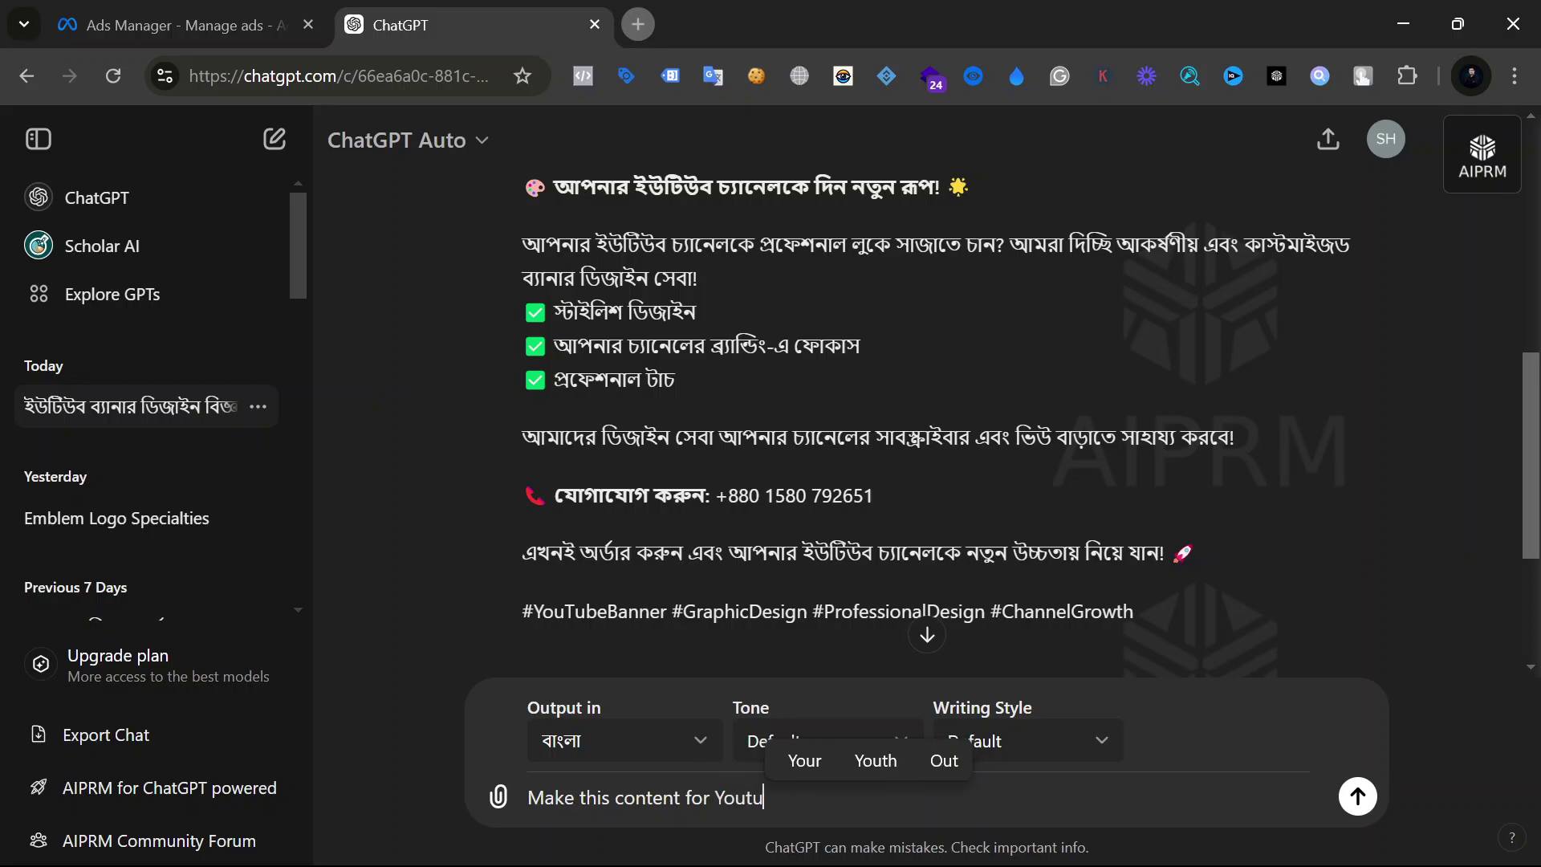
pyautogui.write('be conta')
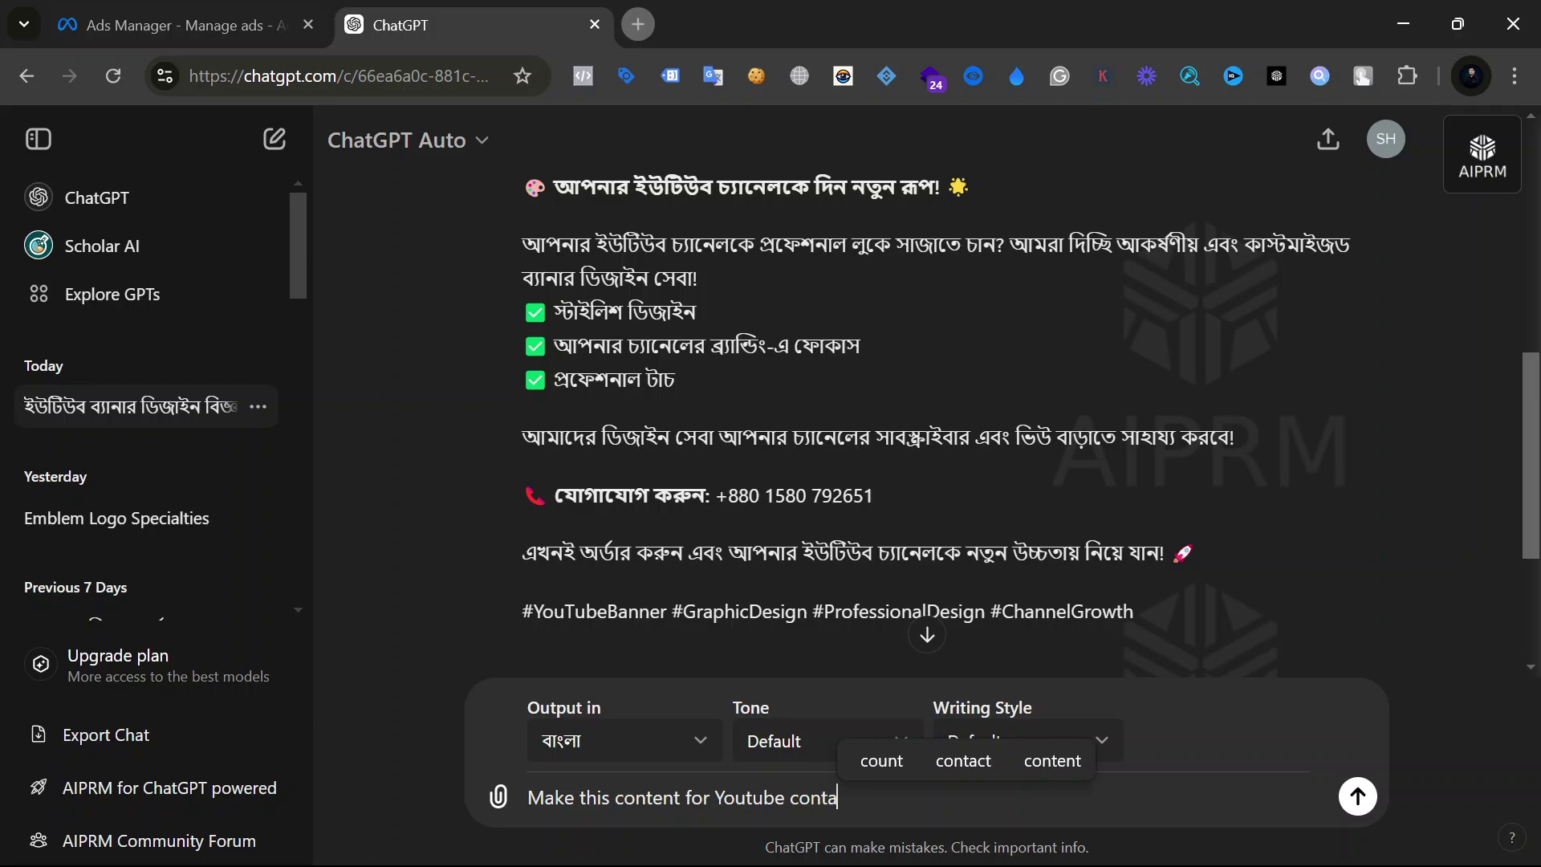
pyautogui.write('nt creators')
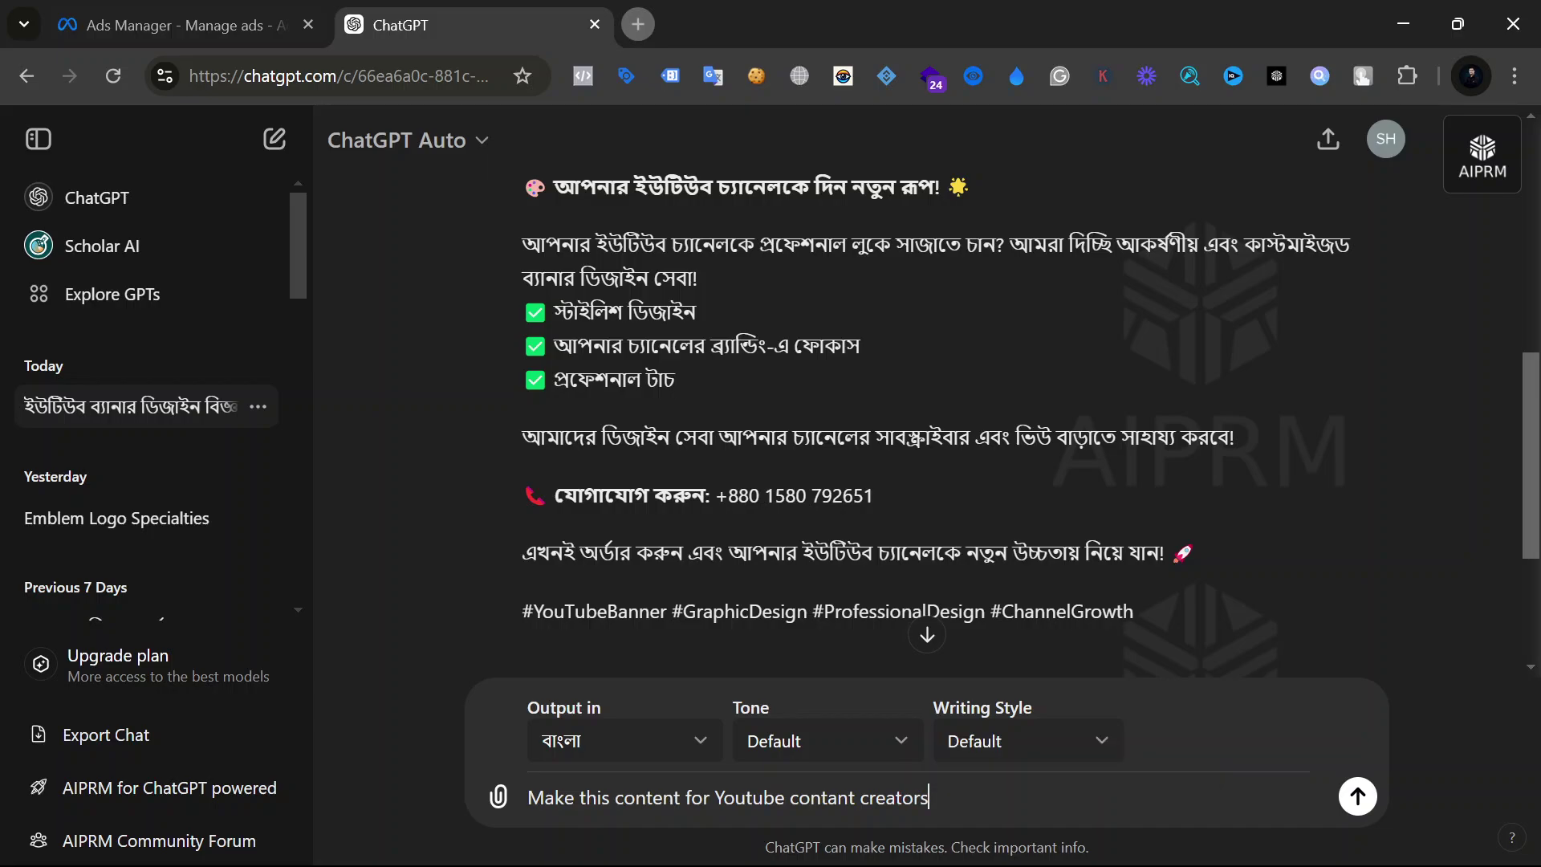
pyautogui.press('Return')
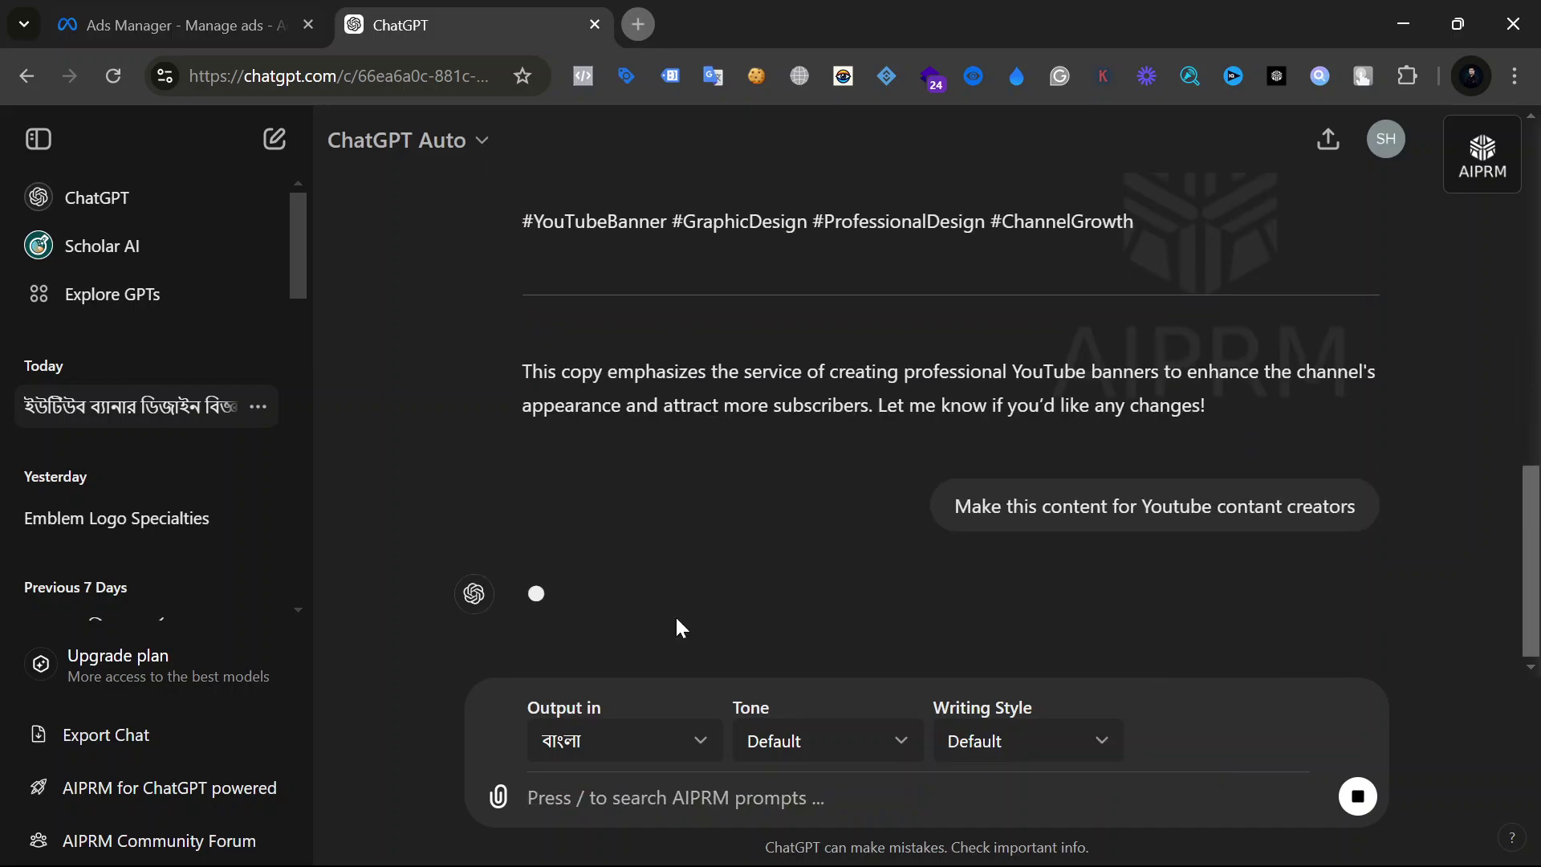
# Read through the revised Bengali ad copy for YouTube creators and copy it from its headline through the closing hashtags.
pyautogui.scroll(1, 805, 295)
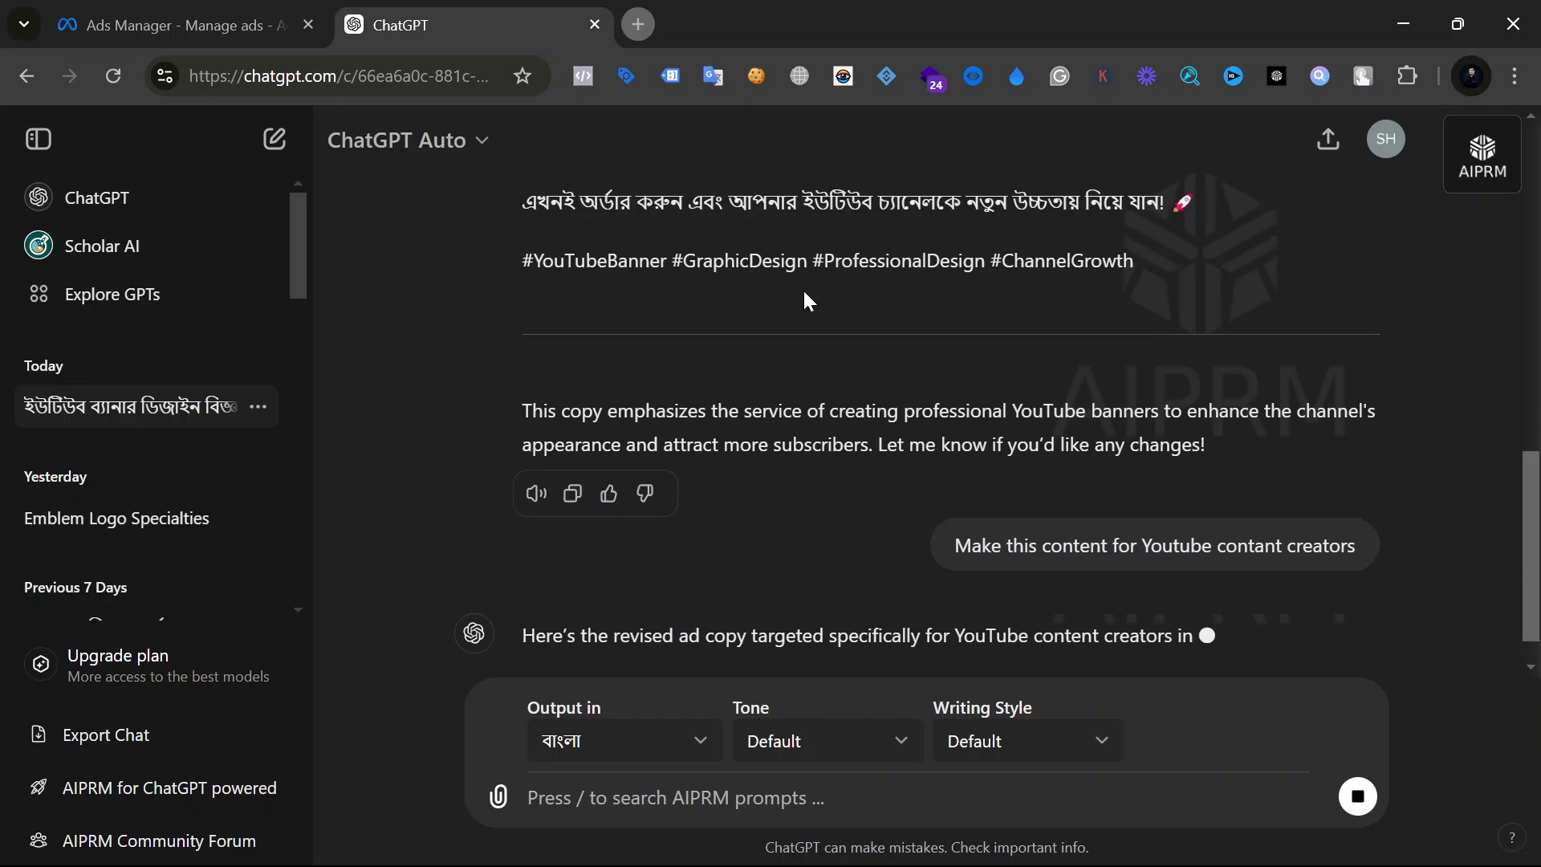
pyautogui.scroll(2, 803, 300)
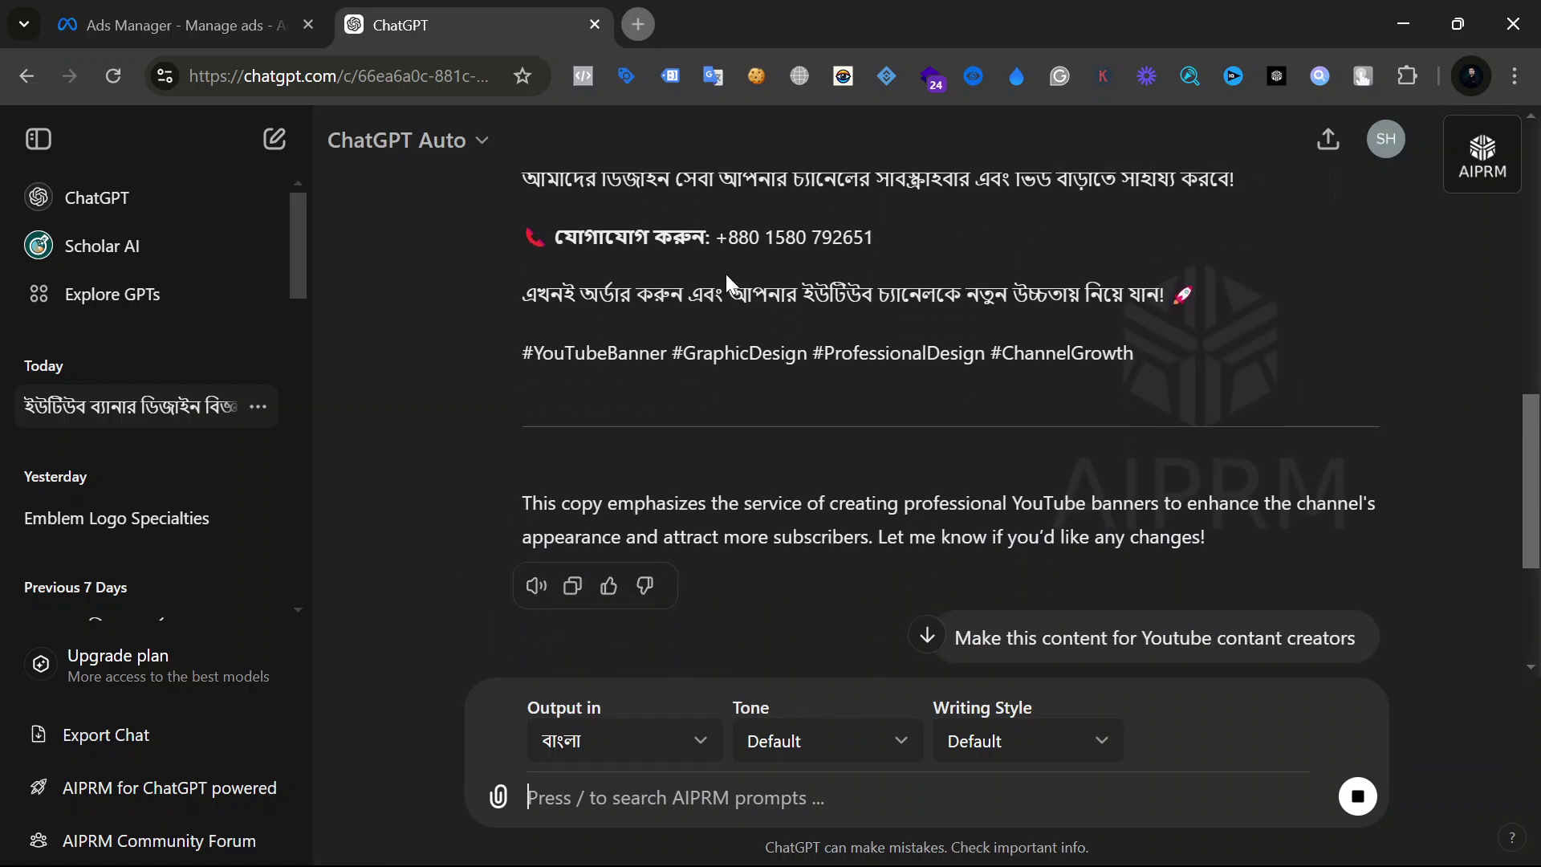
pyautogui.scroll(-2, 891, 568)
pyautogui.scroll(-3, 1022, 512)
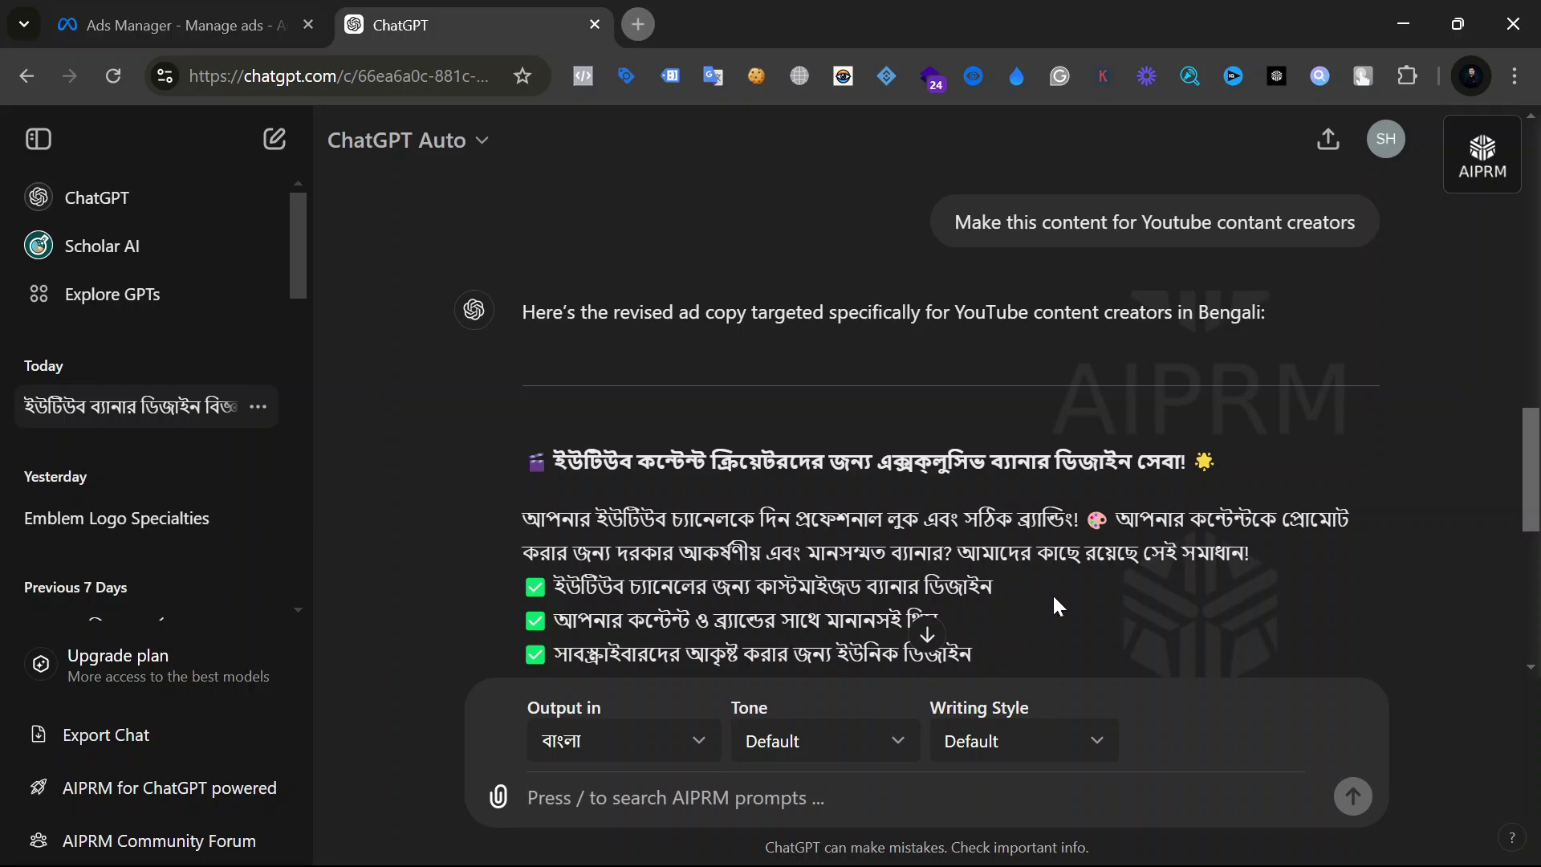
pyautogui.scroll(-5, 1052, 606)
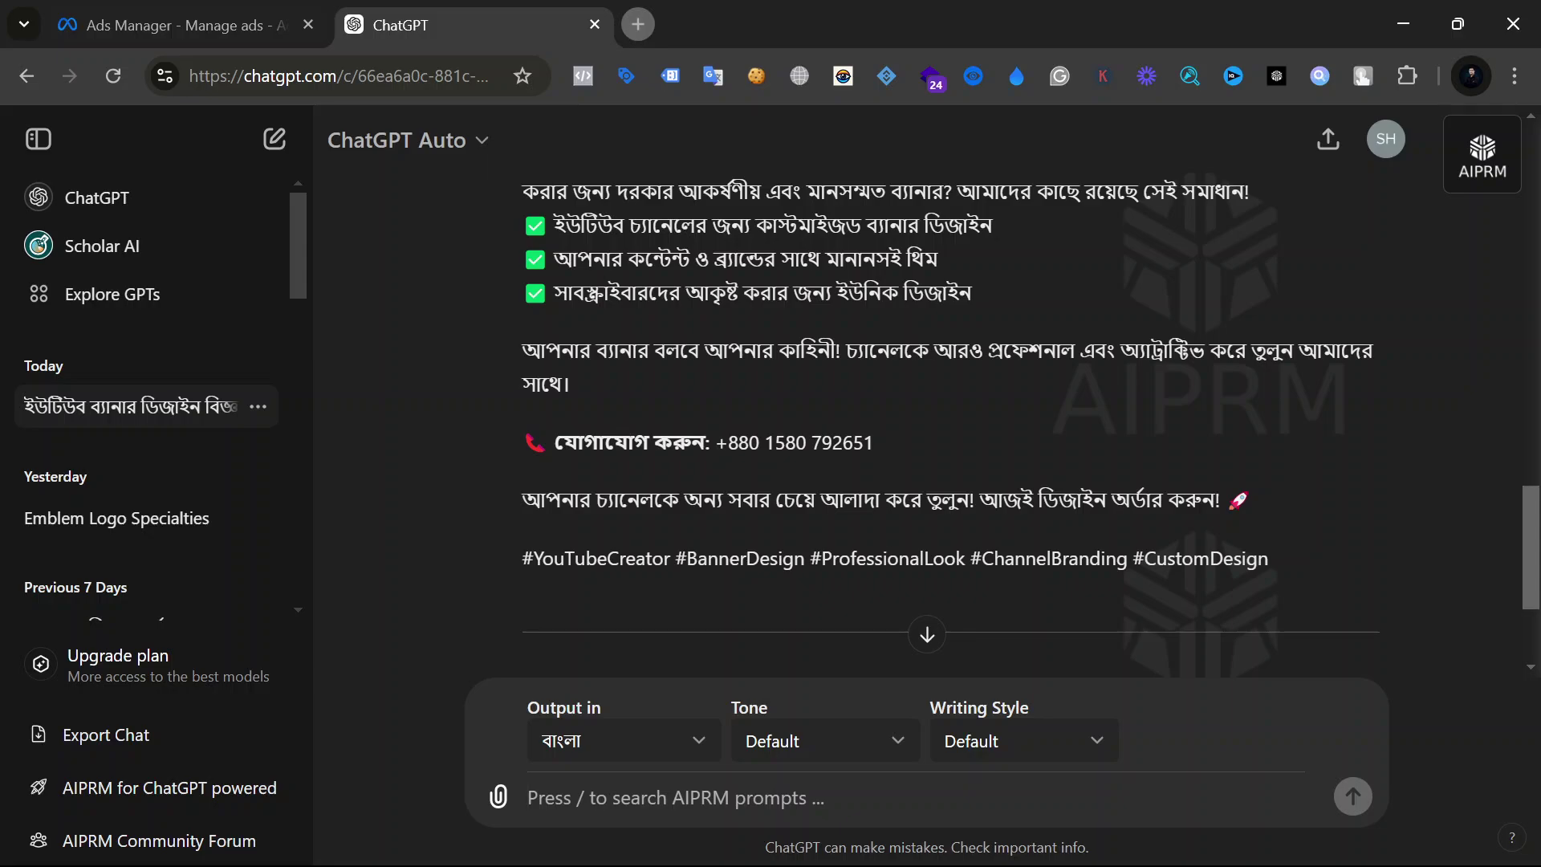
pyautogui.scroll(2, 950, 425)
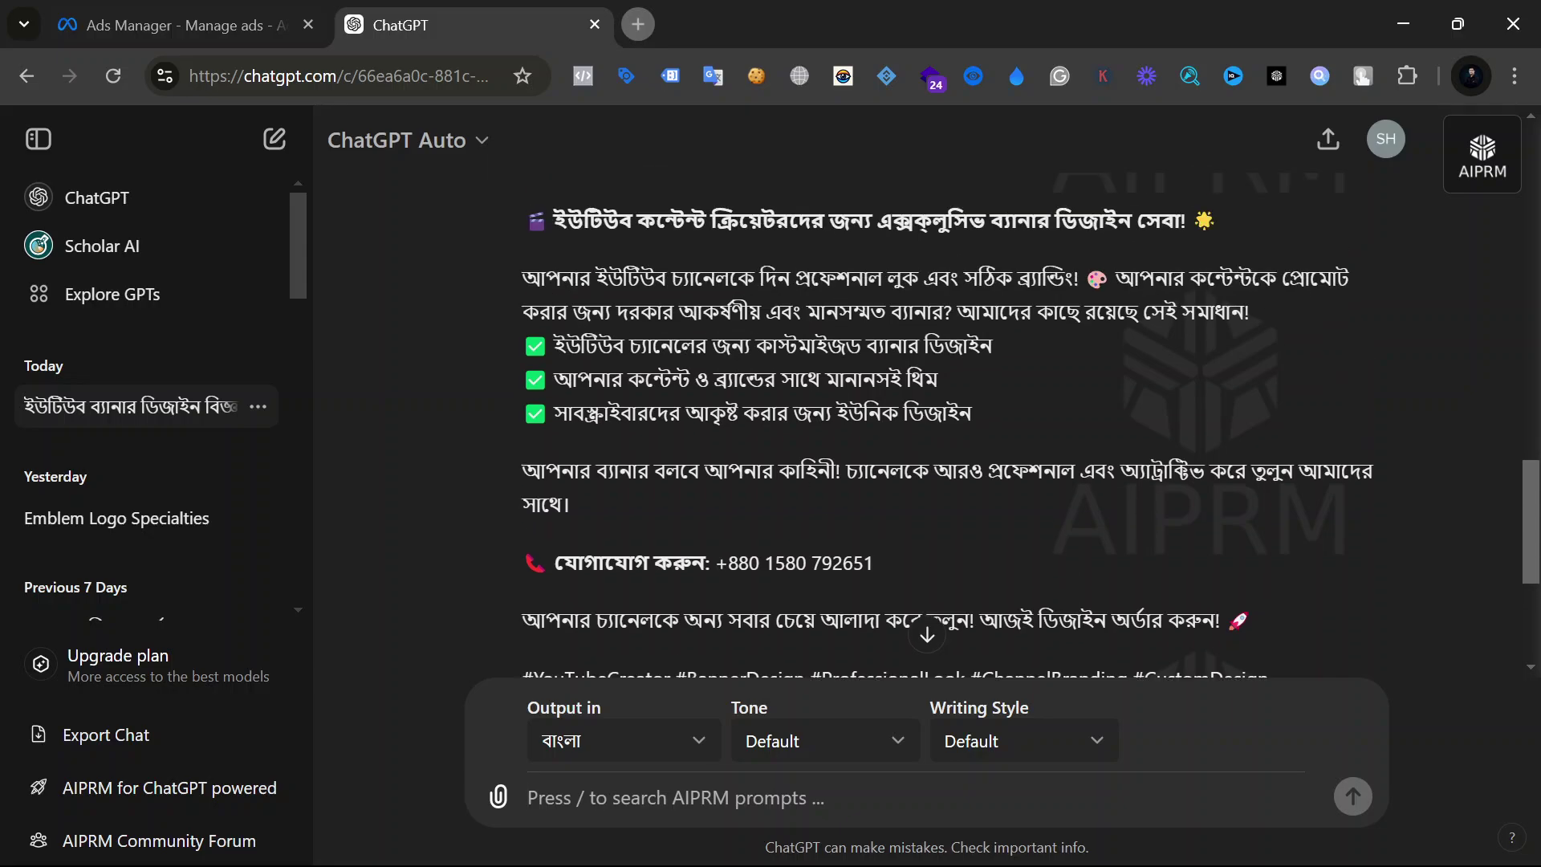
pyautogui.moveTo(522, 220); pyautogui.dragTo(1259, 393)
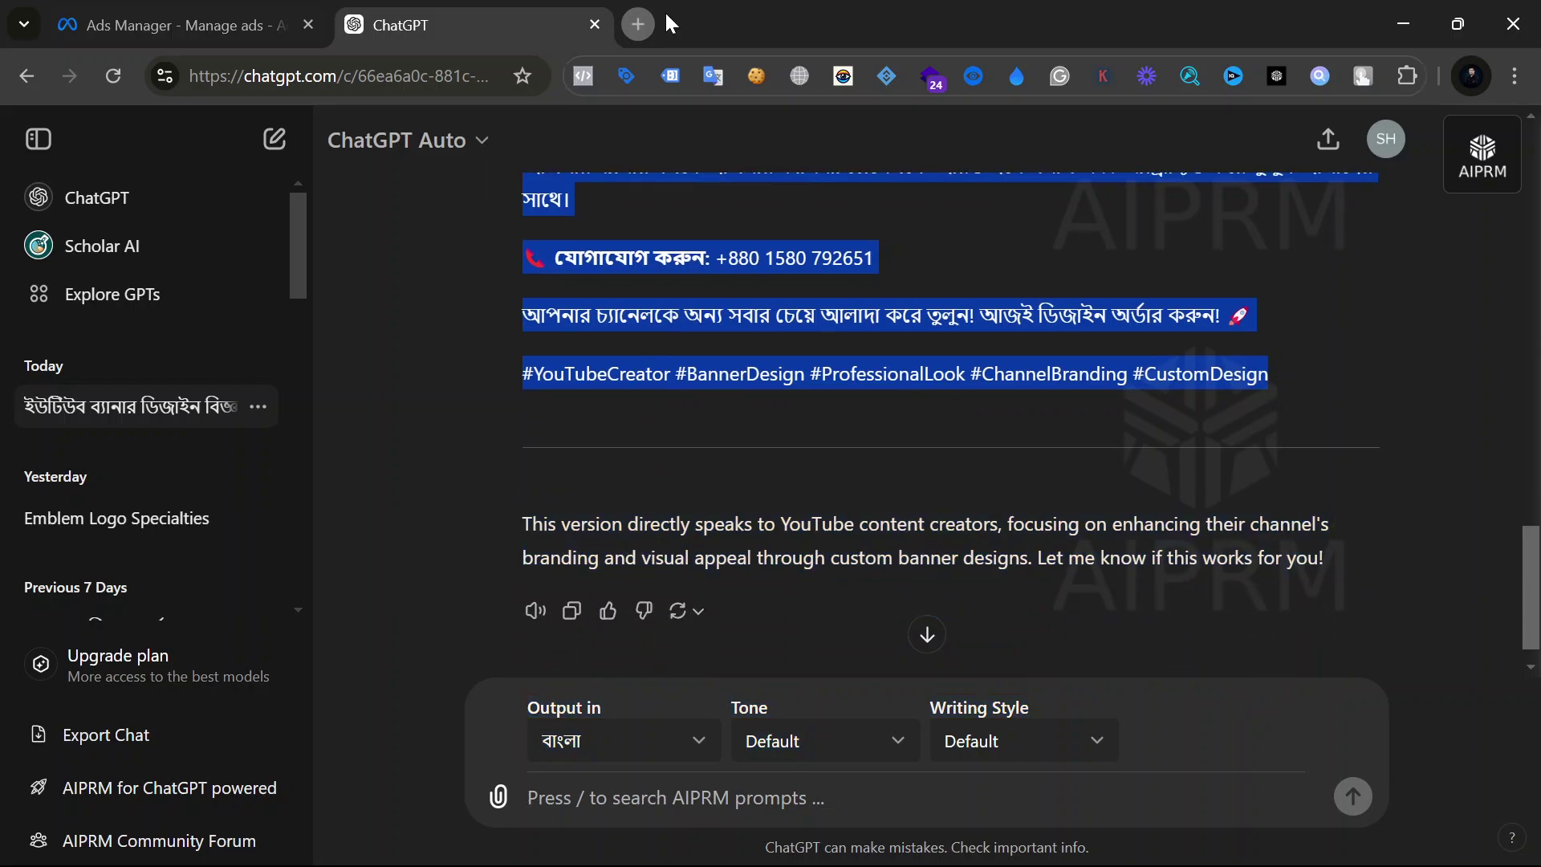
# Switch to Ads Manager and paste the copied Bengali ad copy into the second primary text option.
pyautogui.click(286, 8)
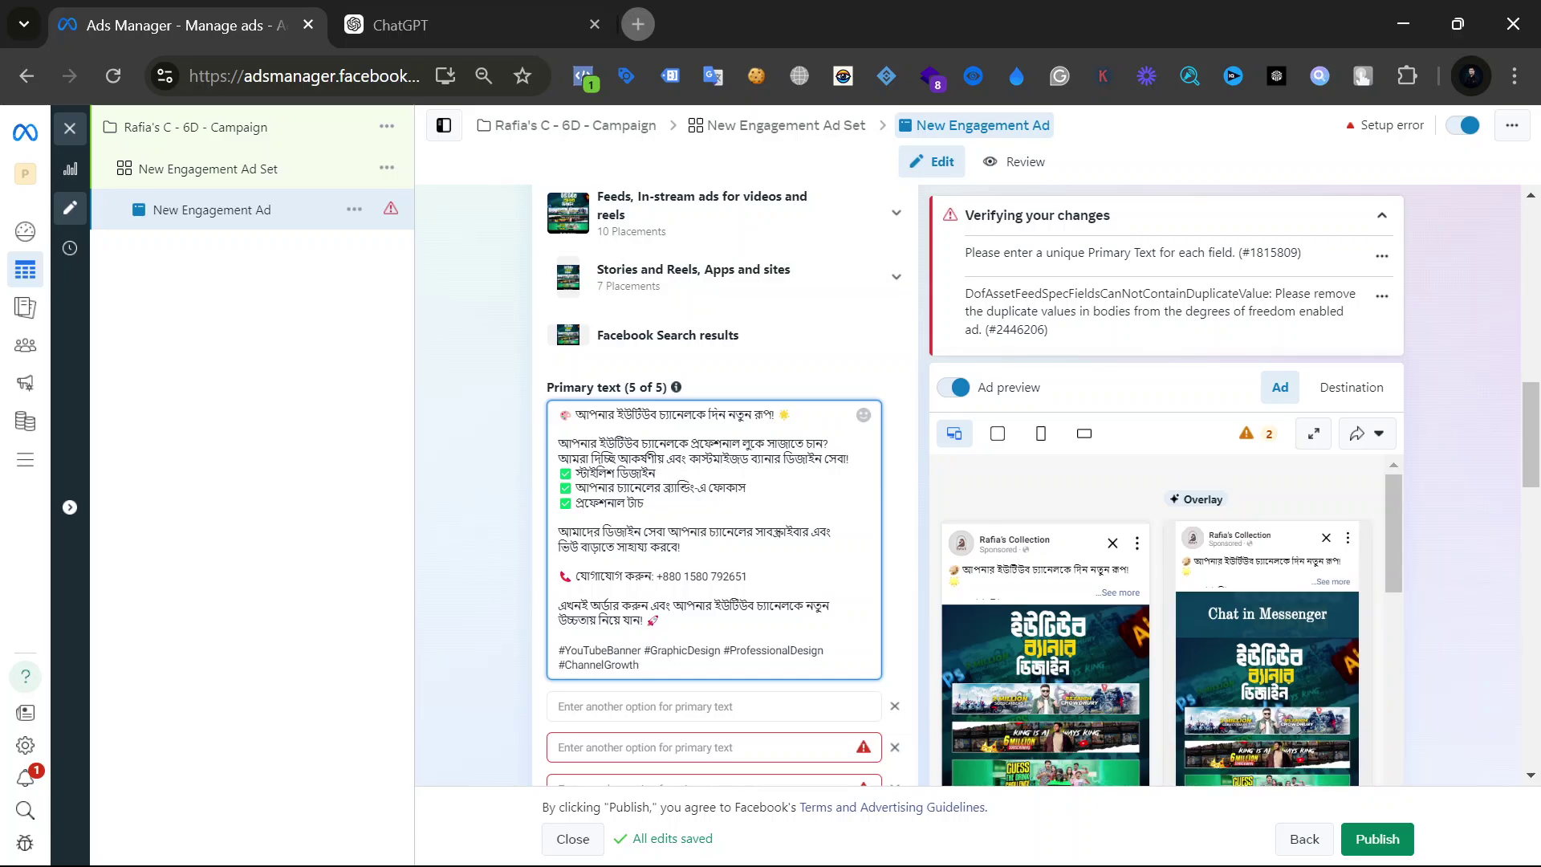
pyautogui.scroll(-1, 639, 654)
pyautogui.click(640, 585)
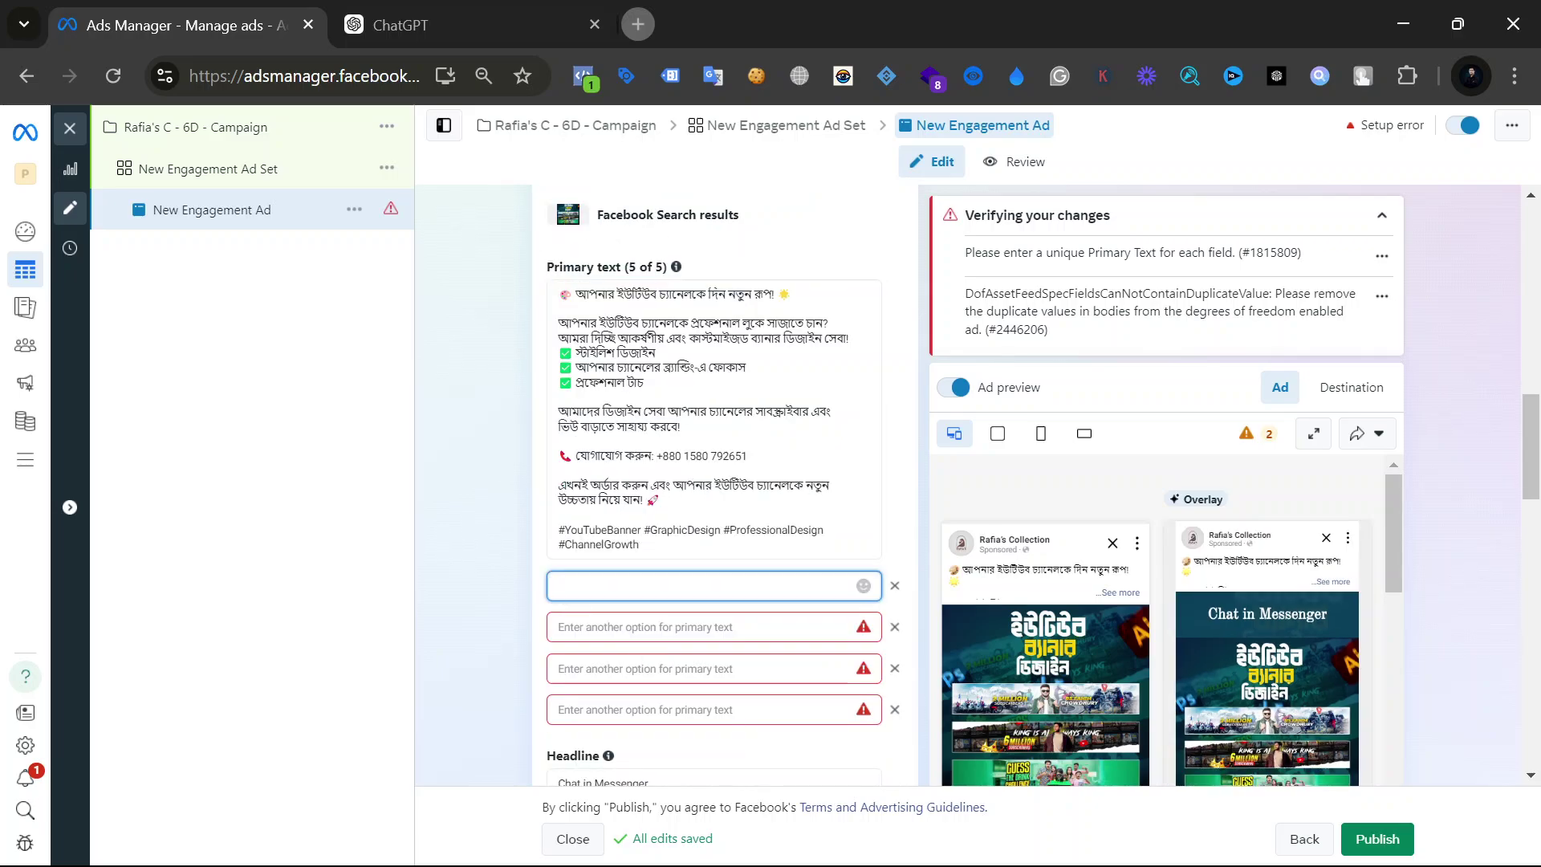
pyautogui.hotkey('ctrl', 'v')
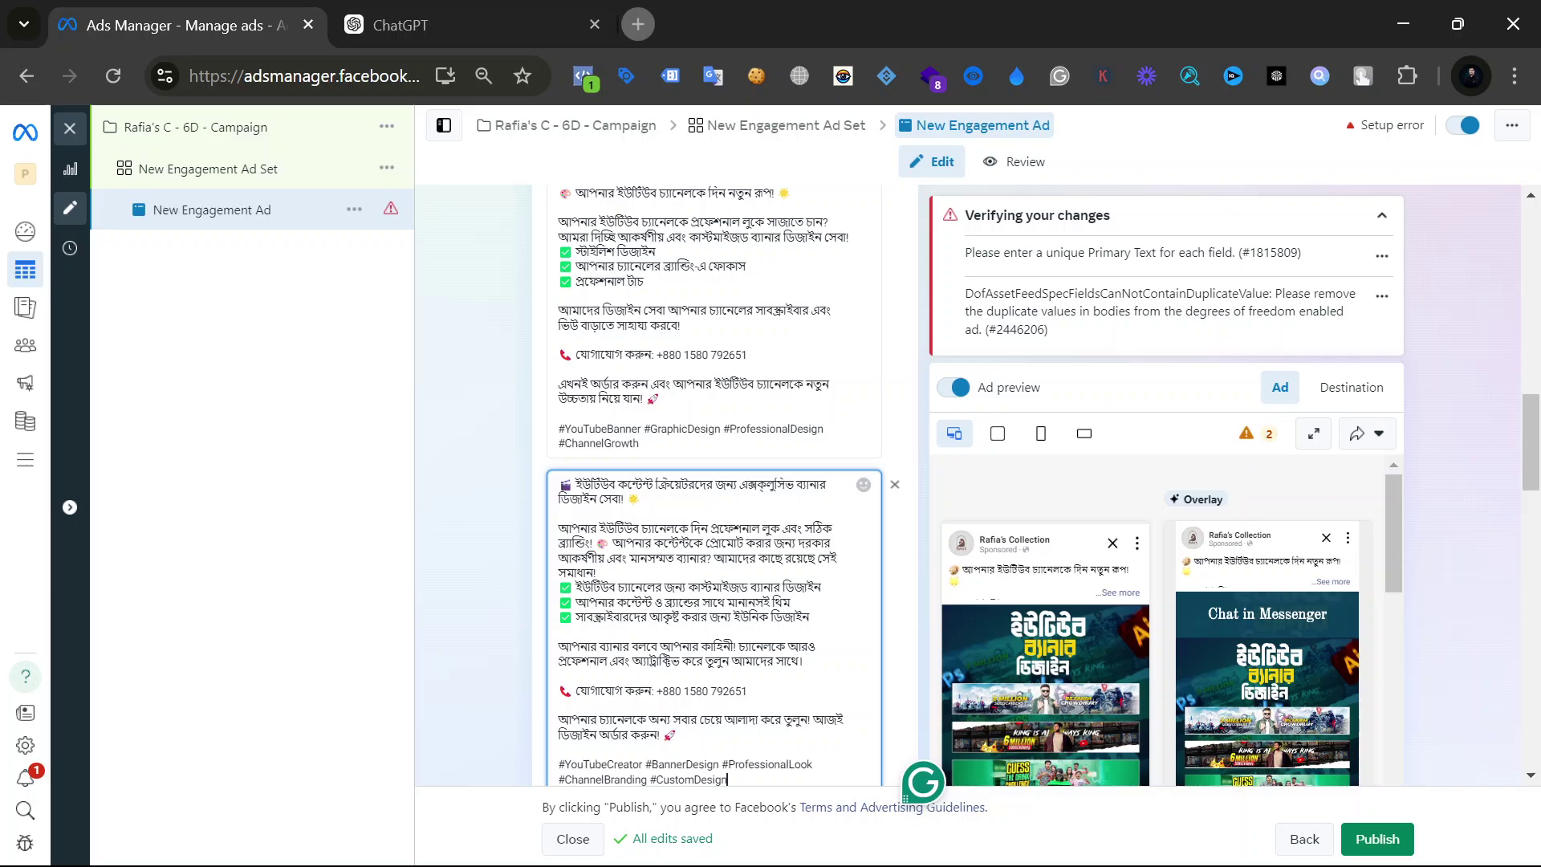
# Review the ad's primary text options, headline and preview, highlighting the opening line of the second primary text.
pyautogui.scroll(-3, 686, 622)
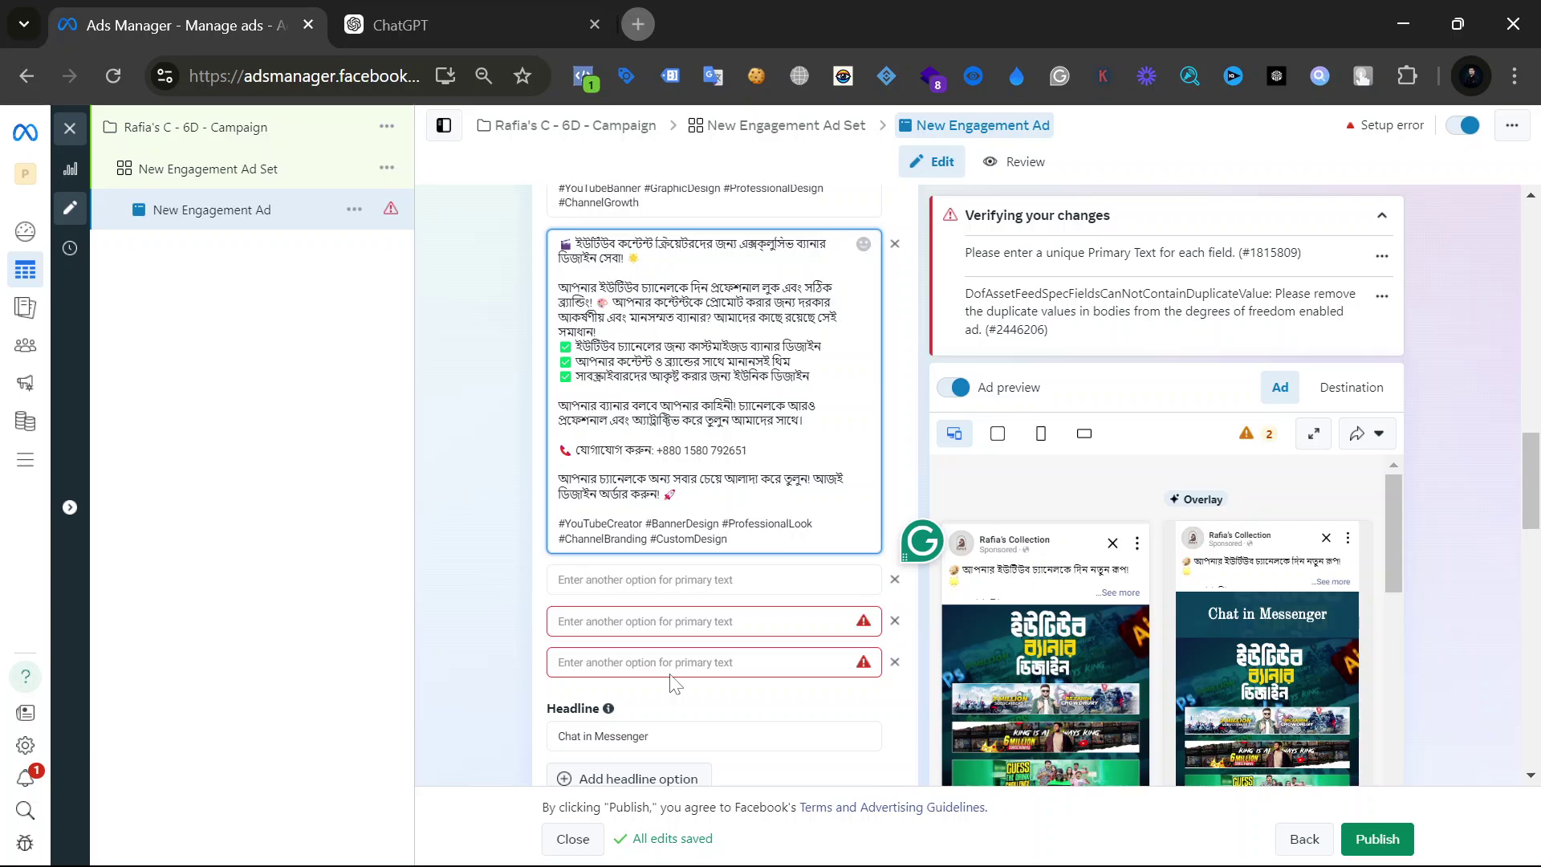
pyautogui.scroll(-2, 672, 684)
pyautogui.scroll(-2, 1075, 698)
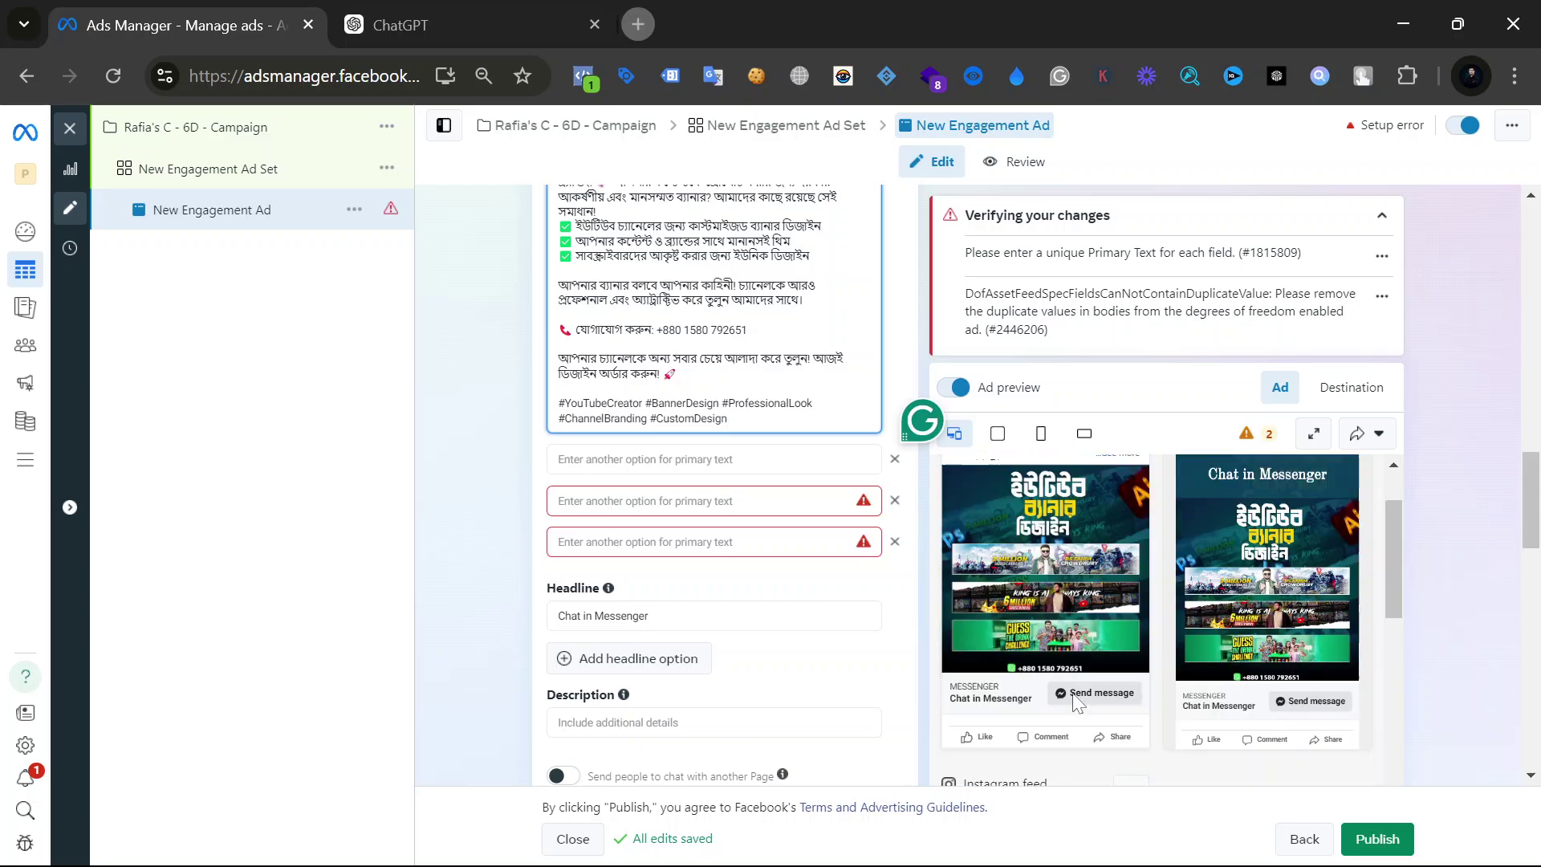
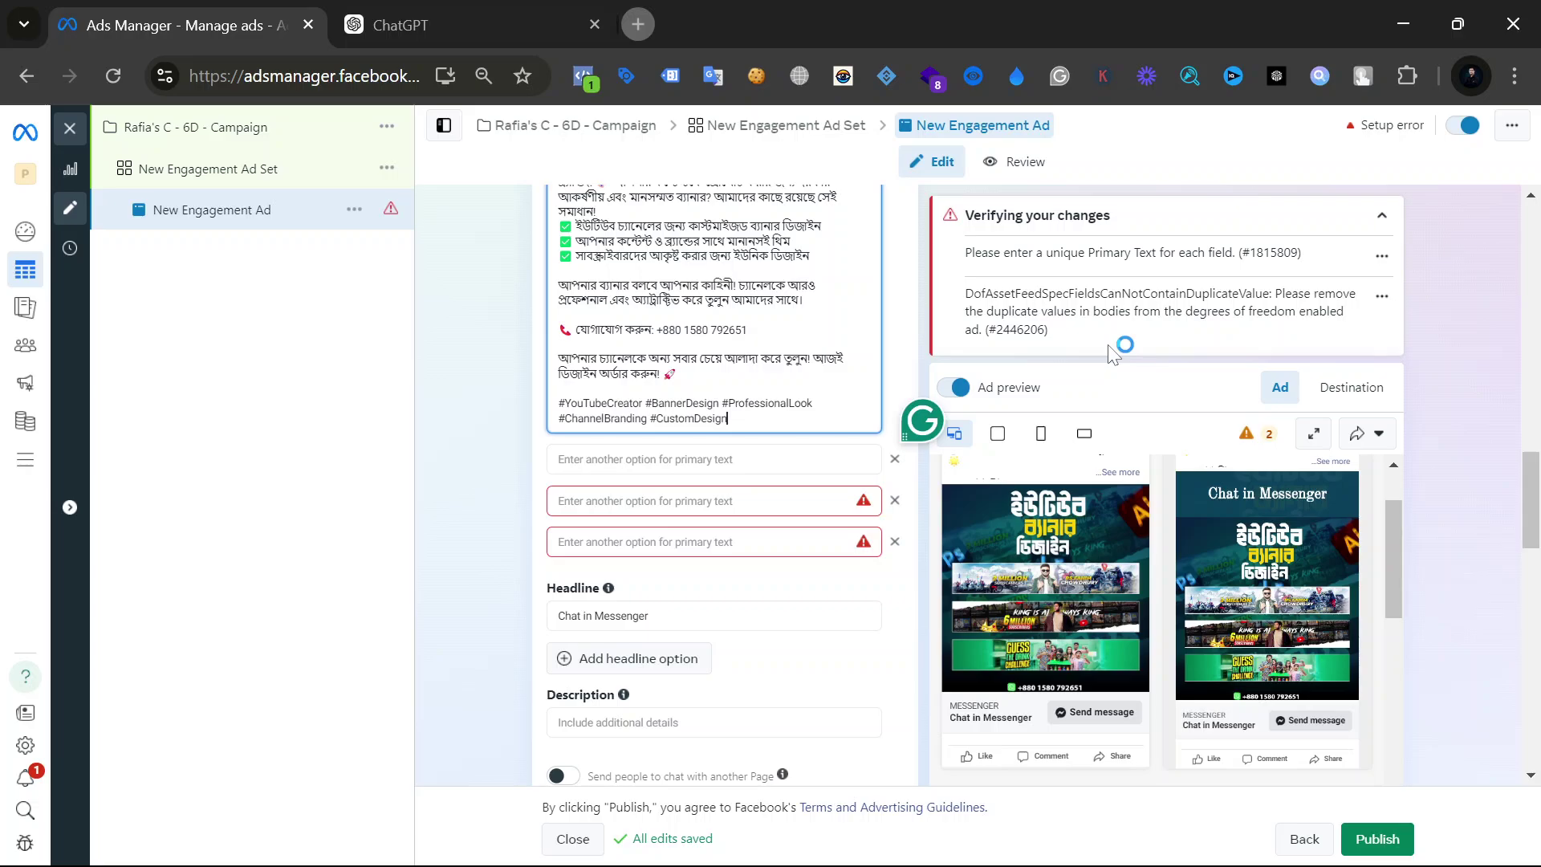
pyautogui.scroll(4, 1111, 353)
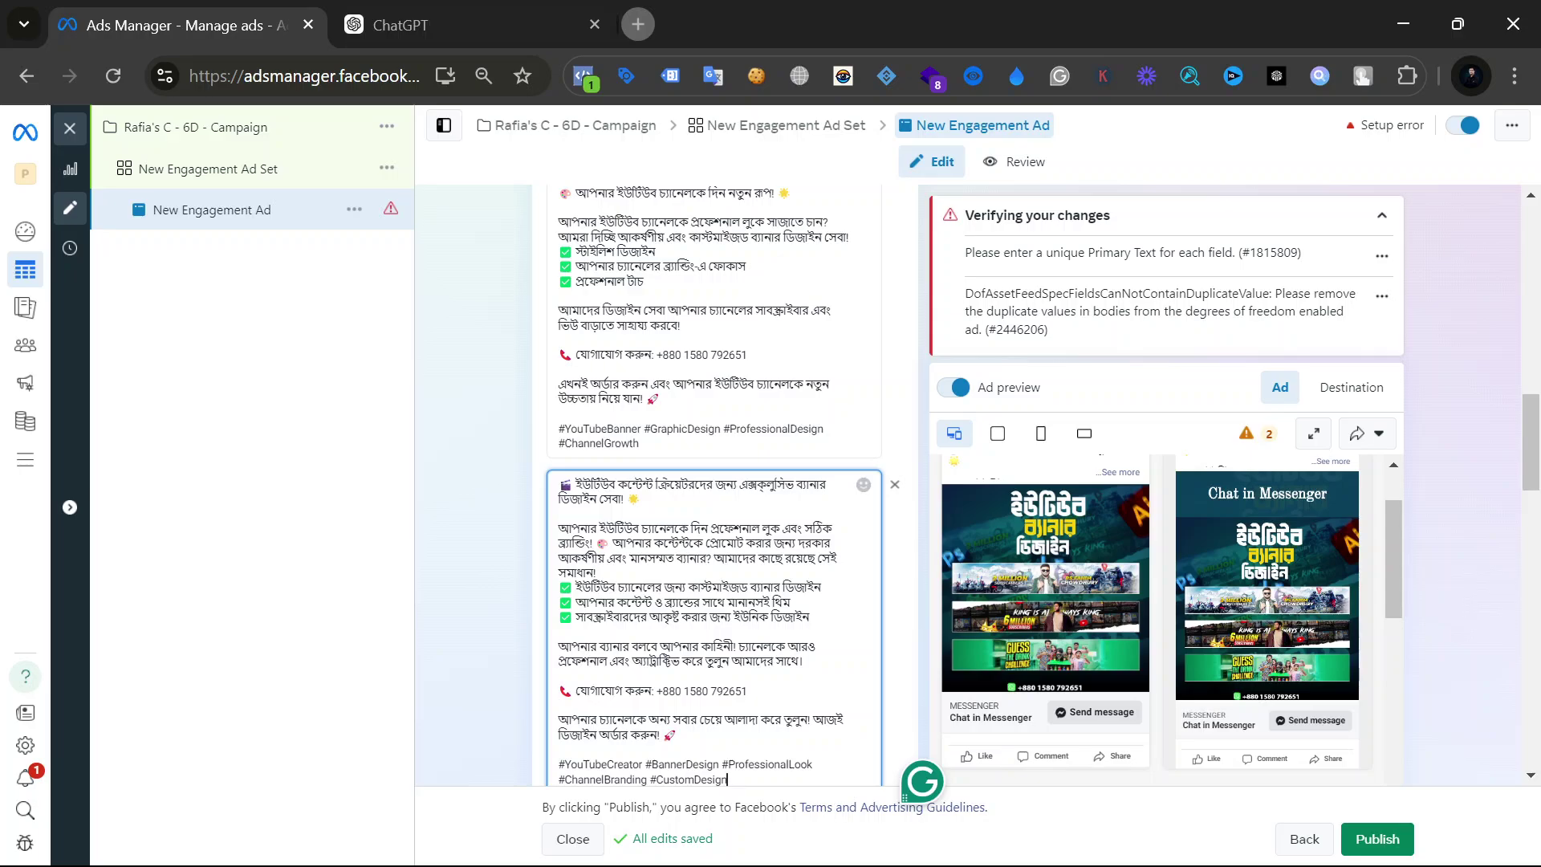
pyautogui.moveTo(583, 485); pyautogui.dragTo(642, 499)
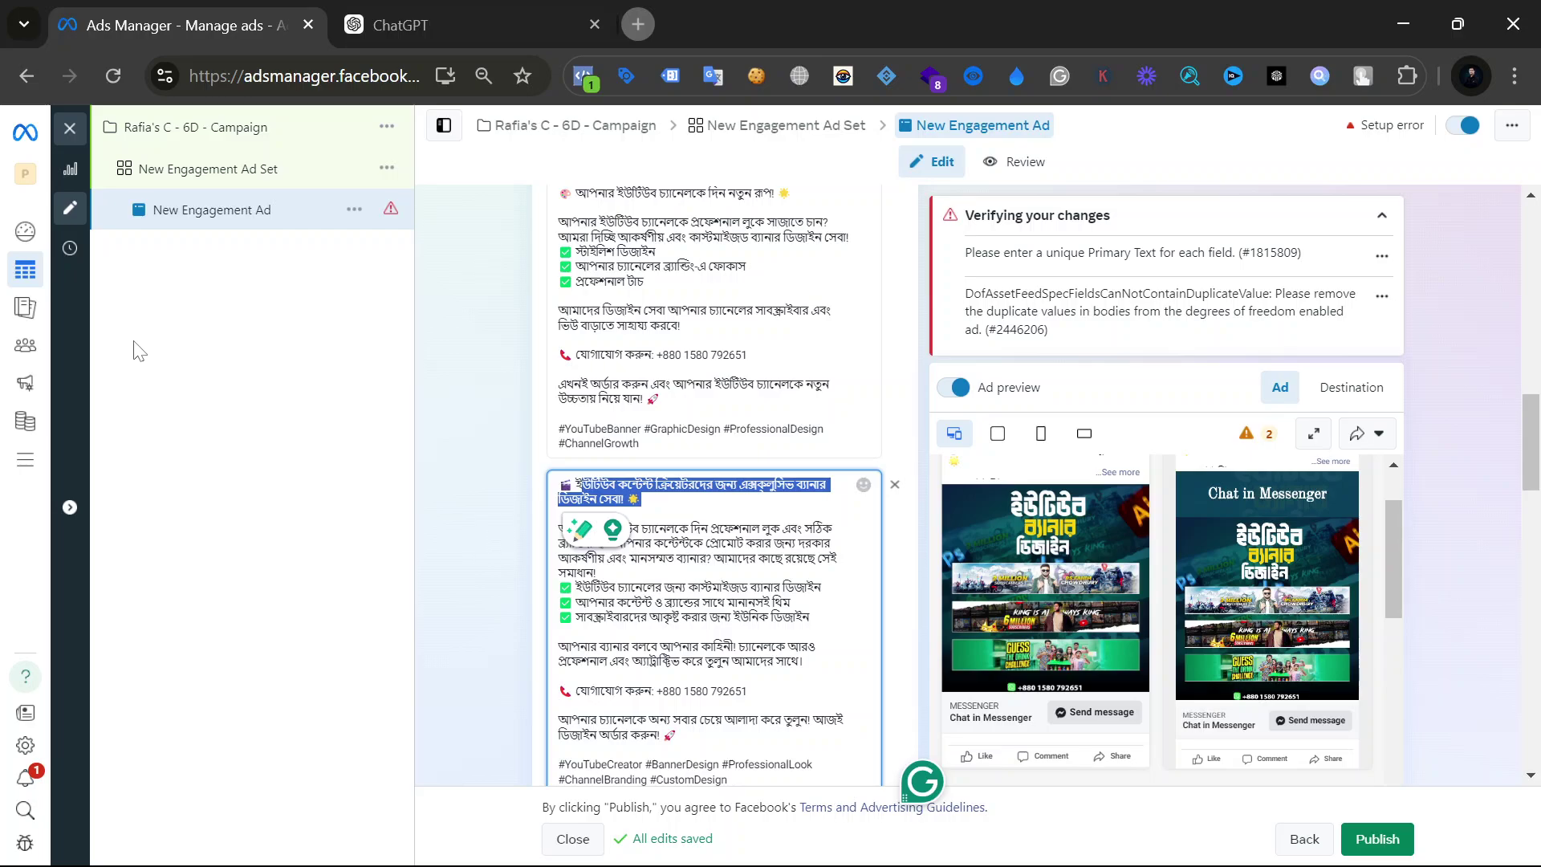
pyautogui.moveTo(136, 864)
pyautogui.press('super+z')
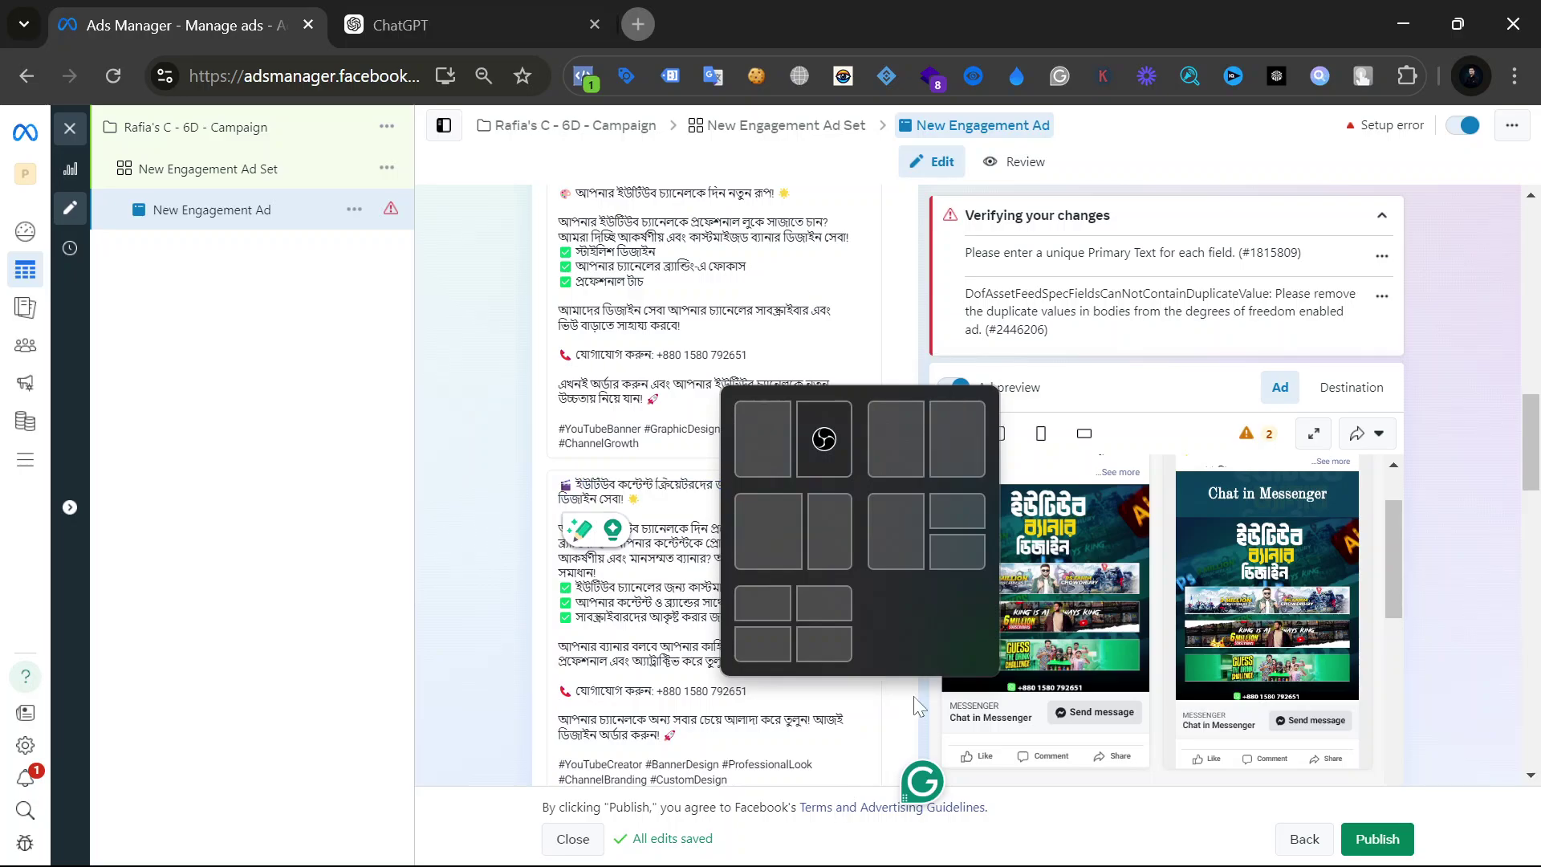
pyautogui.click(439, 514)
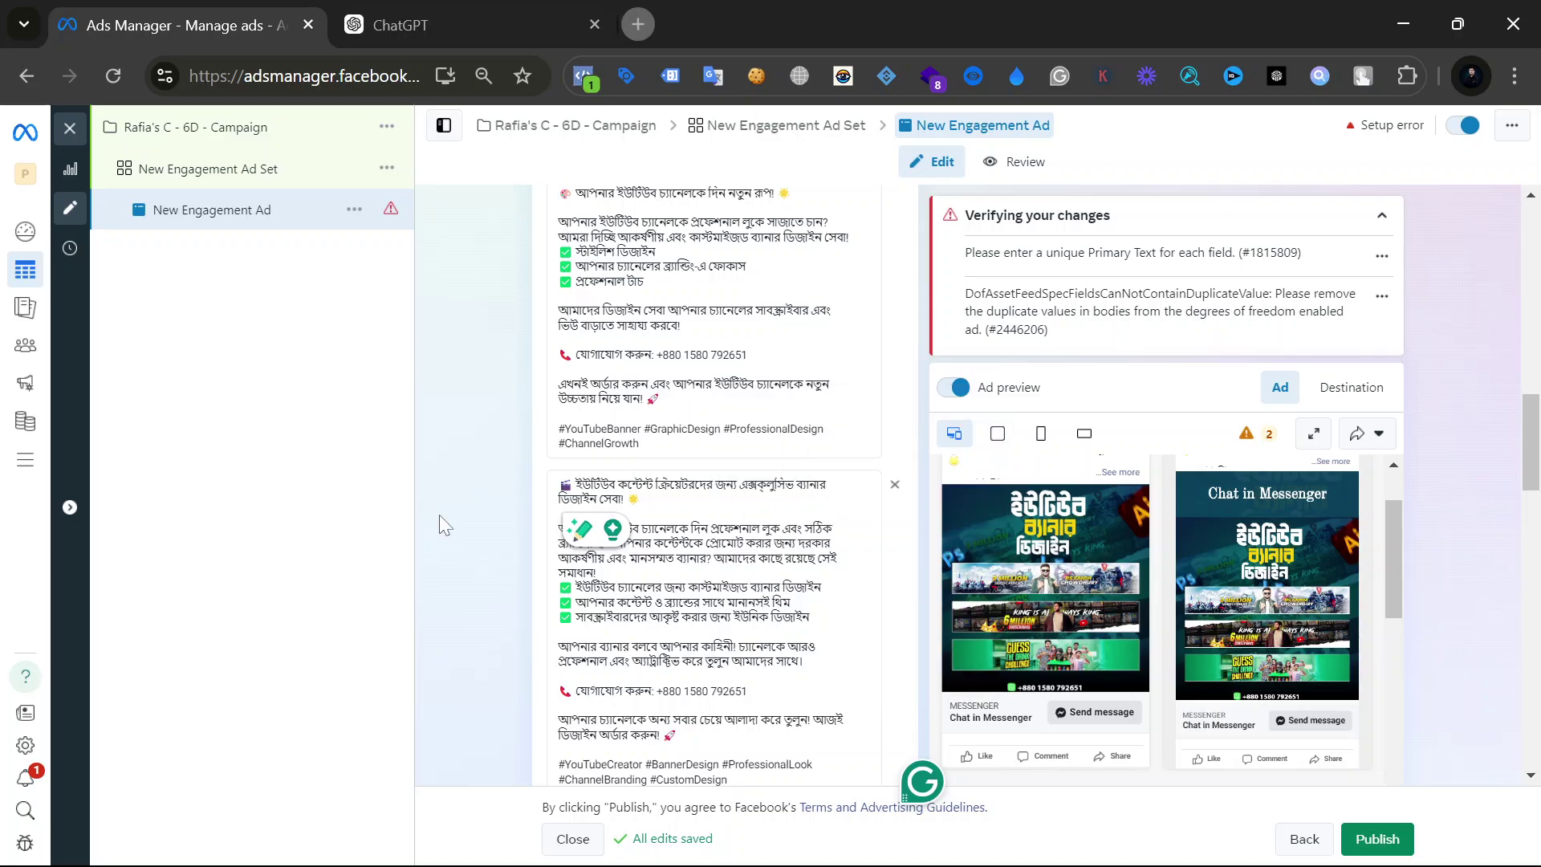
# Remove the three empty primary text options below the second Bengali text.
pyautogui.scroll(-5, 440, 514)
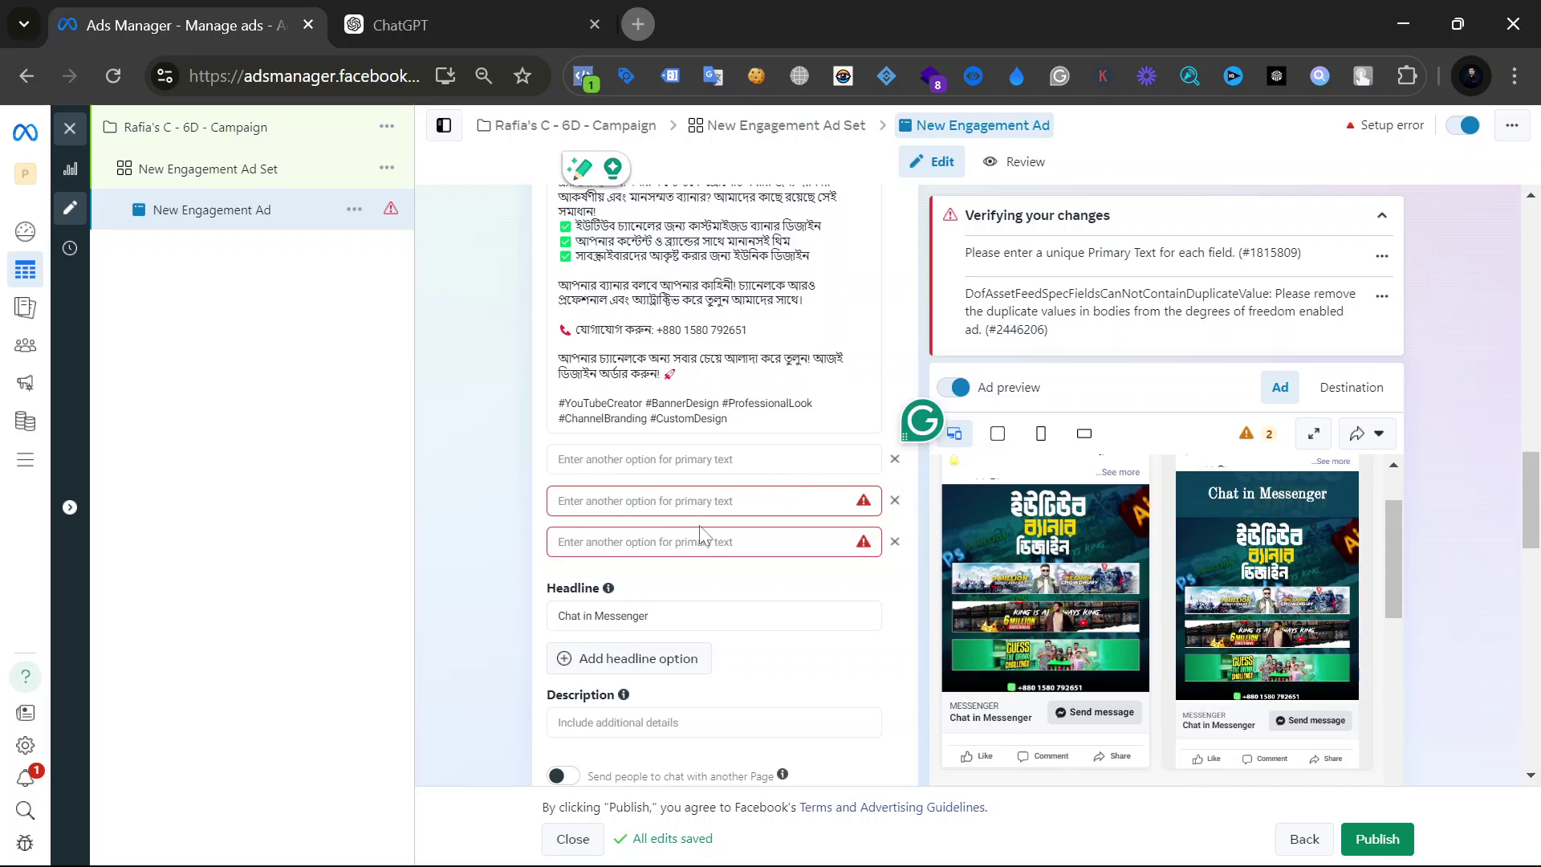
pyautogui.click(895, 461)
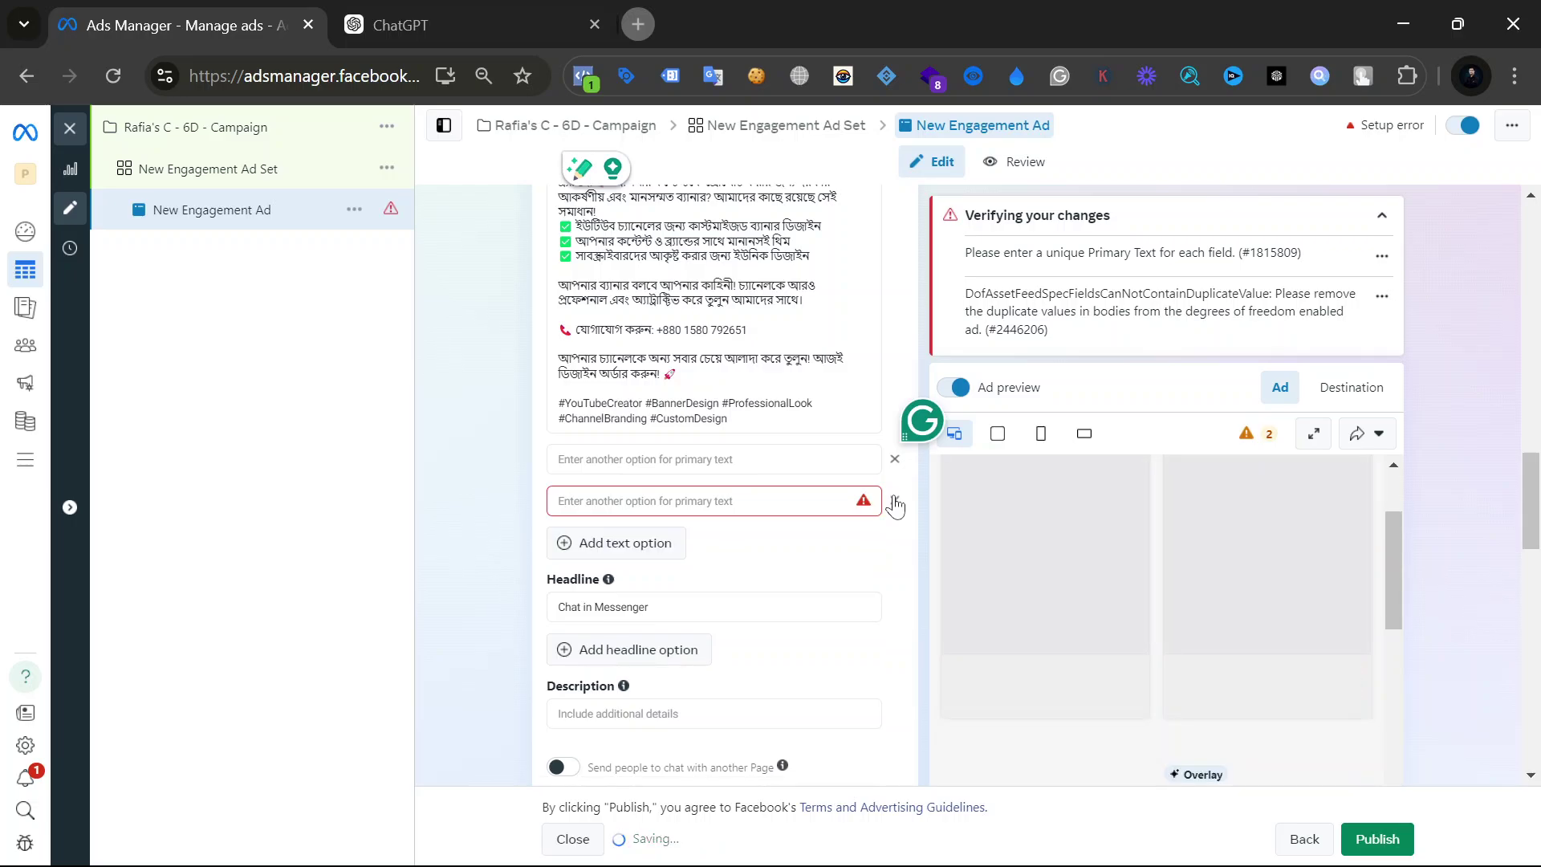
pyautogui.click(895, 460)
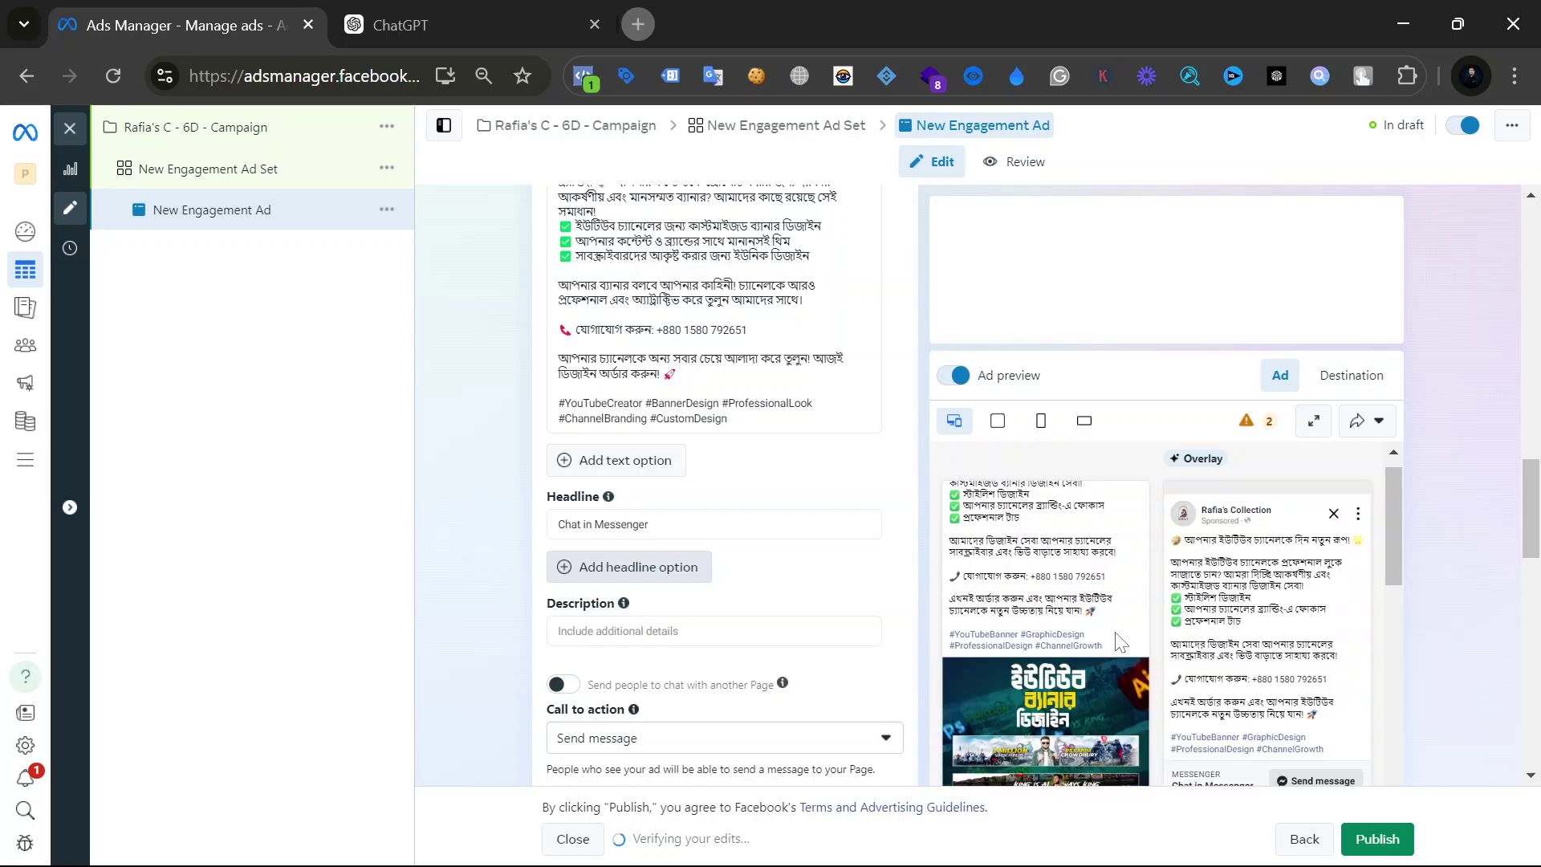
# Clear the default "Chat in Messenger" text from the ad's headline.
pyautogui.scroll(-5, 1066, 698)
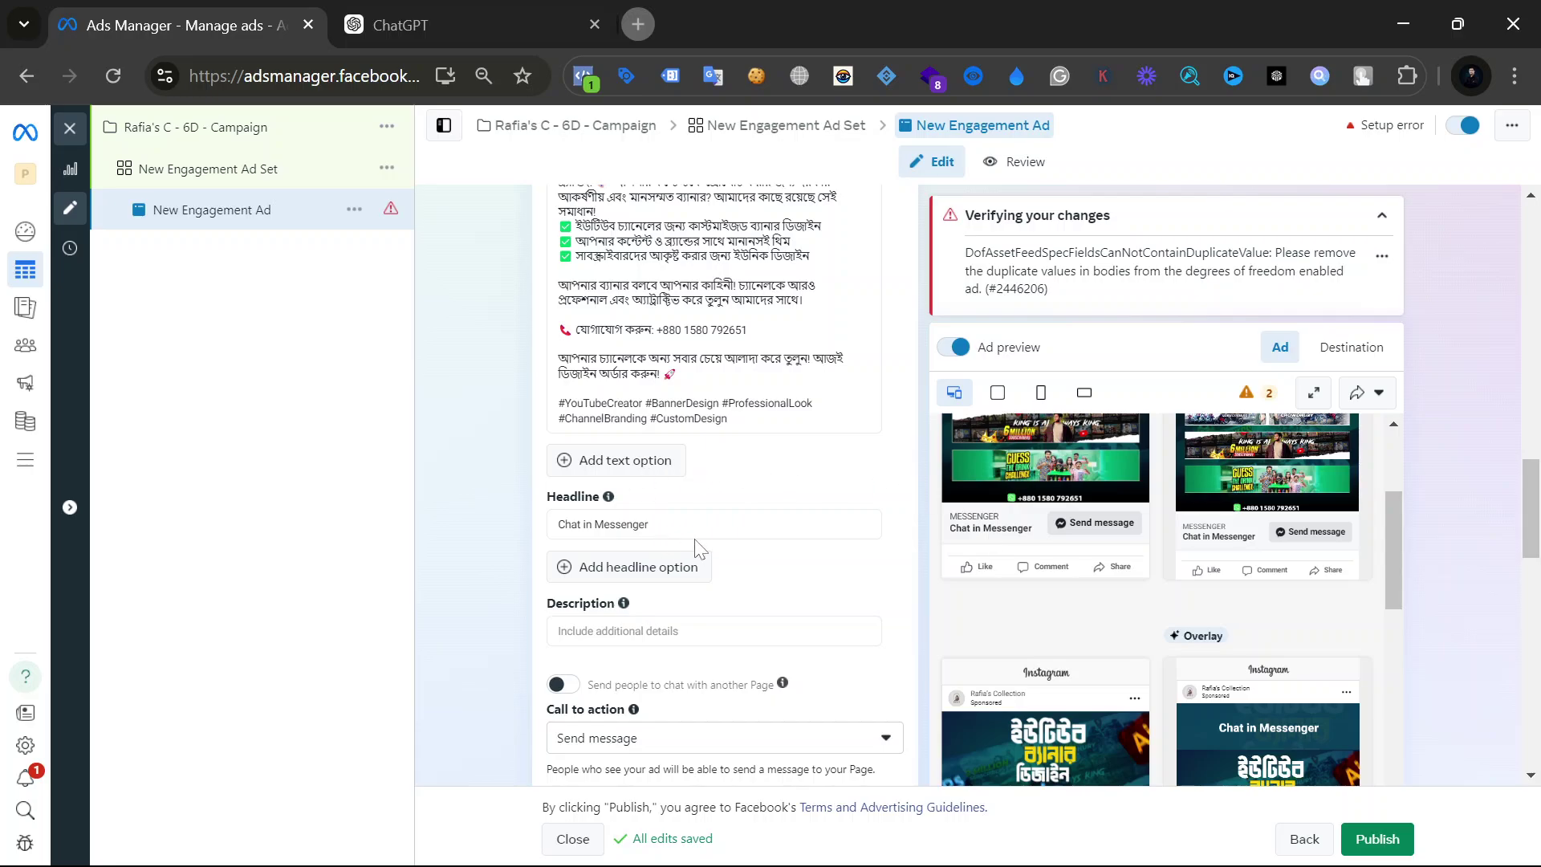
pyautogui.moveTo(652, 525); pyautogui.dragTo(503, 521)
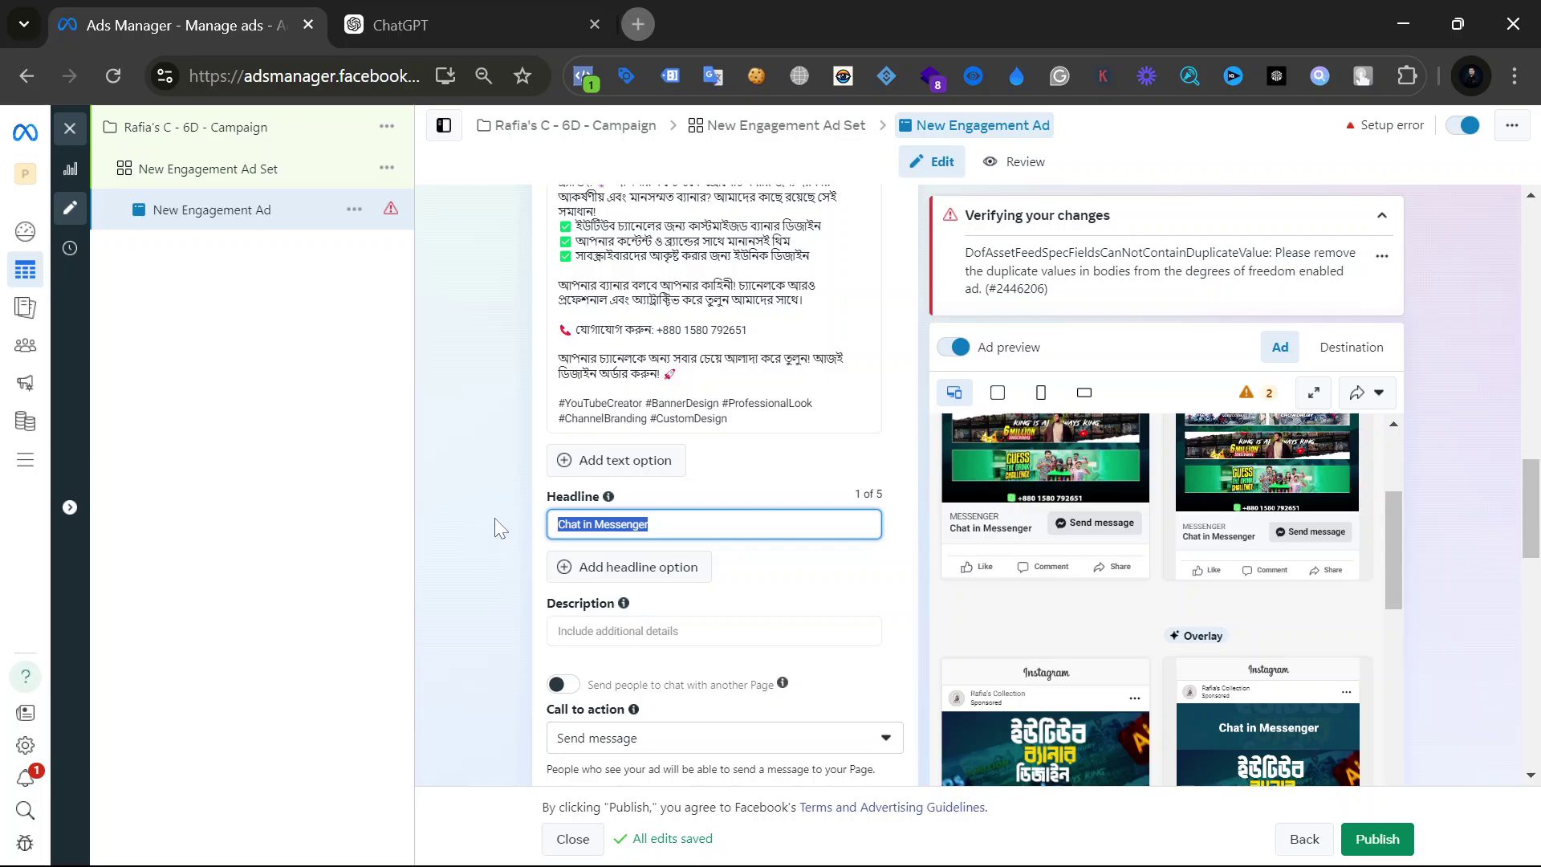
pyautogui.press('BackSpace')
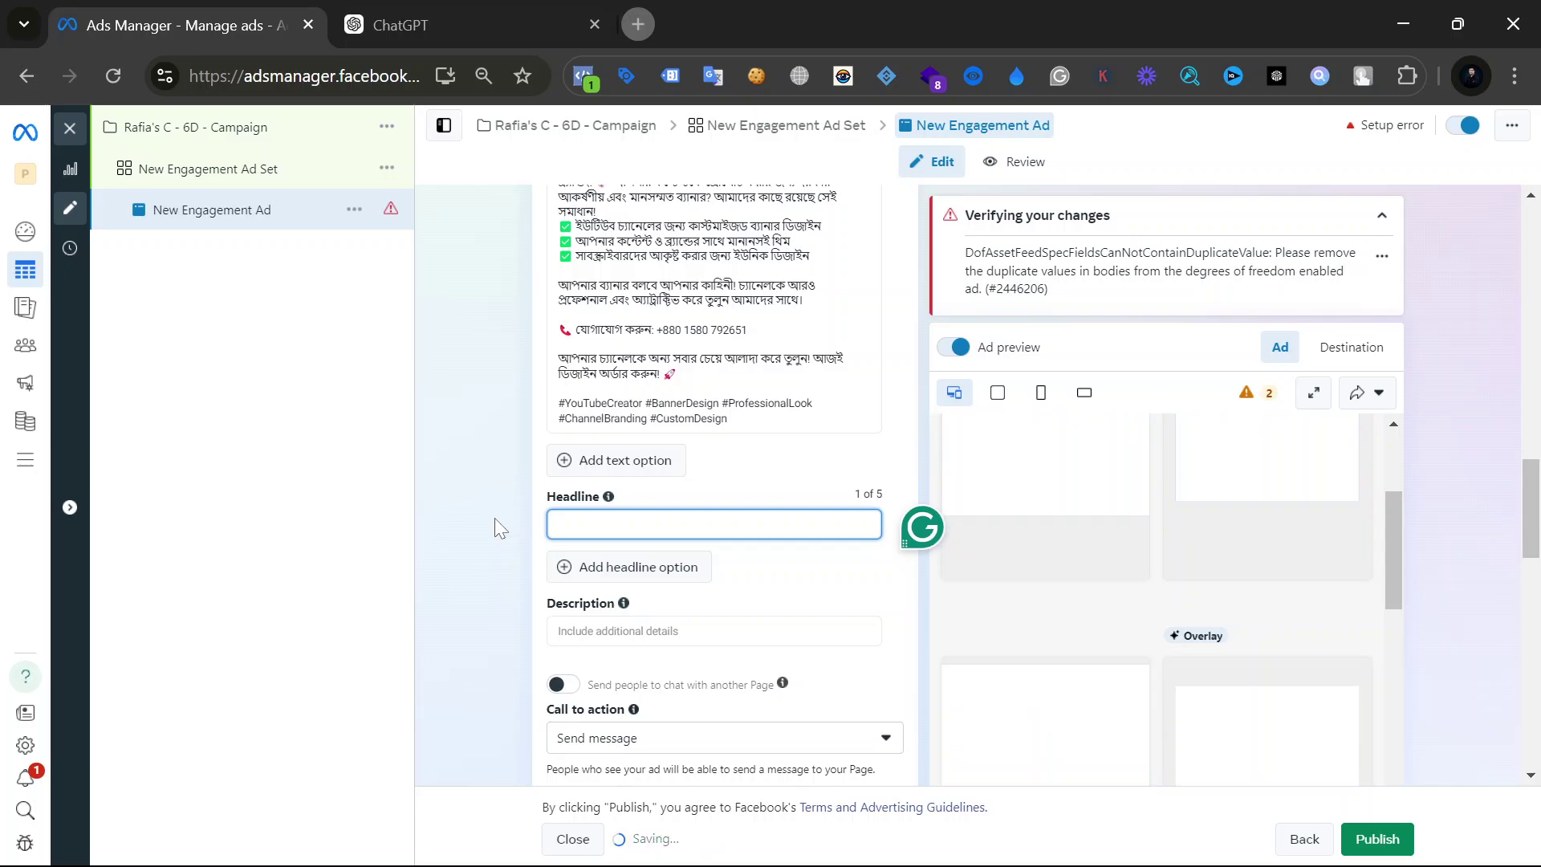
pyautogui.write('or')
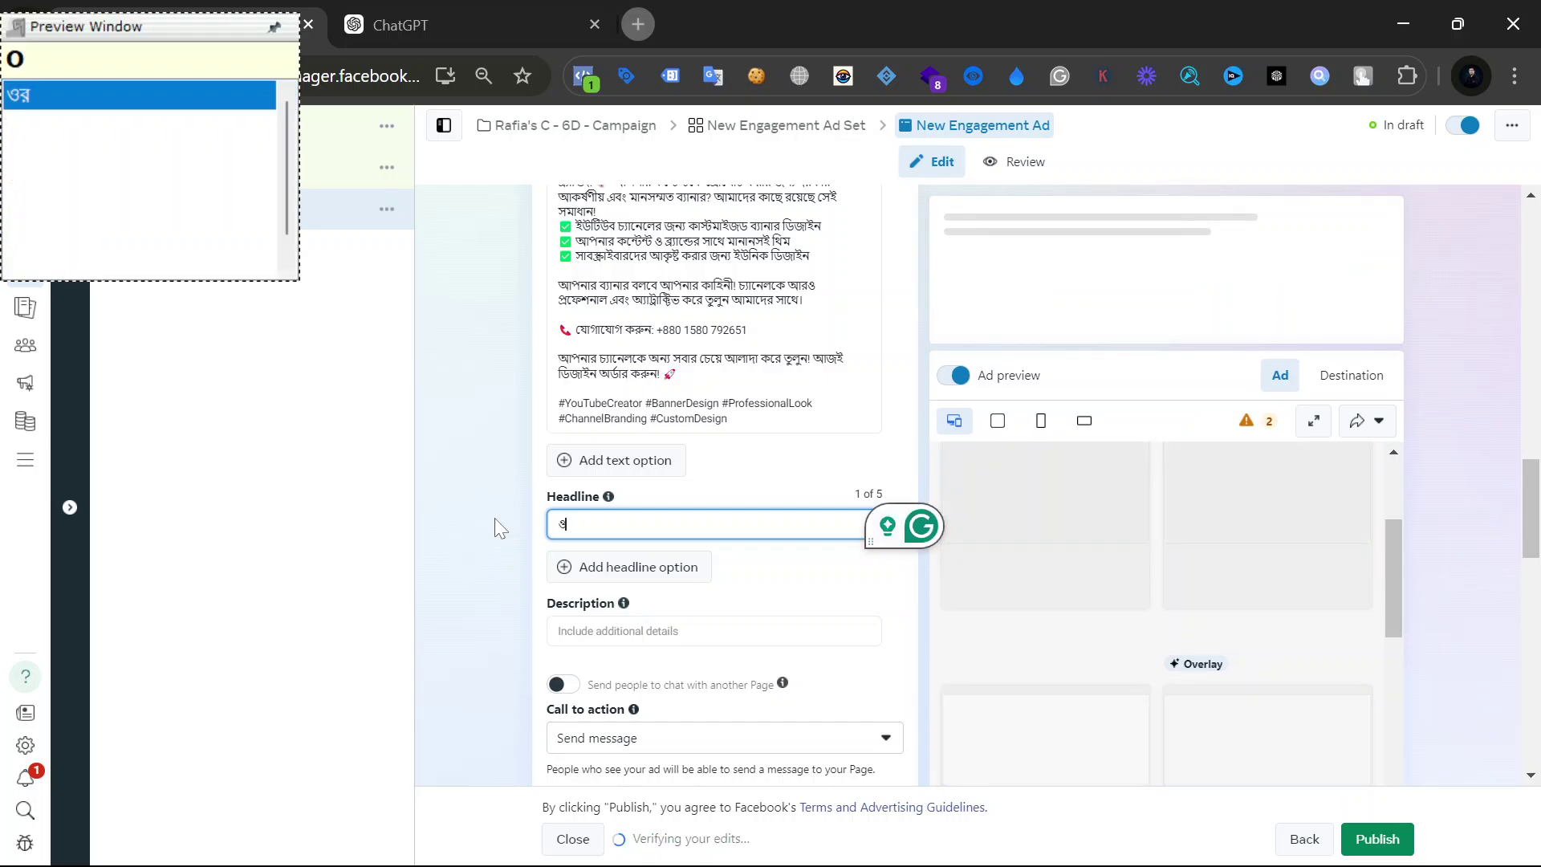
pyautogui.write('der')
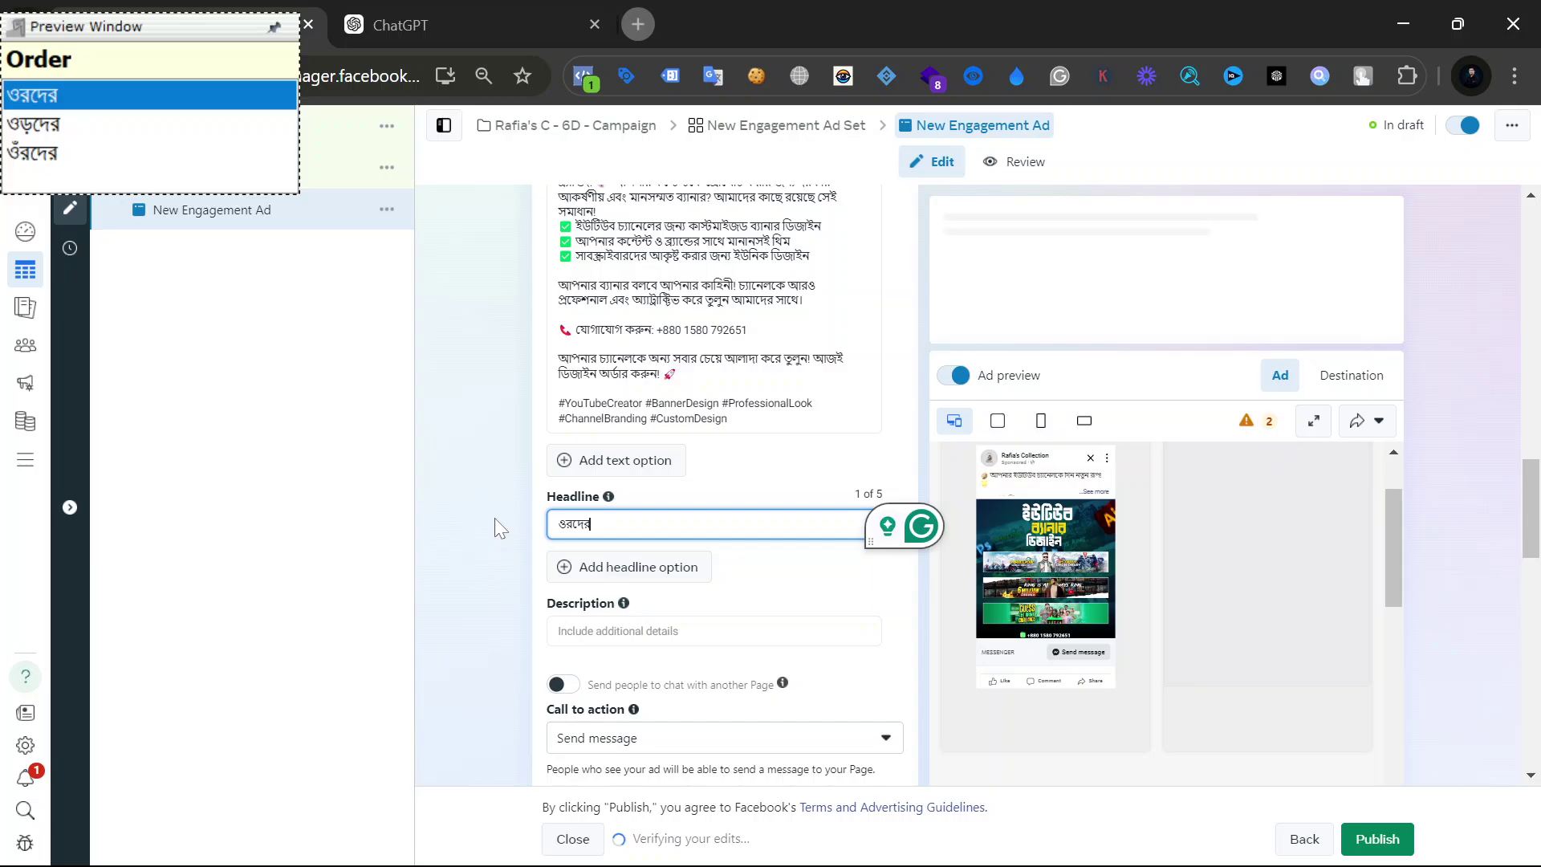
pyautogui.press('BackSpace')
pyautogui.press('BackSpace')
pyautogui.press('BackSpace')
pyautogui.press('BackSpace')
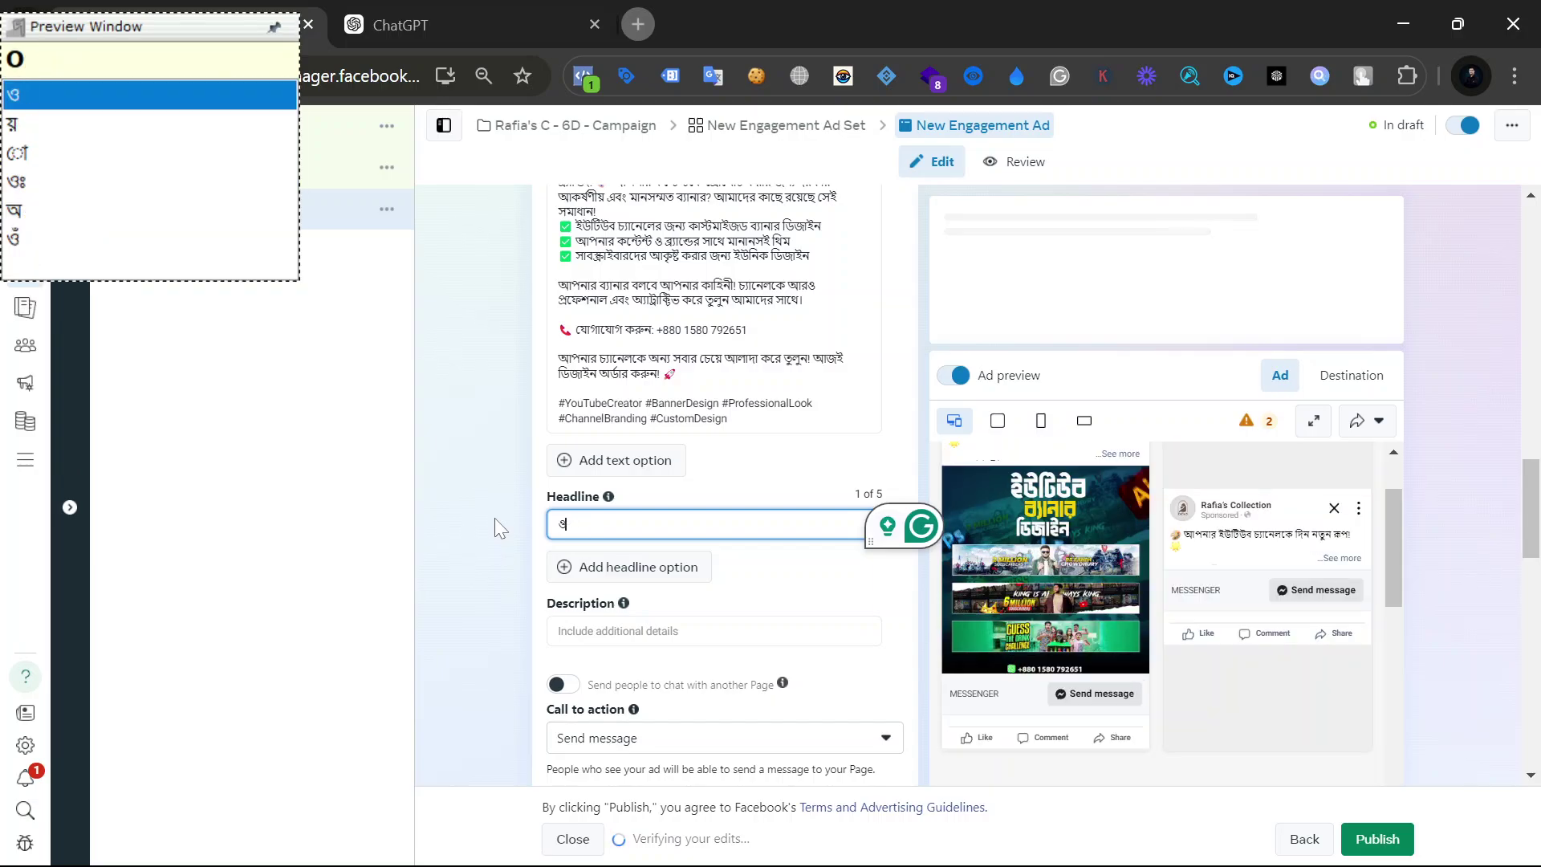
pyautogui.write('rDeer')
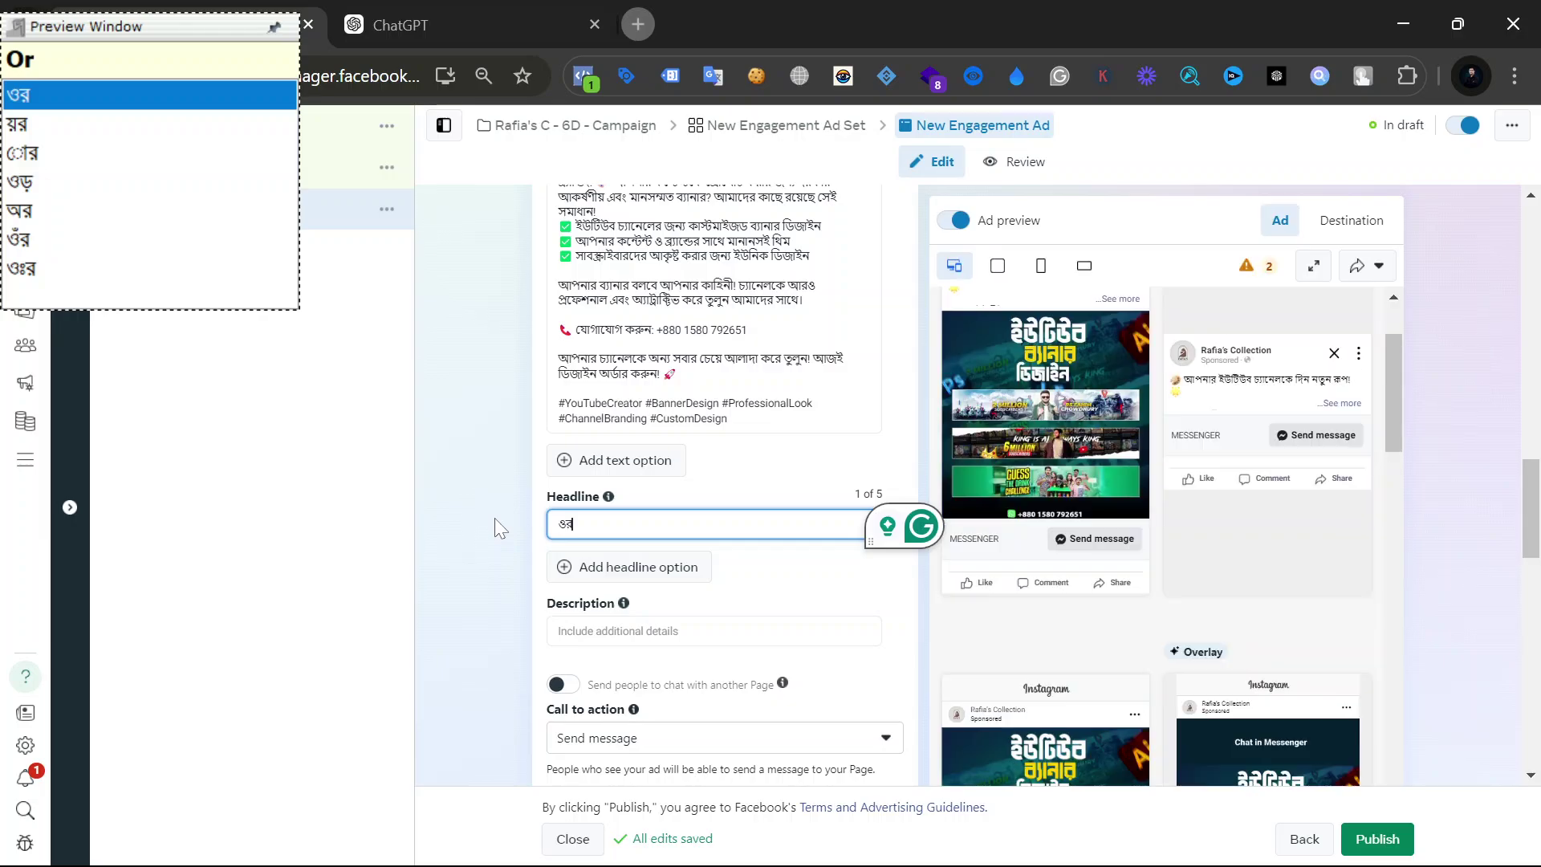
pyautogui.press('BackSpace')
pyautogui.press('BackSpace')
pyautogui.write('r')
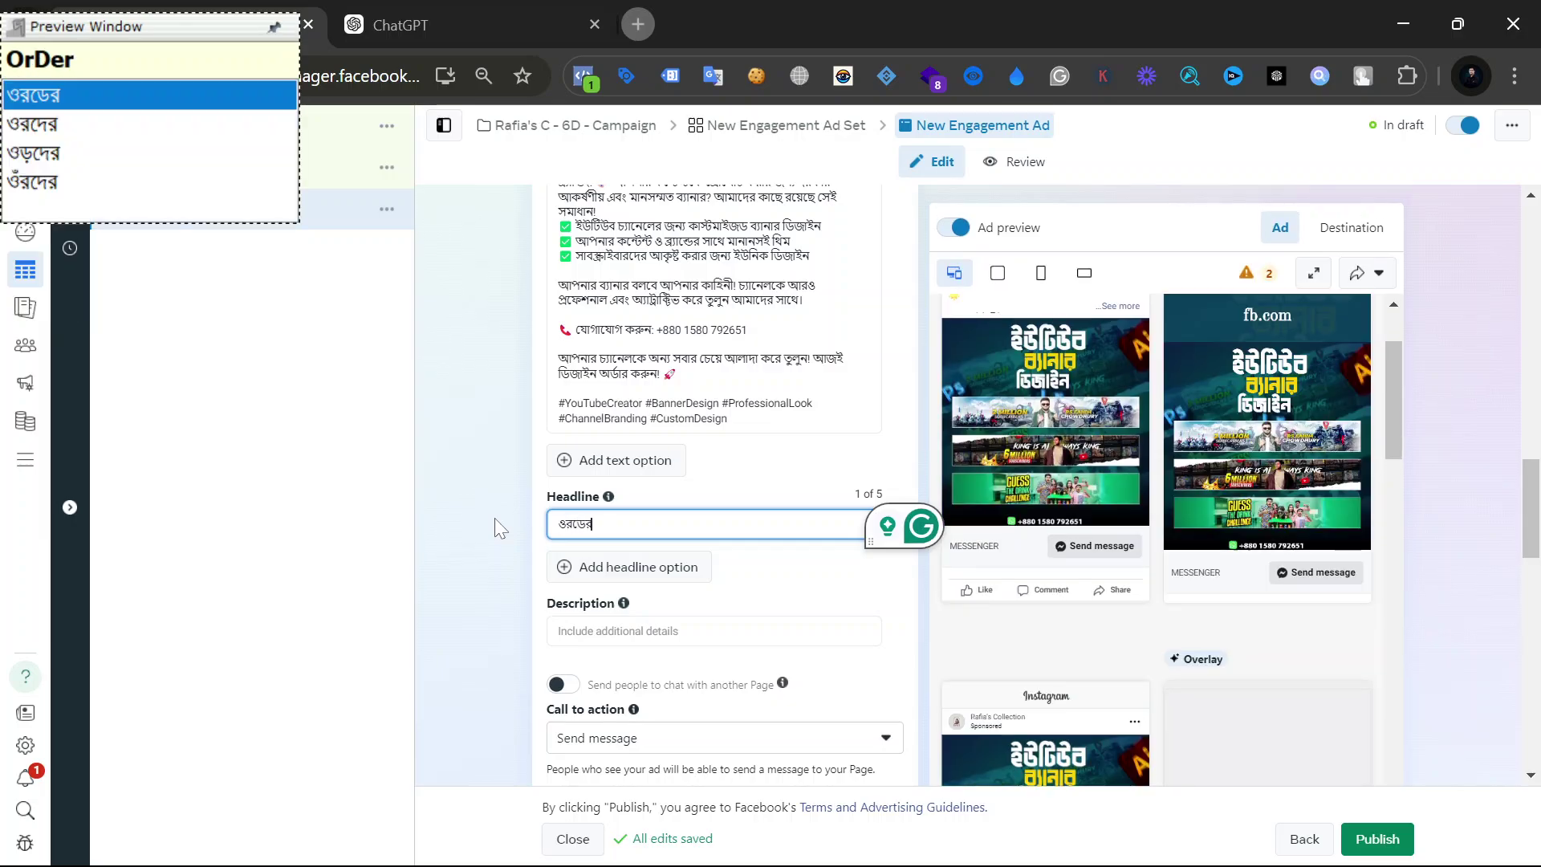
pyautogui.press('Escape')
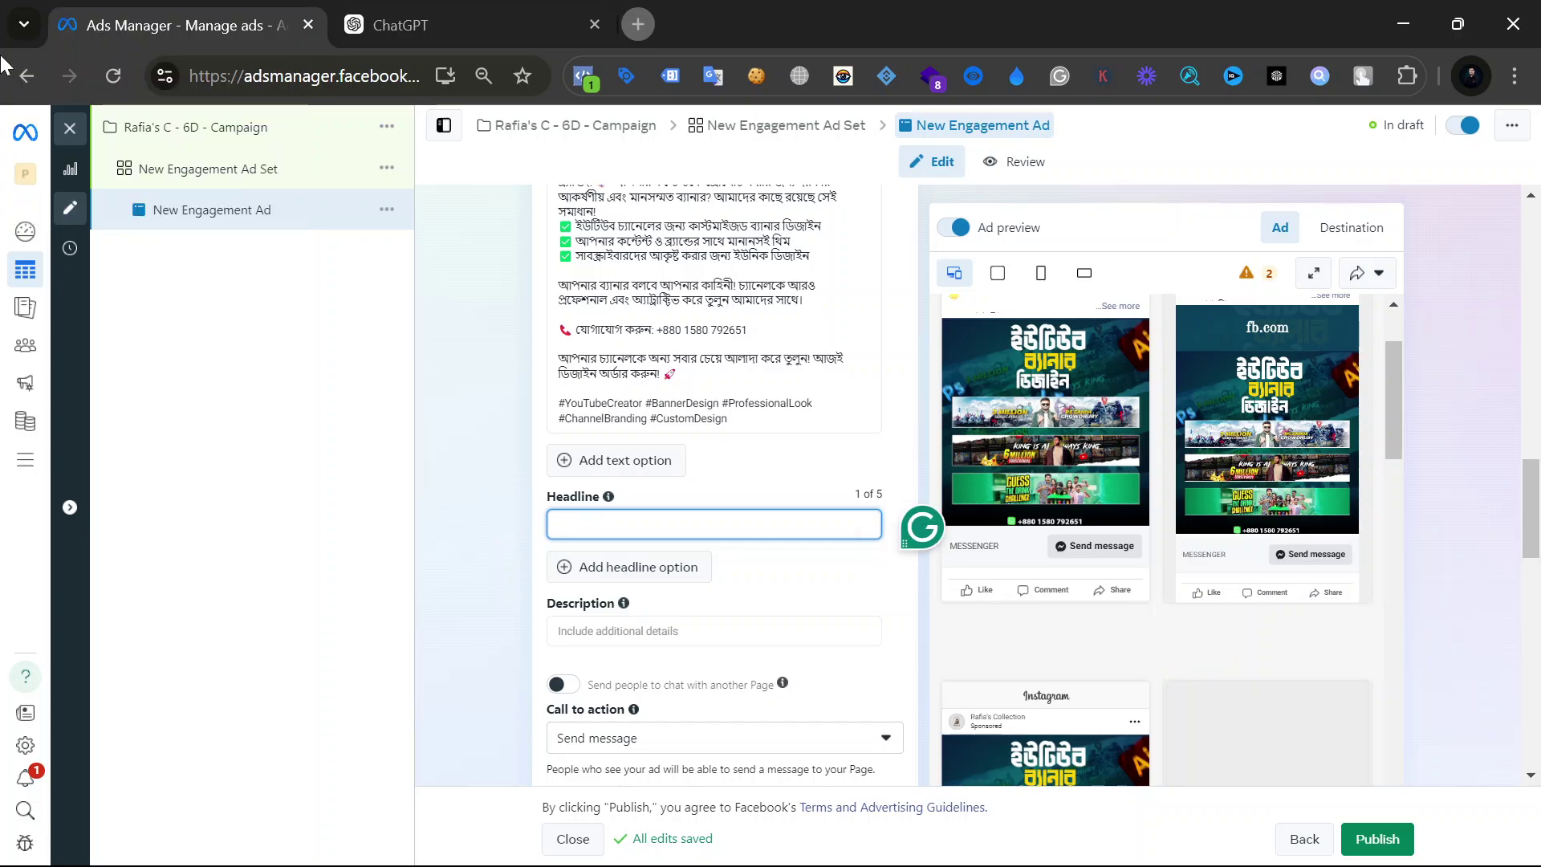
# Switch to ChatGPT and write the prompt "write a headline with 3 words for this content" in the same conversation.
pyautogui.moveTo(513, 866)
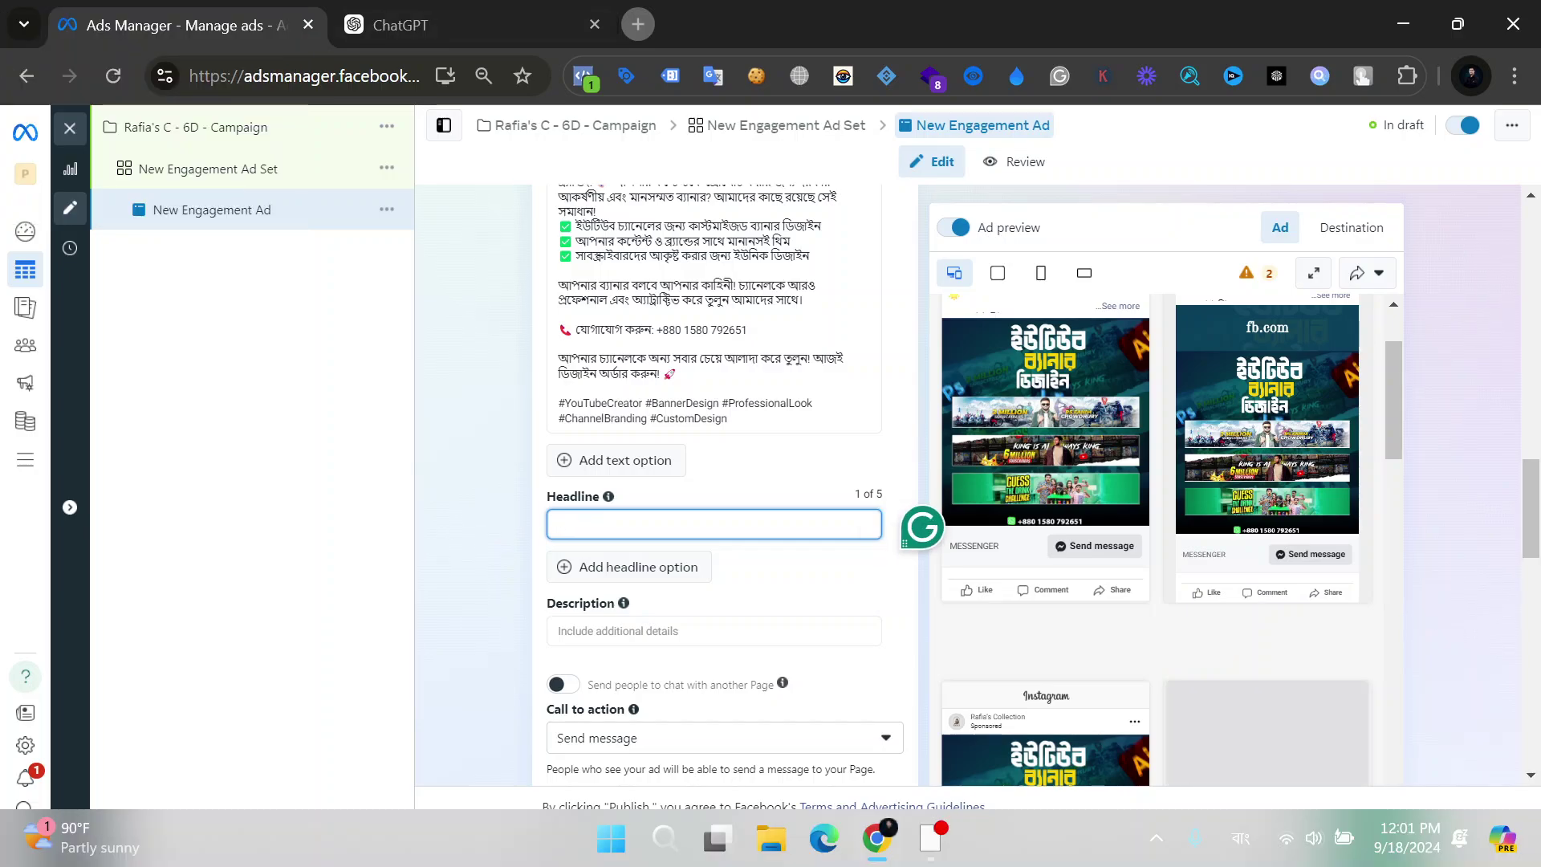
pyautogui.moveTo(547, 496); pyautogui.dragTo(608, 497)
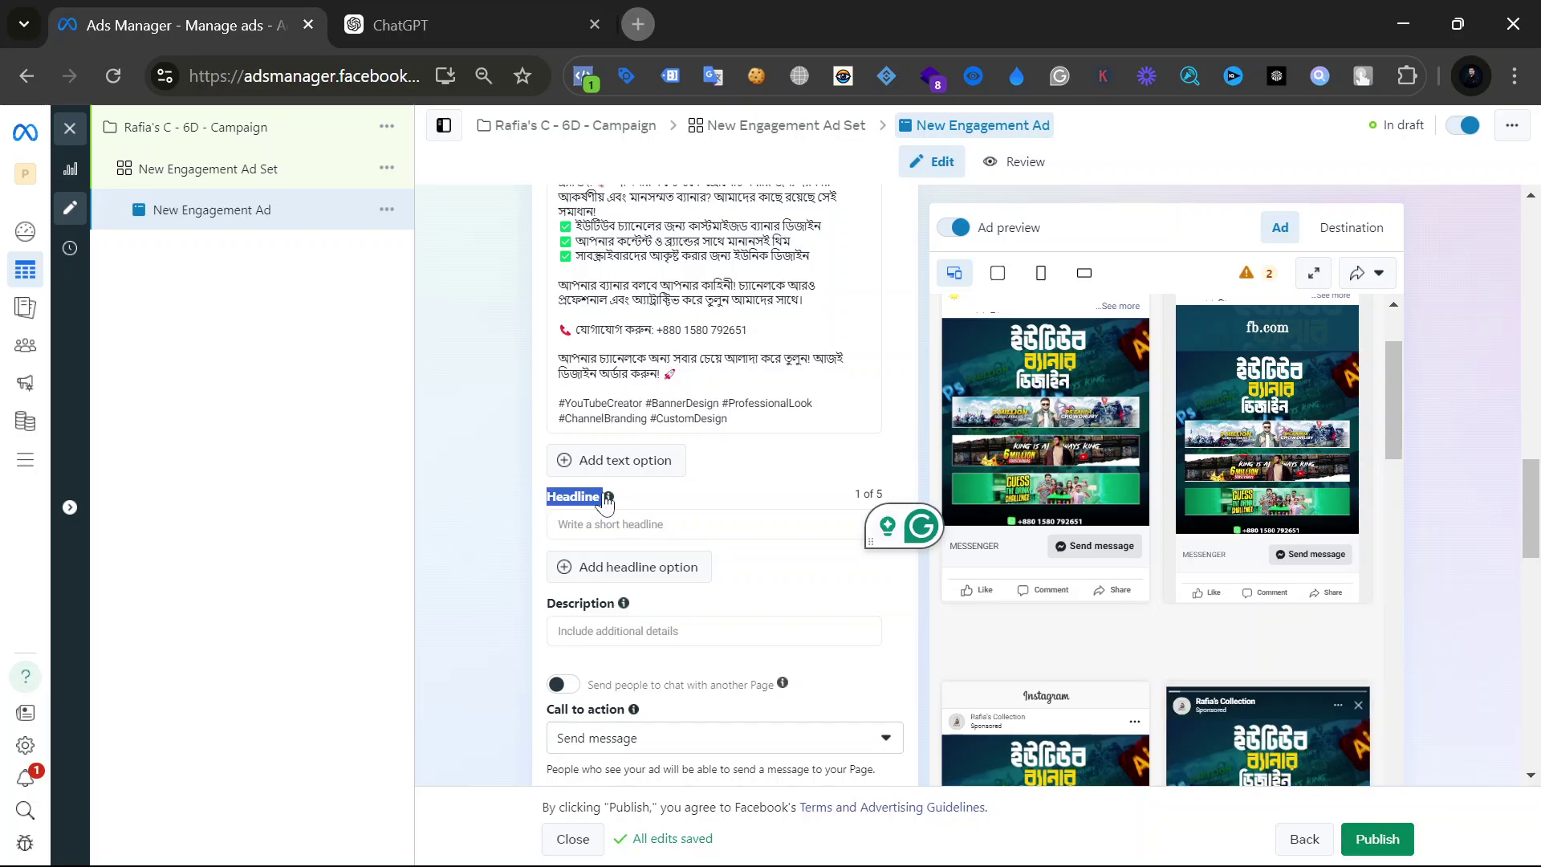
pyautogui.hotkey('ctrl', 'Tab')
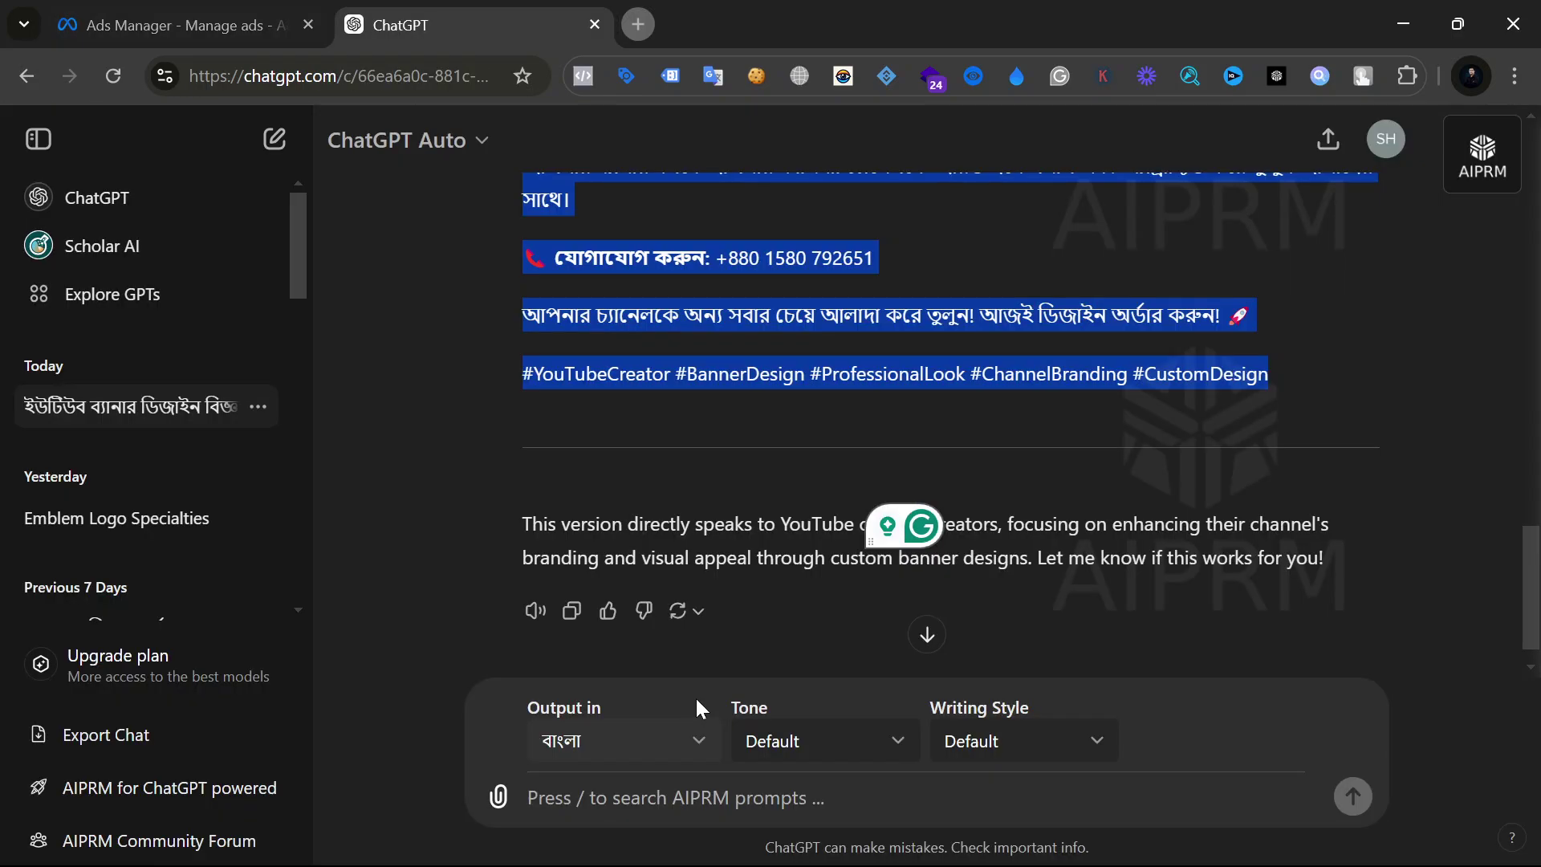
pyautogui.click(642, 778)
pyautogui.write('Writ')
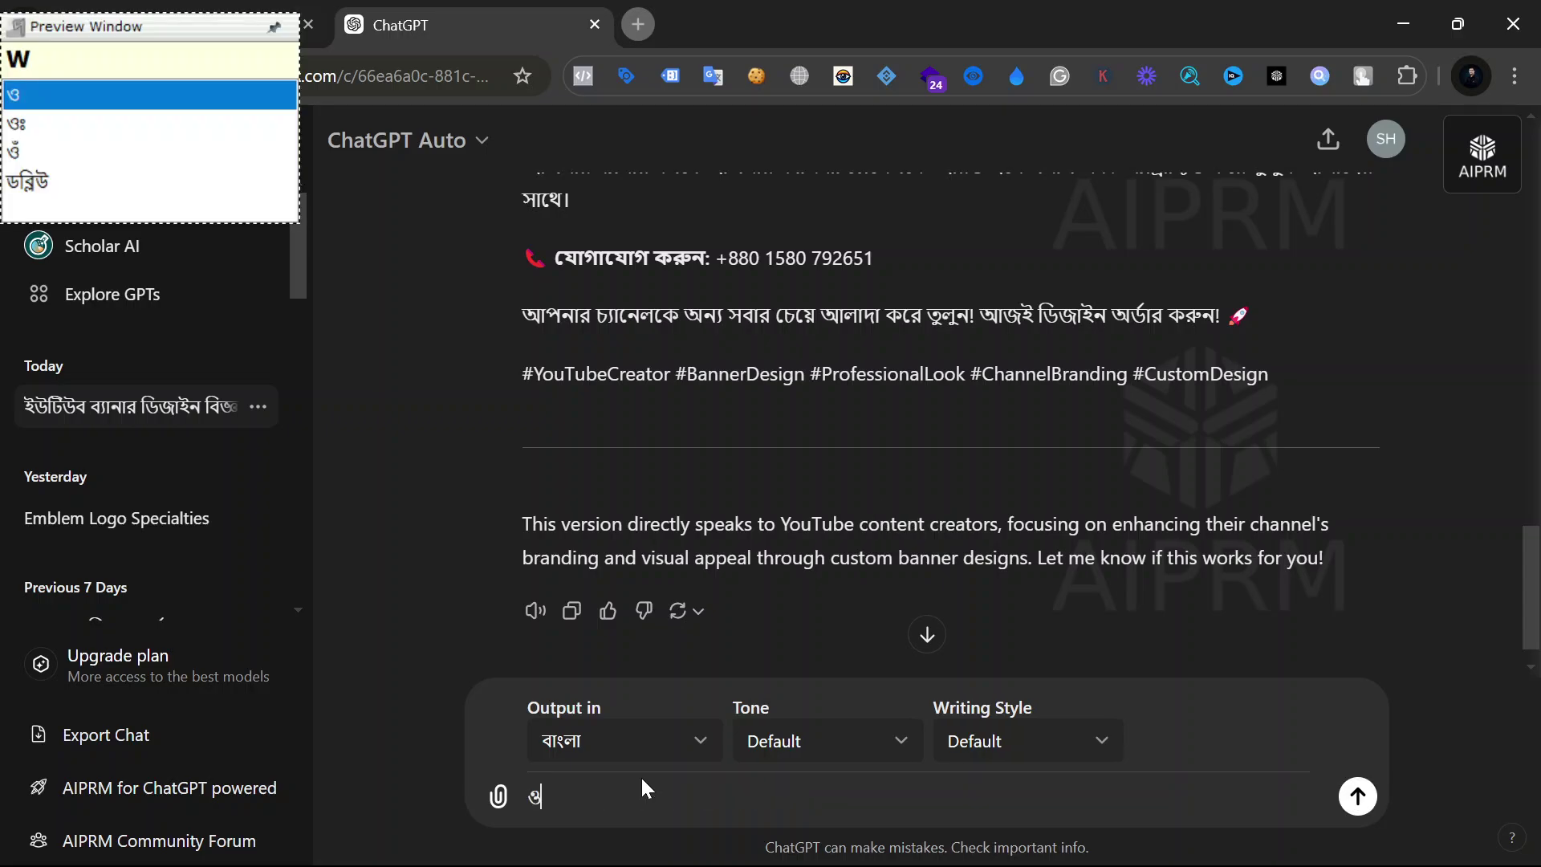
pyautogui.press('BackSpace')
pyautogui.press('BackSpace')
pyautogui.press('BackSpace')
pyautogui.press('BackSpace')
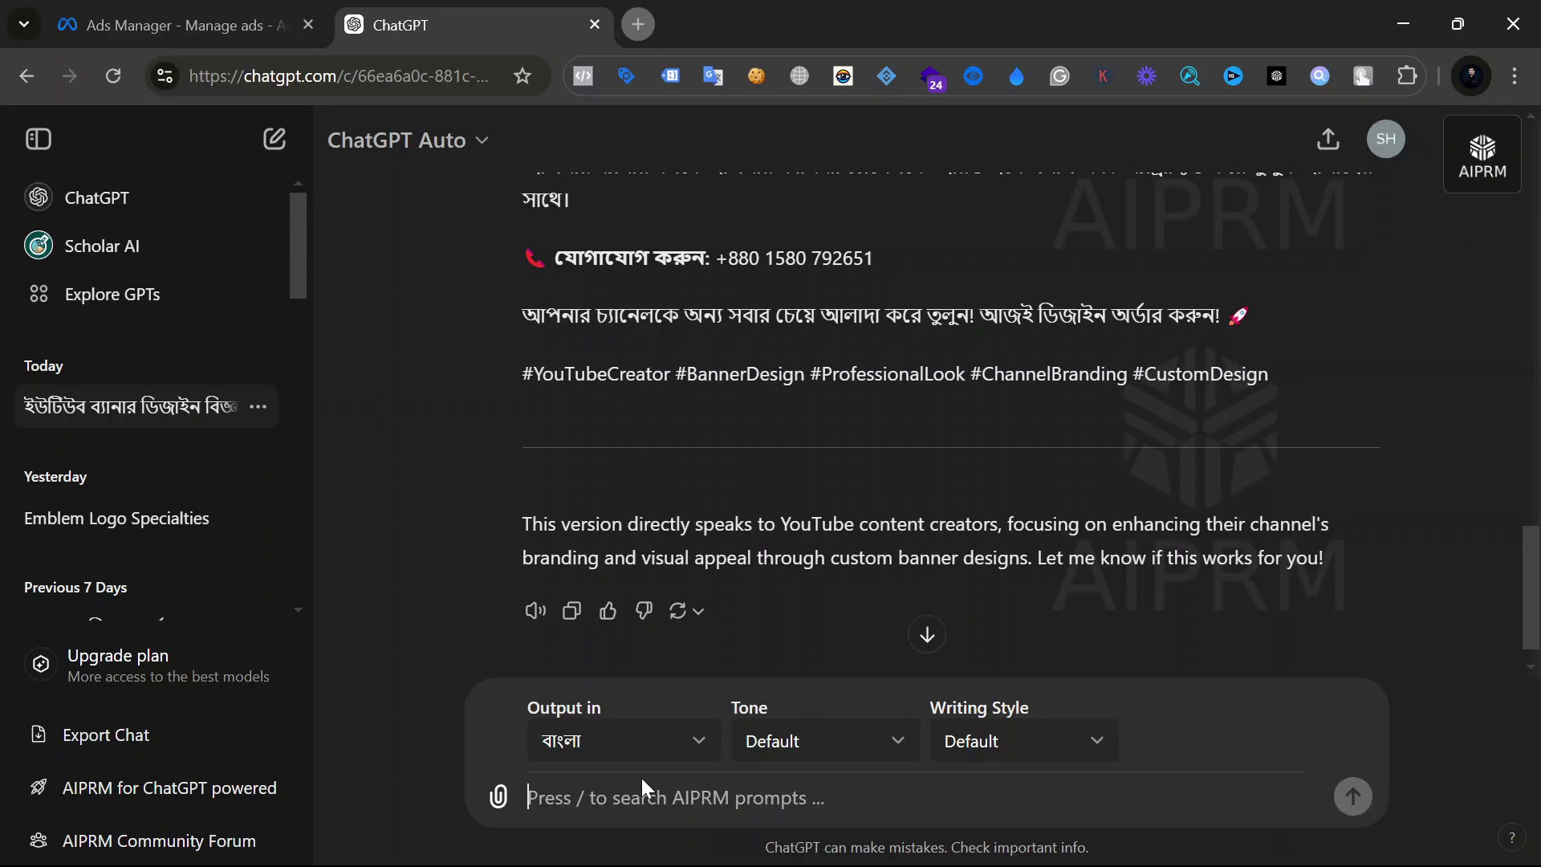
pyautogui.write('a')
pyautogui.press('BackSpace')
pyautogui.write('wri')
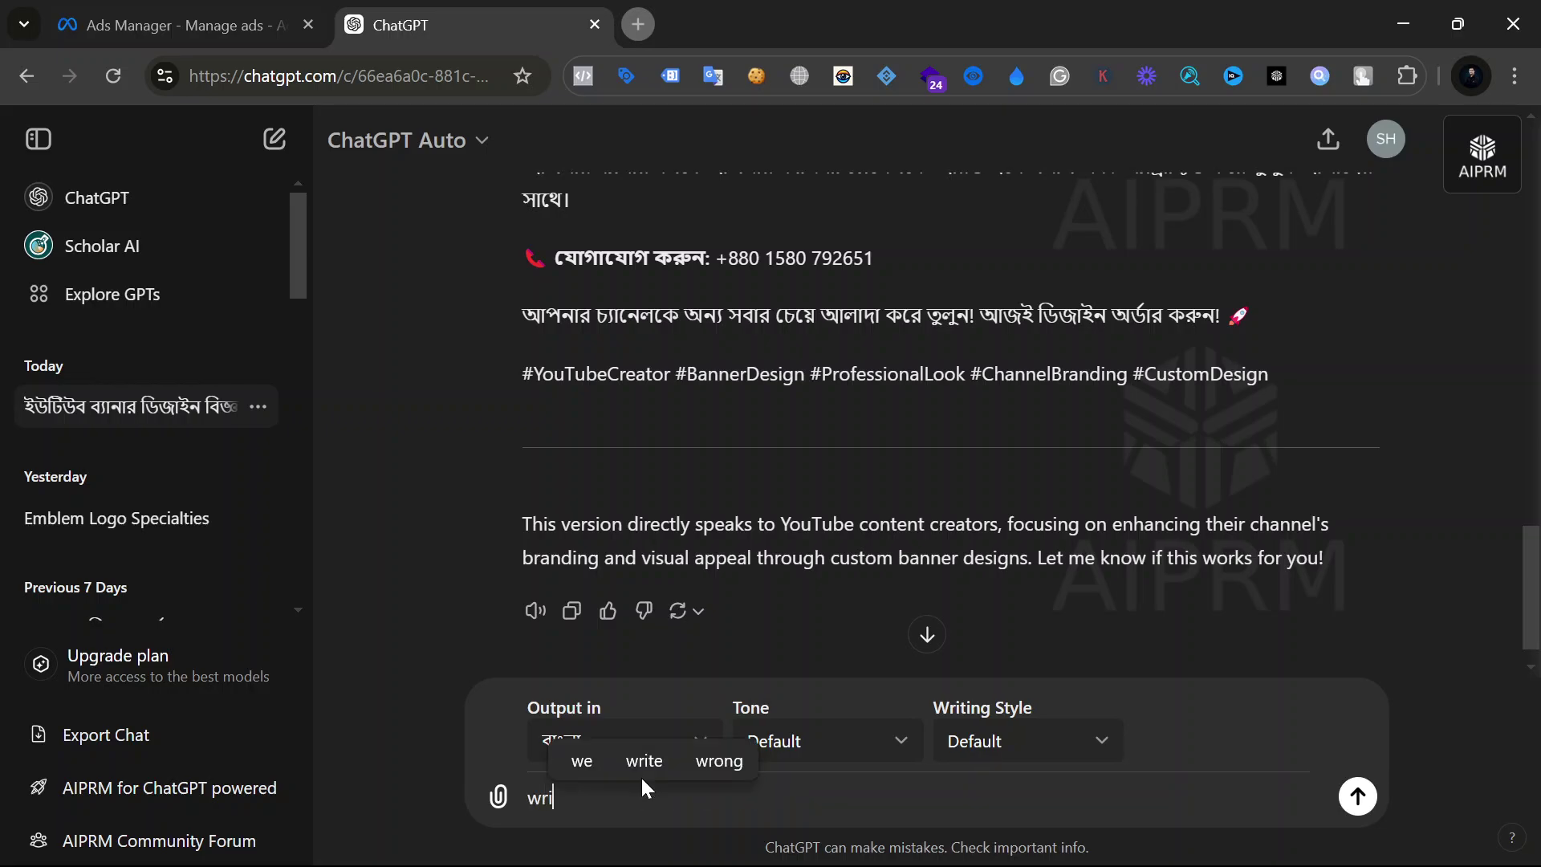
pyautogui.write('te a h')
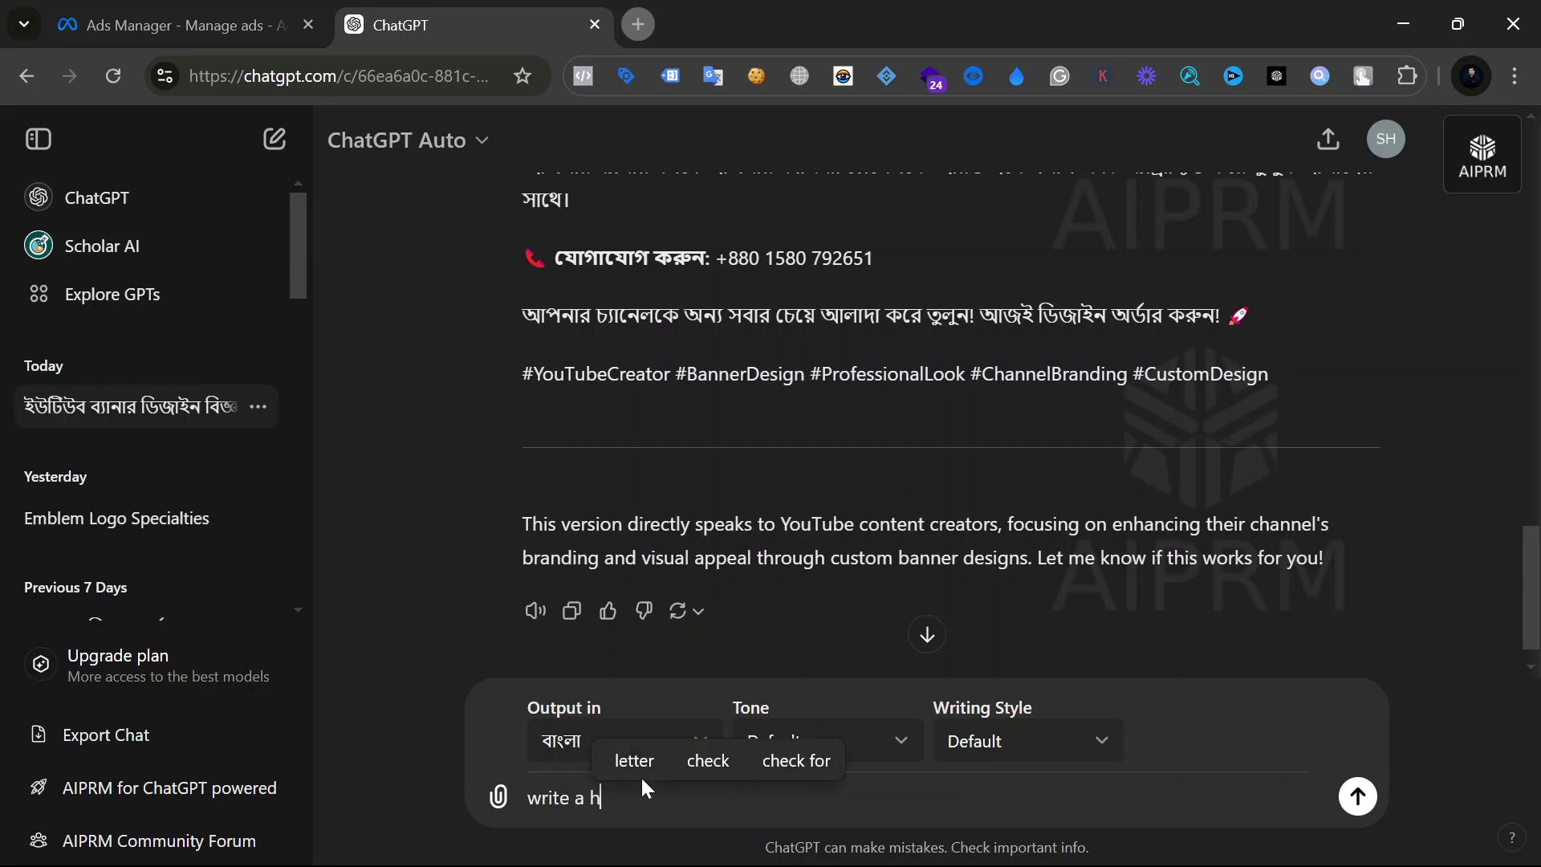
pyautogui.write('eadlind')
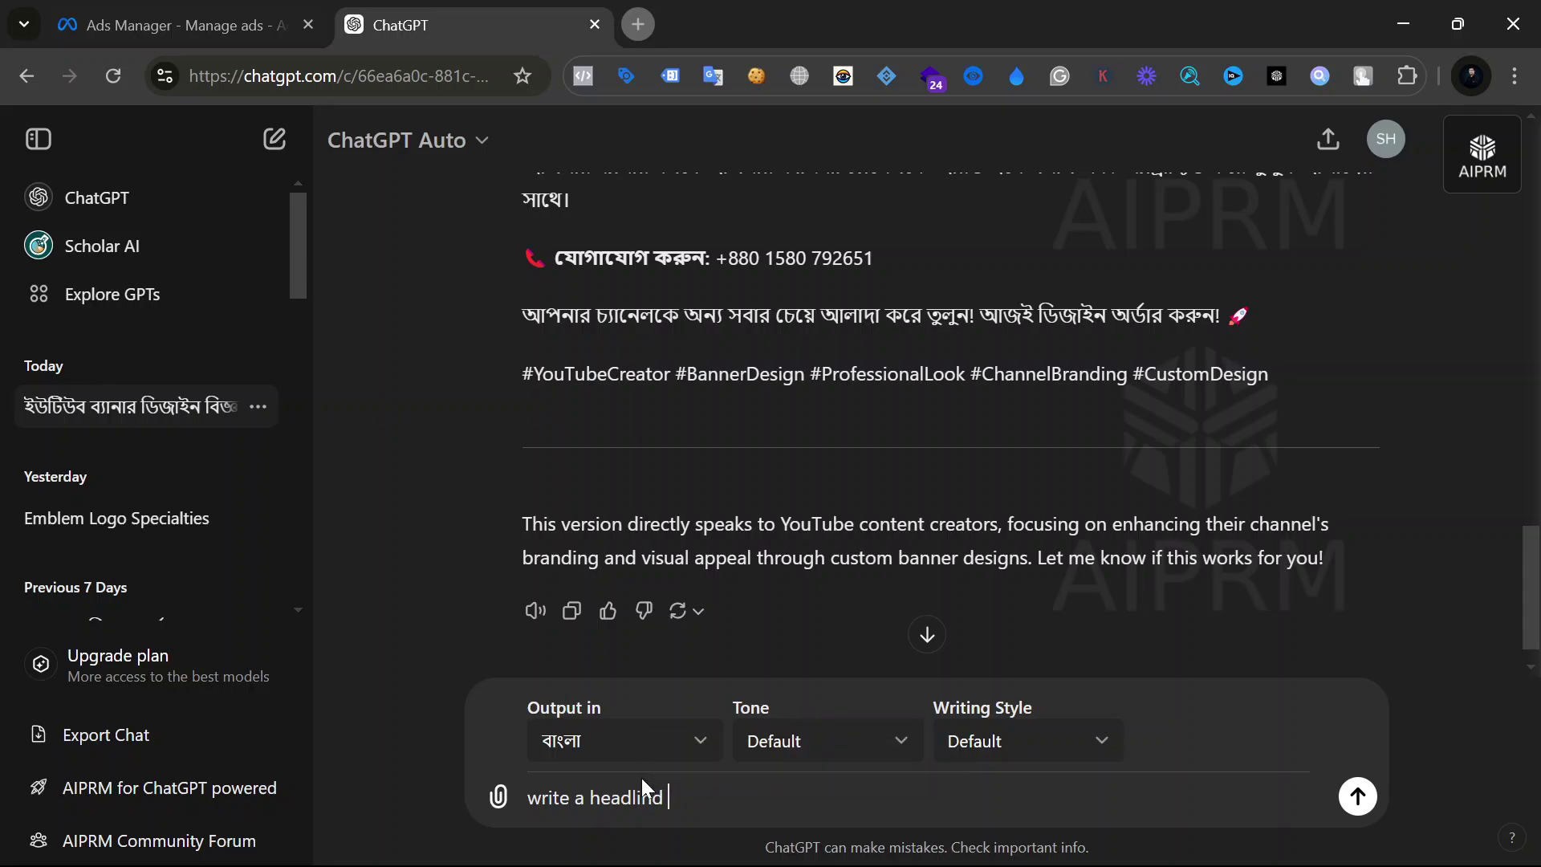
pyautogui.press('BackSpace')
pyautogui.write('e')
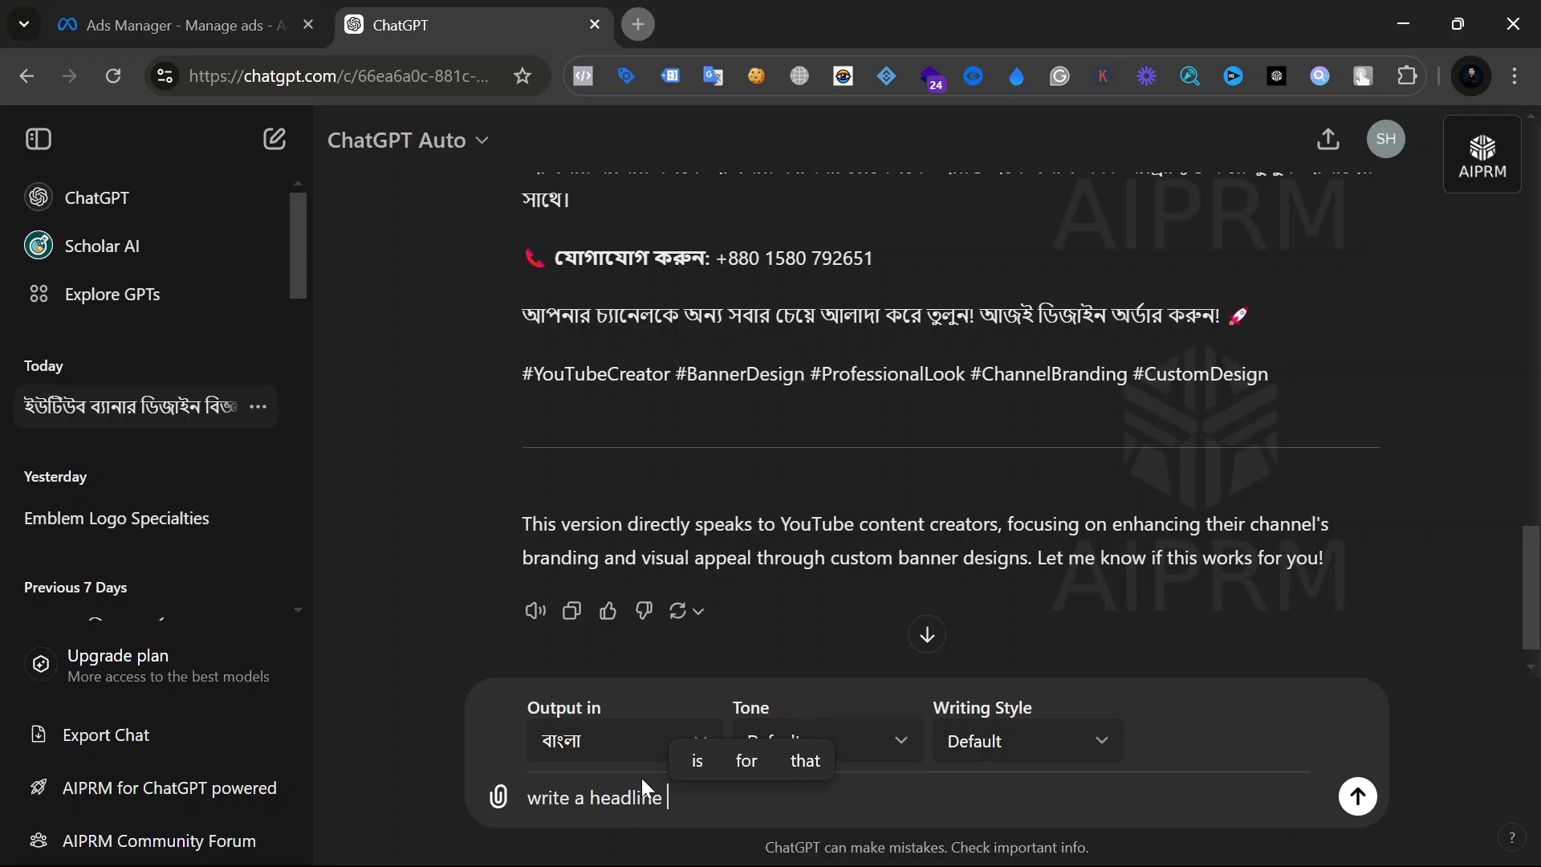
pyautogui.write(' with')
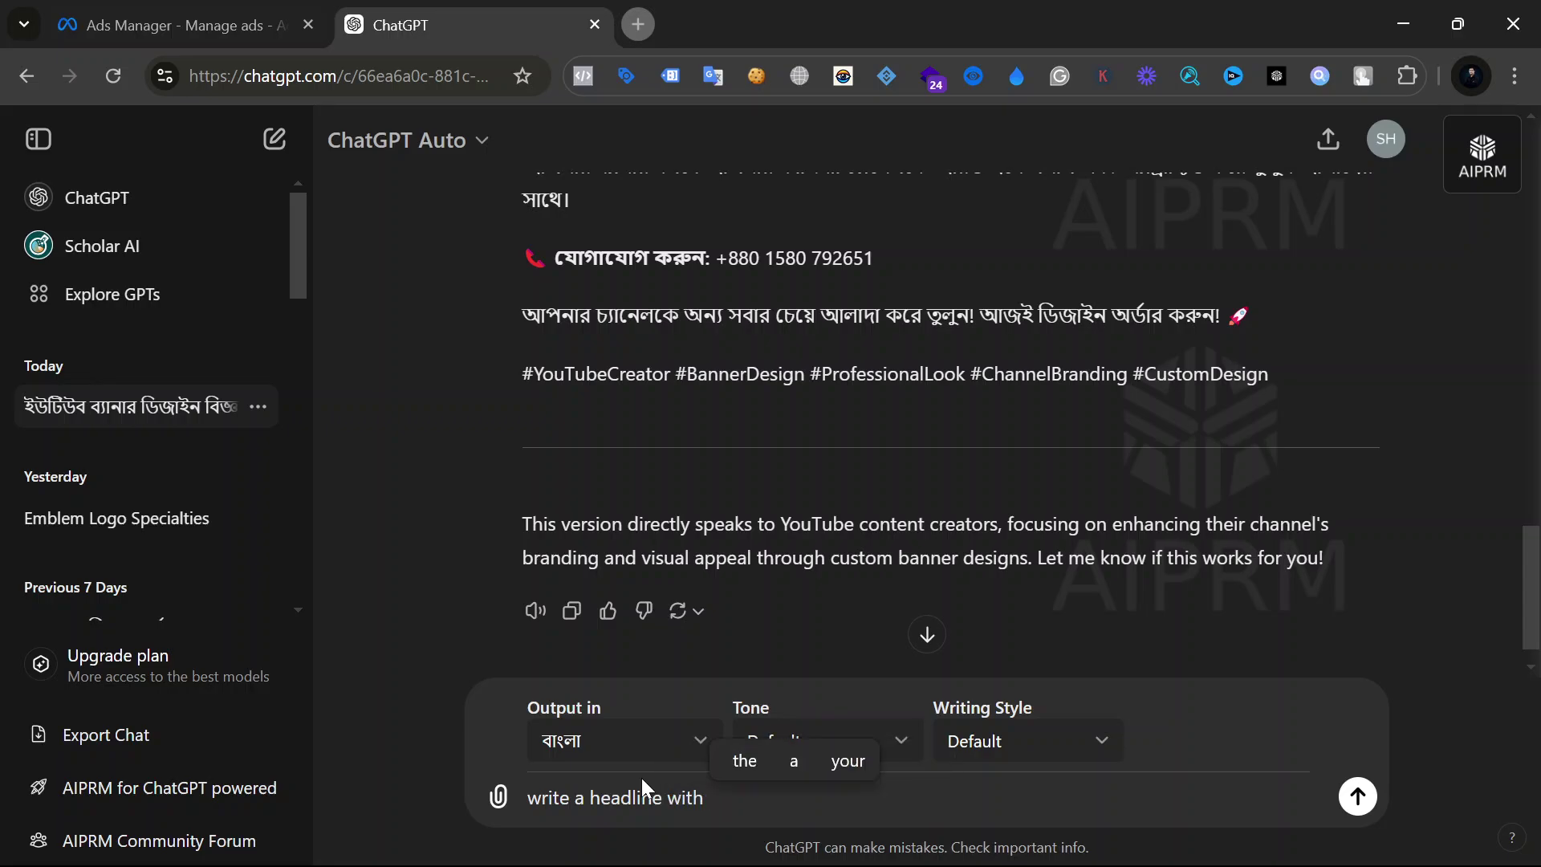
pyautogui.write(' 3')
pyautogui.write('ds')
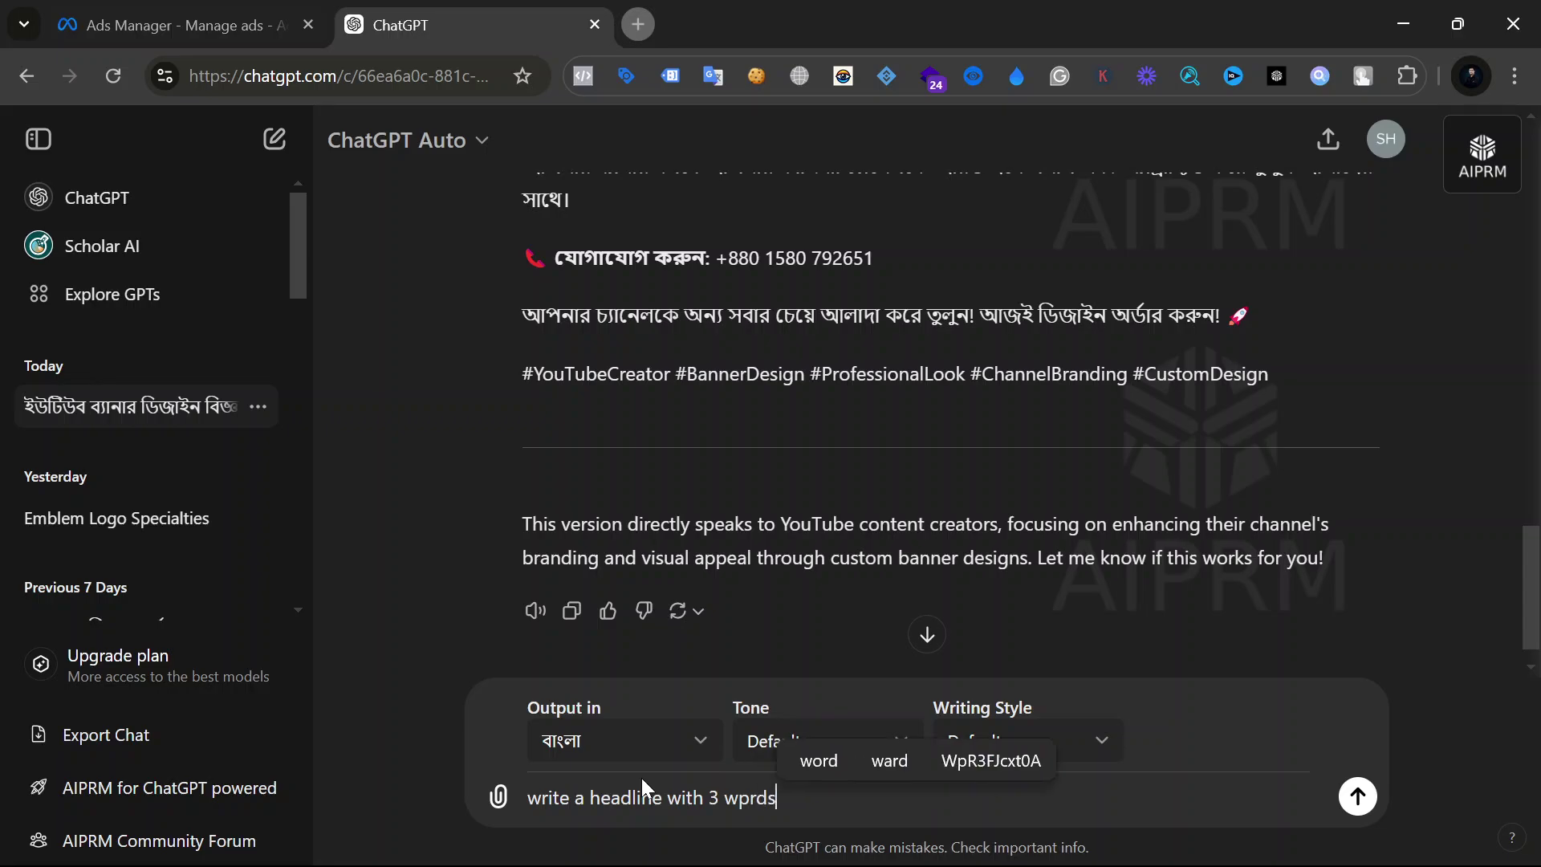
pyautogui.press('BackSpace')
pyautogui.press('BackSpace')
pyautogui.press('BackSpace')
pyautogui.press('BackSpace')
pyautogui.write('ords ')
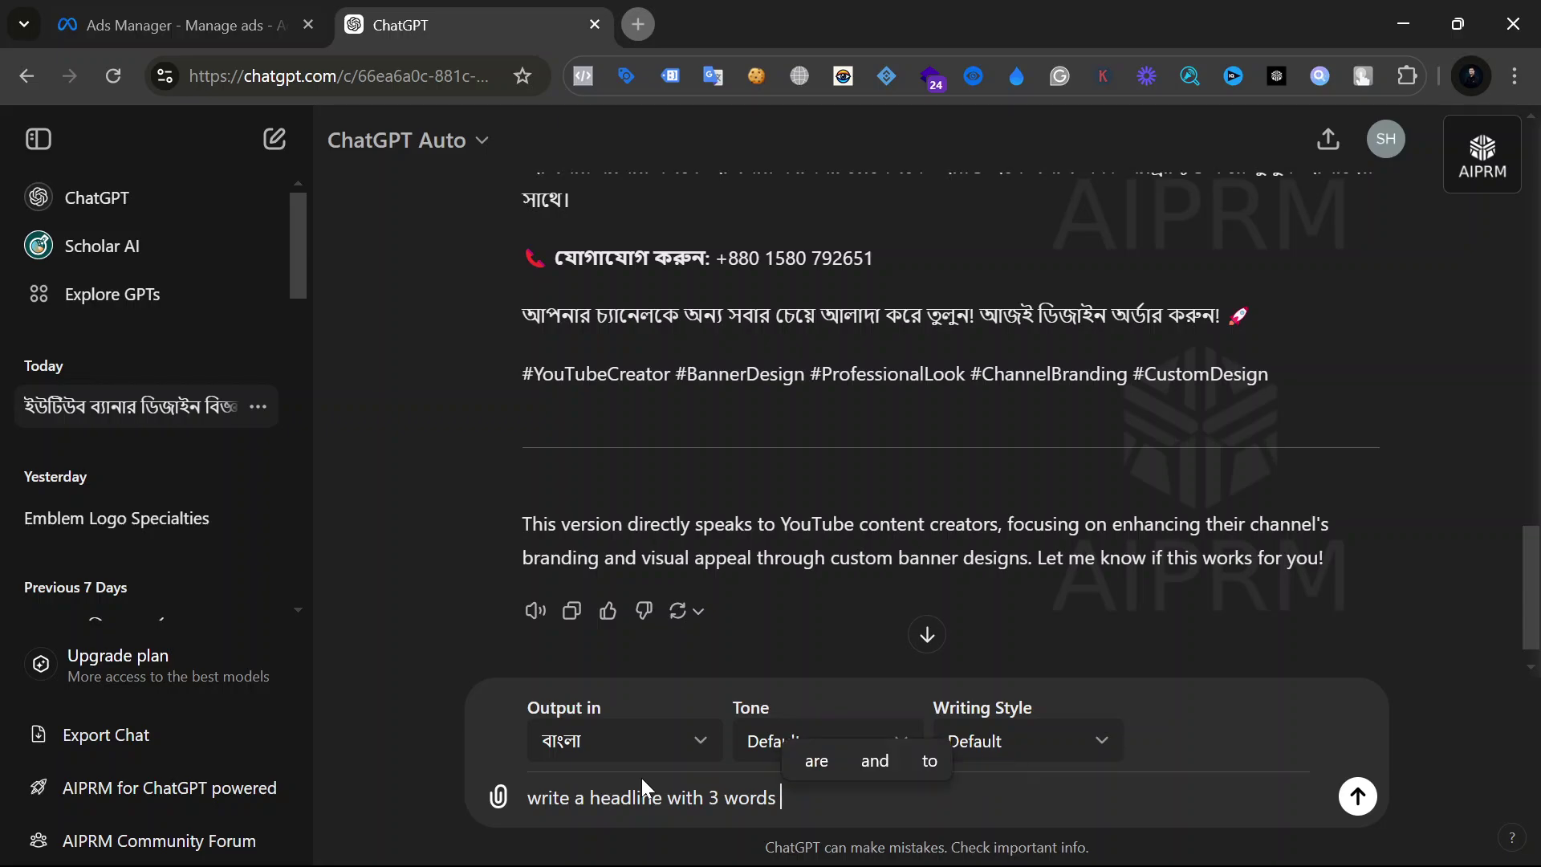
pyautogui.write('for this ')
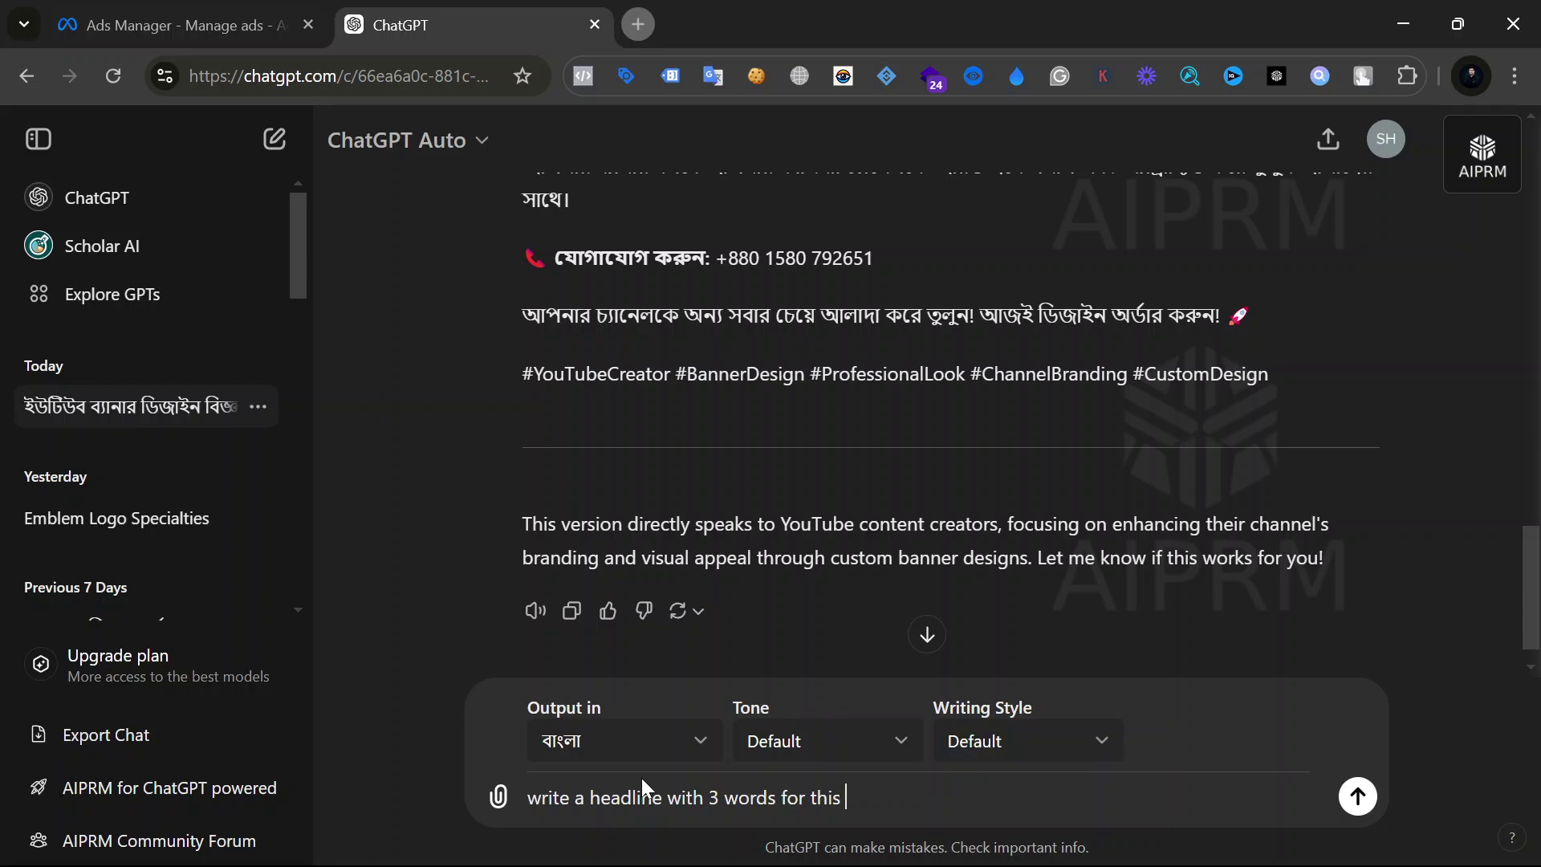
pyautogui.write('content')
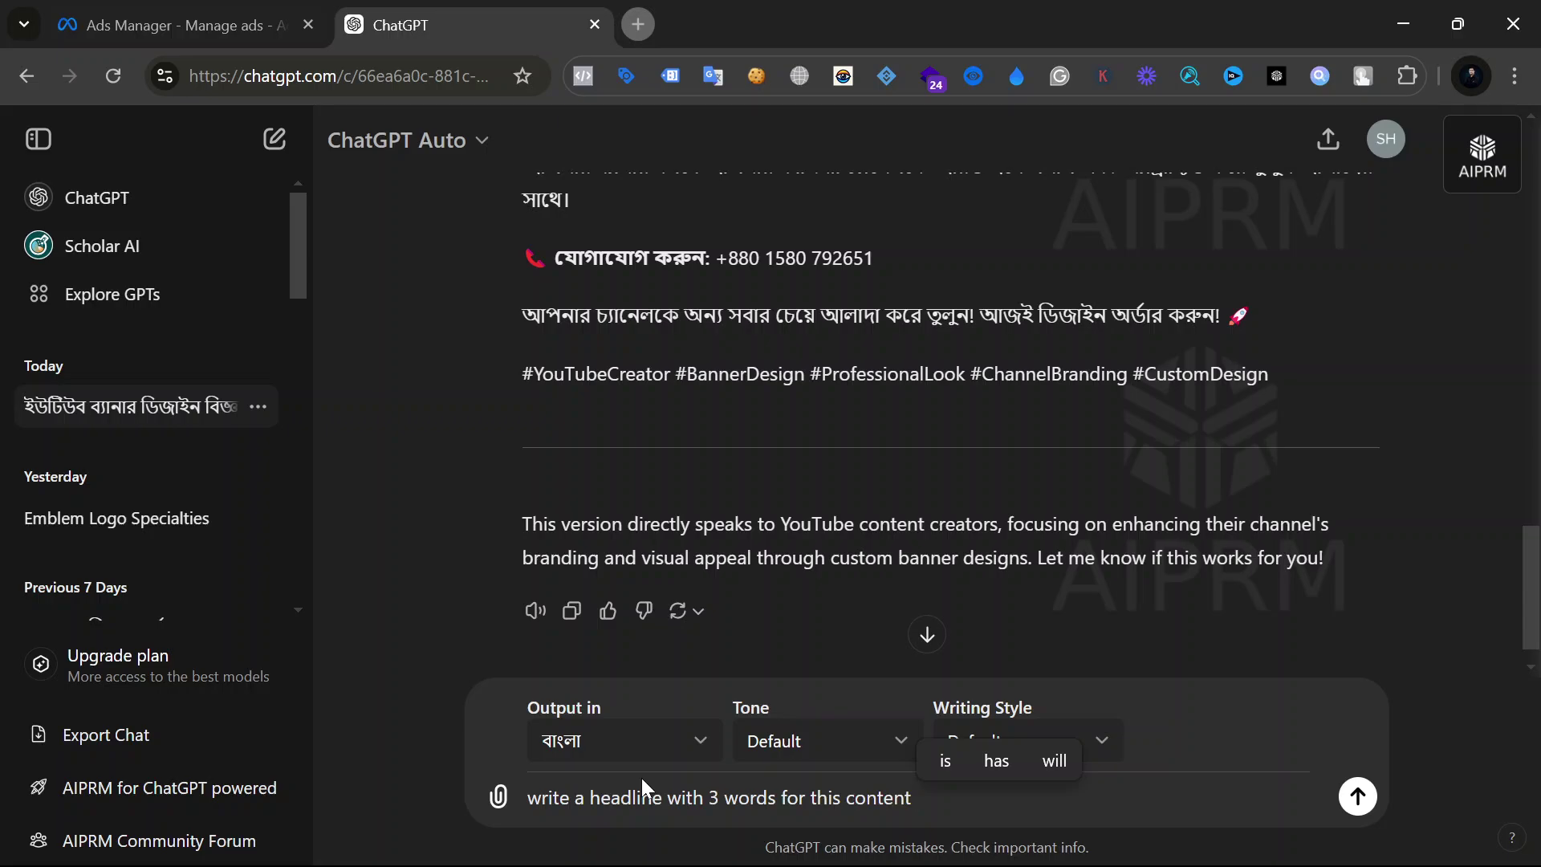
# Add "(For meta ads)" to the end of the headline prompt and send it.
pyautogui.write(' ()')
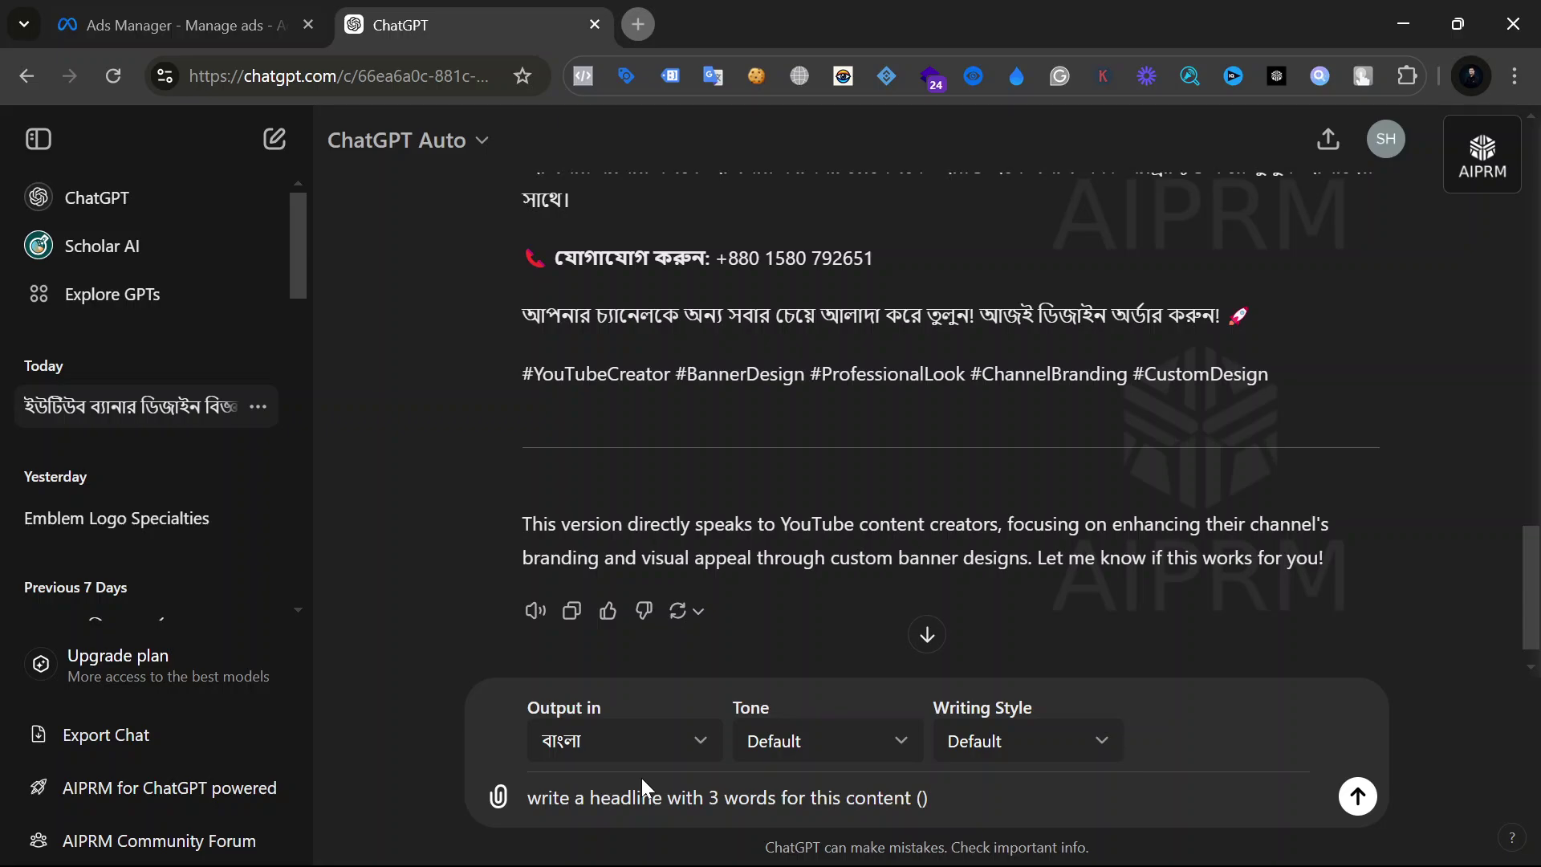
pyautogui.write('For ')
pyautogui.write('me')
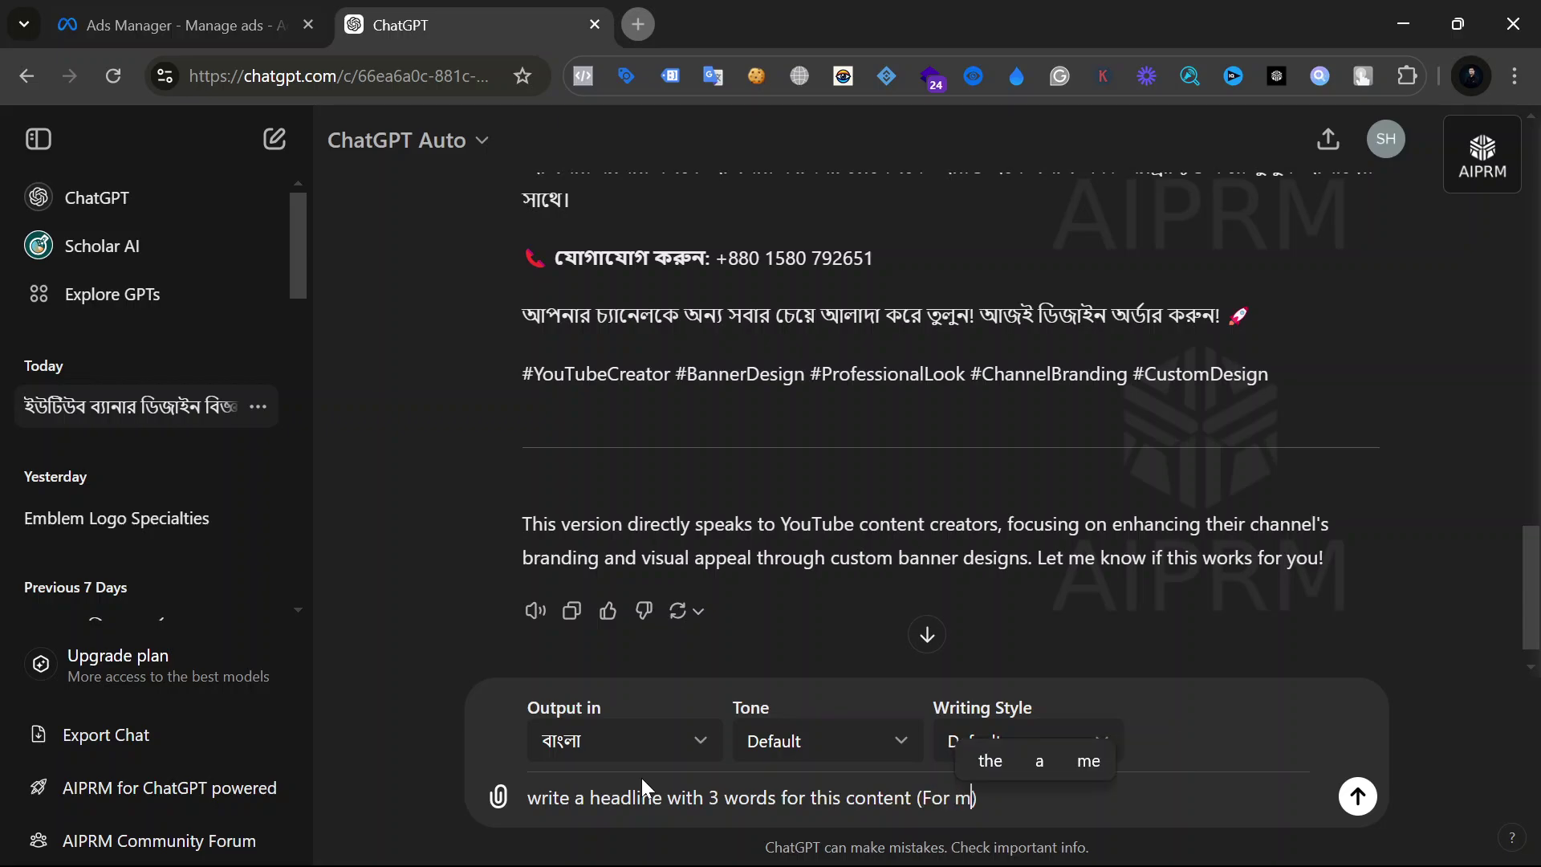
pyautogui.write('ta as')
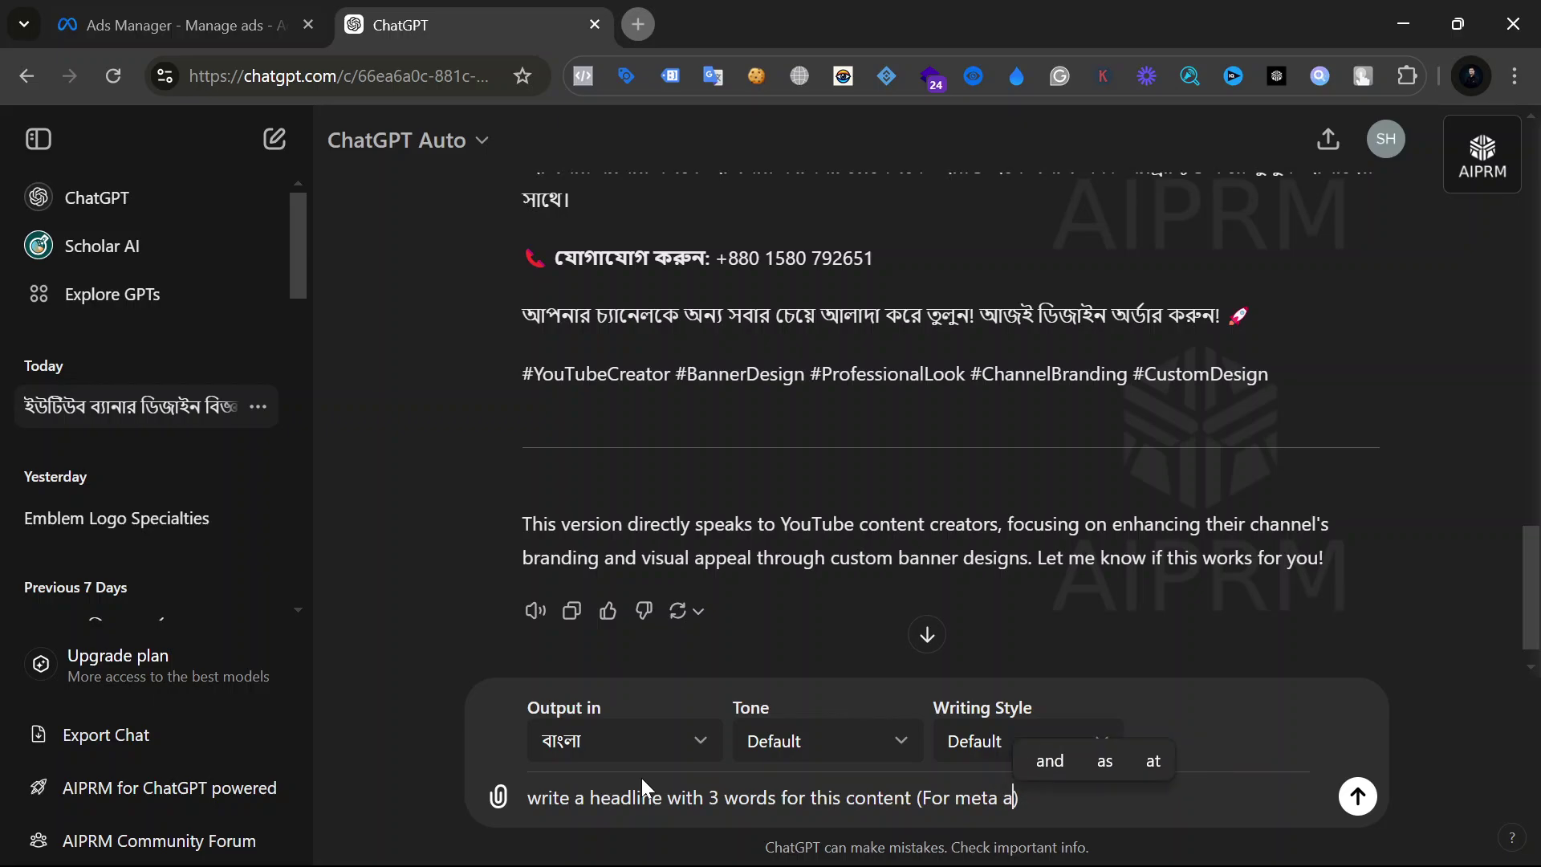
pyautogui.press('BackSpace')
pyautogui.write('ds')
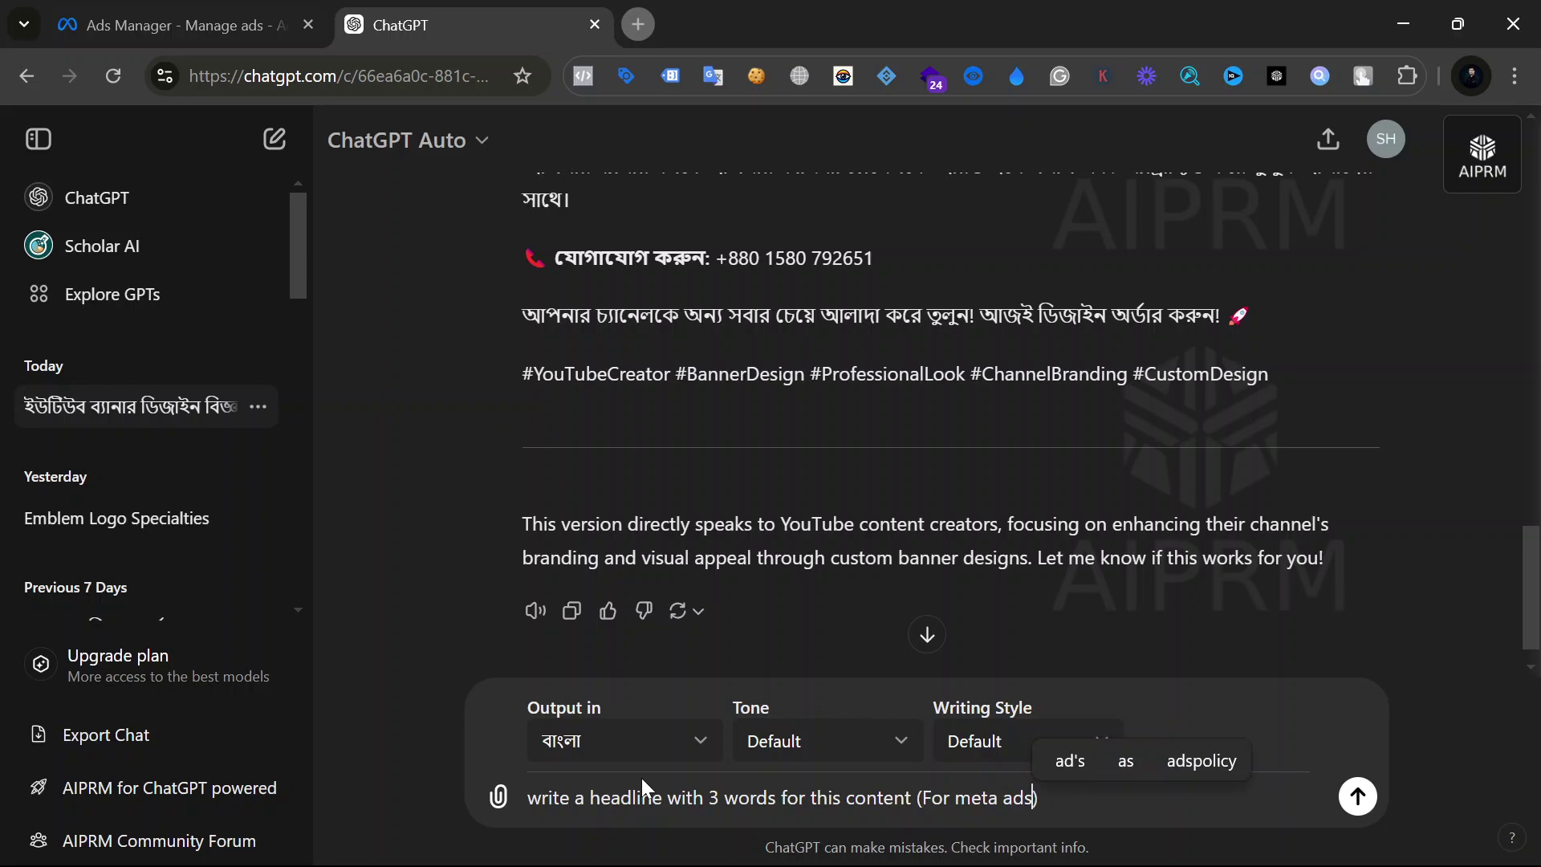
pyautogui.press('Return')
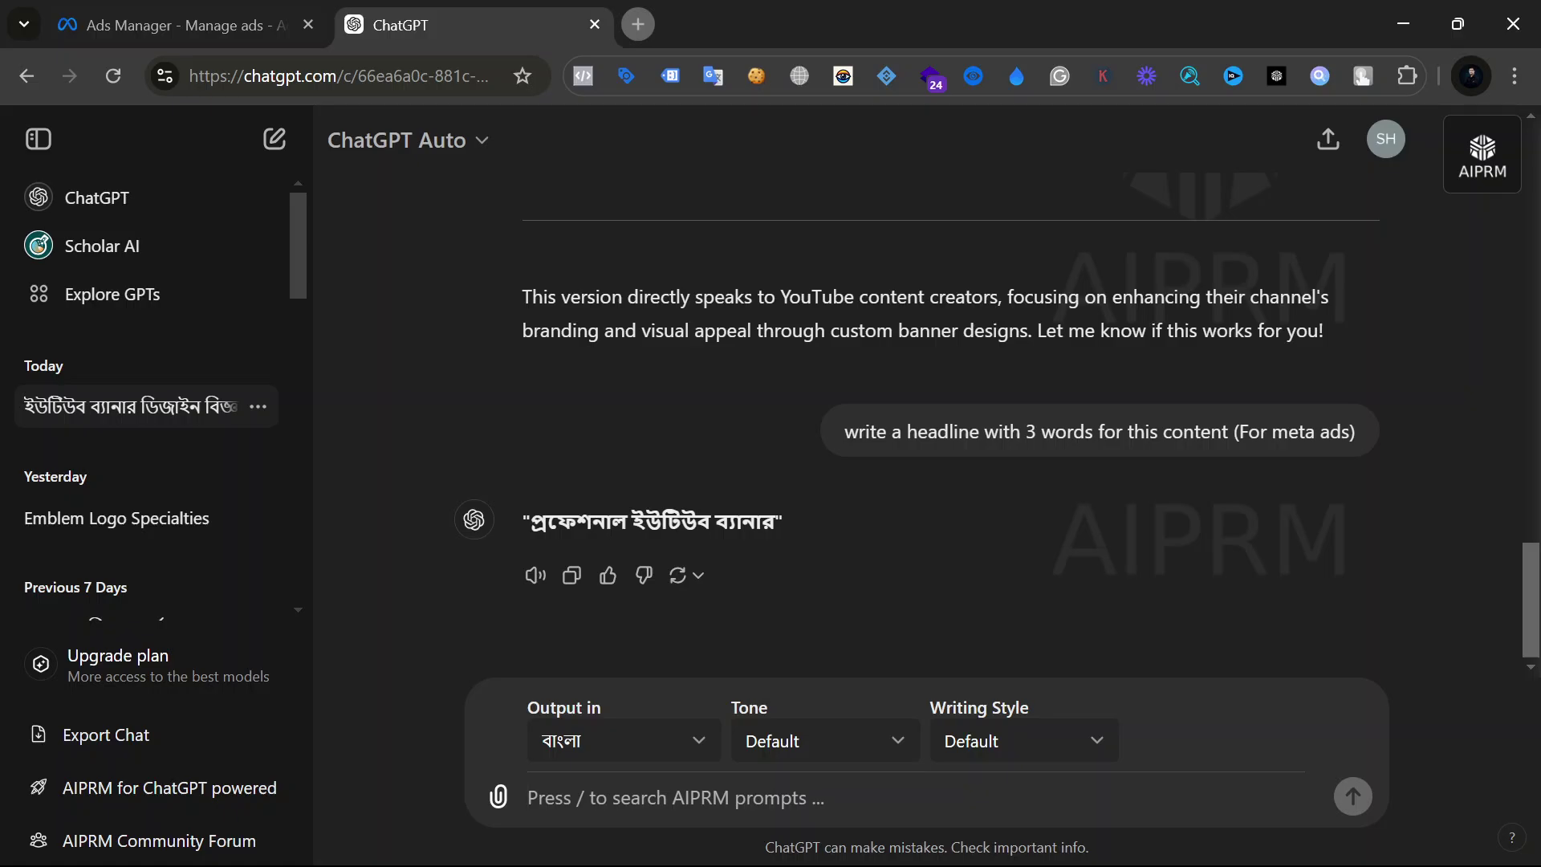
# Try to copy the generated headline "প্রফেশনাল ইউটিউব ব্যানার" from ChatGPT into the ad's headline in Ads Manager.
pyautogui.moveTo(530, 522); pyautogui.dragTo(774, 522)
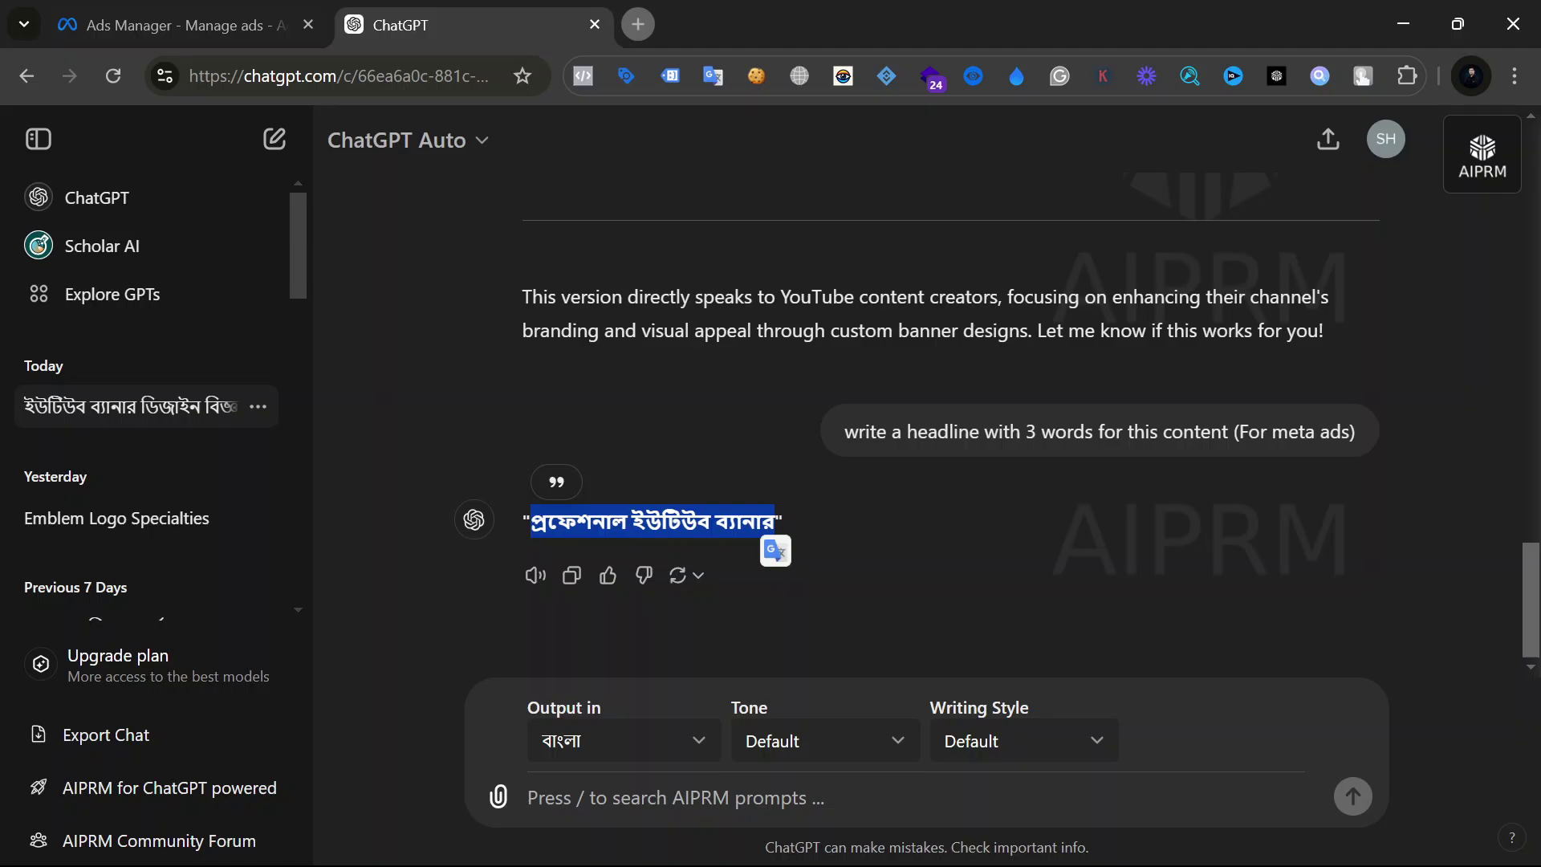
pyautogui.click(120, 18)
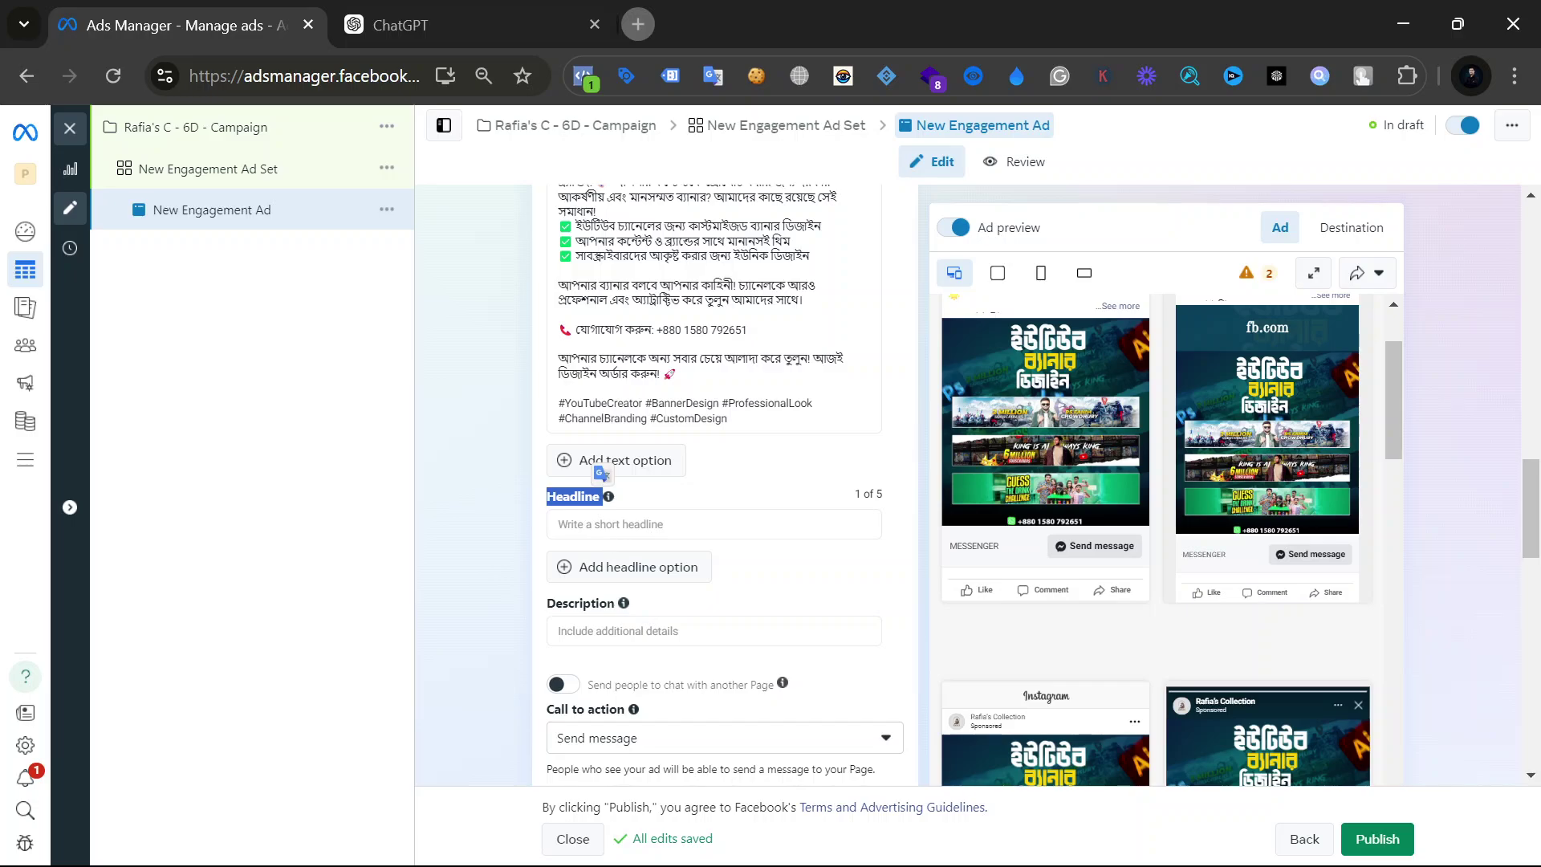
pyautogui.click(614, 526)
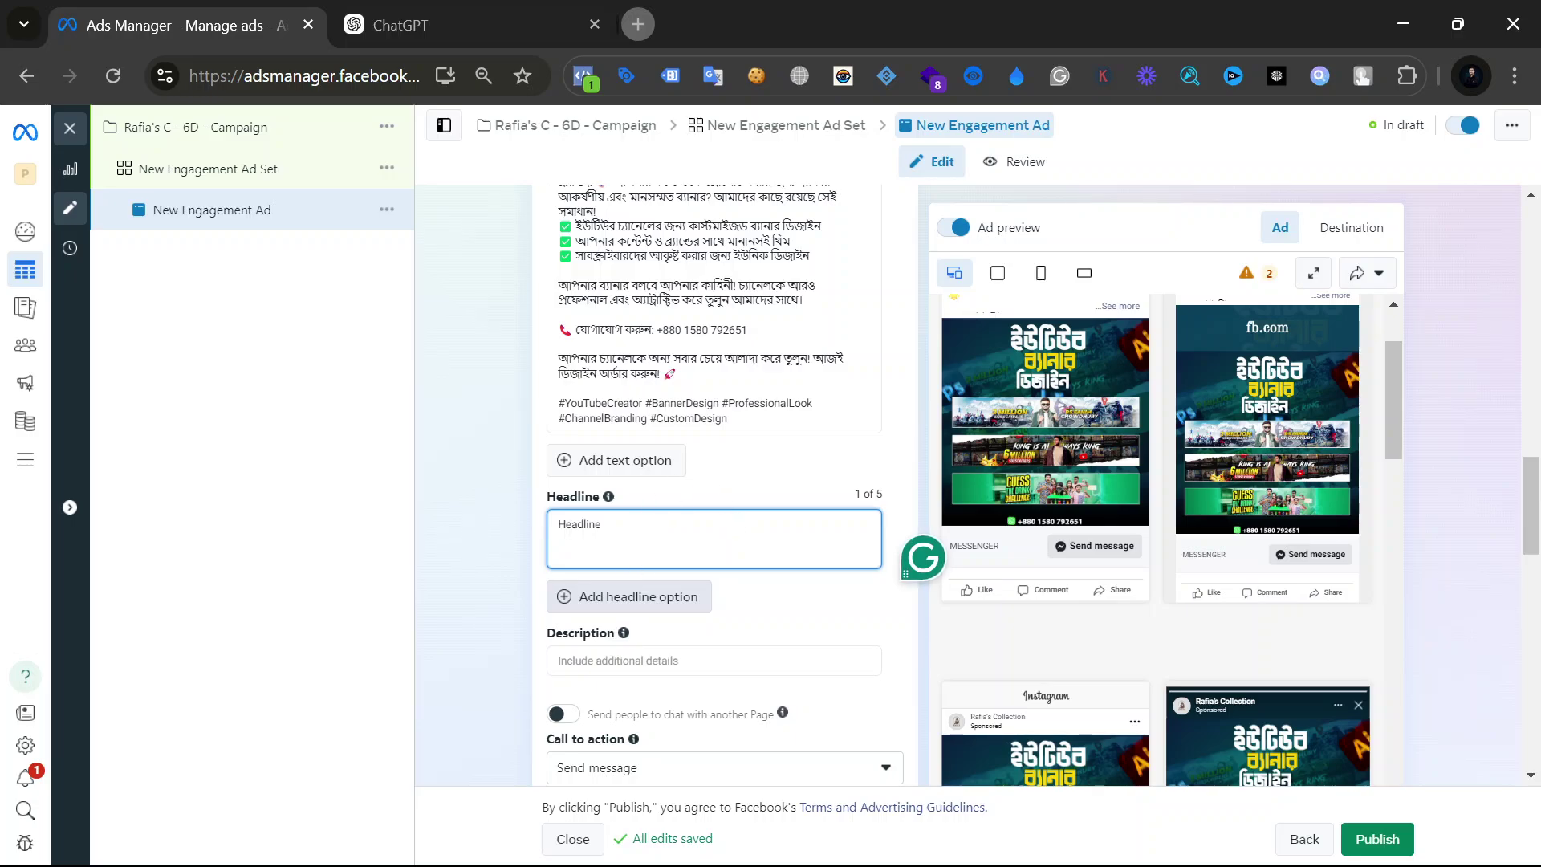
# Add two more headline options to the ad and insert a line break after "Headline" in the first one.
pyautogui.click(638, 602)
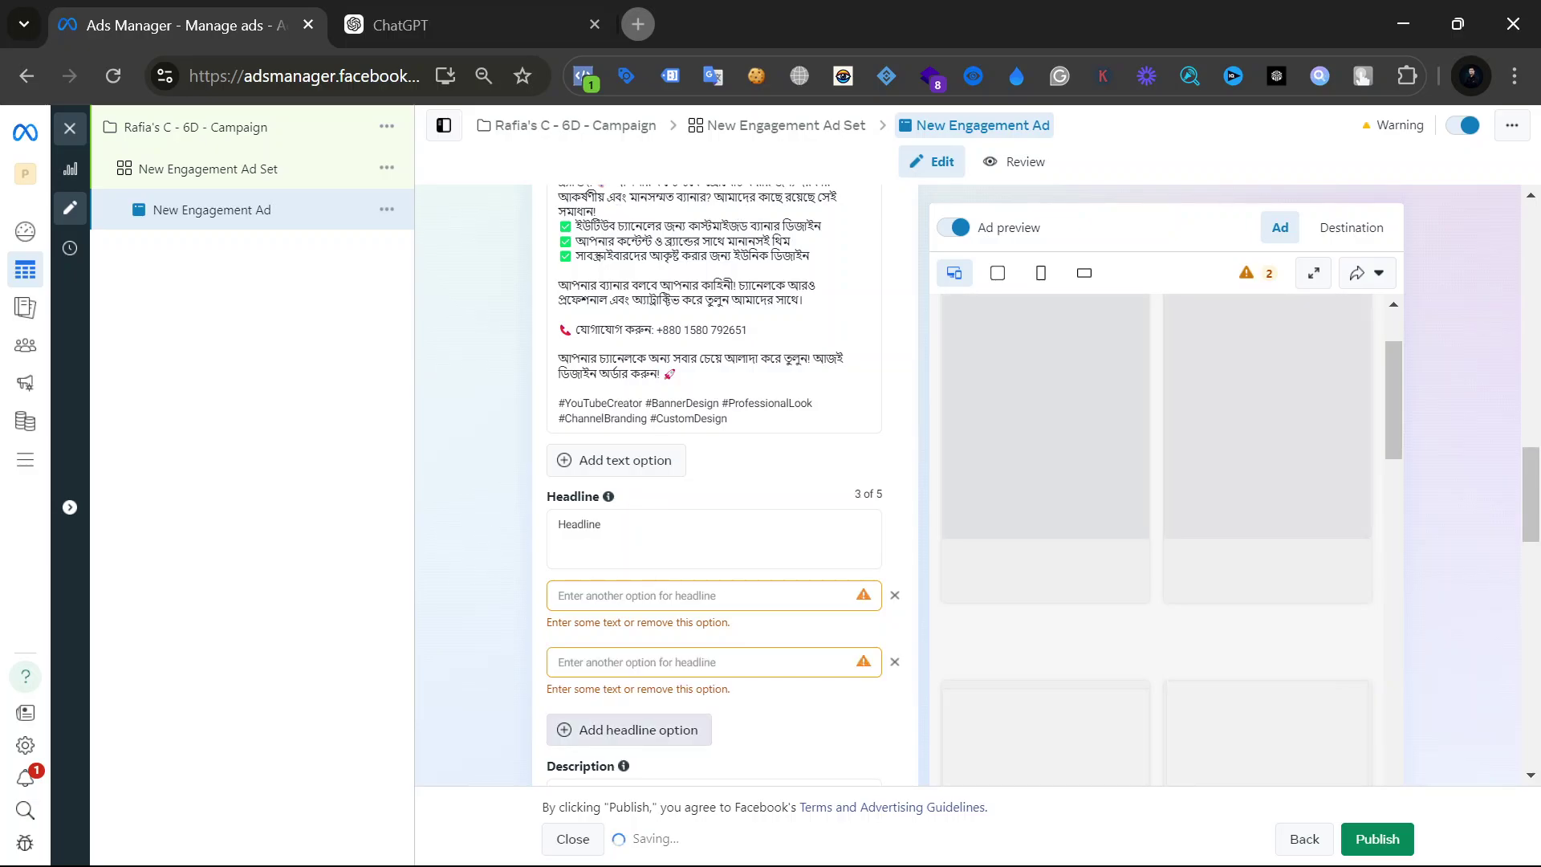
pyautogui.moveTo(611, 522); pyautogui.dragTo(446, 516)
pyautogui.press('Right')
pyautogui.press('Return')
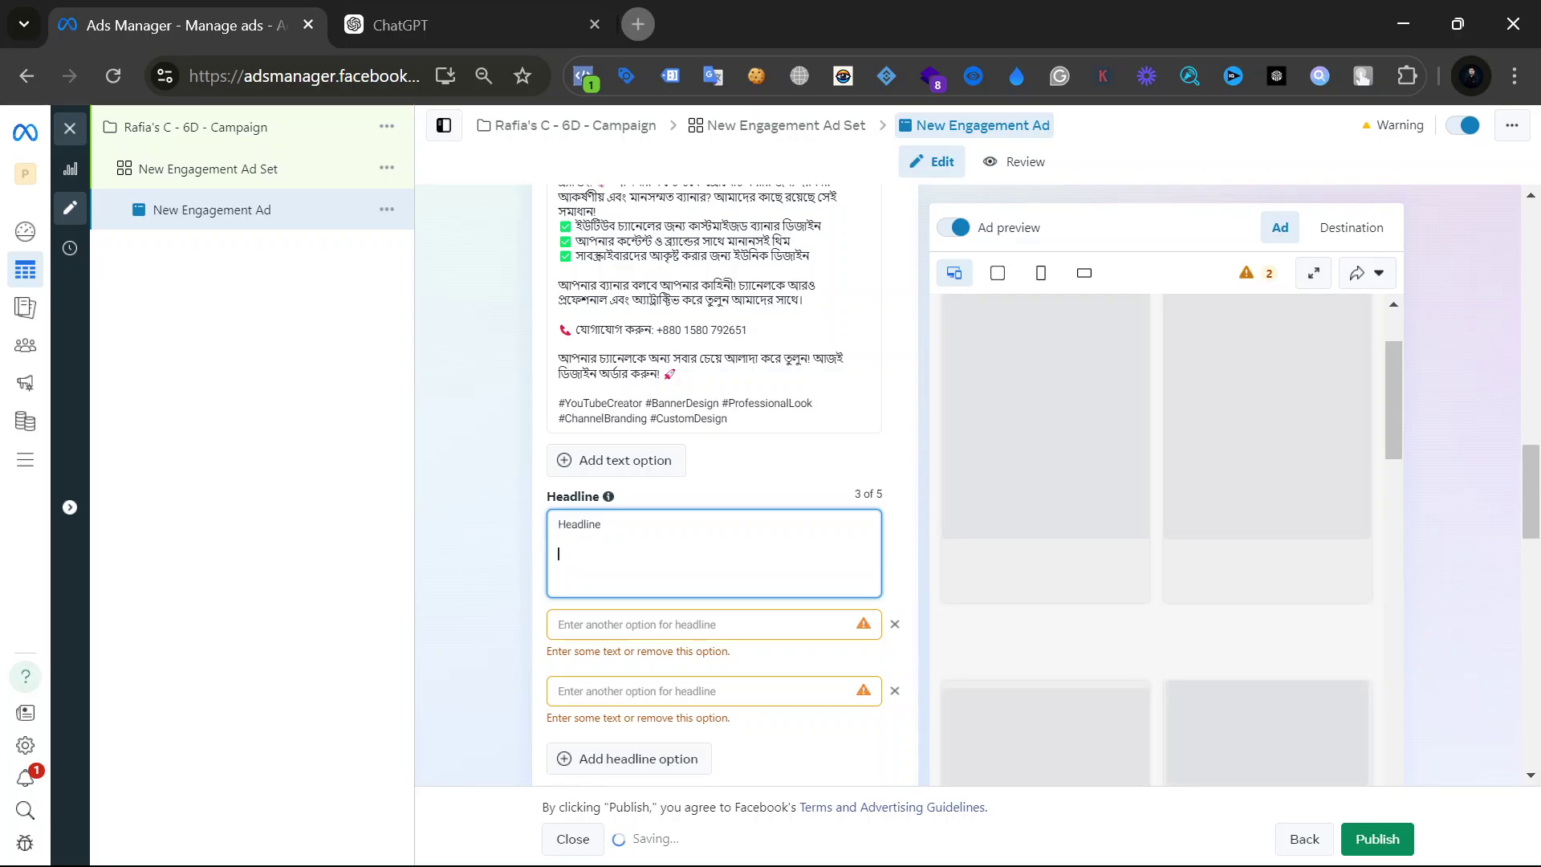
# Check the generated headline in ChatGPT, return to Ads Manager and remove the two empty headline options from the ad.
pyautogui.click(485, 20)
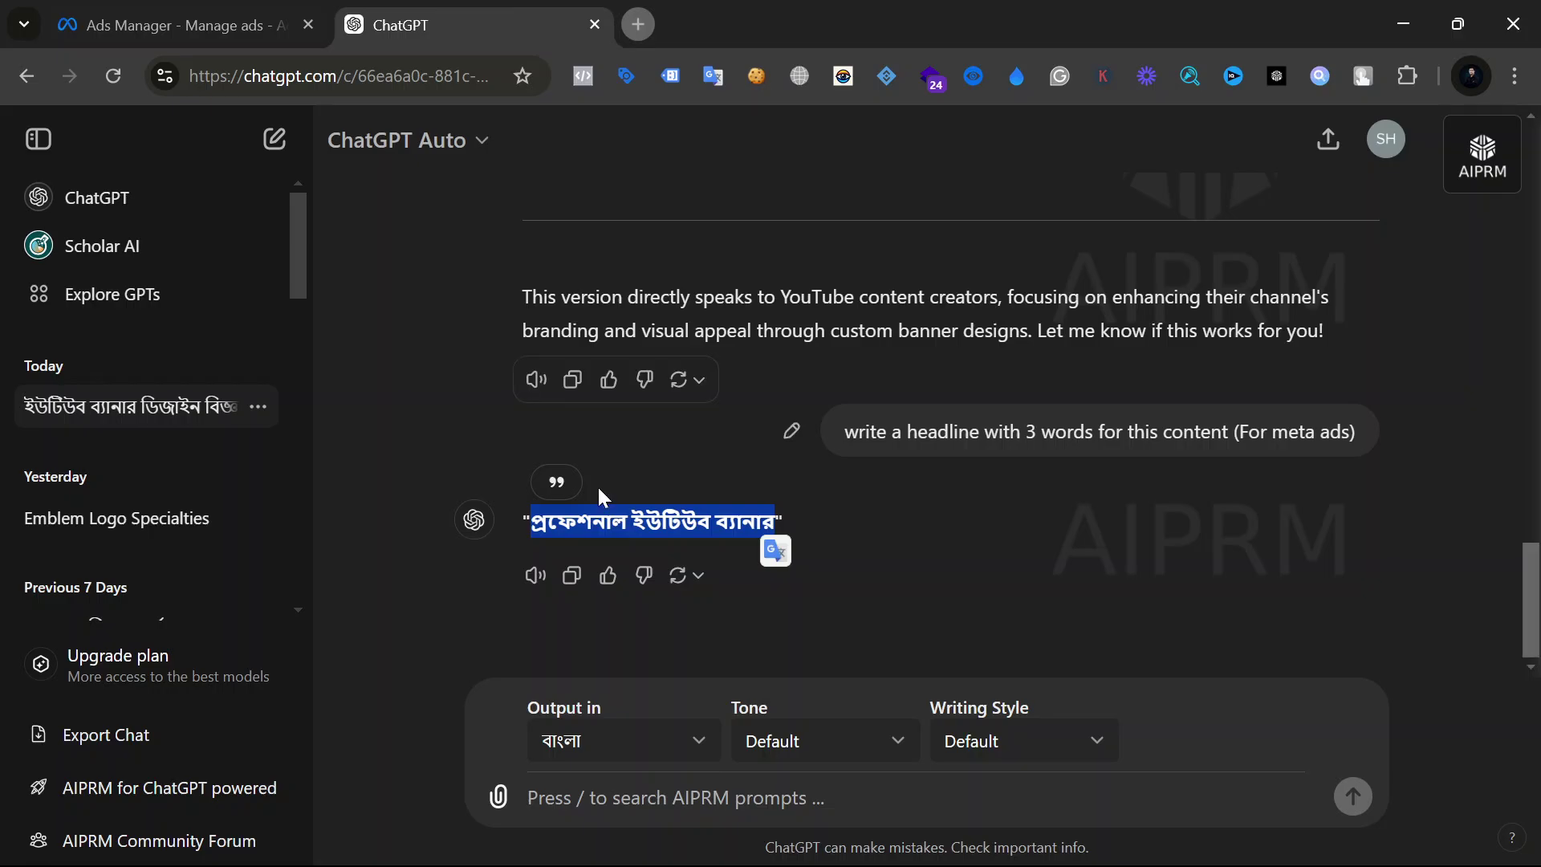
pyautogui.click(277, 9)
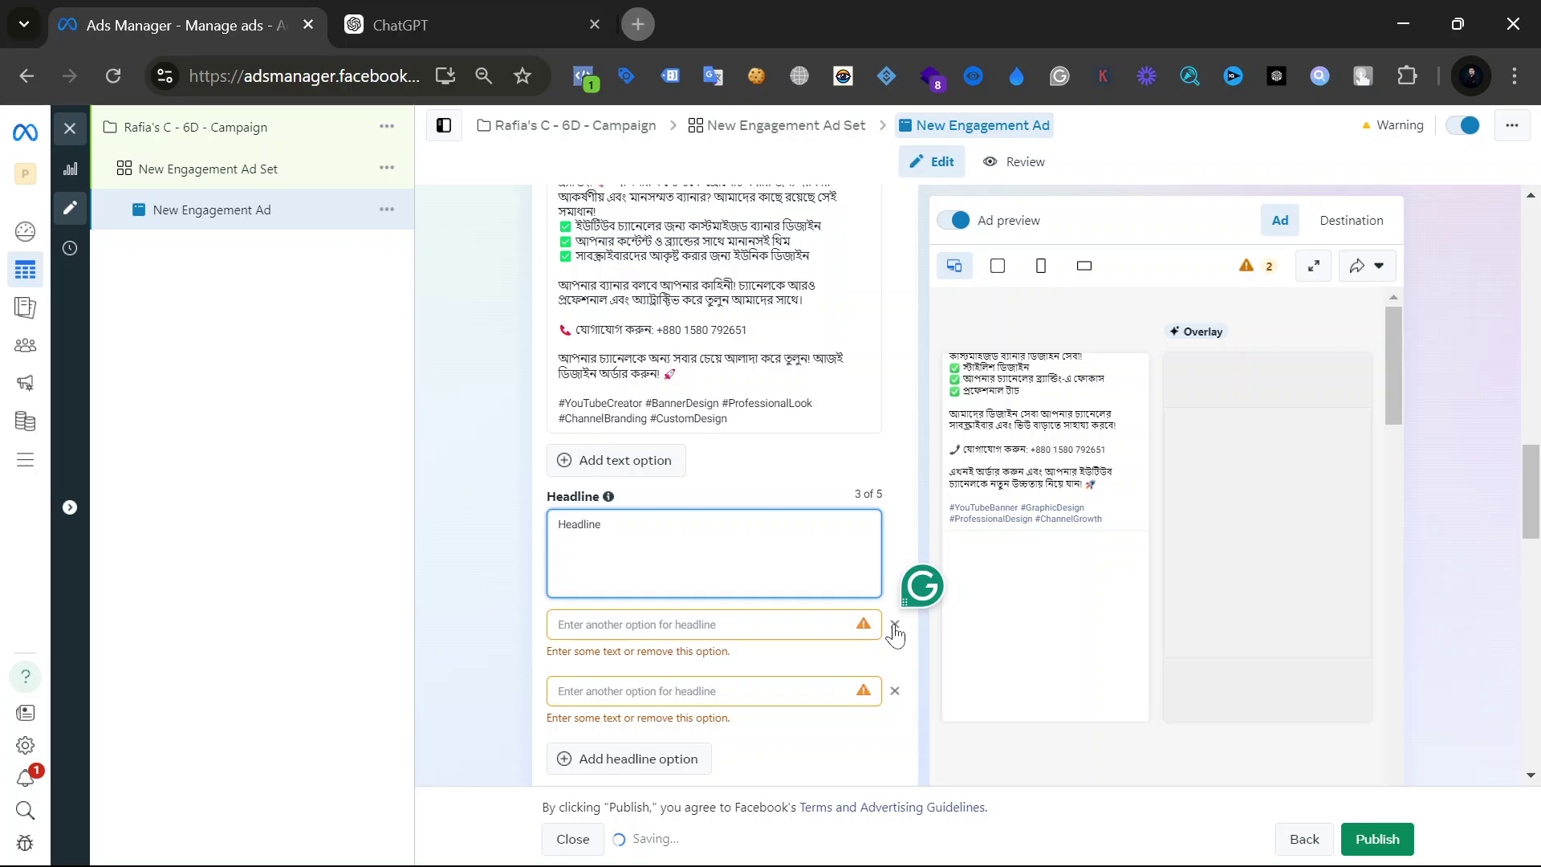
pyautogui.click(895, 692)
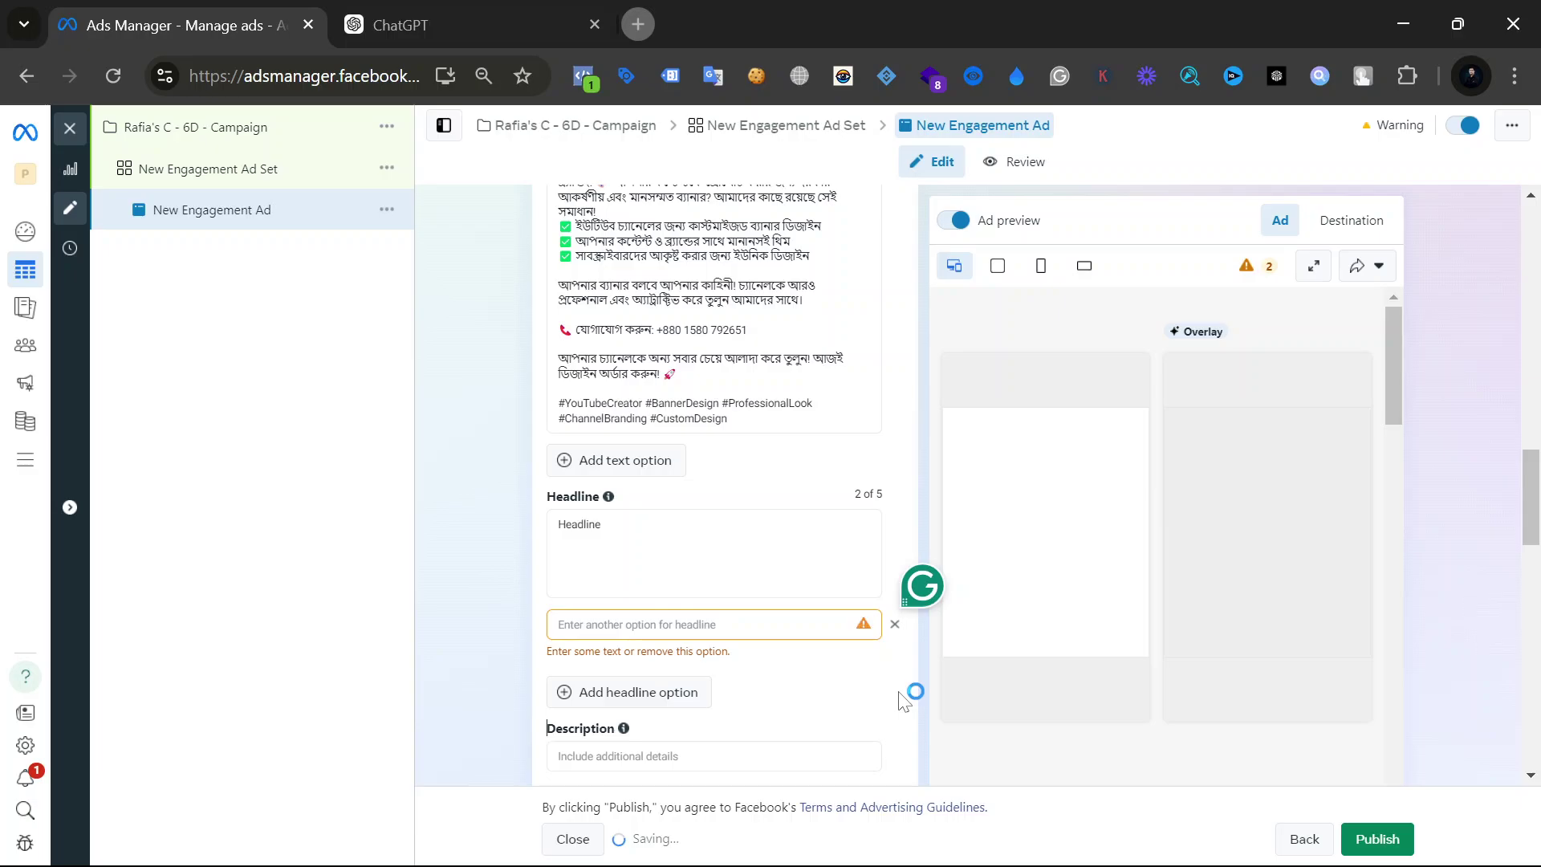
pyautogui.click(895, 625)
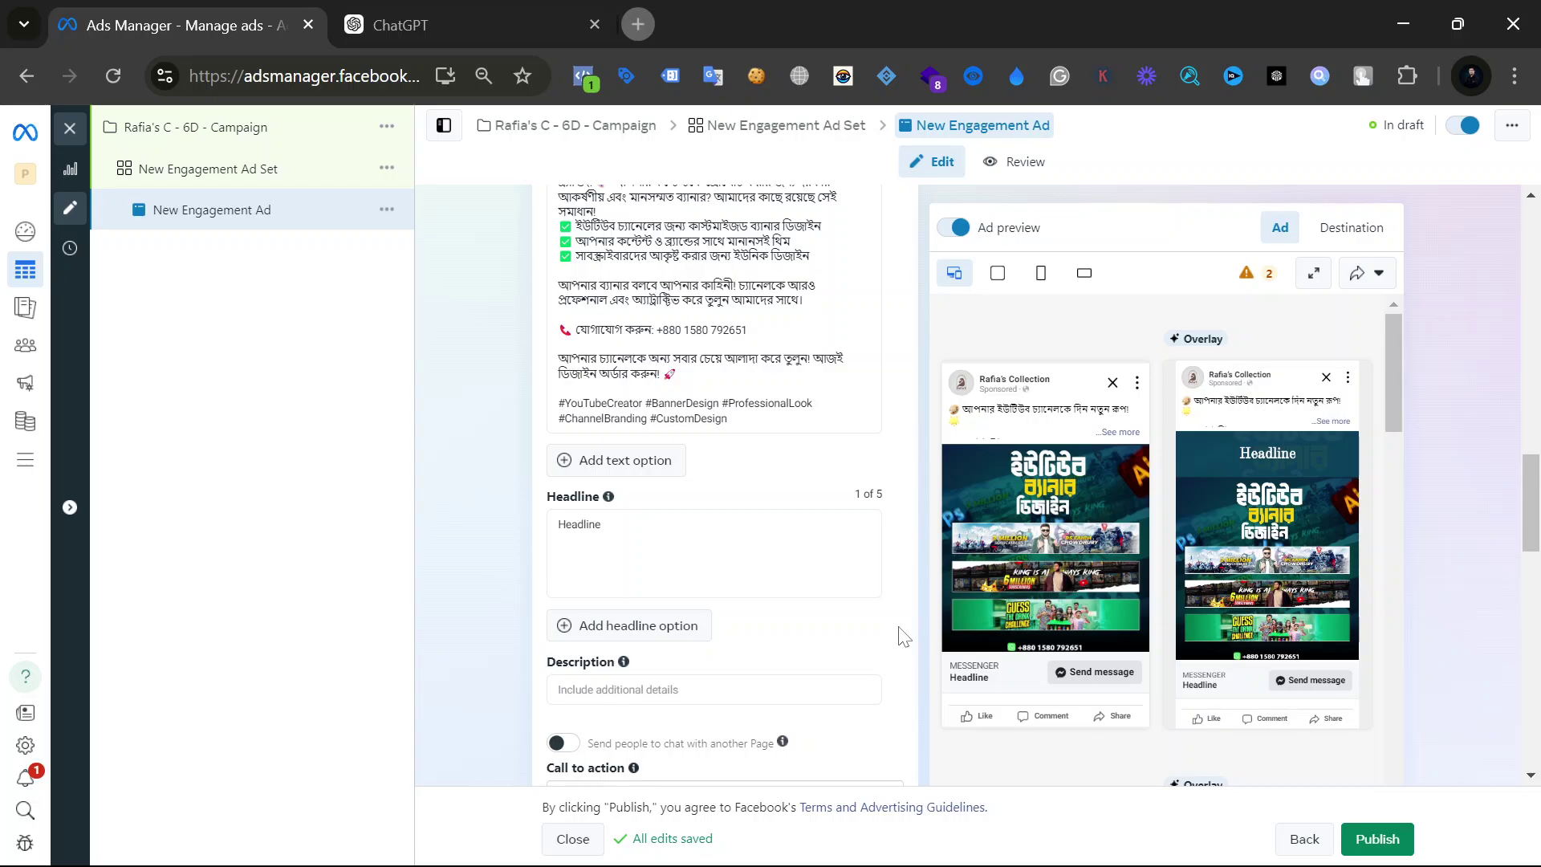
# Choose "Send message" as the ad's call to action.
pyautogui.scroll(-3, 905, 634)
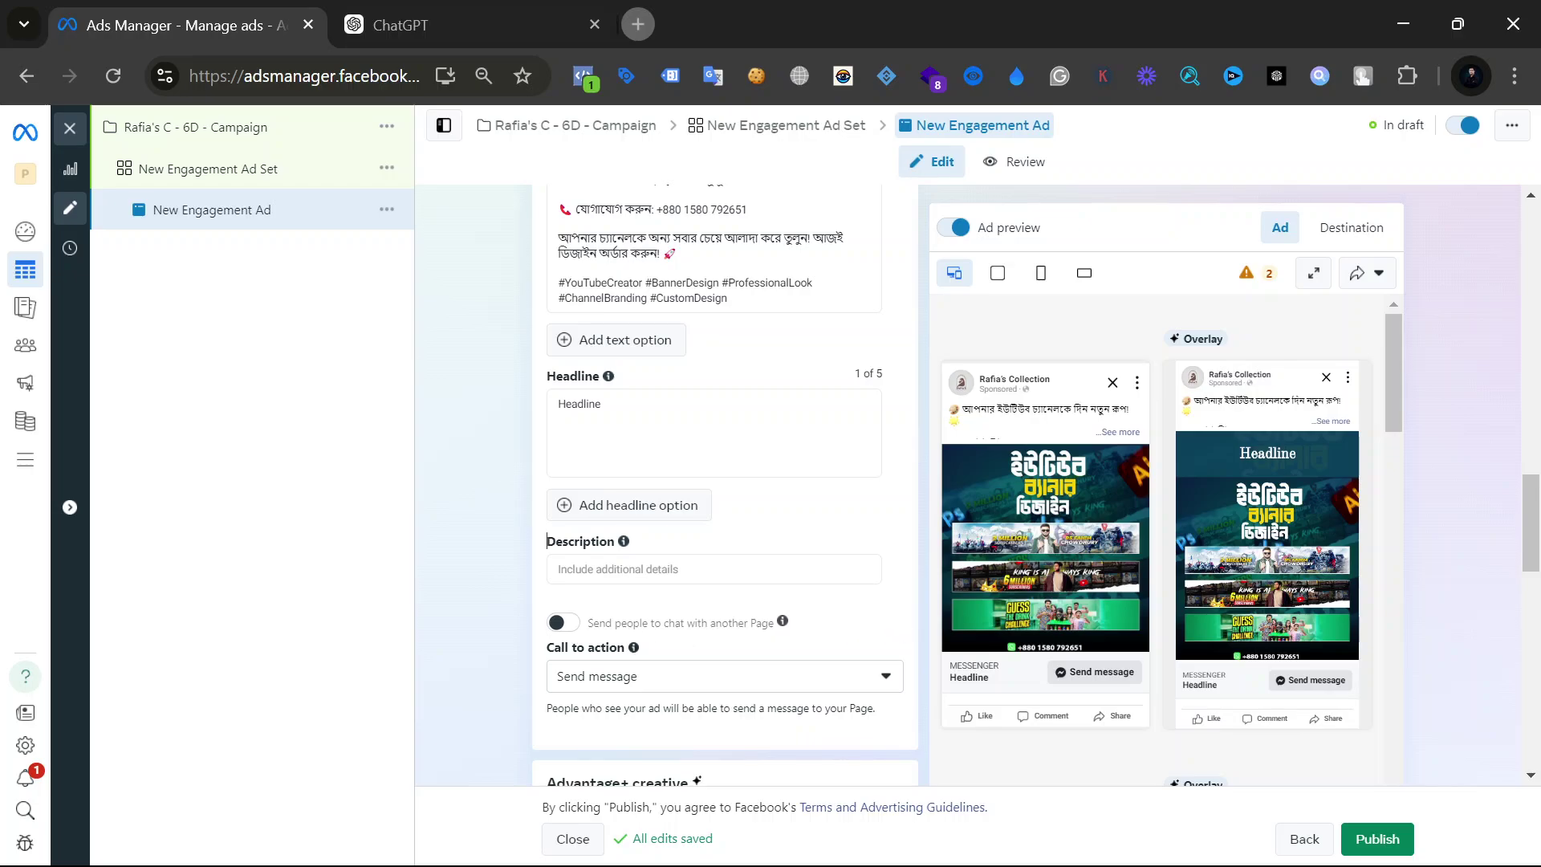
pyautogui.click(593, 678)
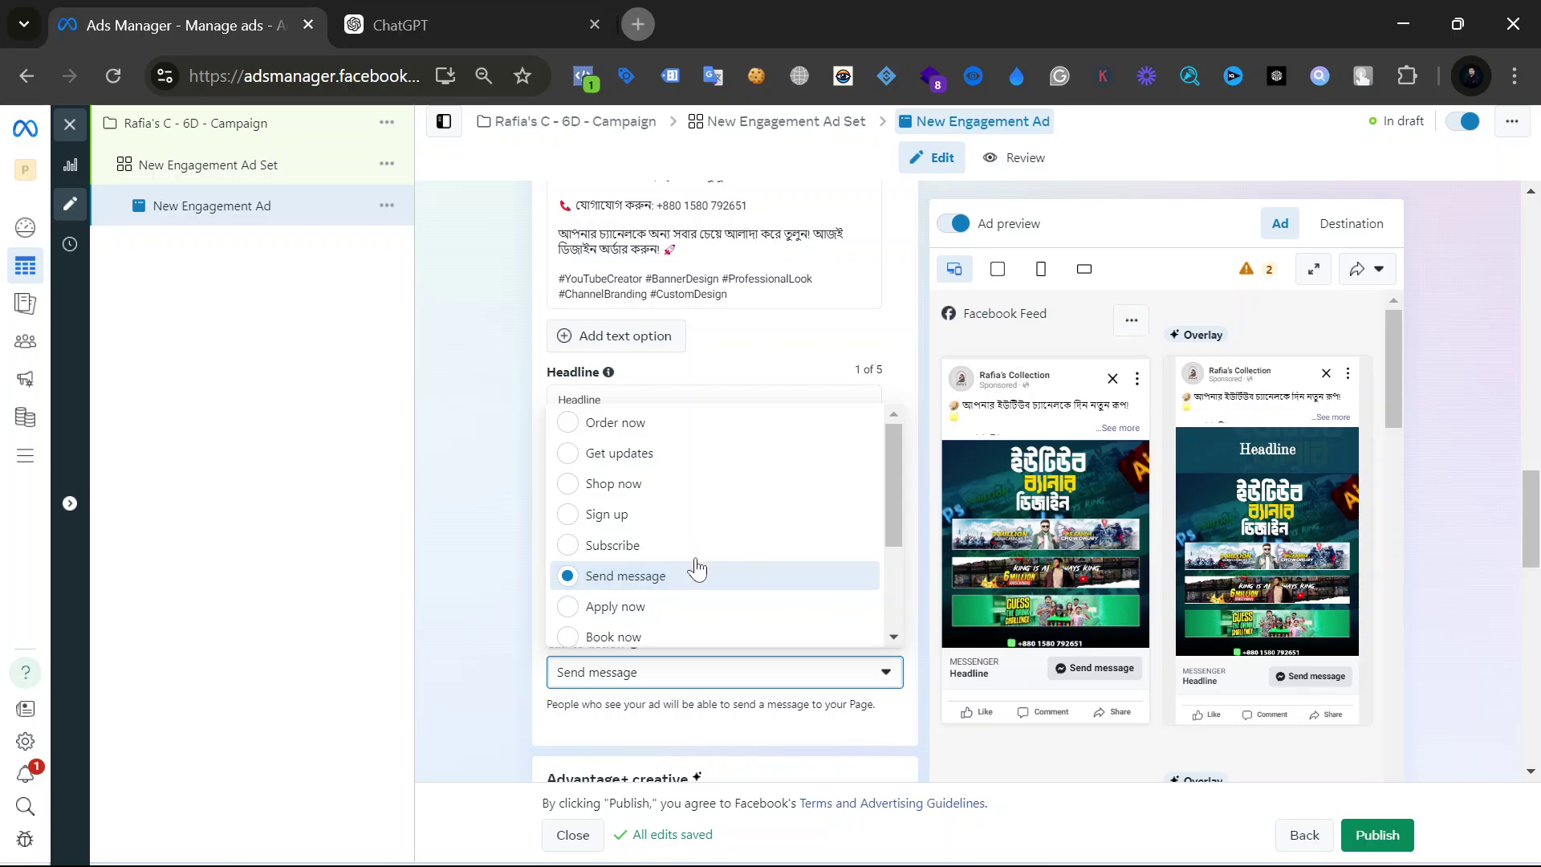
pyautogui.click(666, 576)
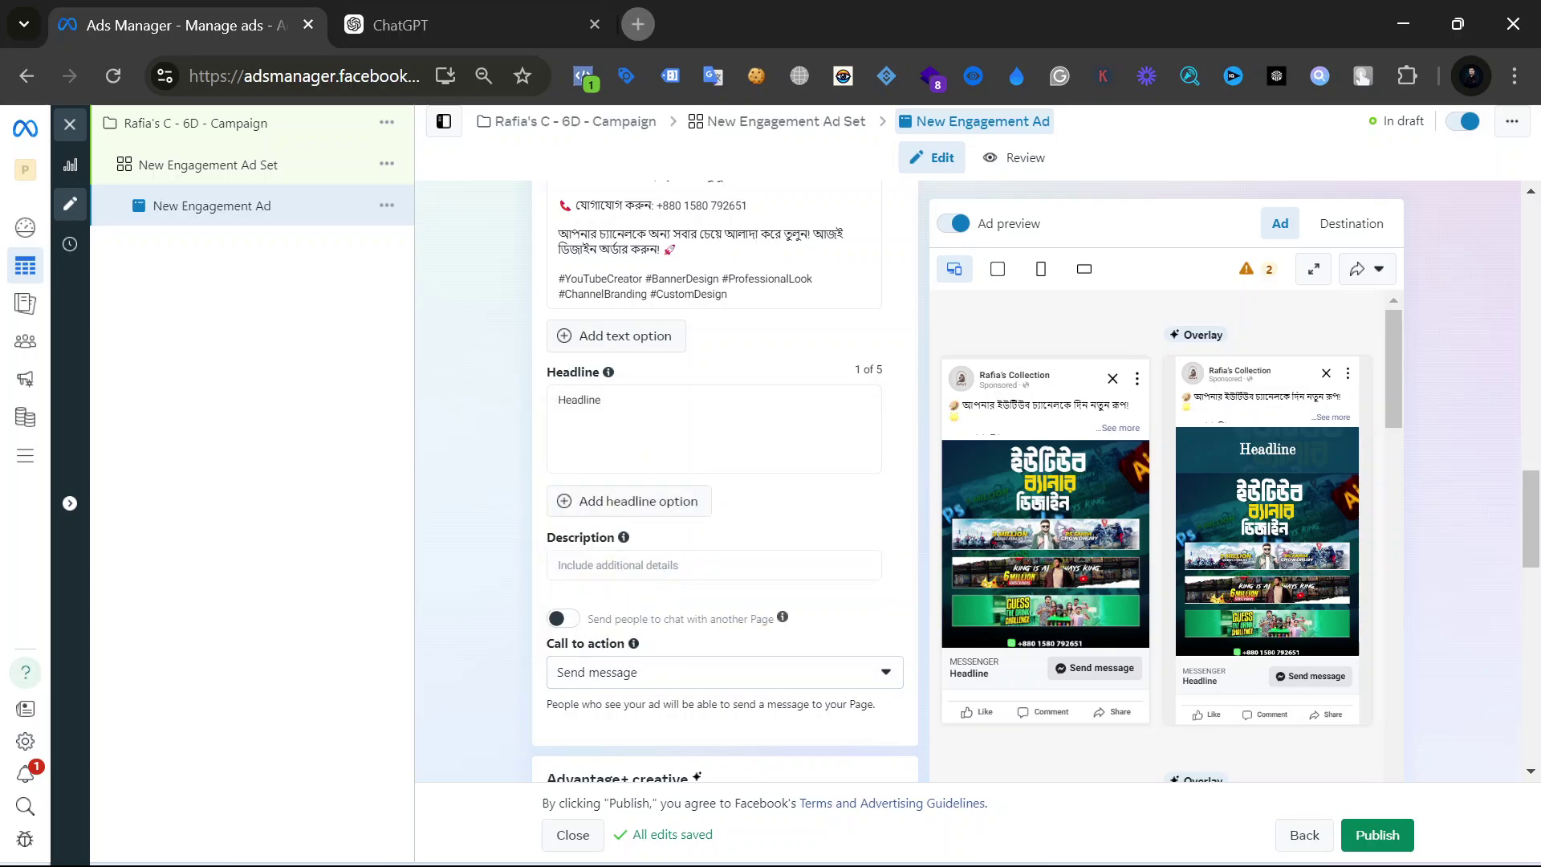
# Review the ad's message template options and send a Messenger preview of the automated chat, dismissing its notice.
pyautogui.scroll(-3, 652, 305)
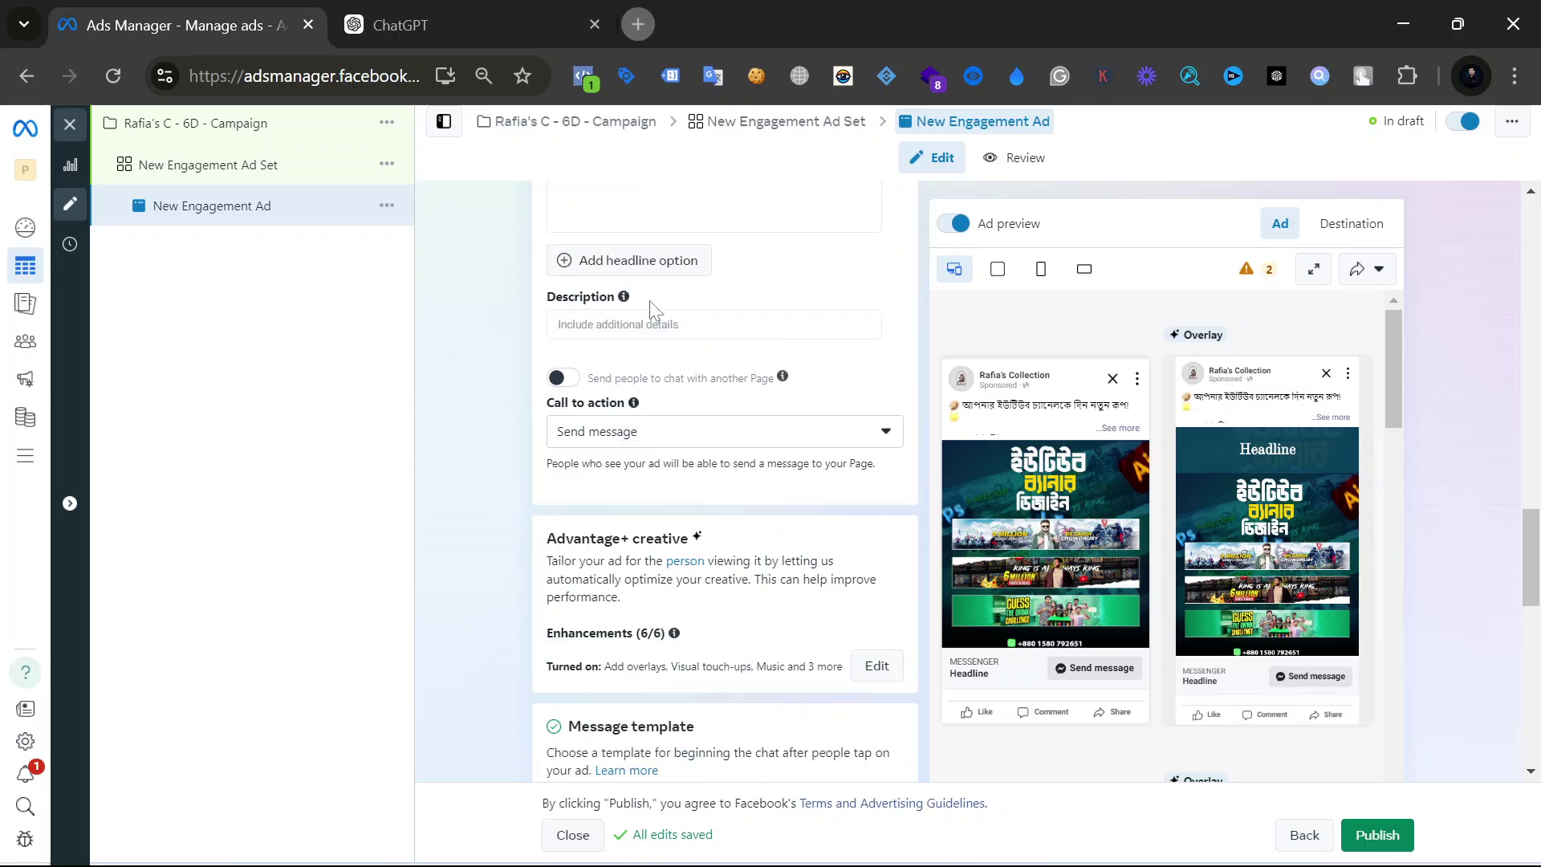
pyautogui.scroll(-3, 716, 509)
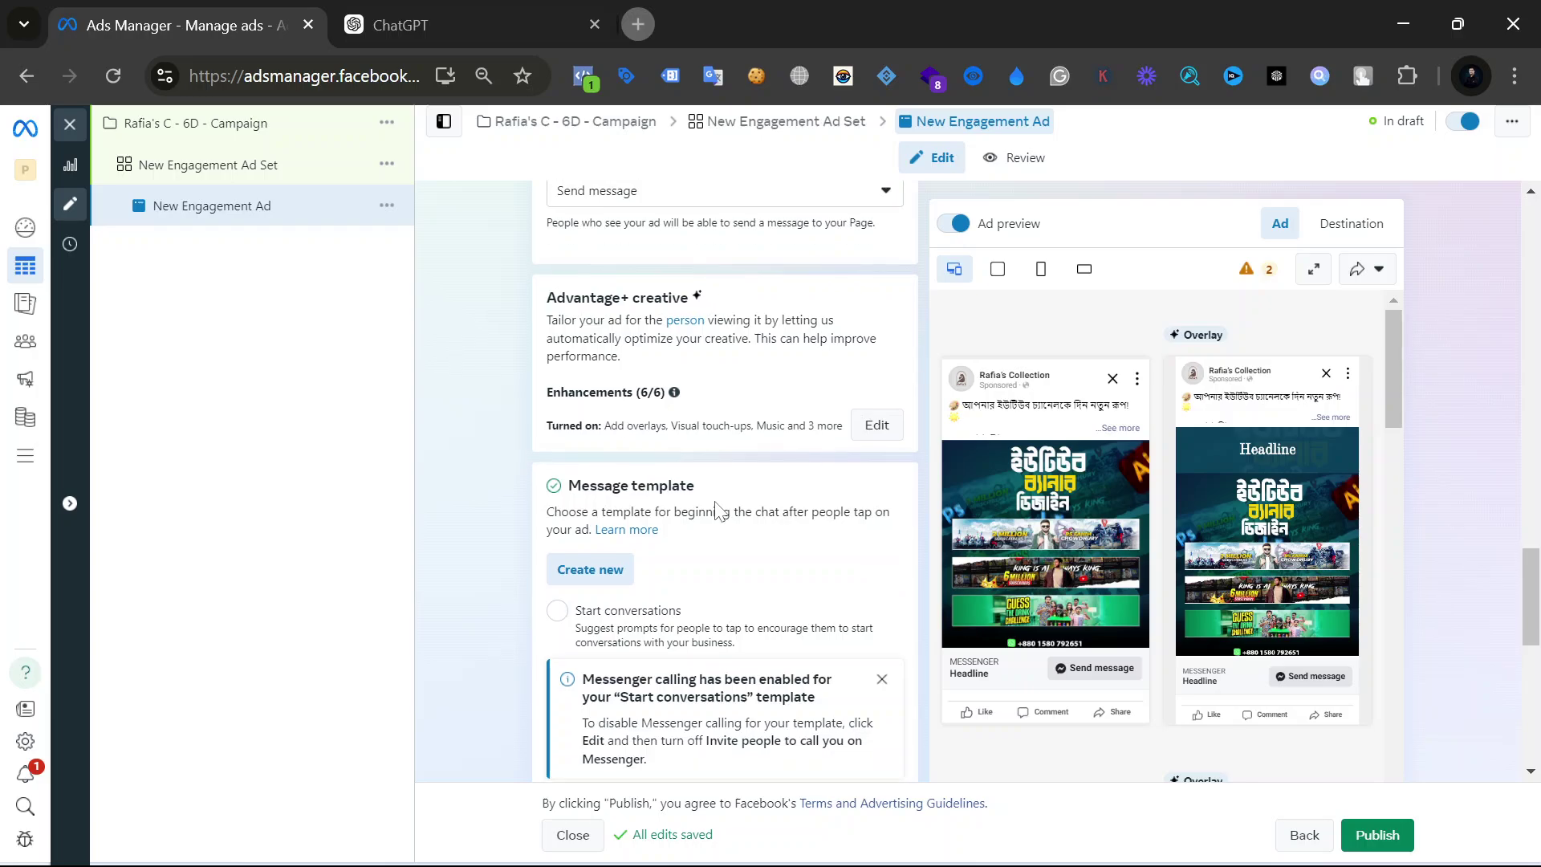
pyautogui.scroll(-1, 717, 509)
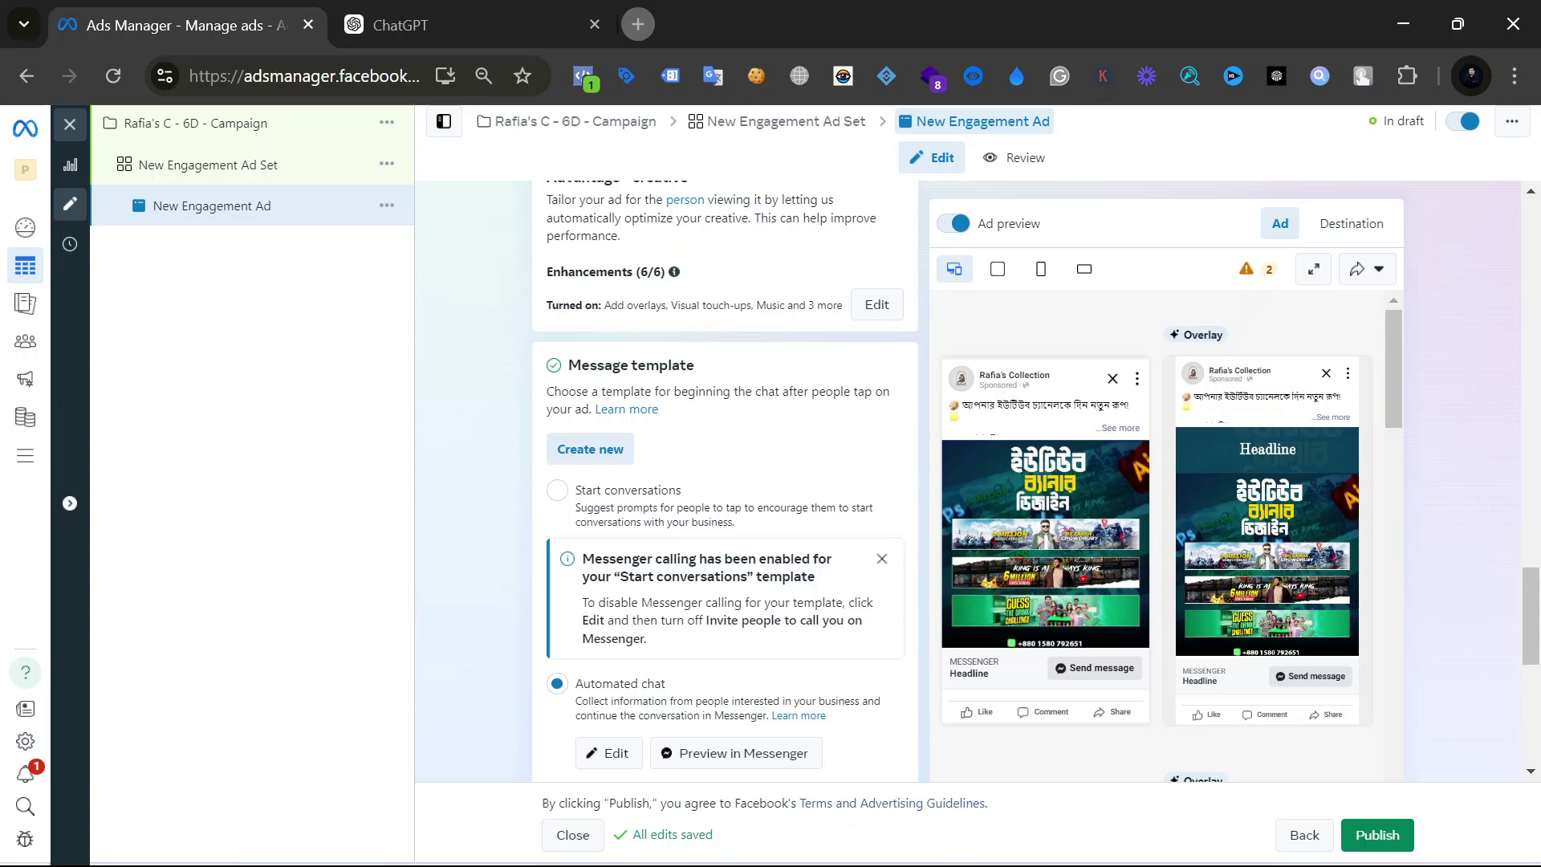
pyautogui.moveTo(566, 365); pyautogui.dragTo(698, 375)
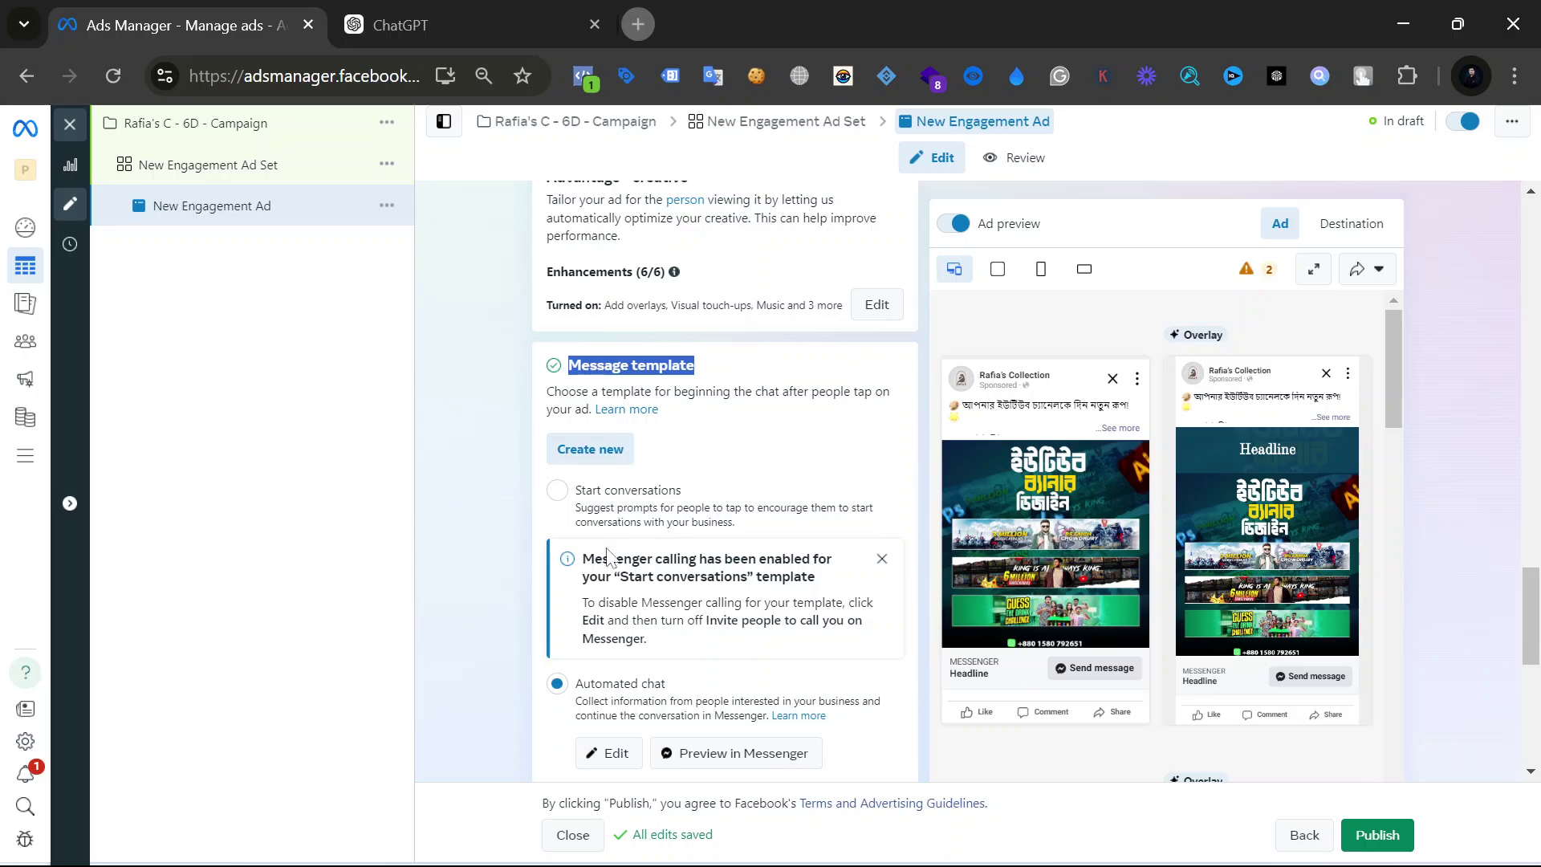
pyautogui.scroll(-2, 598, 574)
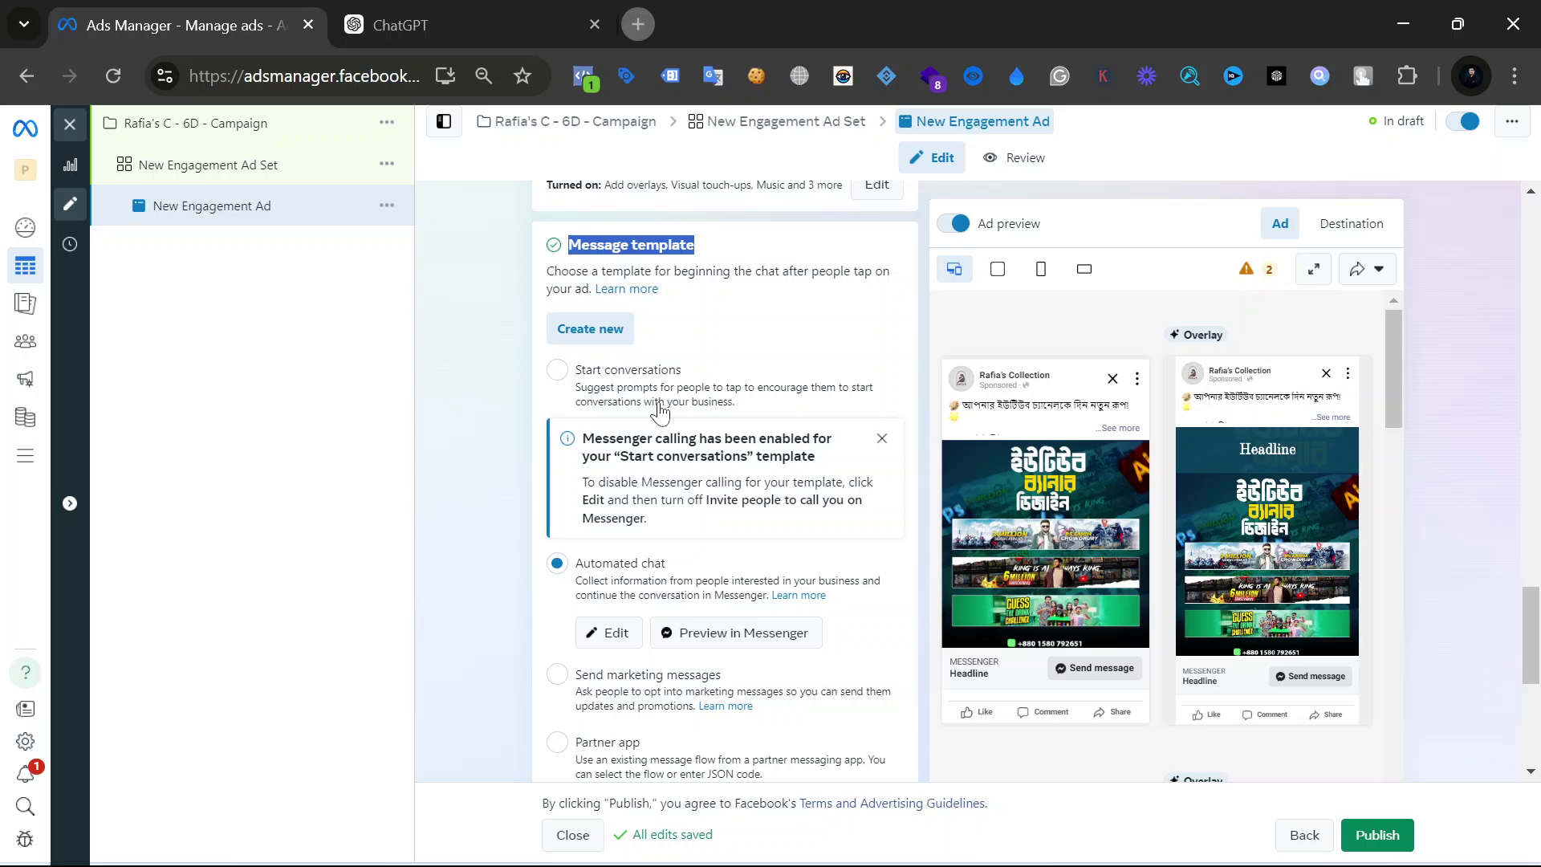
pyautogui.click(730, 634)
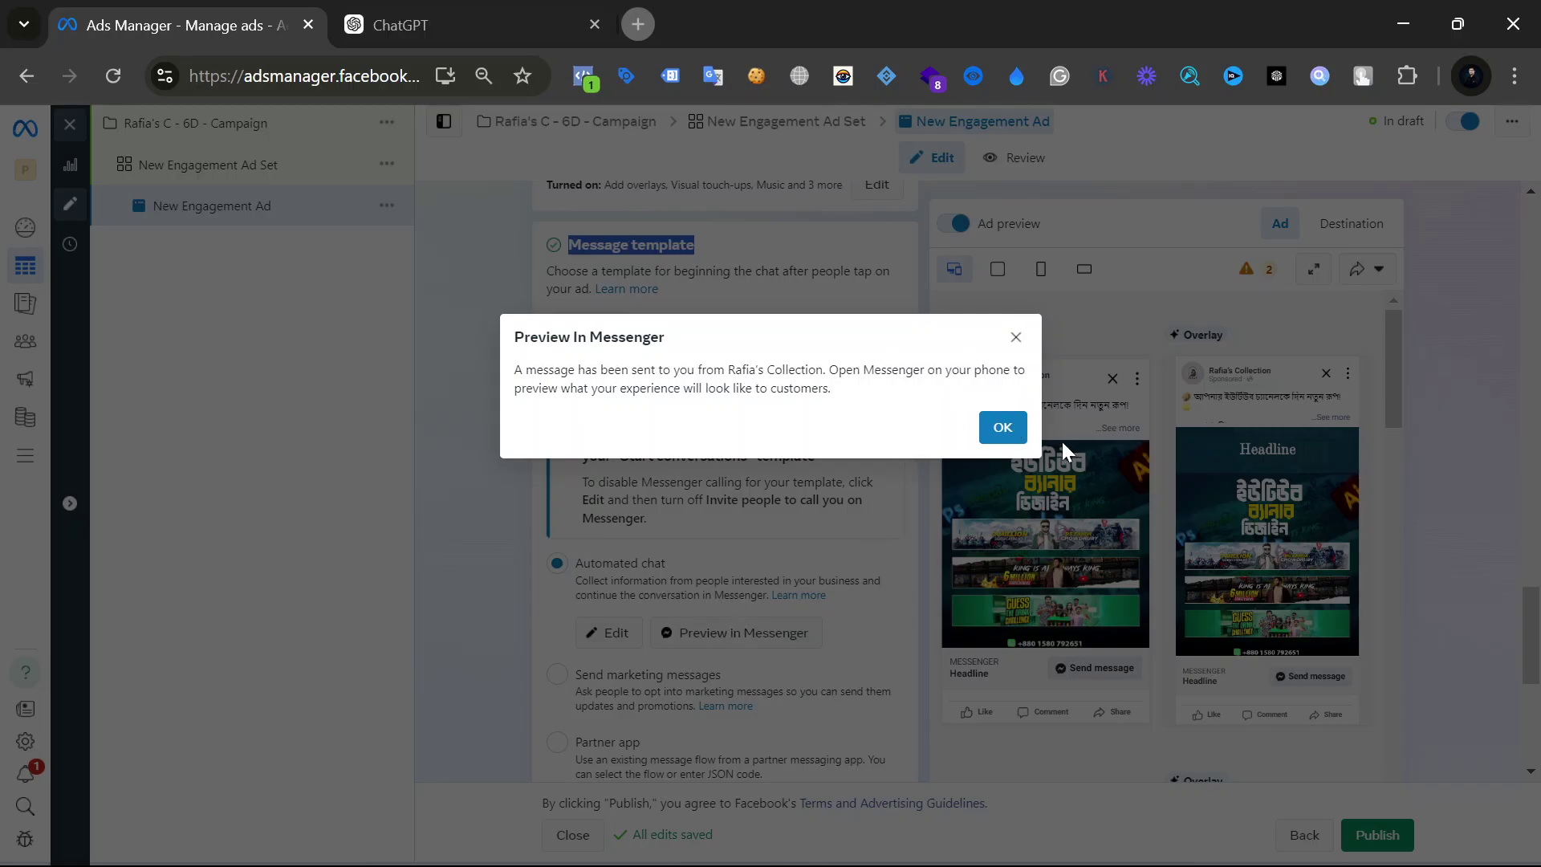
pyautogui.click(1016, 337)
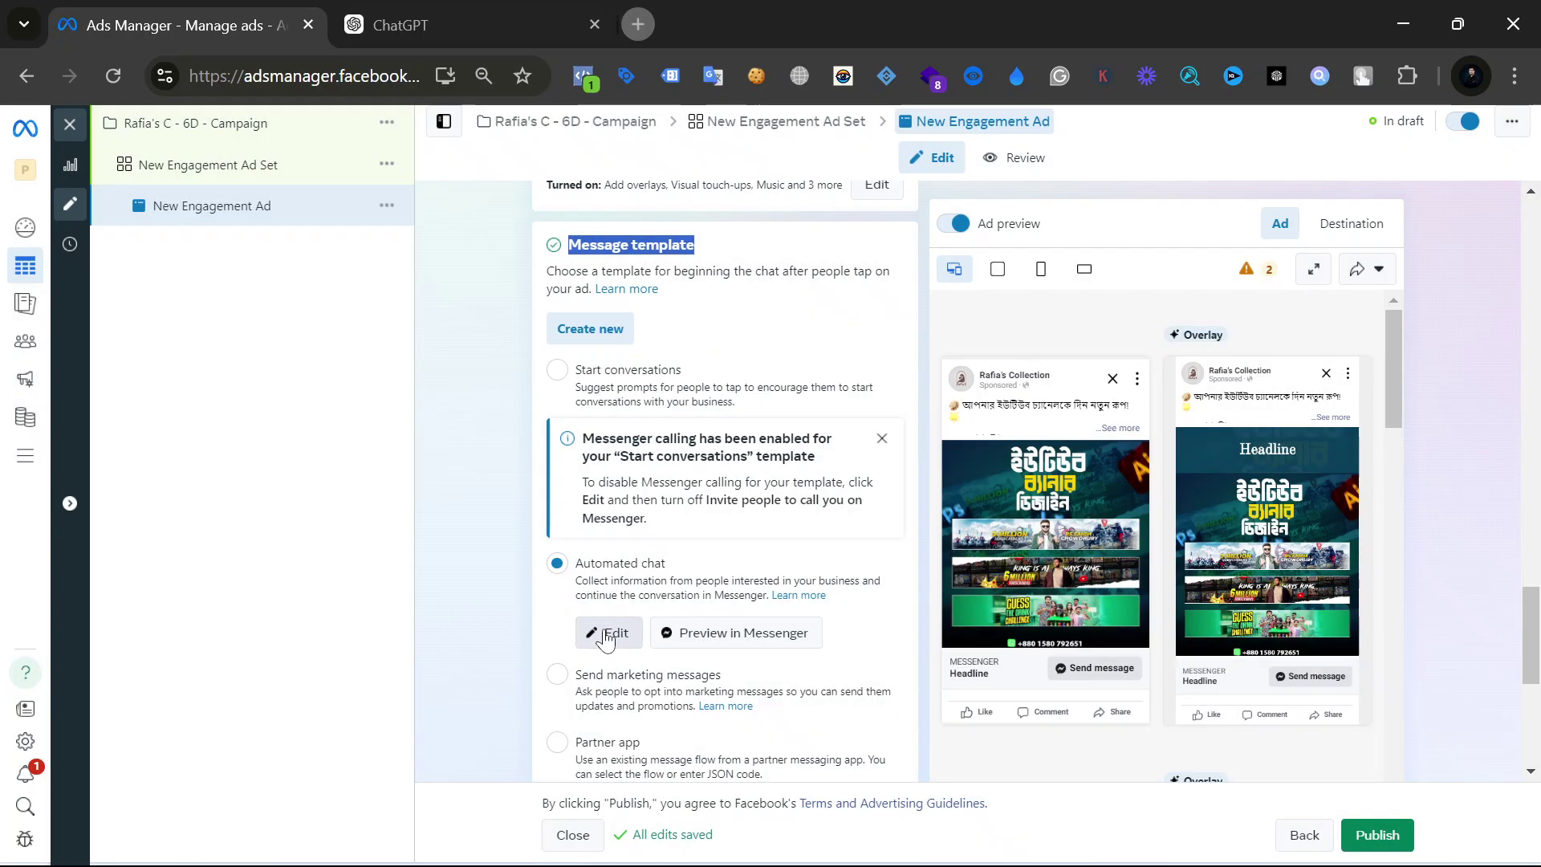
# Open the automated chat template for editing, remove the recipient name placeholder from its welcome message and view the available personalization fields.
pyautogui.click(607, 634)
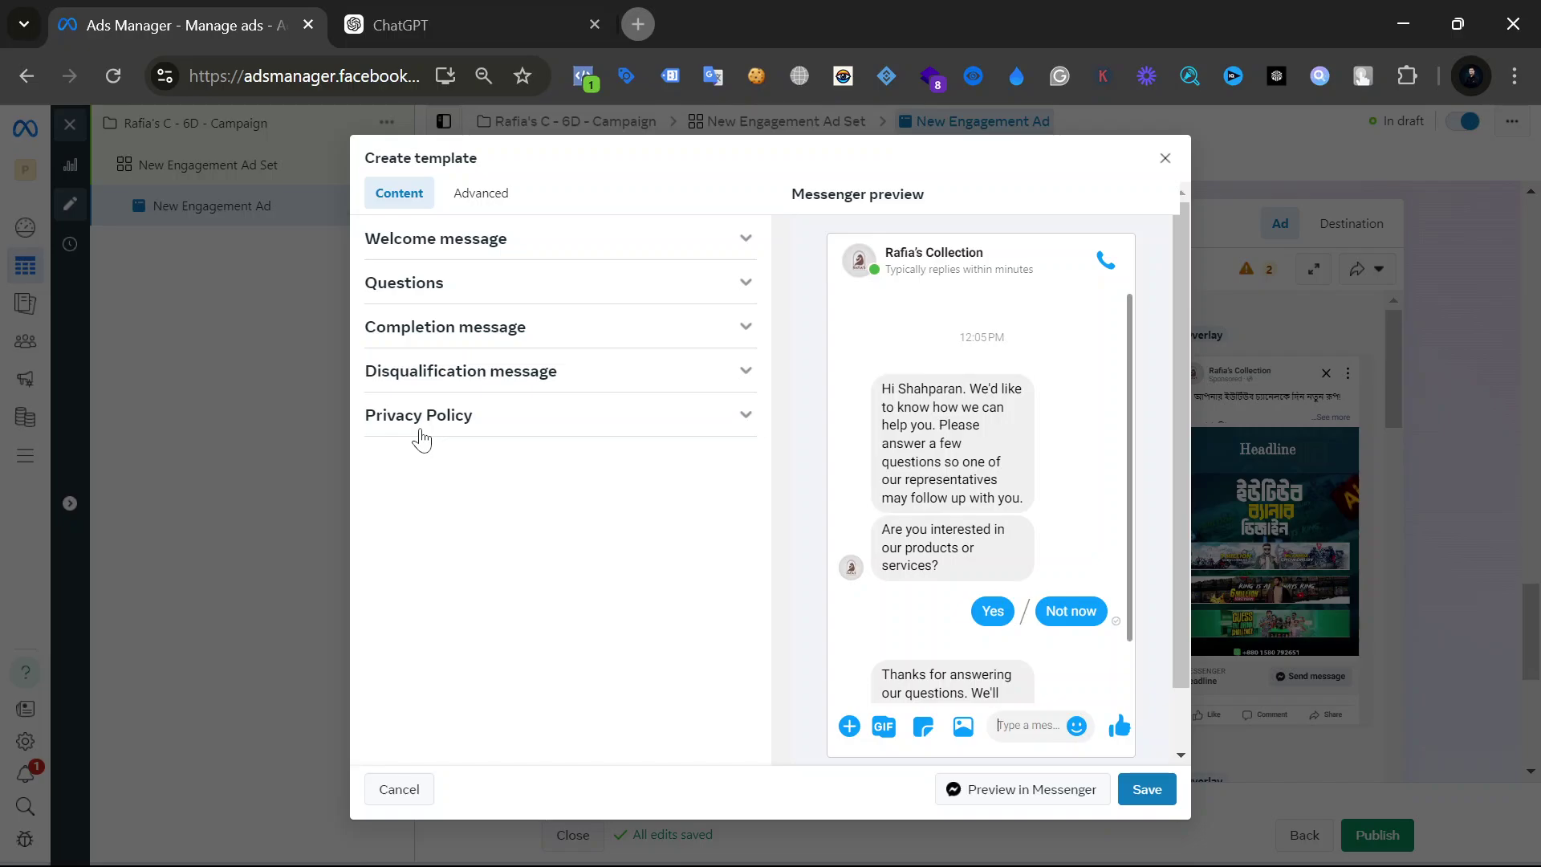
pyautogui.click(519, 247)
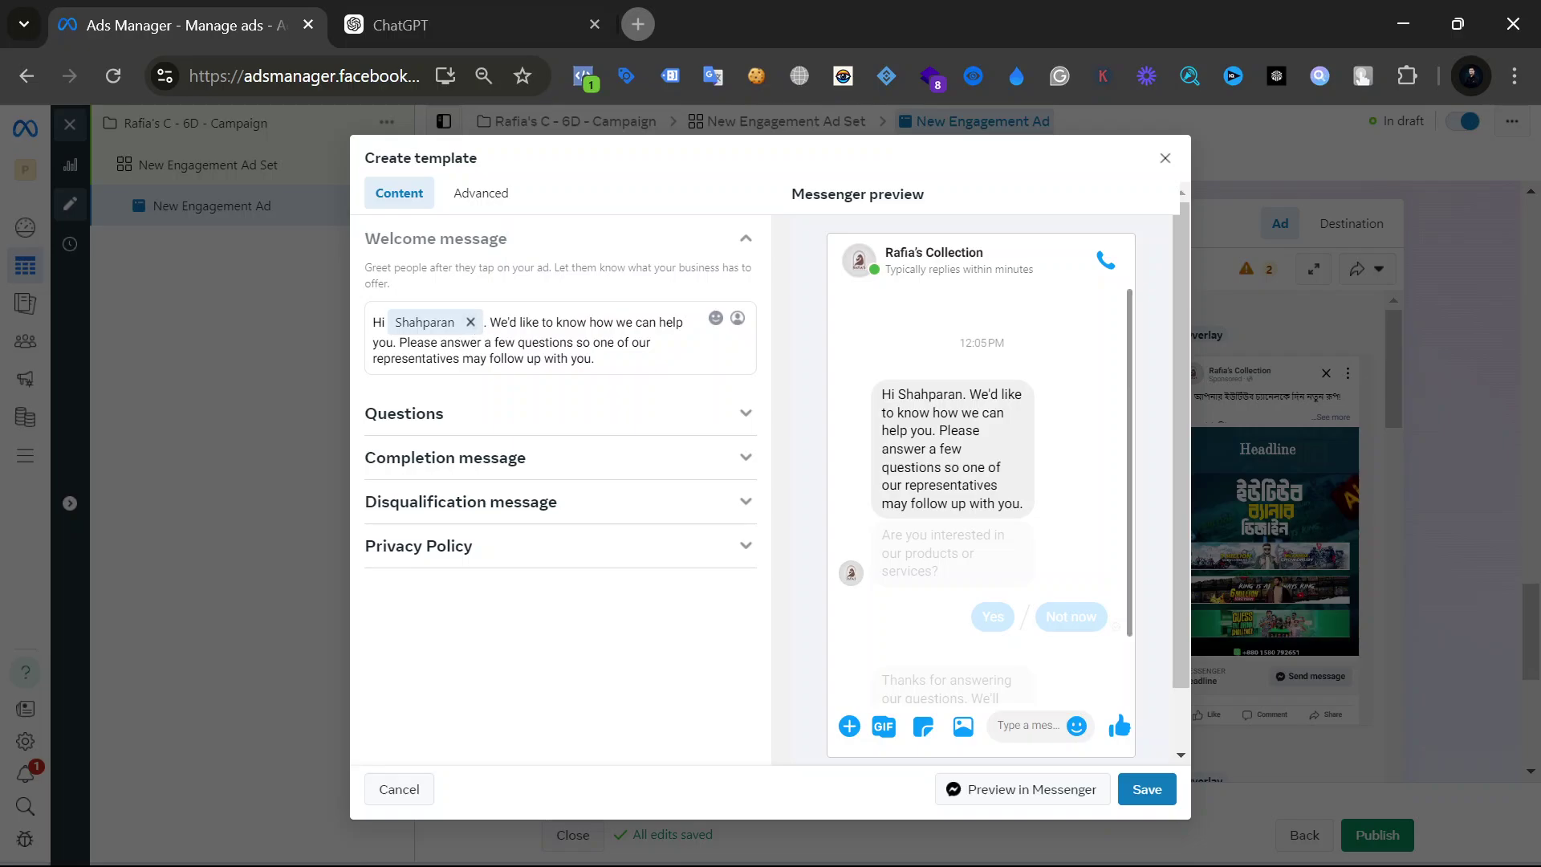
pyautogui.moveTo(489, 322); pyautogui.dragTo(640, 395)
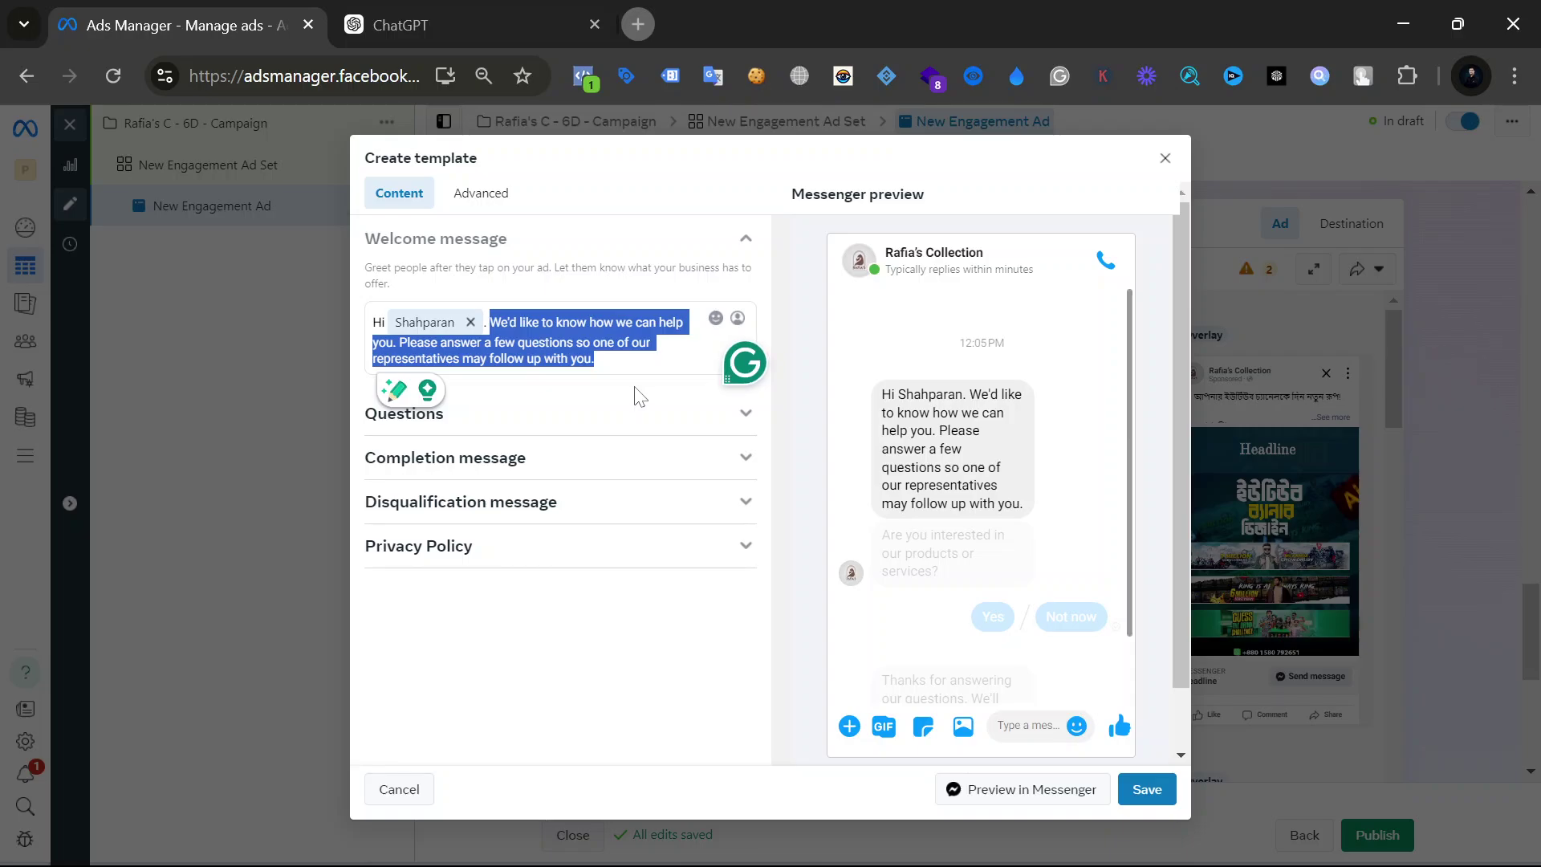
pyautogui.click(470, 322)
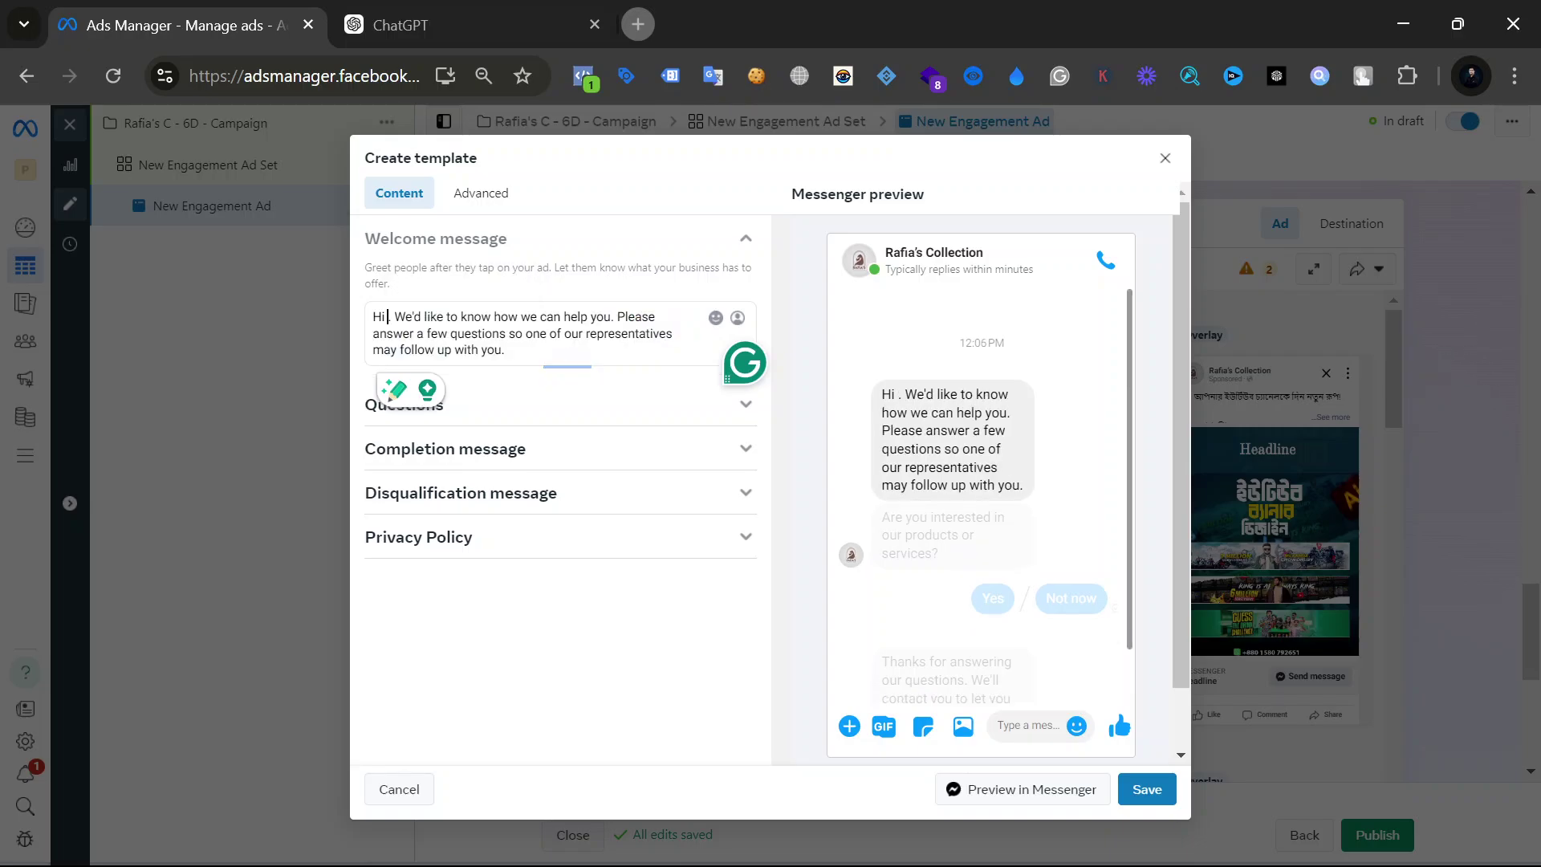
pyautogui.click(738, 318)
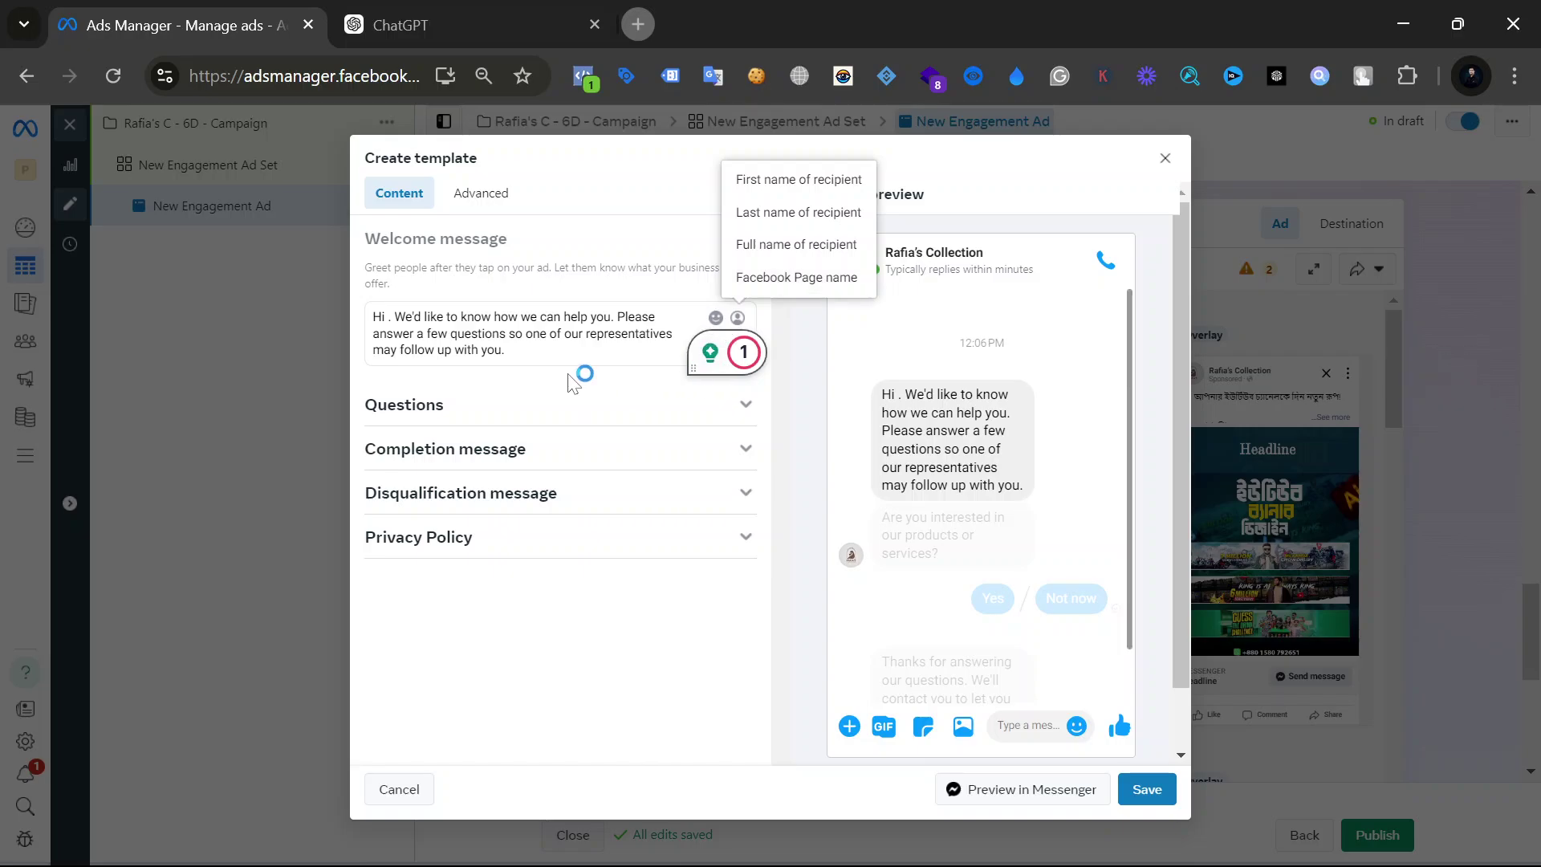
# In the template's Questions section, remove the "Yes" and "Not now" answers from the custom question.
pyautogui.click(534, 416)
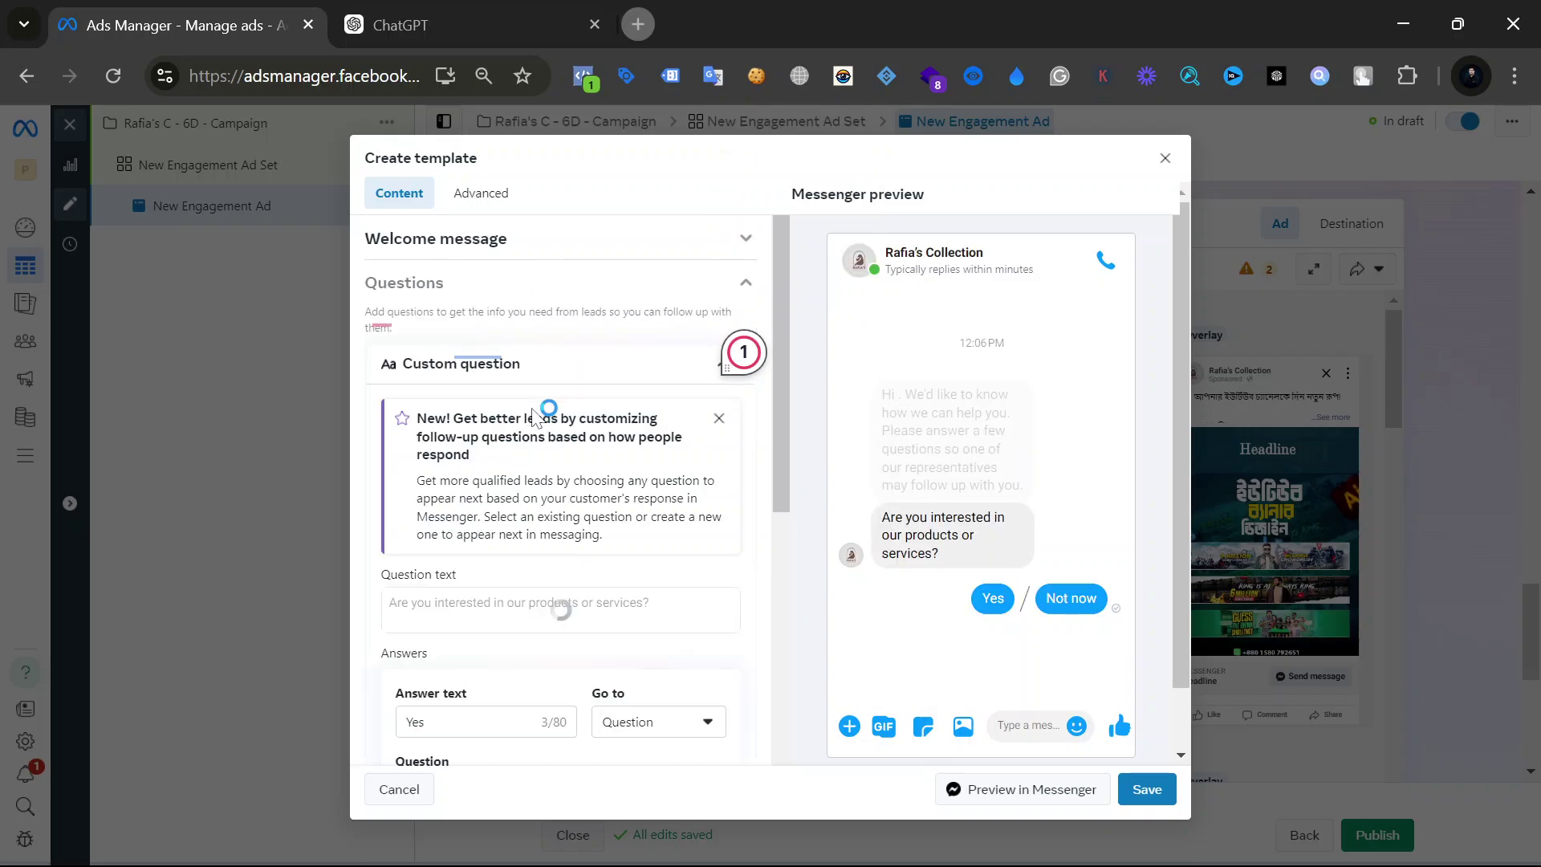
pyautogui.scroll(-1, 548, 406)
pyautogui.scroll(-2, 536, 416)
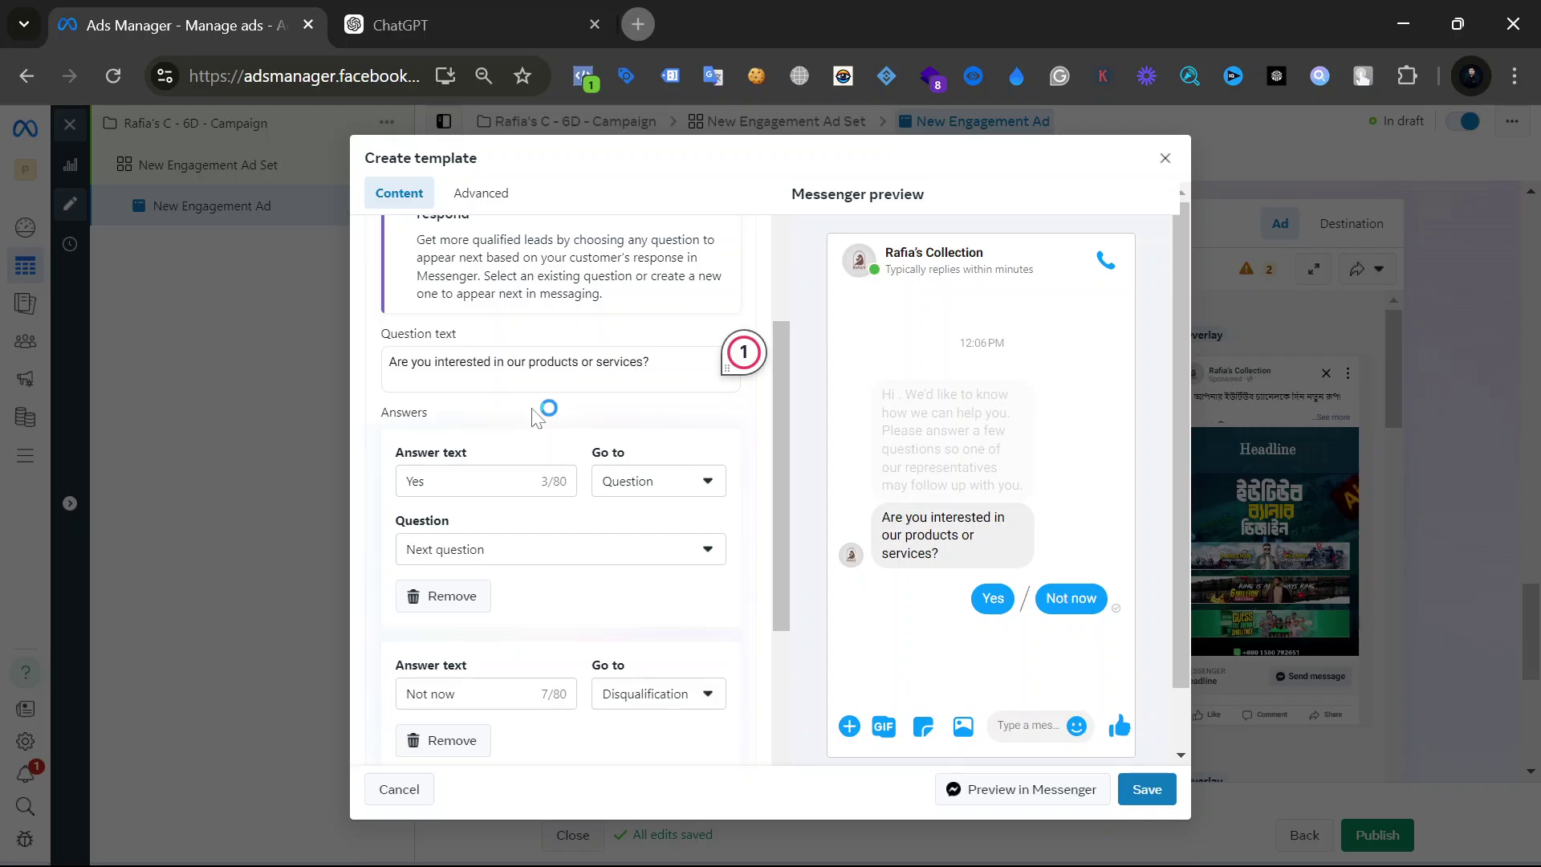
pyautogui.scroll(2, 536, 415)
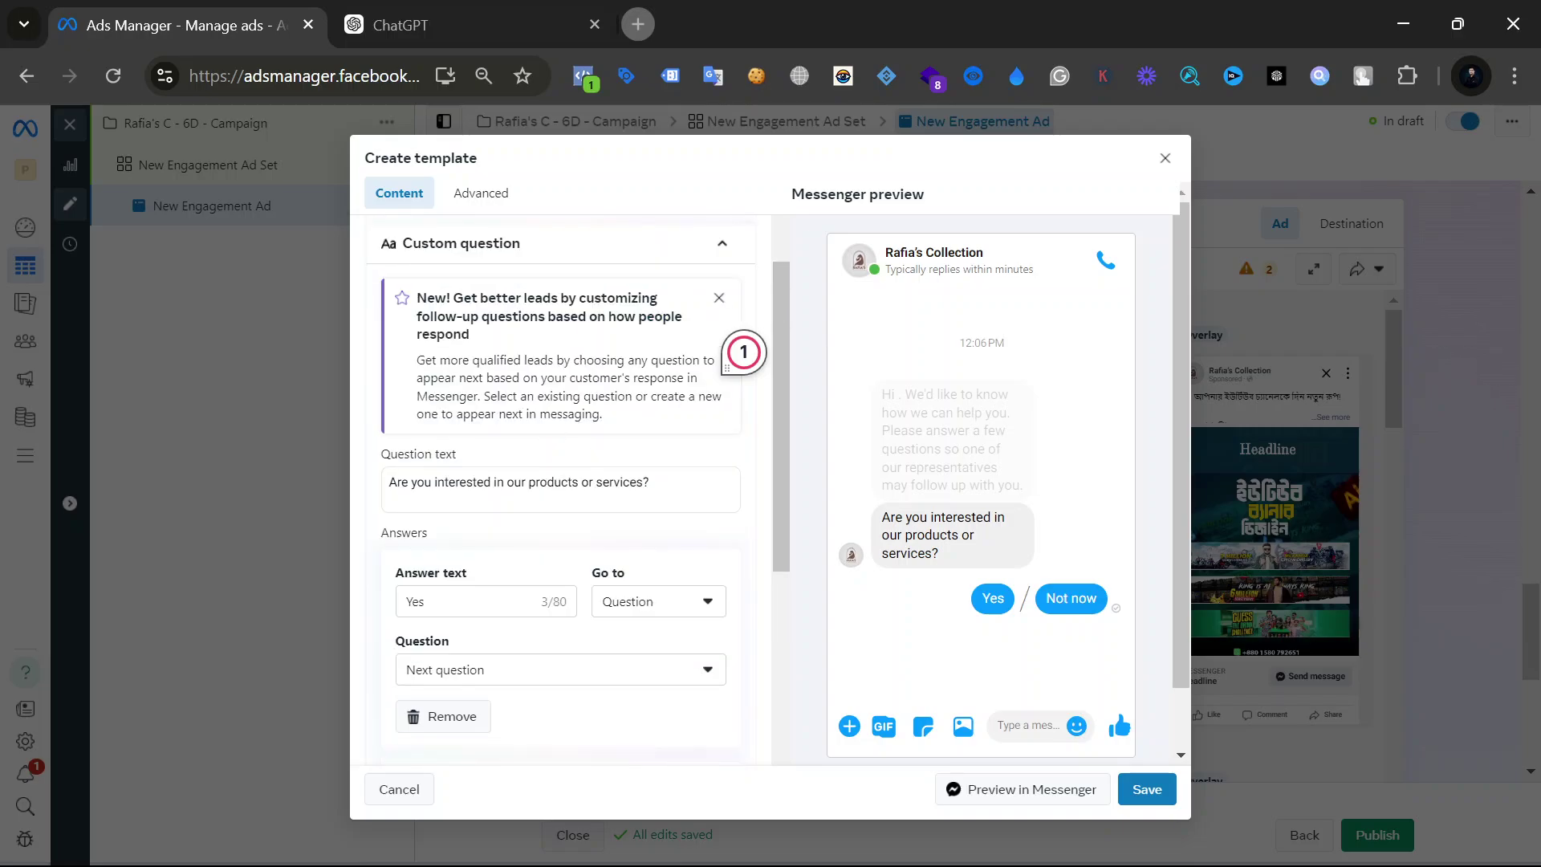
pyautogui.moveTo(552, 484)
pyautogui.moveTo(390, 482); pyautogui.dragTo(648, 483)
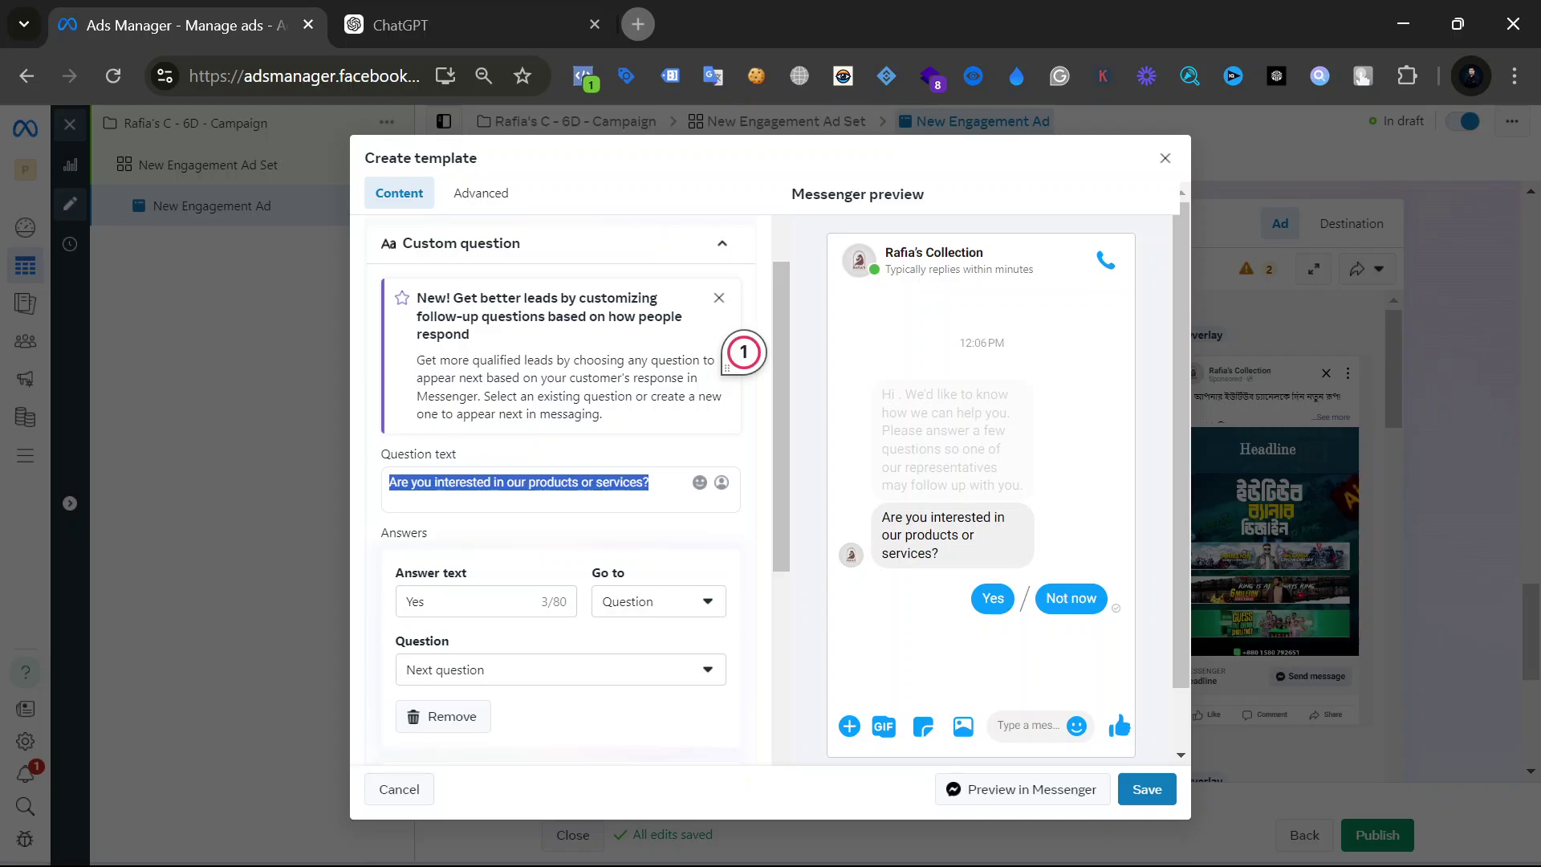
pyautogui.press('Left')
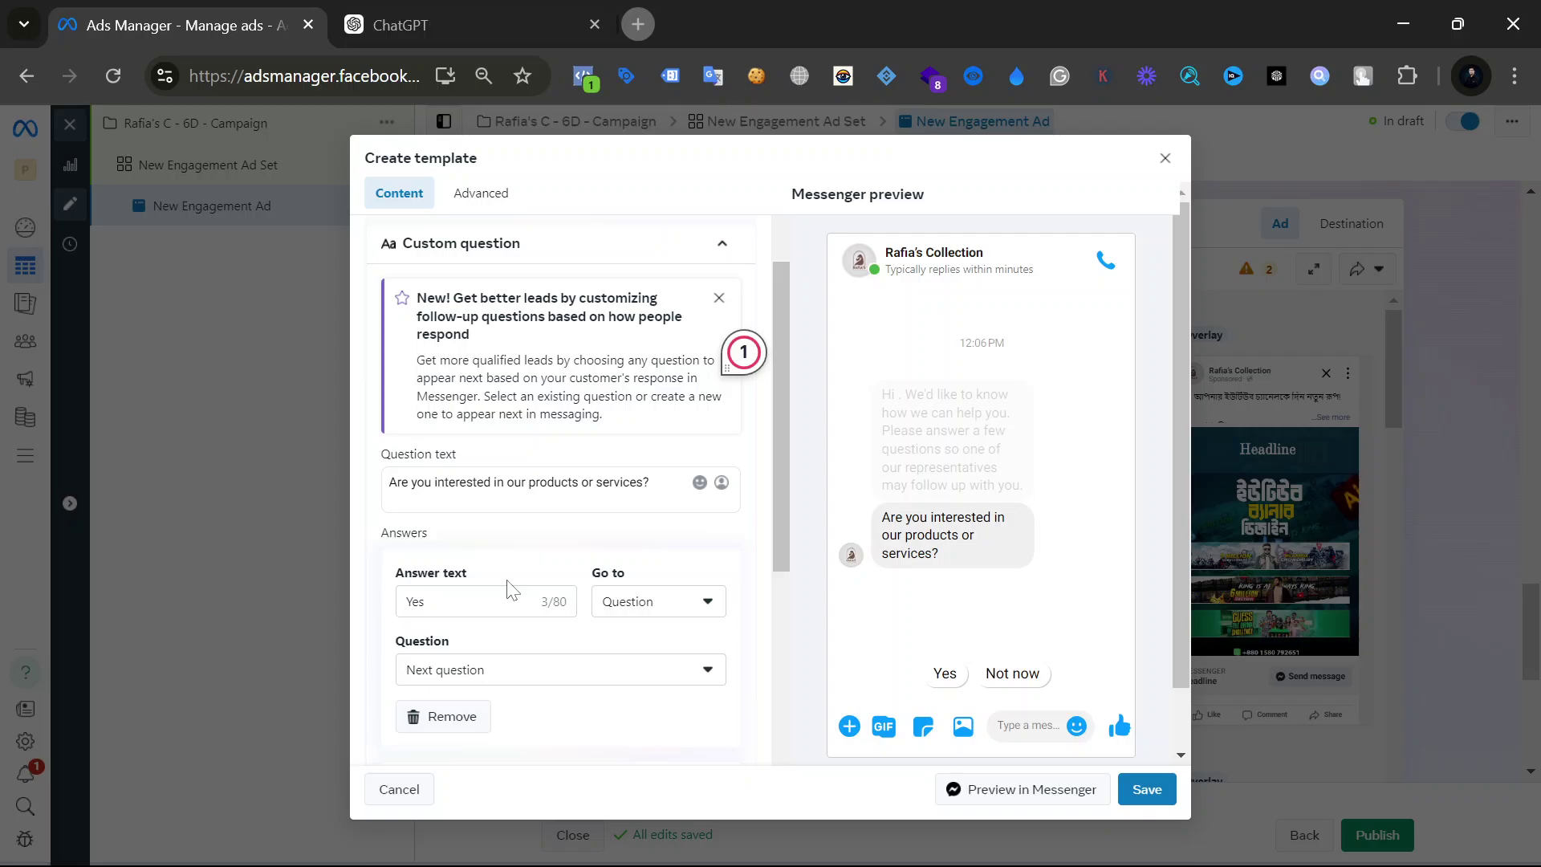
pyautogui.scroll(-2, 562, 581)
pyautogui.click(466, 480)
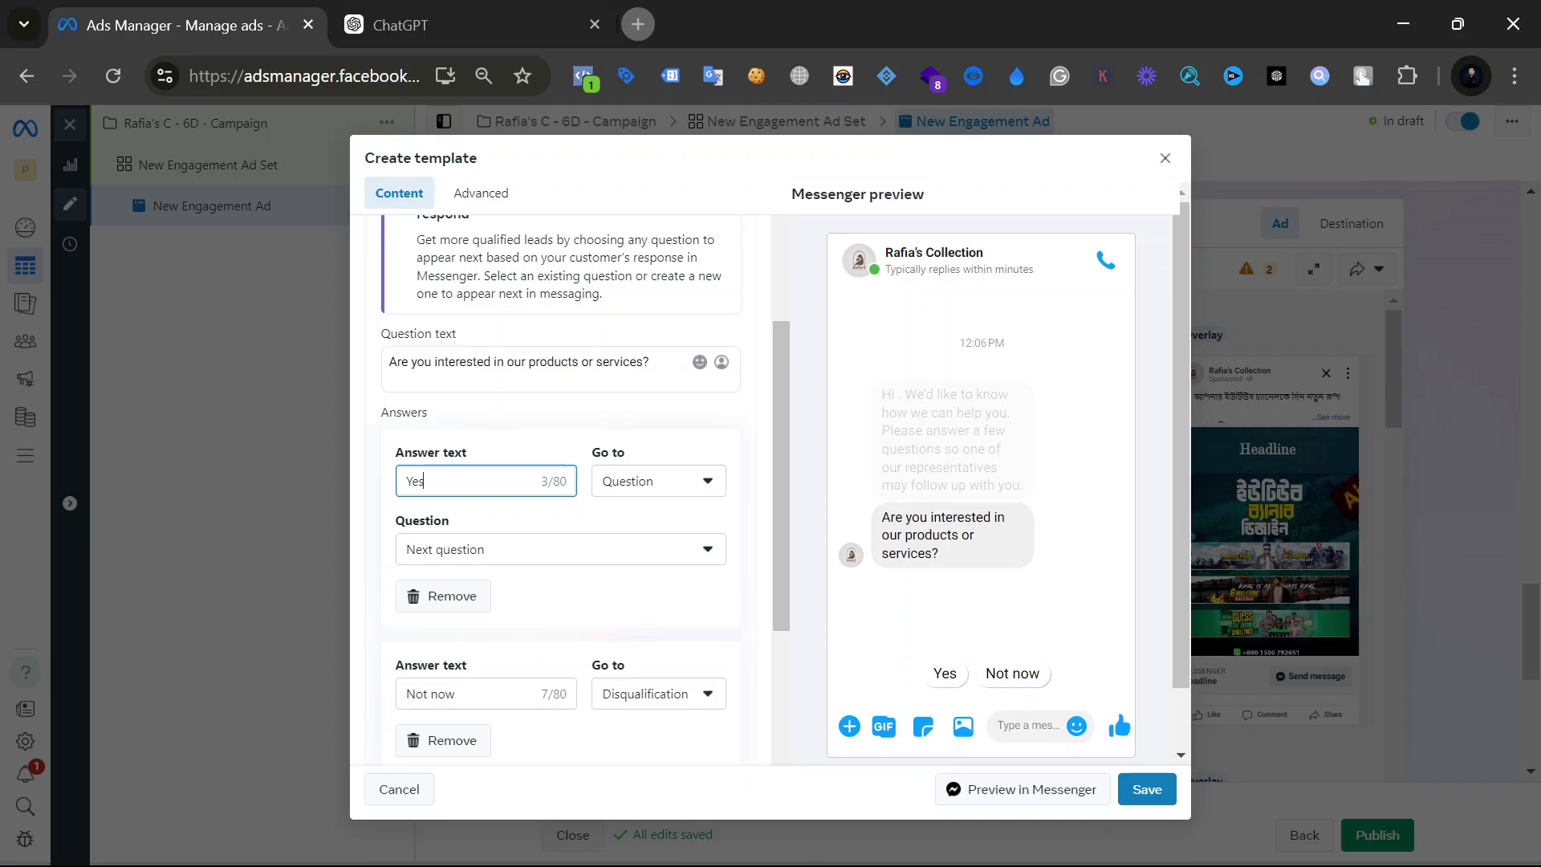
pyautogui.scroll(-2, 498, 488)
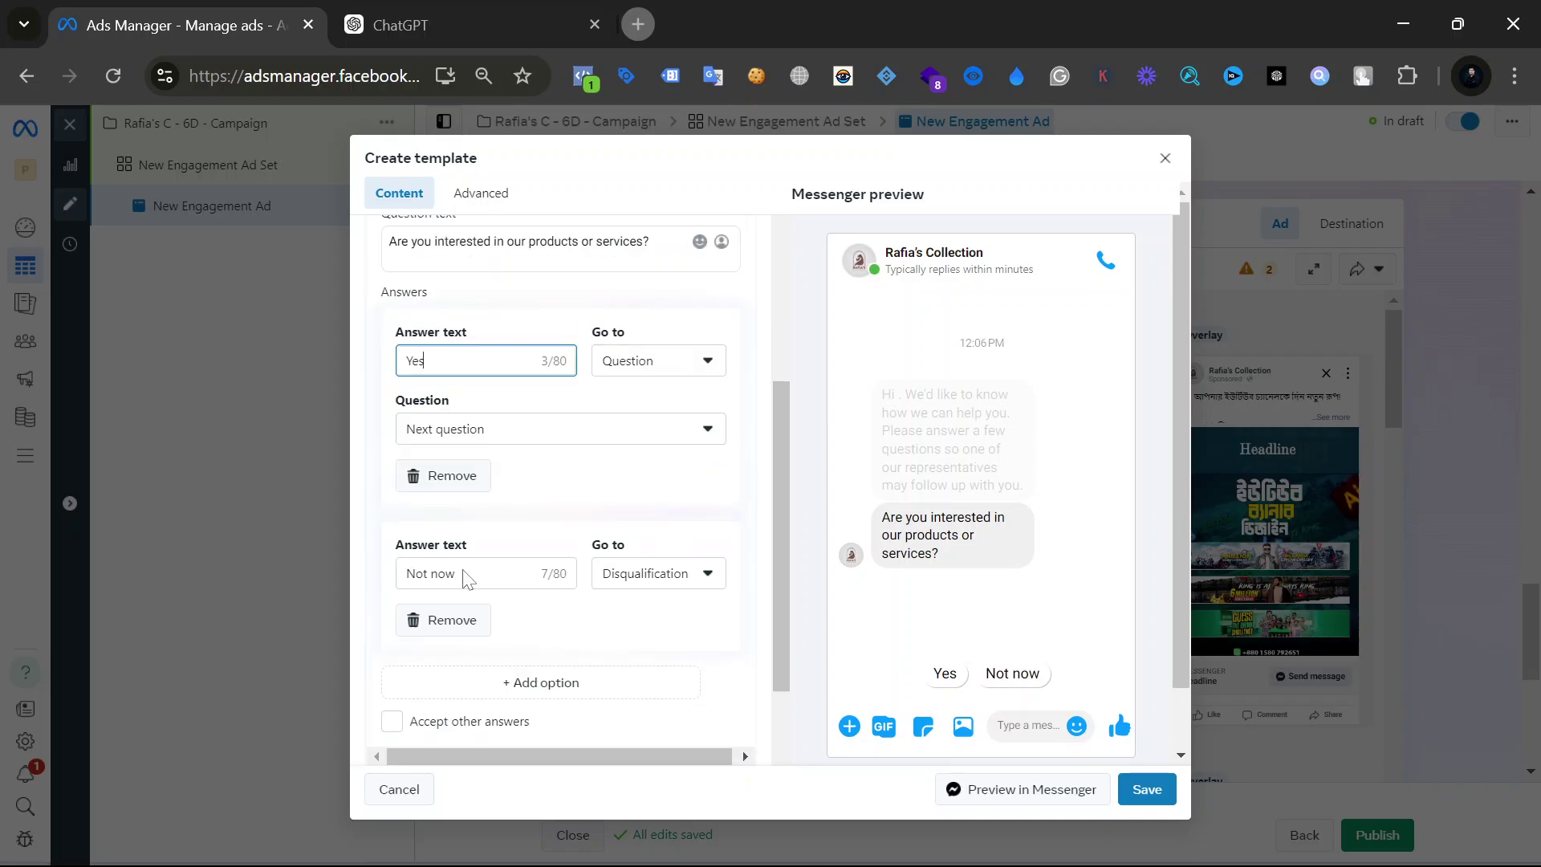
pyautogui.click(454, 476)
pyautogui.click(447, 649)
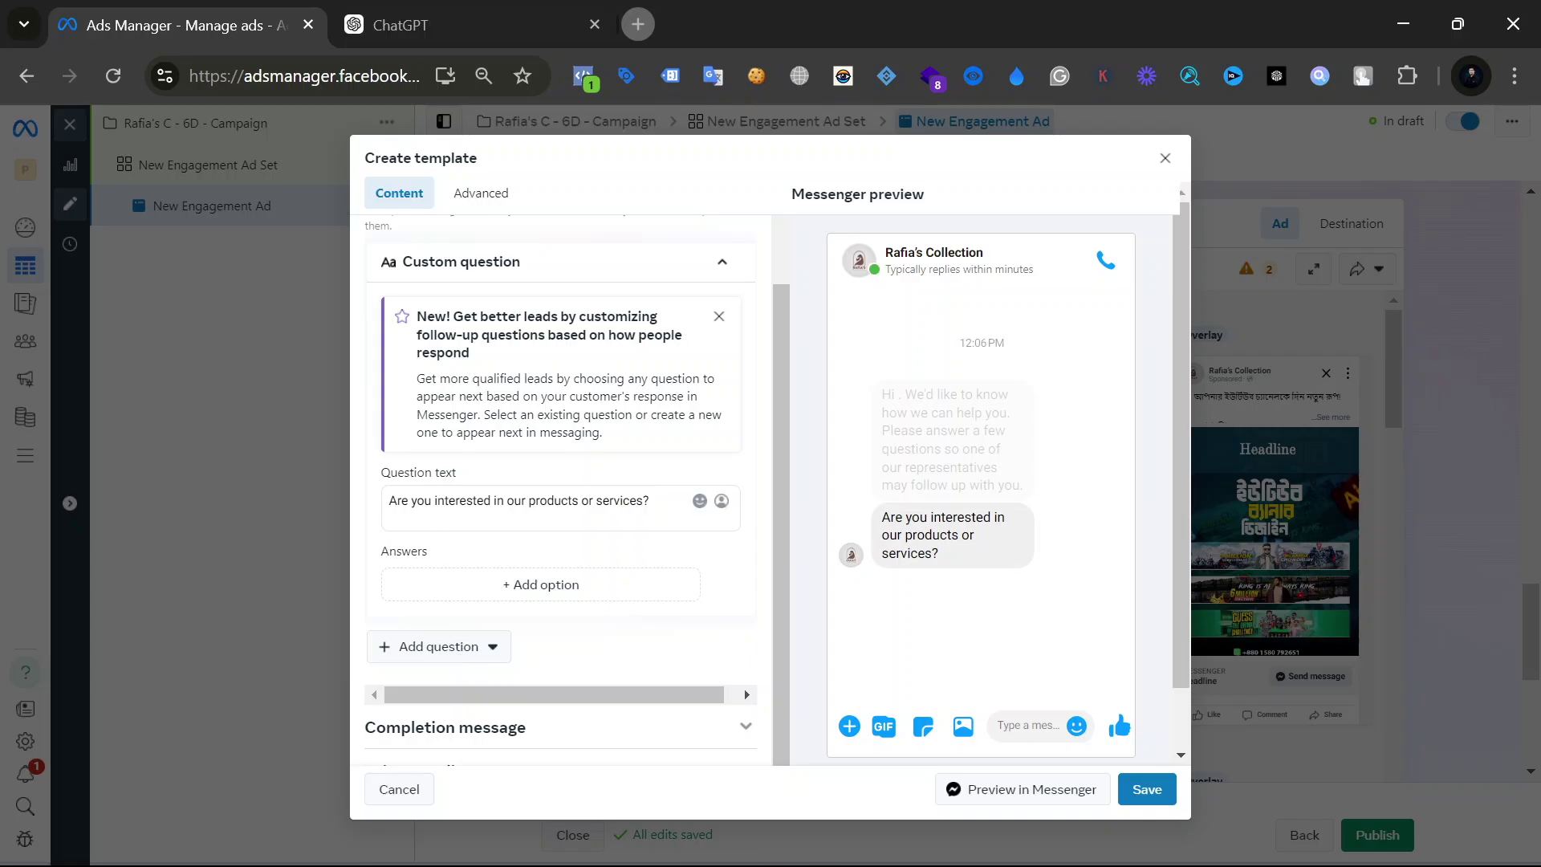
# Add another custom question to the automated chat template, leave its text empty and discard the template changes.
pyautogui.moveTo(648, 500); pyautogui.dragTo(377, 500)
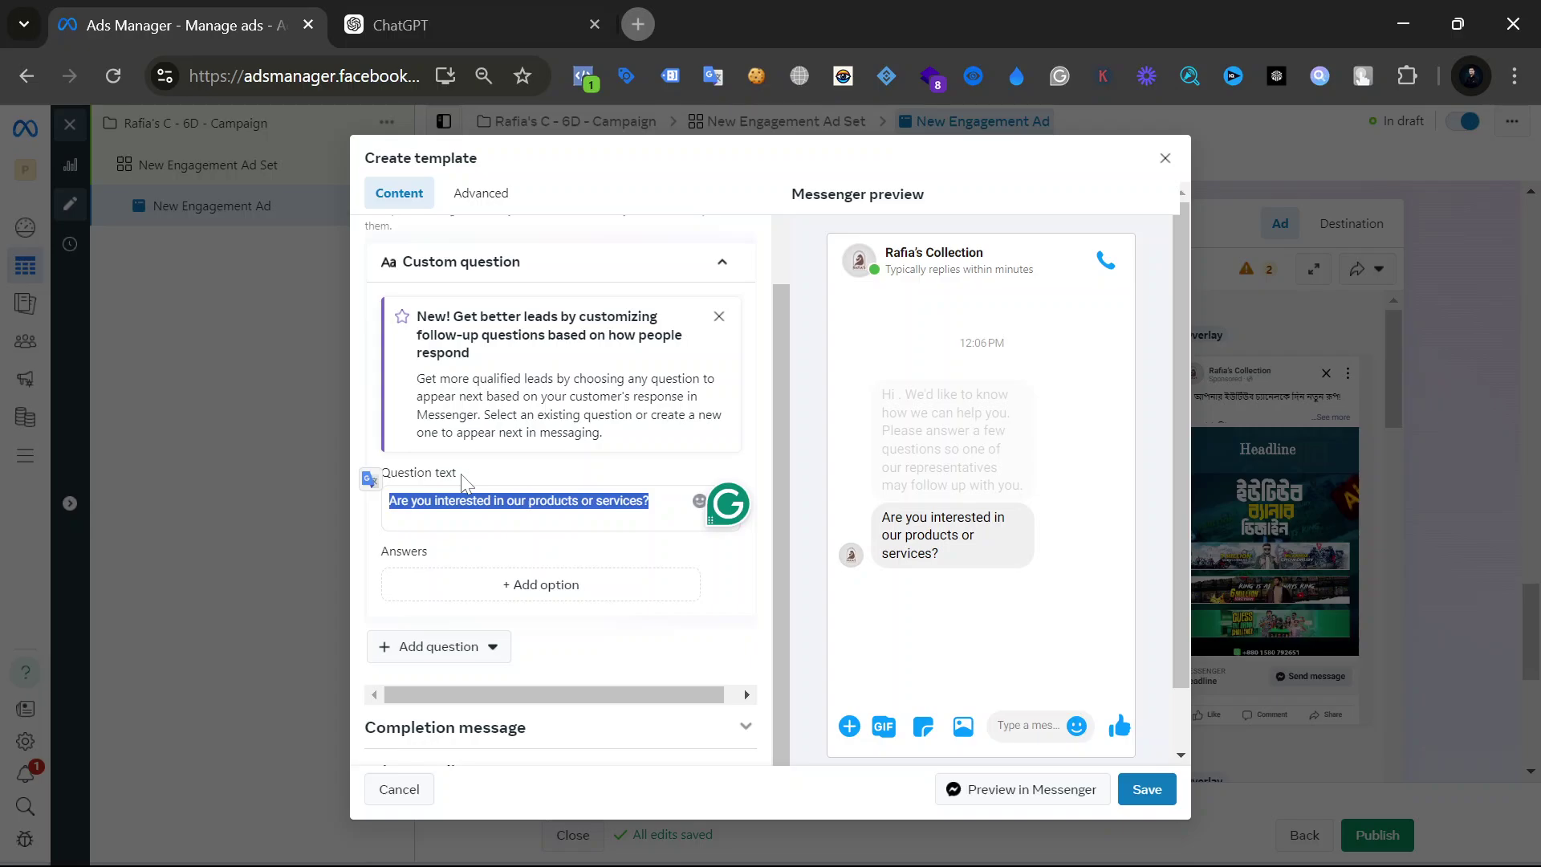
pyautogui.click(490, 542)
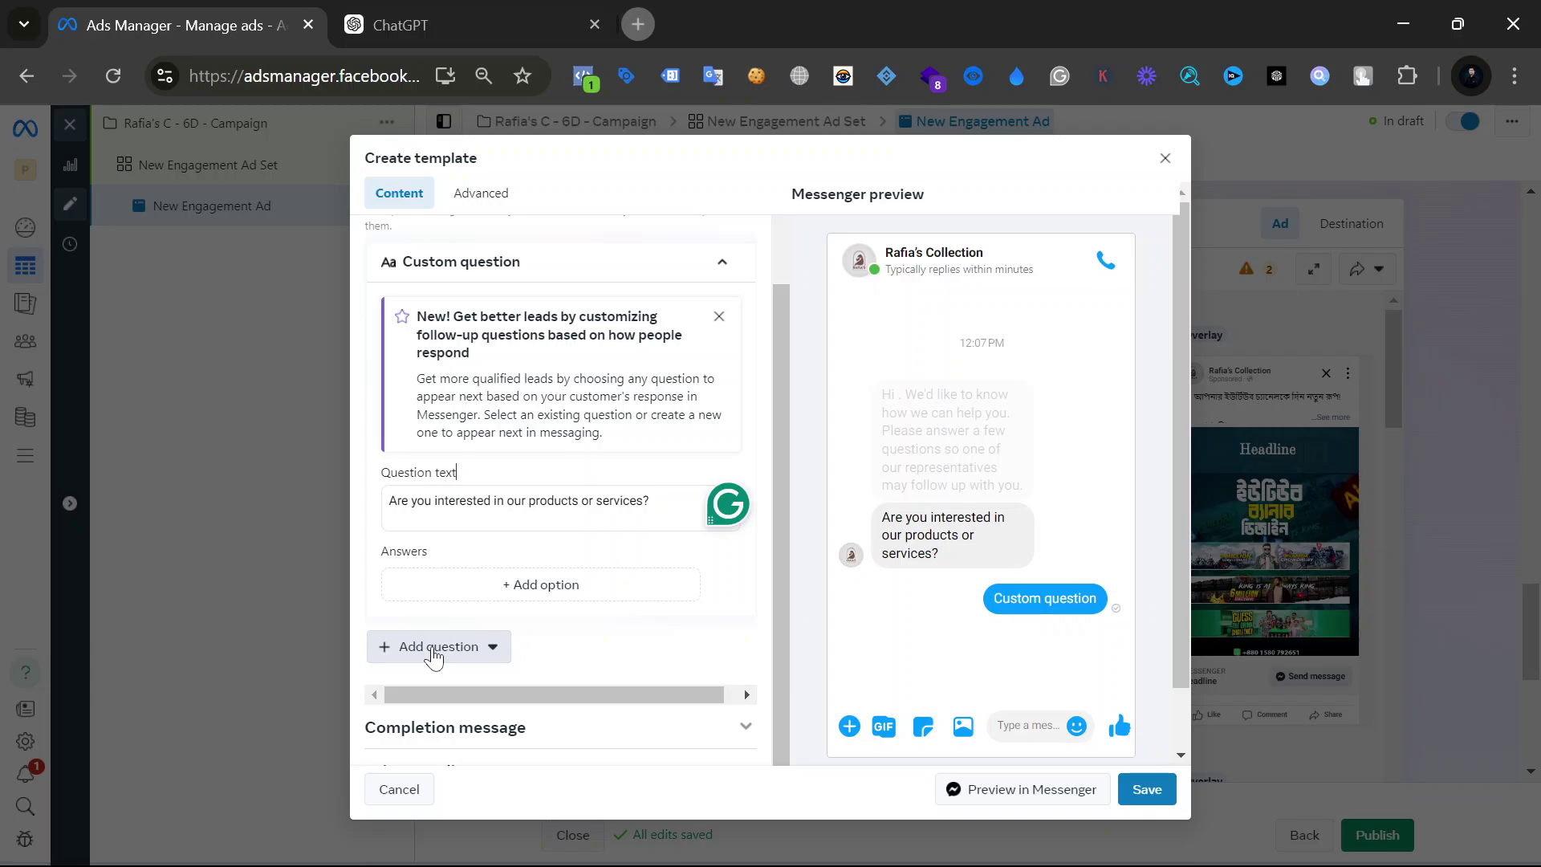
pyautogui.click(434, 651)
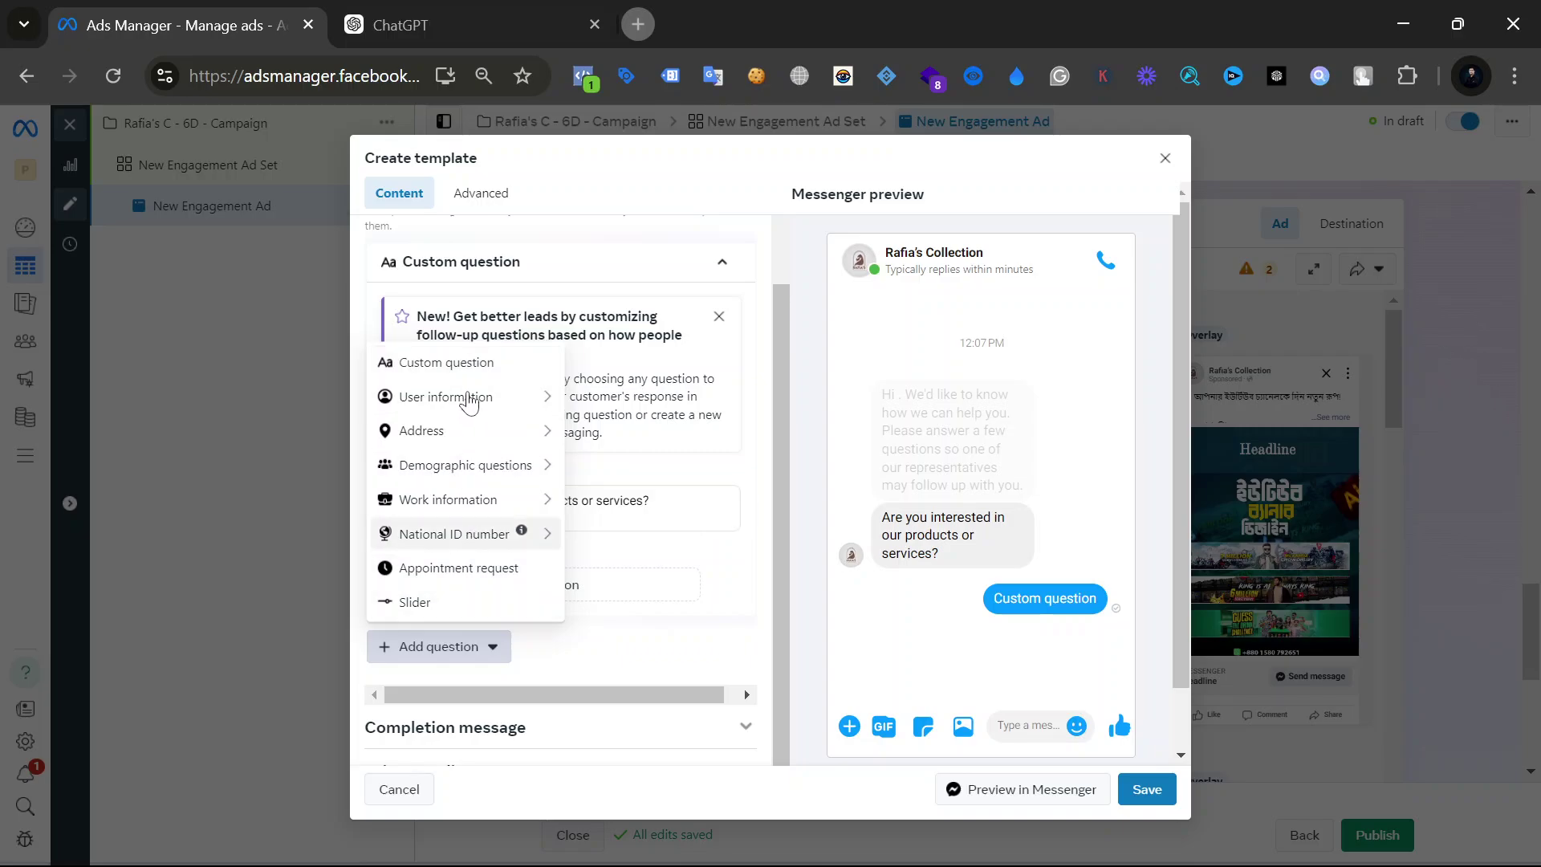
pyautogui.moveTo(466, 389)
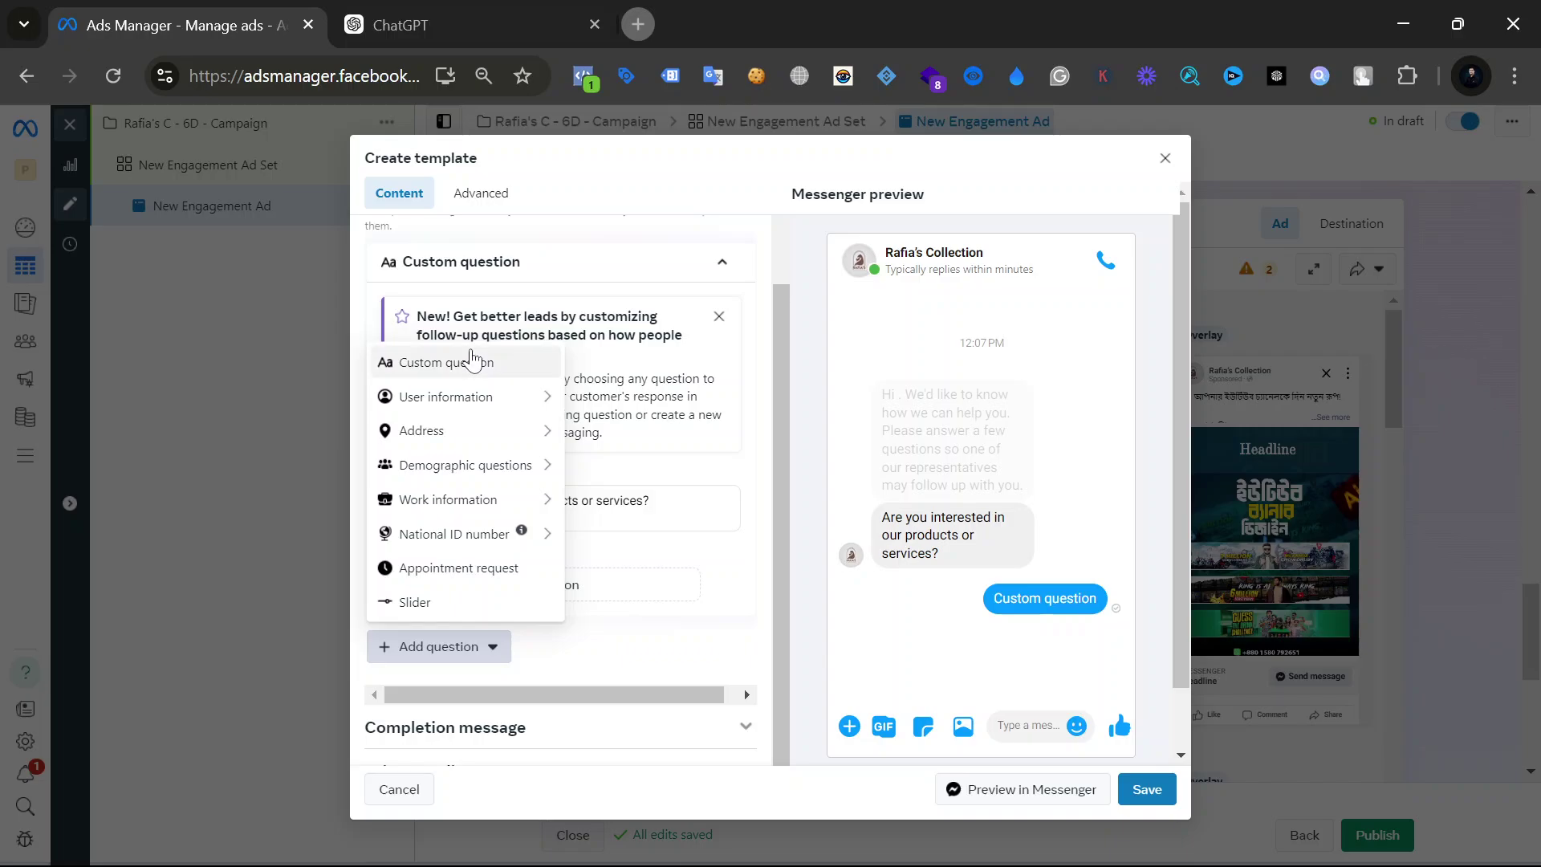
pyautogui.click(472, 361)
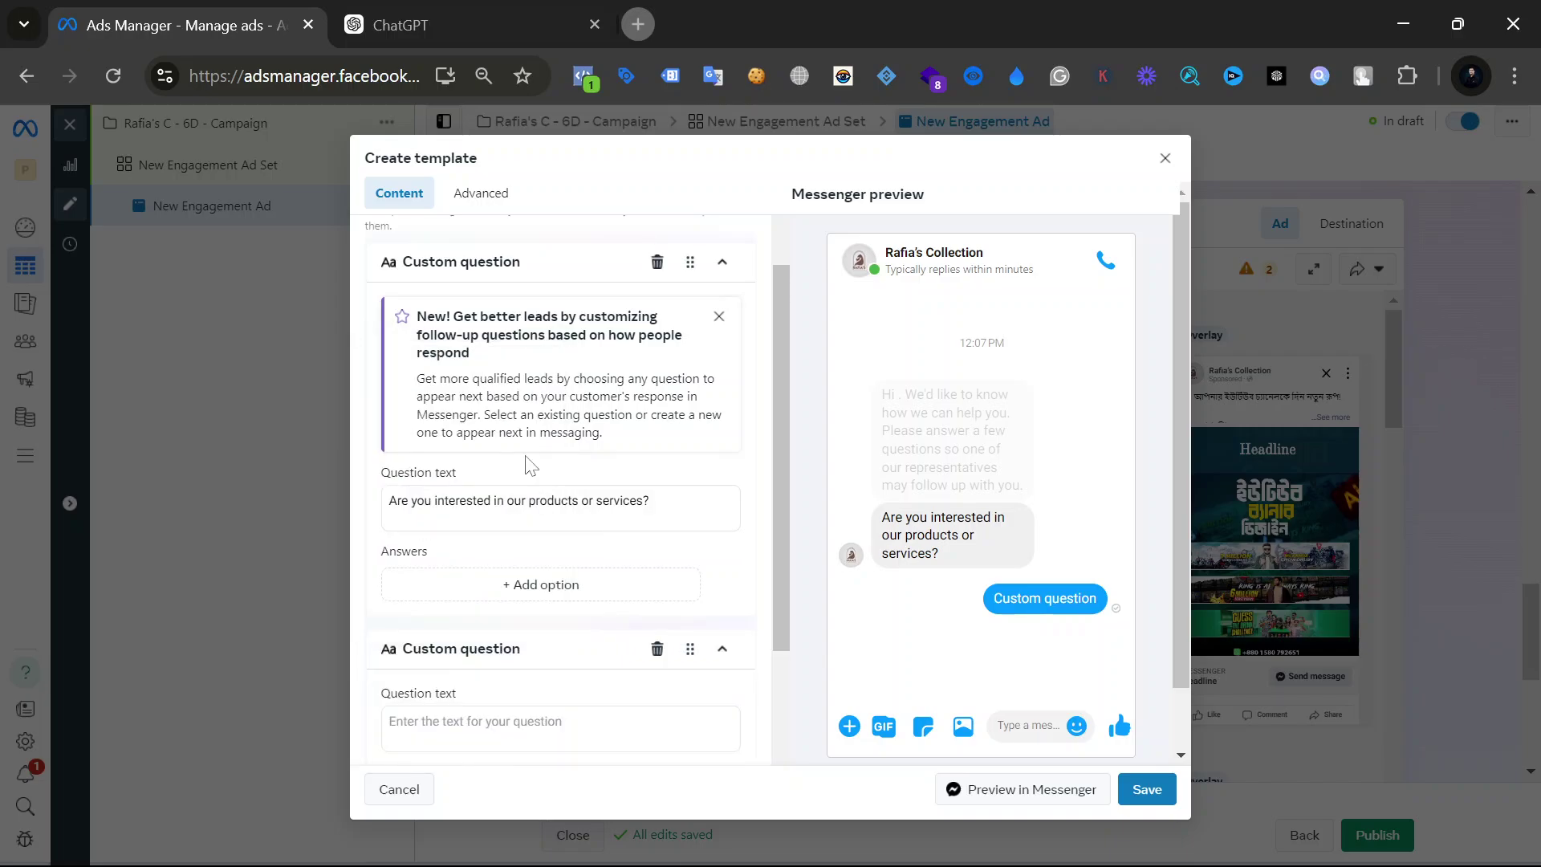
pyautogui.scroll(-1, 527, 467)
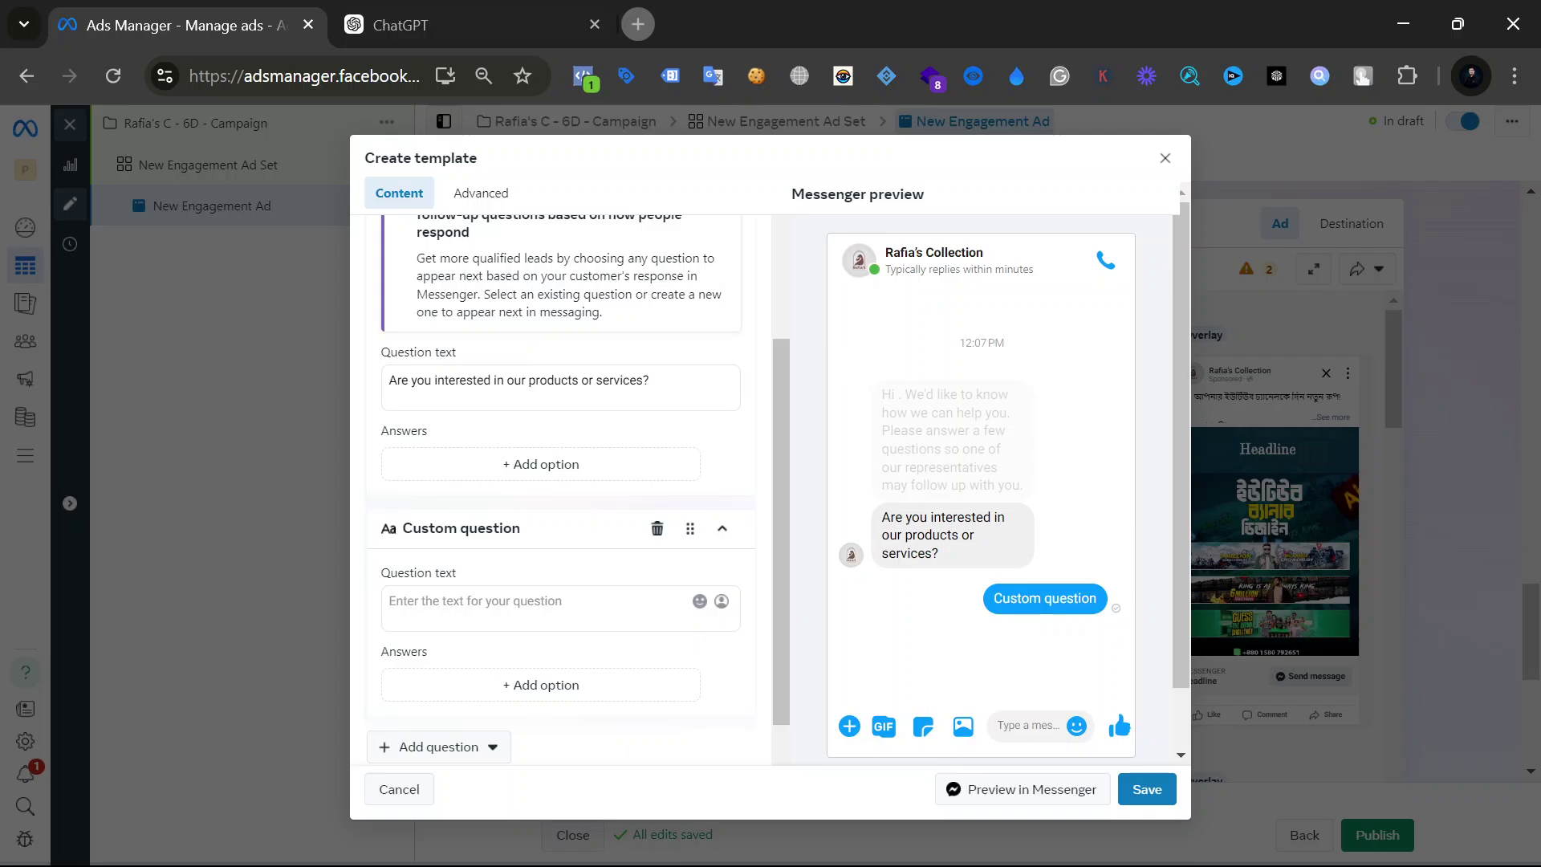
pyautogui.scroll(-1, 482, 593)
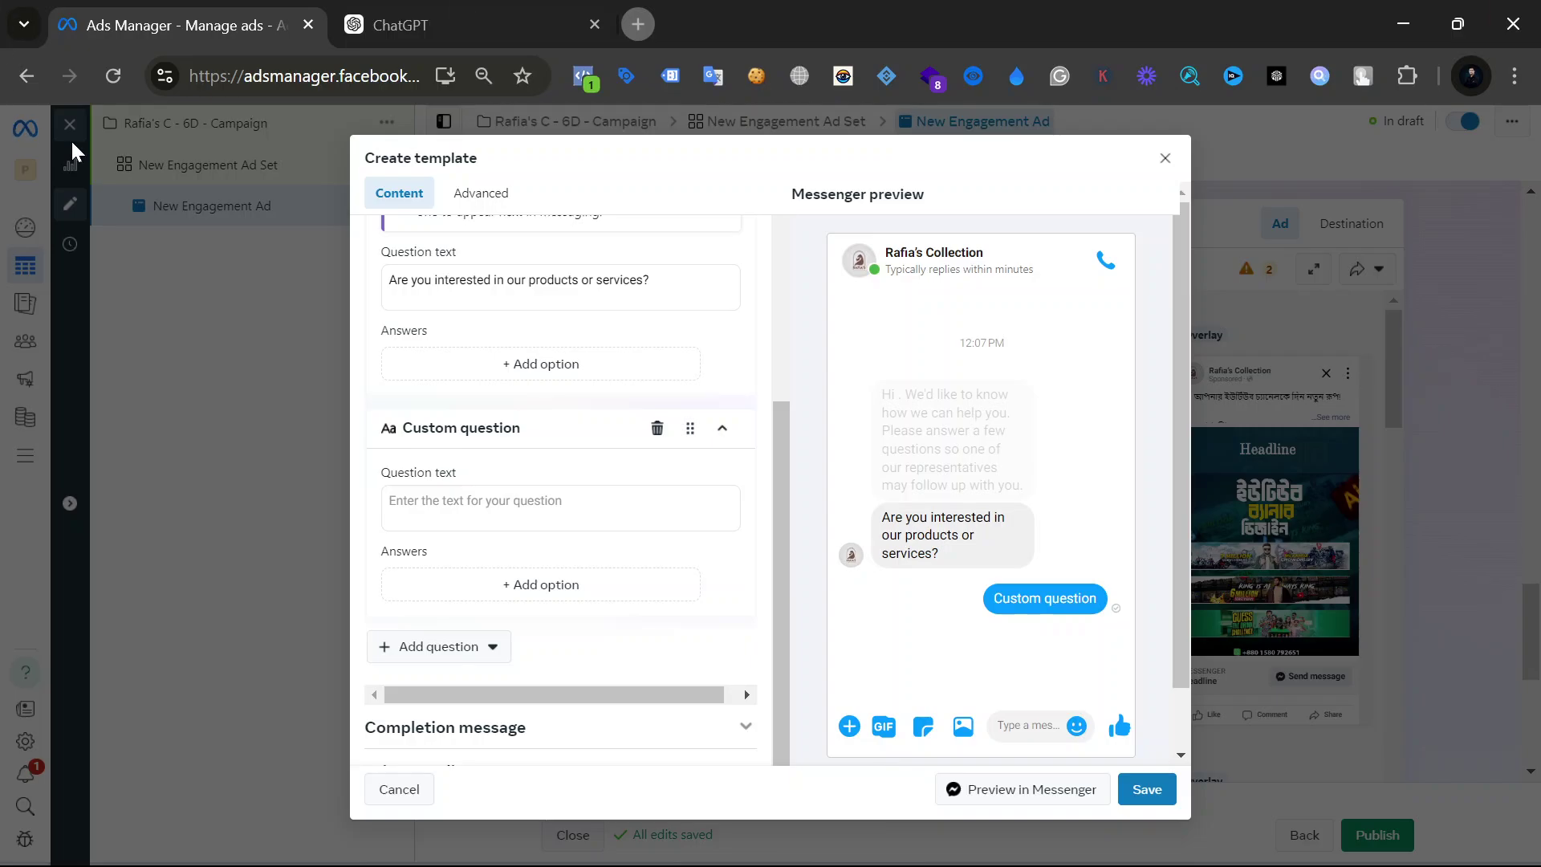
pyautogui.click(1169, 159)
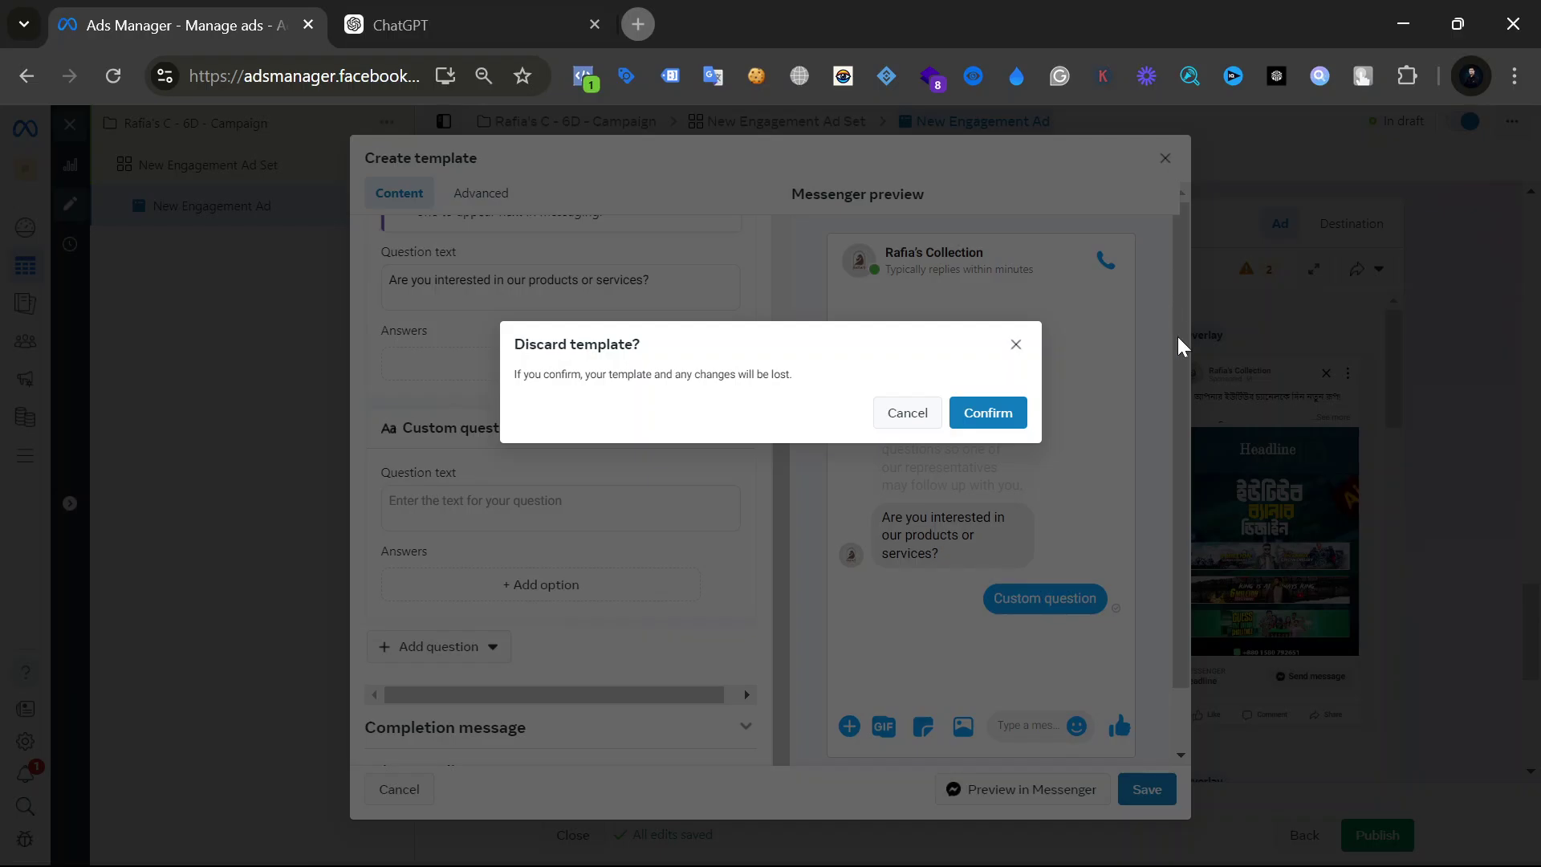
pyautogui.click(974, 417)
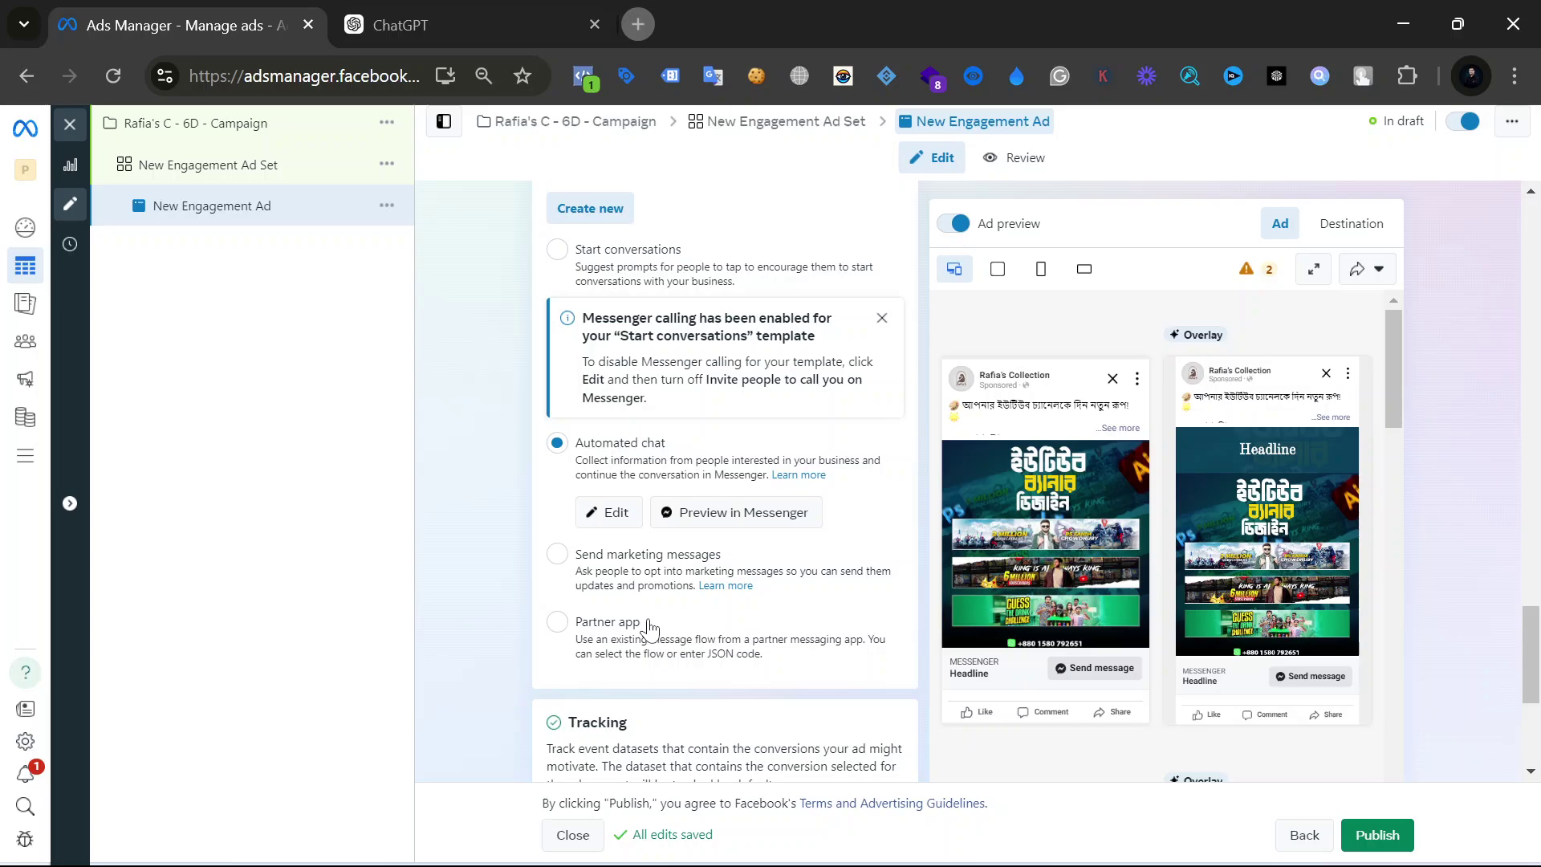
# Look over the ad's Tracking section and go to the payment methods in Billing & payments.
pyautogui.moveTo(947, 587)
pyautogui.scroll(-3, 608, 575)
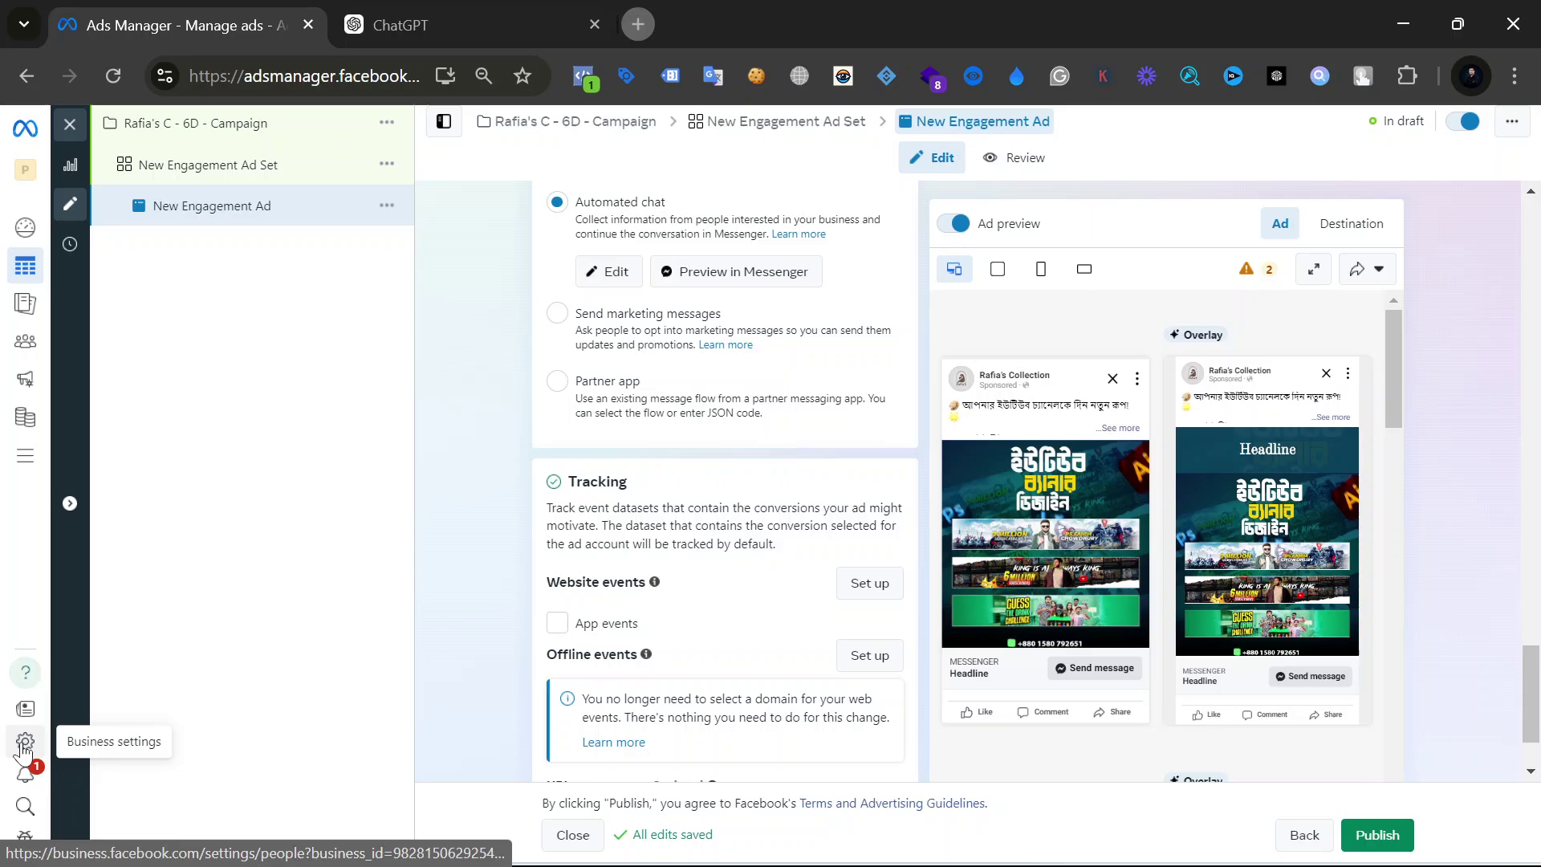
pyautogui.click(28, 413)
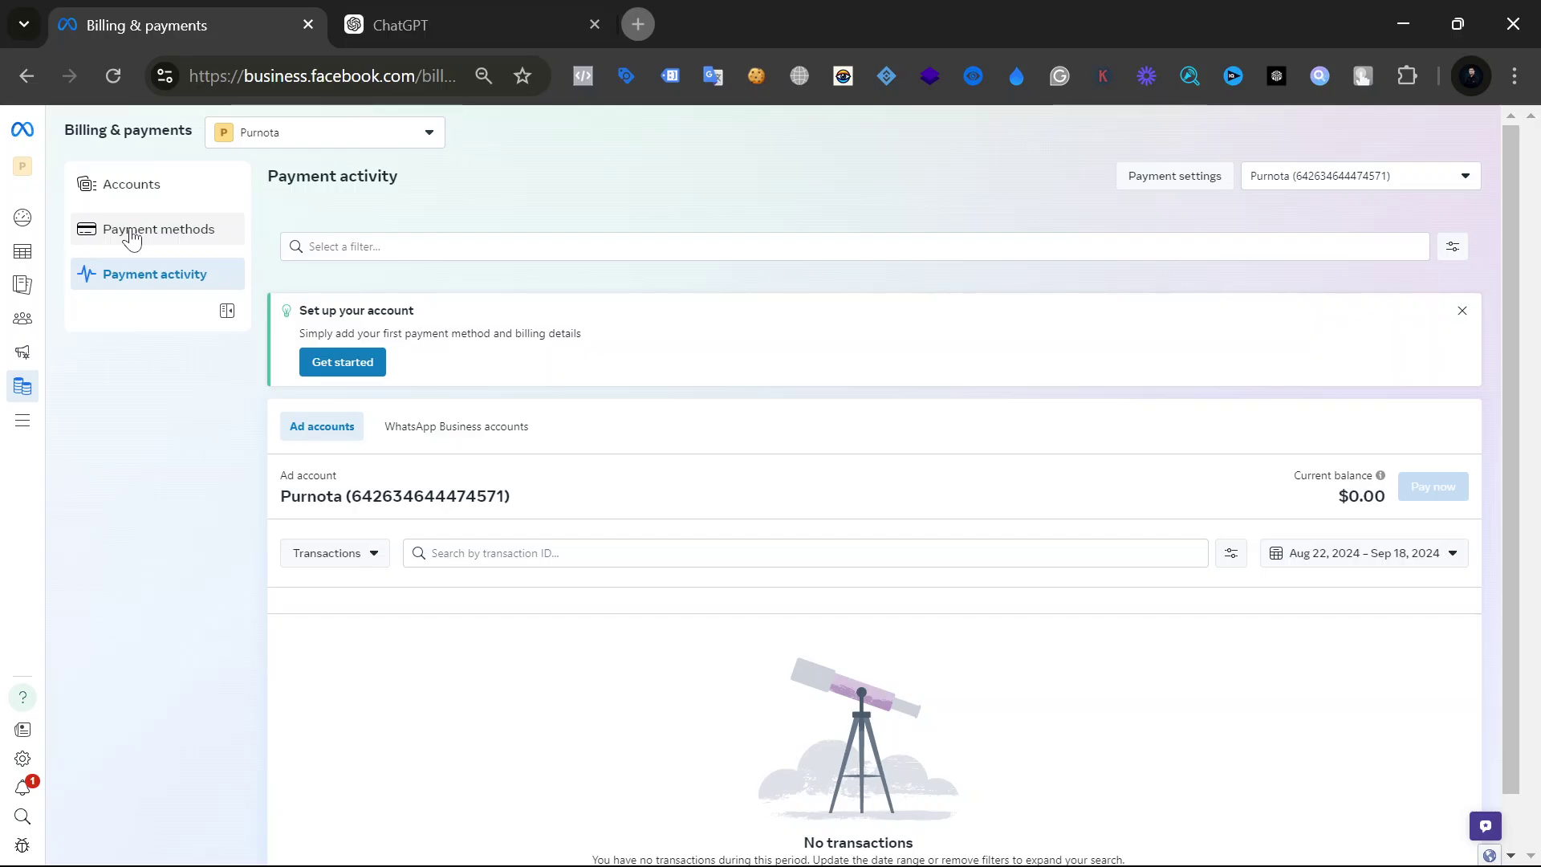
pyautogui.click(132, 238)
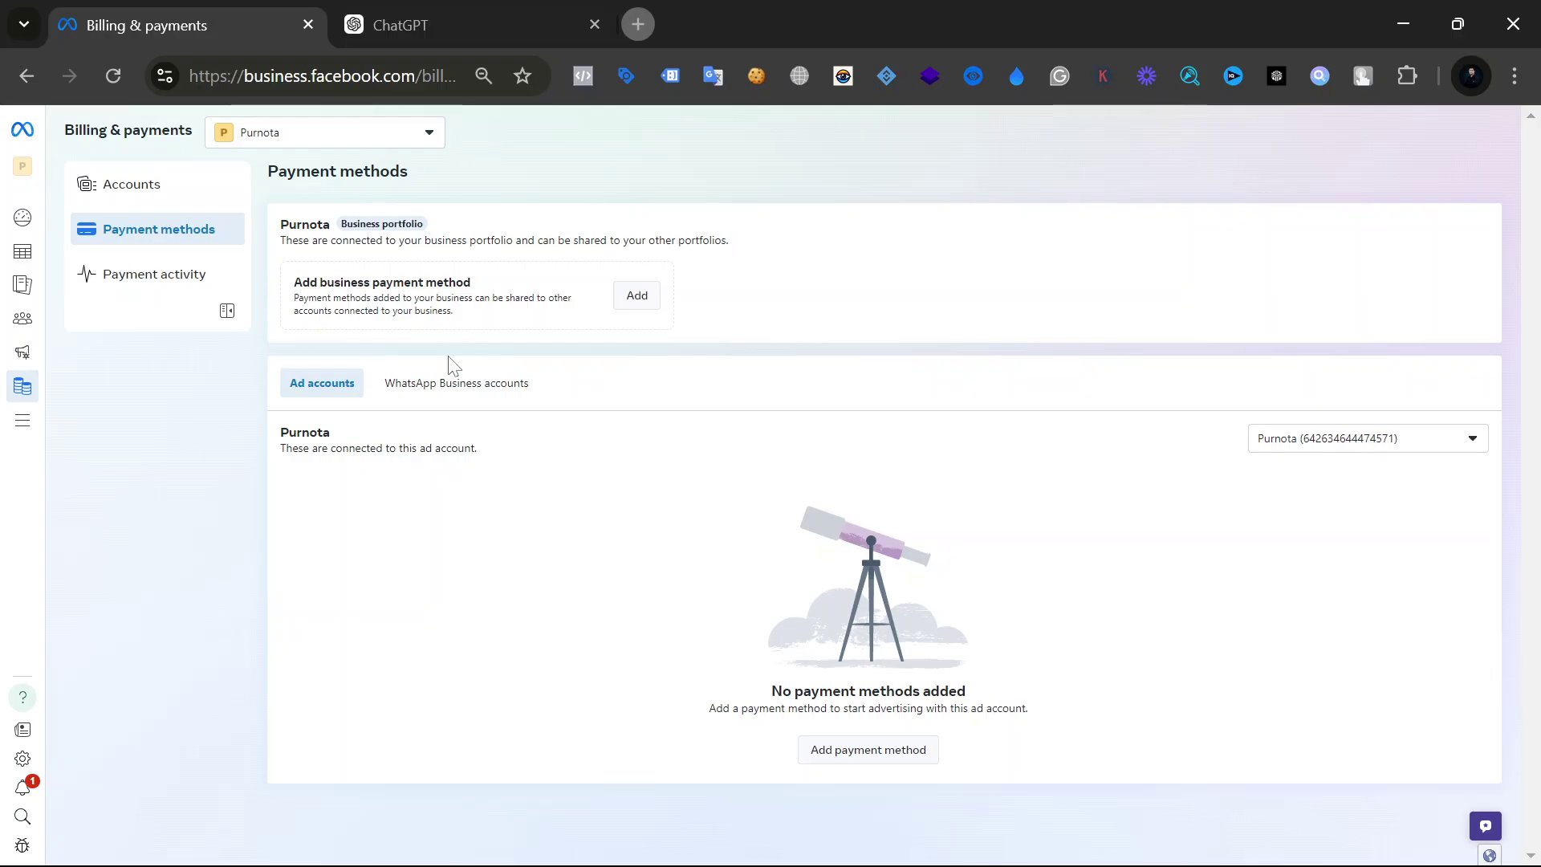
# Start adding a business debit or credit card, inspect the name, number, expiry and CVV fields, and close the form without saving.
pyautogui.click(631, 296)
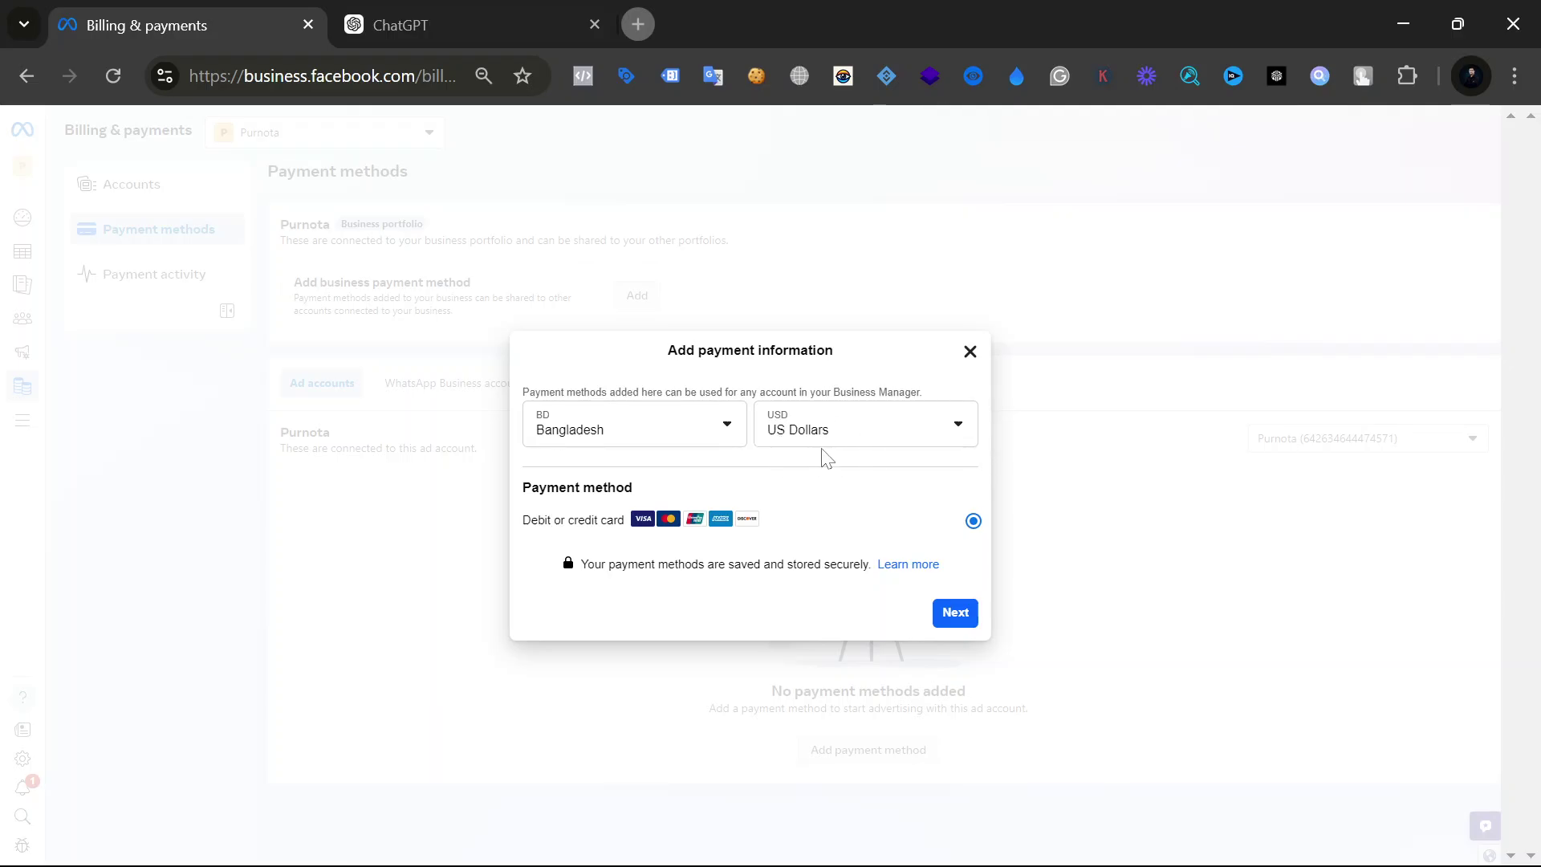
pyautogui.click(816, 421)
pyautogui.click(950, 615)
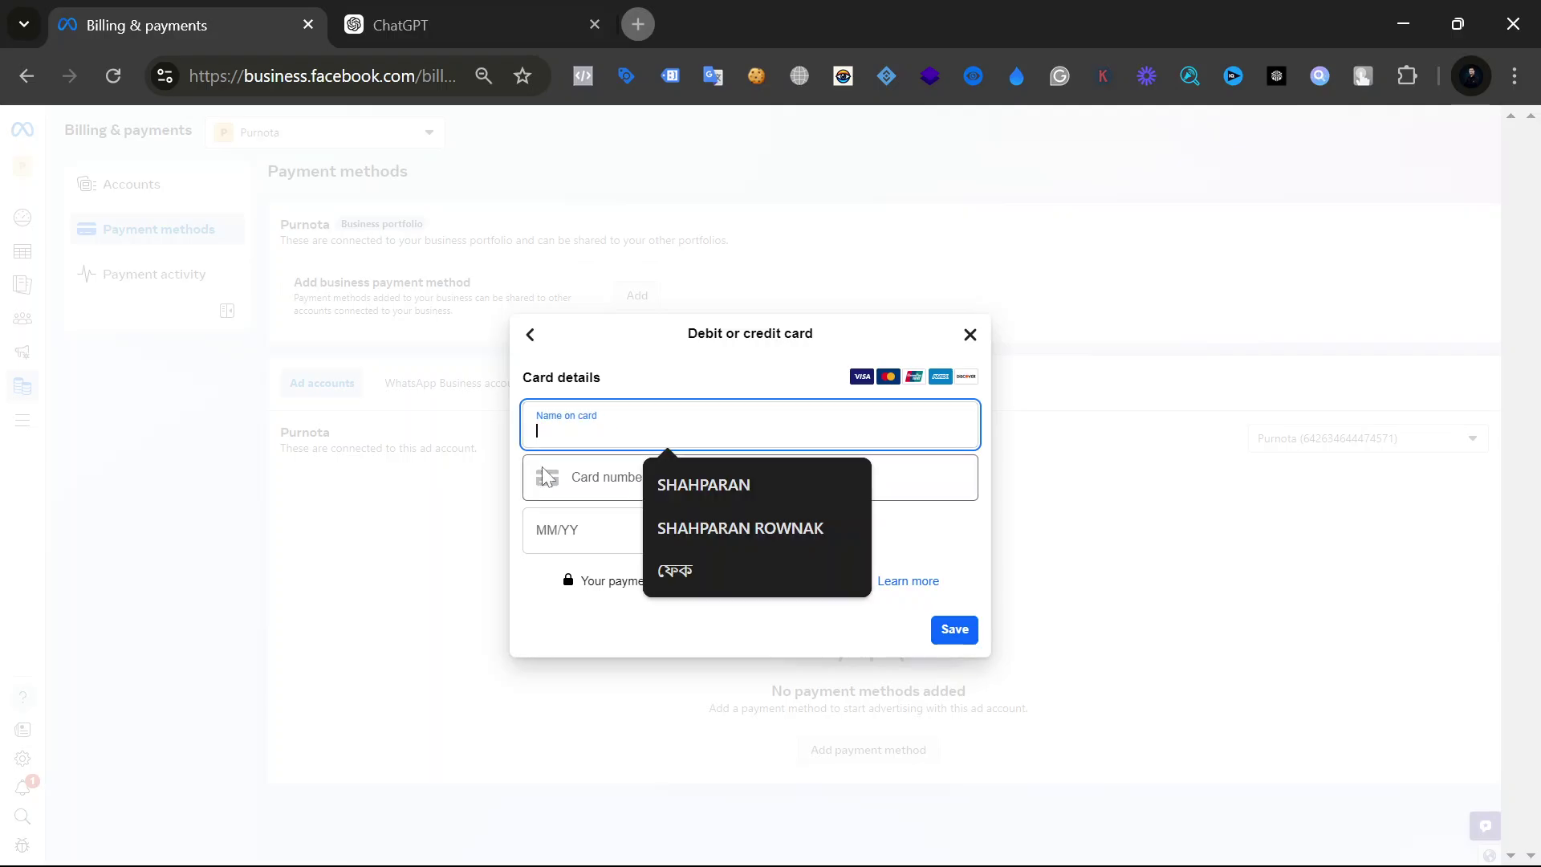
pyautogui.click(891, 536)
pyautogui.click(742, 422)
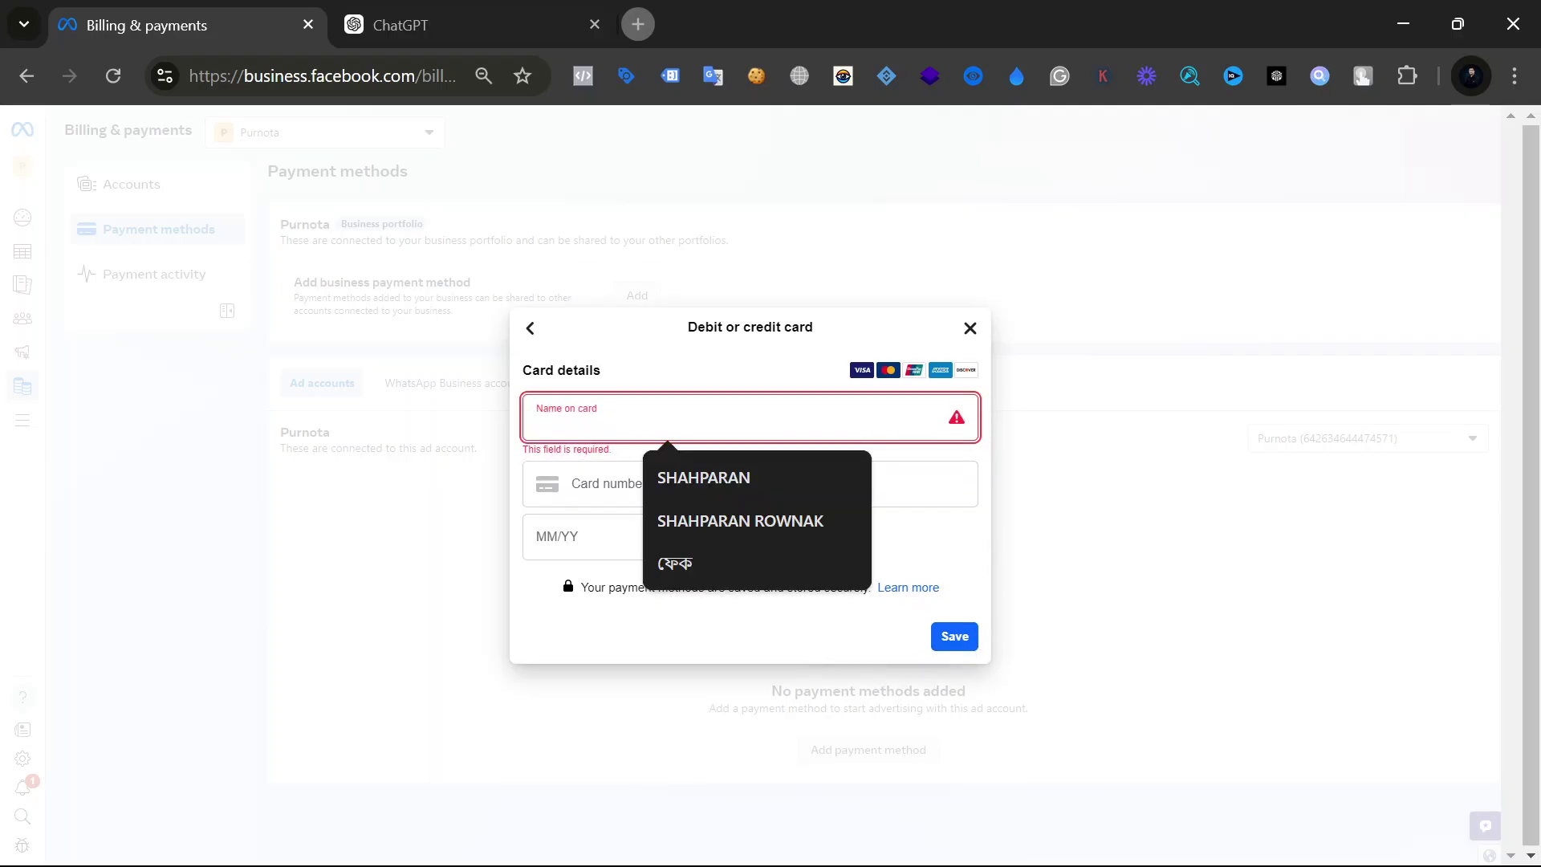
pyautogui.click(722, 483)
pyautogui.click(596, 536)
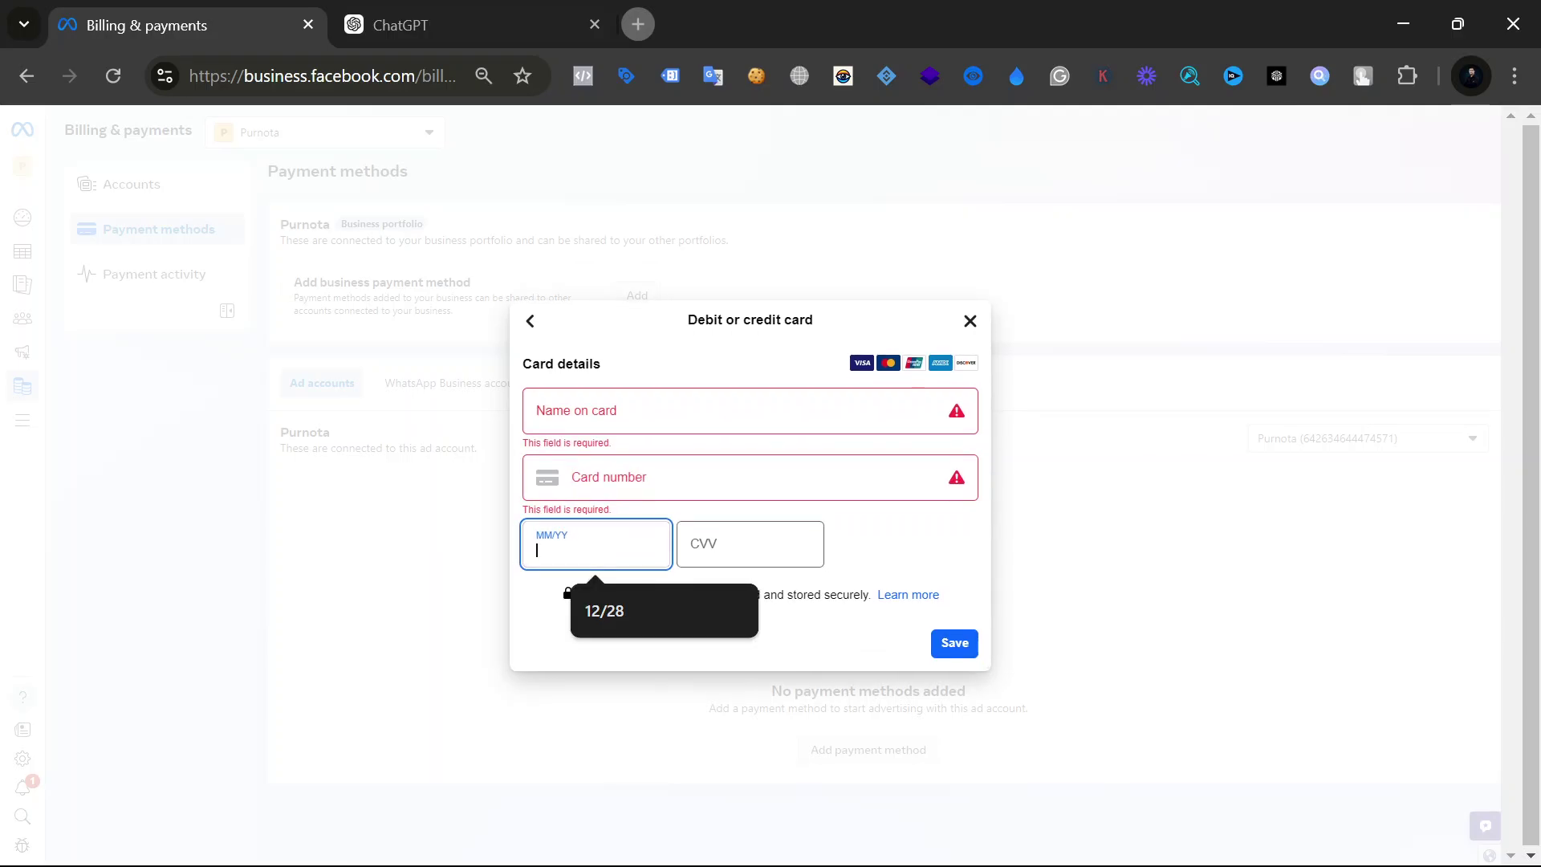
pyautogui.press('Tab')
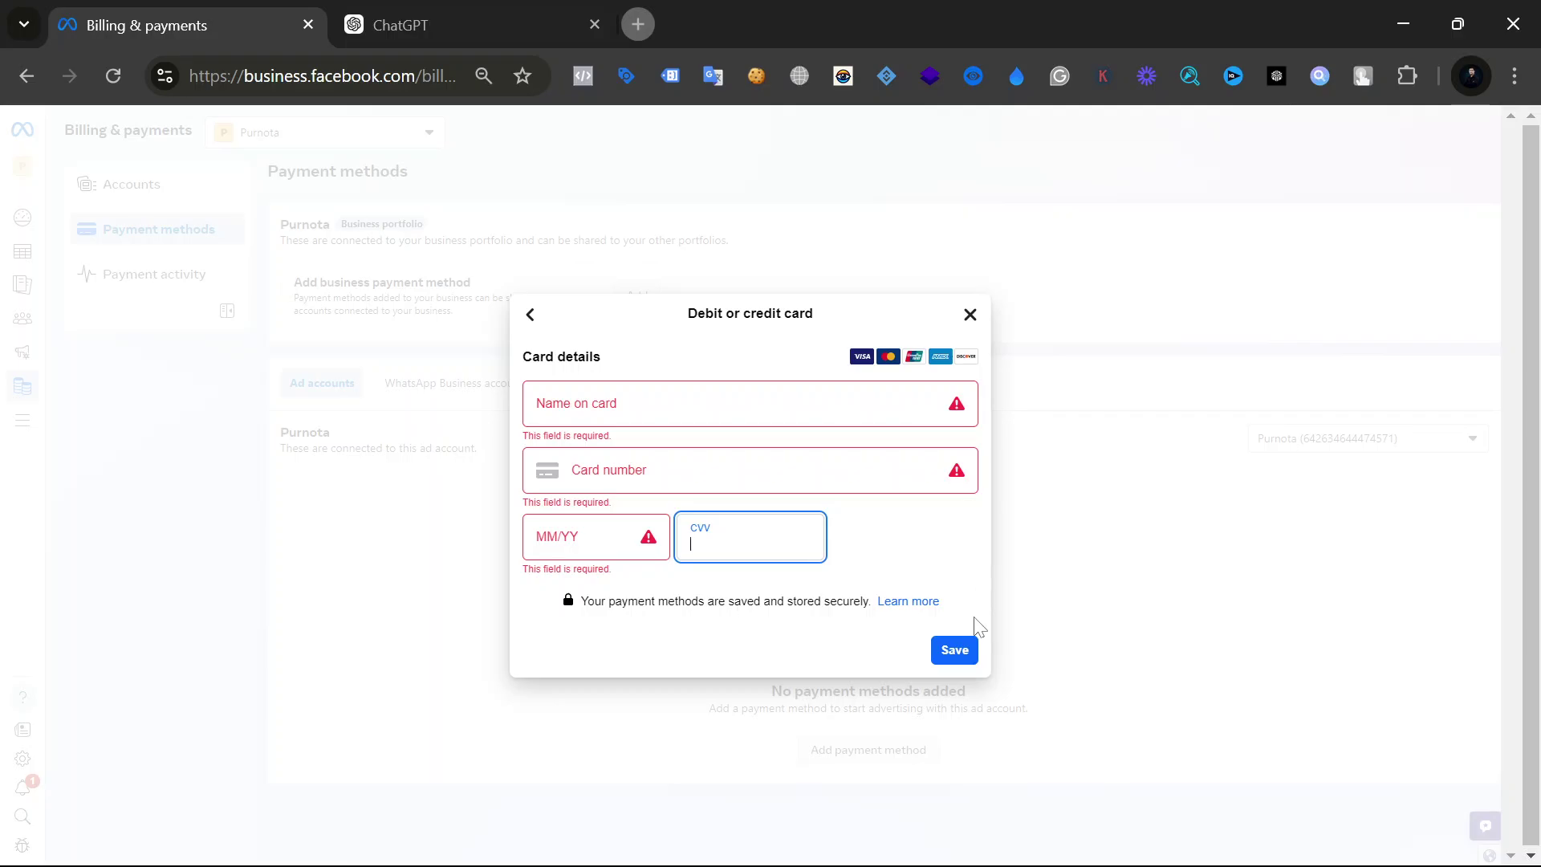
pyautogui.click(970, 315)
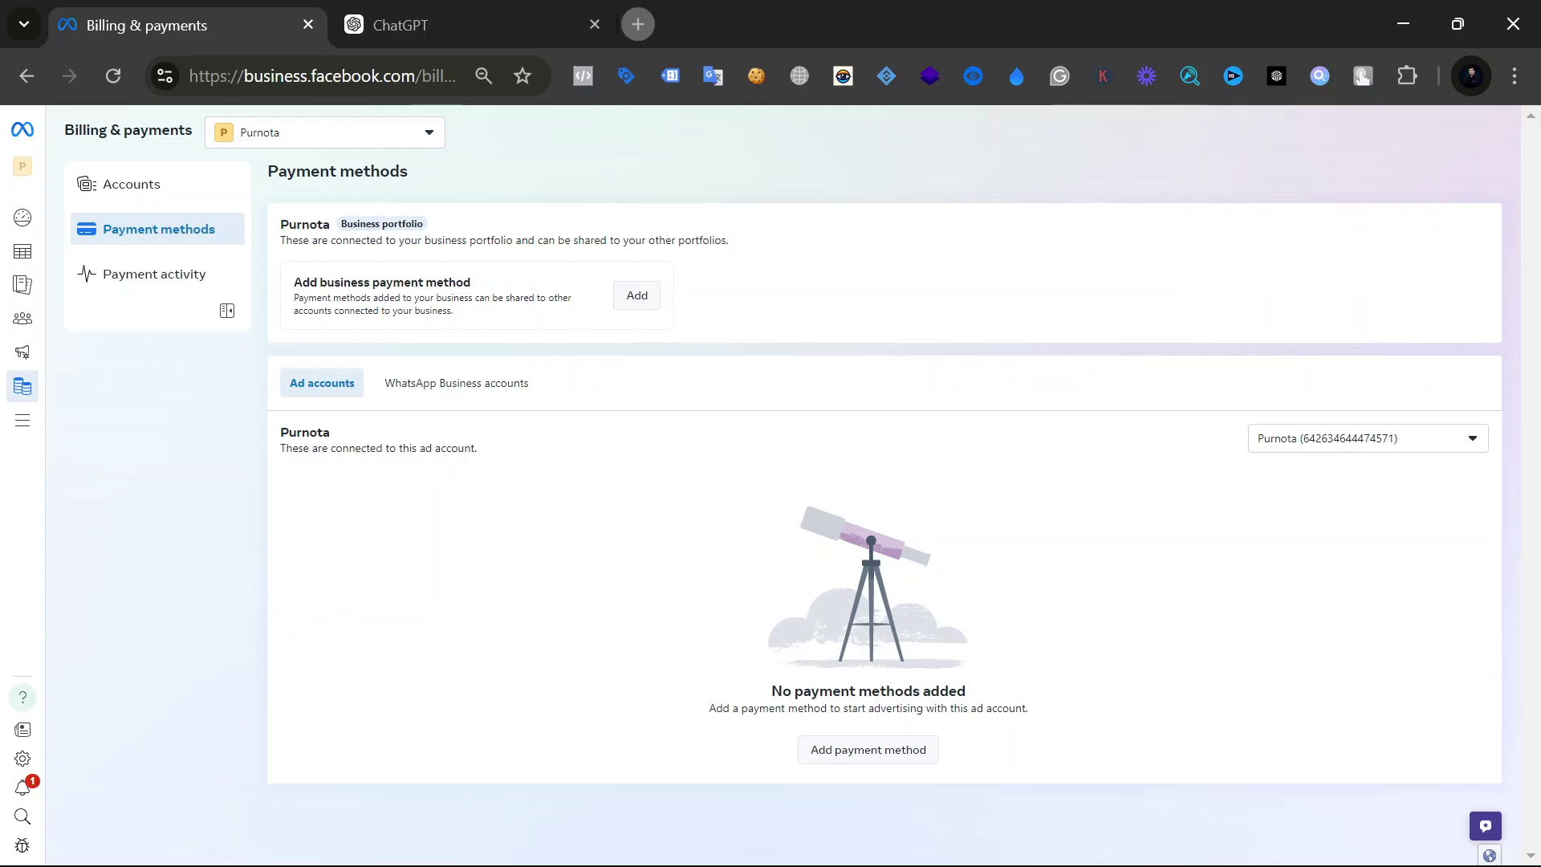
# Return to the campaigns list, open the Rafia's C - 6D campaign draft for editing and dismiss the payment method notice.
pyautogui.moveTo(621, 865)
pyautogui.moveTo(14, 263)
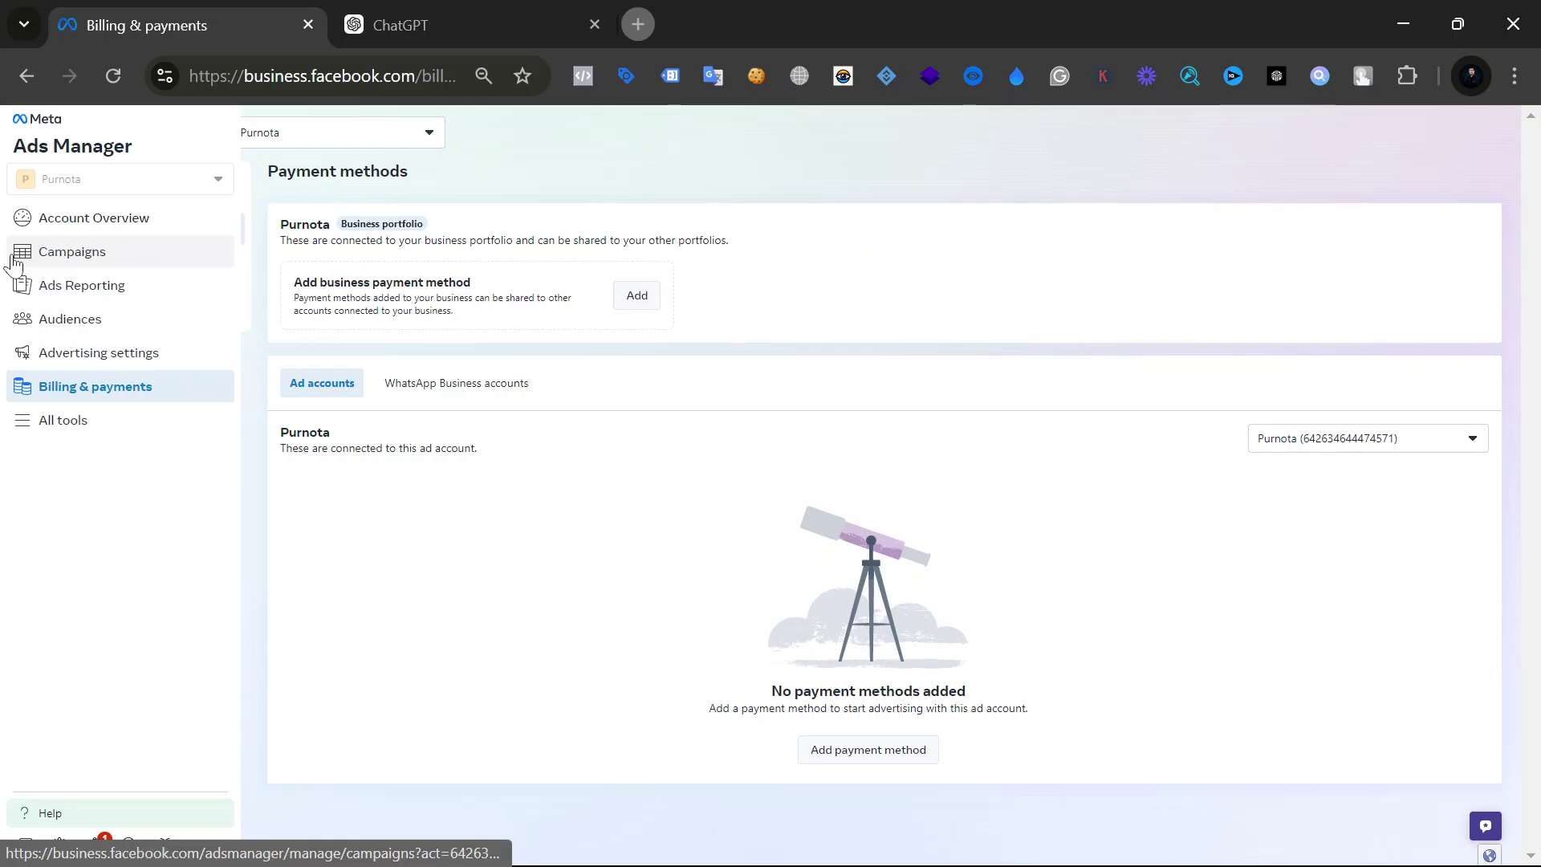
pyautogui.click(14, 262)
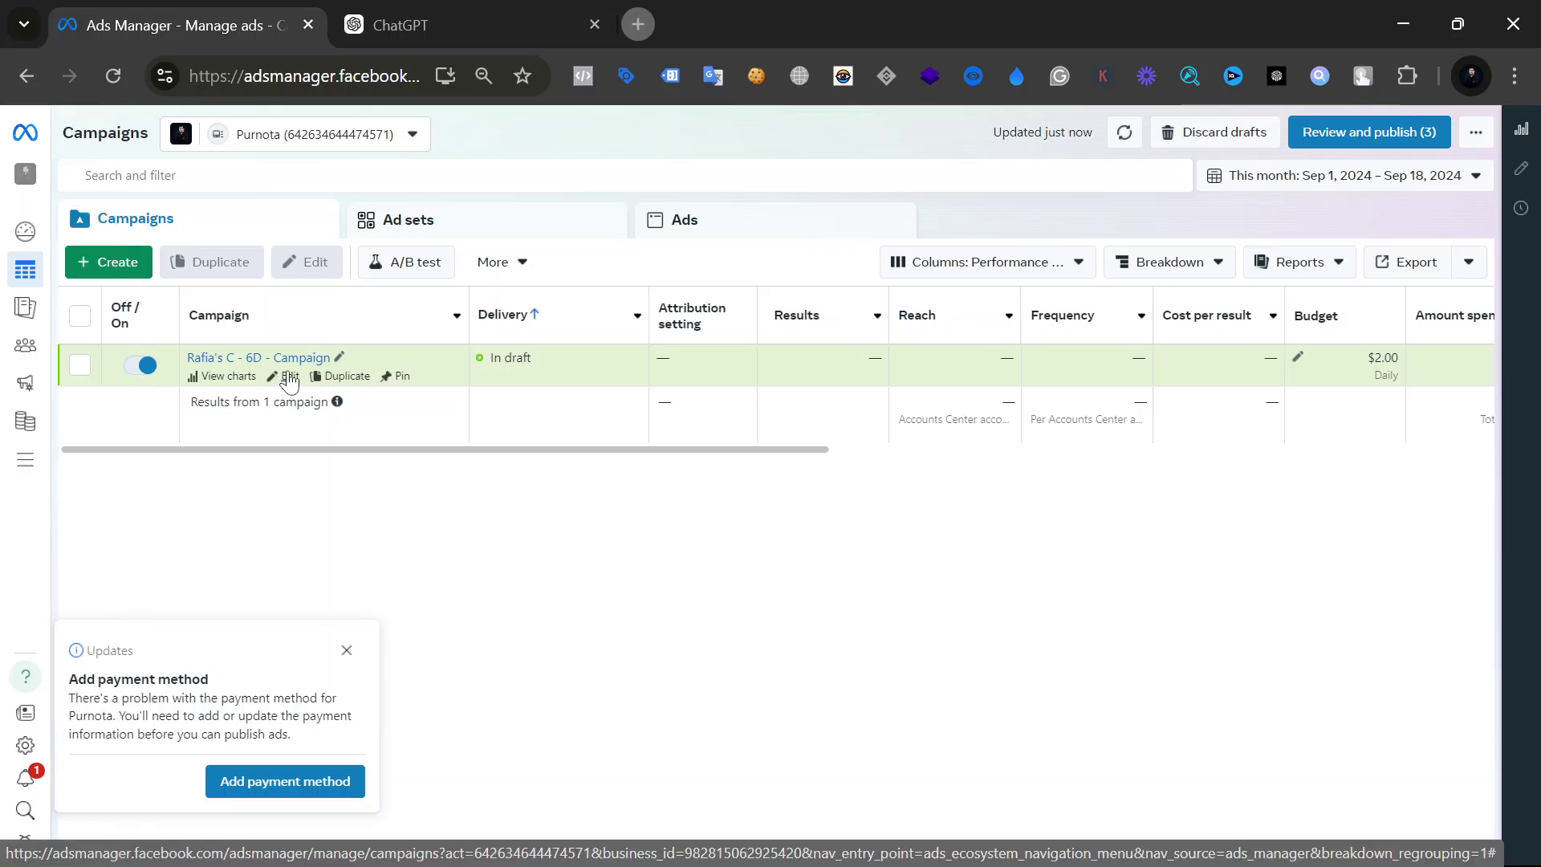
pyautogui.click(290, 378)
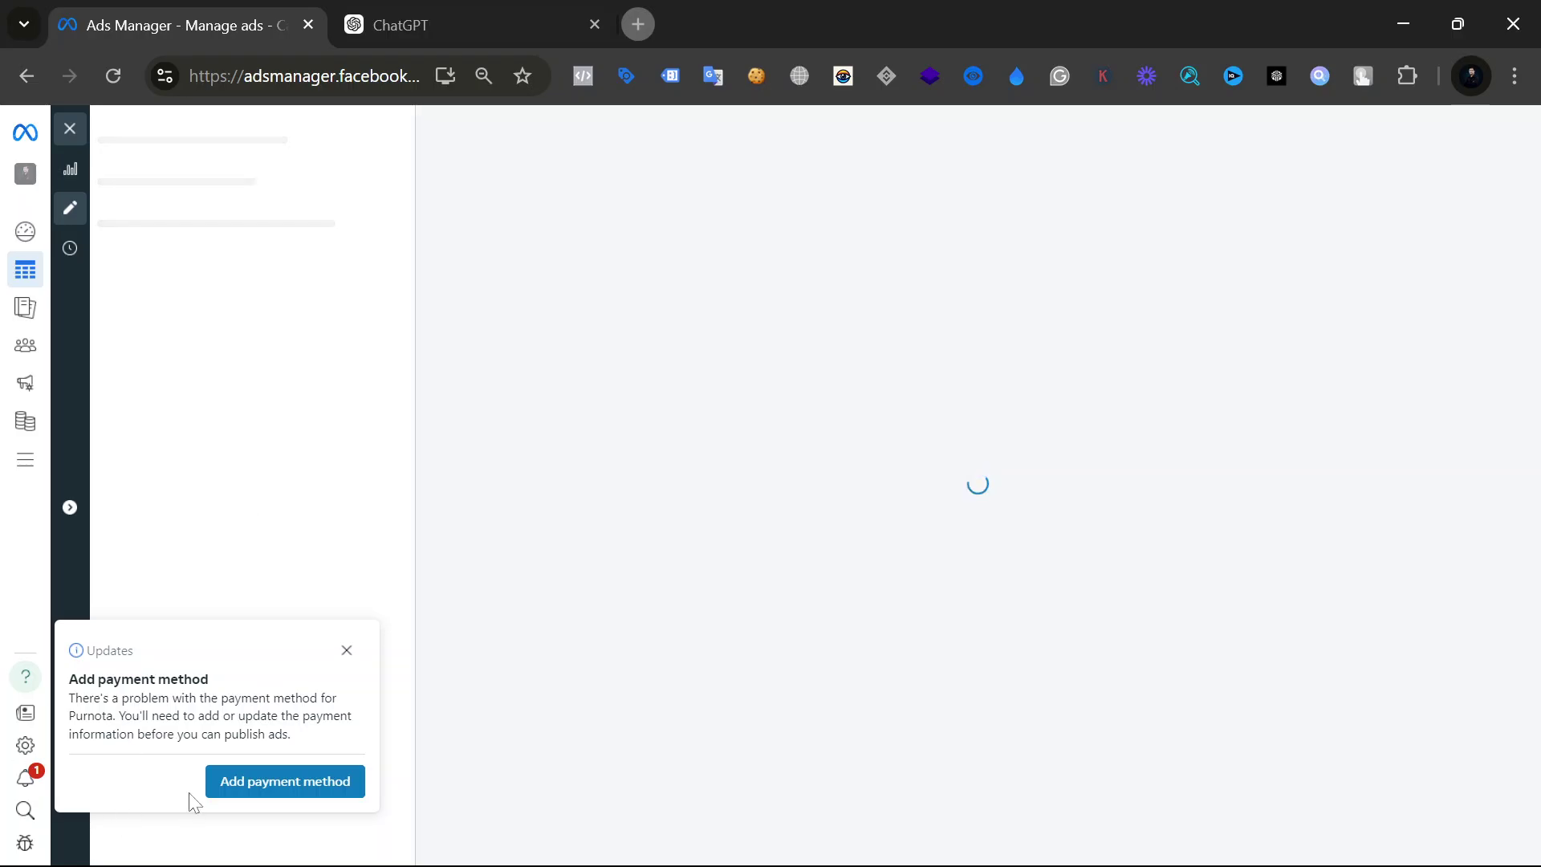
pyautogui.click(309, 797)
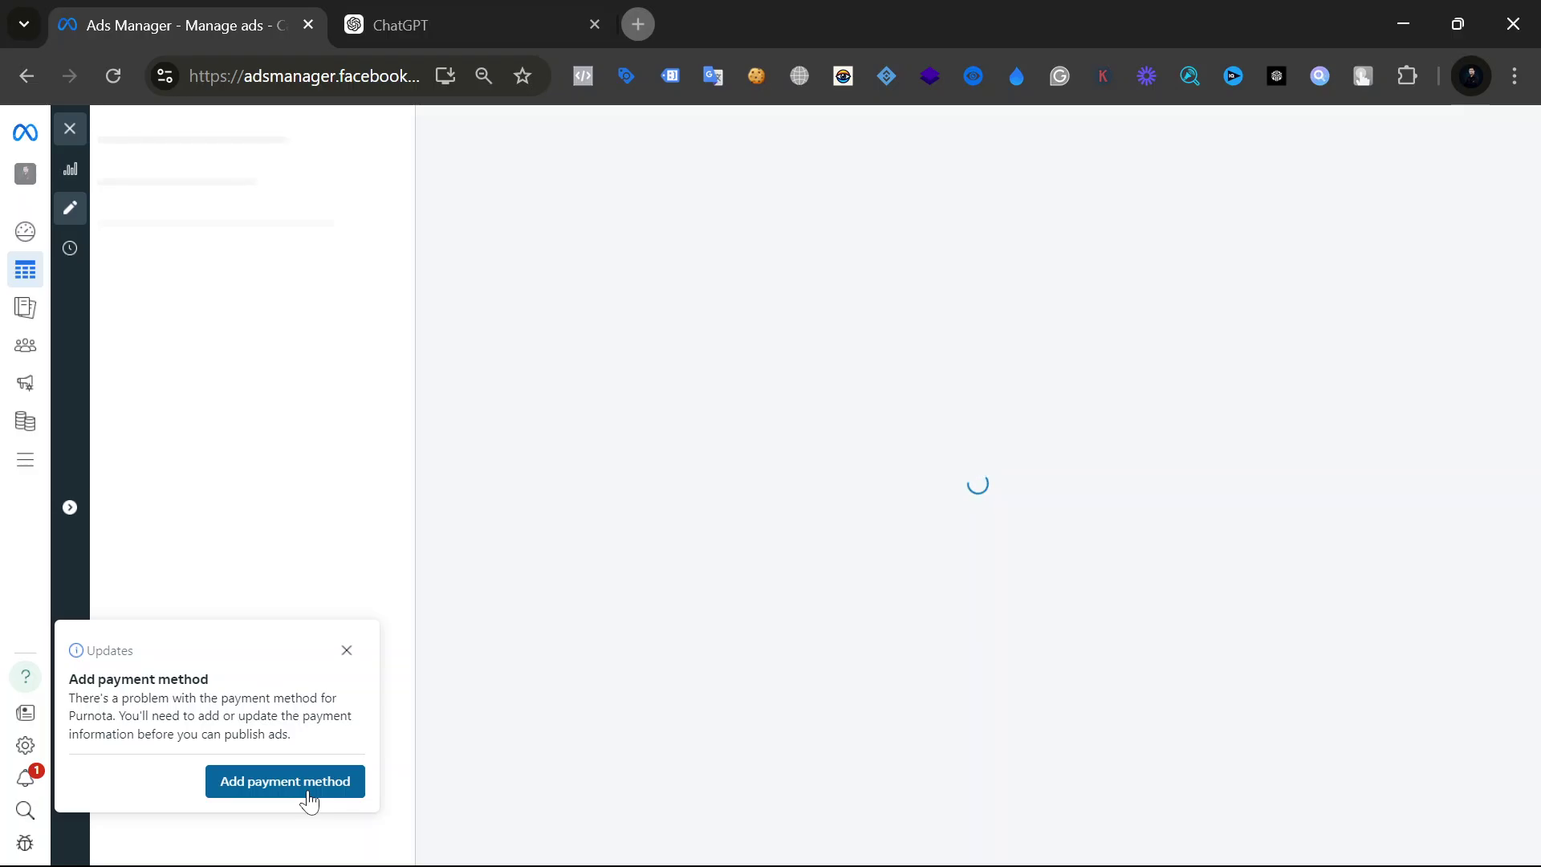
pyautogui.click(347, 650)
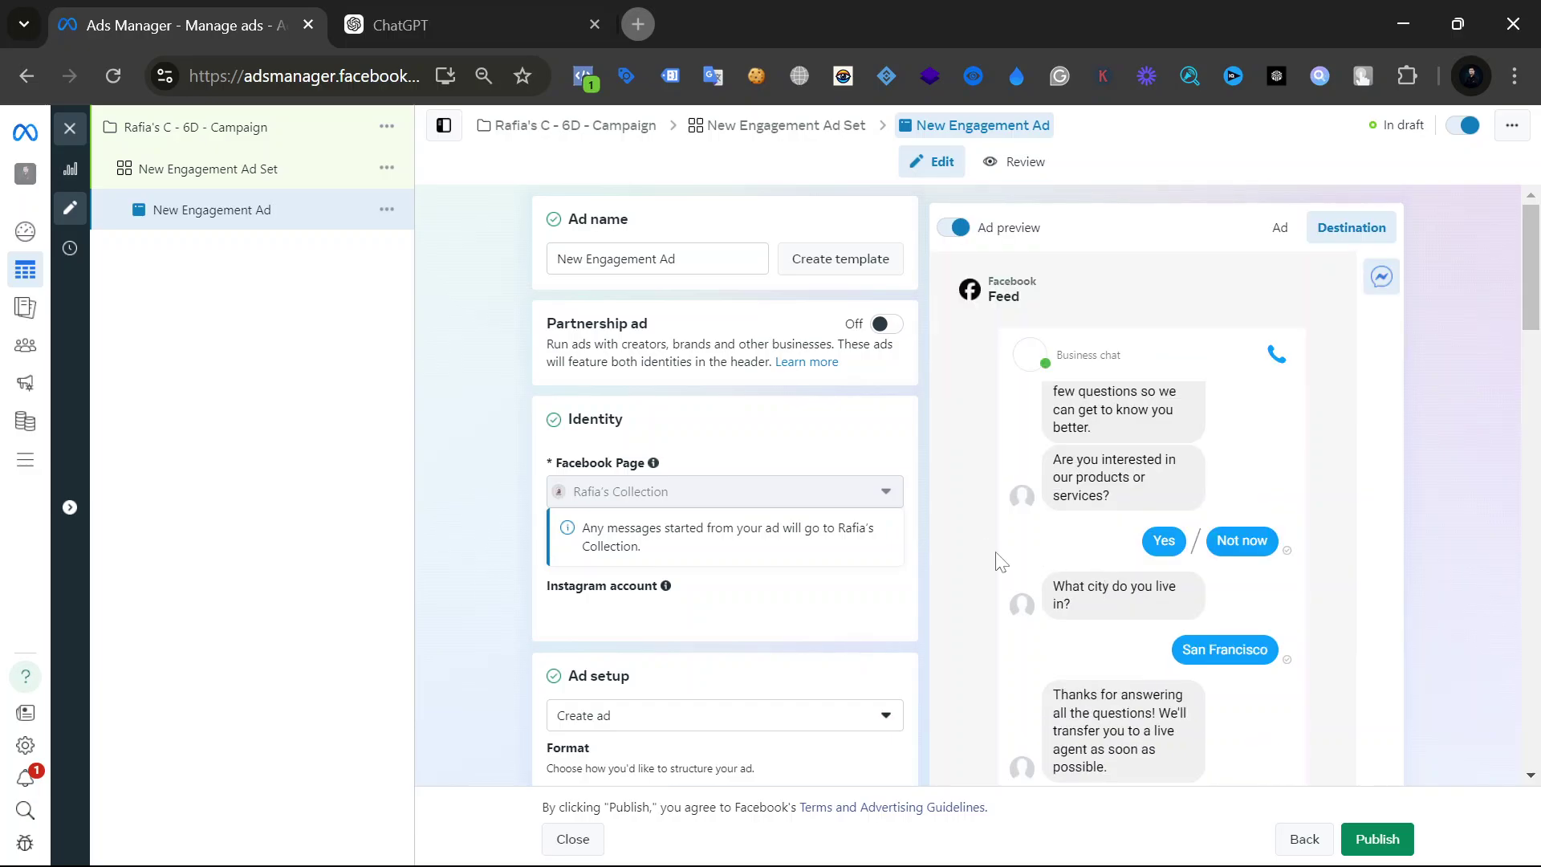
# Show the ad preview's placement warnings and open the Facebook in-stream videos placement for editing.
pyautogui.click(1280, 231)
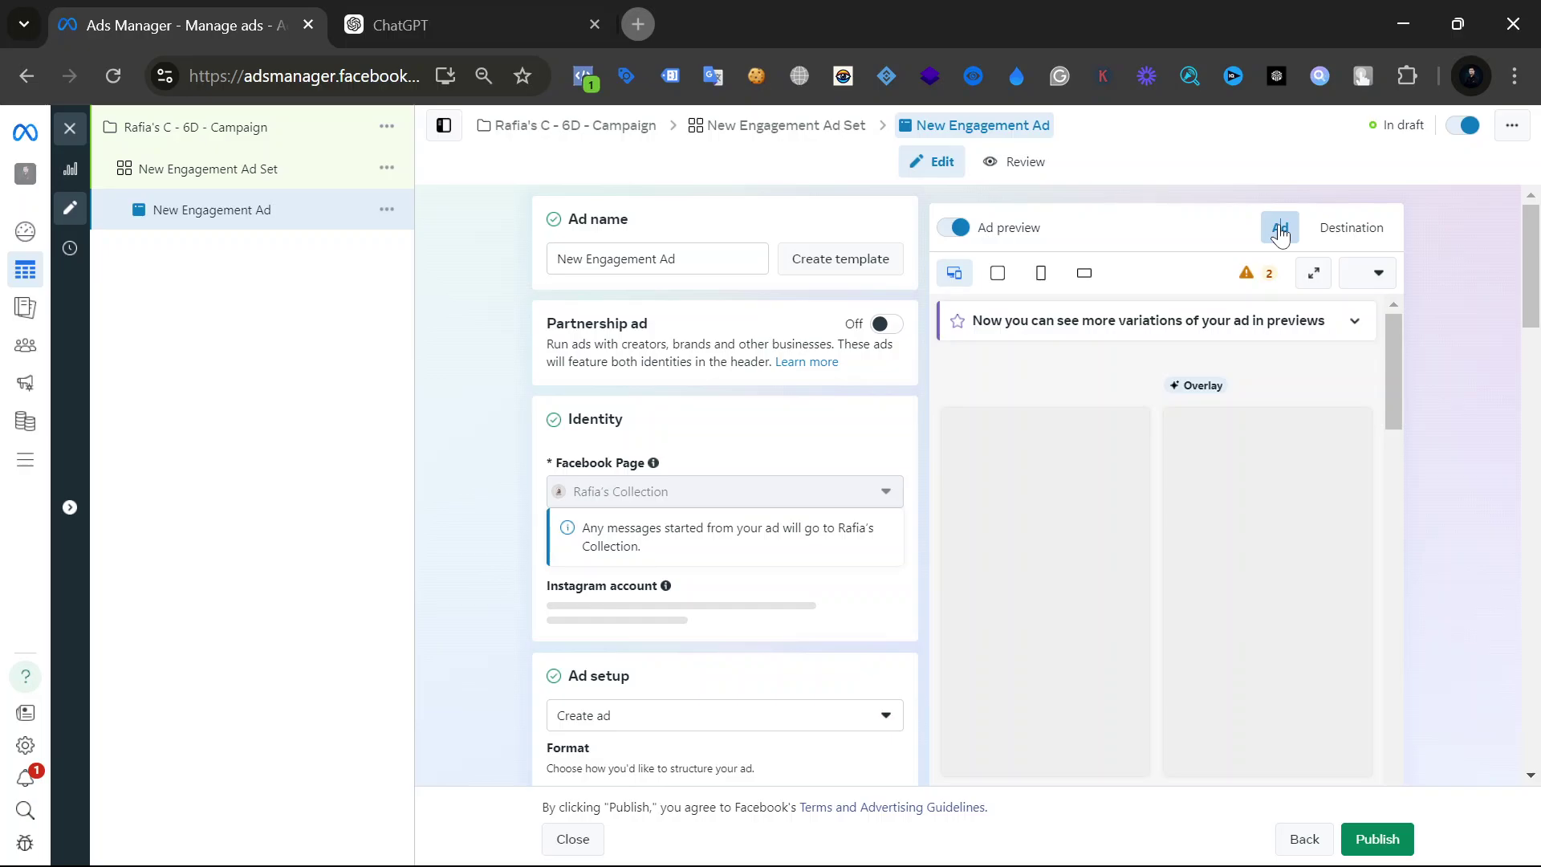
pyautogui.click(1269, 274)
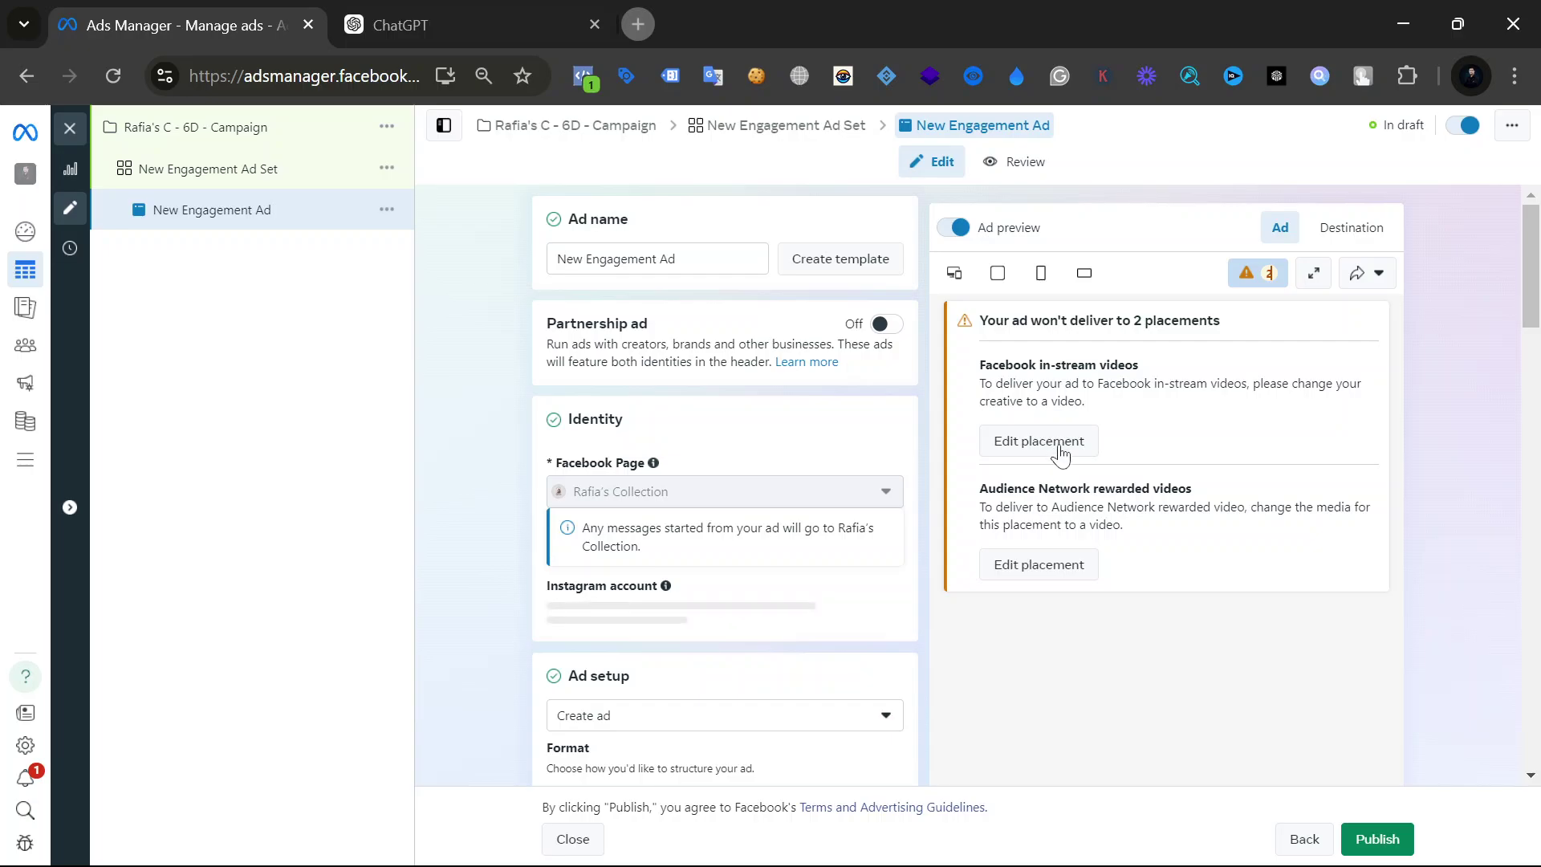
pyautogui.click(1083, 383)
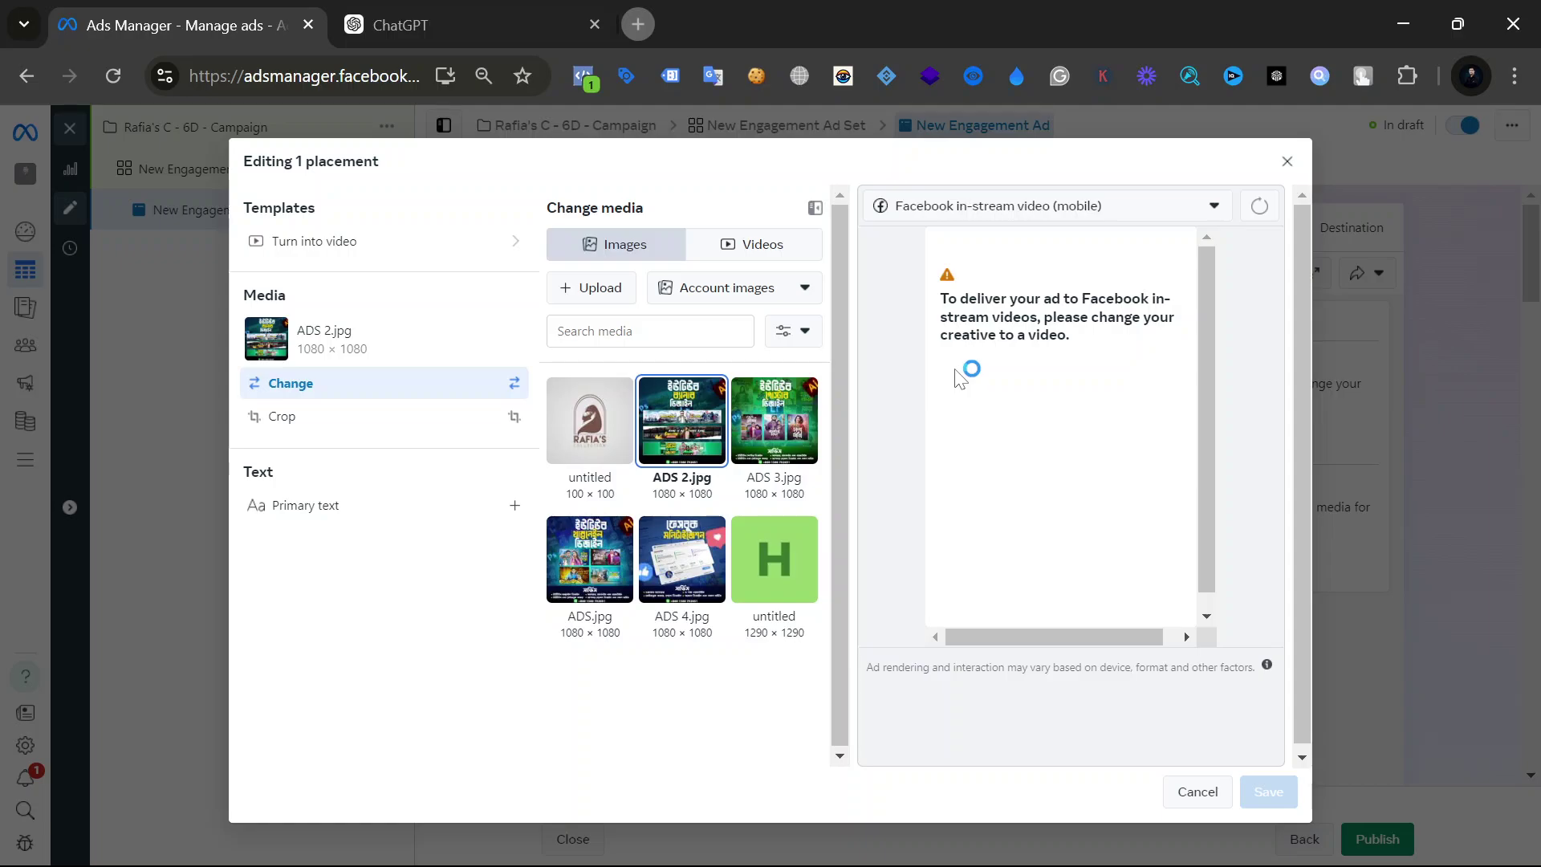
# Browse for an image and a video to upload for the in-stream placement, cancel both file selections and close the placement editor.
pyautogui.click(590, 288)
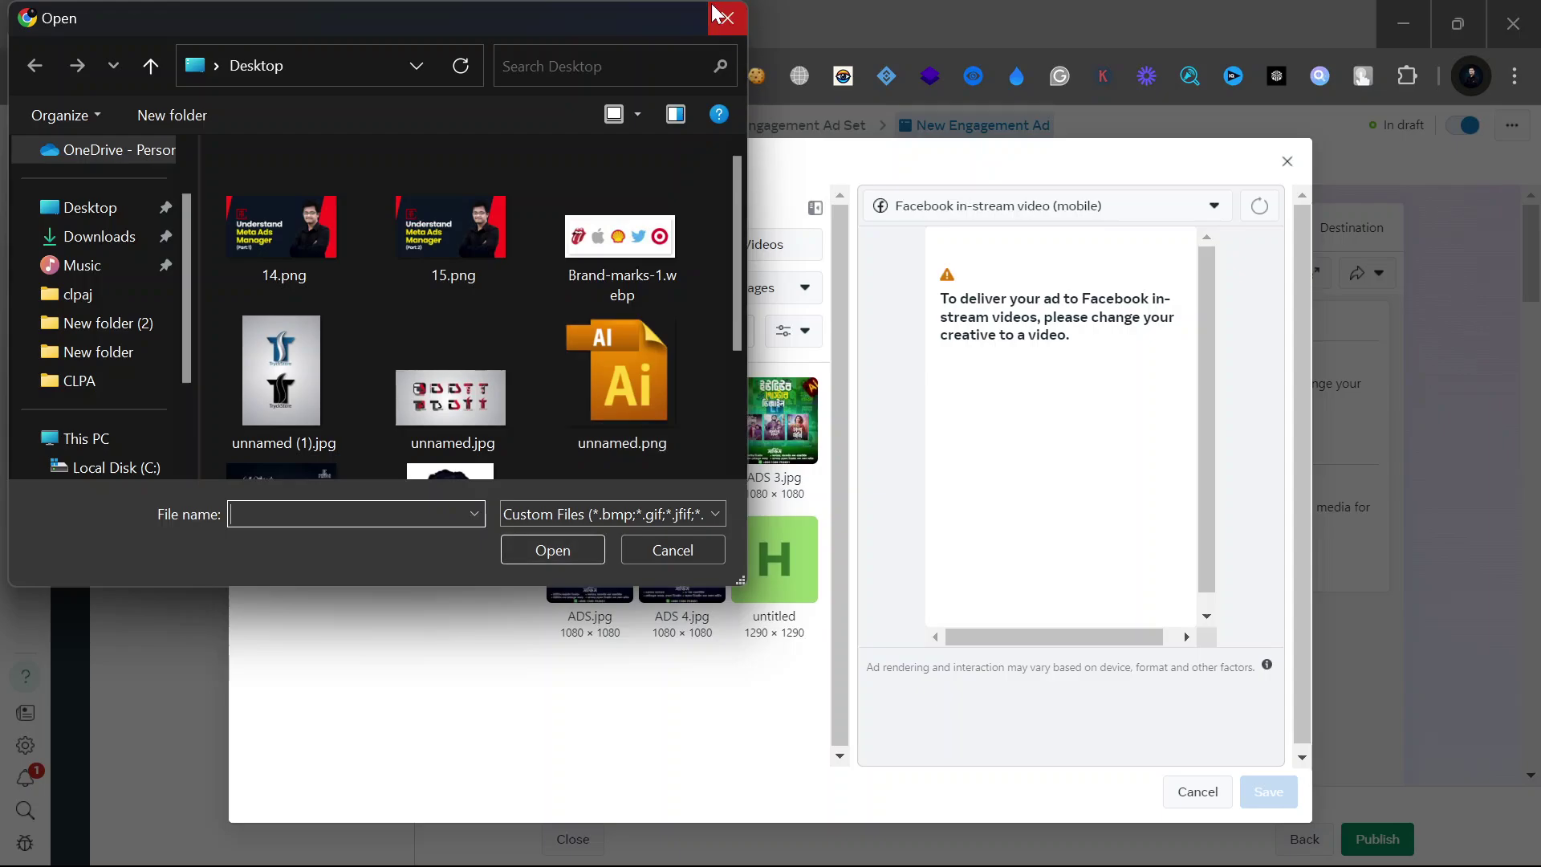
pyautogui.click(726, 19)
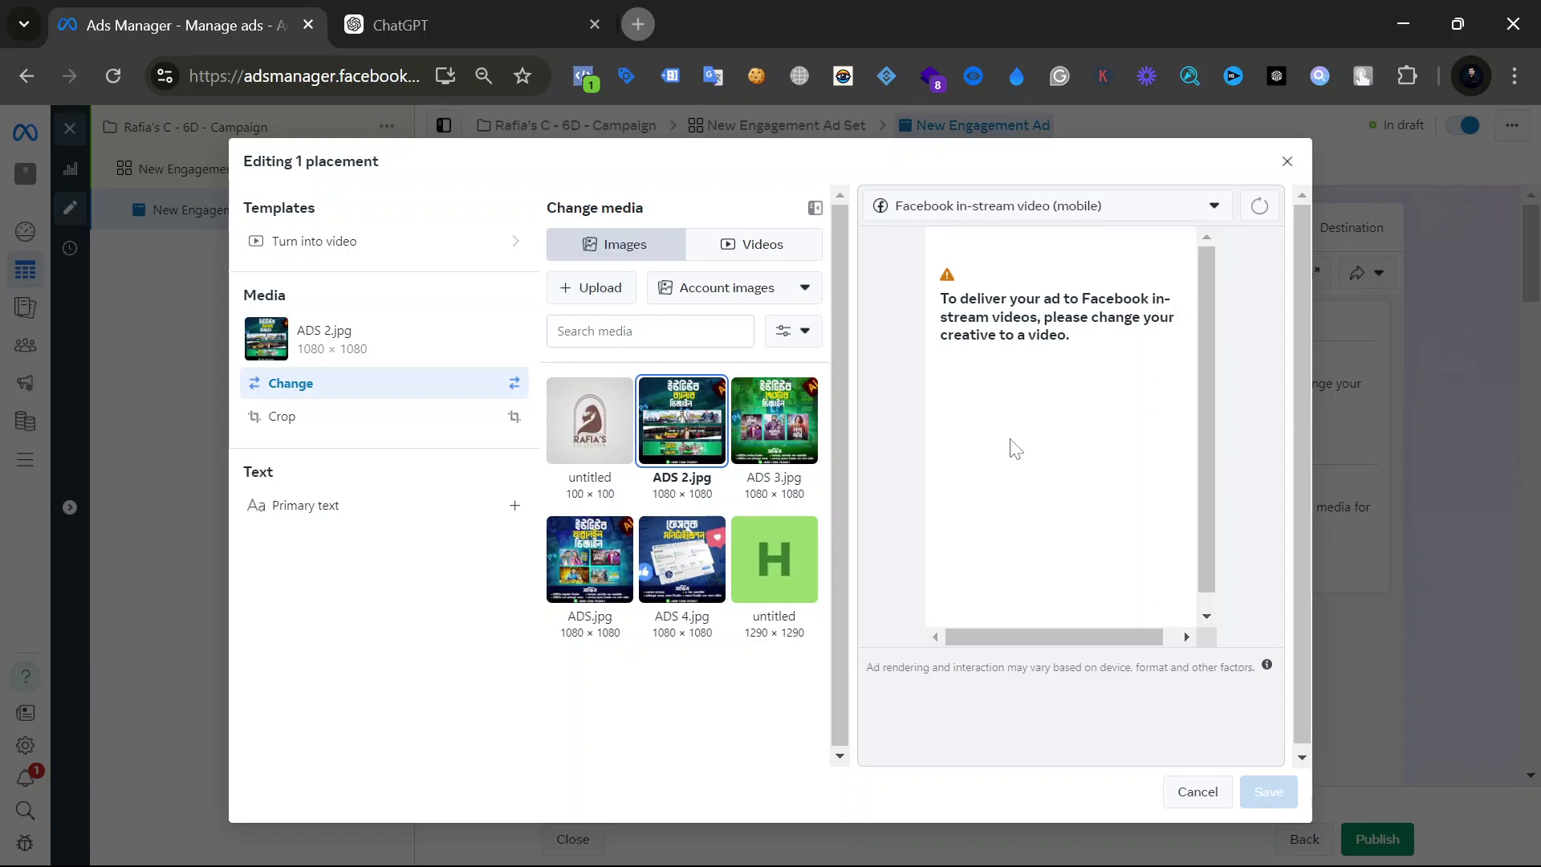
pyautogui.click(752, 255)
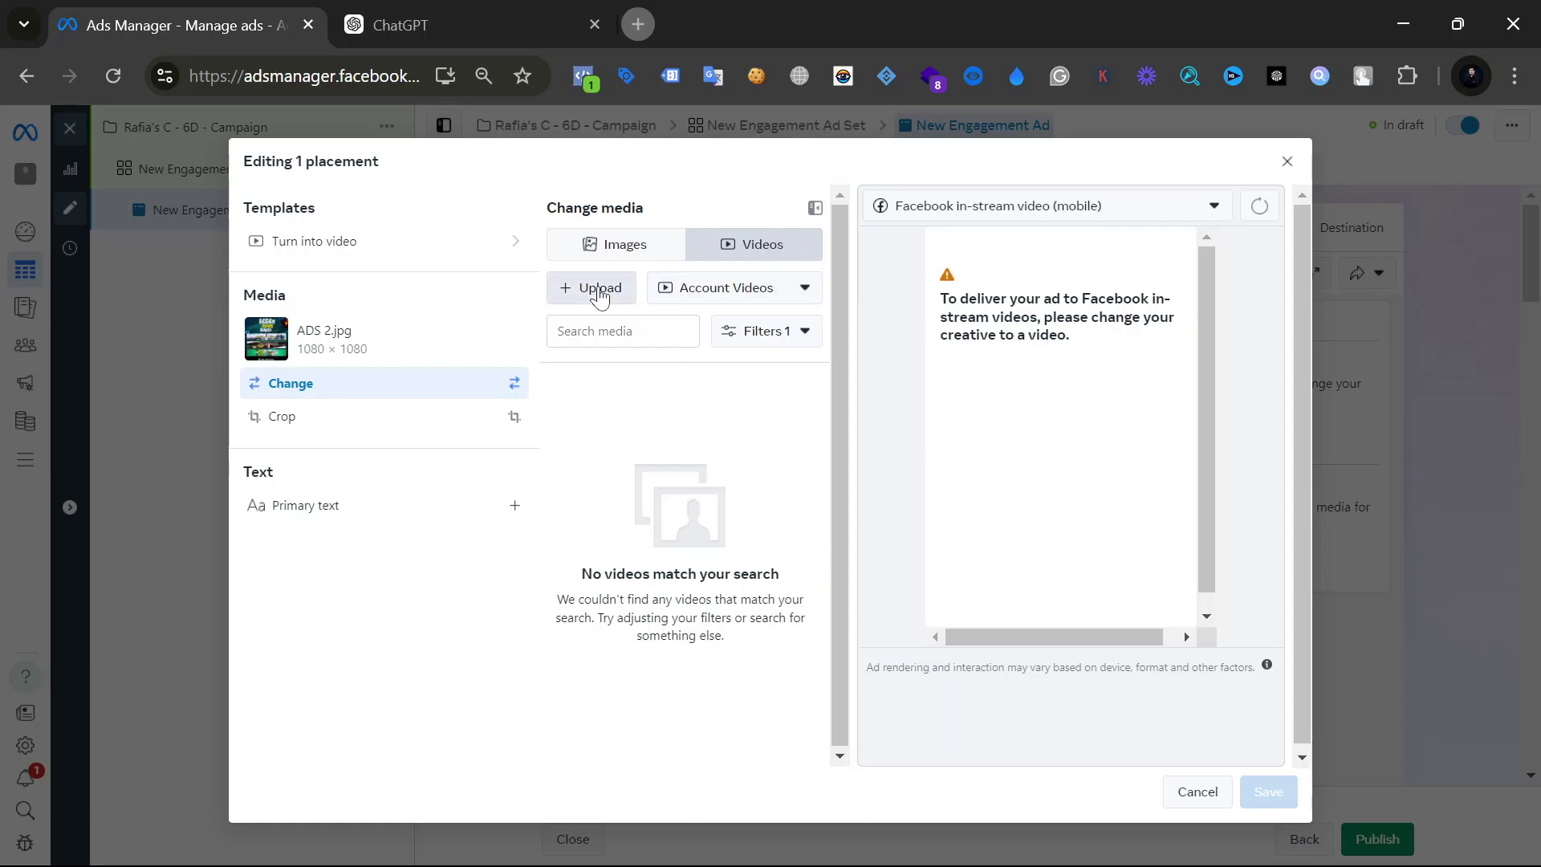
pyautogui.click(599, 289)
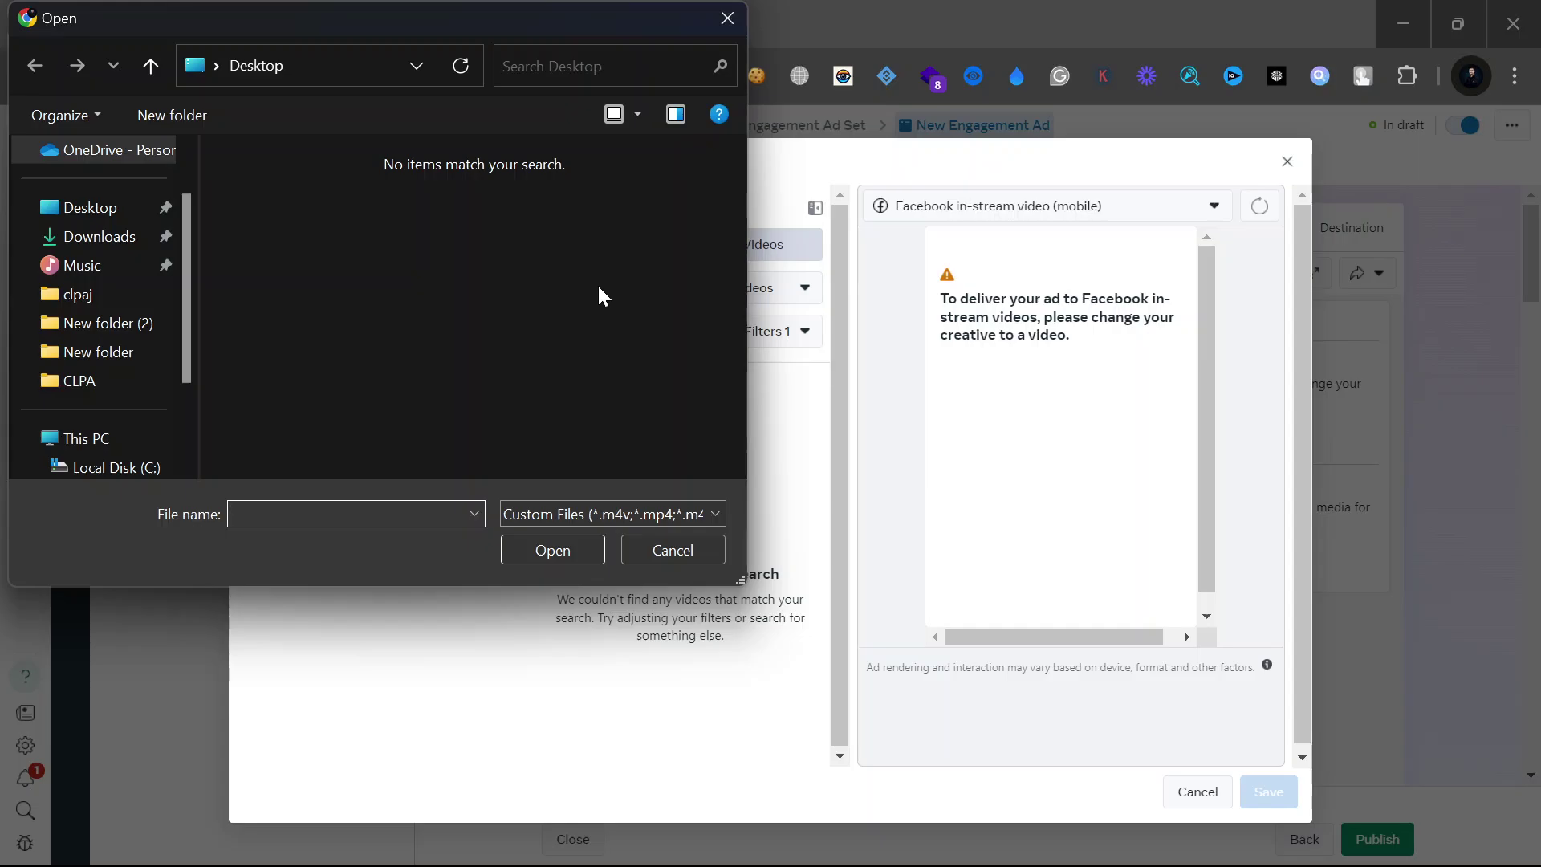
pyautogui.click(727, 17)
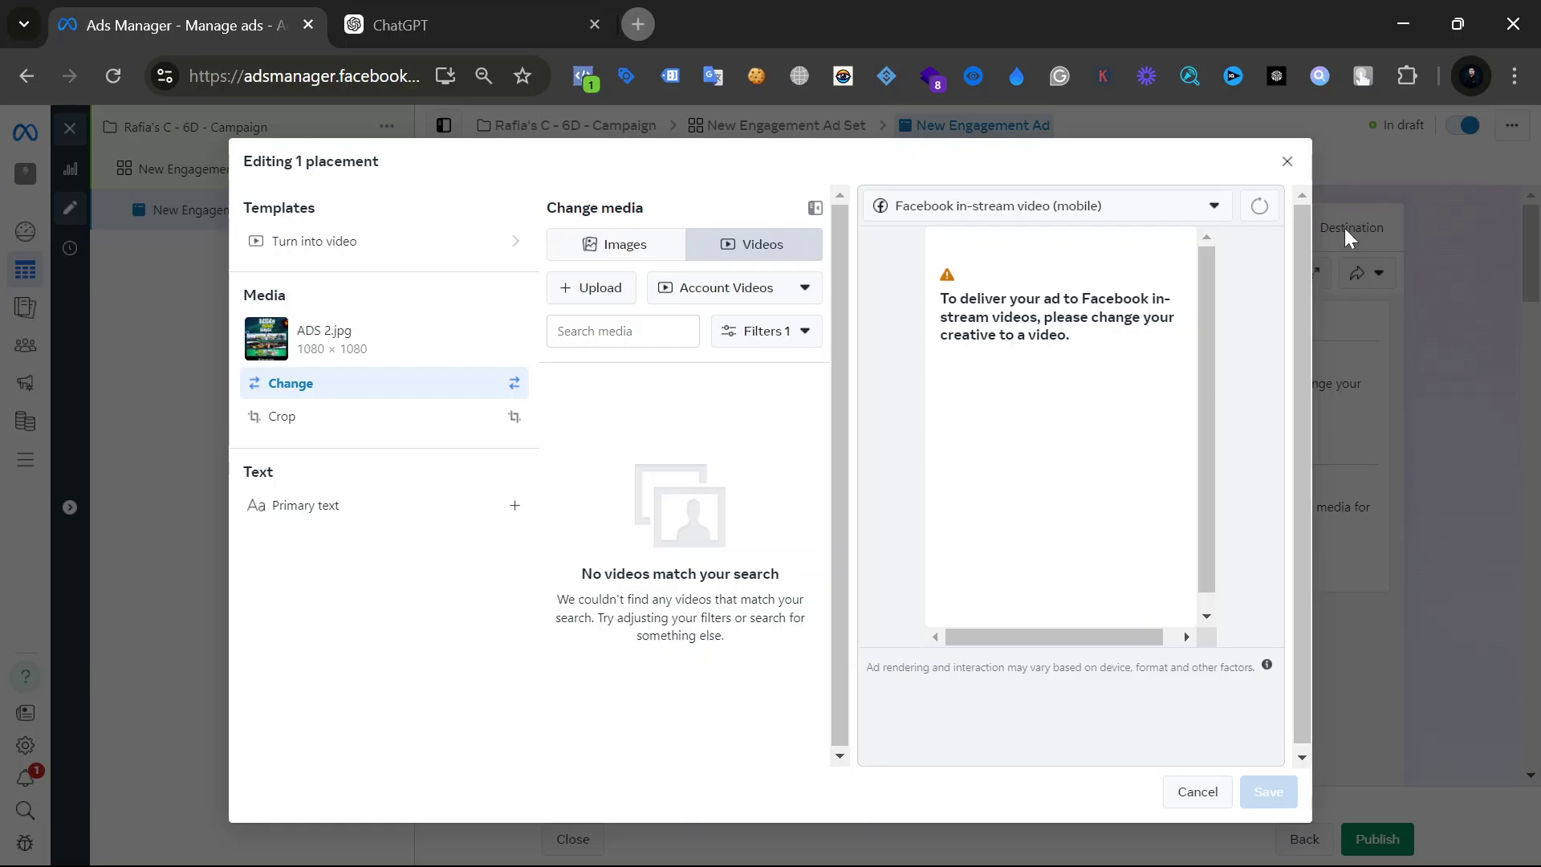
pyautogui.click(1287, 161)
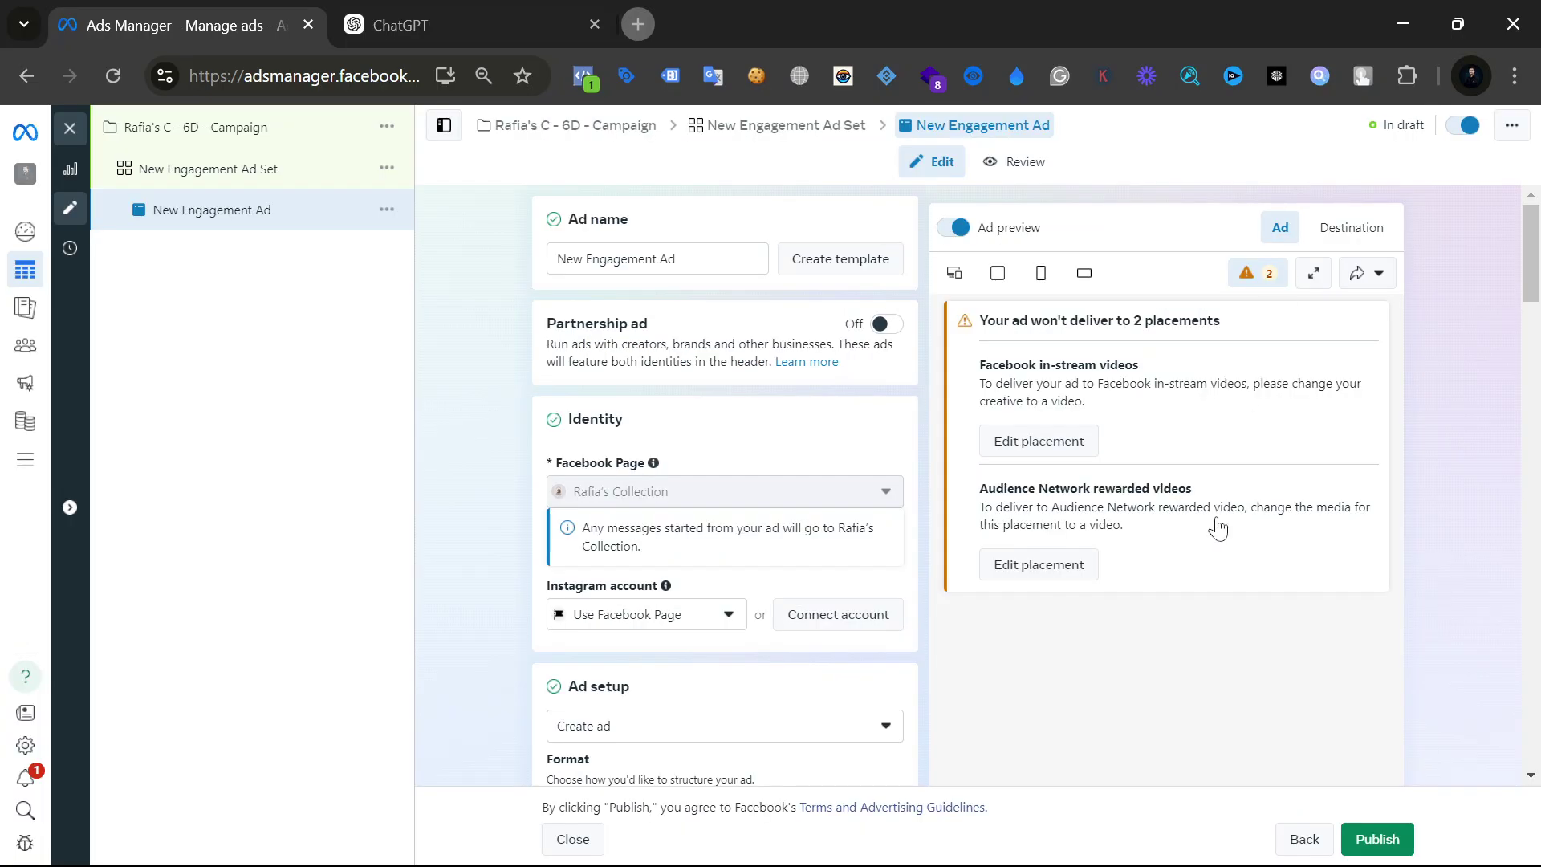
# Open the Audience Network rewarded videos placement for editing and browse for a video to upload, cancelling the file selection.
pyautogui.click(1031, 570)
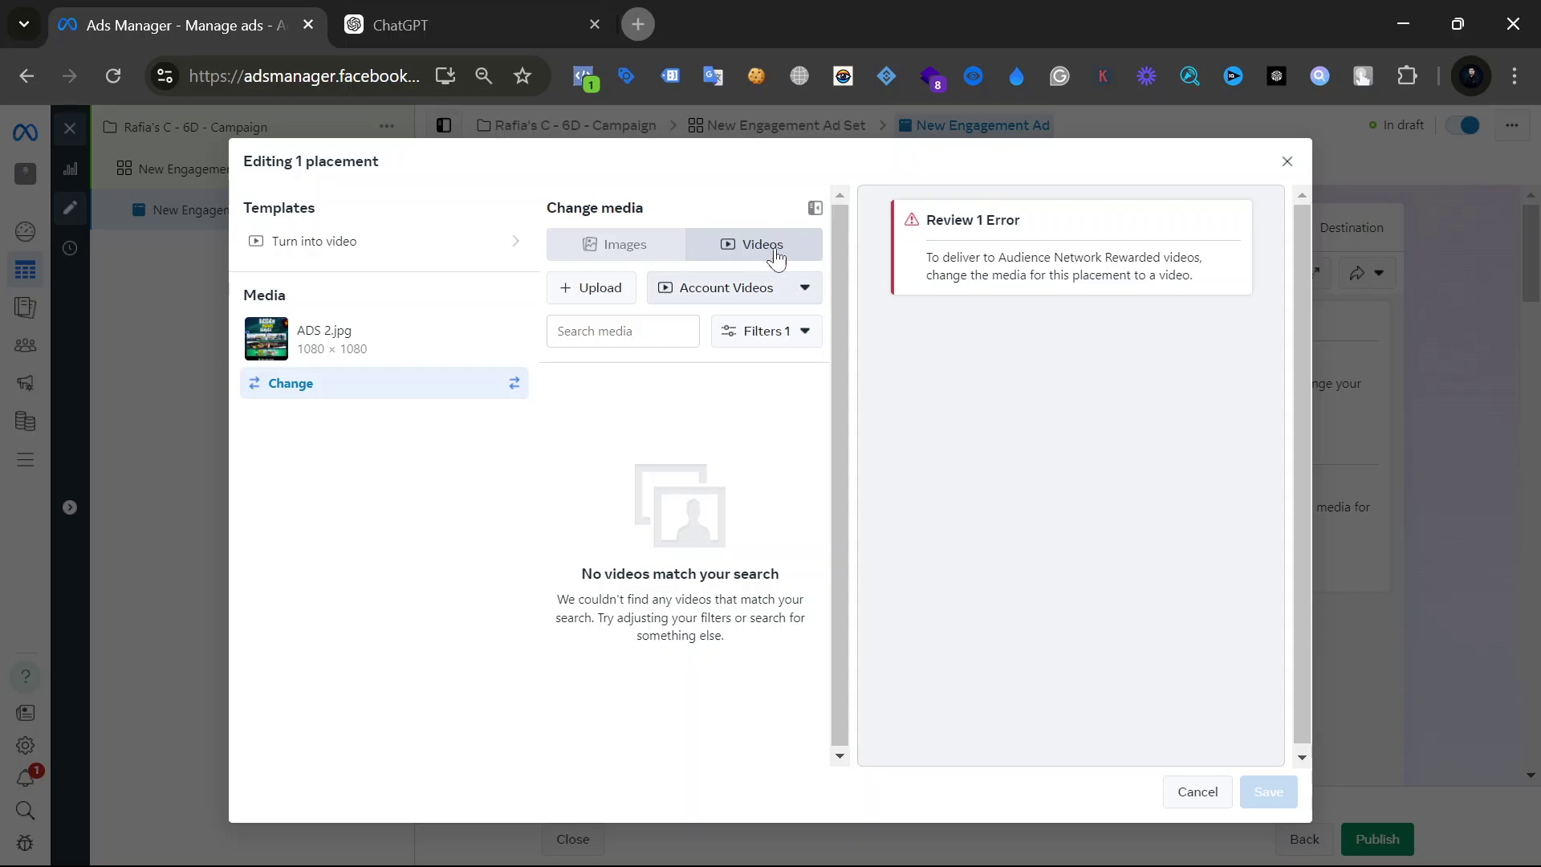
pyautogui.click(610, 298)
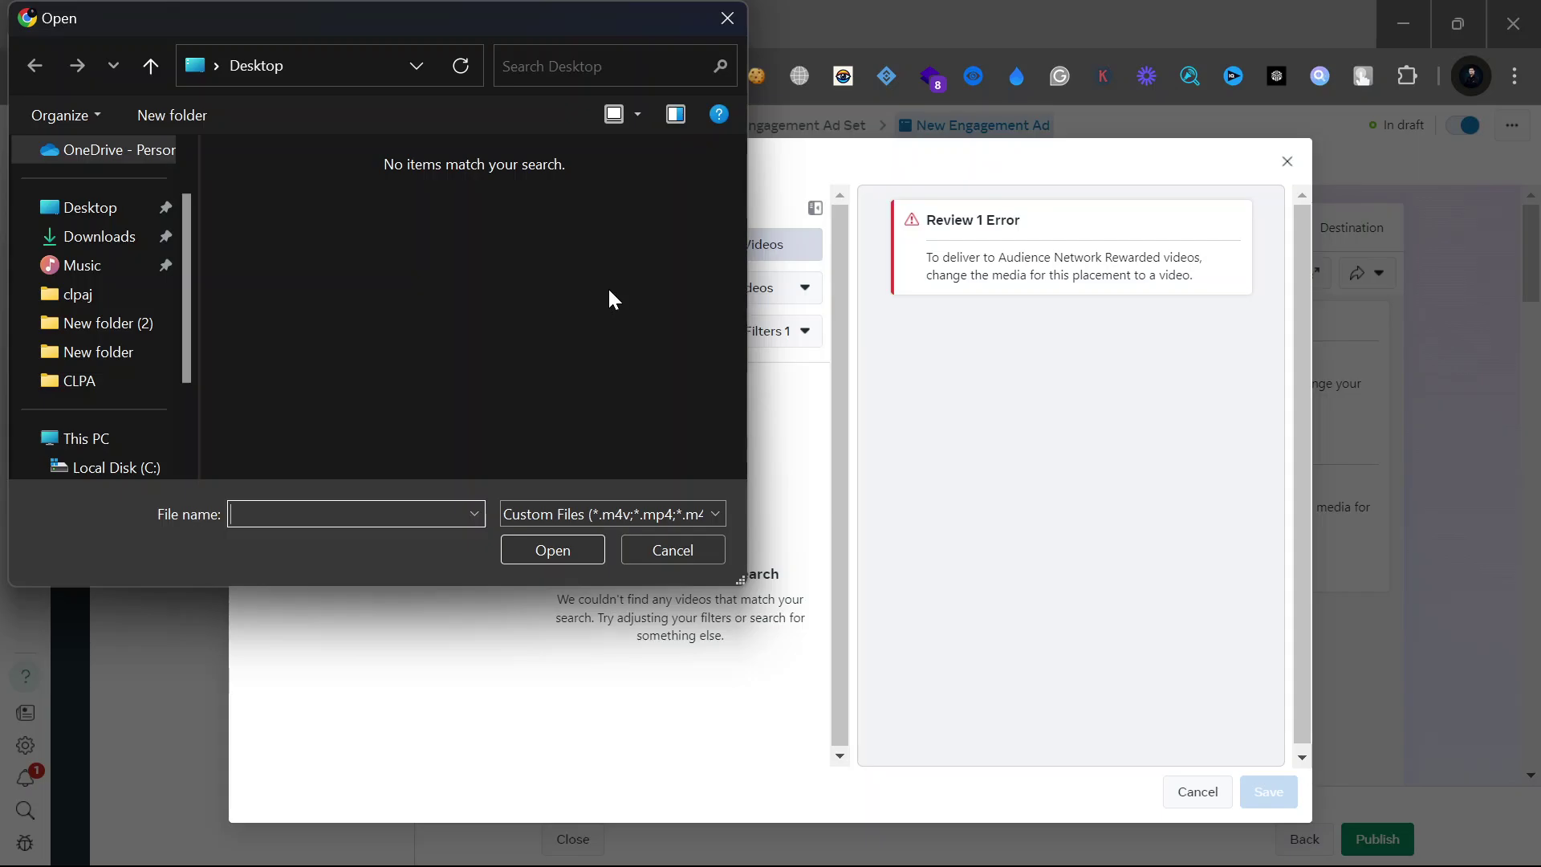
pyautogui.click(732, 8)
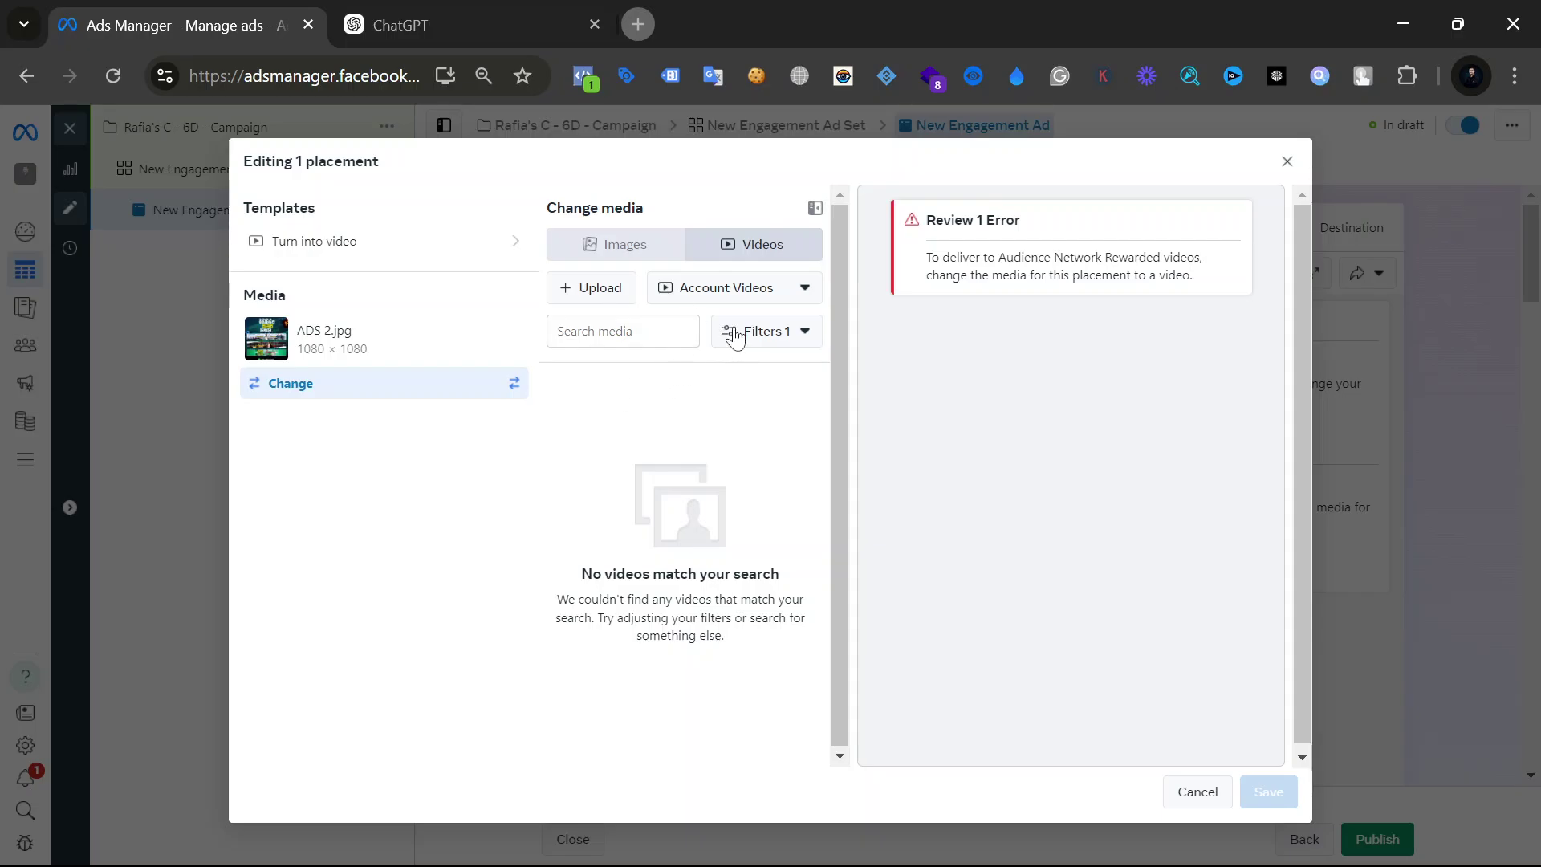
# Close the placement editor without changes and remove the current media from the ad creative.
pyautogui.click(1287, 162)
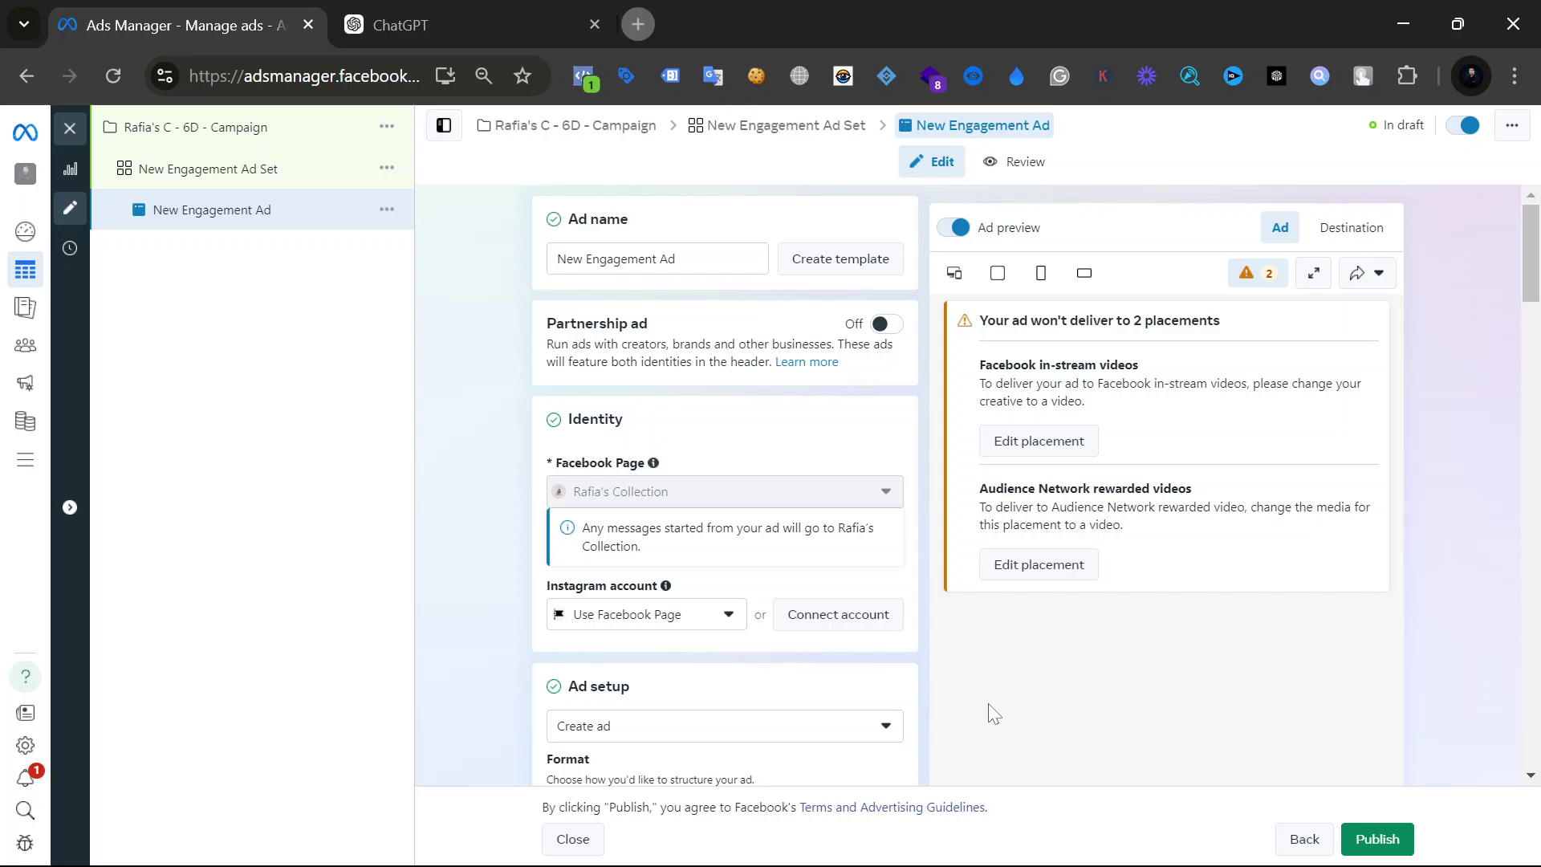
pyautogui.moveTo(589, 488)
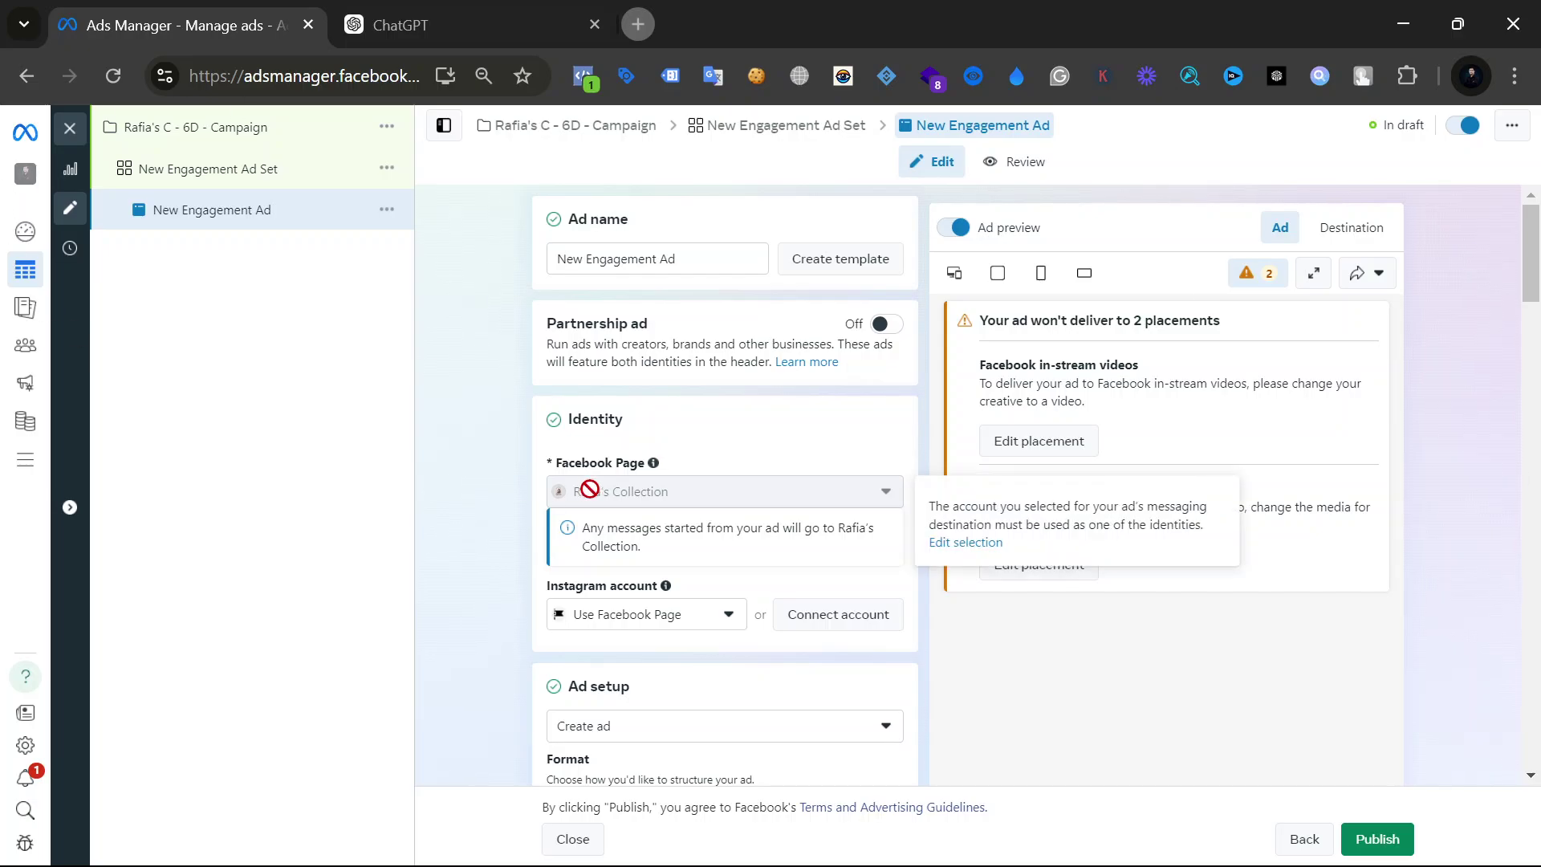
pyautogui.scroll(-1, 588, 489)
pyautogui.scroll(1, 588, 490)
pyautogui.scroll(-5, 598, 491)
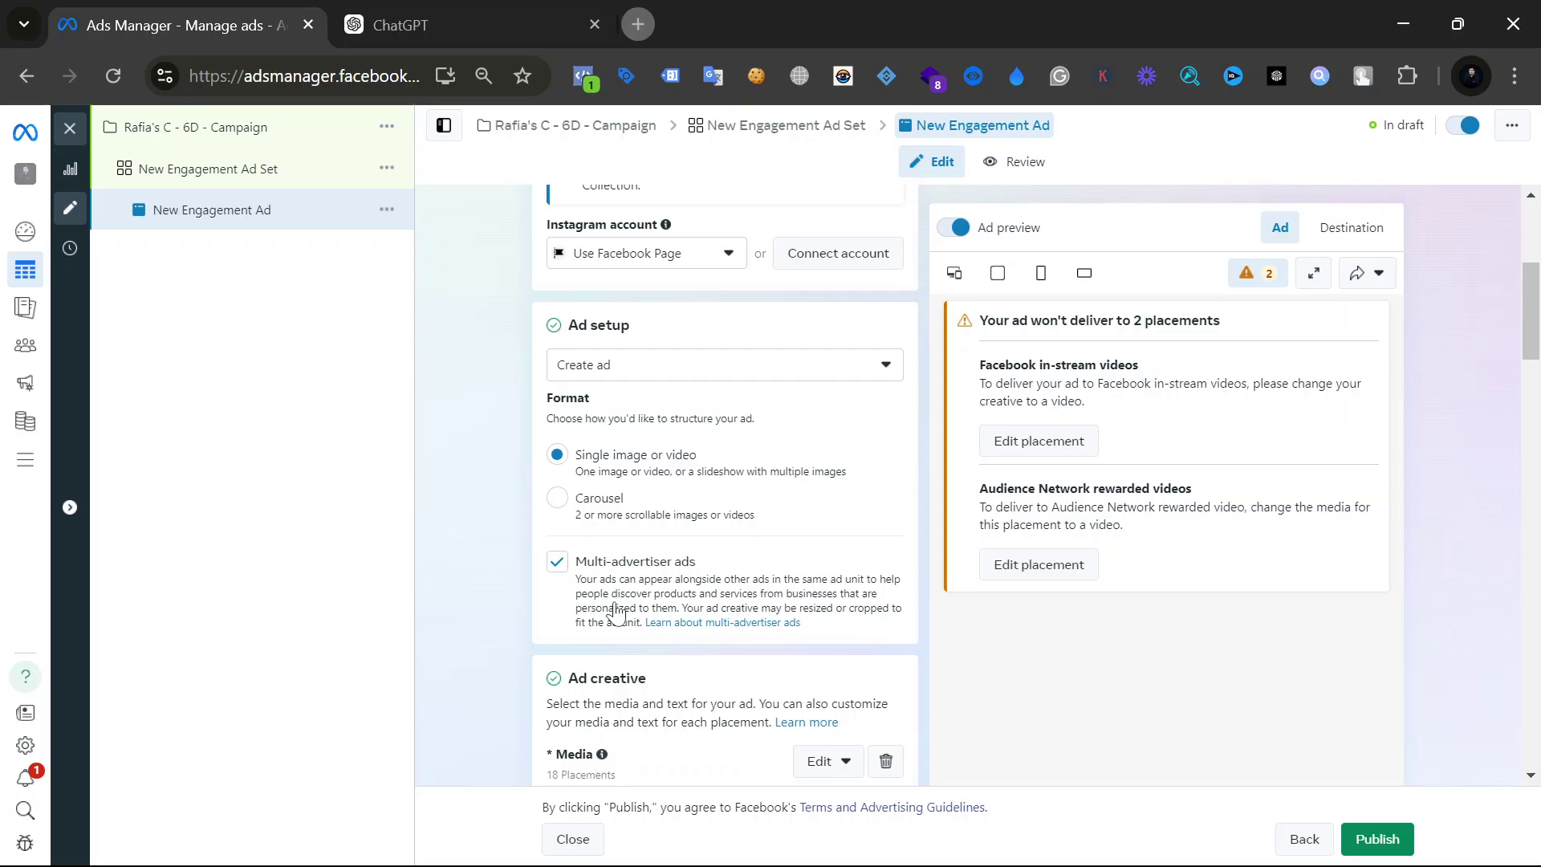
pyautogui.scroll(-2, 614, 609)
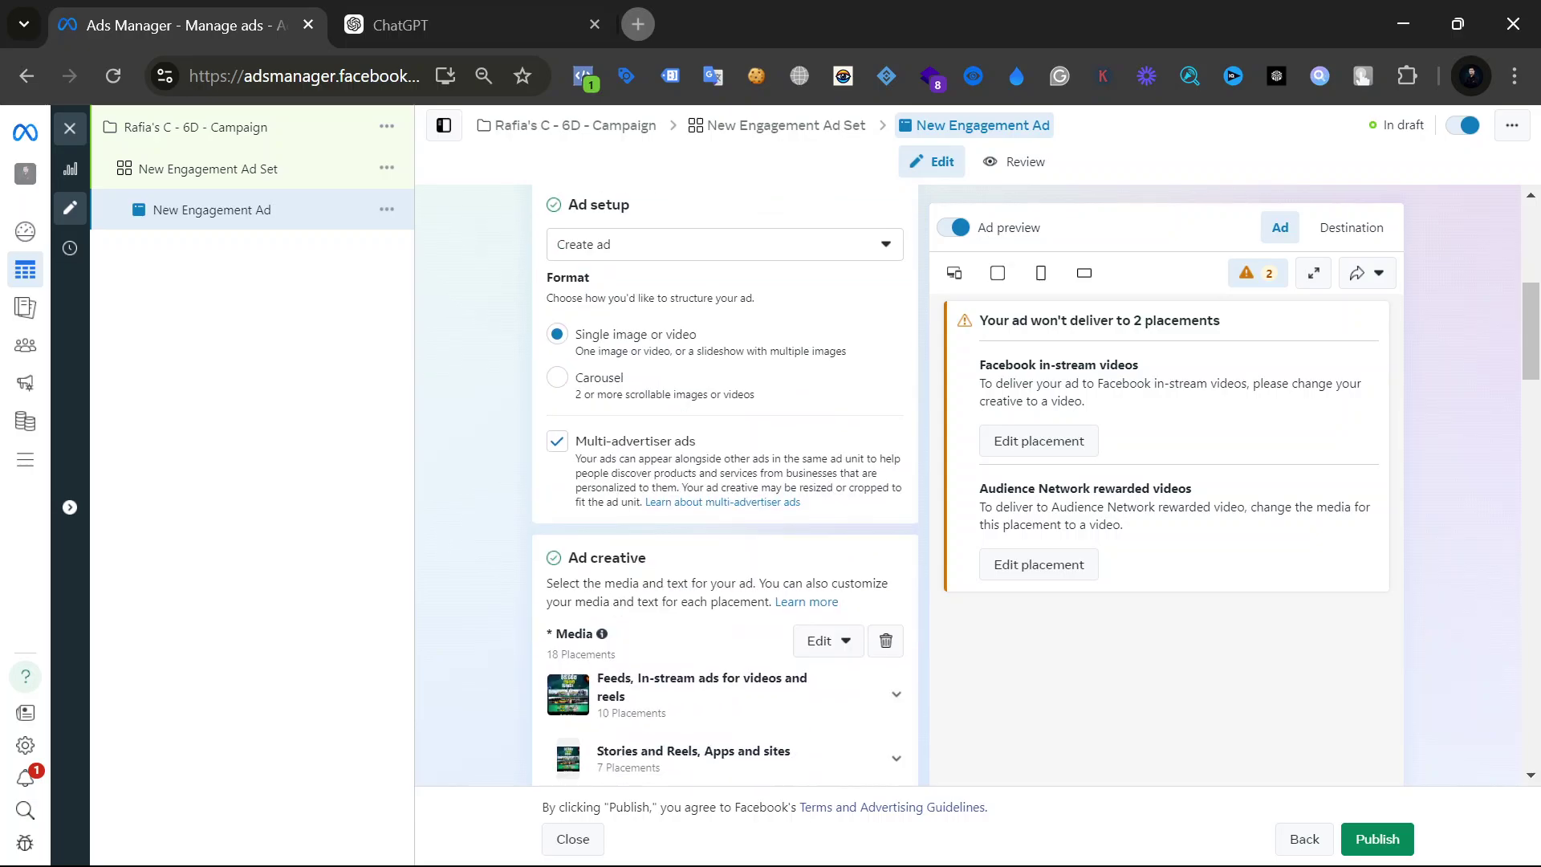
pyautogui.click(884, 639)
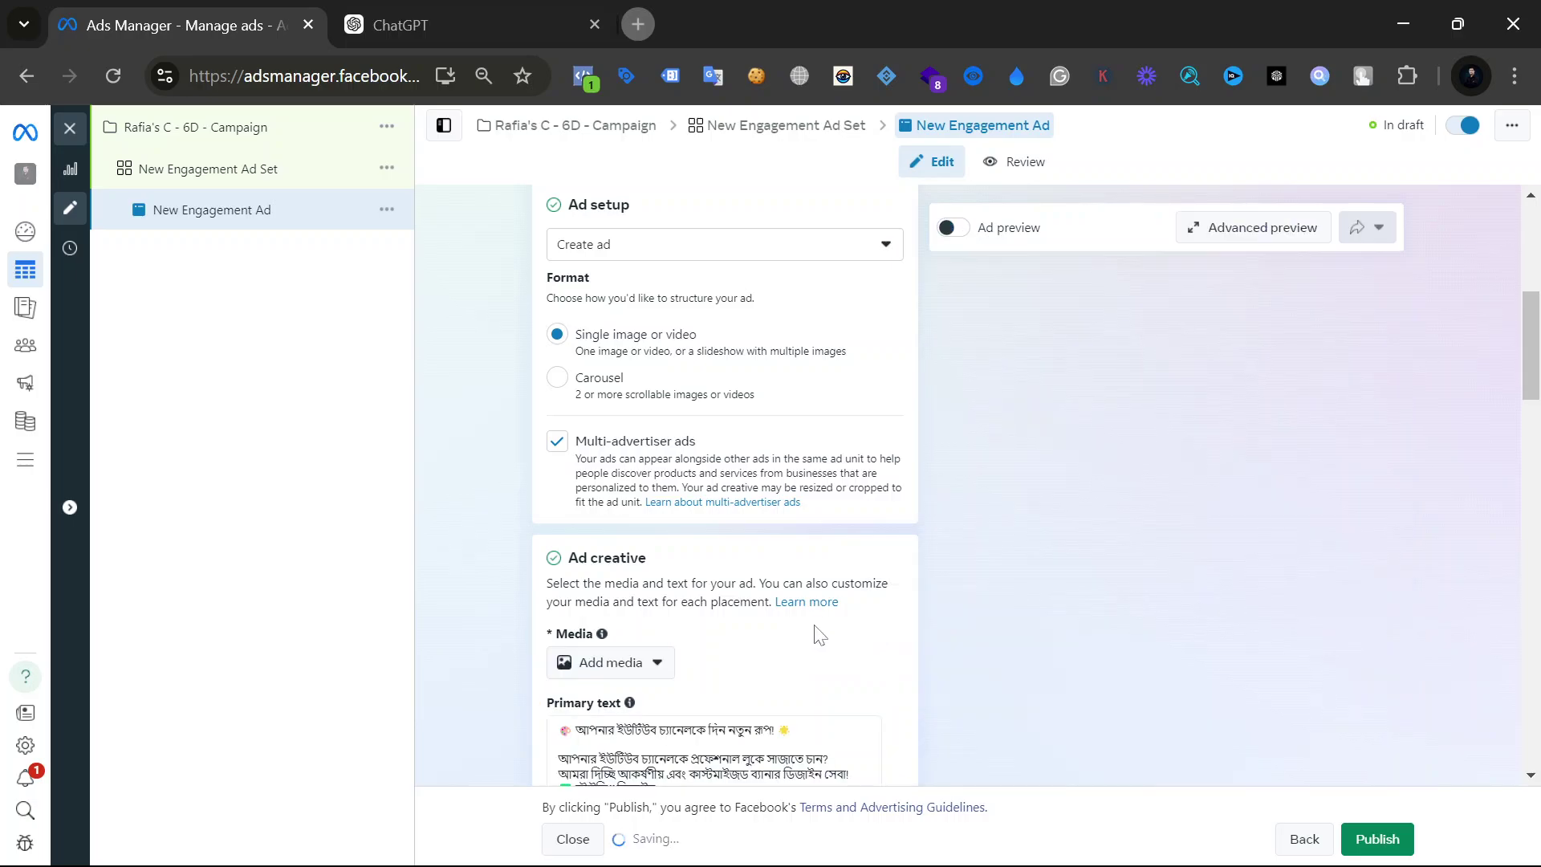
# Open the account video selection for the ad's media, close it without choosing a video and turn on the ad preview.
pyautogui.click(588, 667)
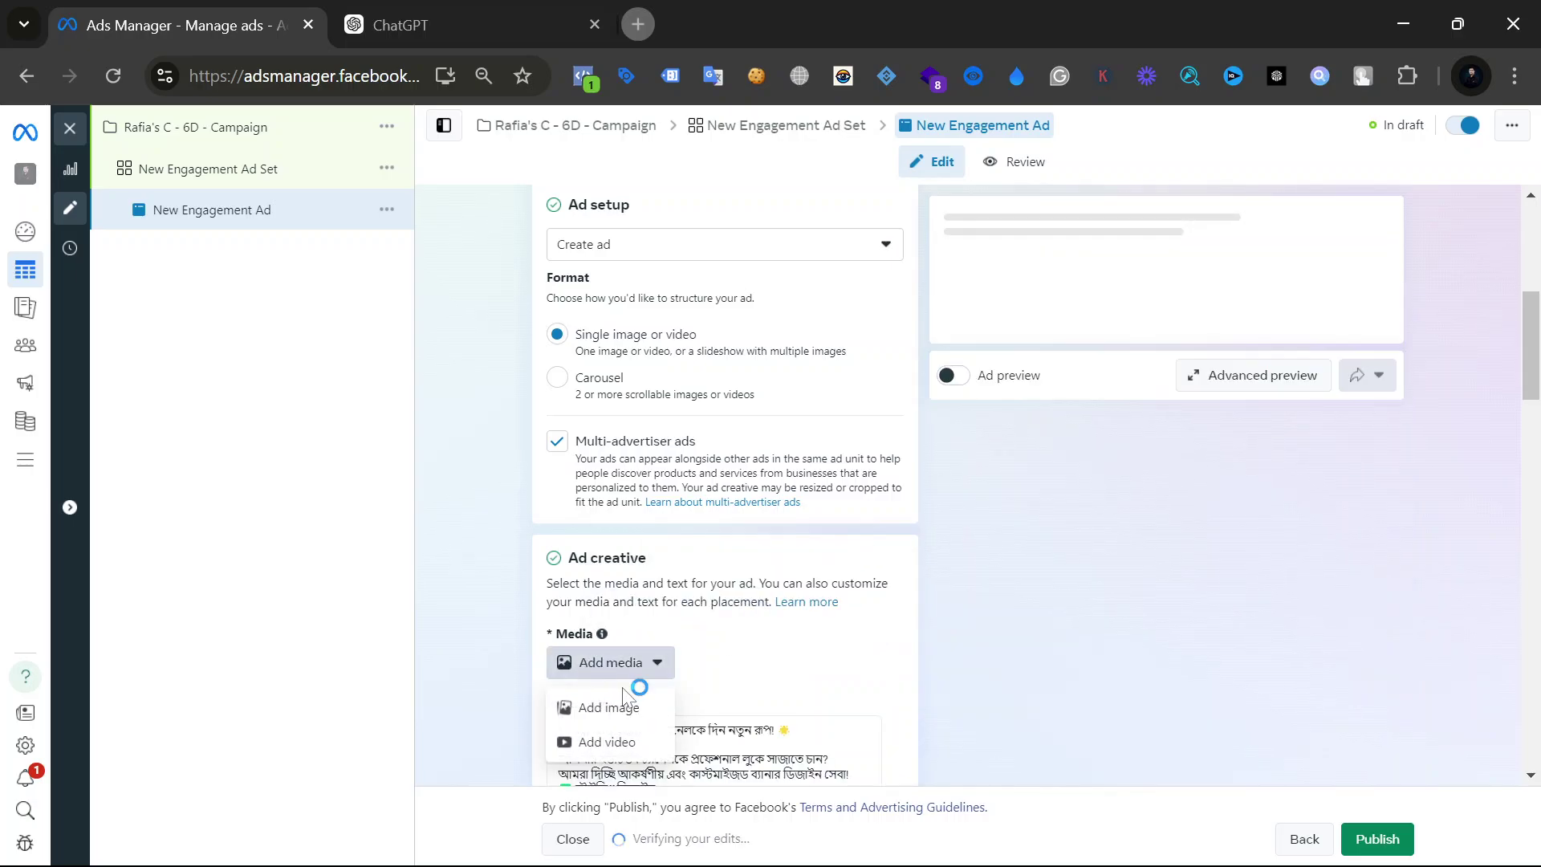
pyautogui.click(612, 742)
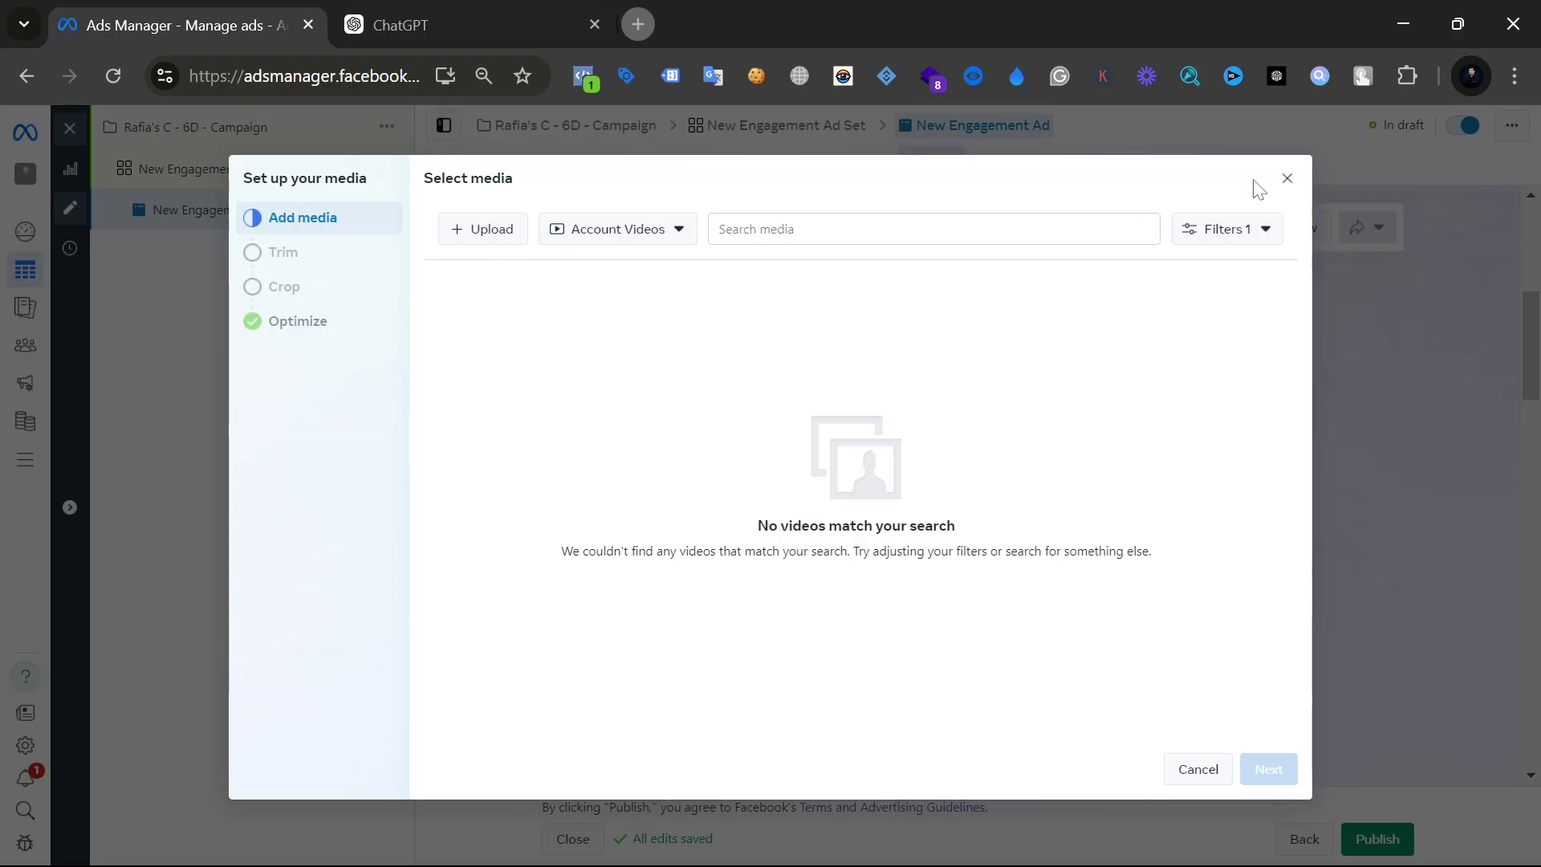
pyautogui.click(1280, 183)
pyautogui.scroll(-2, 687, 474)
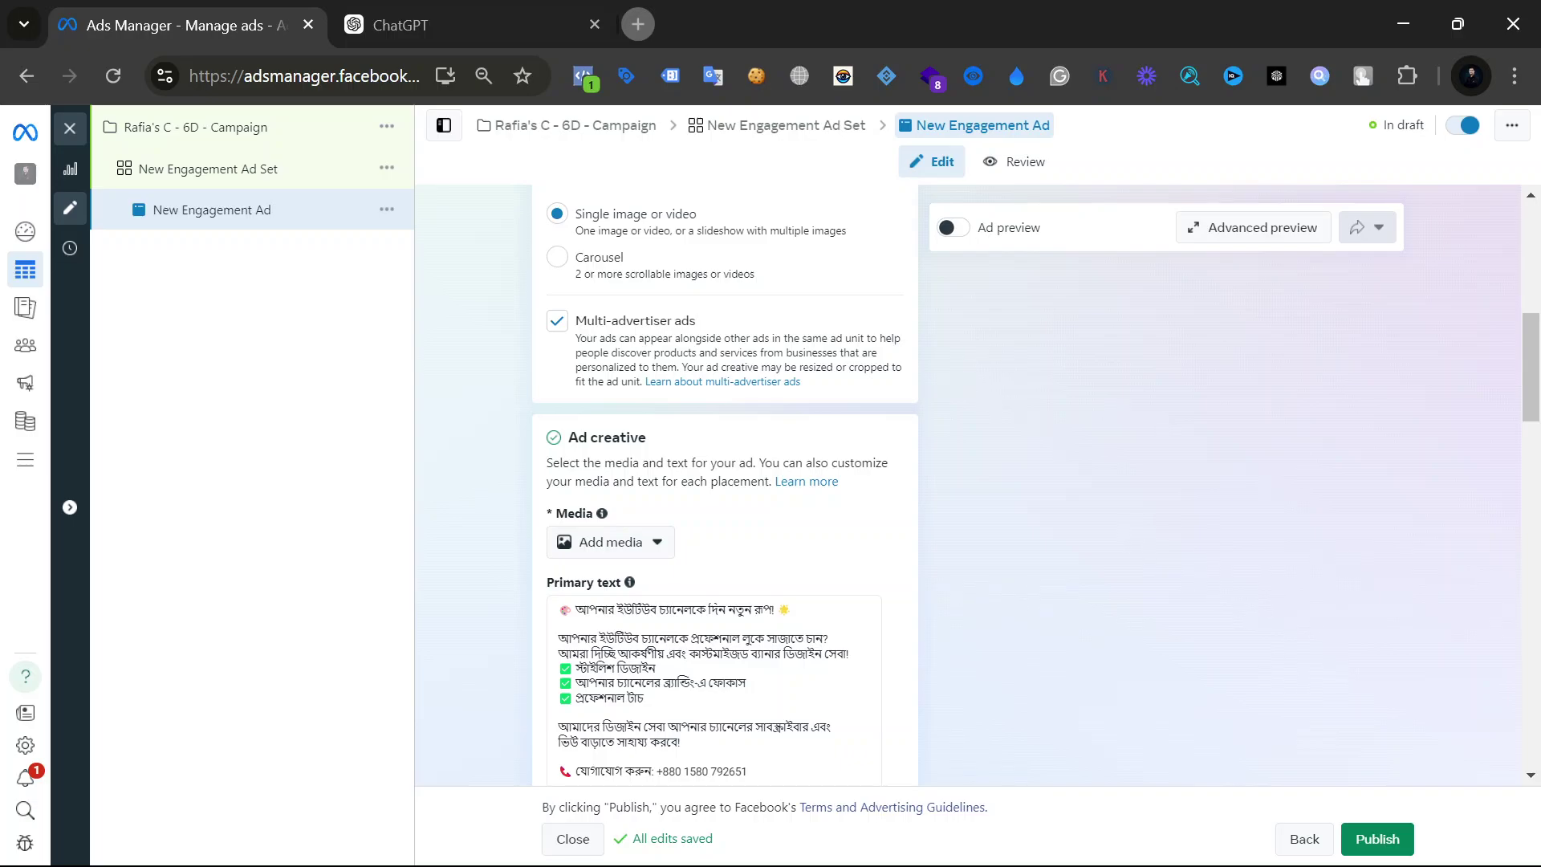
pyautogui.click(956, 229)
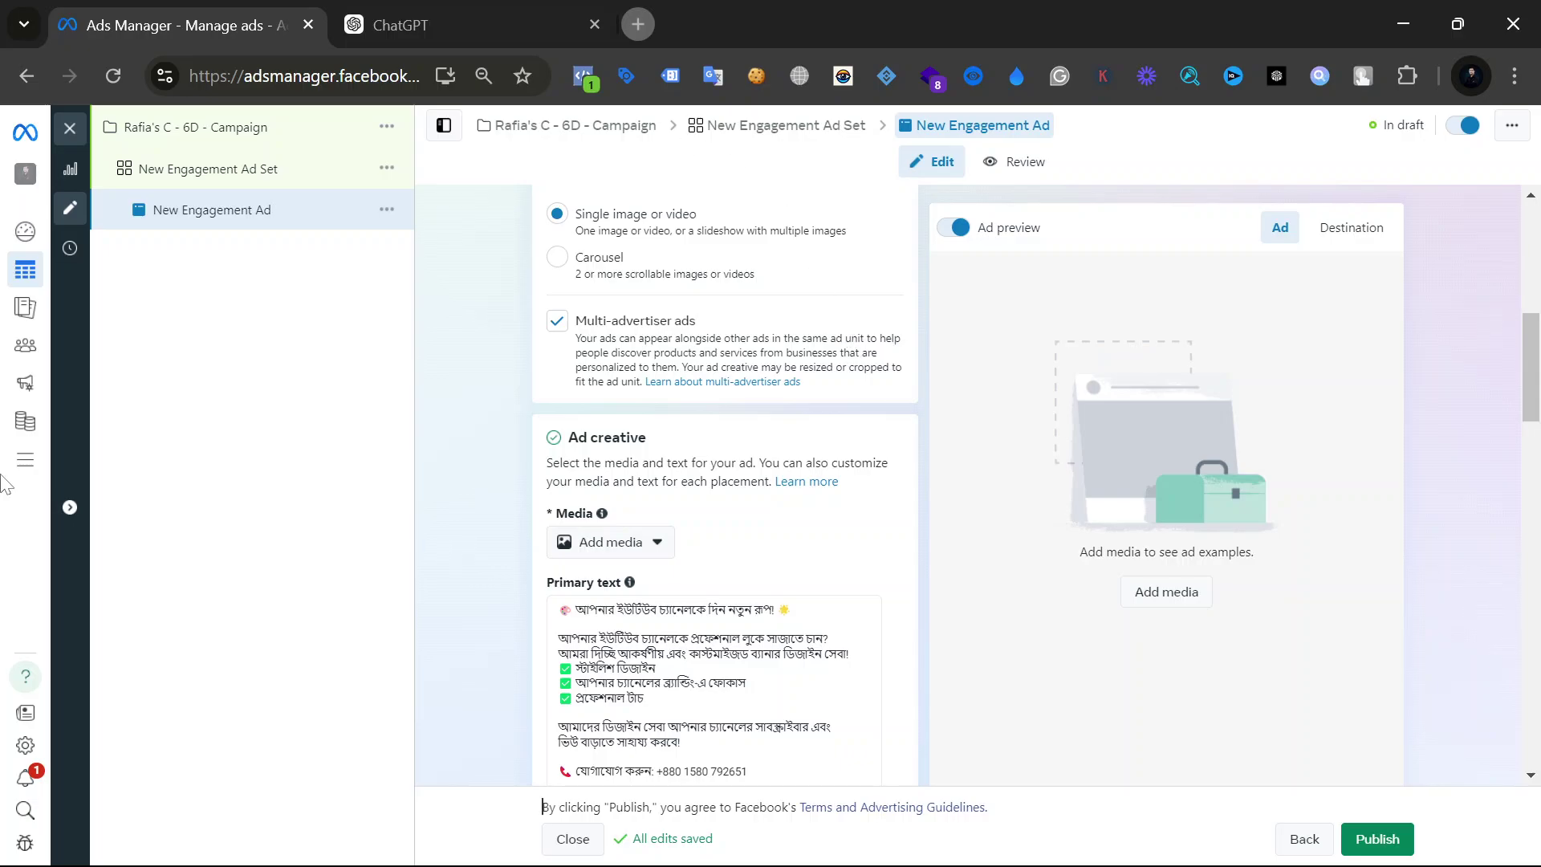
# Change the ad setup from creating an ad to Use existing post, keeping that option after reviewing the alternatives.
pyautogui.scroll(4, 564, 521)
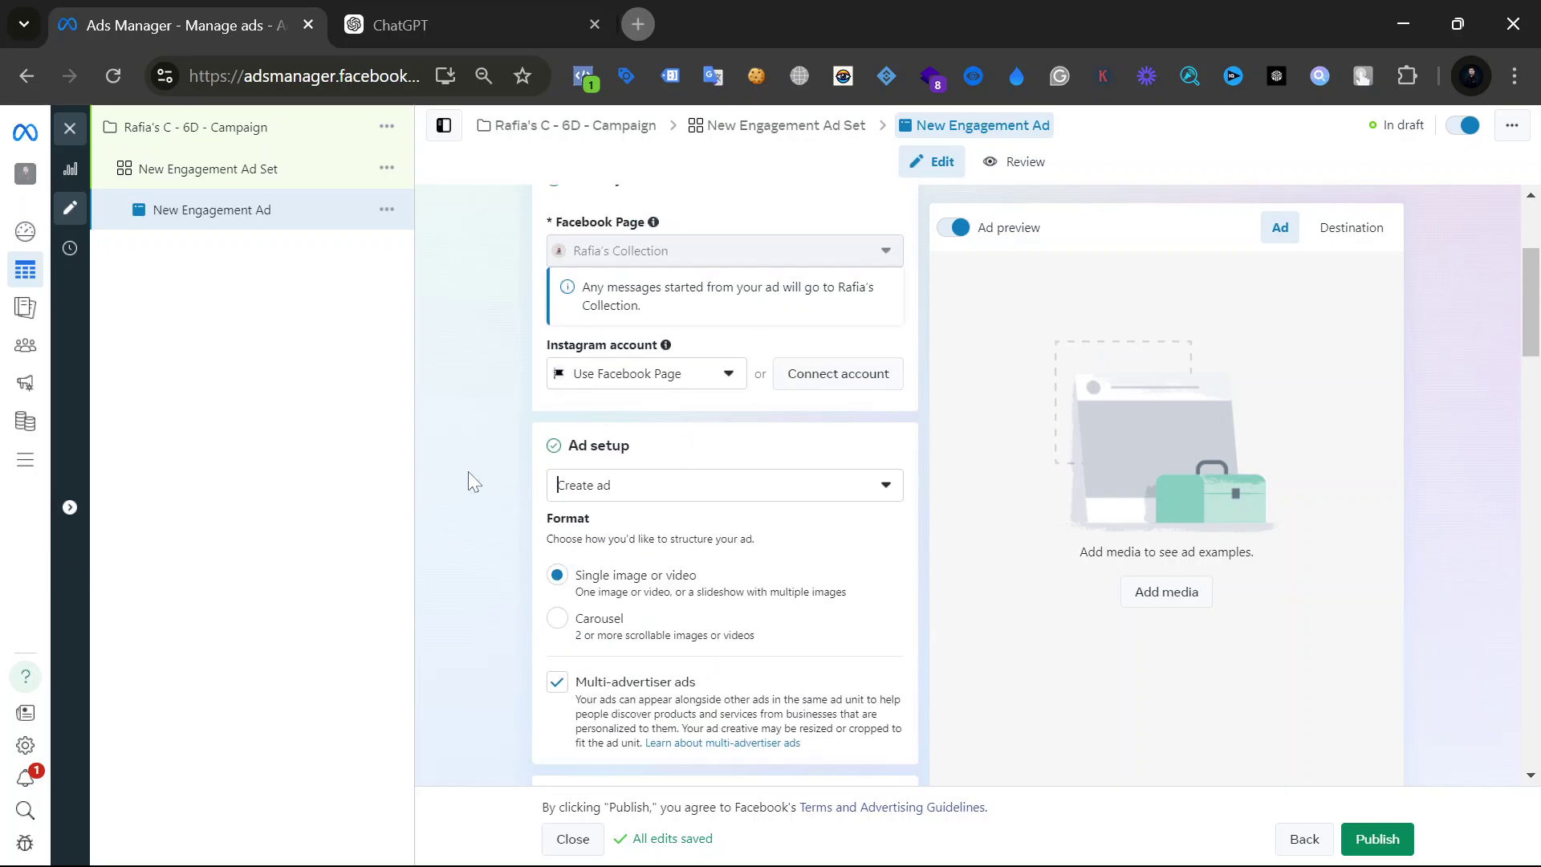
pyautogui.click(610, 497)
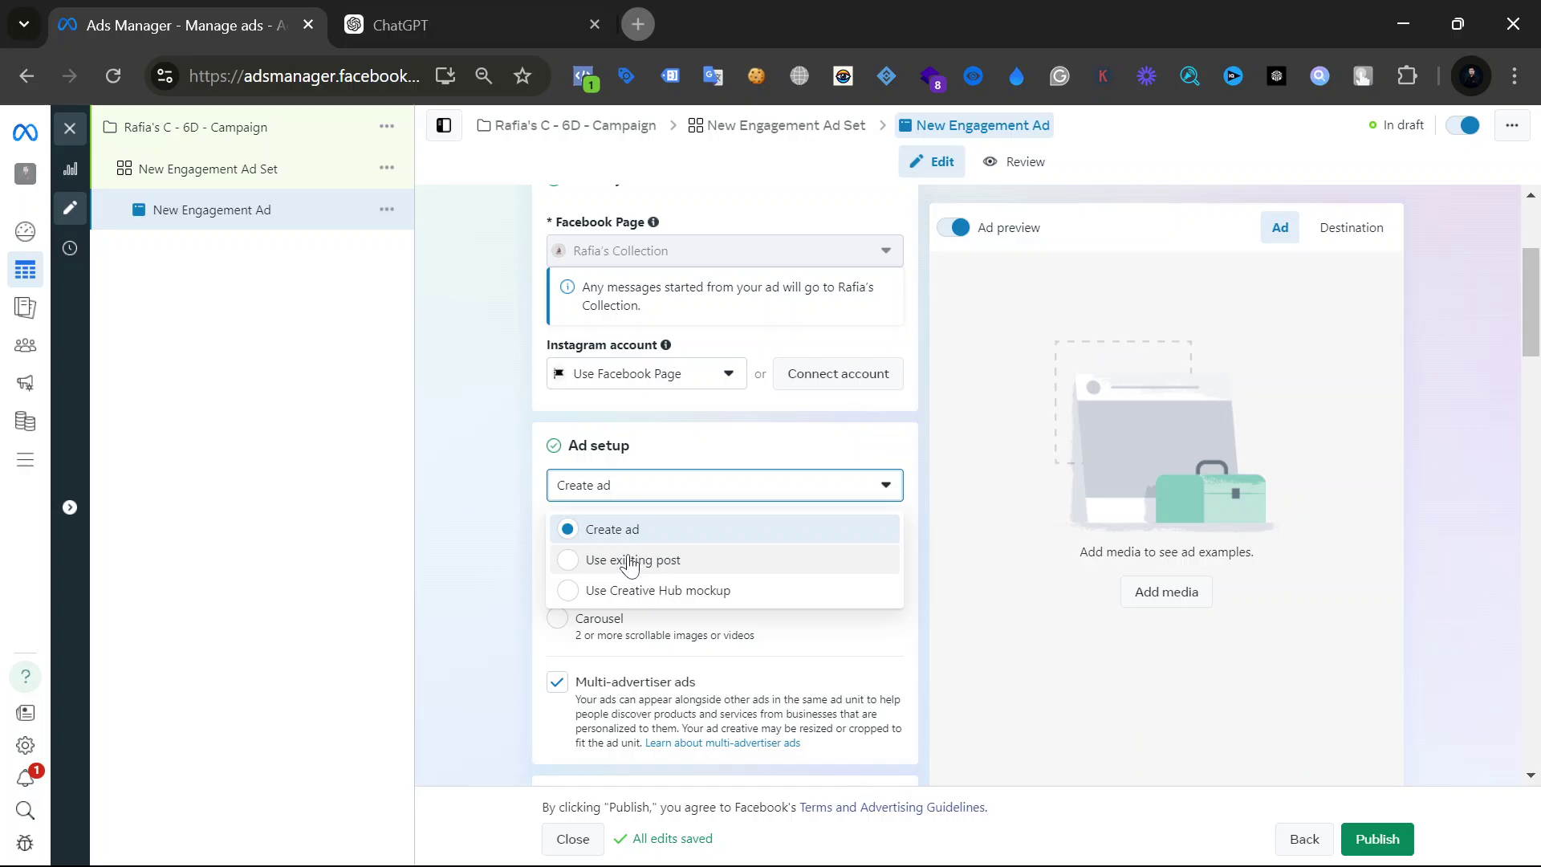
pyautogui.moveTo(626, 560); pyautogui.dragTo(639, 561)
pyautogui.scroll(-2, 548, 553)
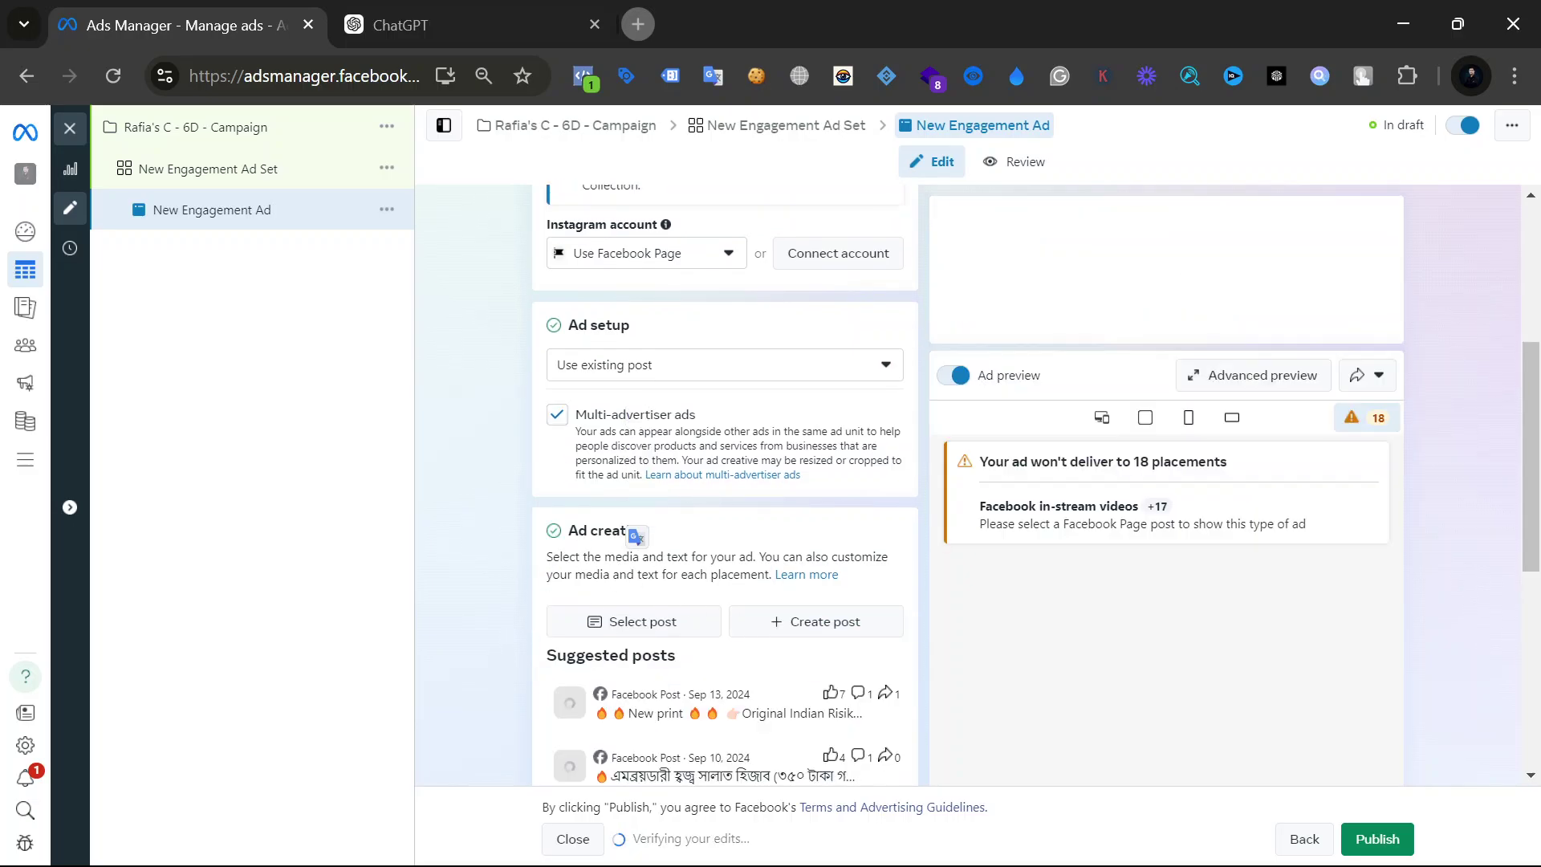
pyautogui.moveTo(568, 531); pyautogui.dragTo(666, 531)
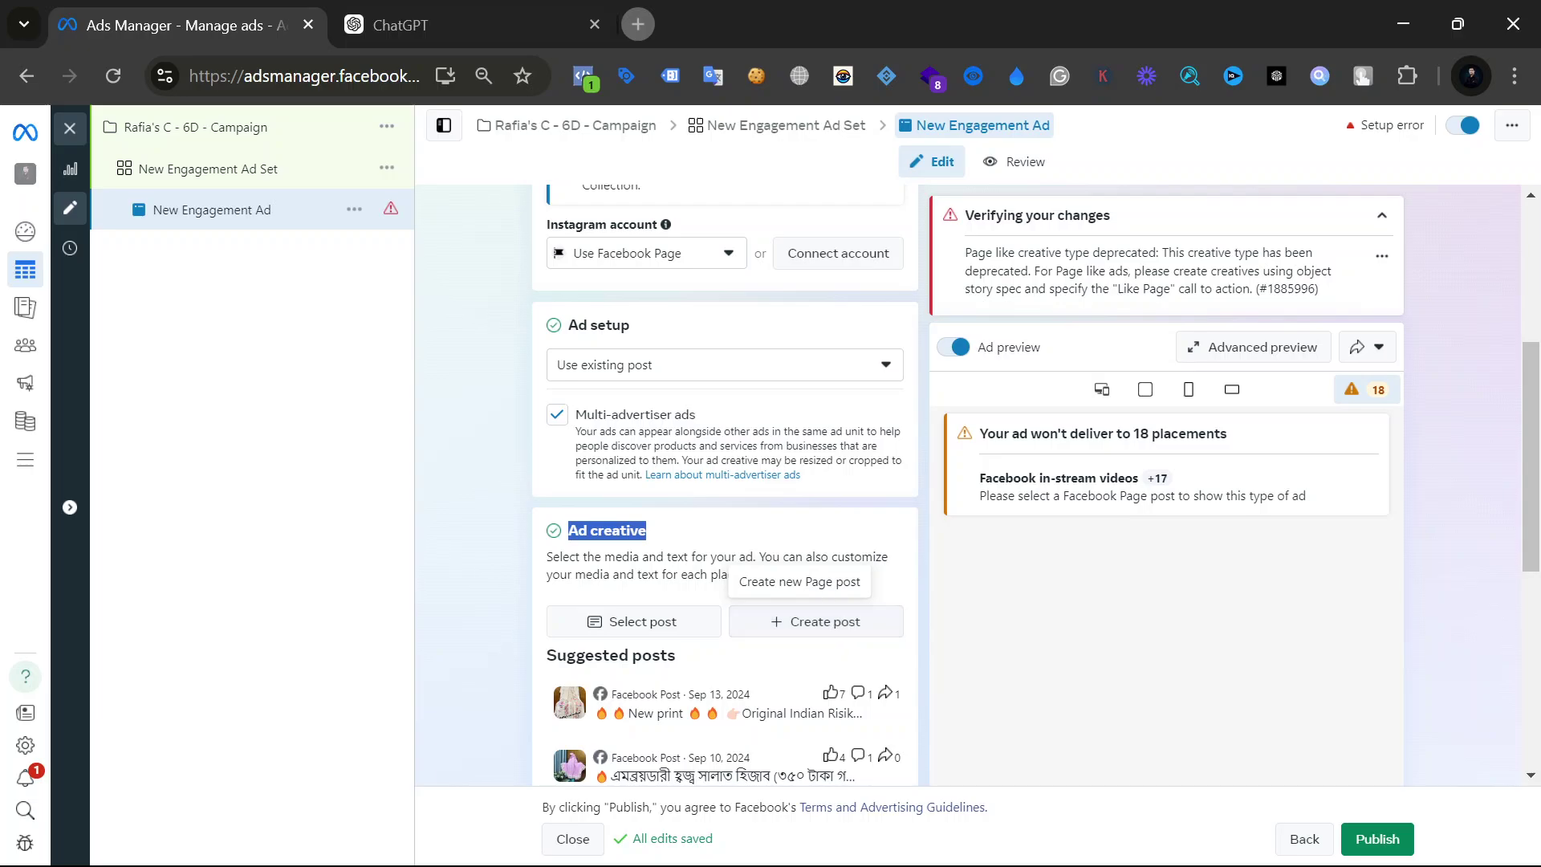
pyautogui.click(637, 361)
pyautogui.click(636, 363)
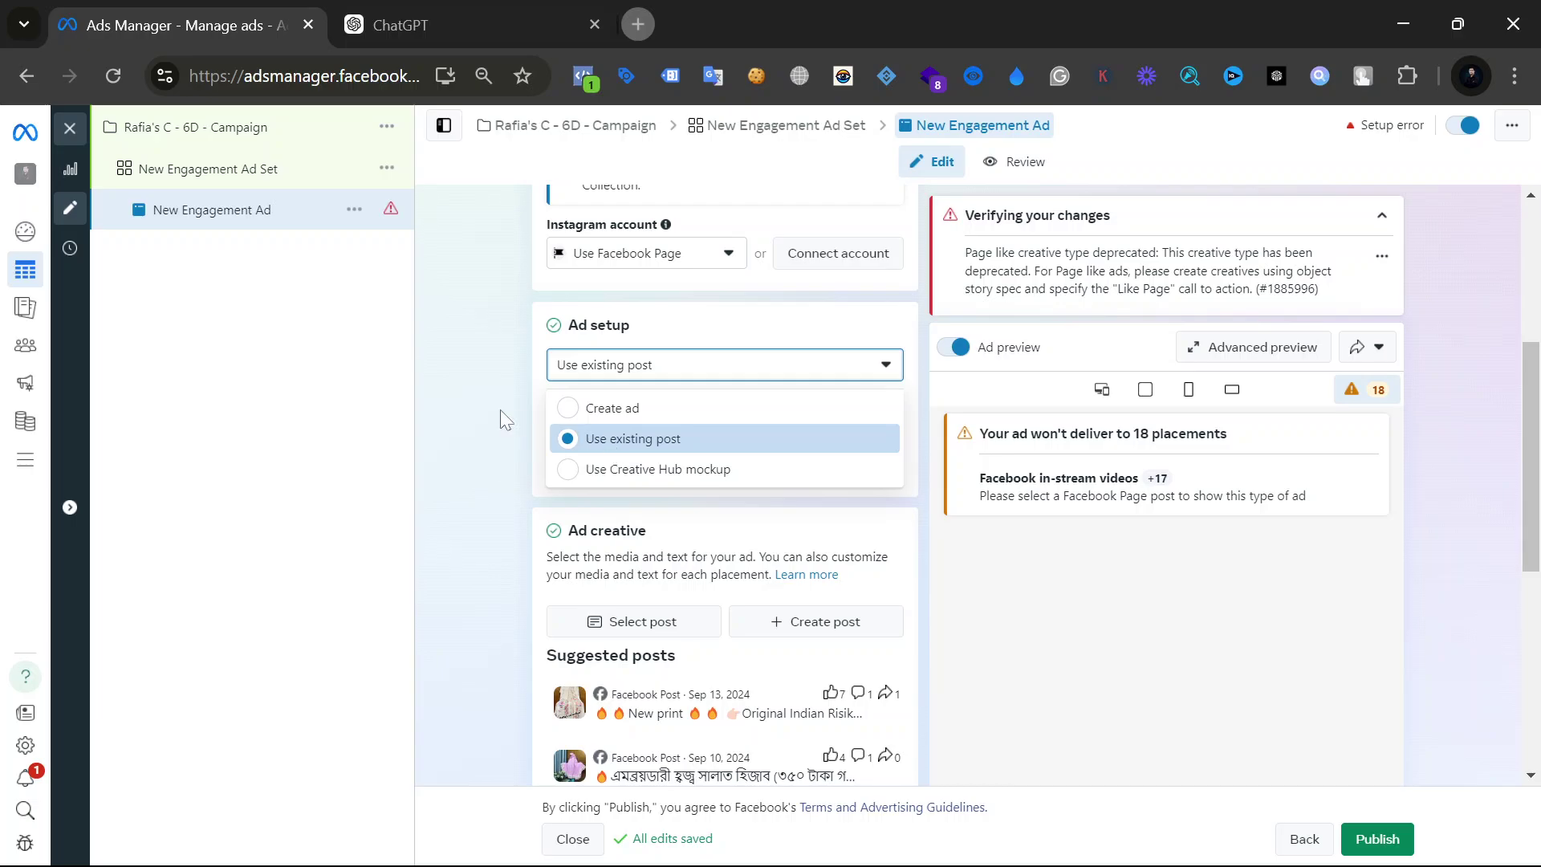
pyautogui.click(441, 491)
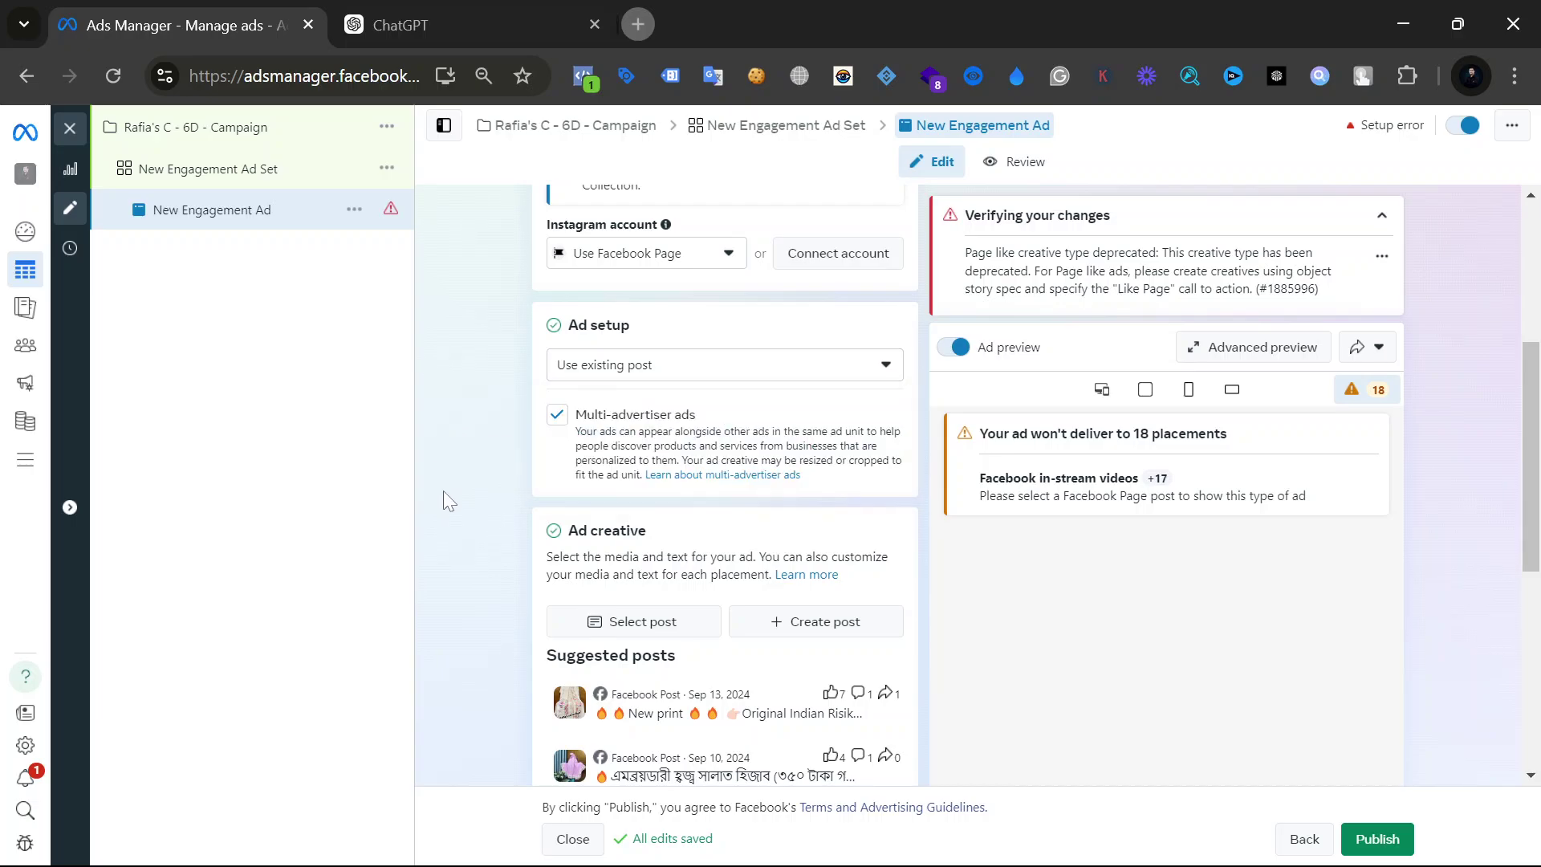
# Choose the Facebook album post dated Sep 17, 2024 as the ad's existing post.
pyautogui.click(626, 629)
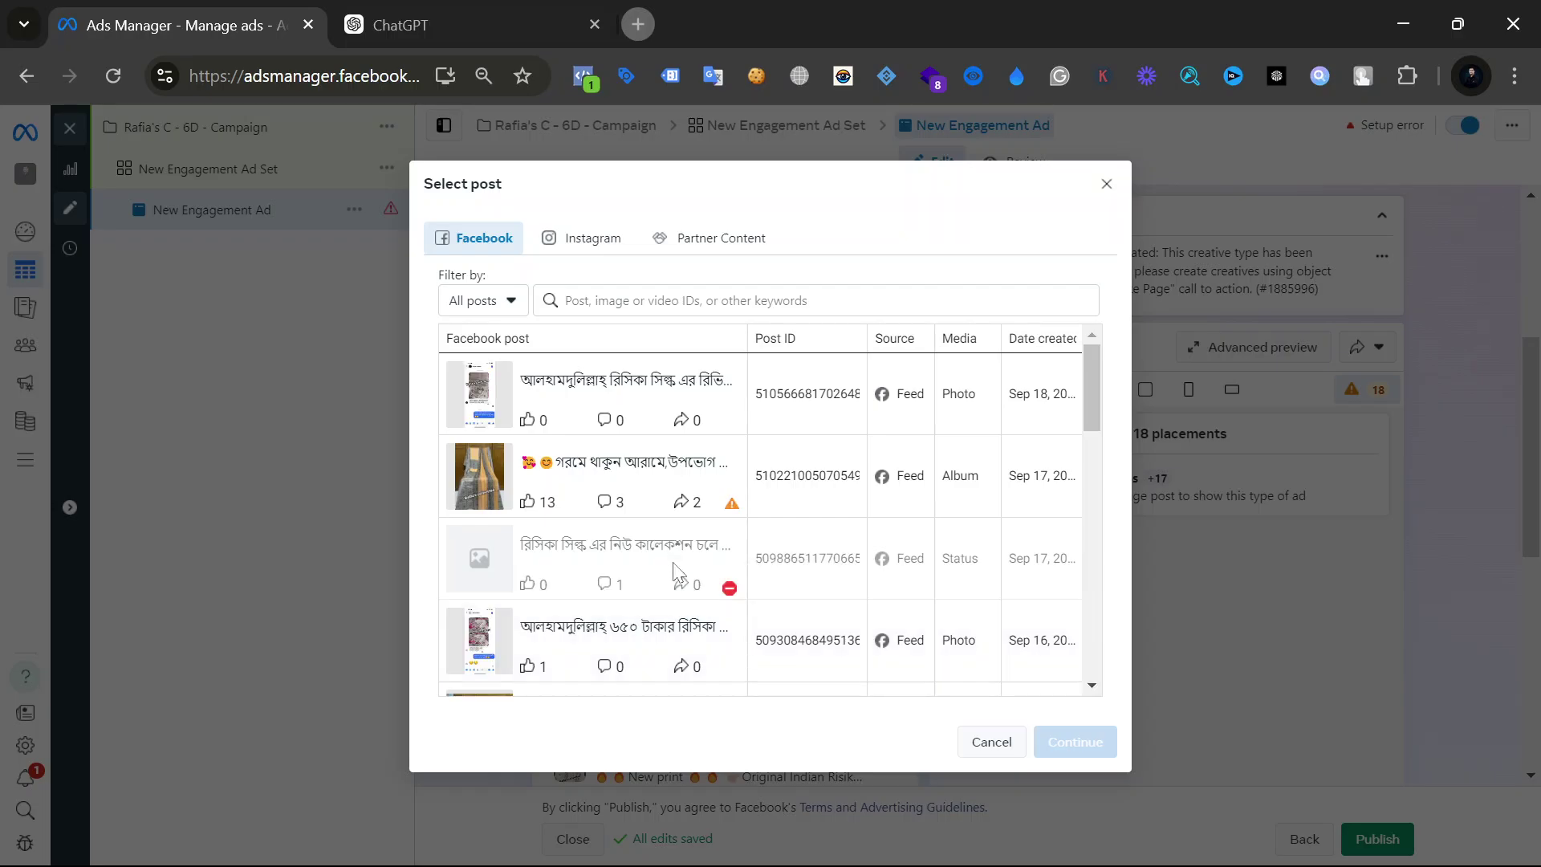
pyautogui.scroll(-3, 674, 569)
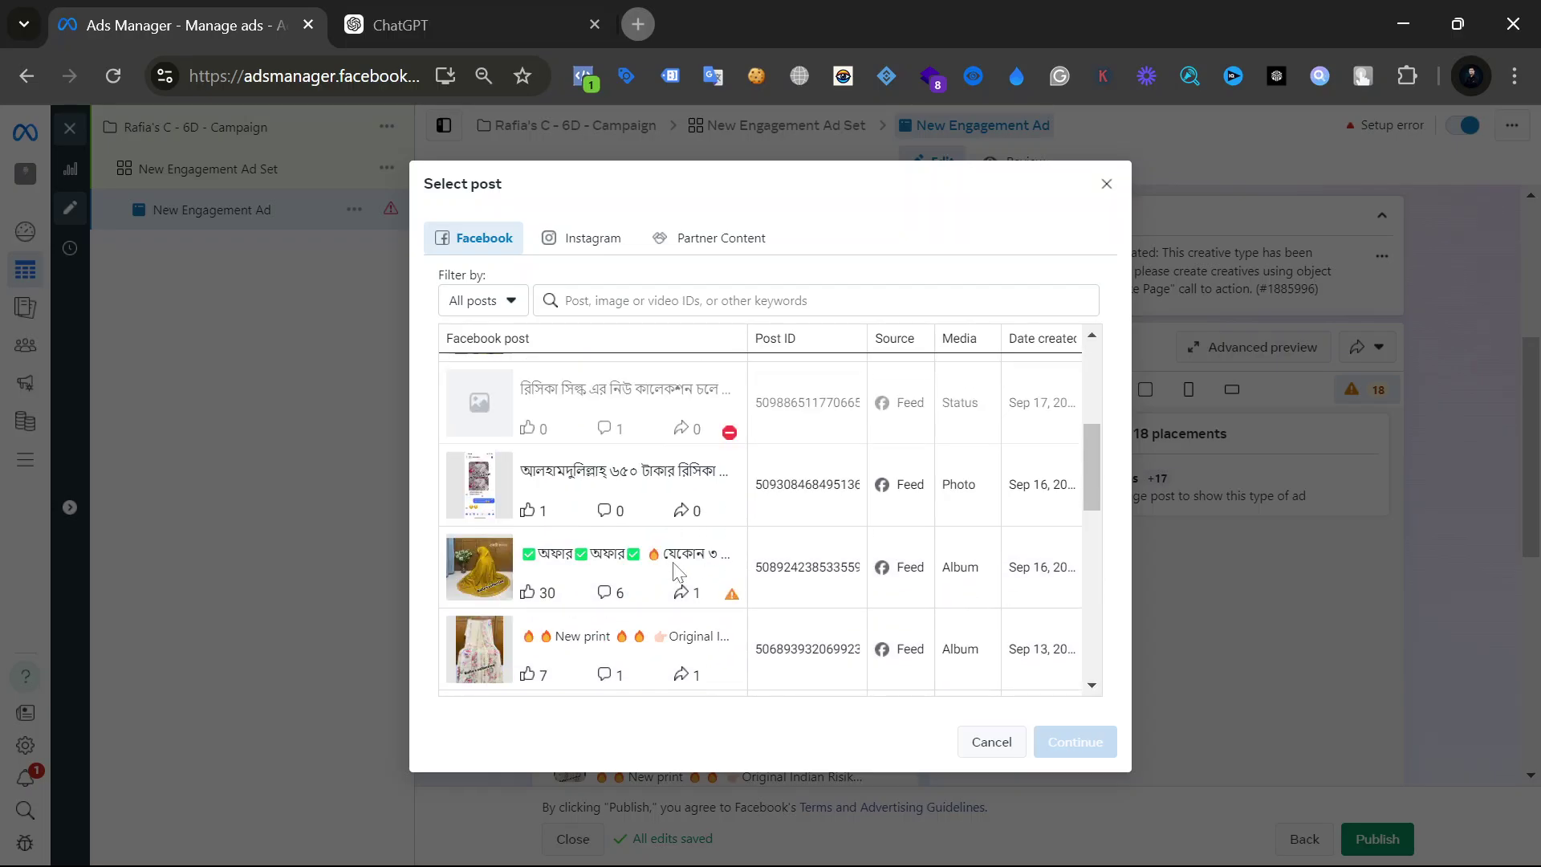
pyautogui.scroll(3, 674, 570)
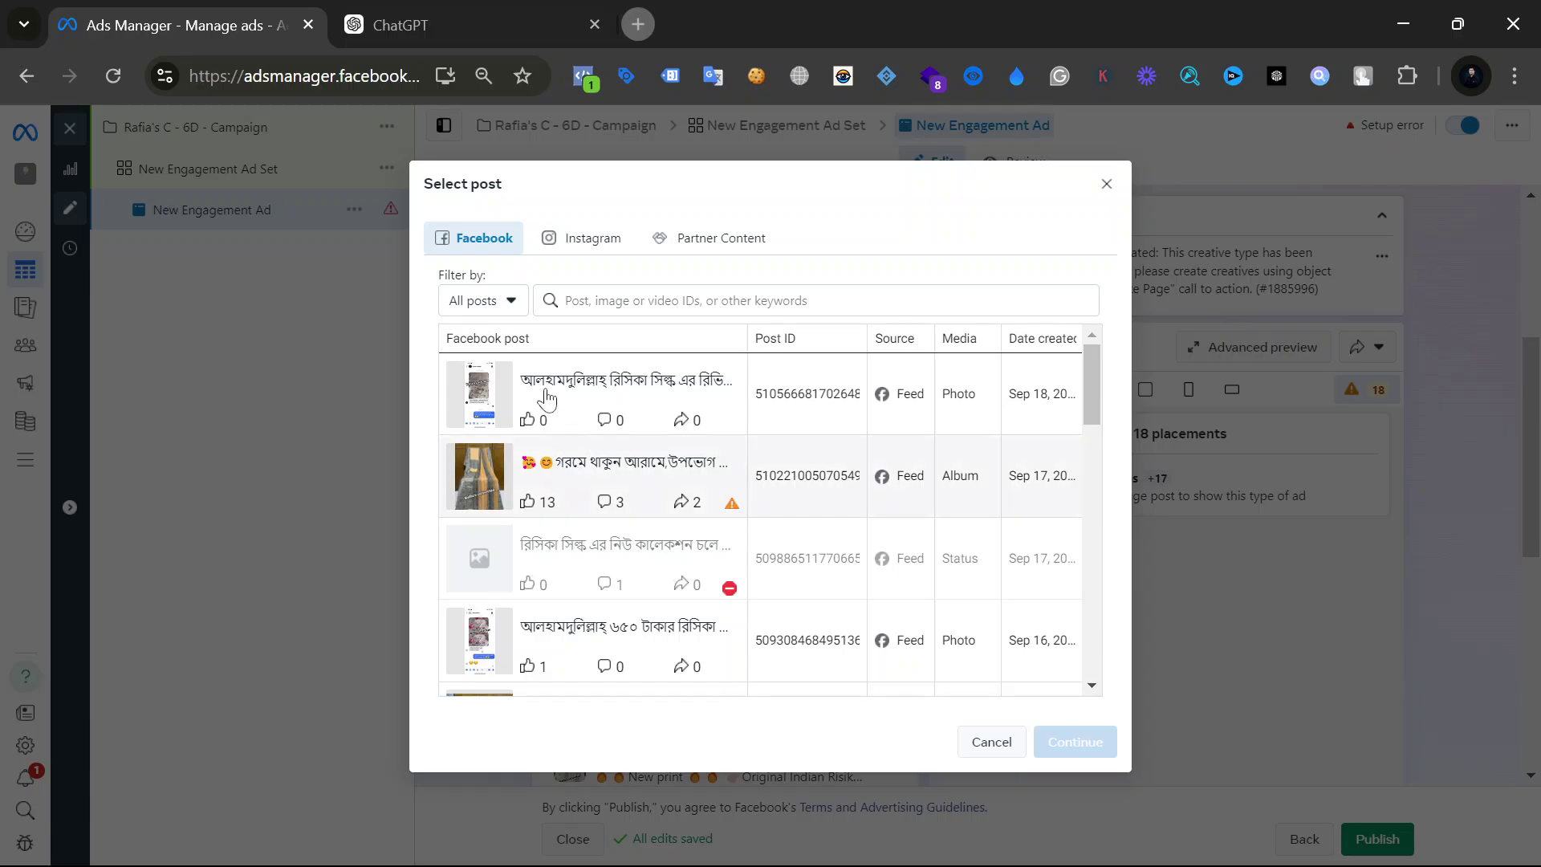
pyautogui.click(575, 471)
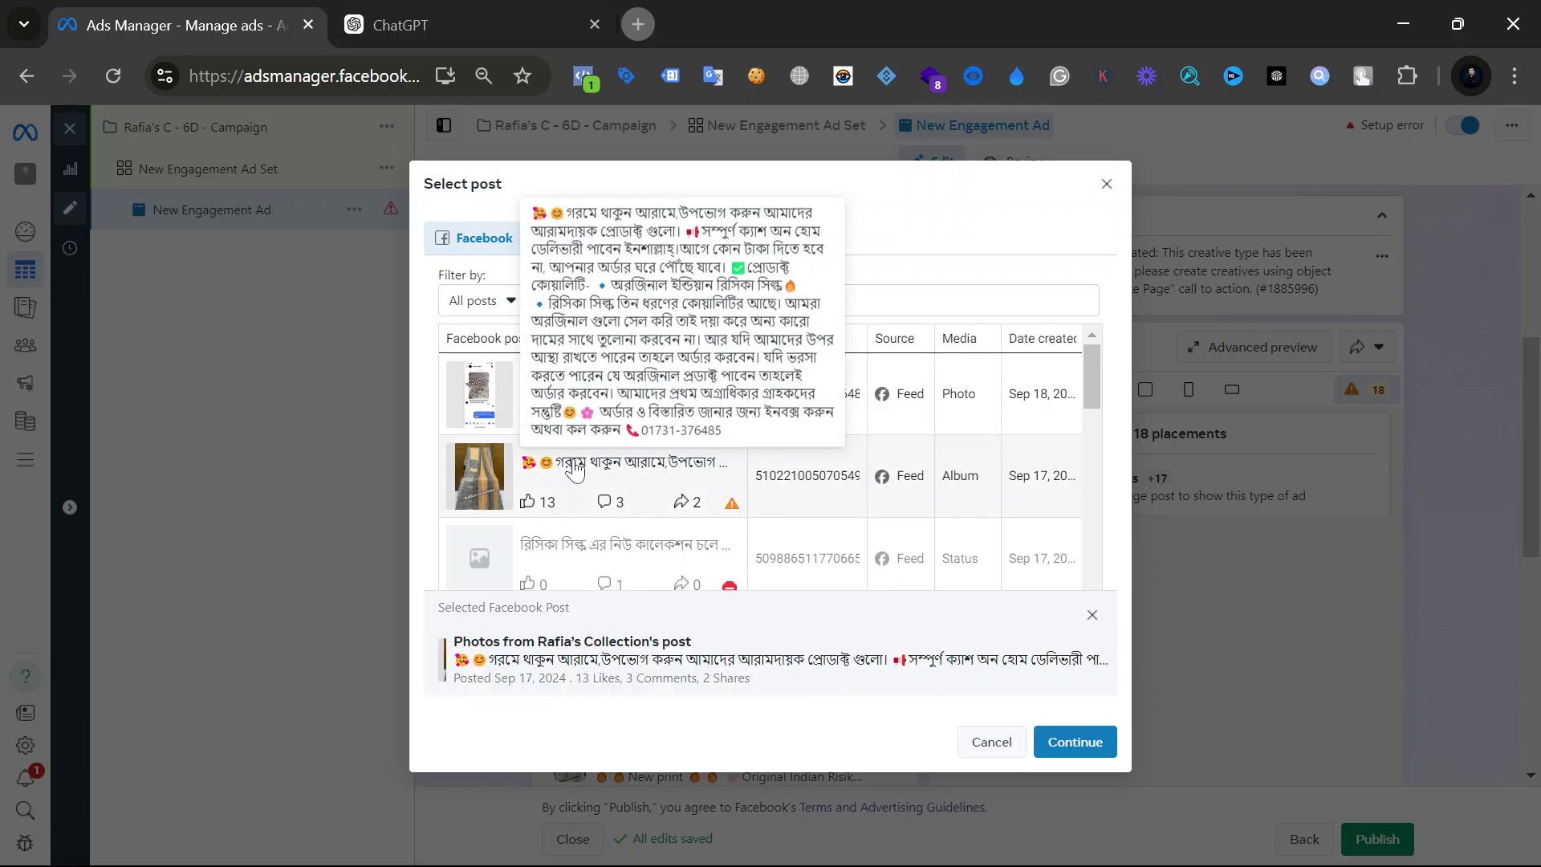
pyautogui.click(1080, 743)
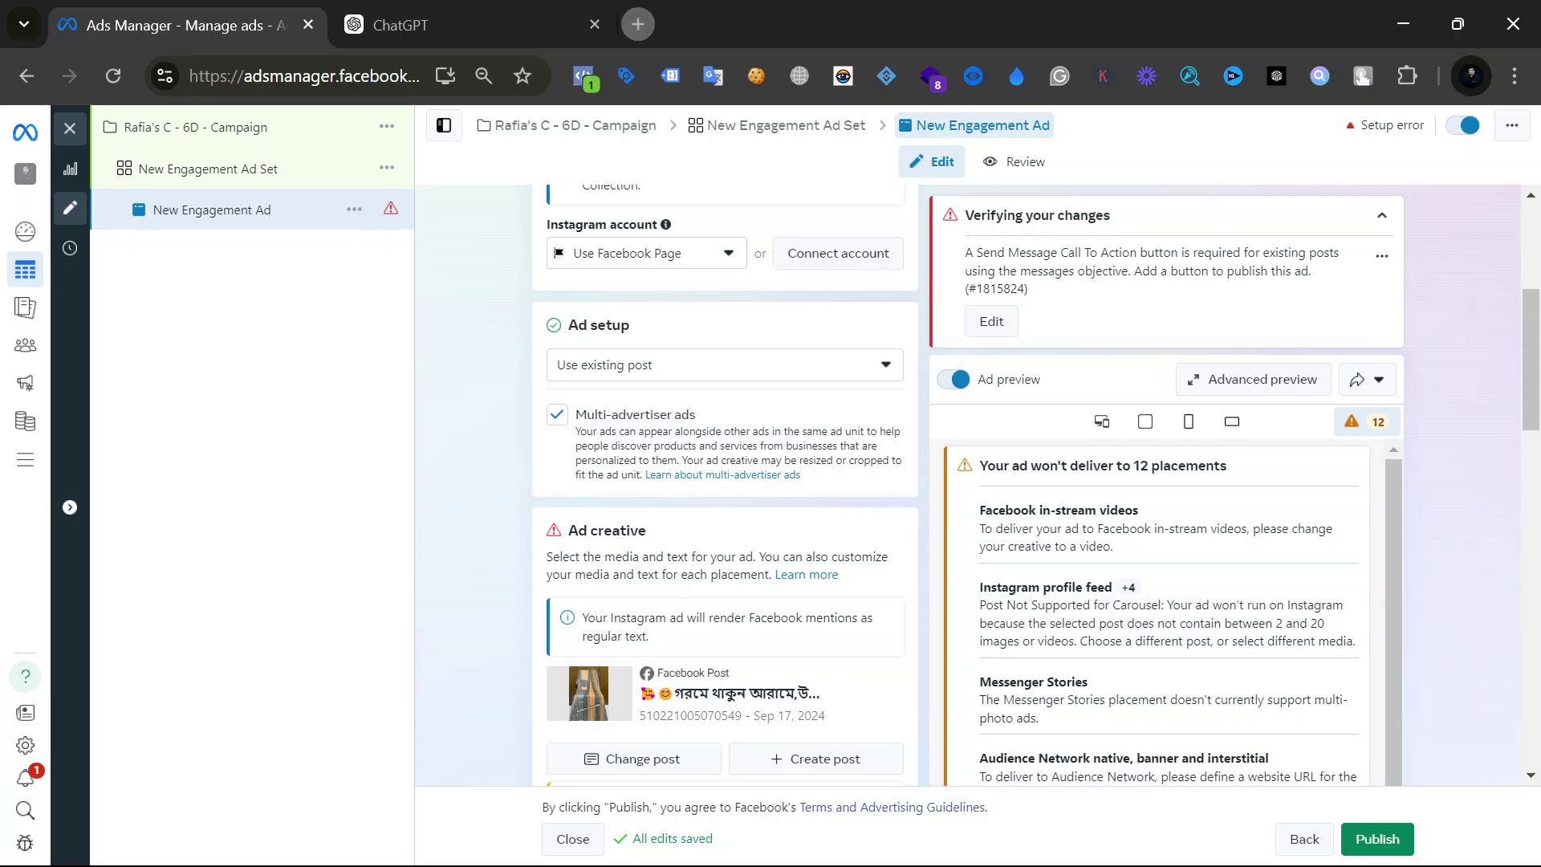
# Set the existing post's call to action to Send message.
pyautogui.moveTo(975, 252); pyautogui.dragTo(1163, 252)
pyautogui.scroll(-10, 906, 407)
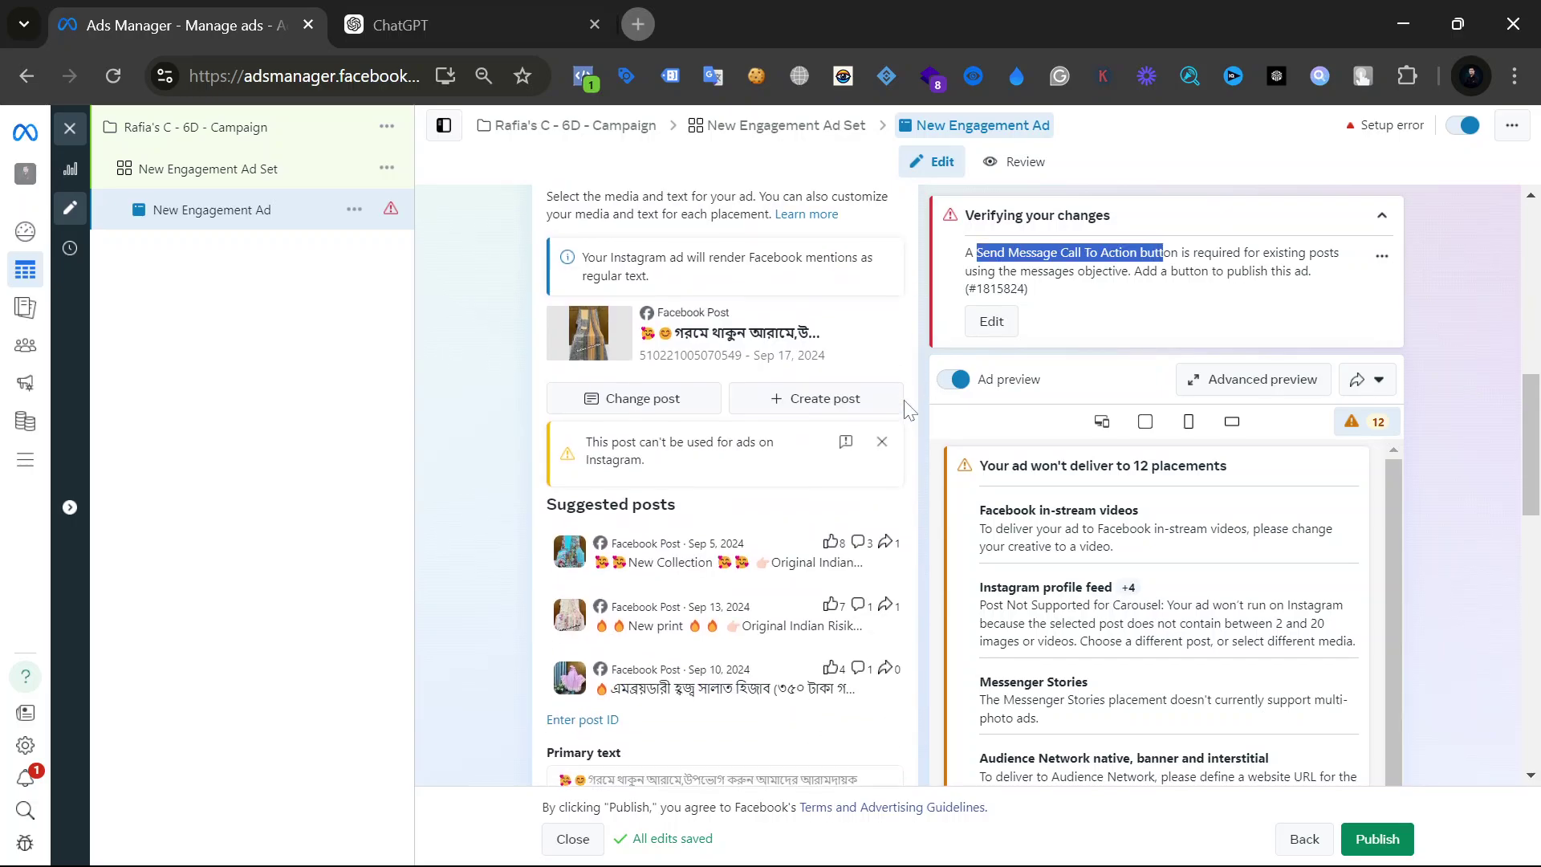
pyautogui.scroll(-5, 907, 409)
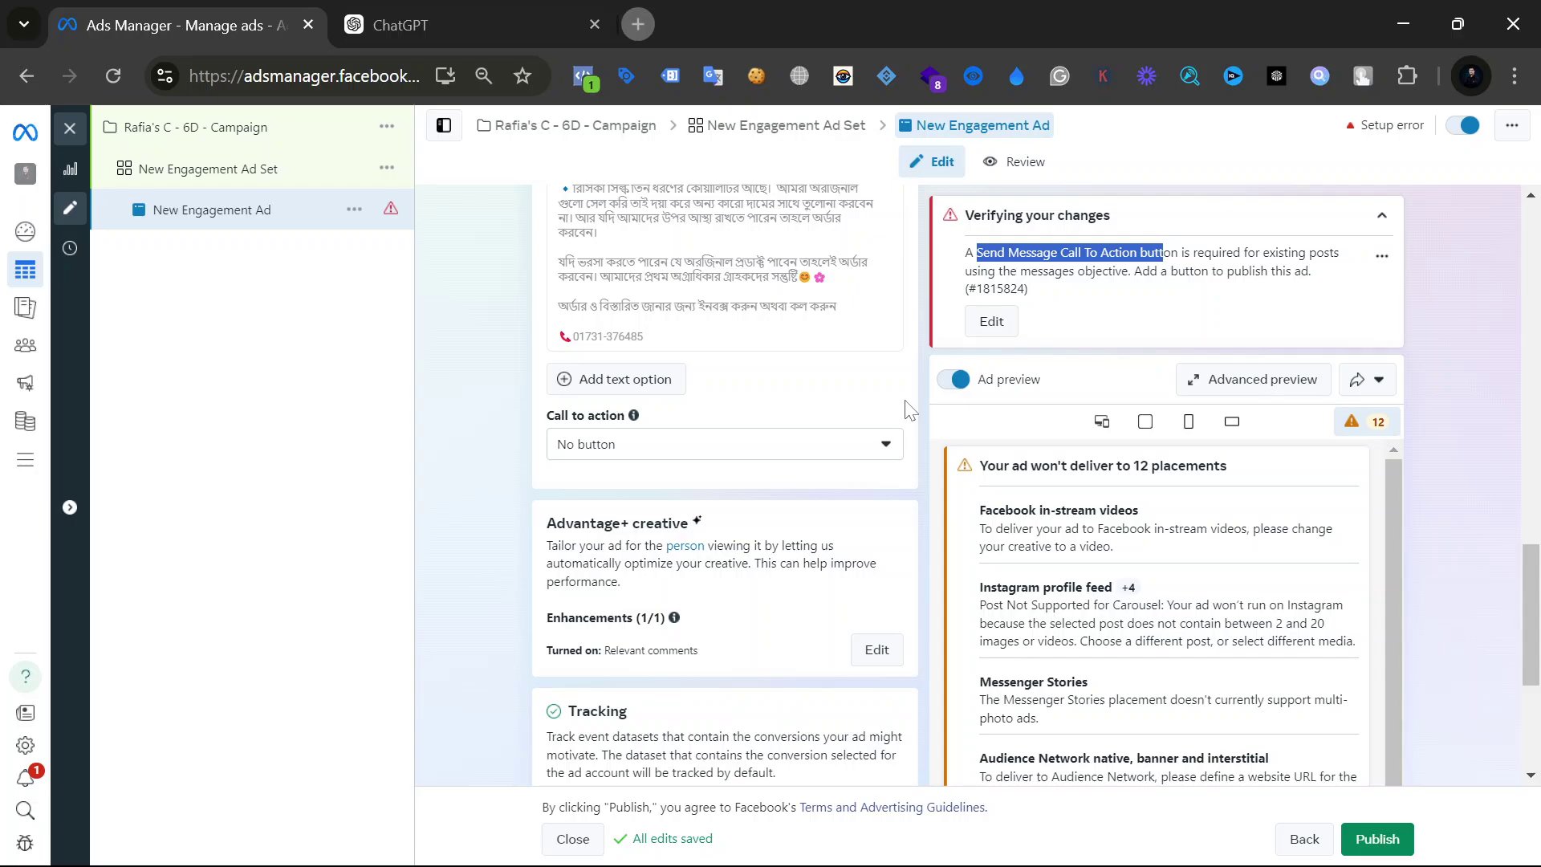
pyautogui.click(766, 435)
pyautogui.rightClick(762, 431)
pyautogui.click(578, 486)
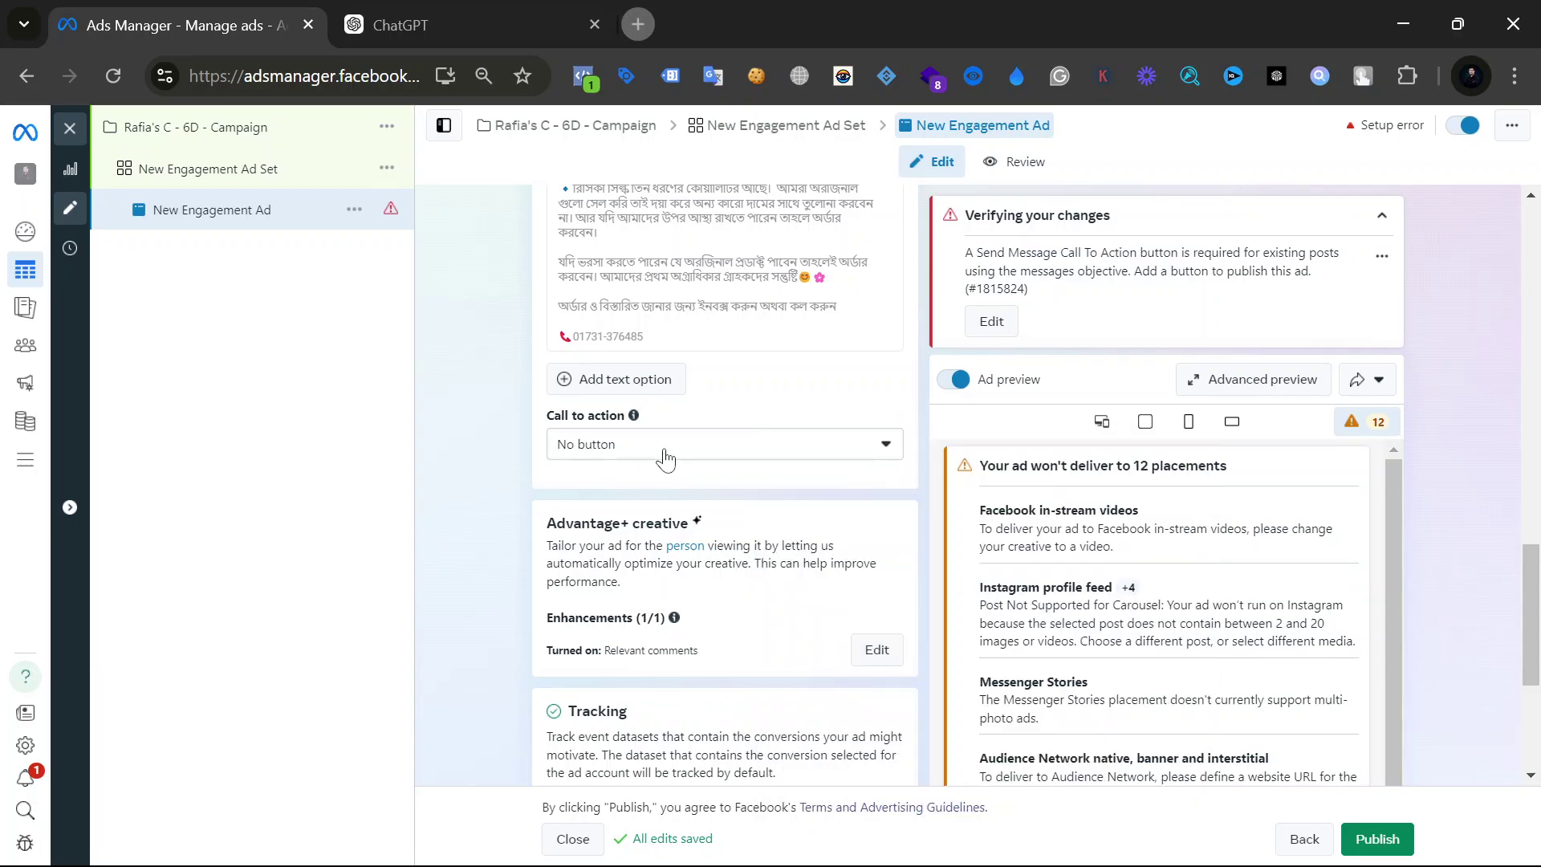
pyautogui.click(665, 454)
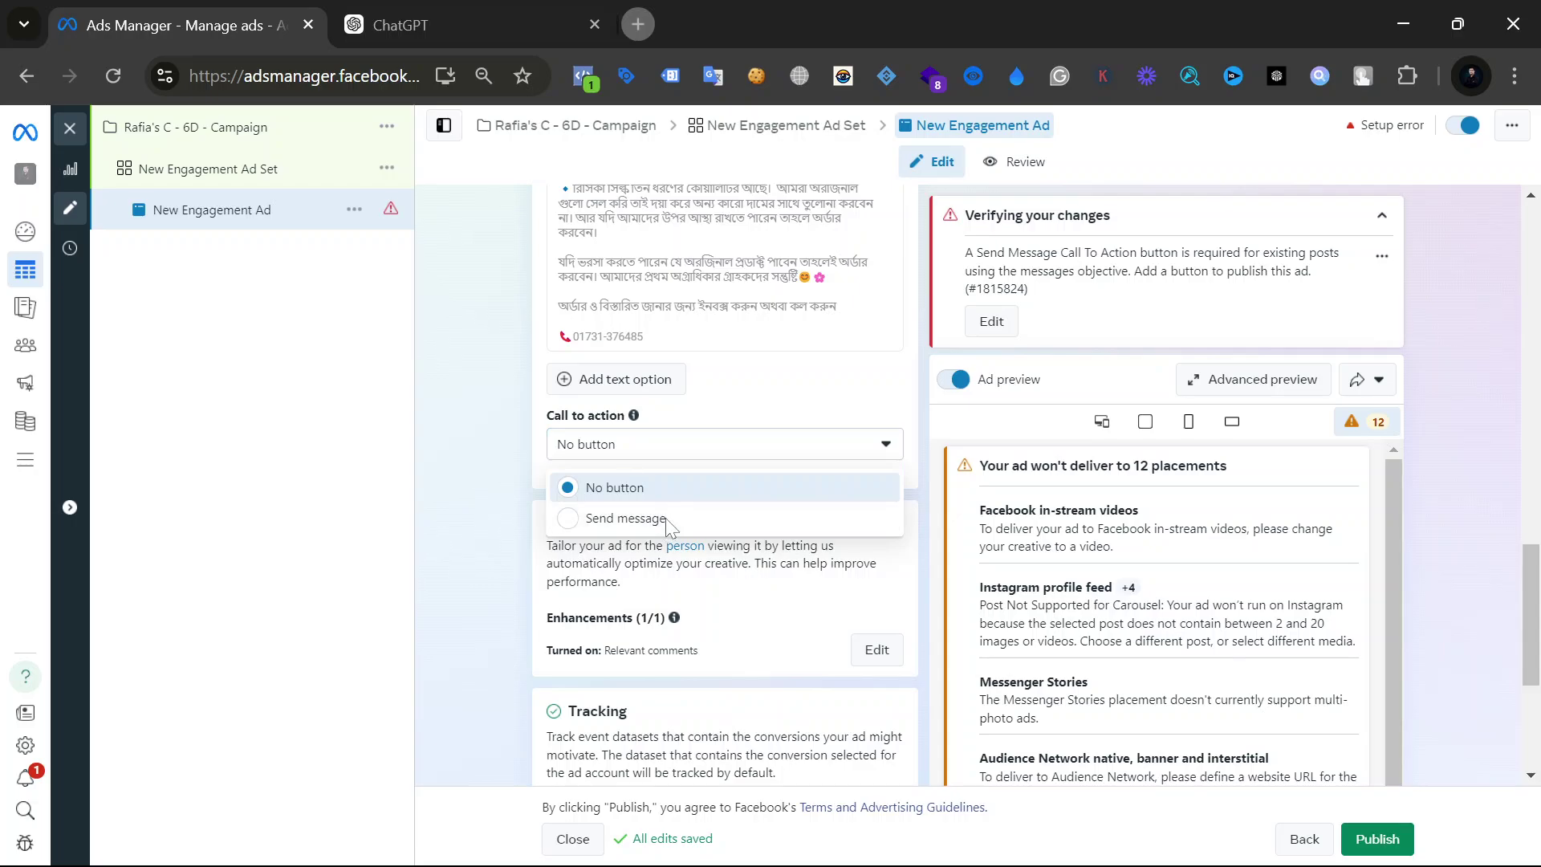
pyautogui.click(666, 518)
pyautogui.click(981, 437)
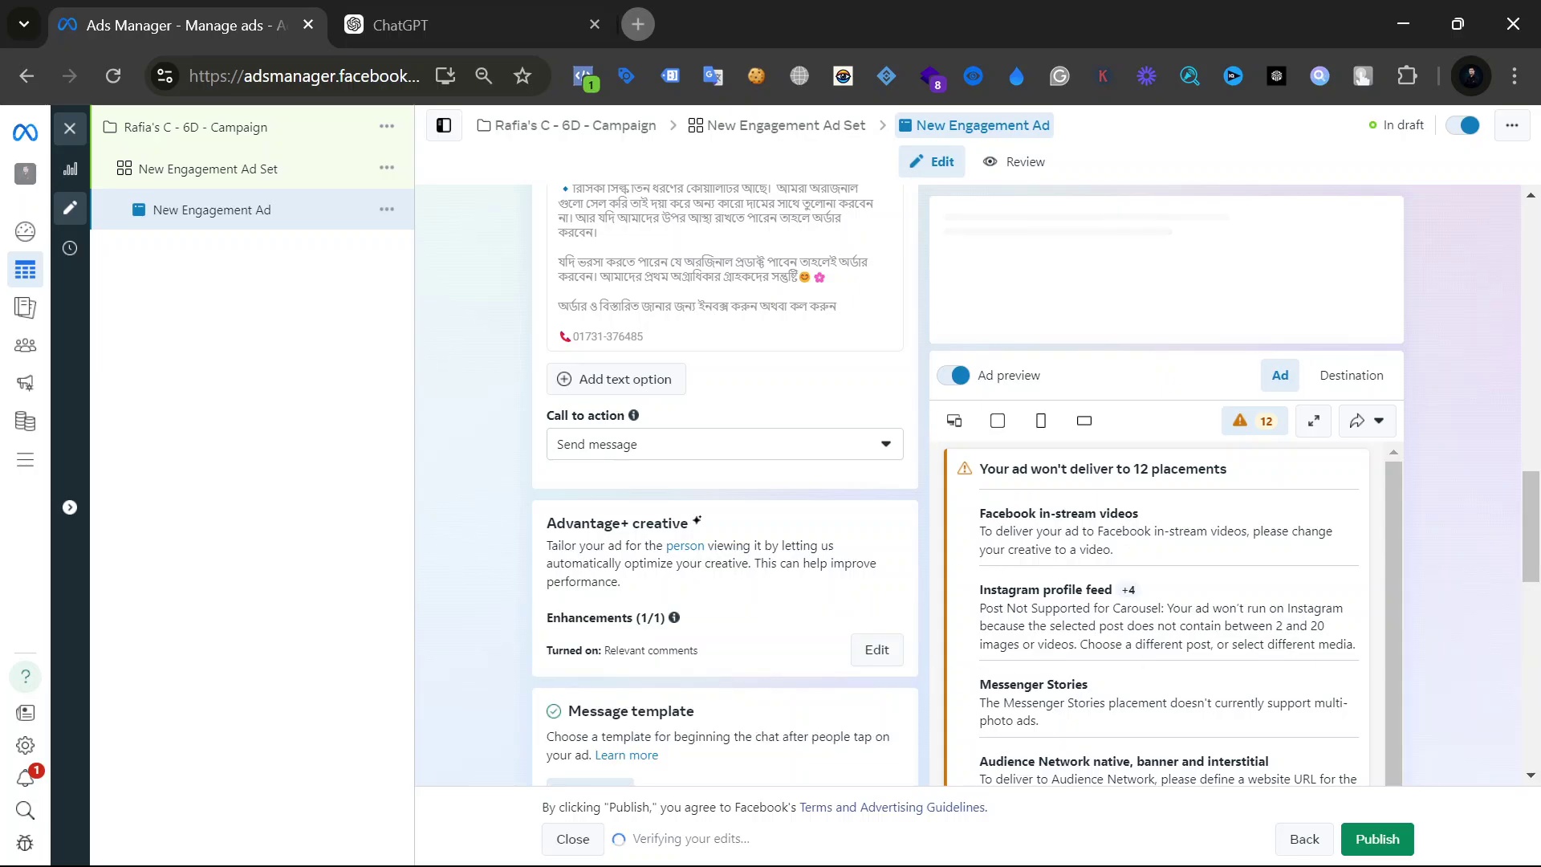
# Show the ad preview for all placements and examine how the post looks in the Facebook feeds and search results.
pyautogui.click(956, 423)
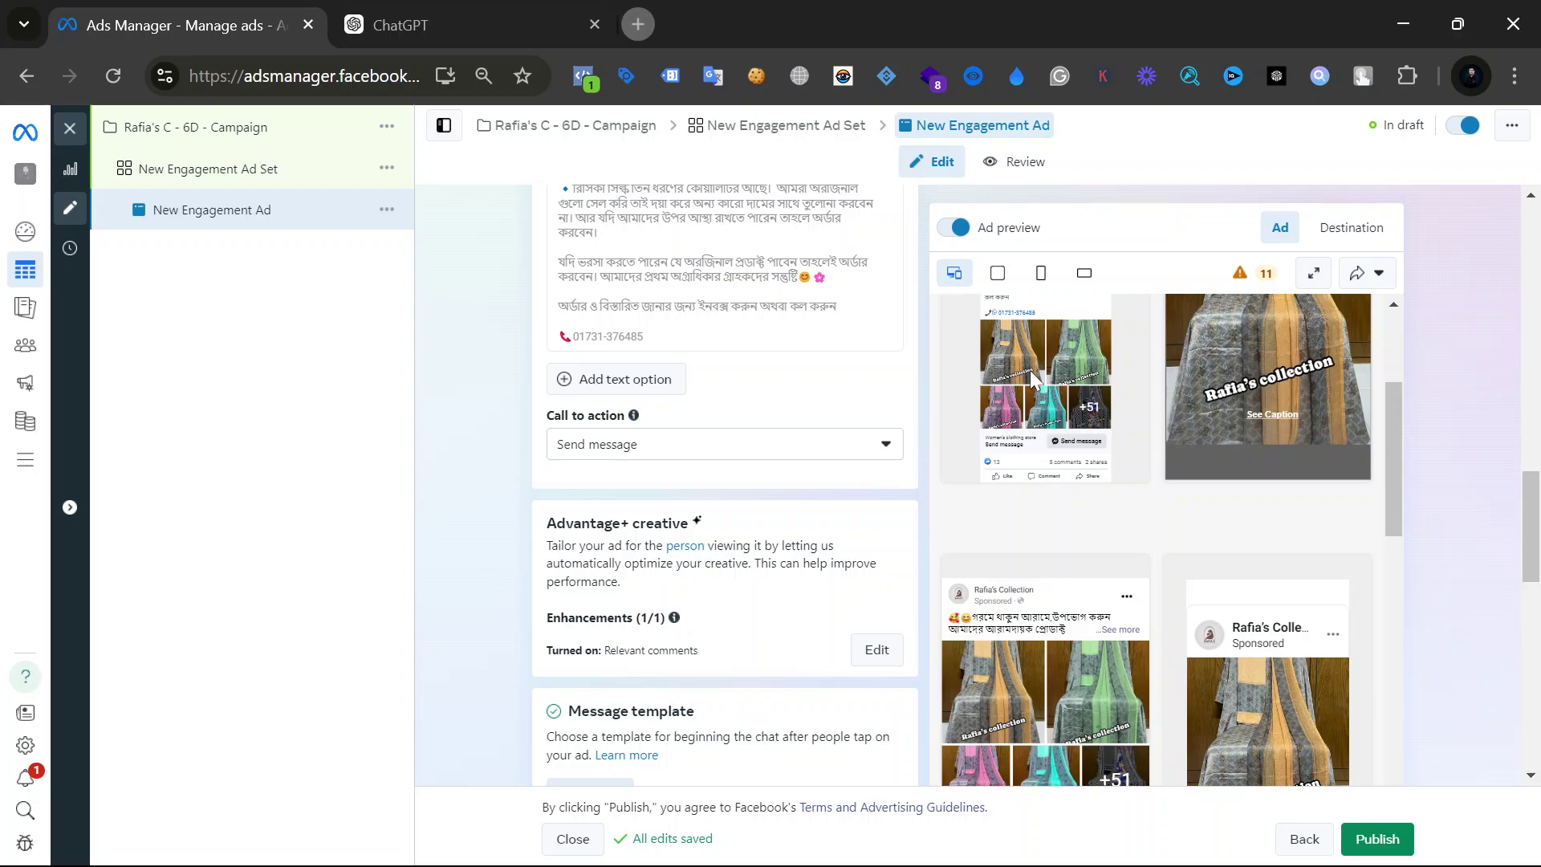
pyautogui.scroll(-2, 1105, 353)
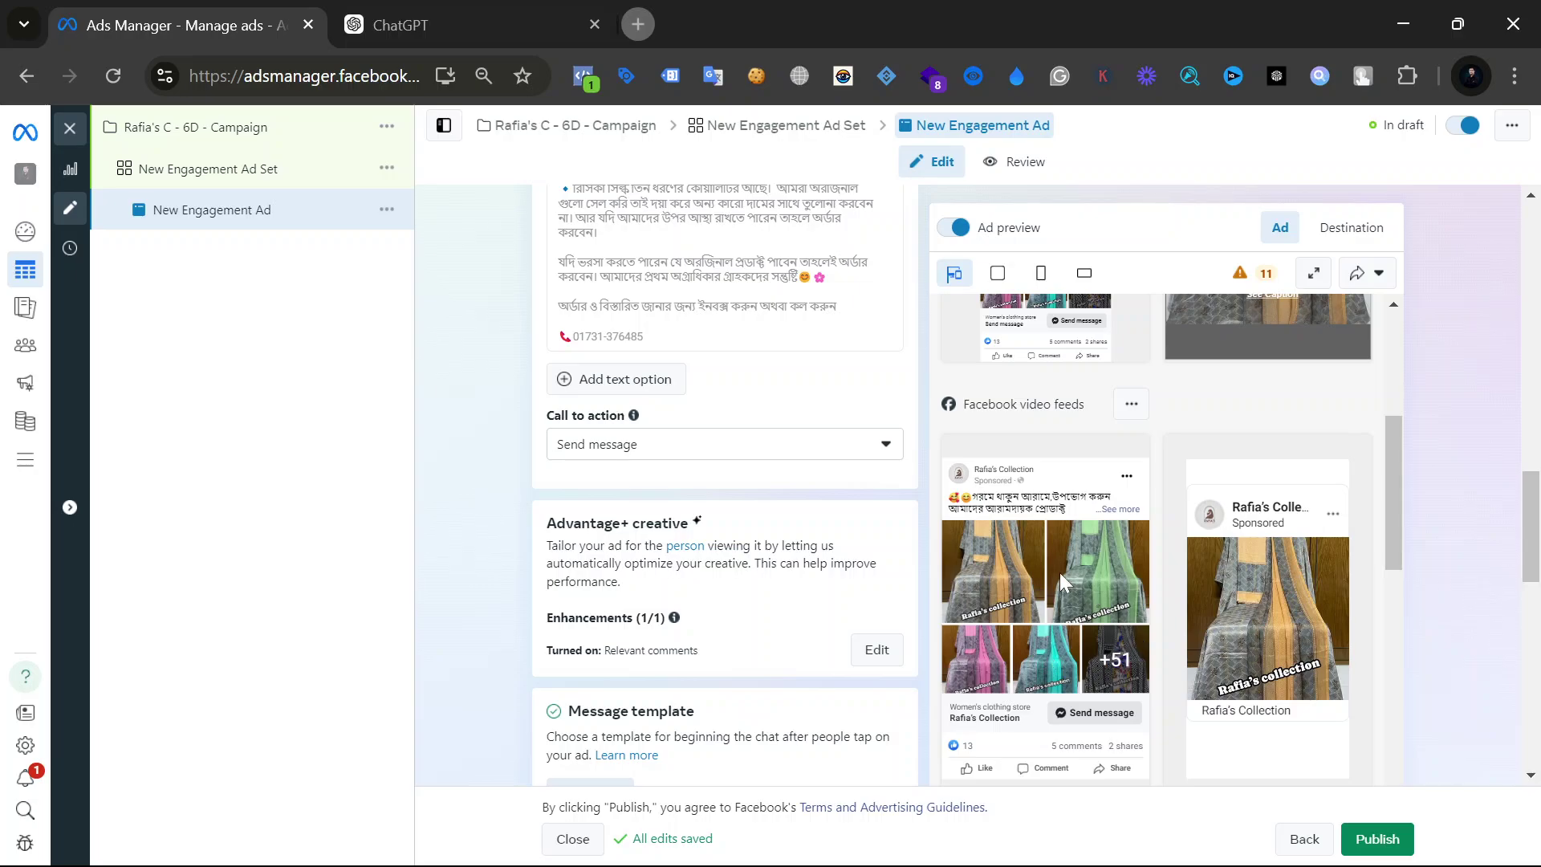
pyautogui.scroll(-3, 1236, 634)
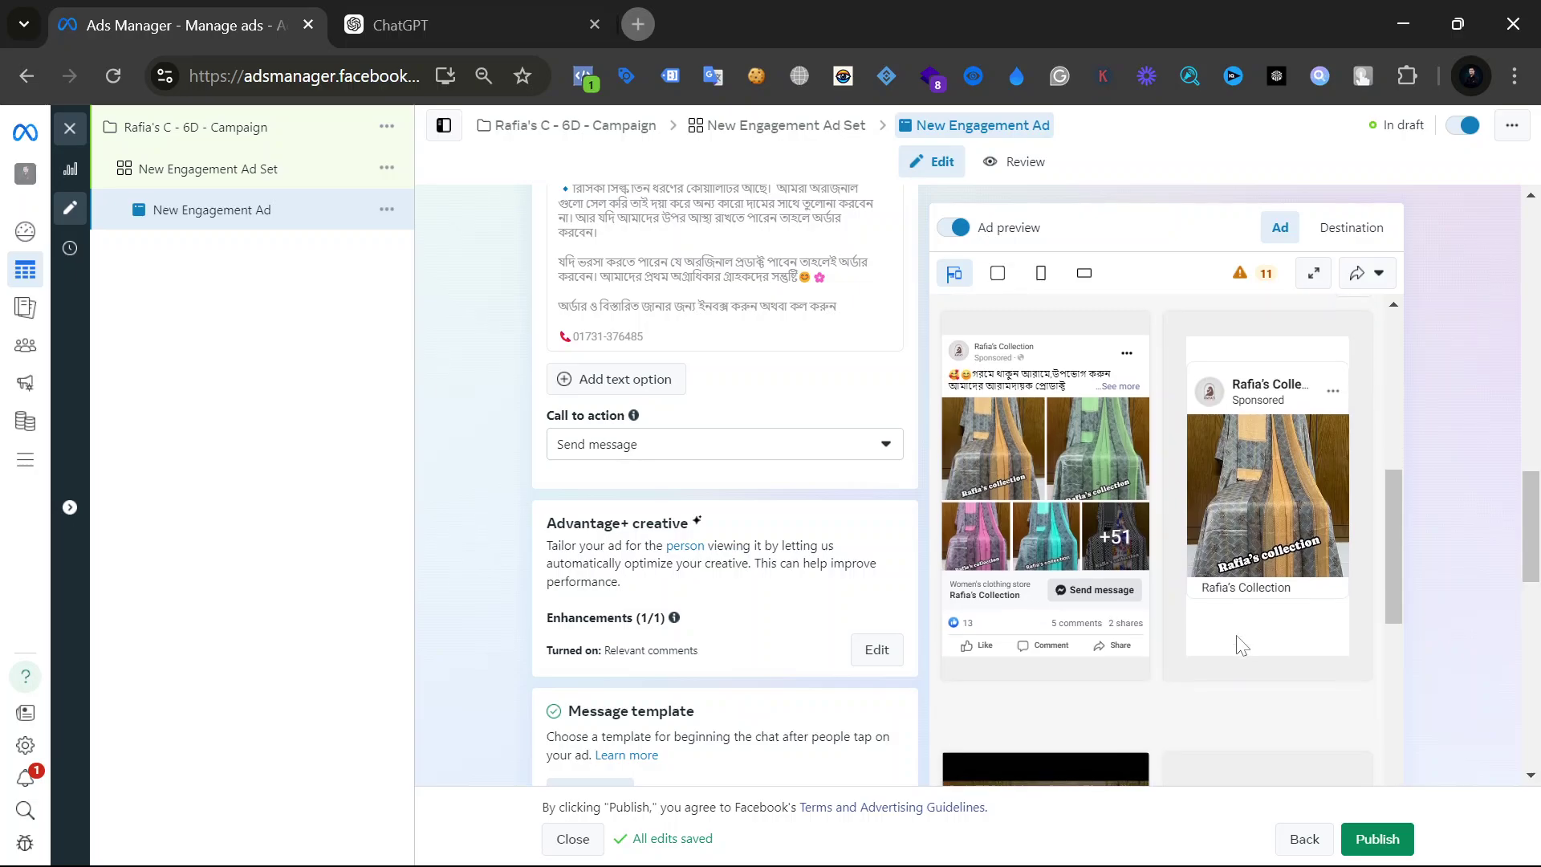
pyautogui.scroll(-2, 1236, 636)
pyautogui.scroll(-3, 1238, 645)
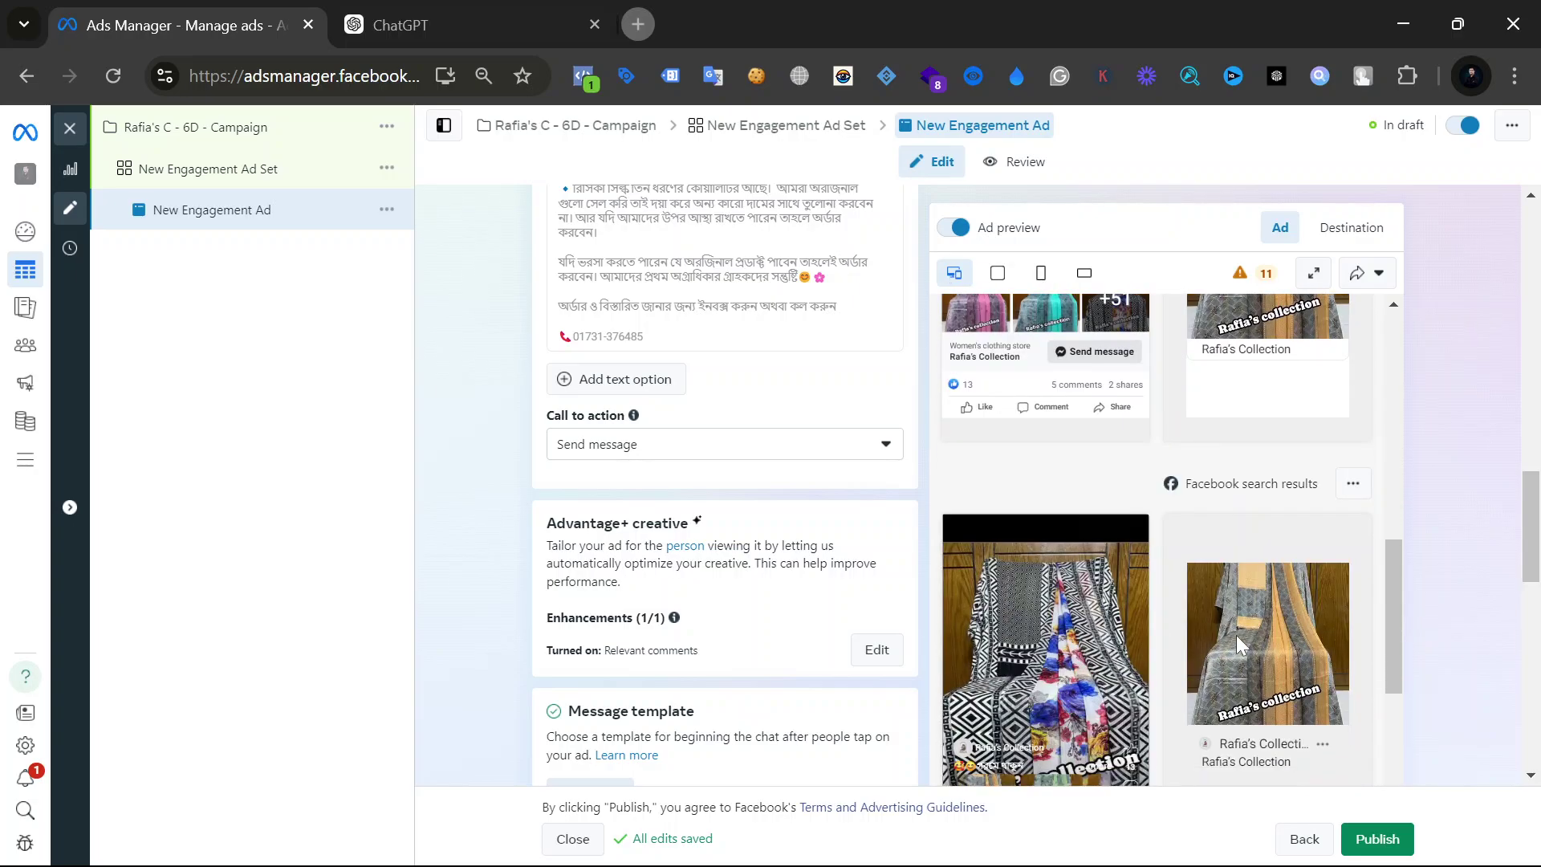
pyautogui.scroll(8, 1235, 634)
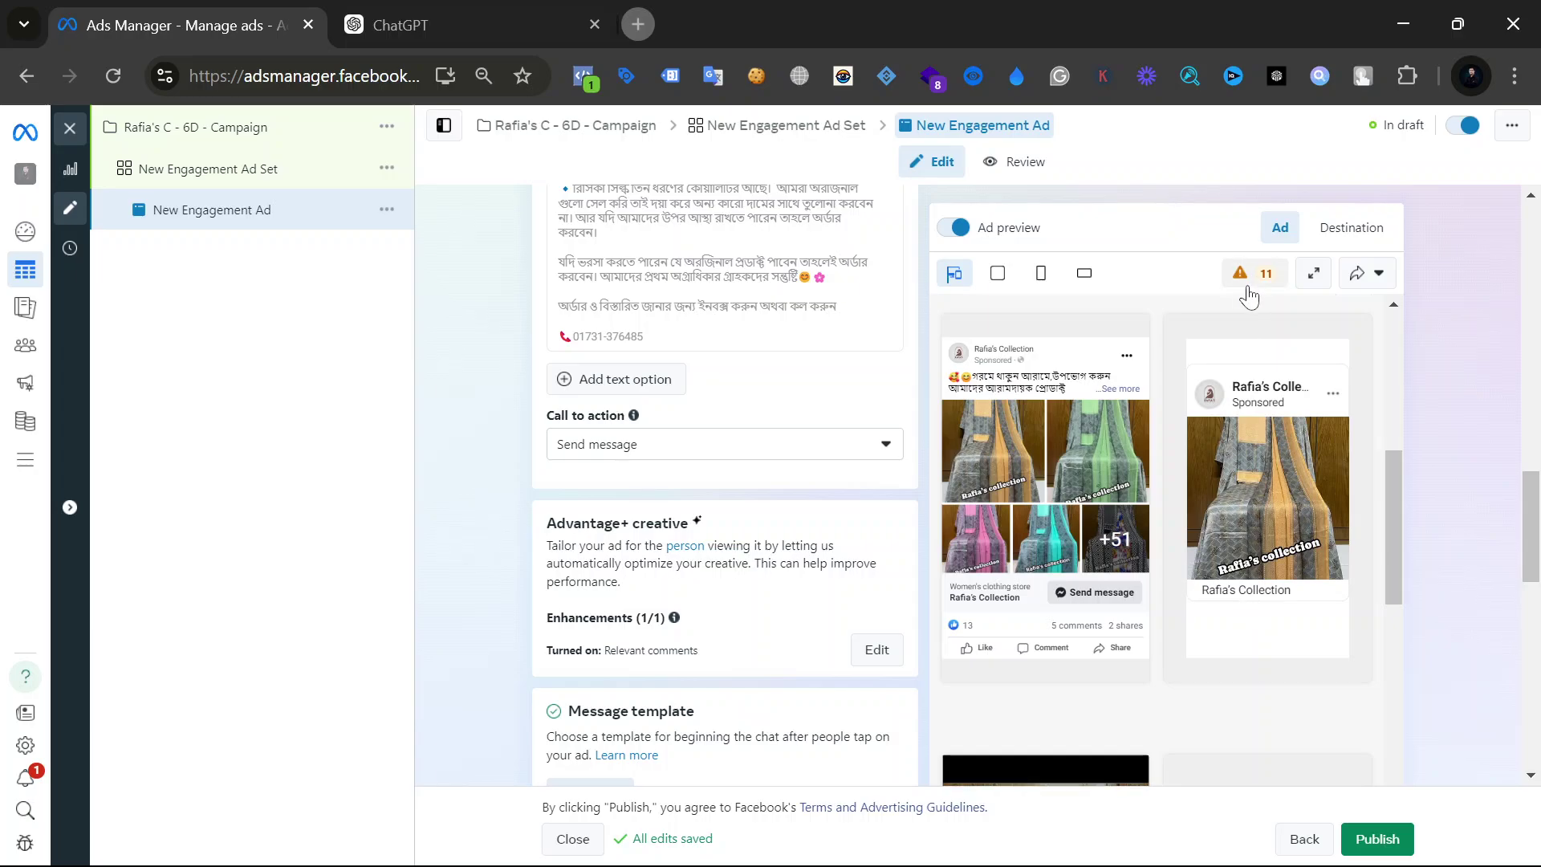
# Show the ad preview's delivery warnings and read the reasons listed for each affected placement.
pyautogui.moveTo(1249, 297)
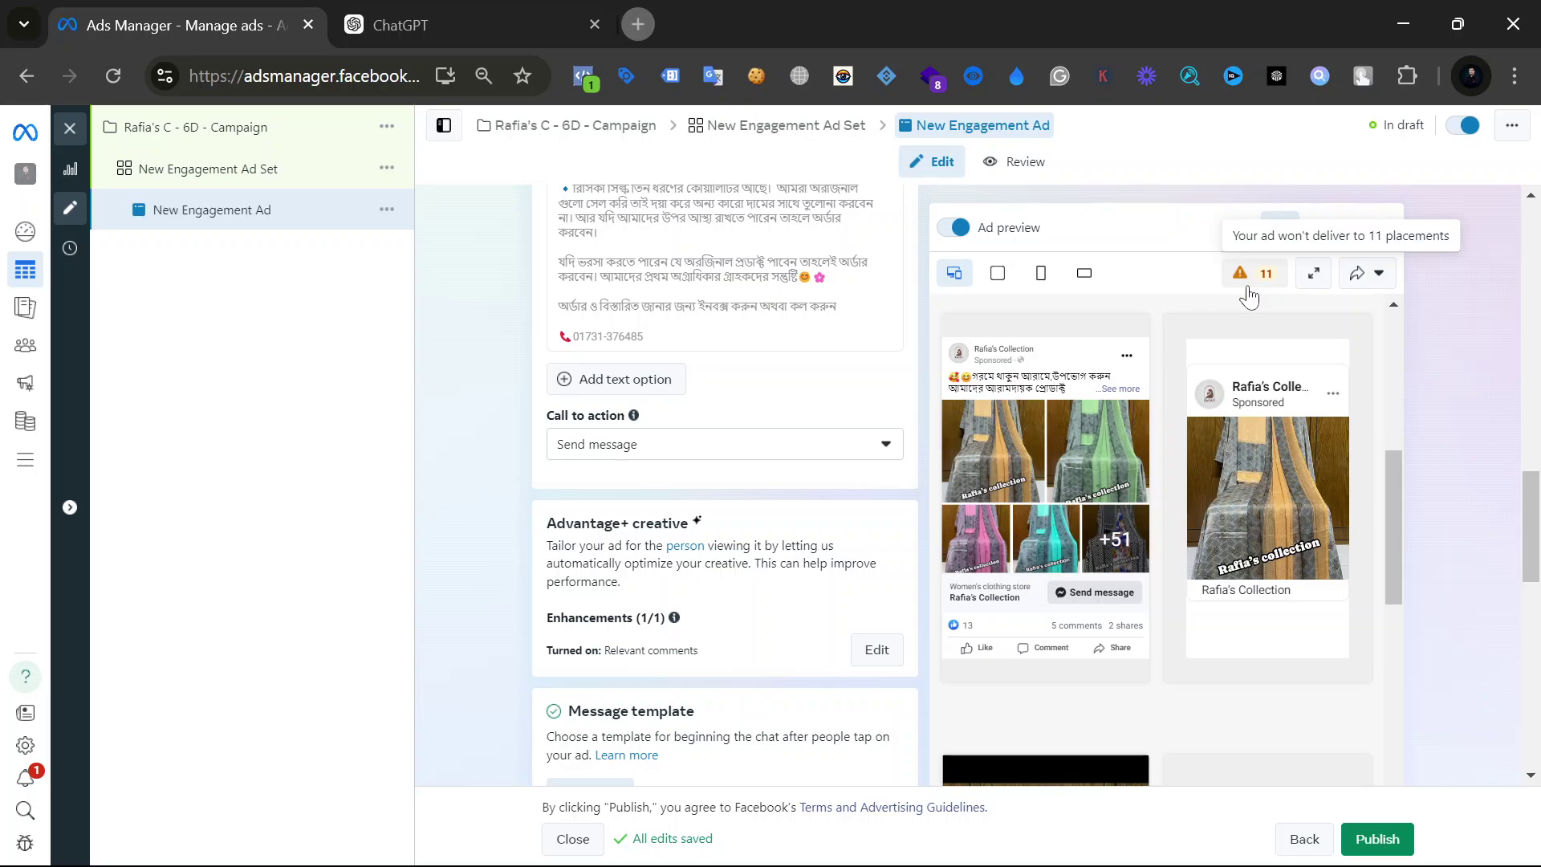
pyautogui.click(1246, 283)
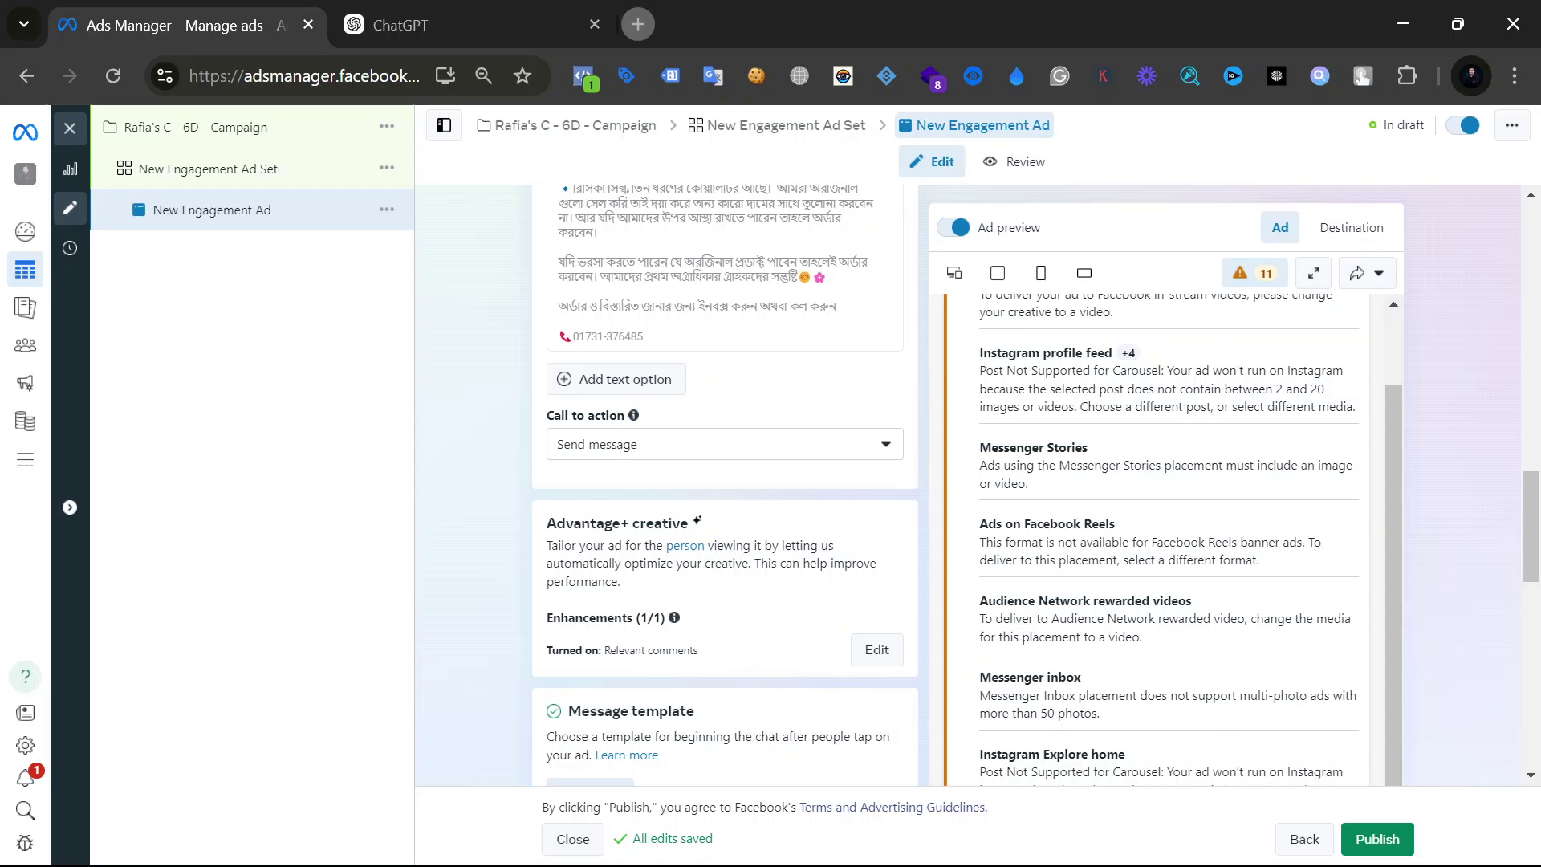
pyautogui.scroll(1, 1159, 484)
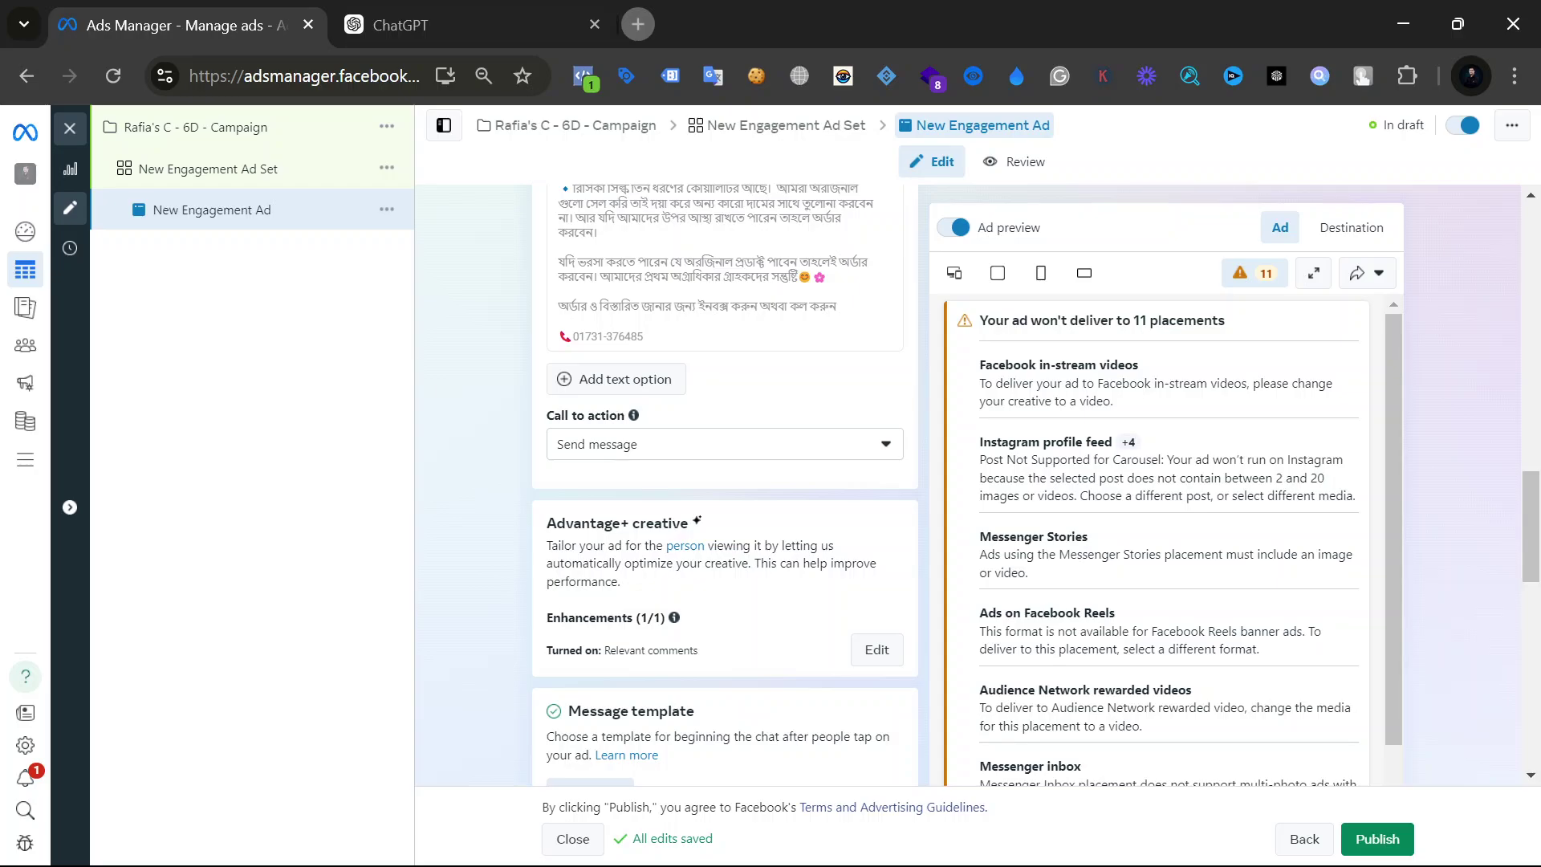
pyautogui.moveTo(1023, 365); pyautogui.dragTo(1166, 377)
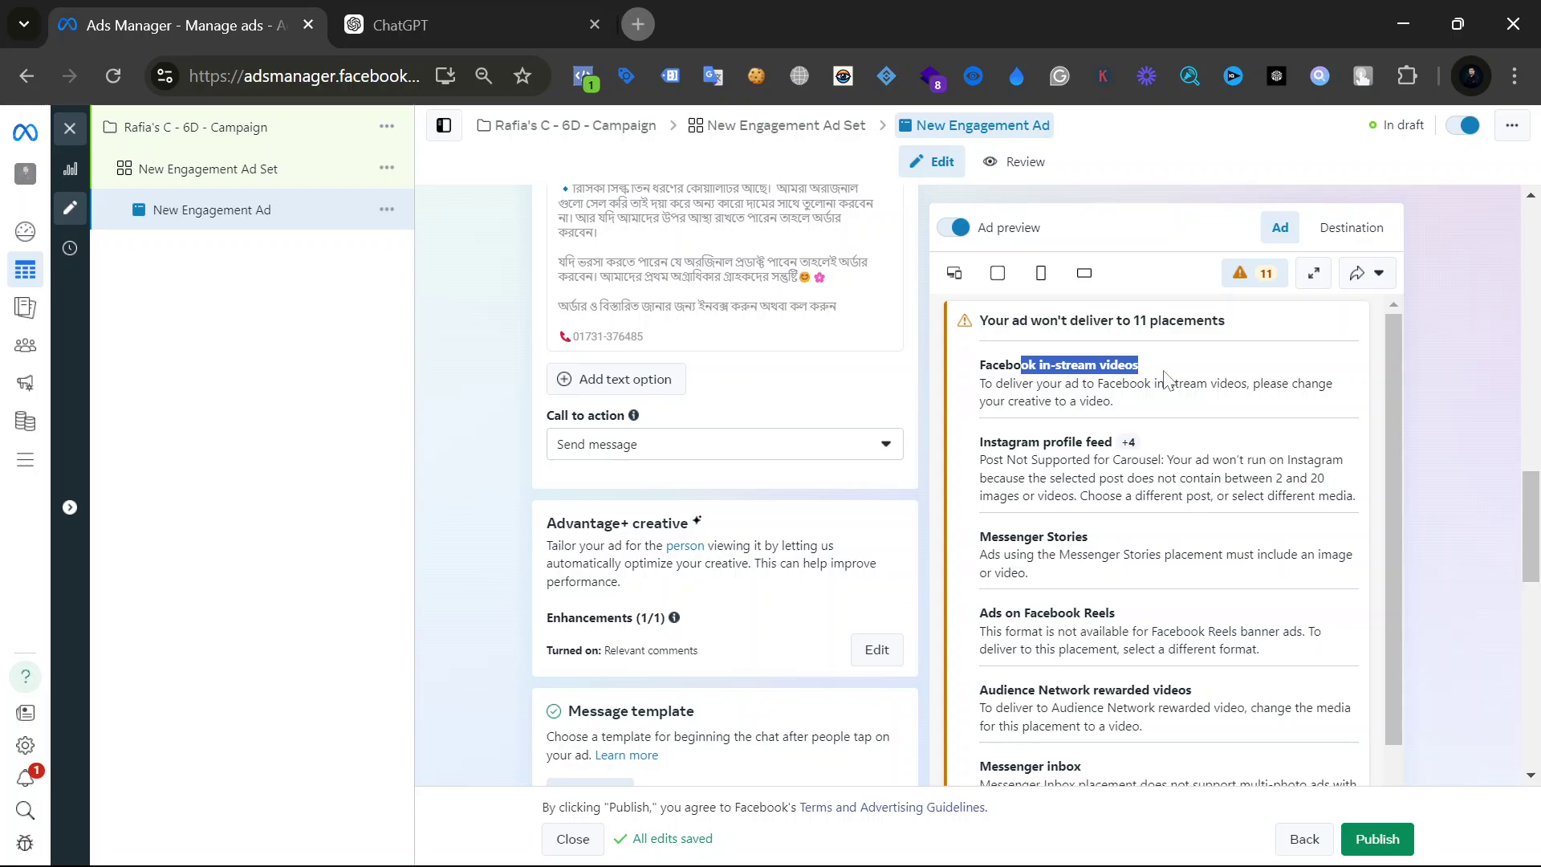
pyautogui.scroll(-1, 1188, 417)
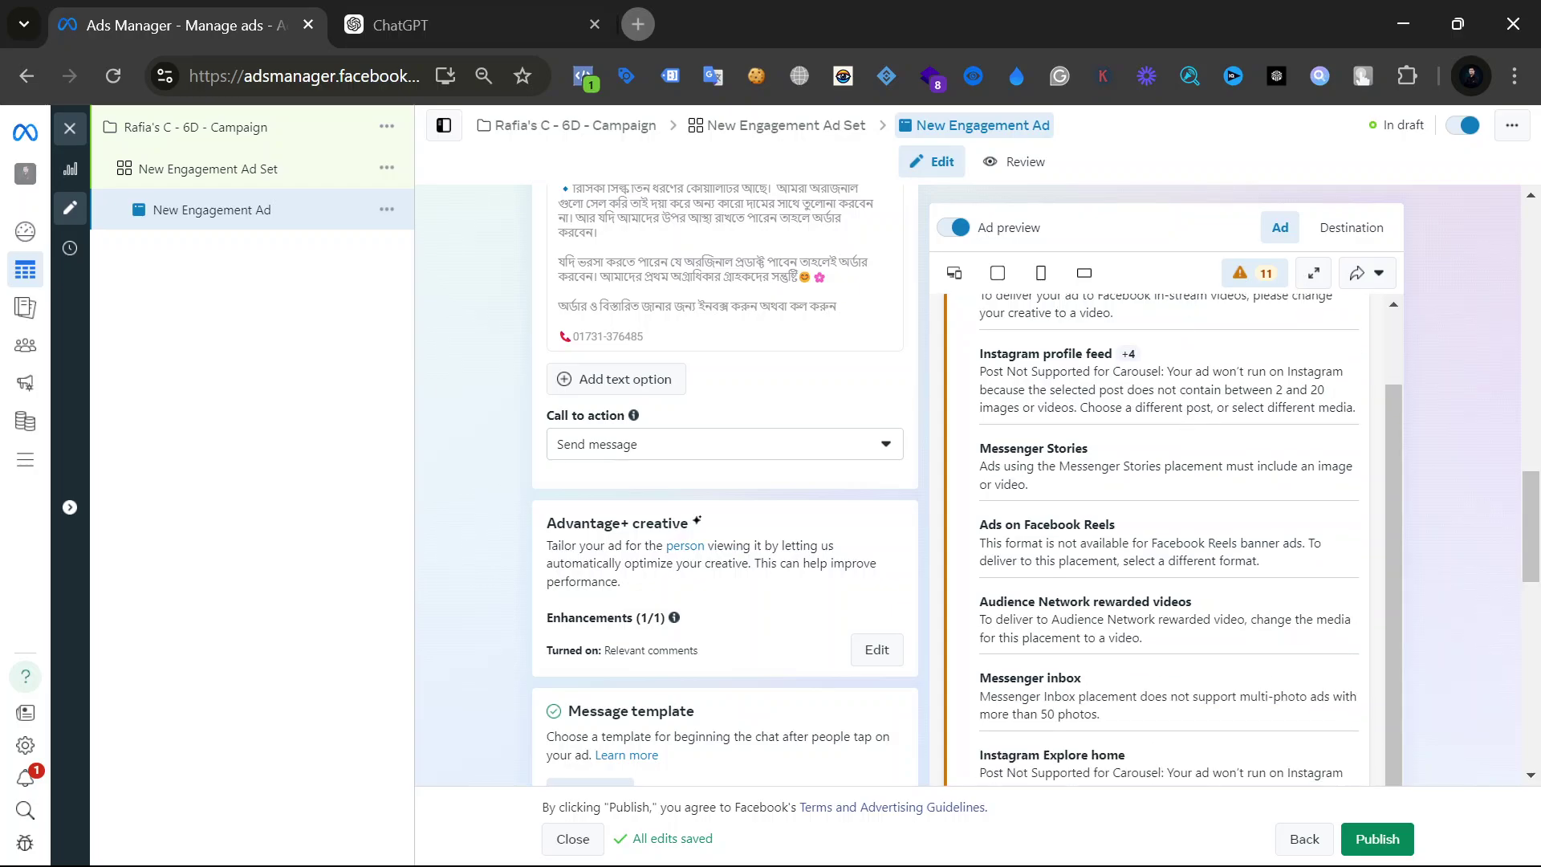
# Reread the preview's delivery warnings for Messenger Stories and Facebook Reels, and return the preview to all placements.
pyautogui.scroll(-3, 1067, 835)
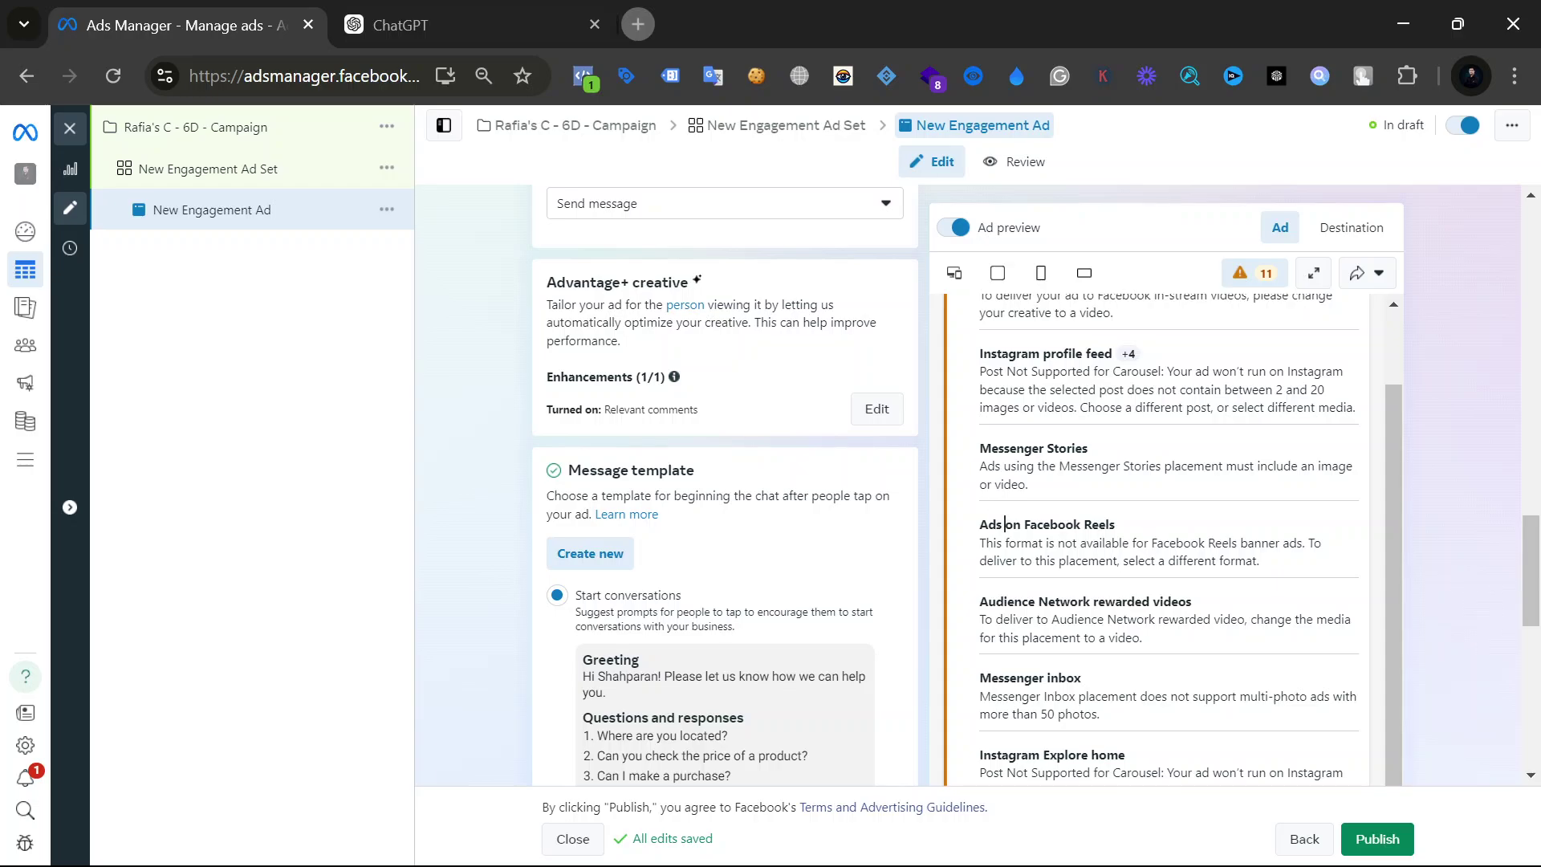
pyautogui.moveTo(1003, 525); pyautogui.dragTo(1116, 526)
pyautogui.moveTo(998, 466); pyautogui.dragTo(979, 466)
pyautogui.scroll(2, 1035, 353)
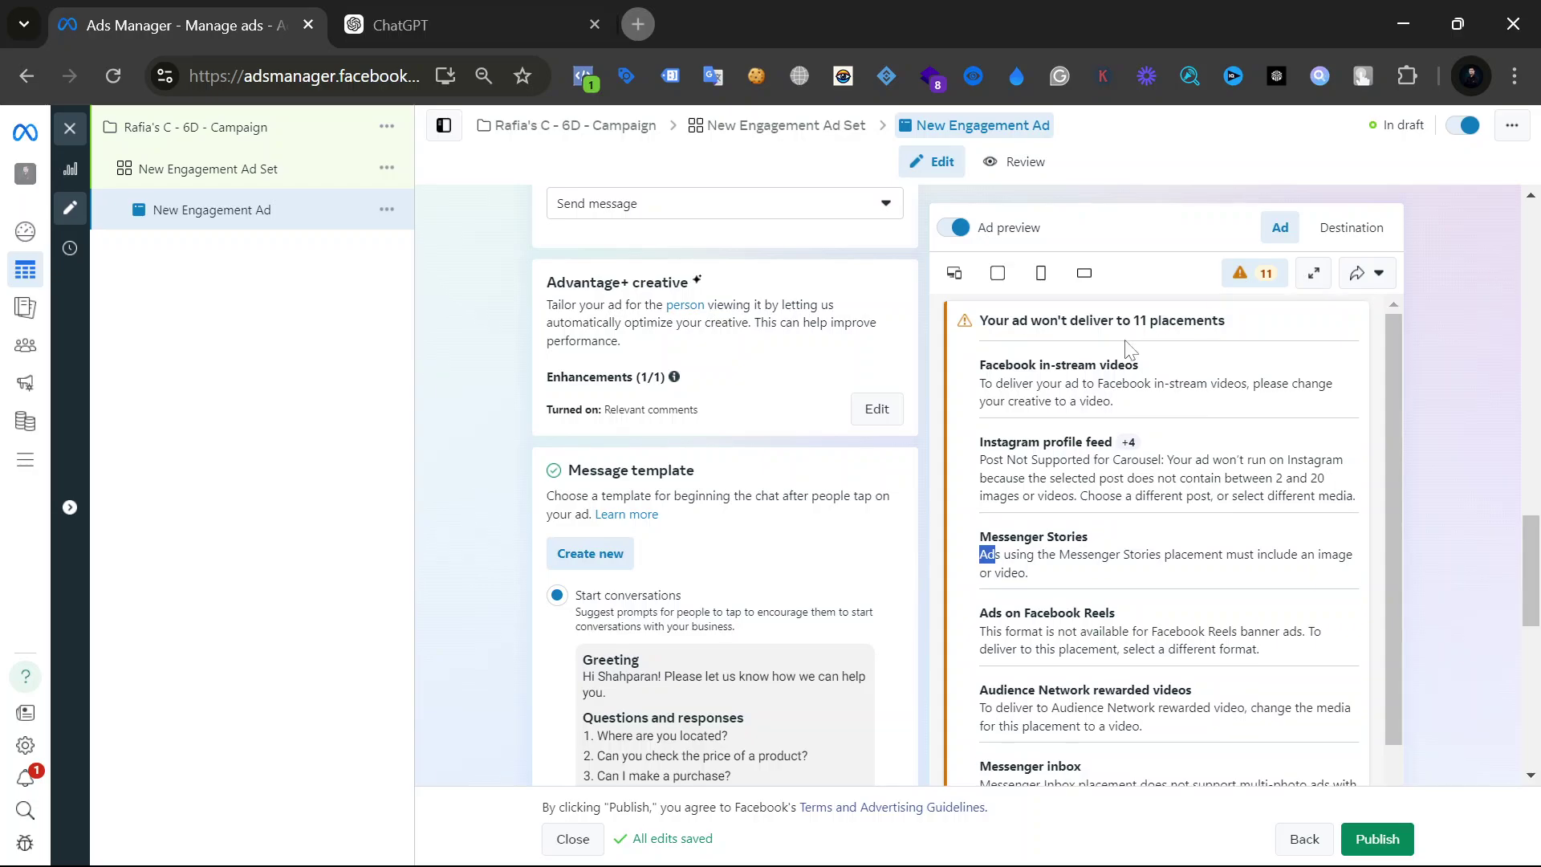
pyautogui.click(952, 275)
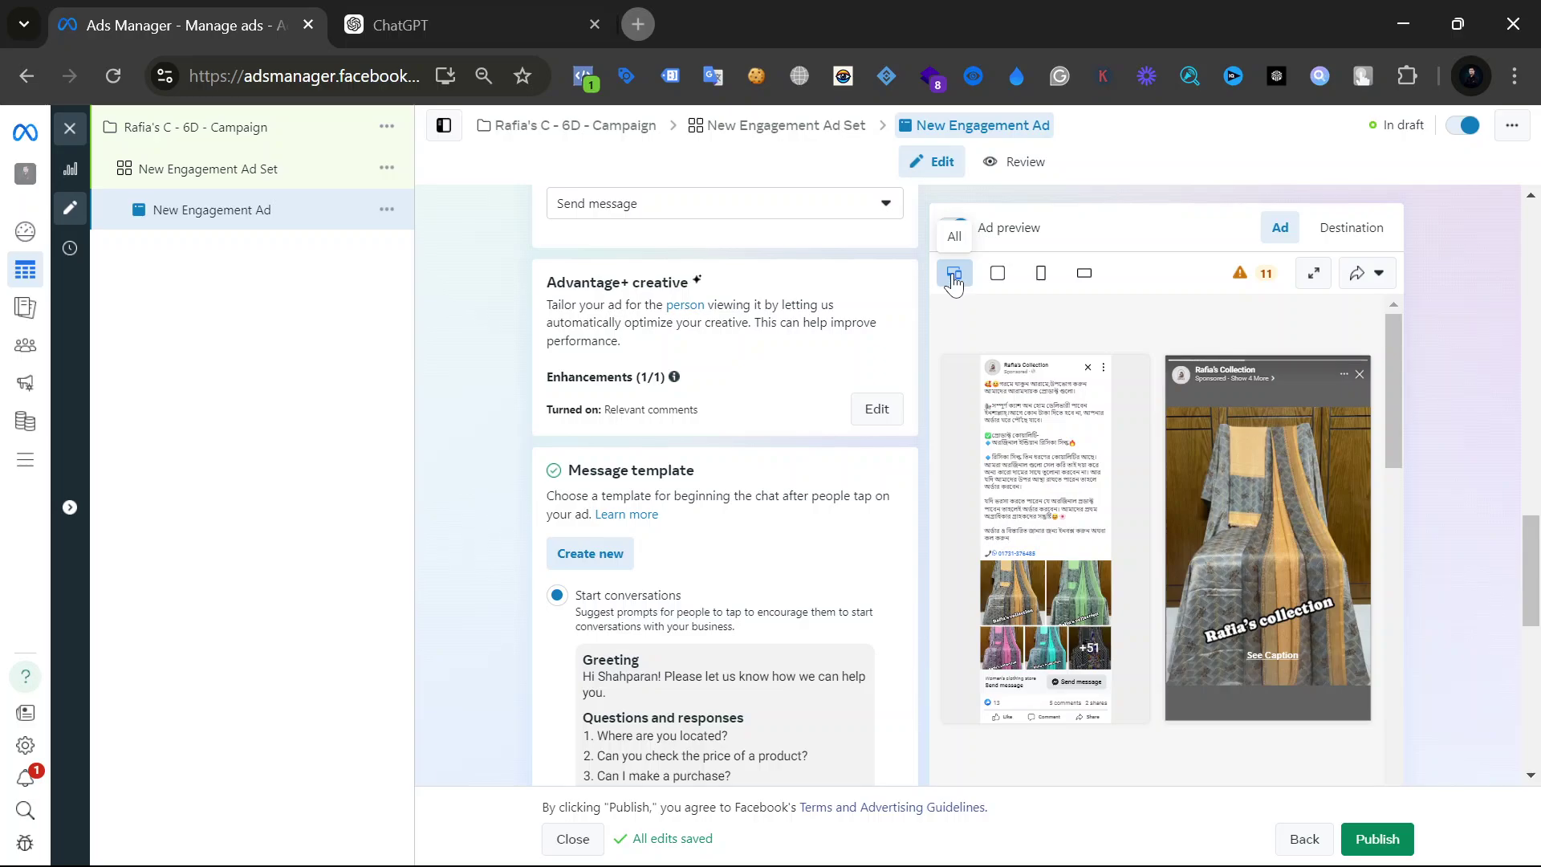
pyautogui.moveTo(1135, 487)
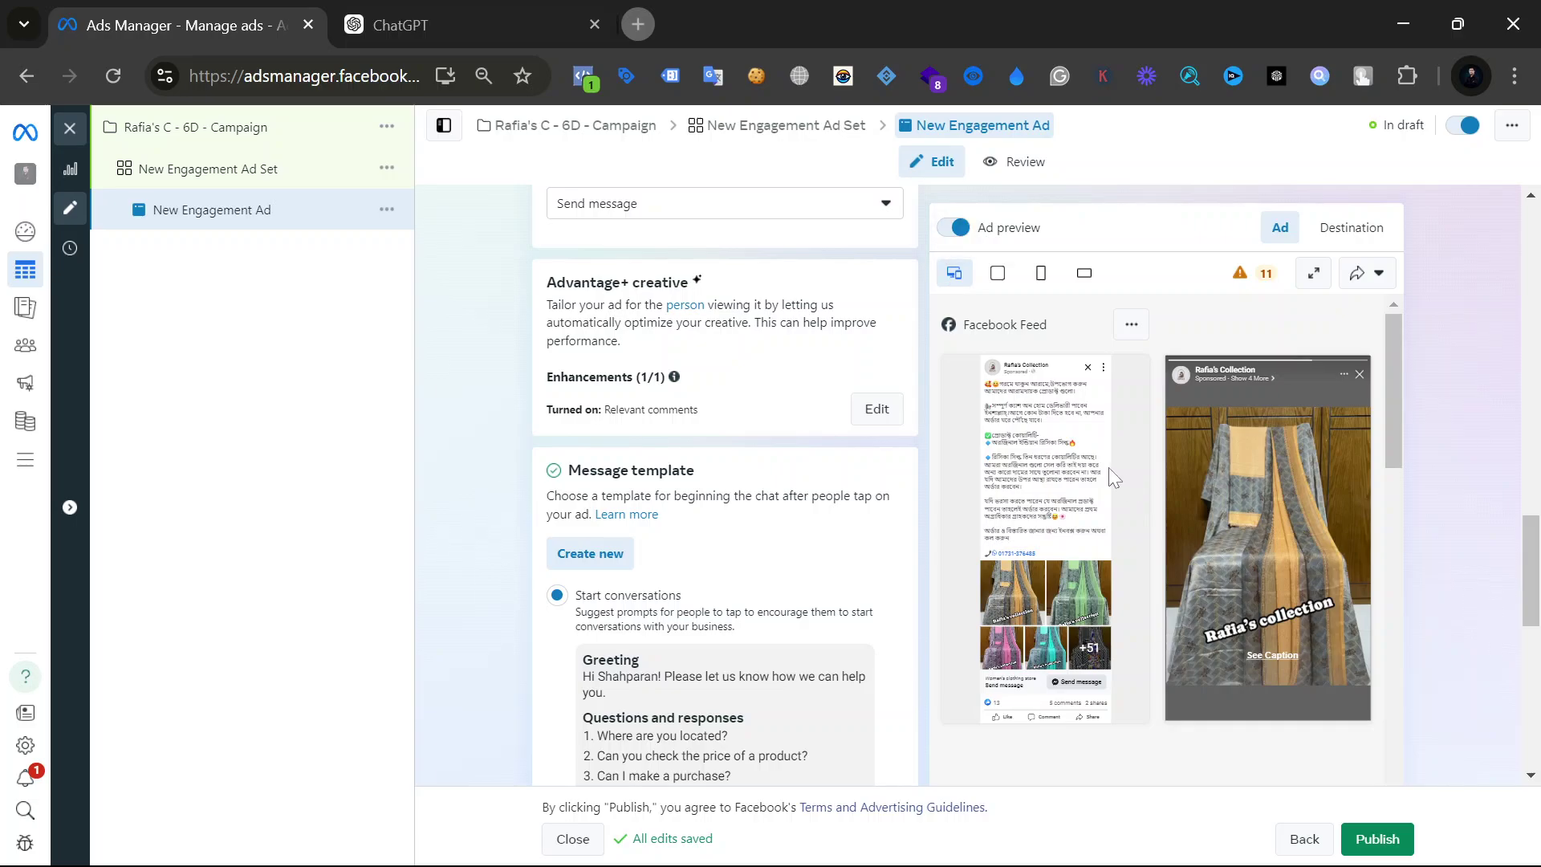
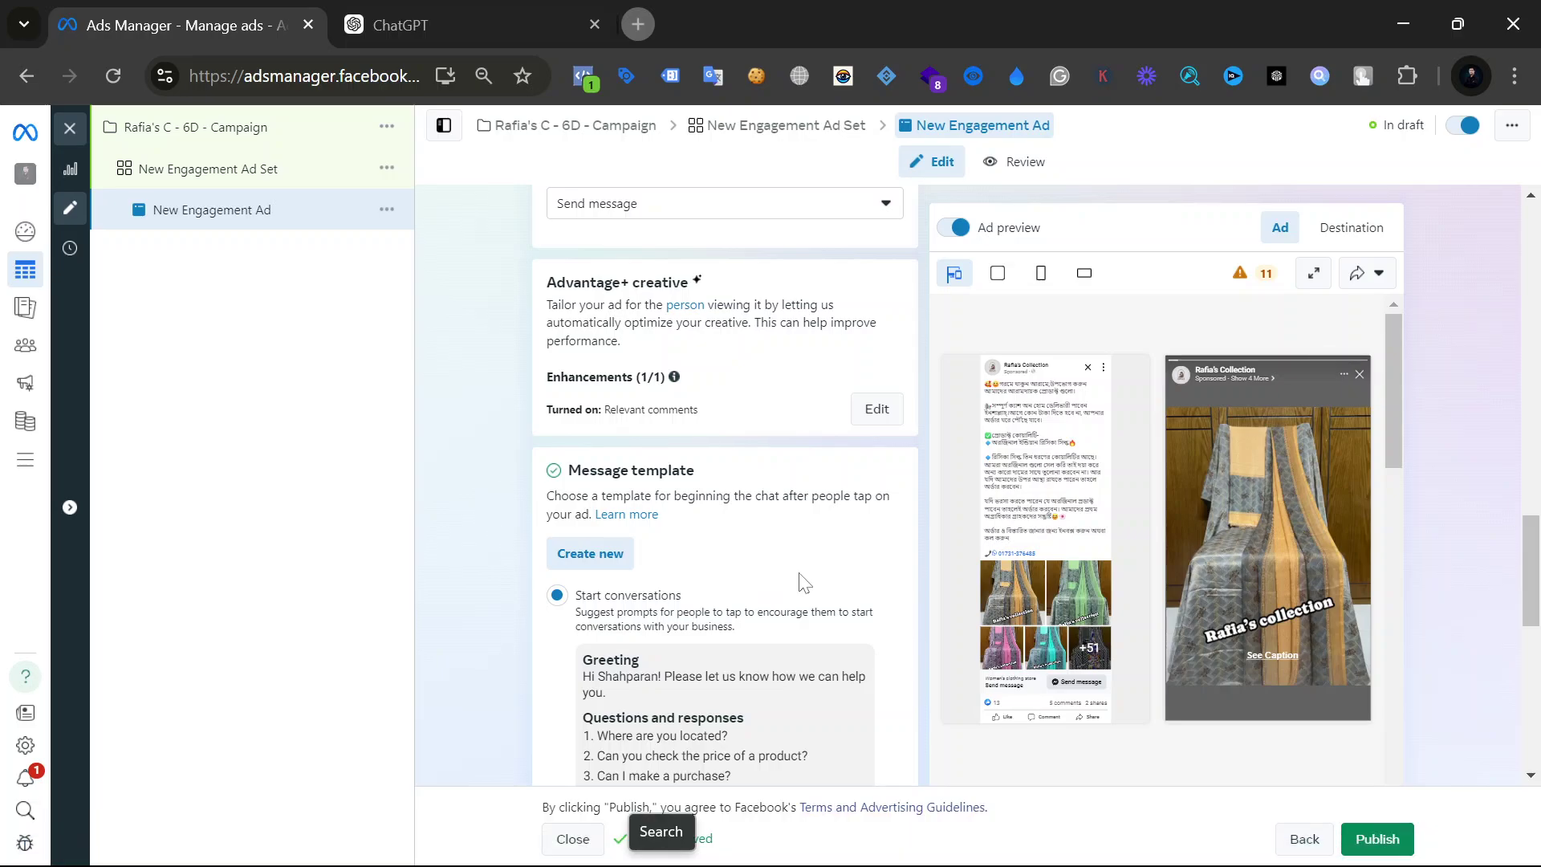
# Dismiss the notice about Instagram use under the selected Facebook post in the ad creative section.
pyautogui.scroll(-3, 919, 581)
pyautogui.scroll(3, 919, 581)
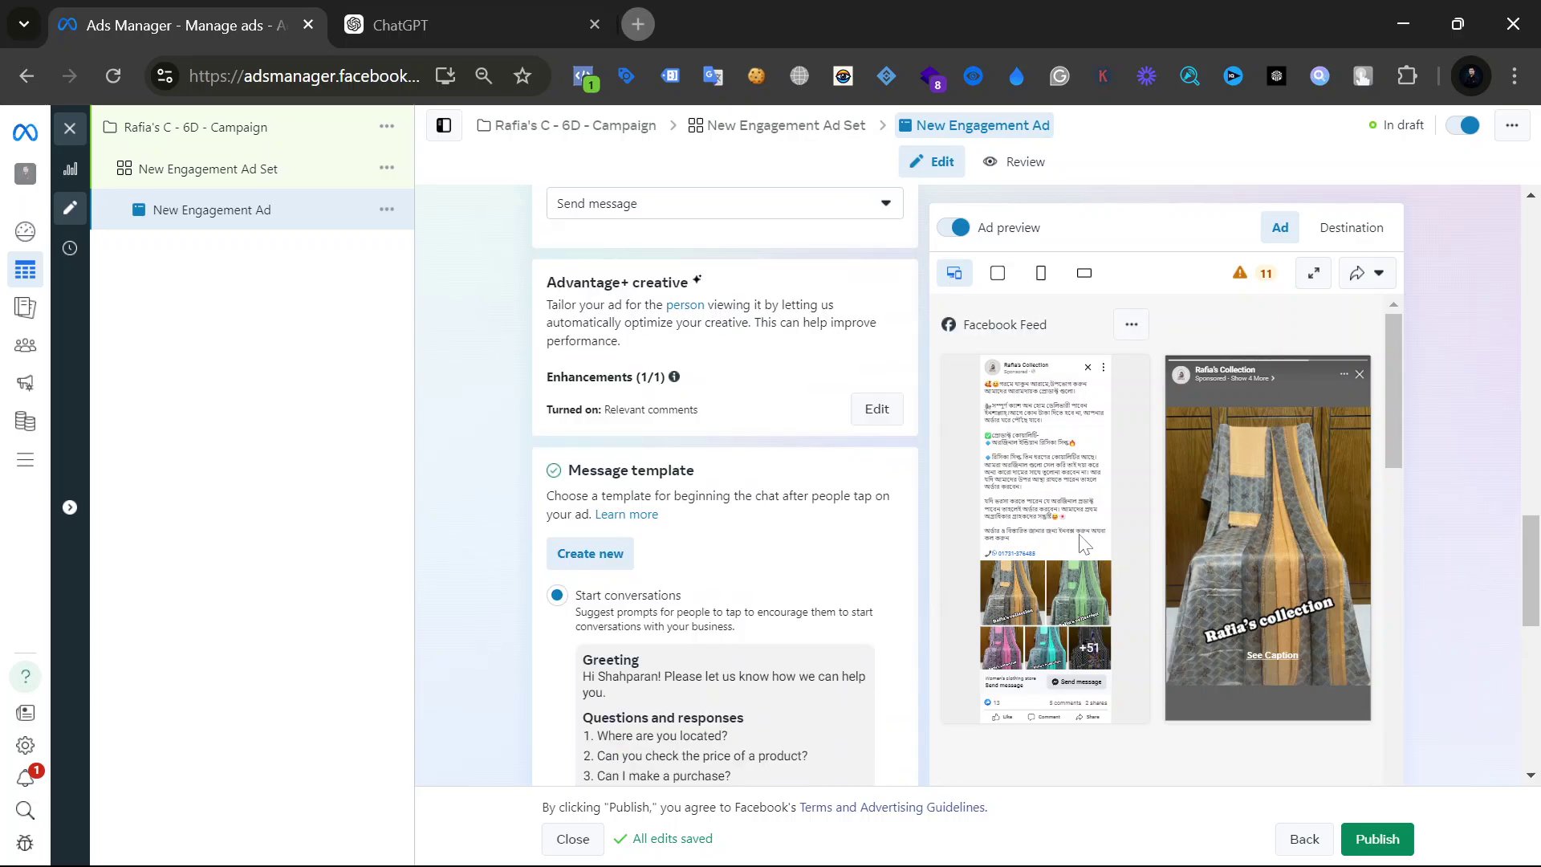
pyautogui.scroll(3, 706, 602)
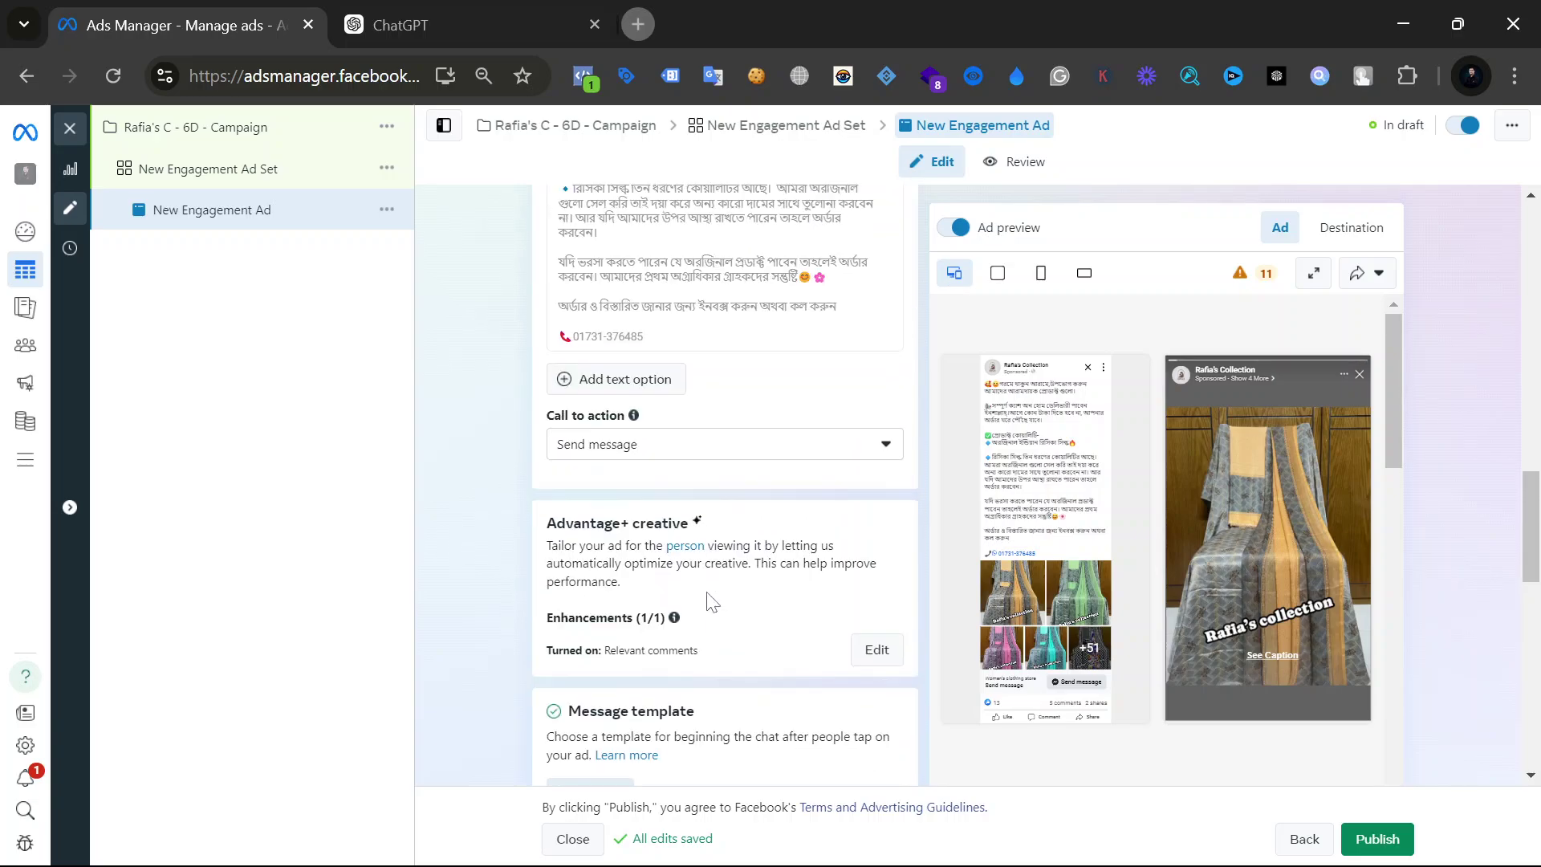
pyautogui.scroll(3, 691, 412)
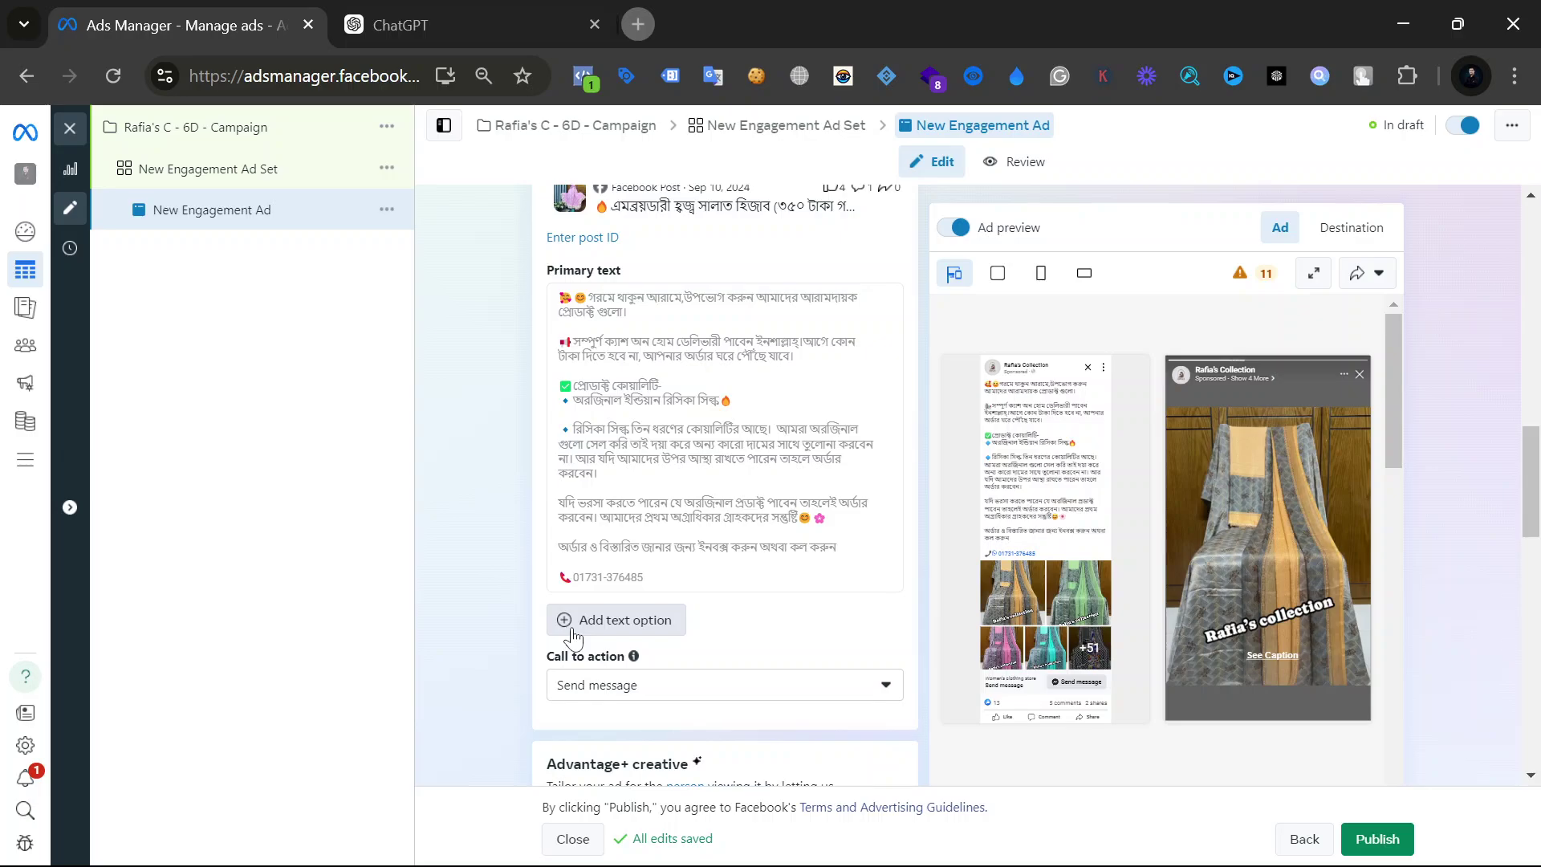
pyautogui.scroll(5, 633, 539)
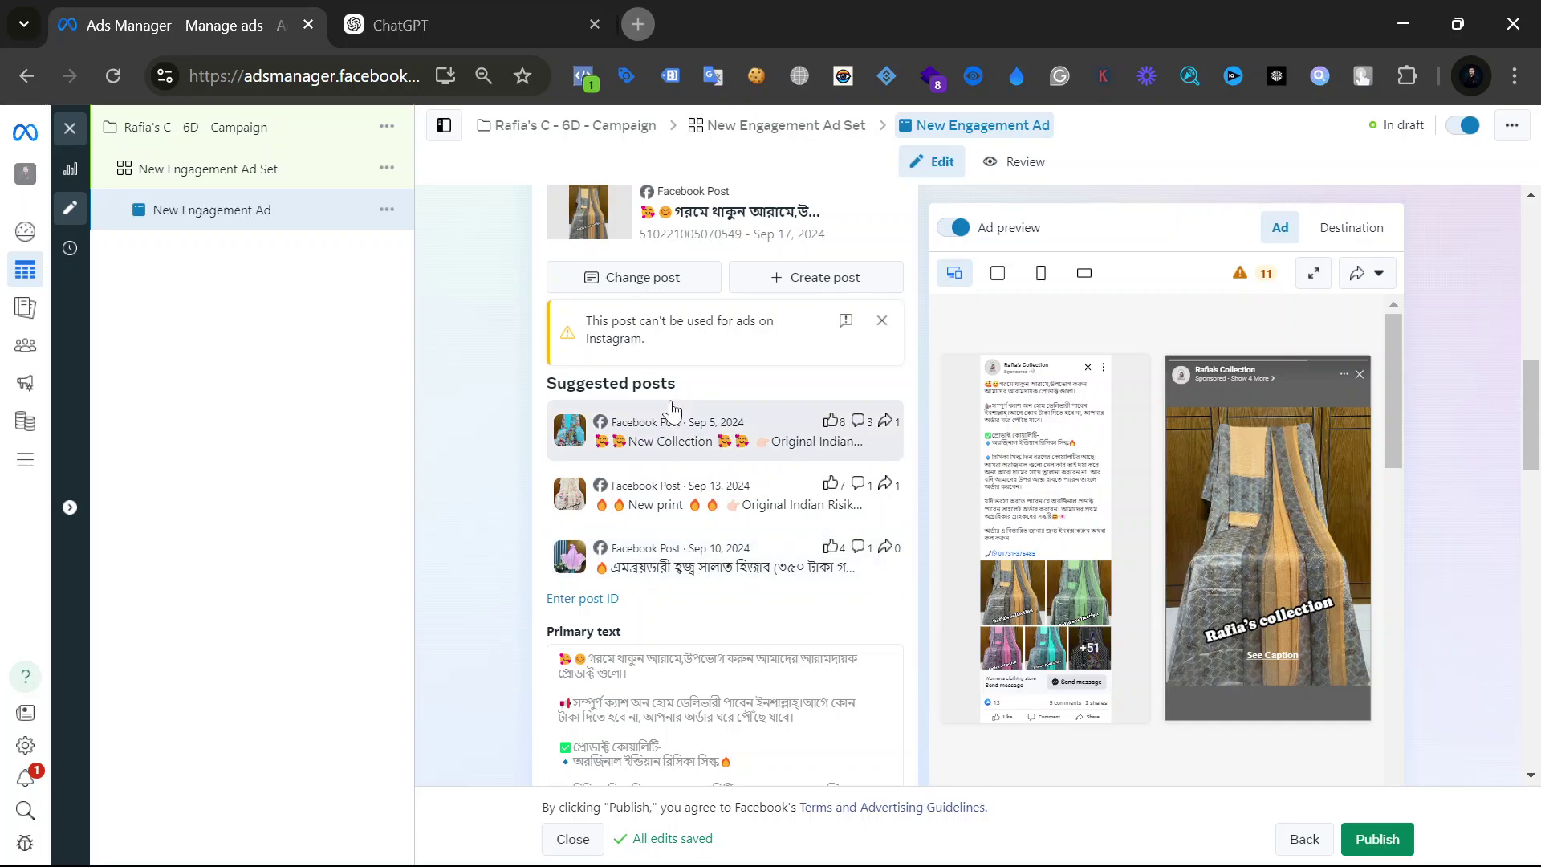
pyautogui.scroll(2, 886, 441)
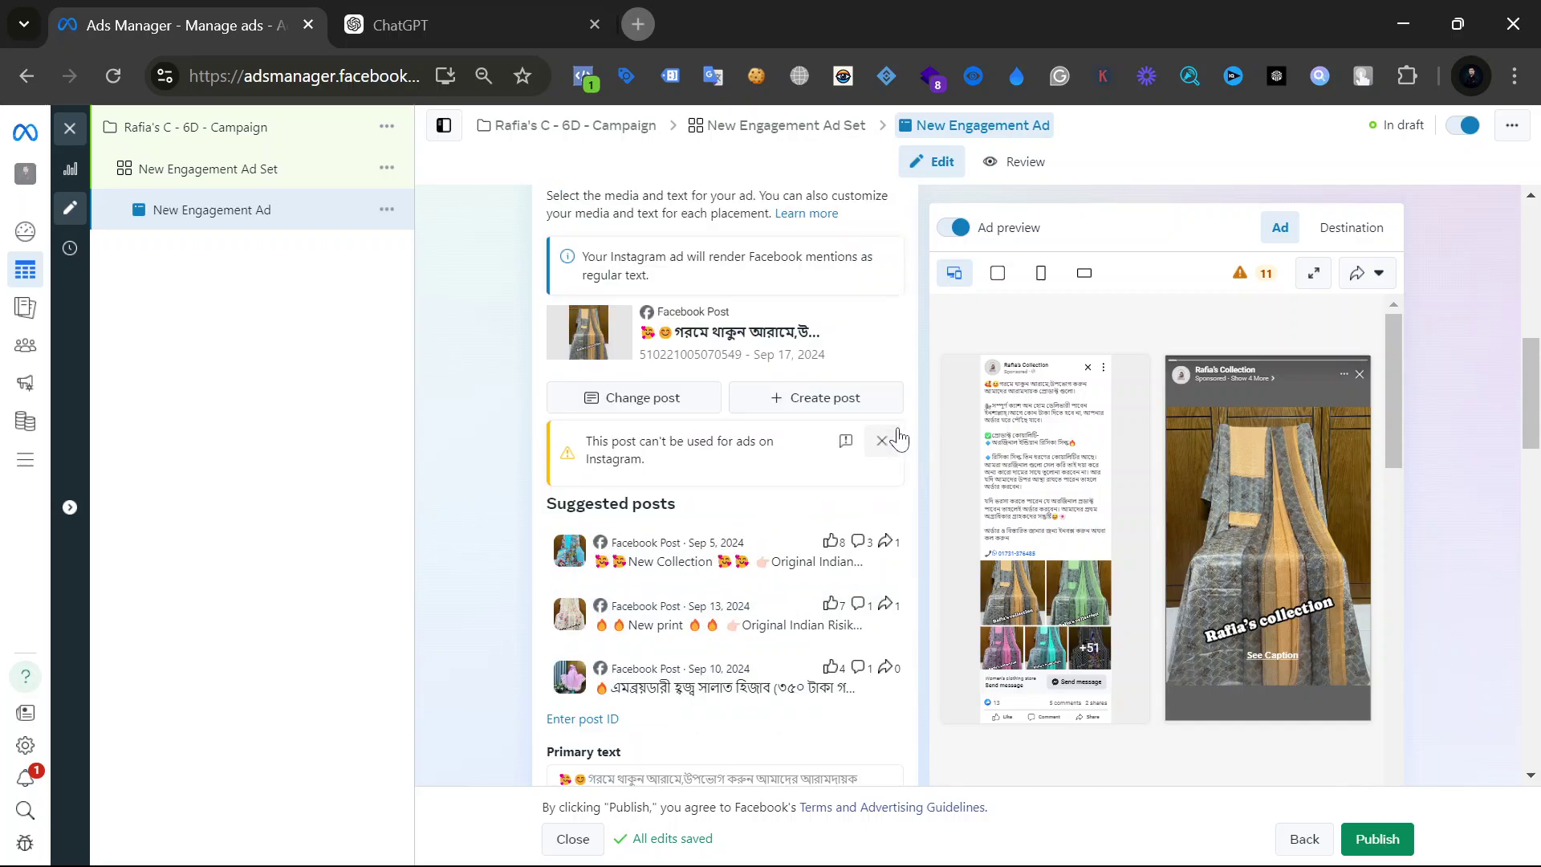
pyautogui.click(882, 441)
pyautogui.scroll(3, 888, 449)
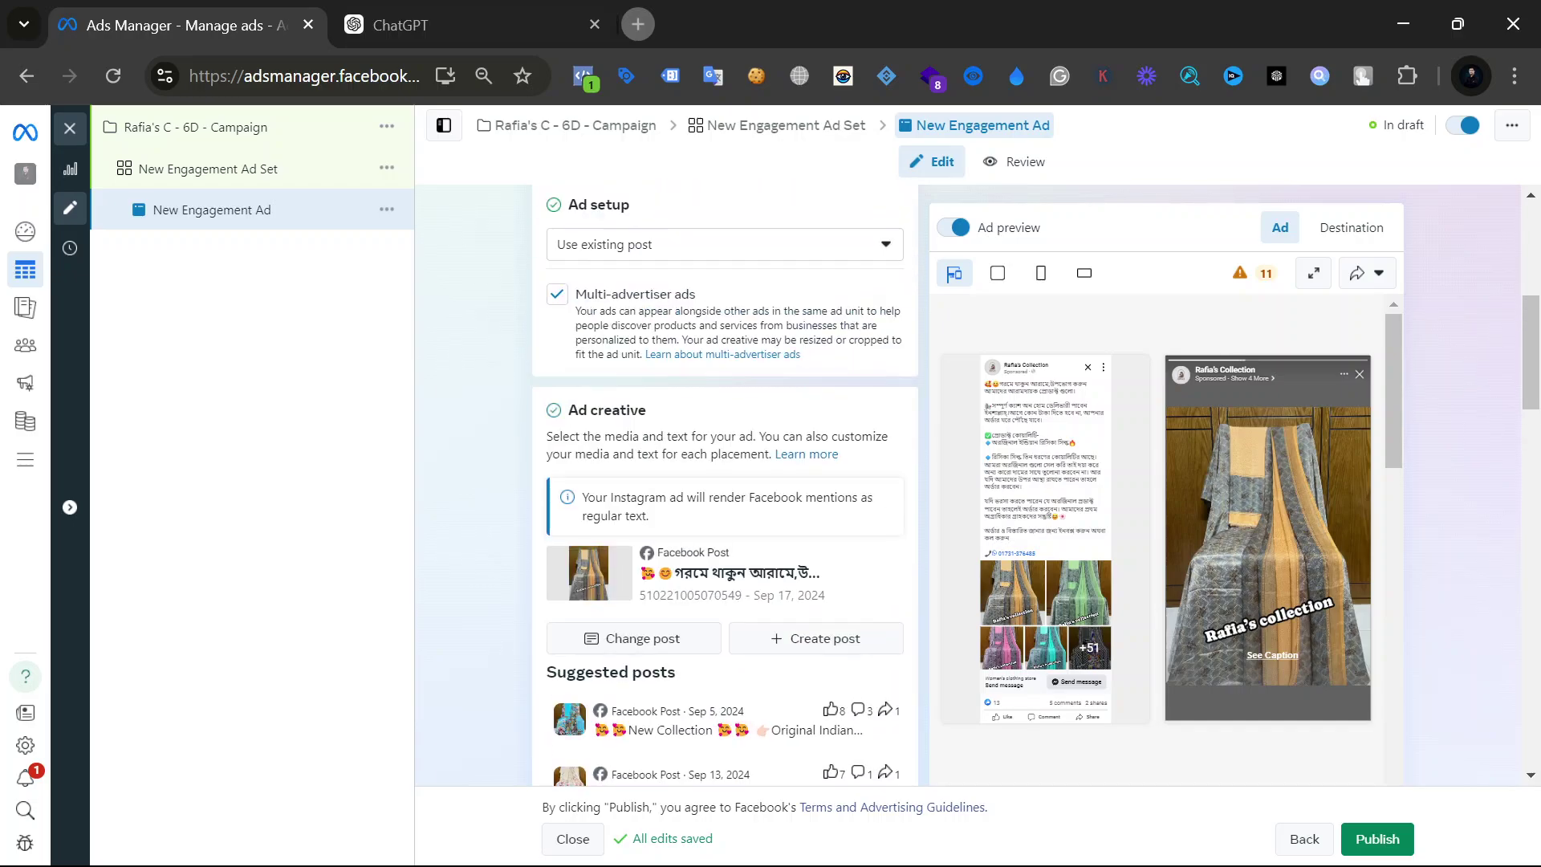
# Review the ad's primary text, call to action, Advantage+ creative, message template, ad setup and identity settings.
pyautogui.scroll(-6, 889, 451)
pyautogui.scroll(-3, 883, 425)
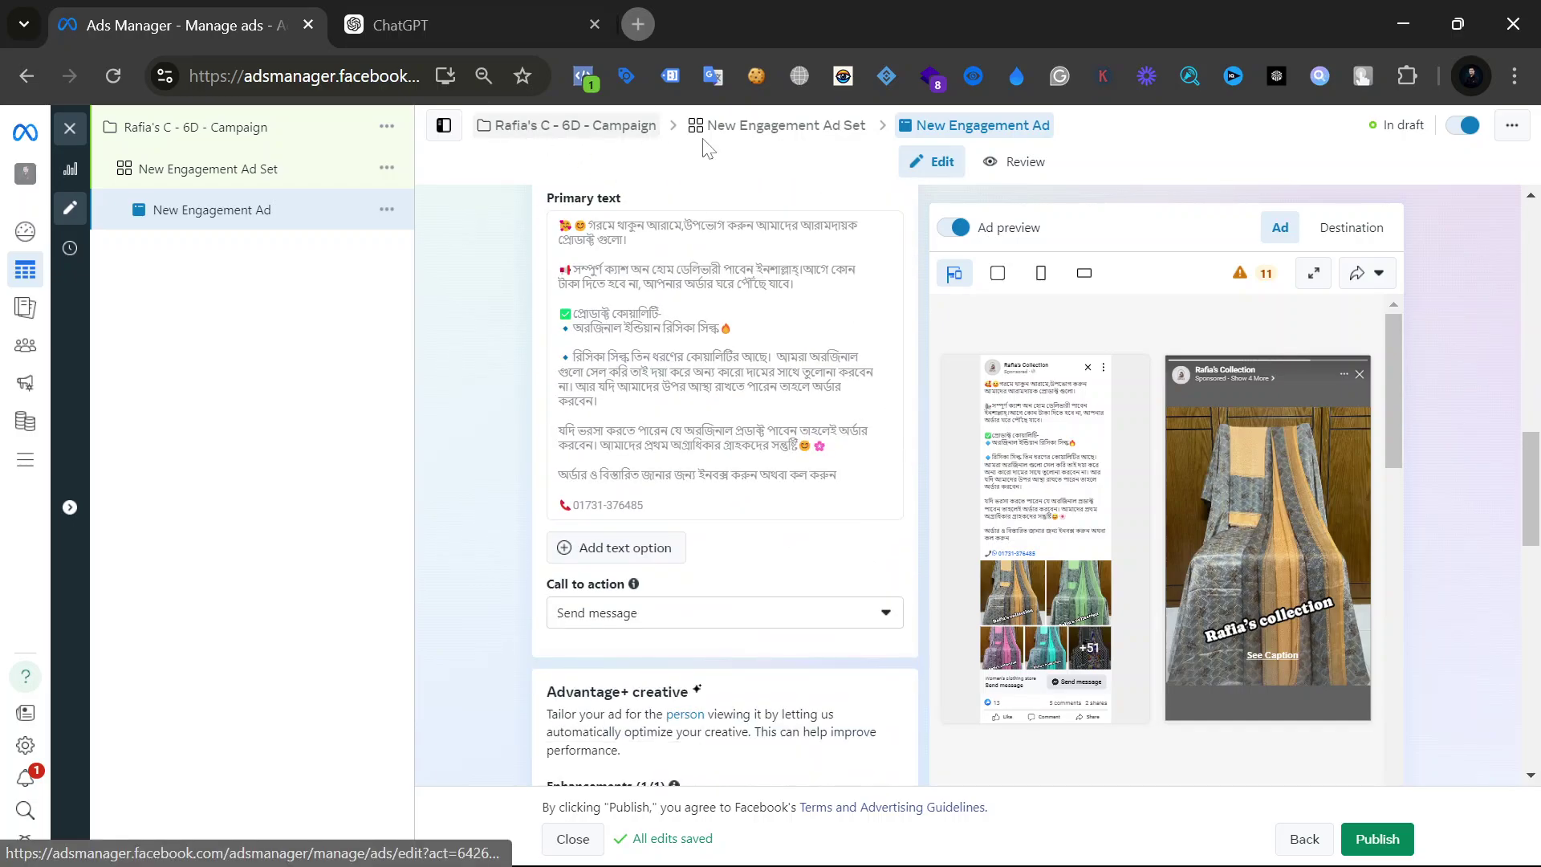
pyautogui.scroll(-5, 733, 618)
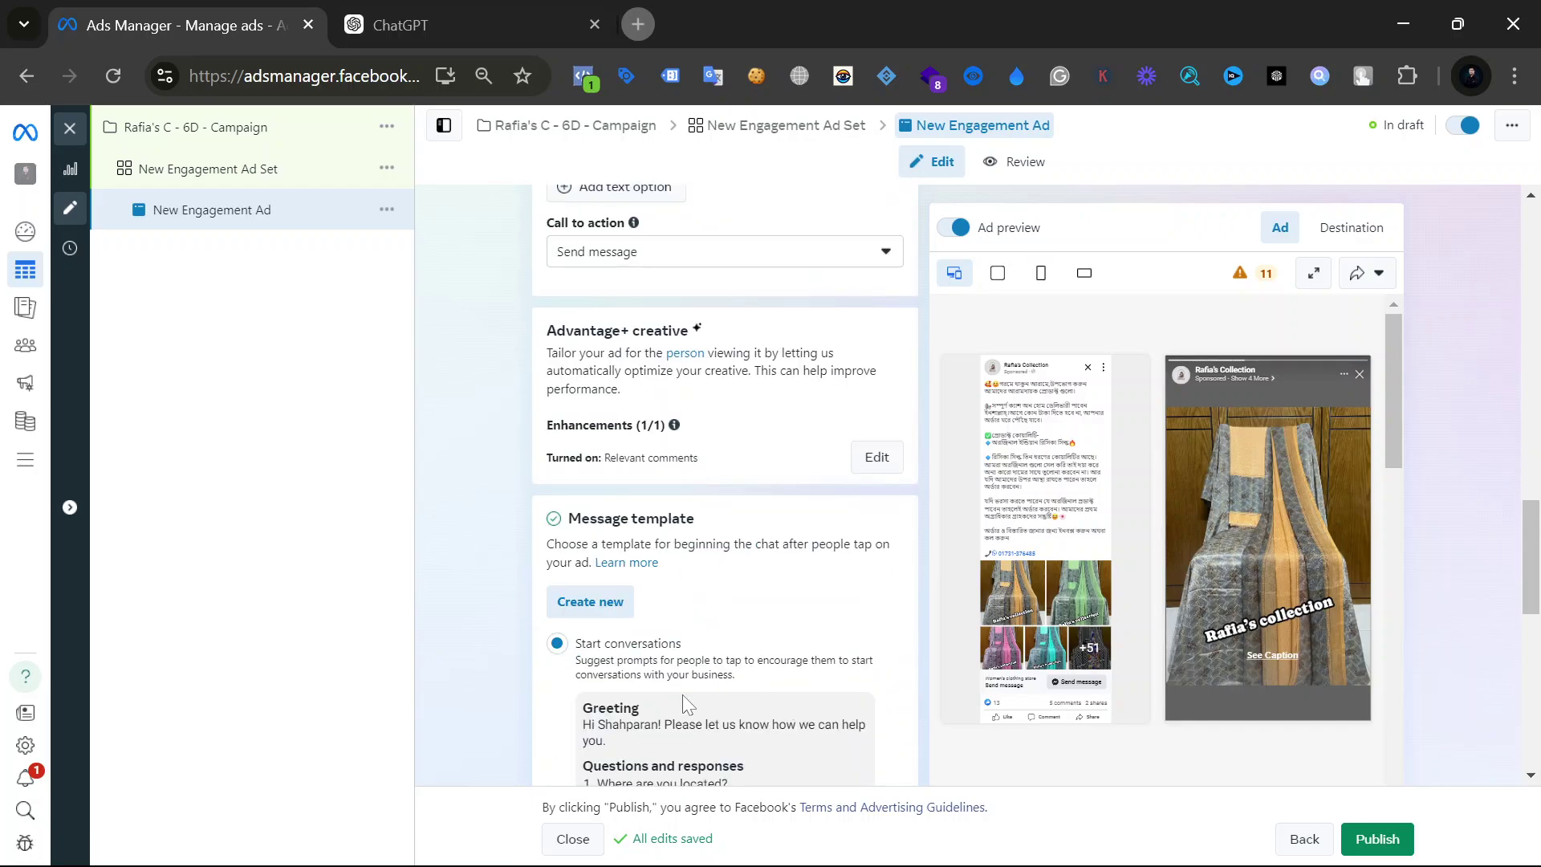
pyautogui.scroll(-3, 682, 694)
pyautogui.moveTo(1351, 827)
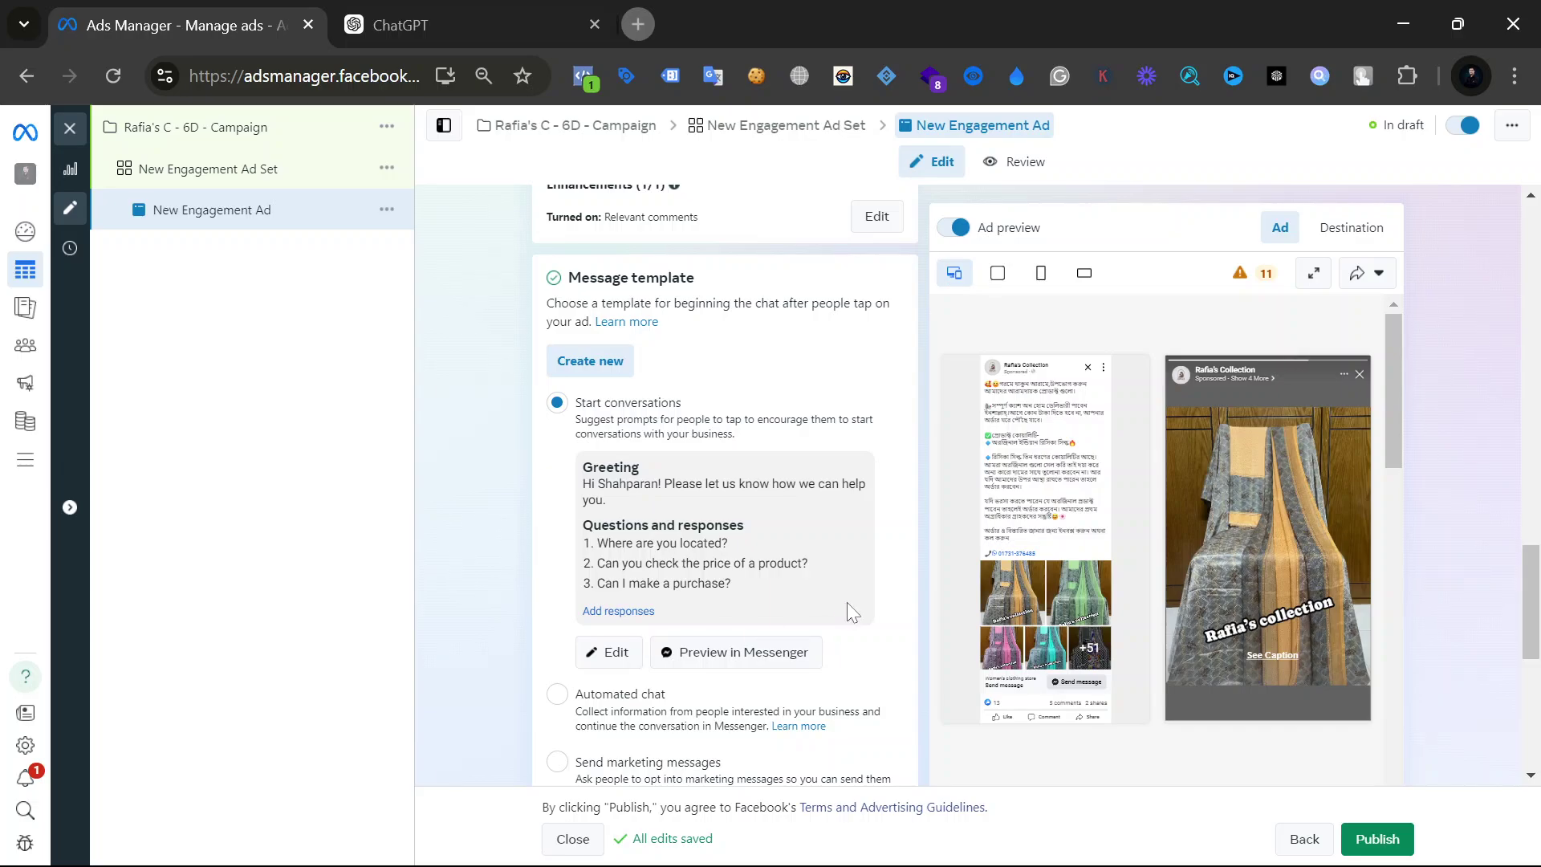
pyautogui.scroll(10, 909, 631)
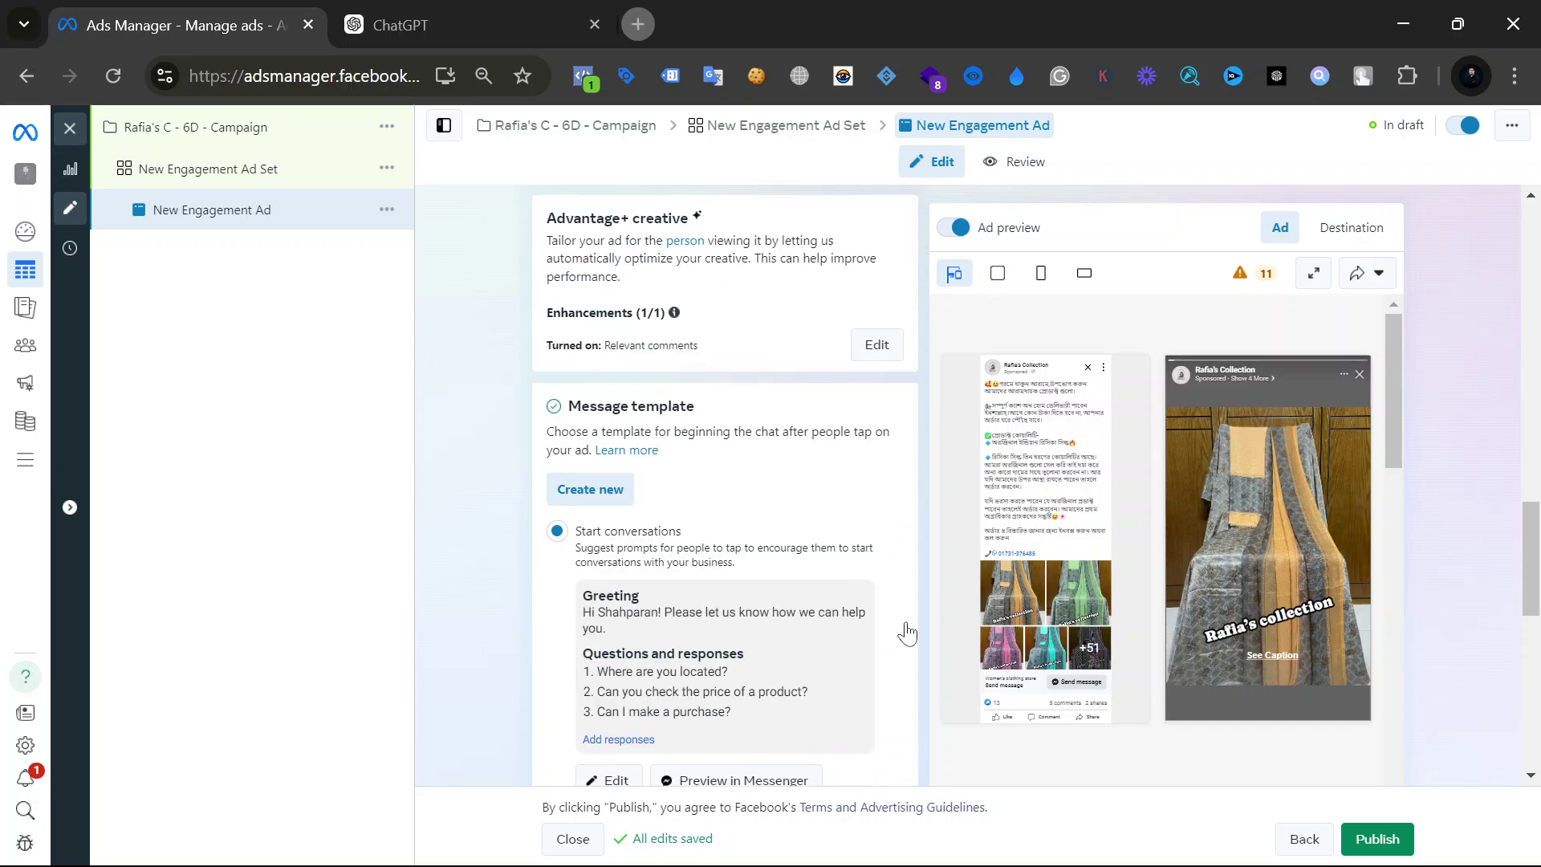
pyautogui.scroll(10, 910, 631)
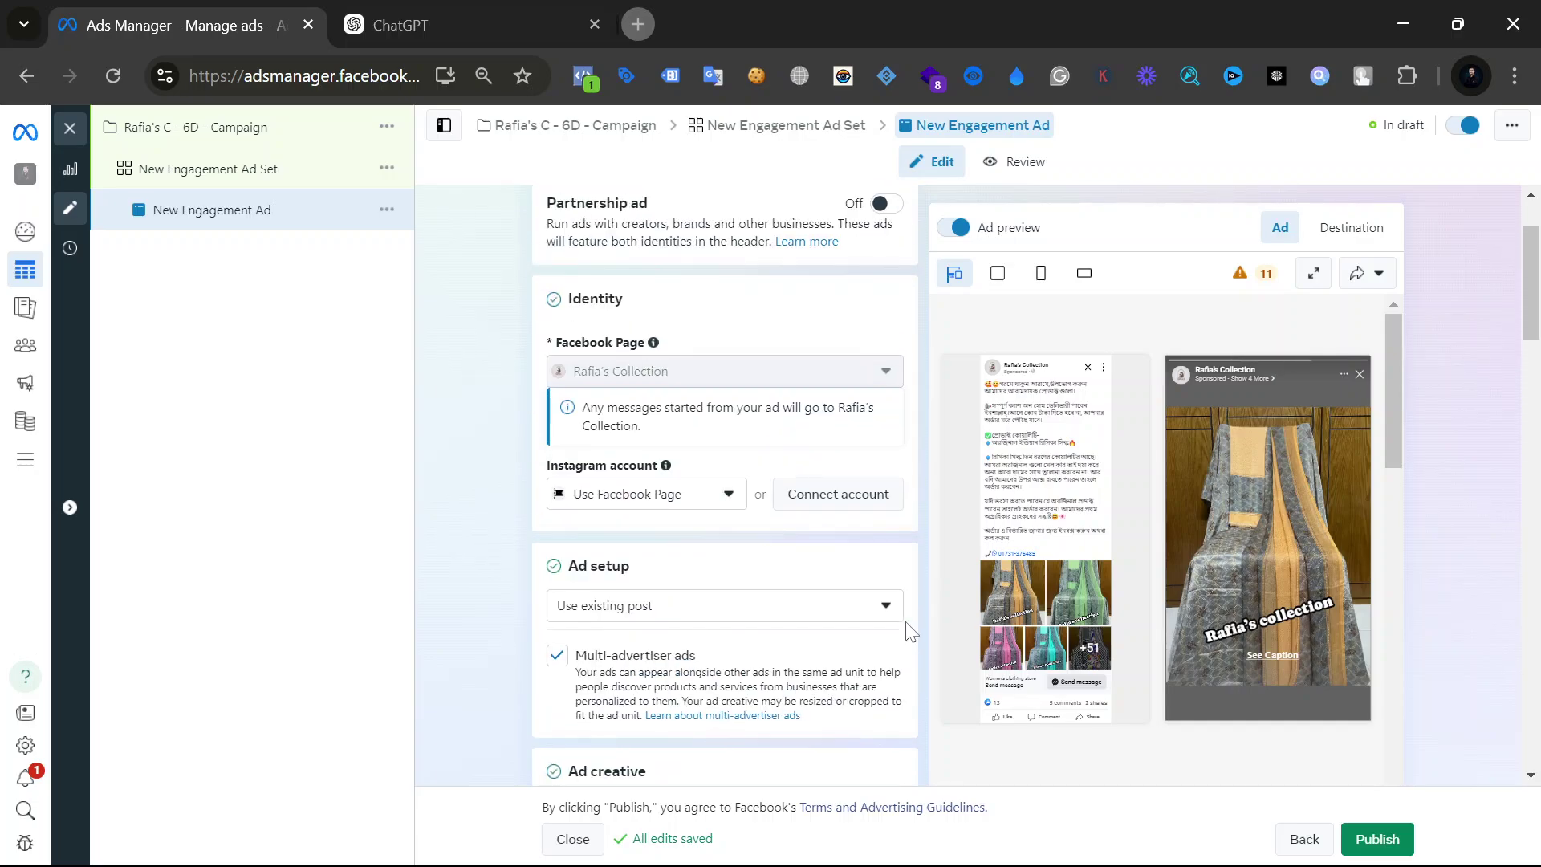
pyautogui.scroll(2, 909, 632)
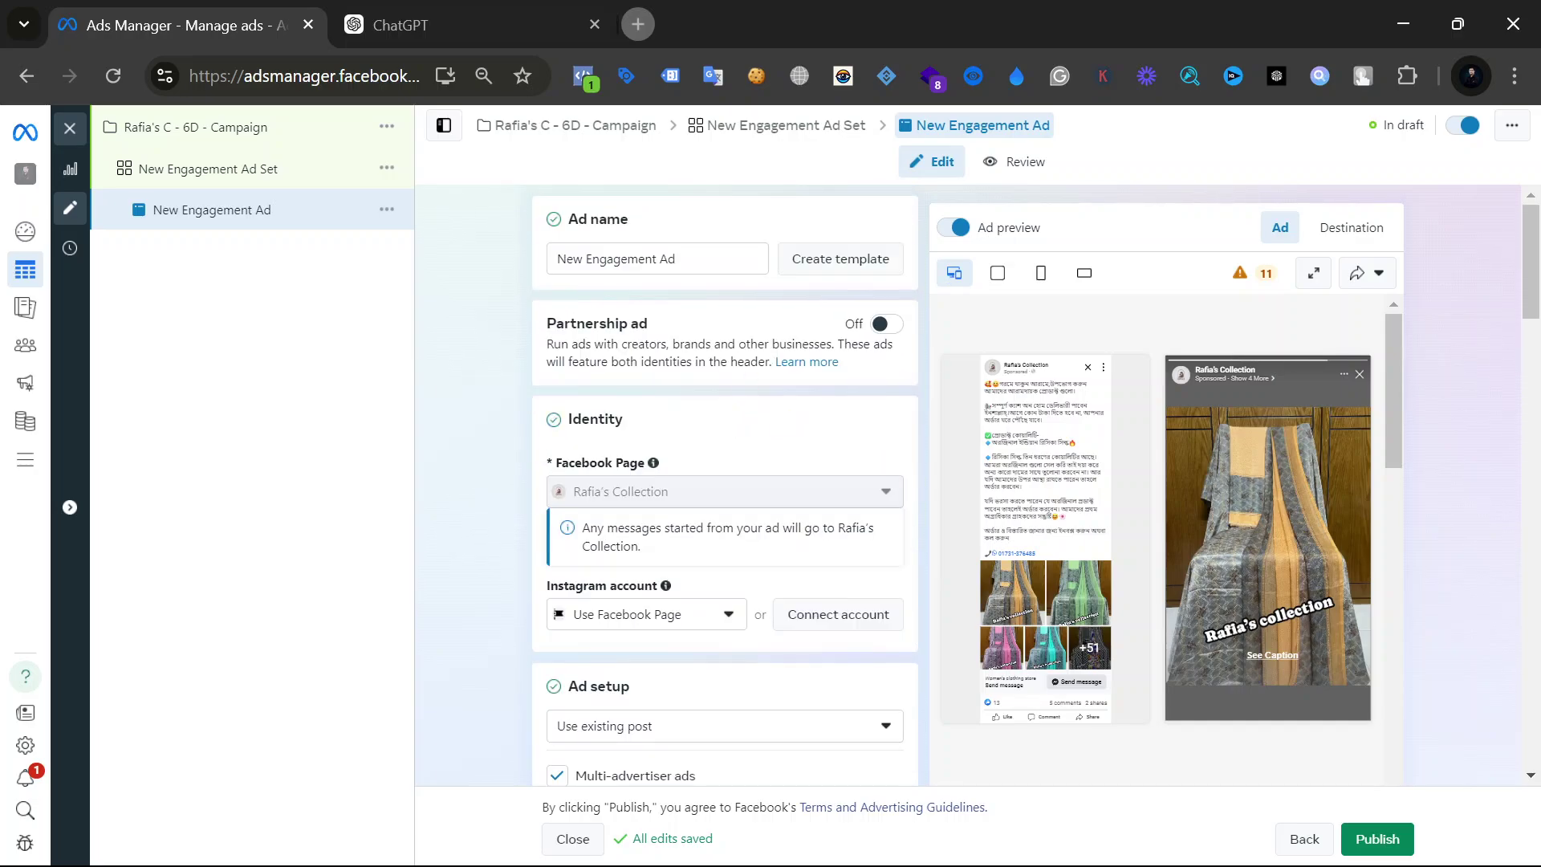
# View the ad set's conversion settings, and return to the engagement ad to check its setup and preview.
pyautogui.click(797, 129)
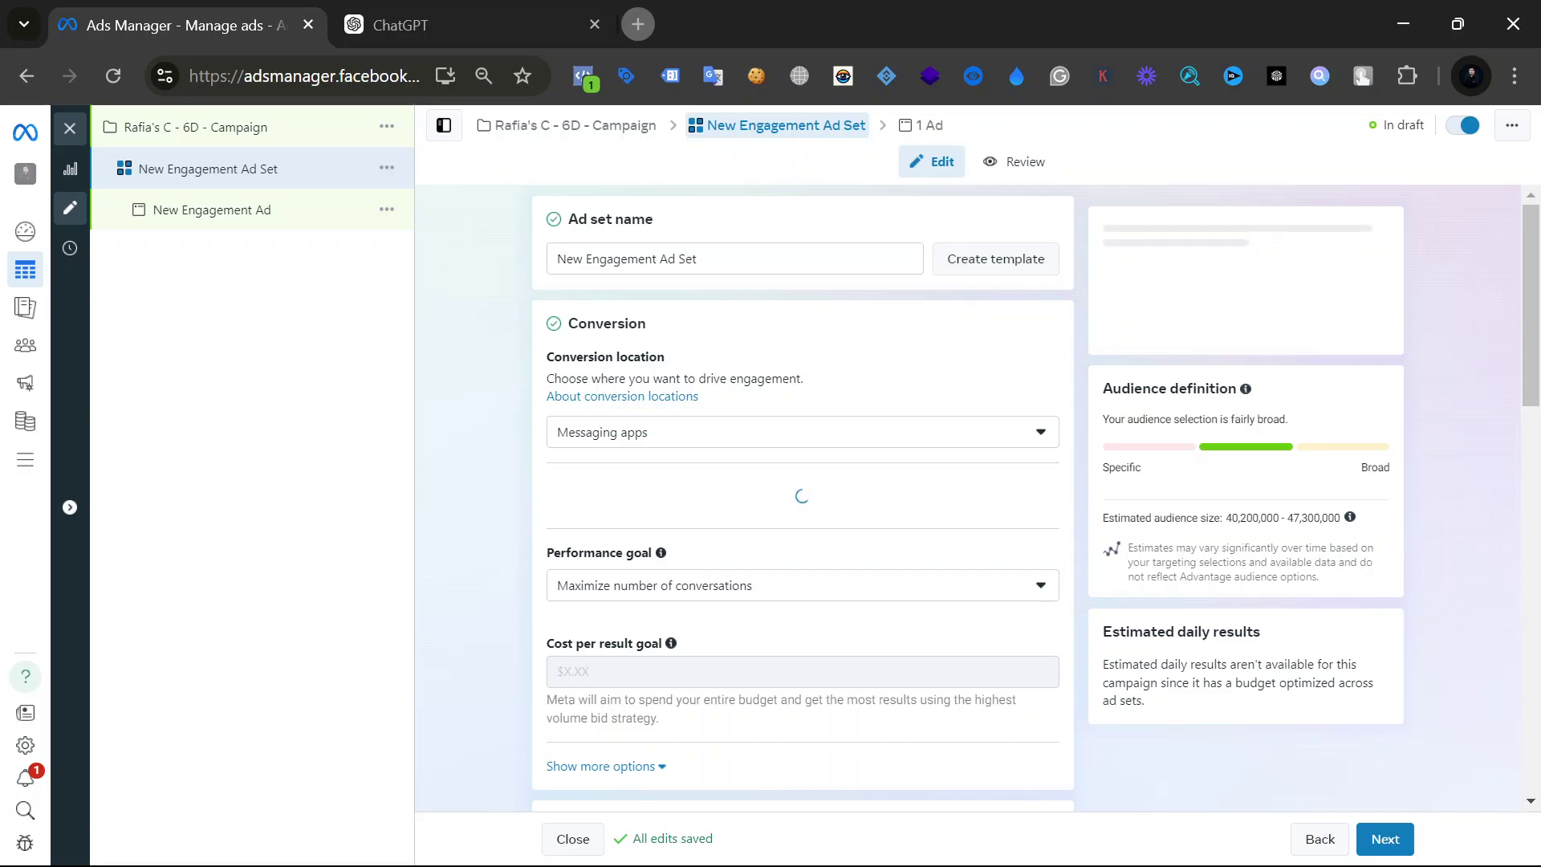
pyautogui.click(907, 131)
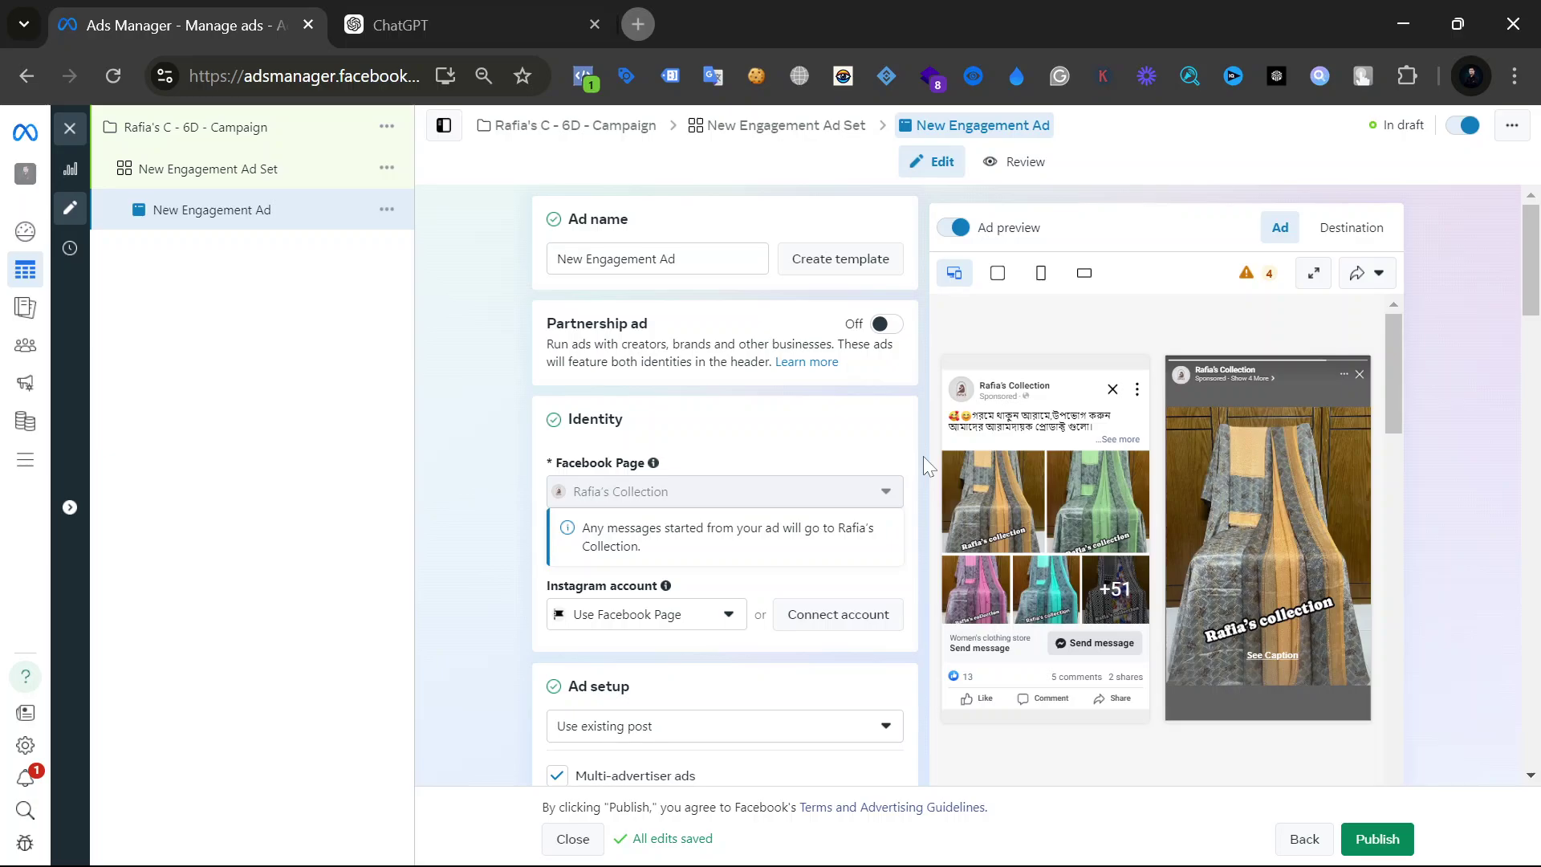
pyautogui.moveTo(999, 578)
pyautogui.scroll(-5, 921, 599)
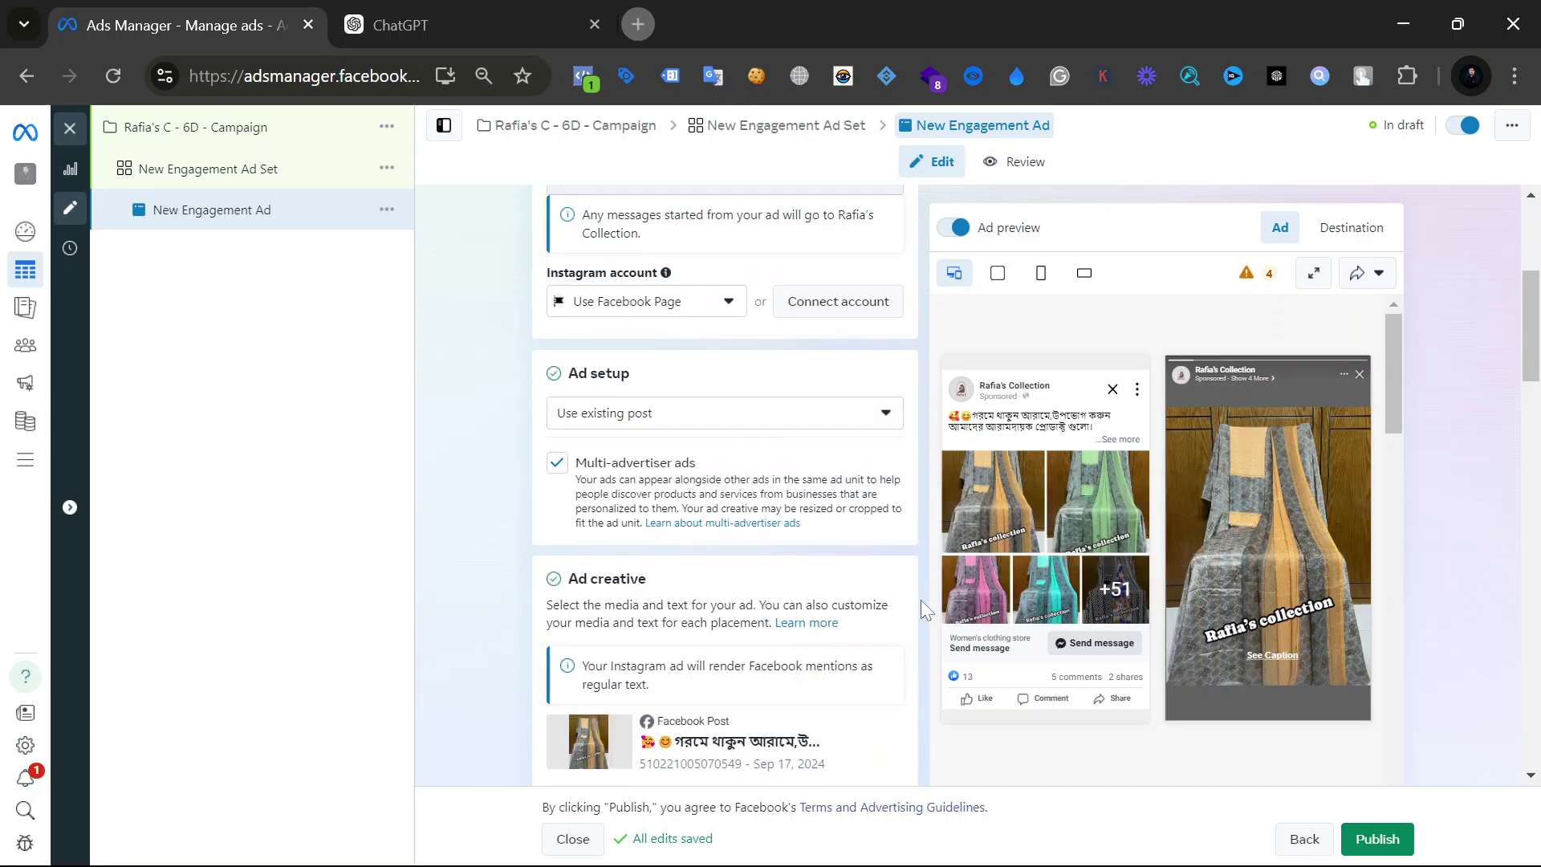
pyautogui.scroll(5, 921, 599)
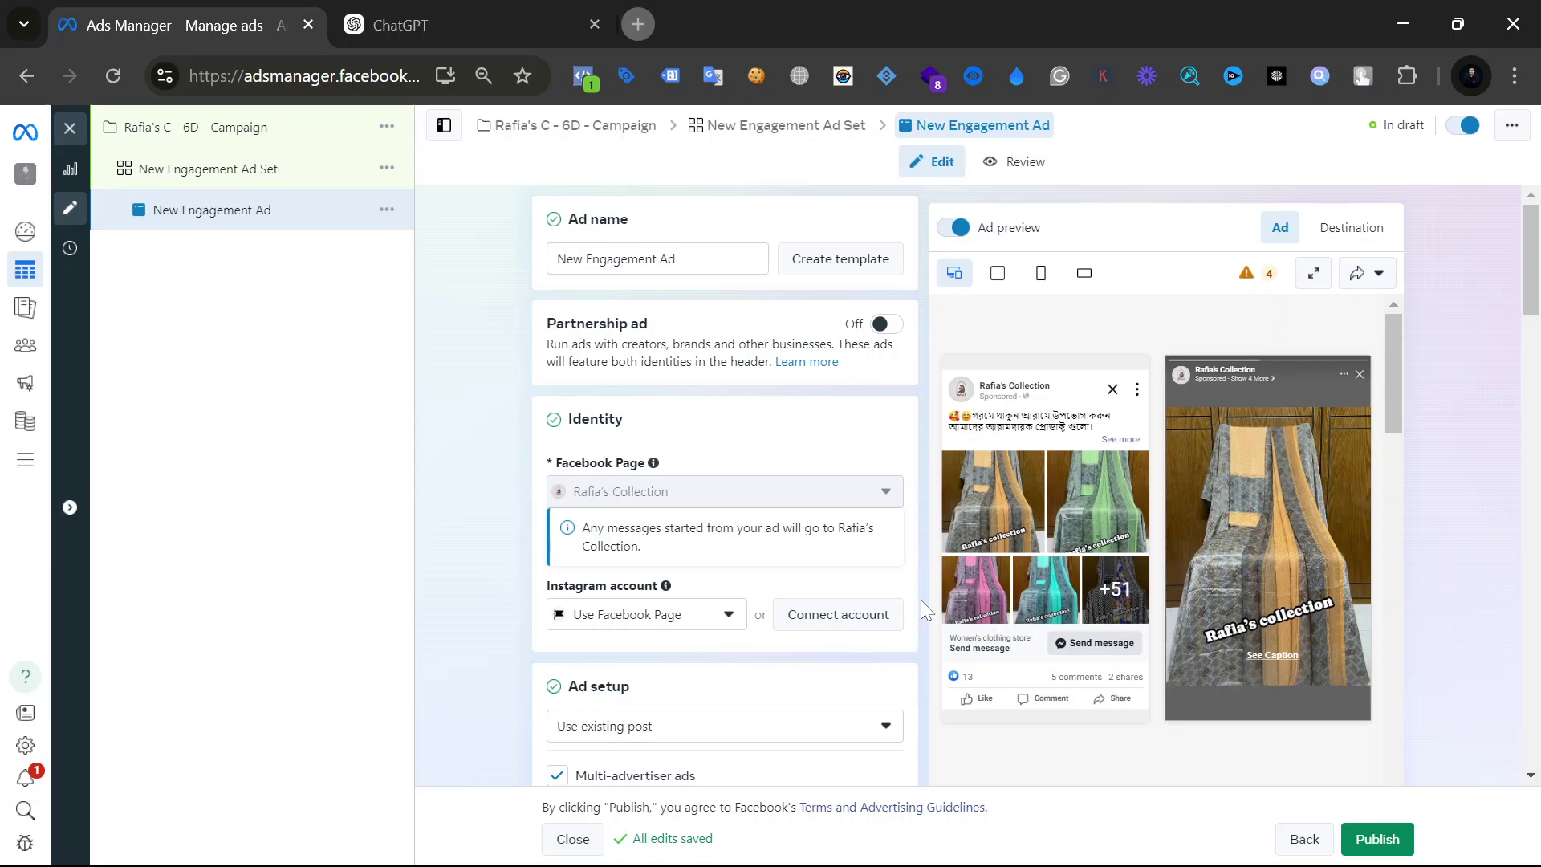